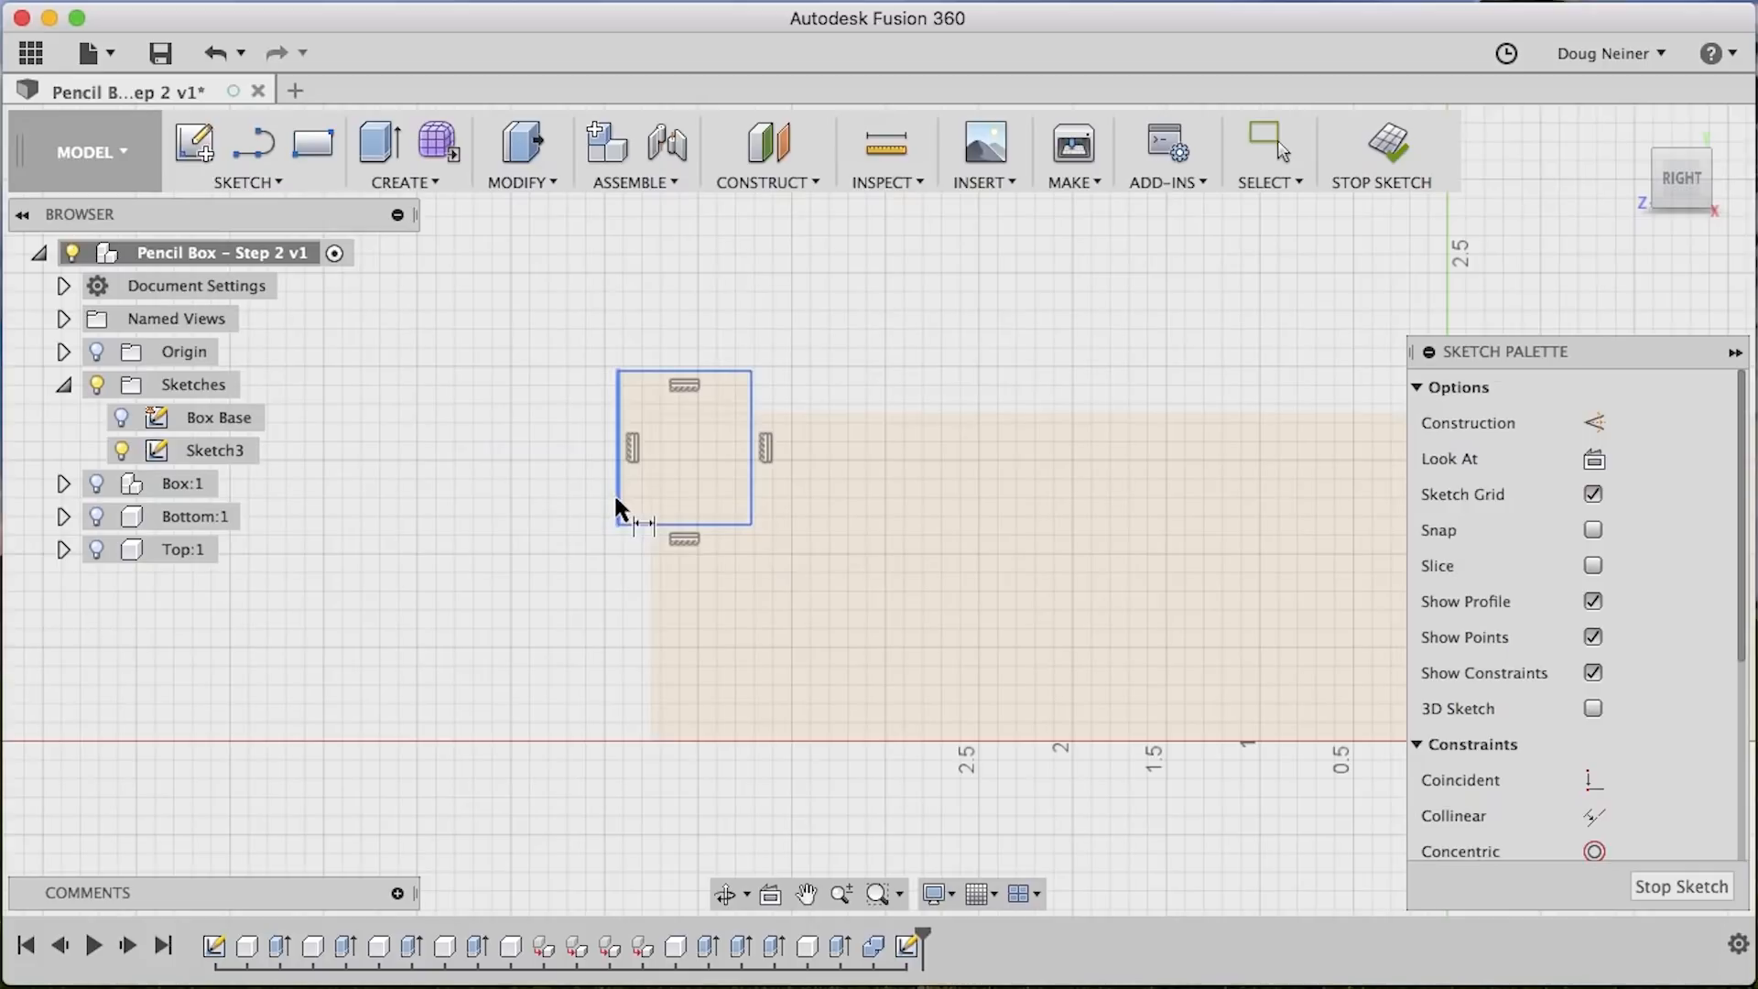
Dimension the rectangle's left edge 1/32 in from the left edge of the box side profile
left_click(615, 499)
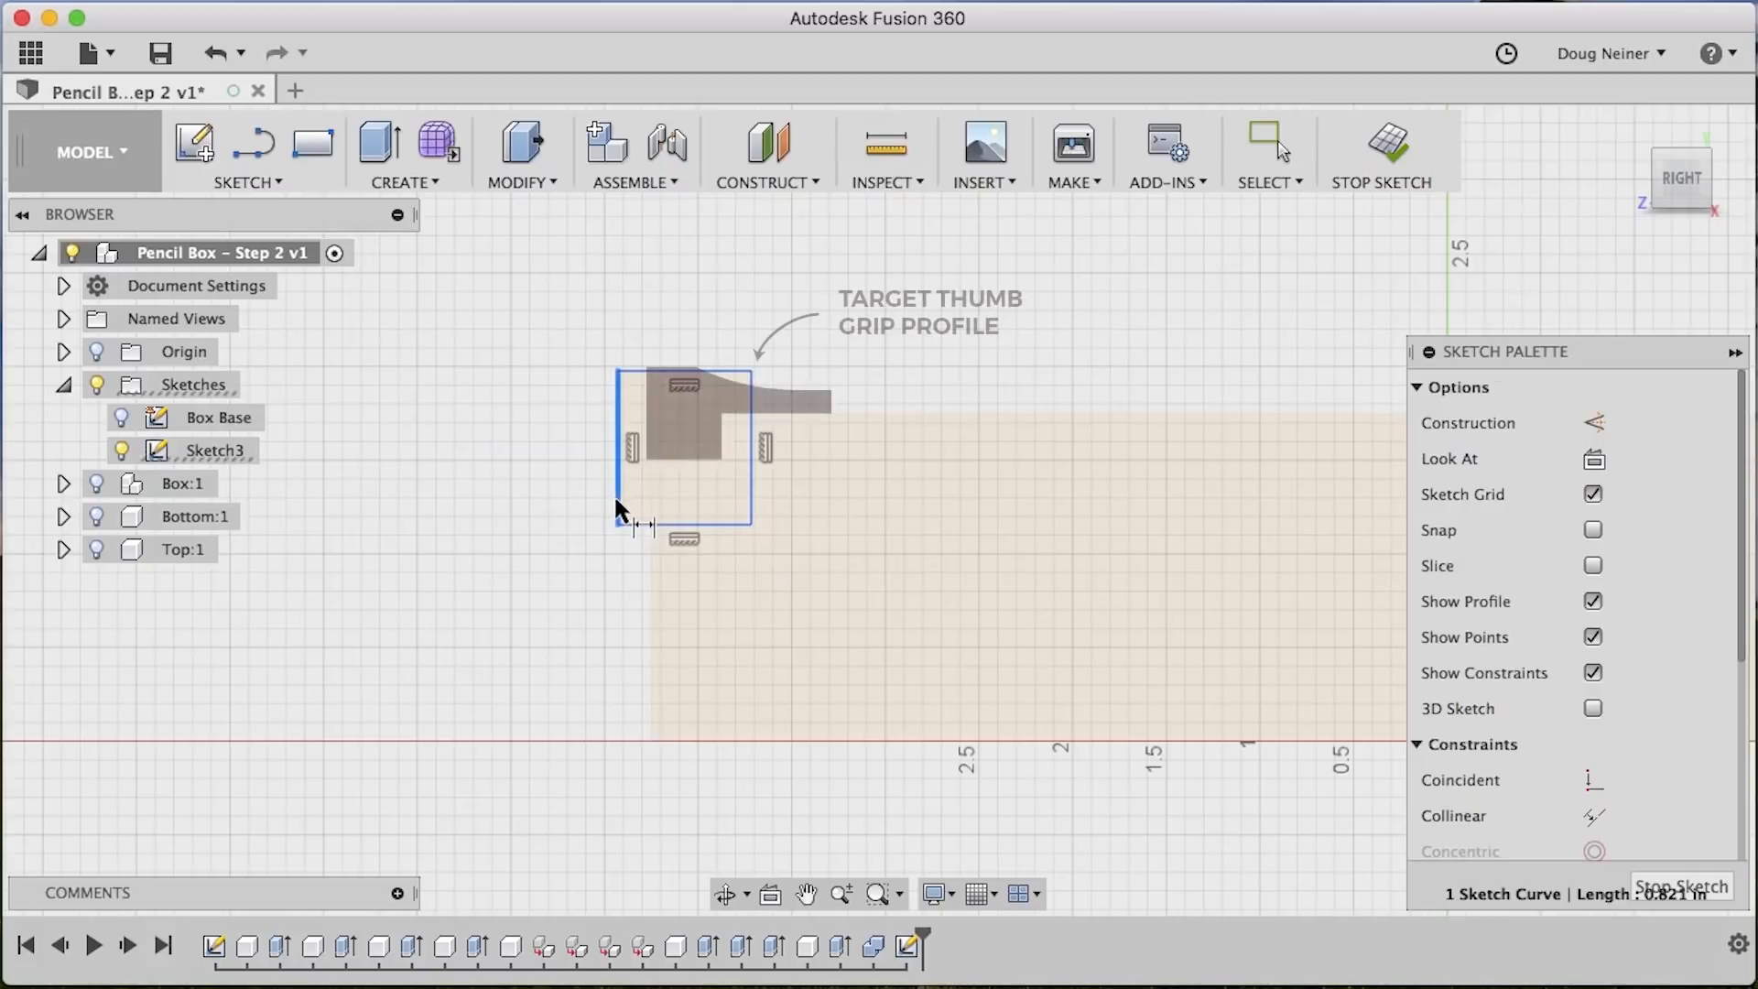
left_click(651, 569)
left_click(567, 327)
type("1/32")
key("Return")
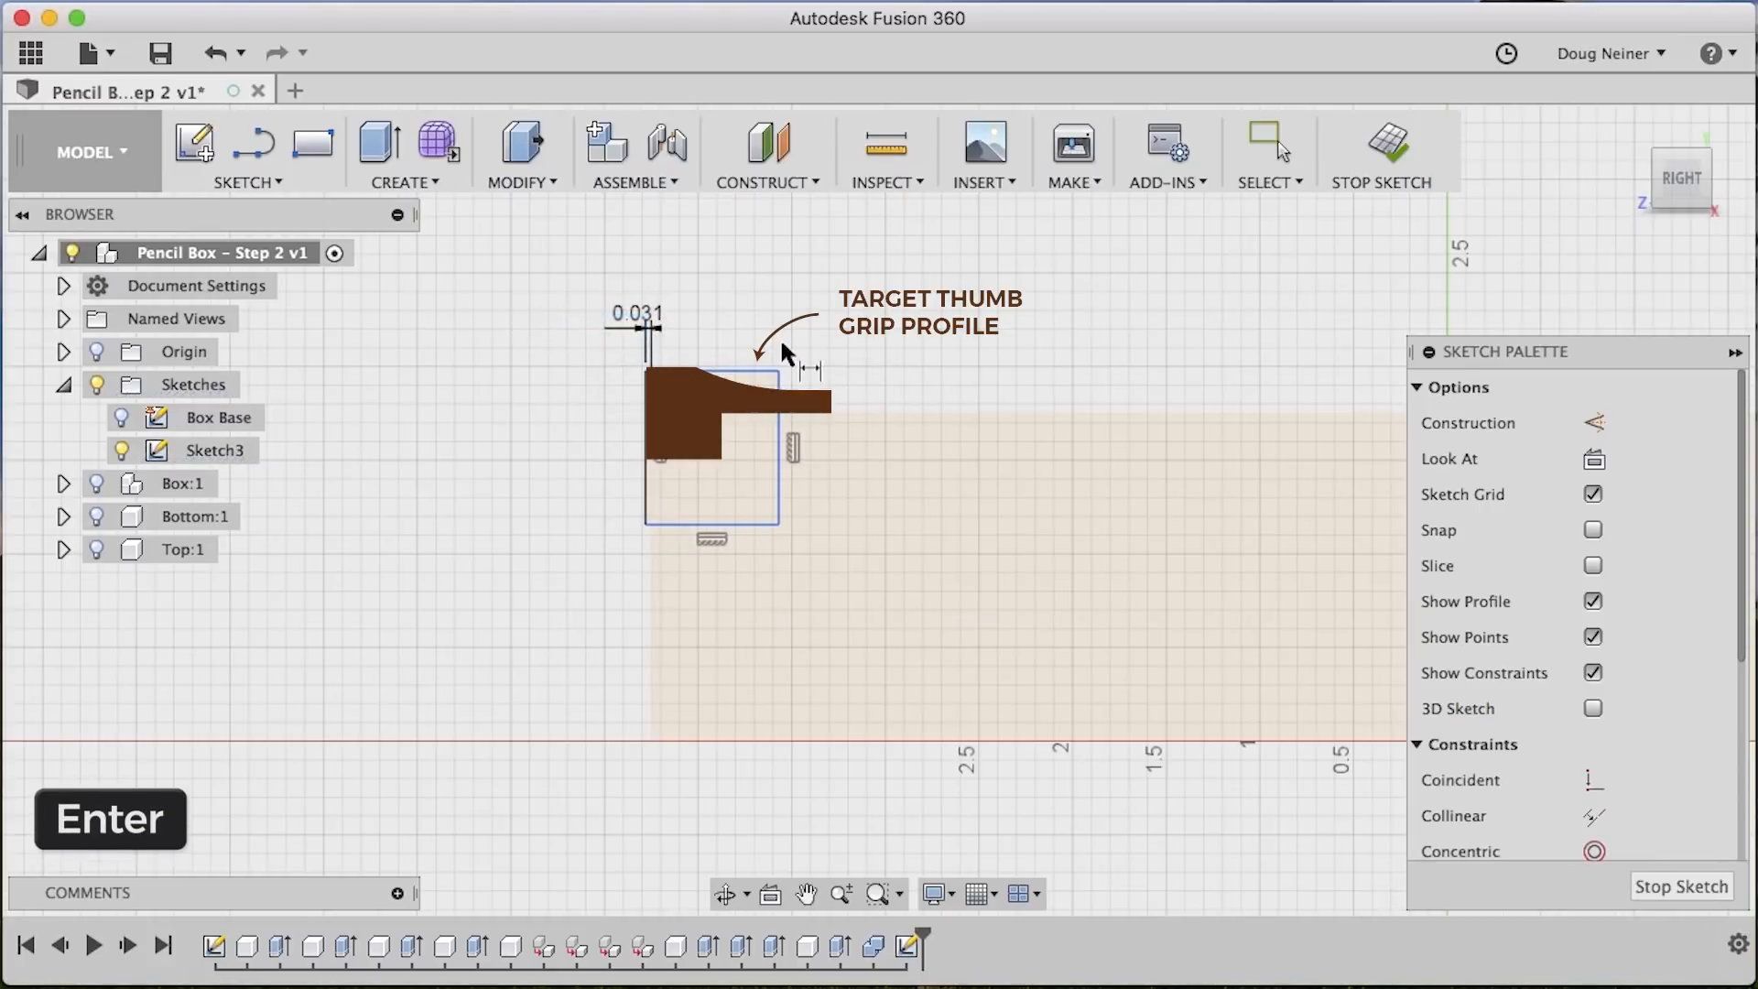
Dimension the distance from the box profile's top edge to the rectangle's bottom edge using the Thickness parameter
left_click(832, 410)
left_click(734, 522)
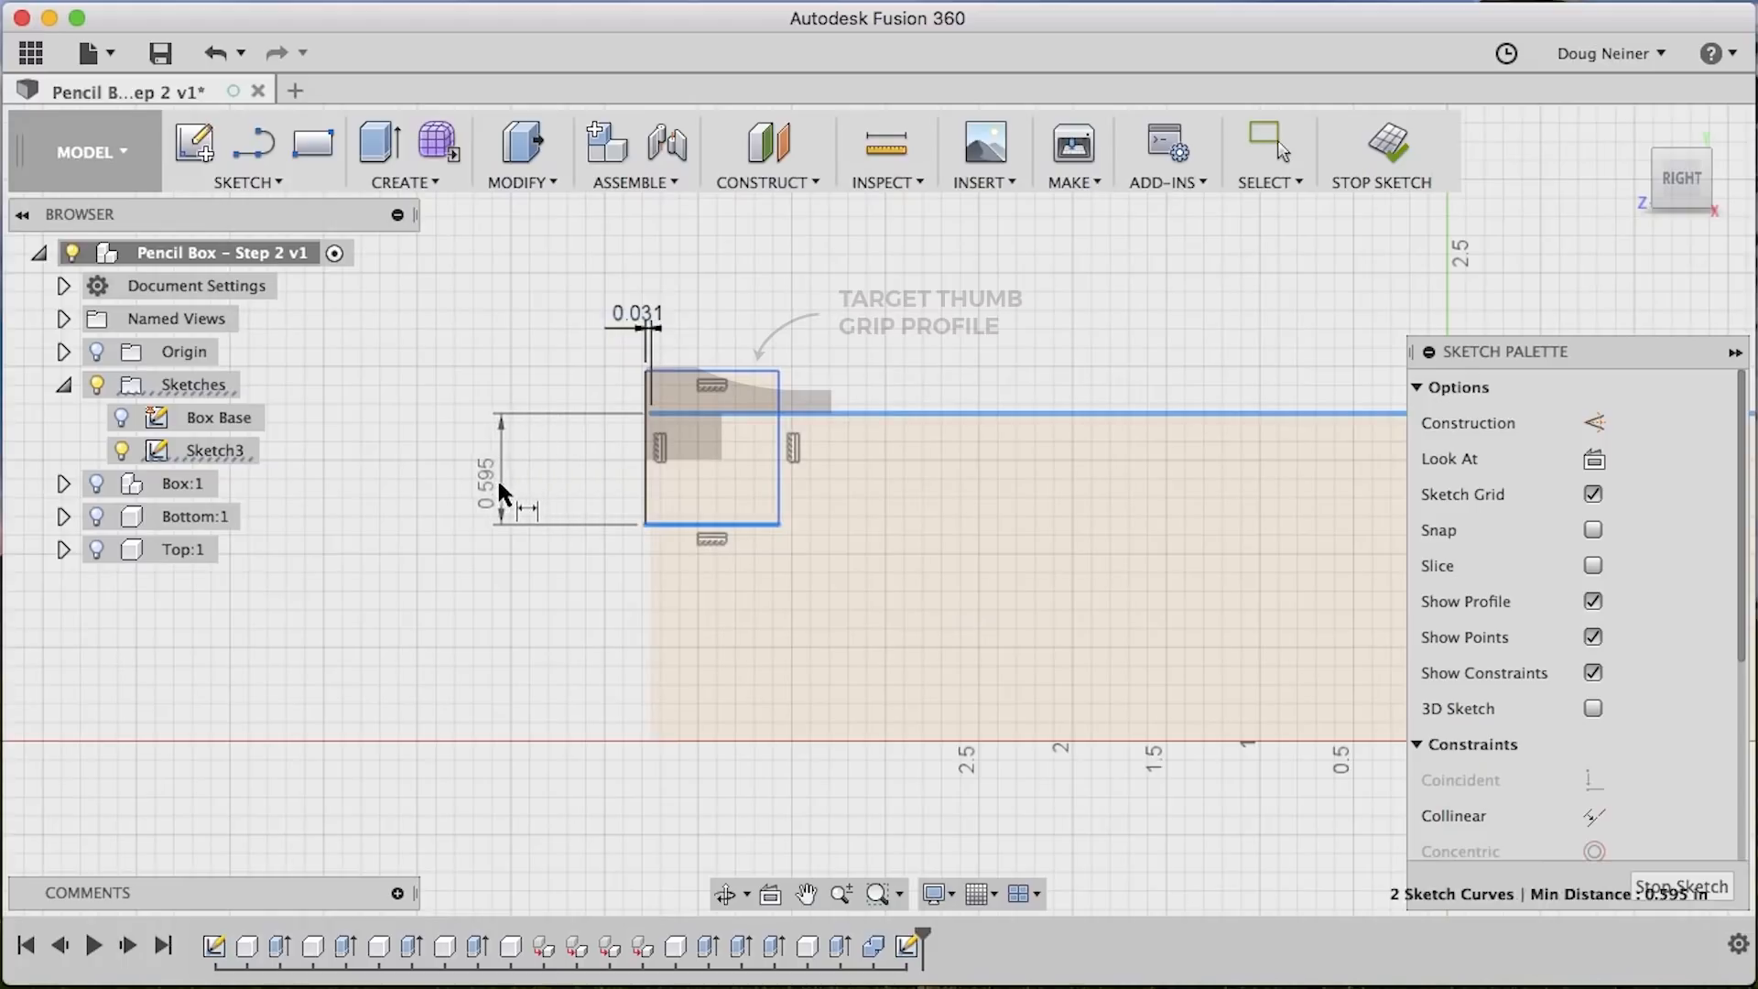
left_click(499, 492)
type("Thick")
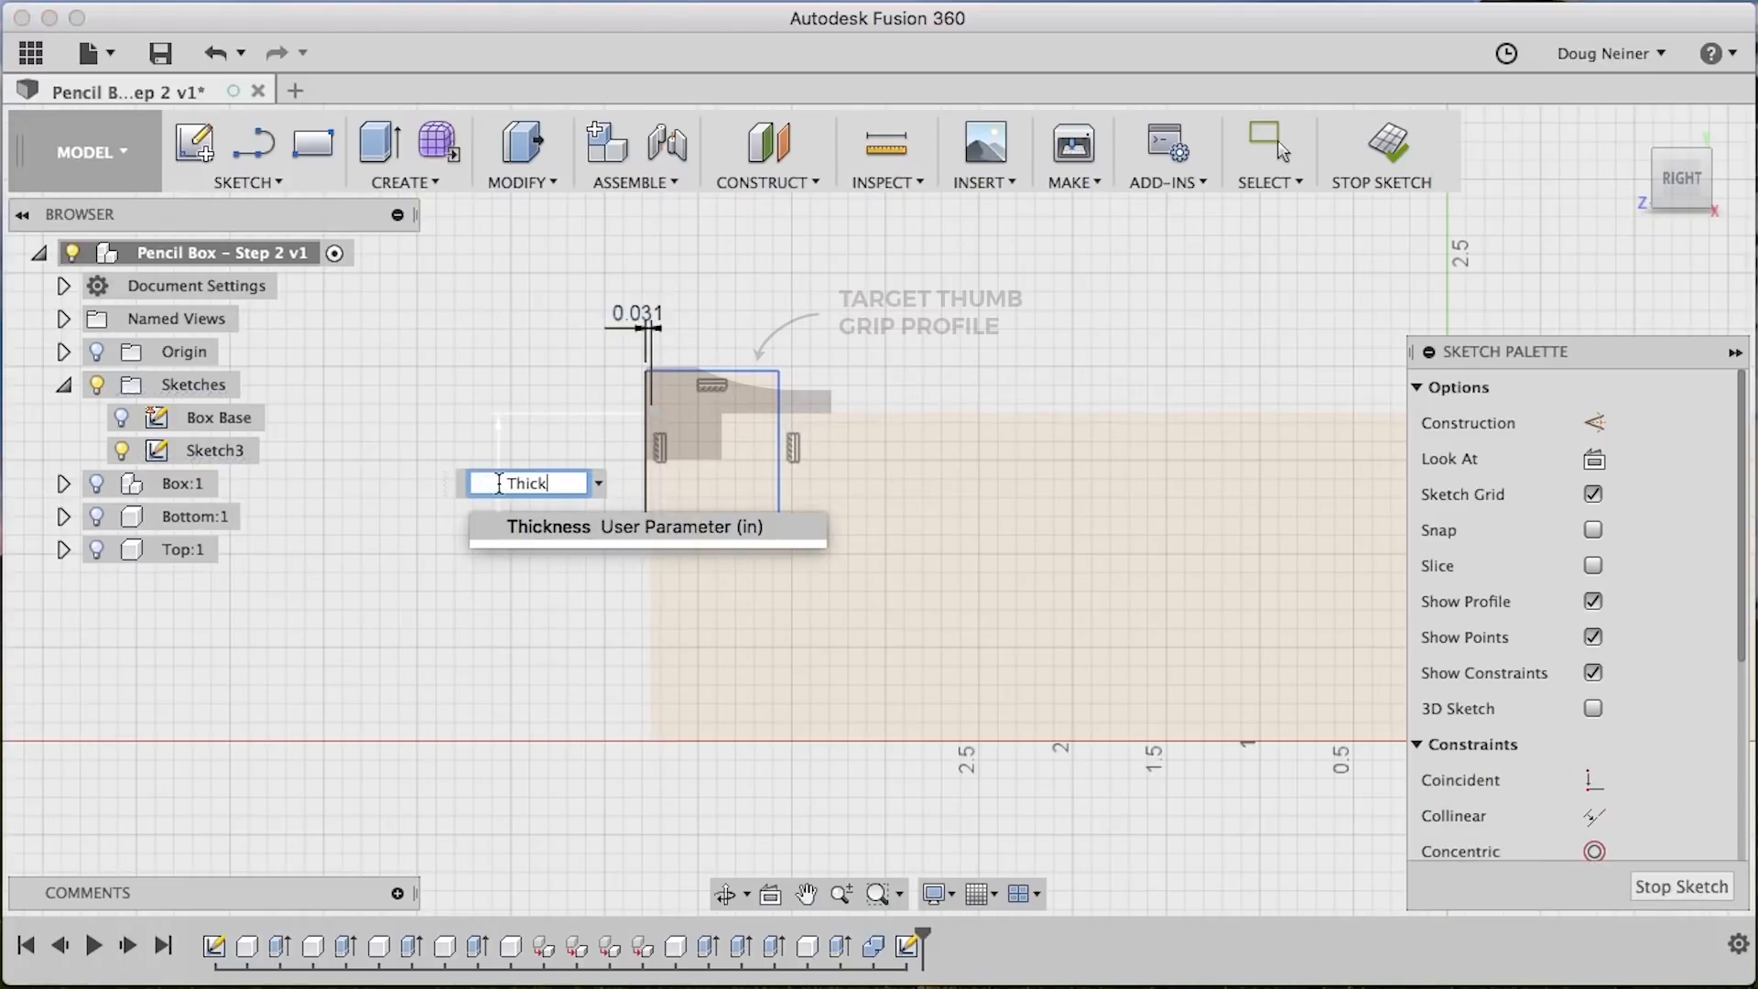
type("ness")
key("Return")
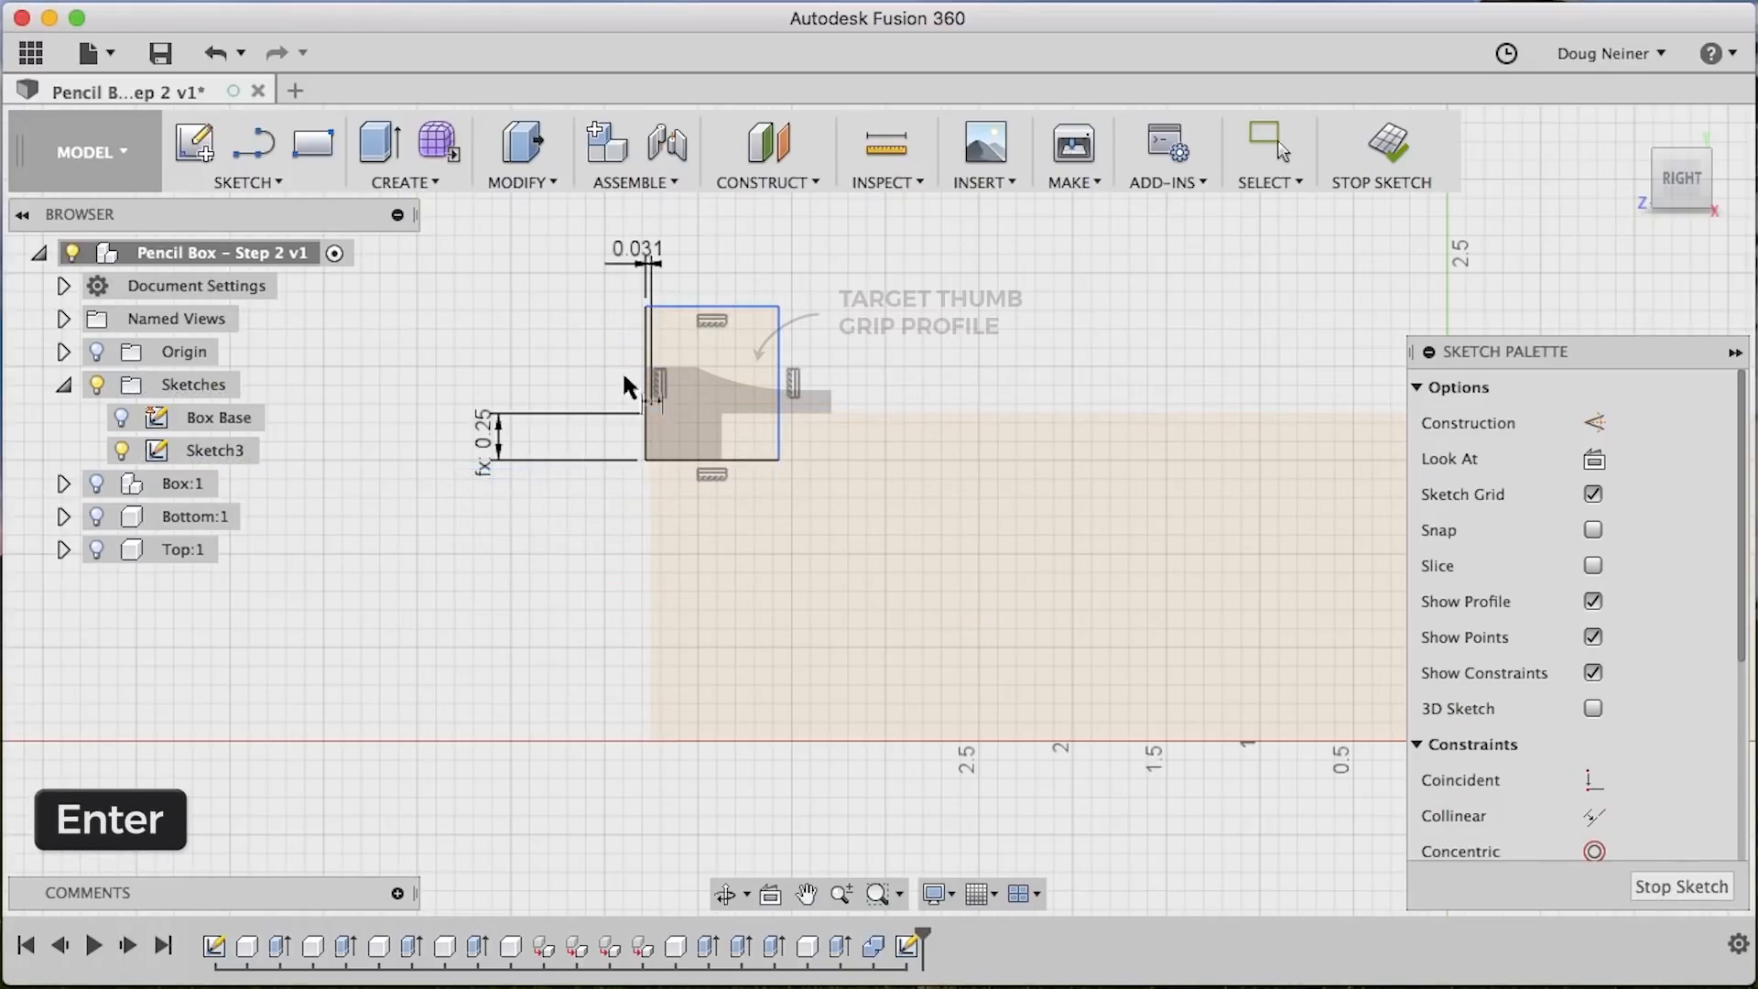
Dimension the rectangle's top edge .25 in above the box profile's top edge
left_click(745, 307)
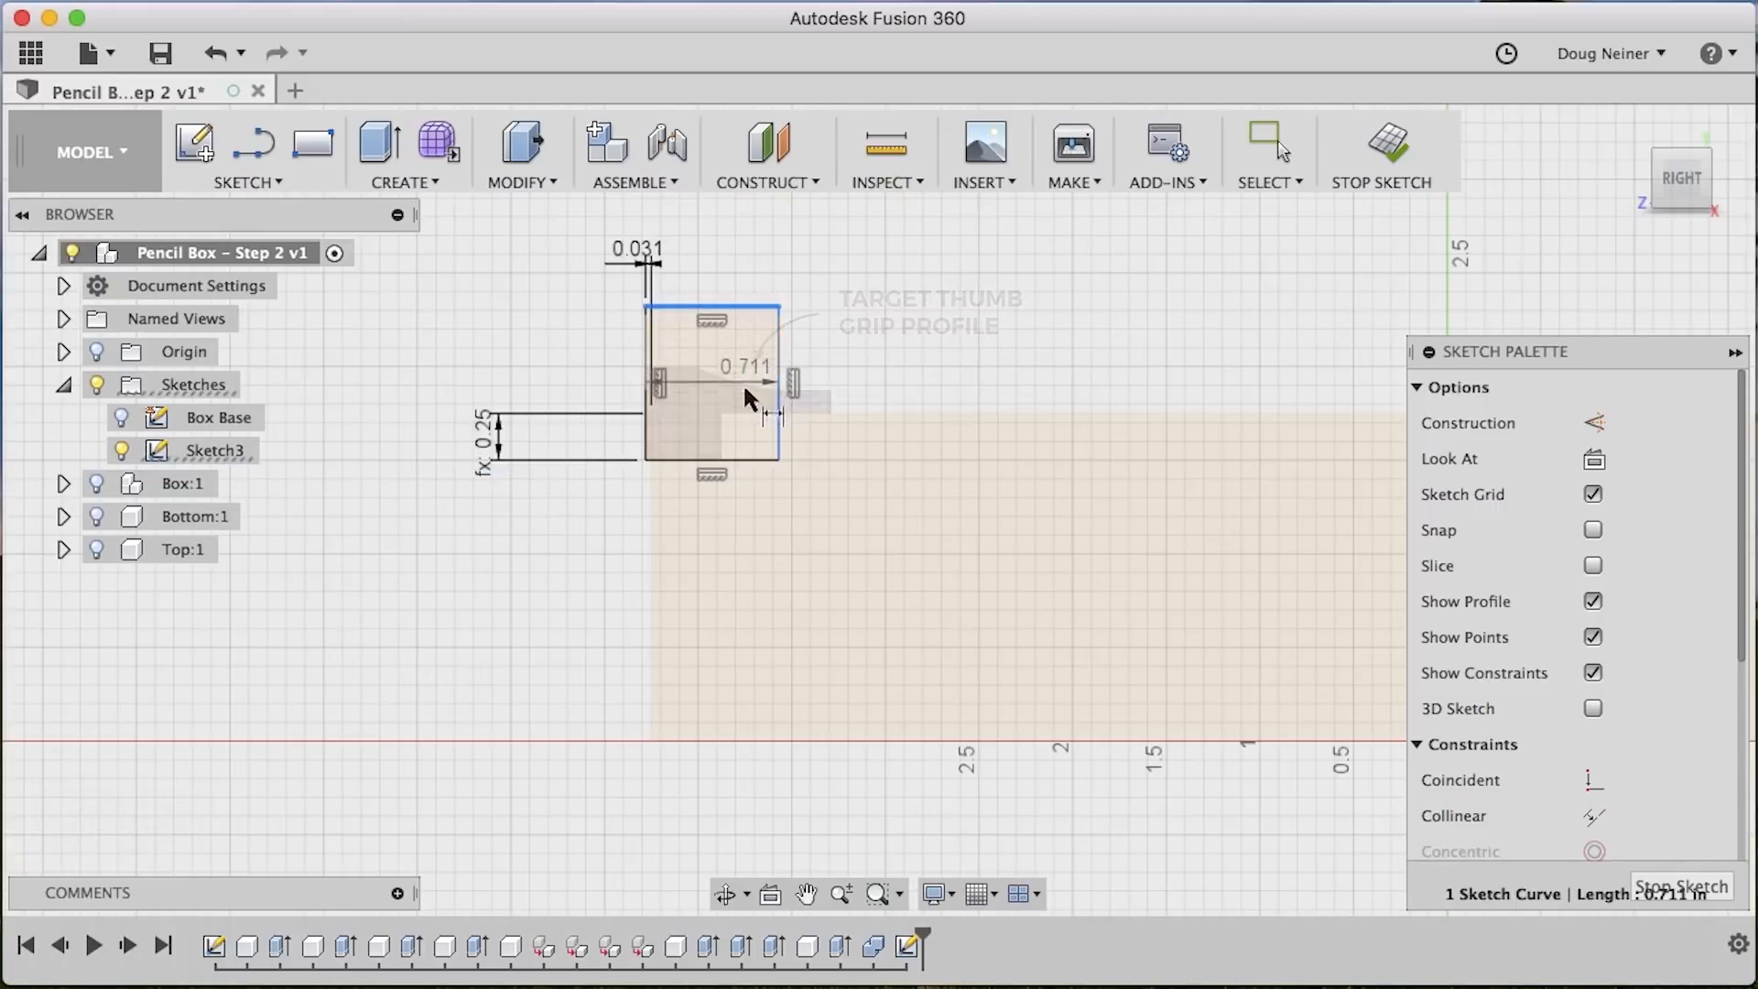
left_click(742, 413)
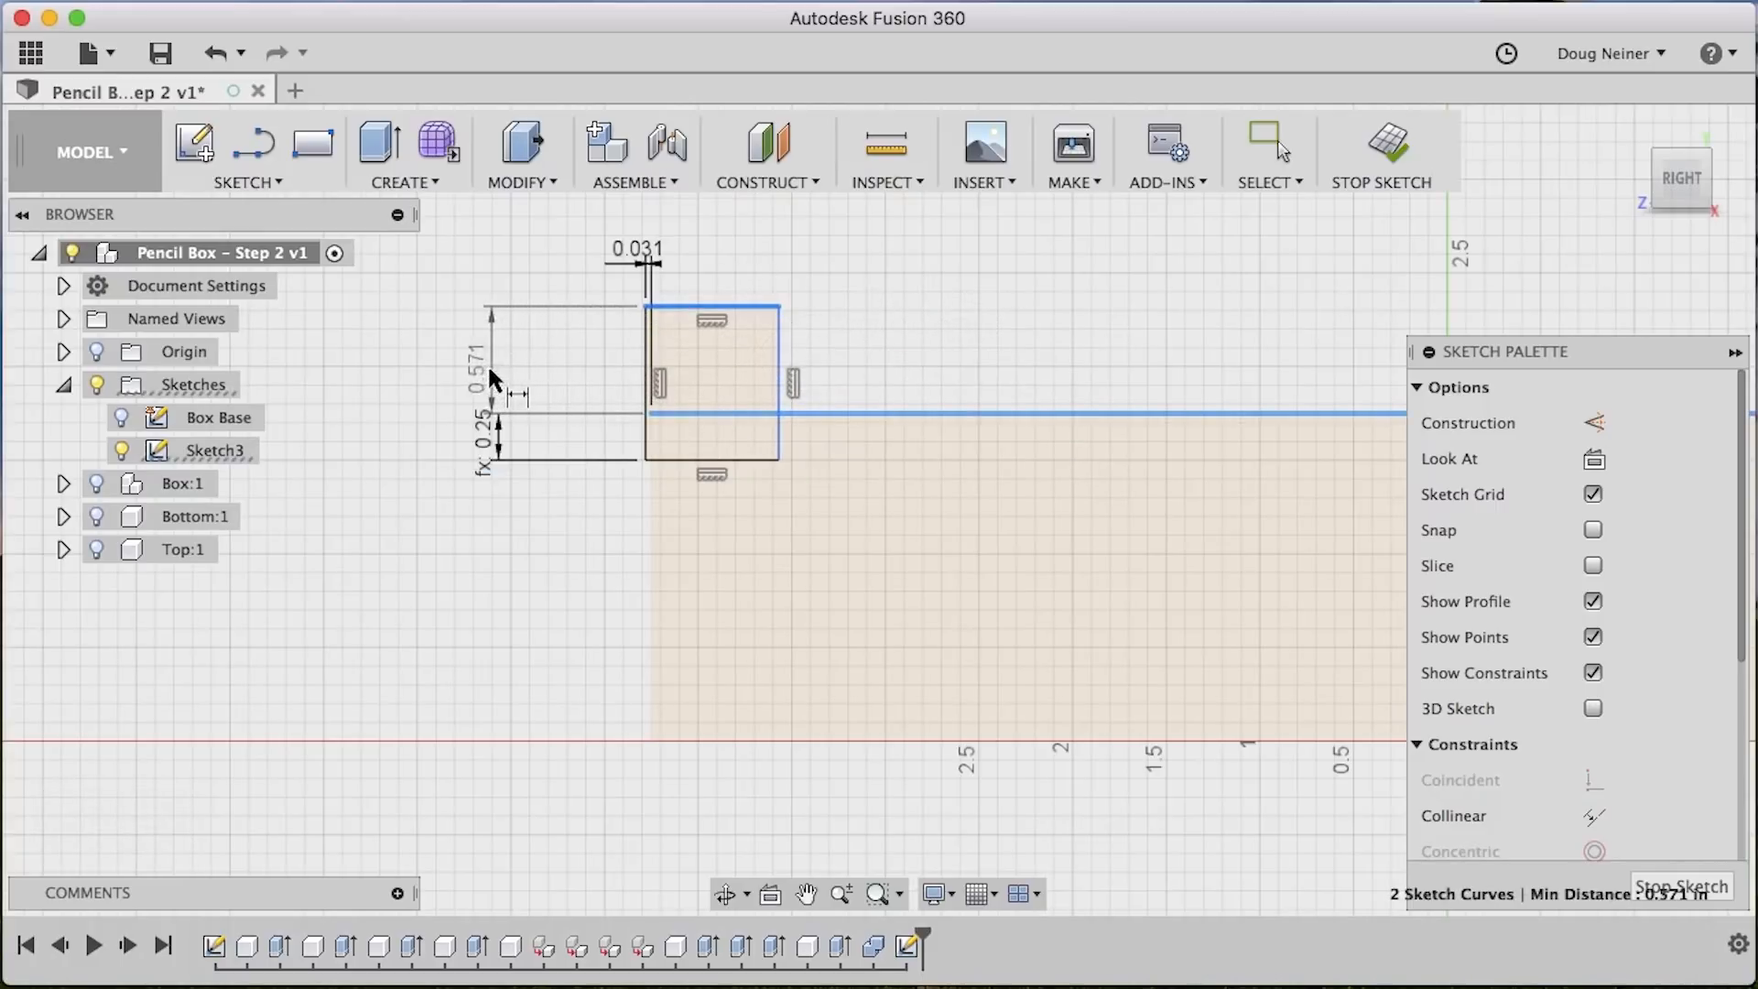
left_click(496, 364)
type(".2")
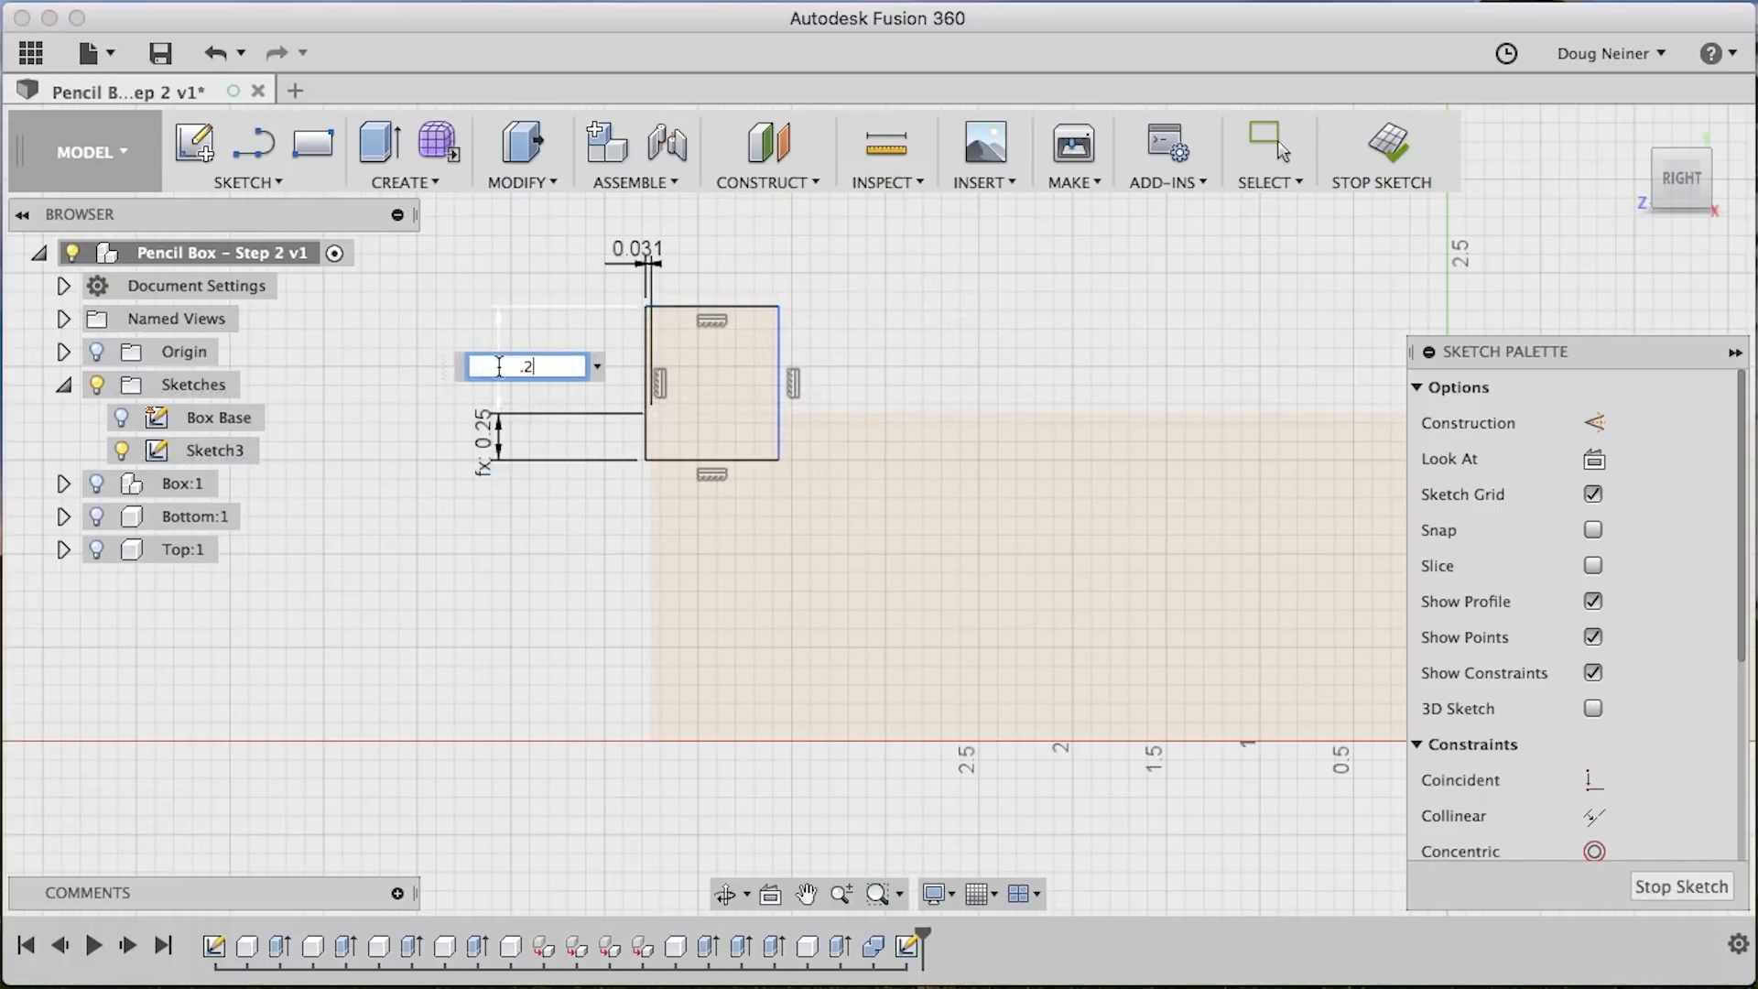
type("5")
key("Return")
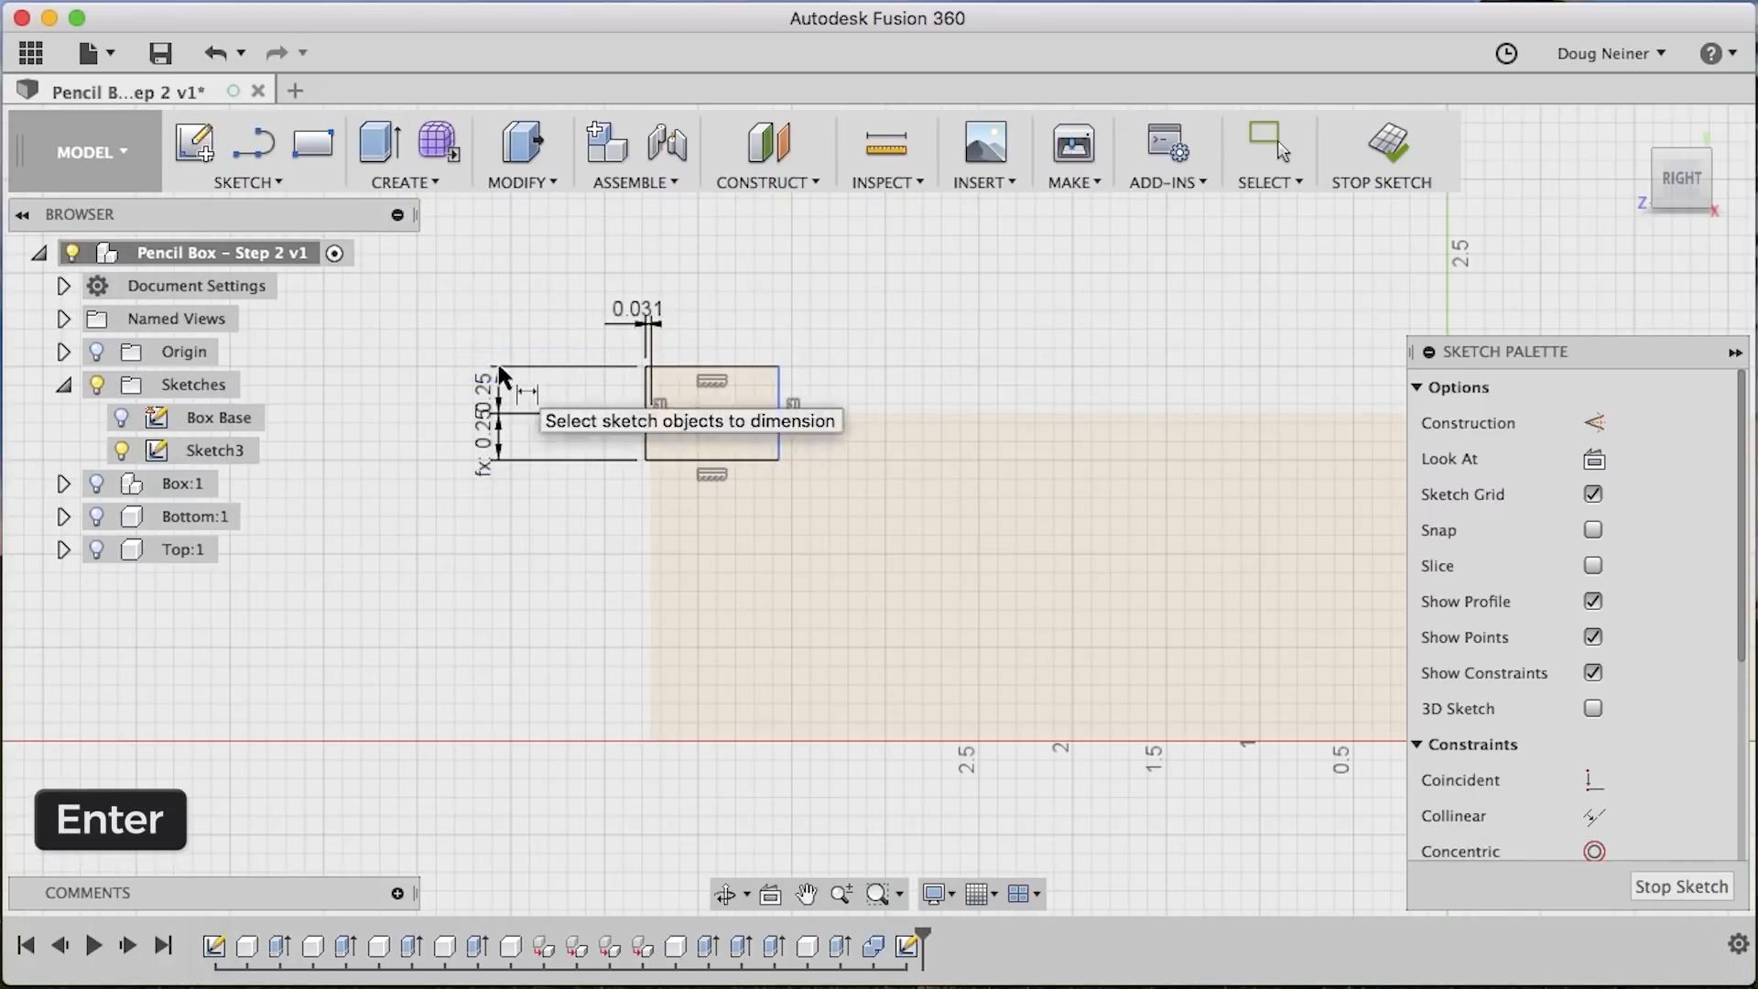
Dimension the rectangle's right edge from the box profile's left edge with the expression Thickness+.125
left_click(782, 395)
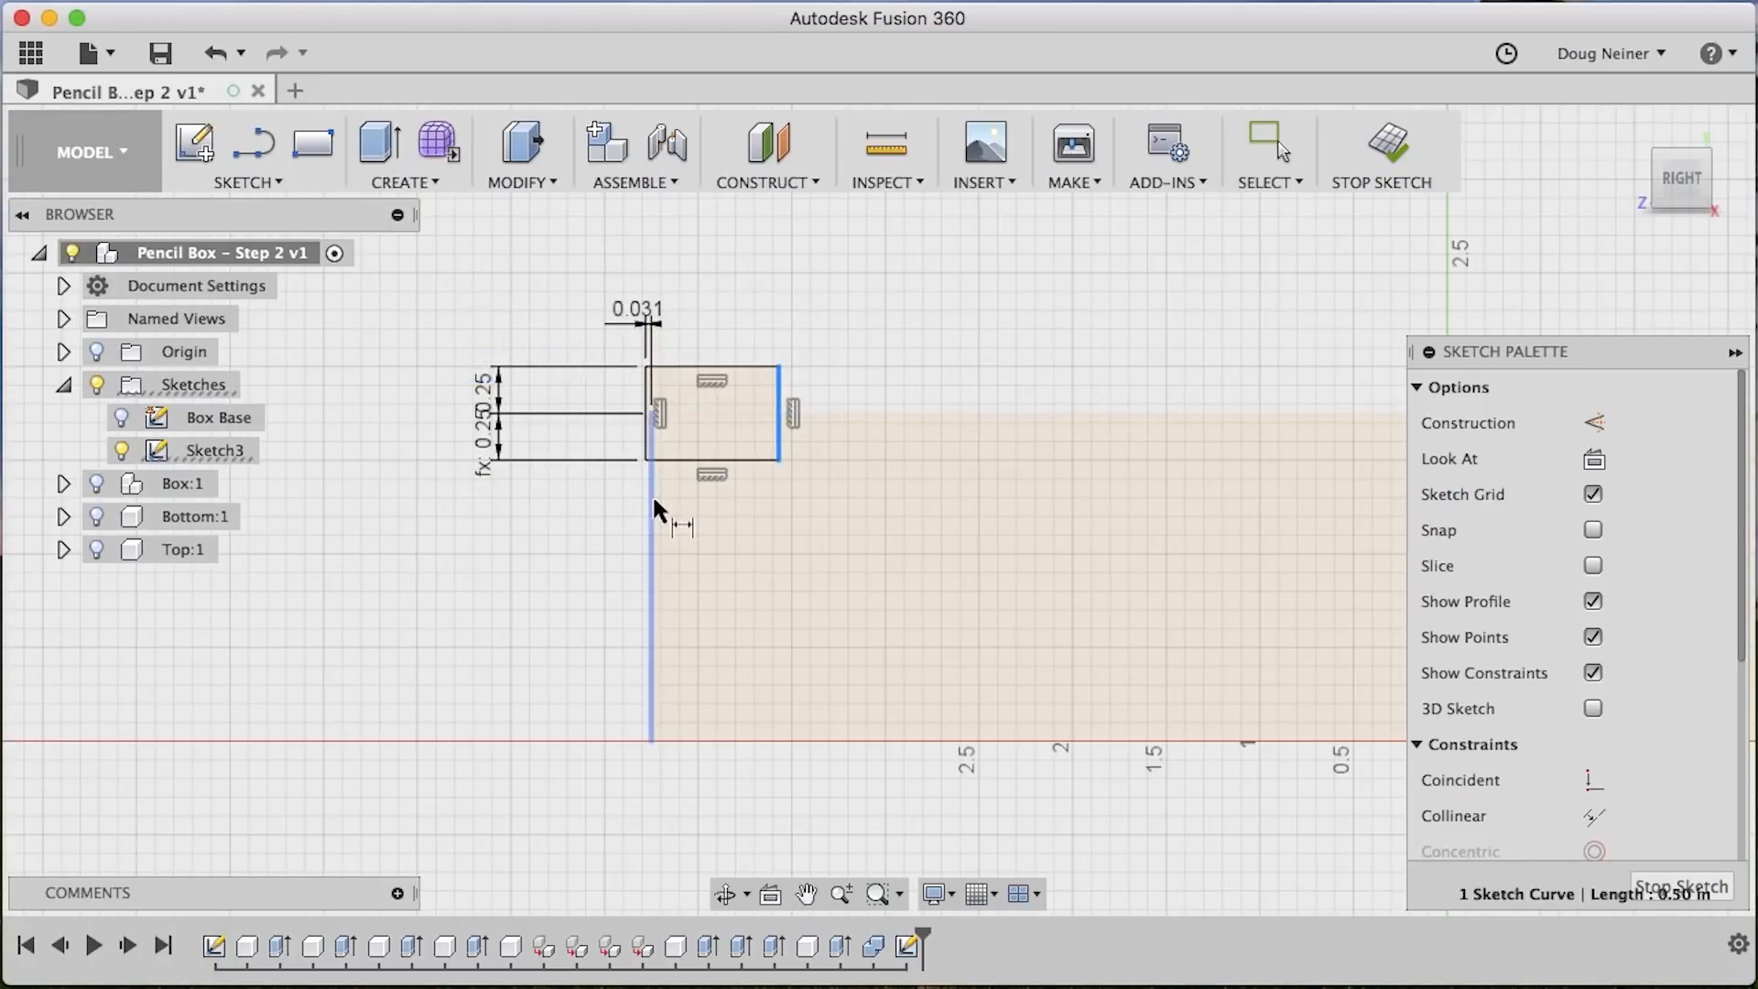
left_click(652, 493)
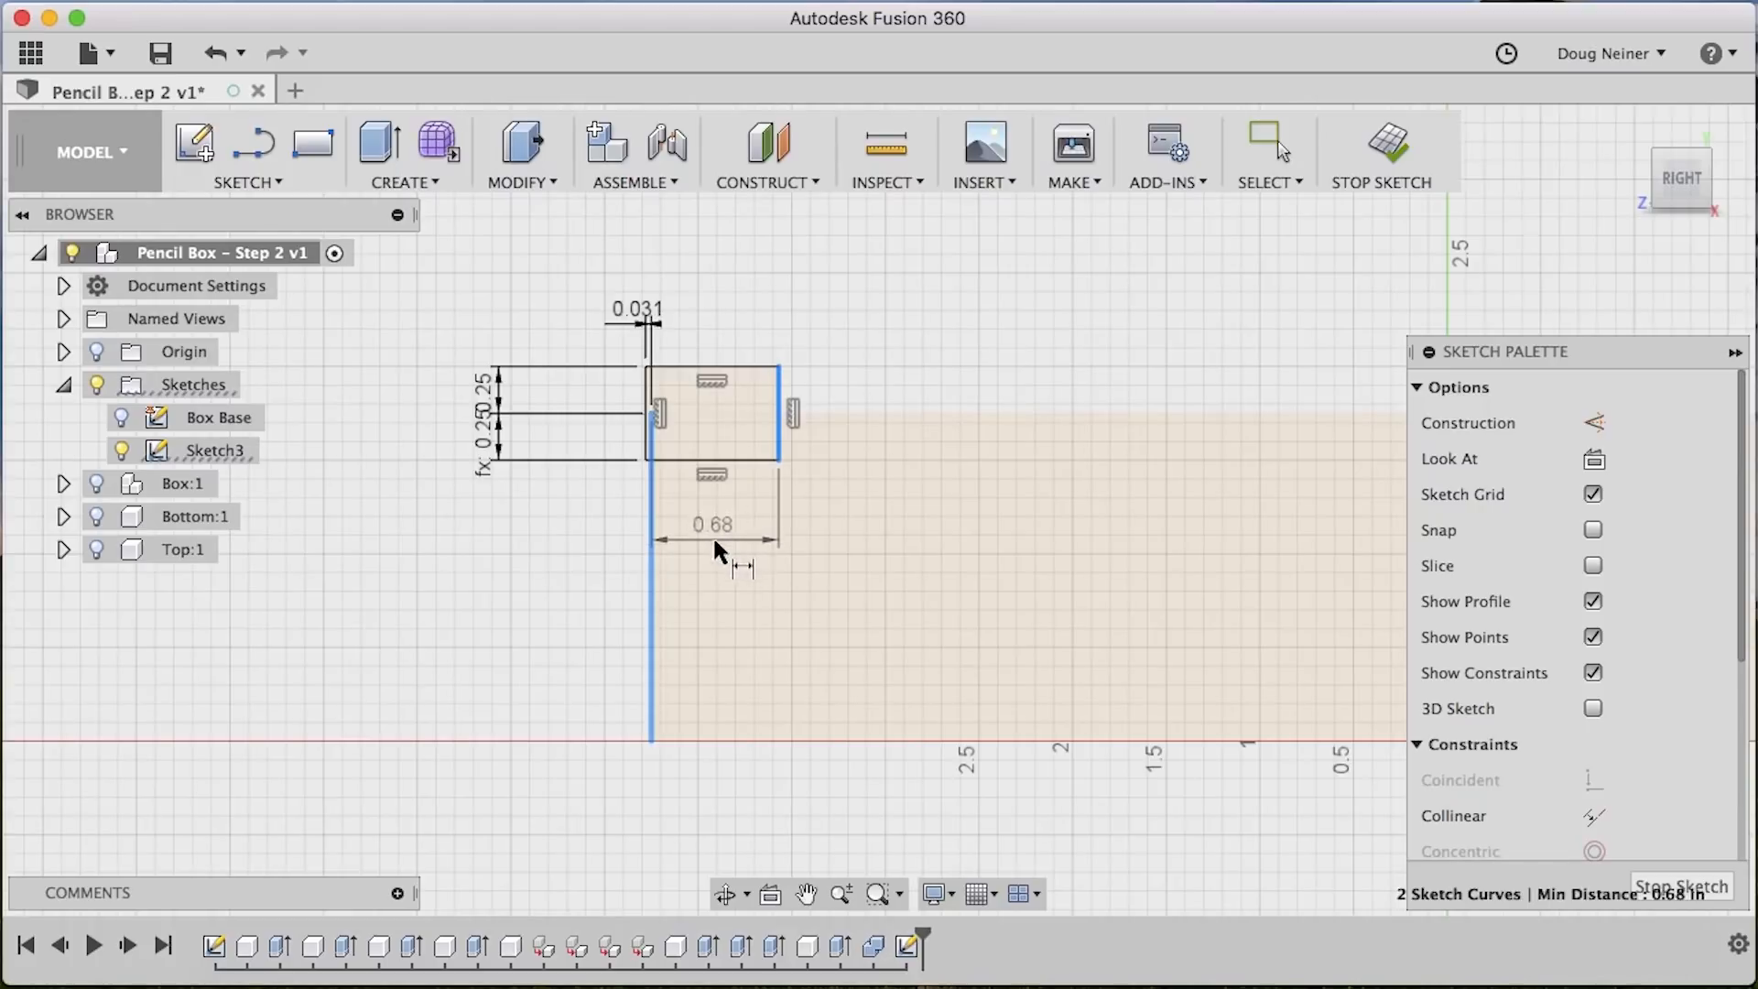
left_click(545, 560)
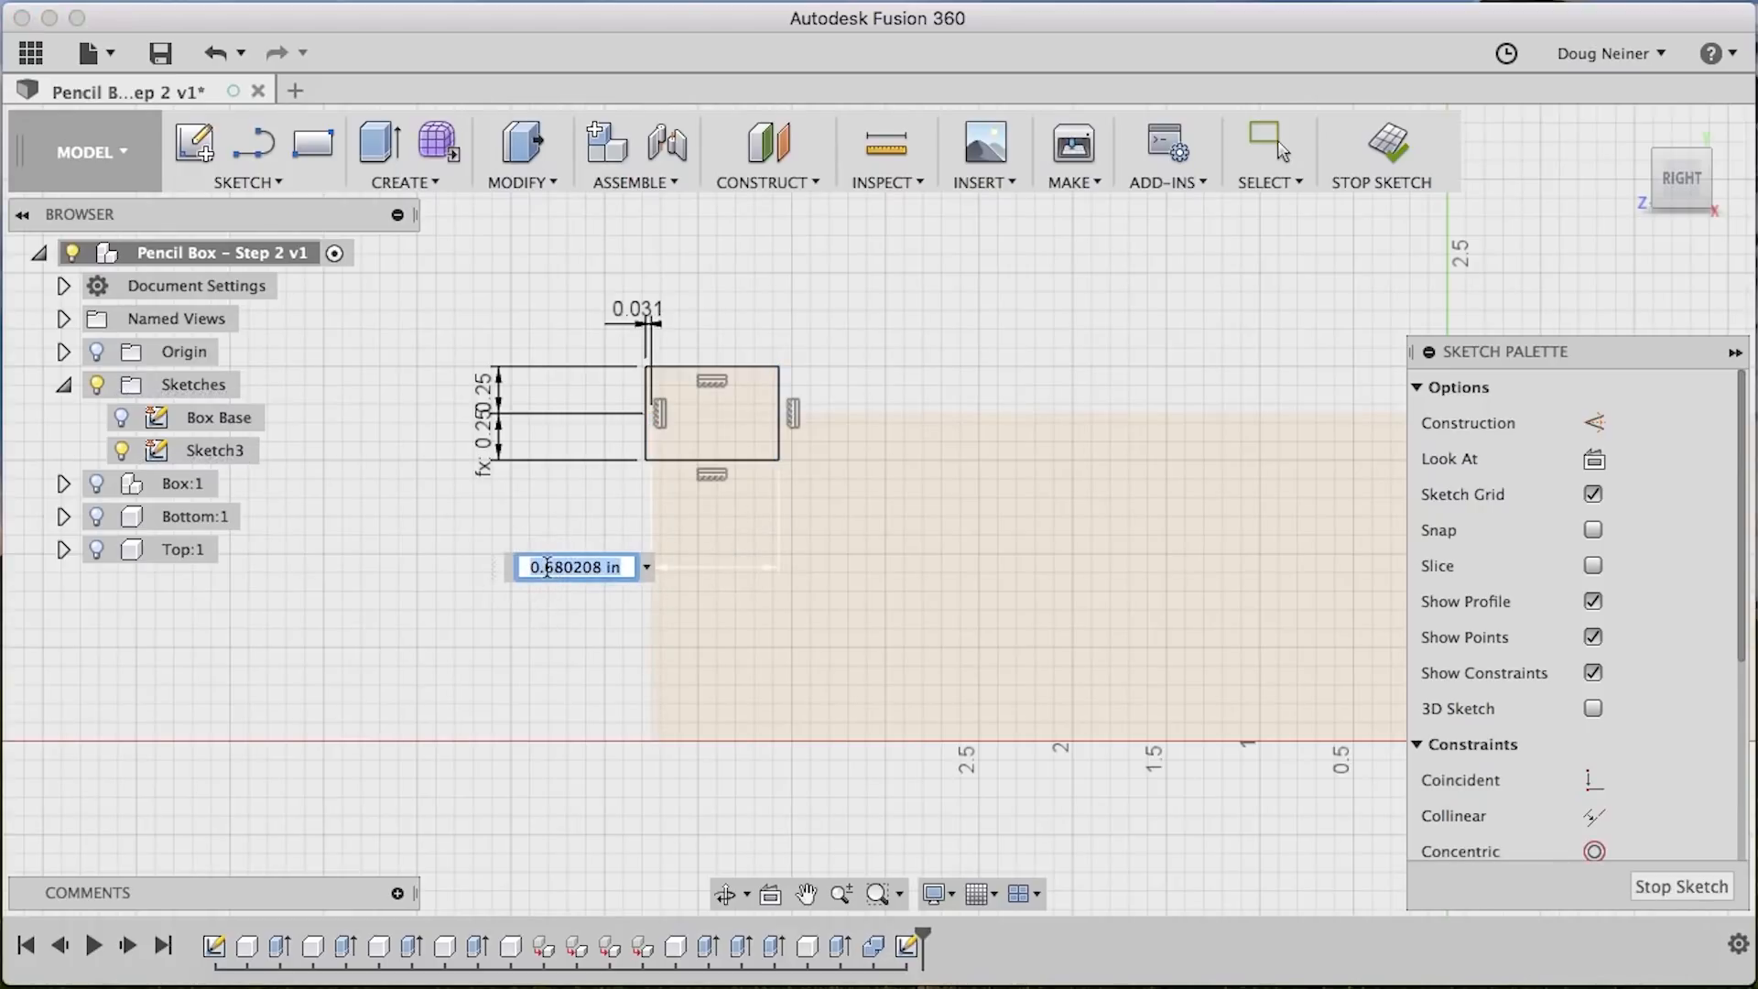
type("Thickness+.125")
key("Return")
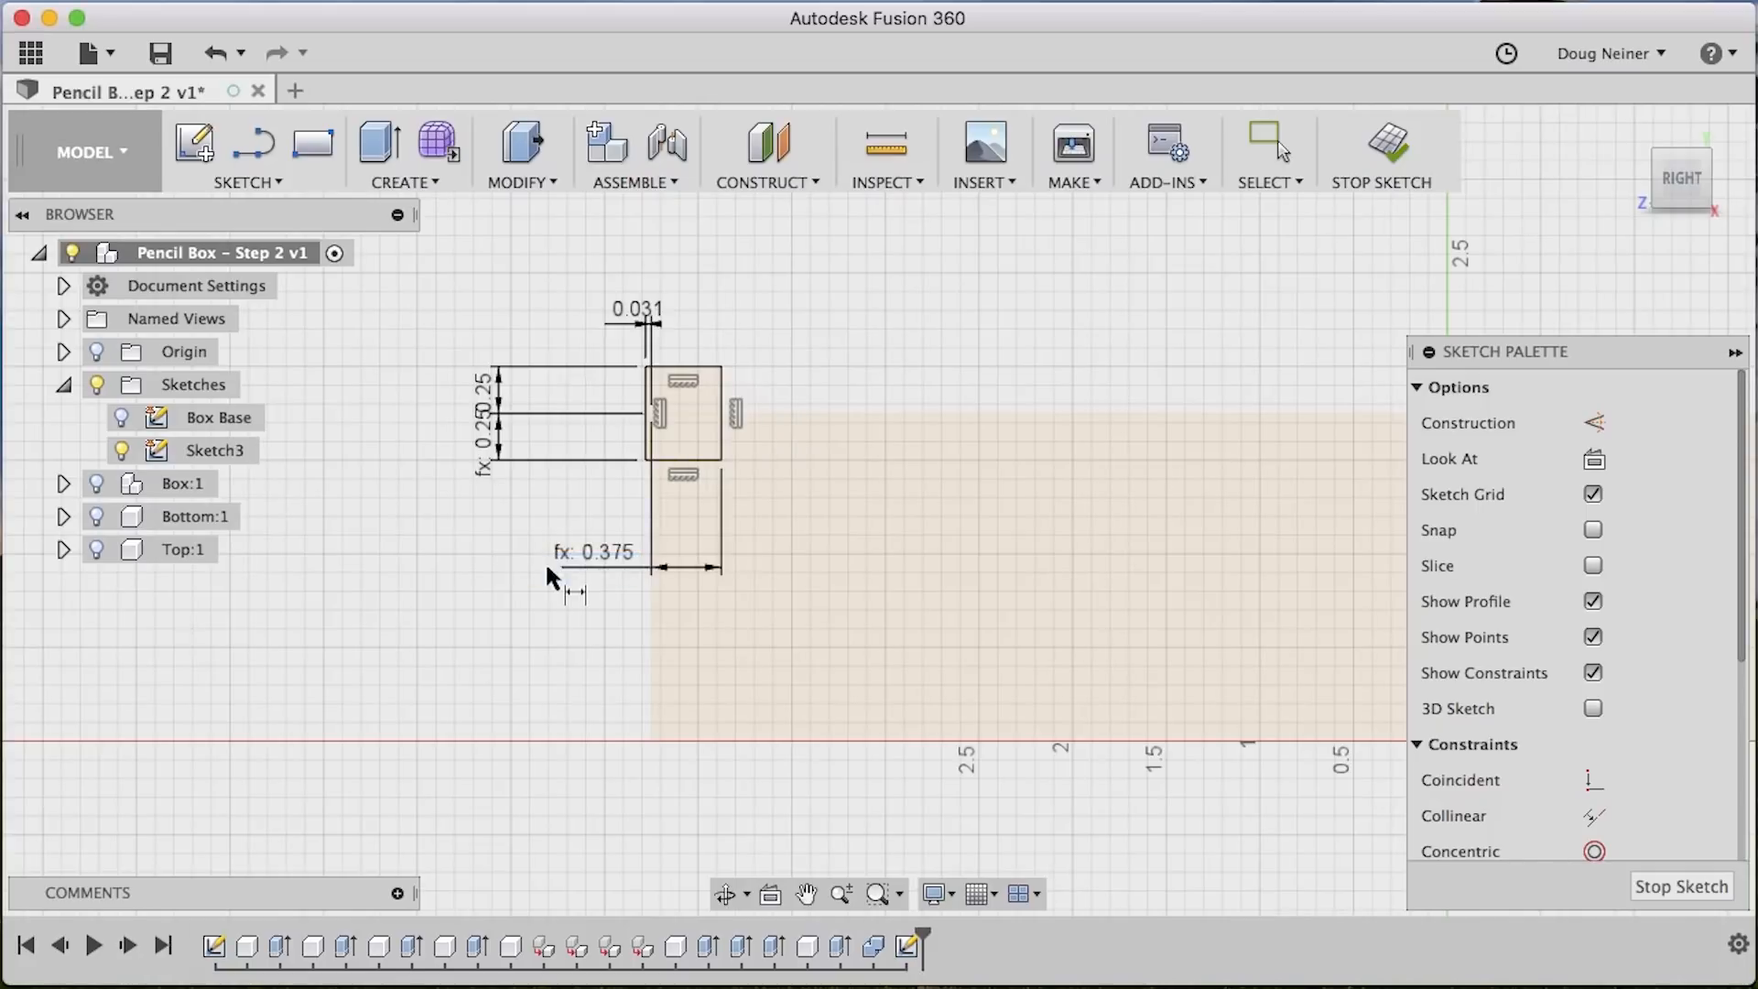
Draw a second rectangle from the first one's top right corner down to the box profile's top edge
scroll(751, 358, "up", 5)
scroll(751, 358, "left", 5)
scroll(751, 358, "up", 2)
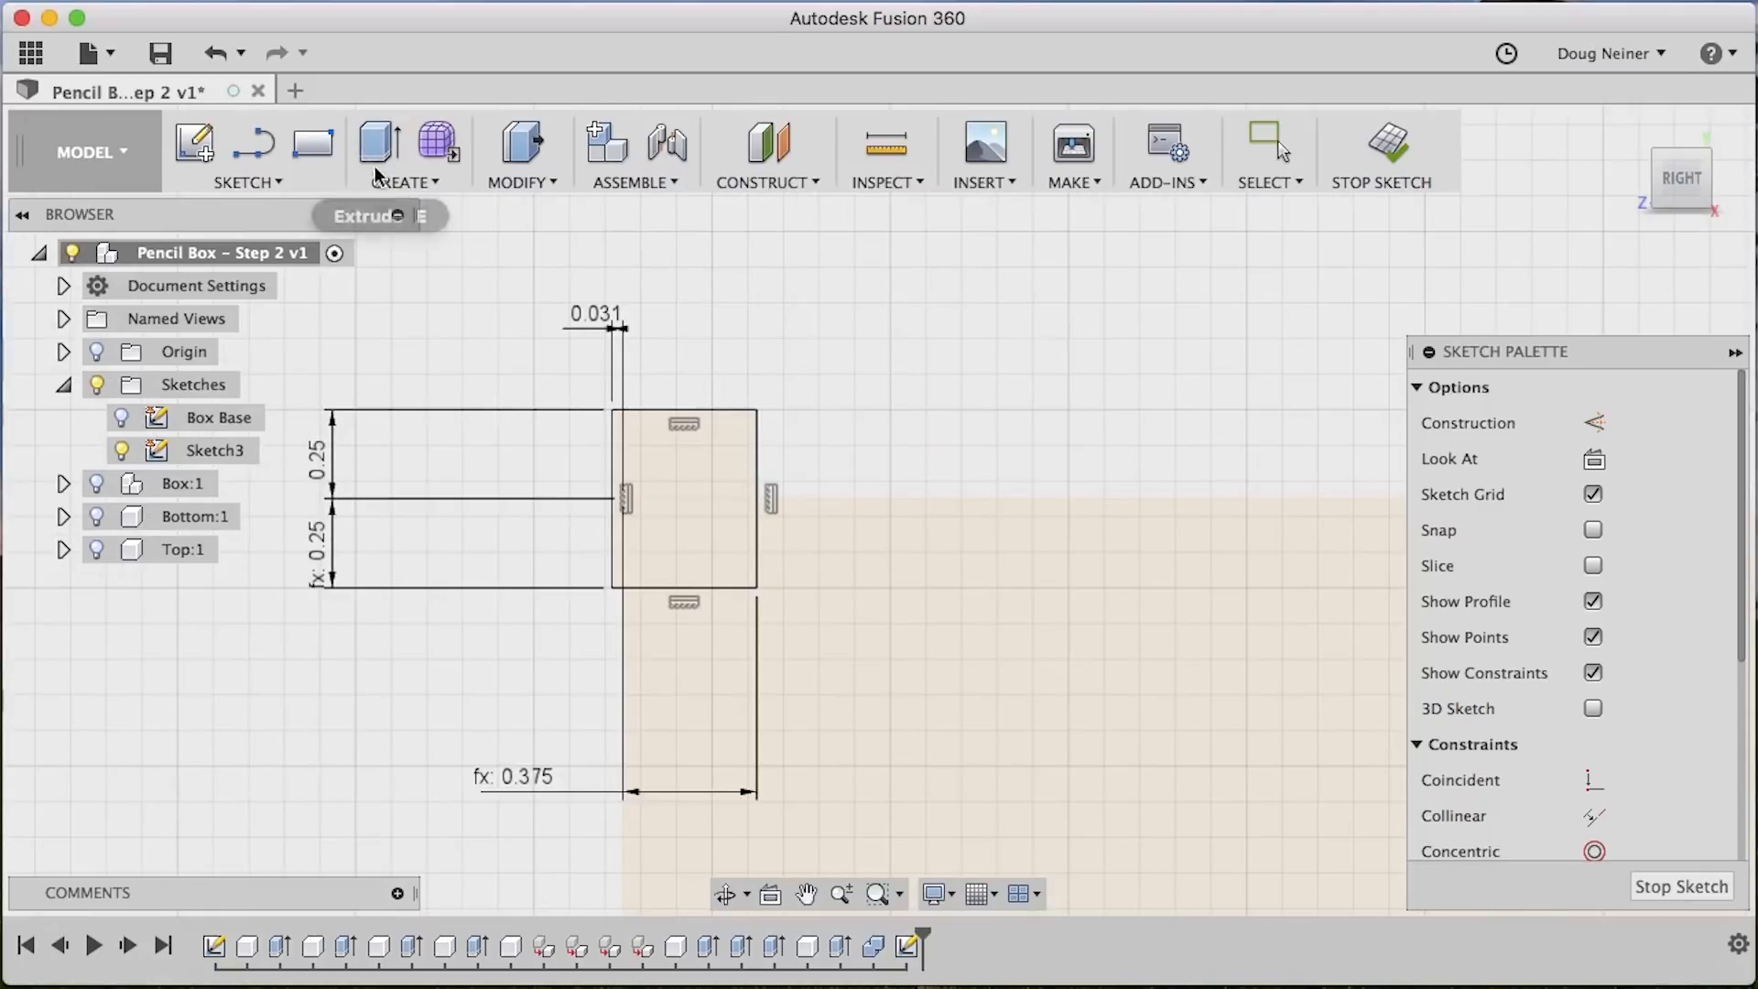
key("r")
left_click(760, 410)
left_click(945, 499)
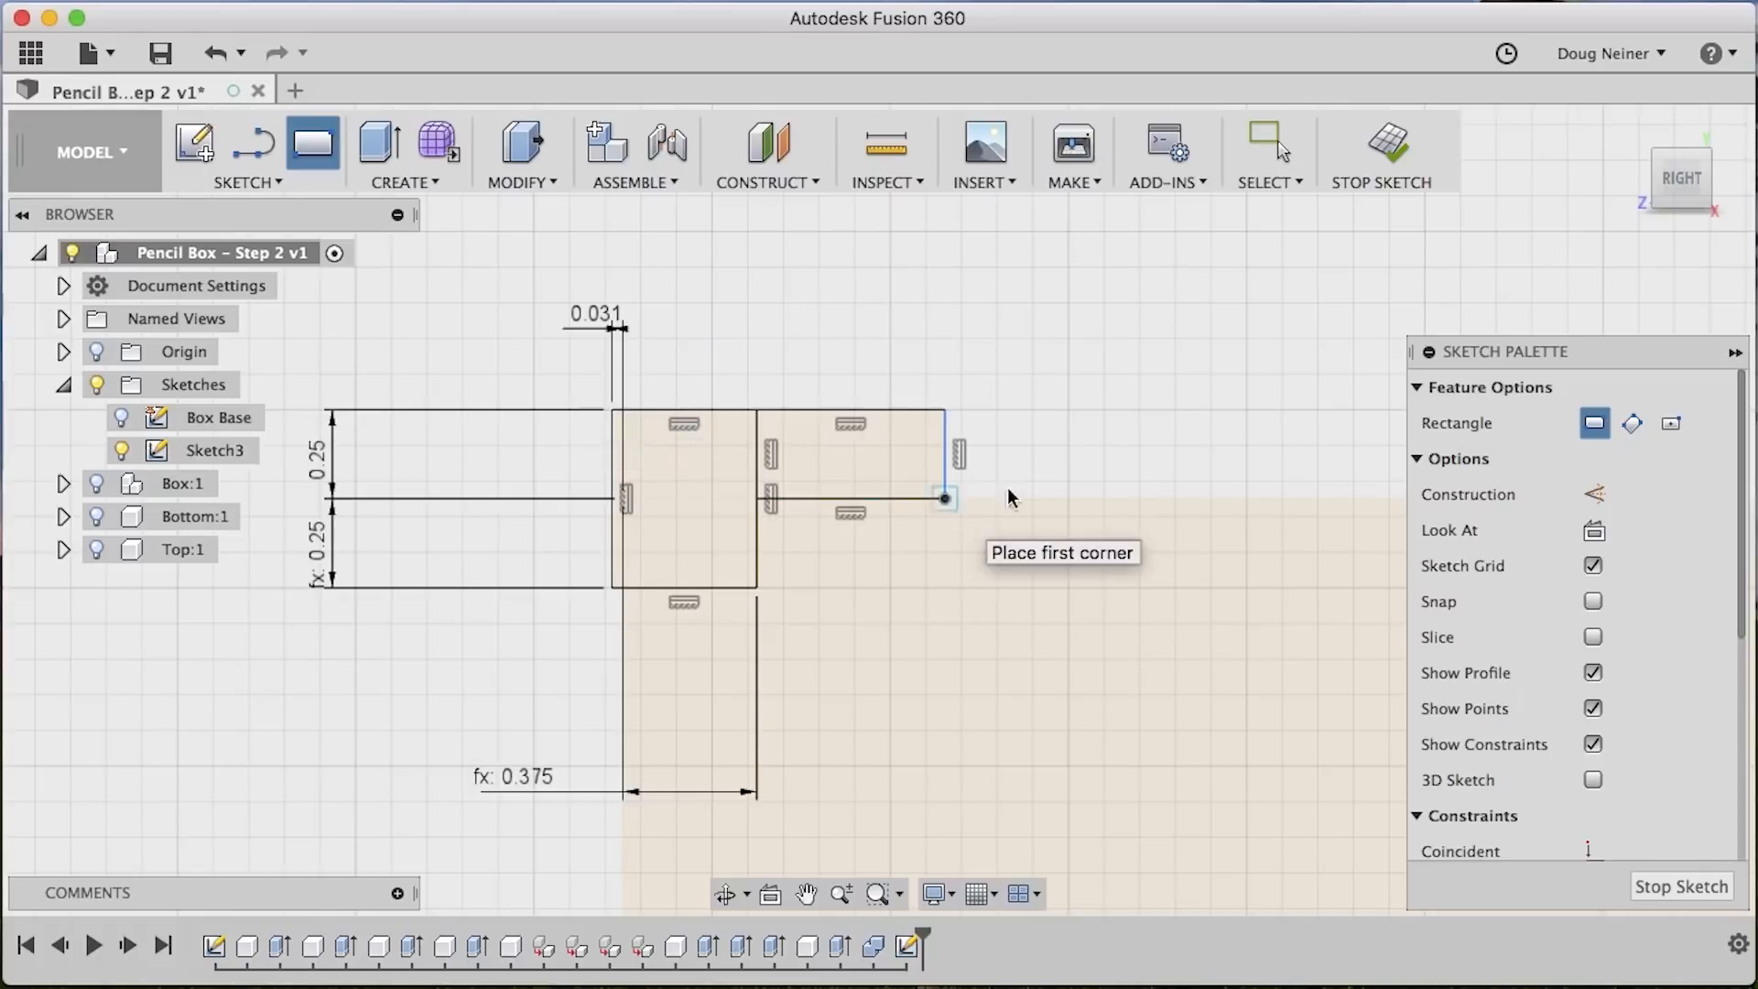
Set the overall width across both rectangles to 1 in and reposition the horizontal dimension labels so they are spread out
key("d")
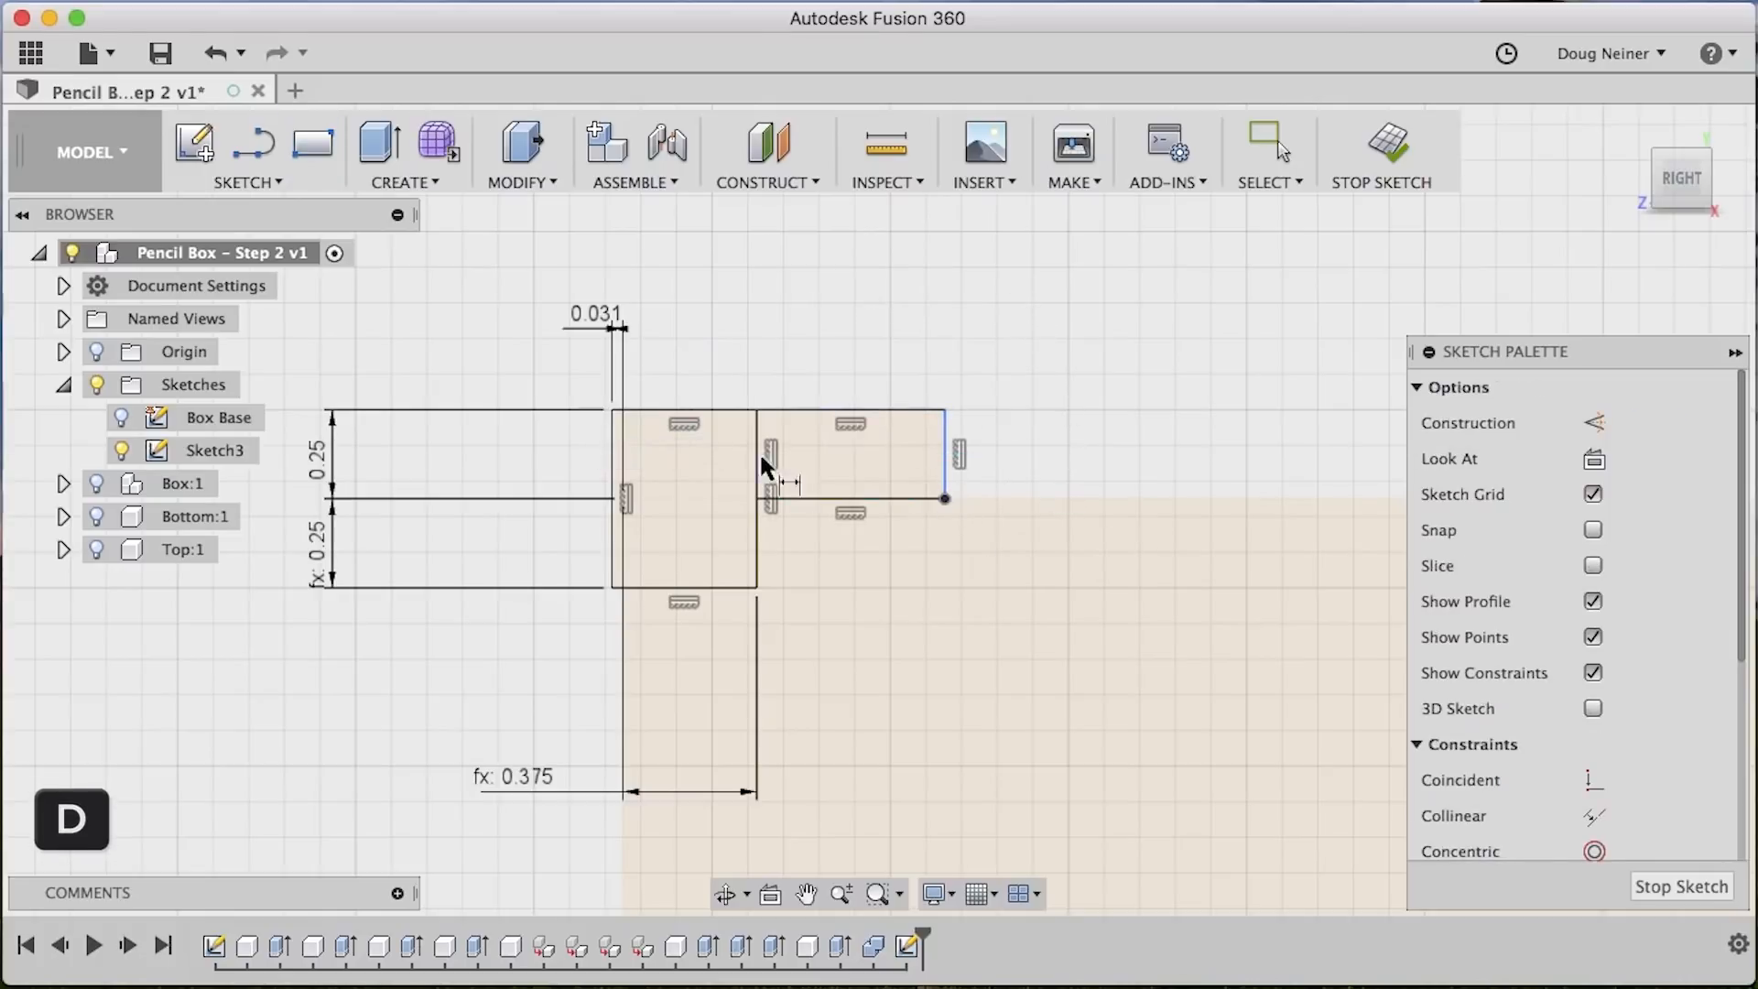
left_click(948, 450)
left_click(612, 436)
left_click(848, 680)
type("1")
key("Return")
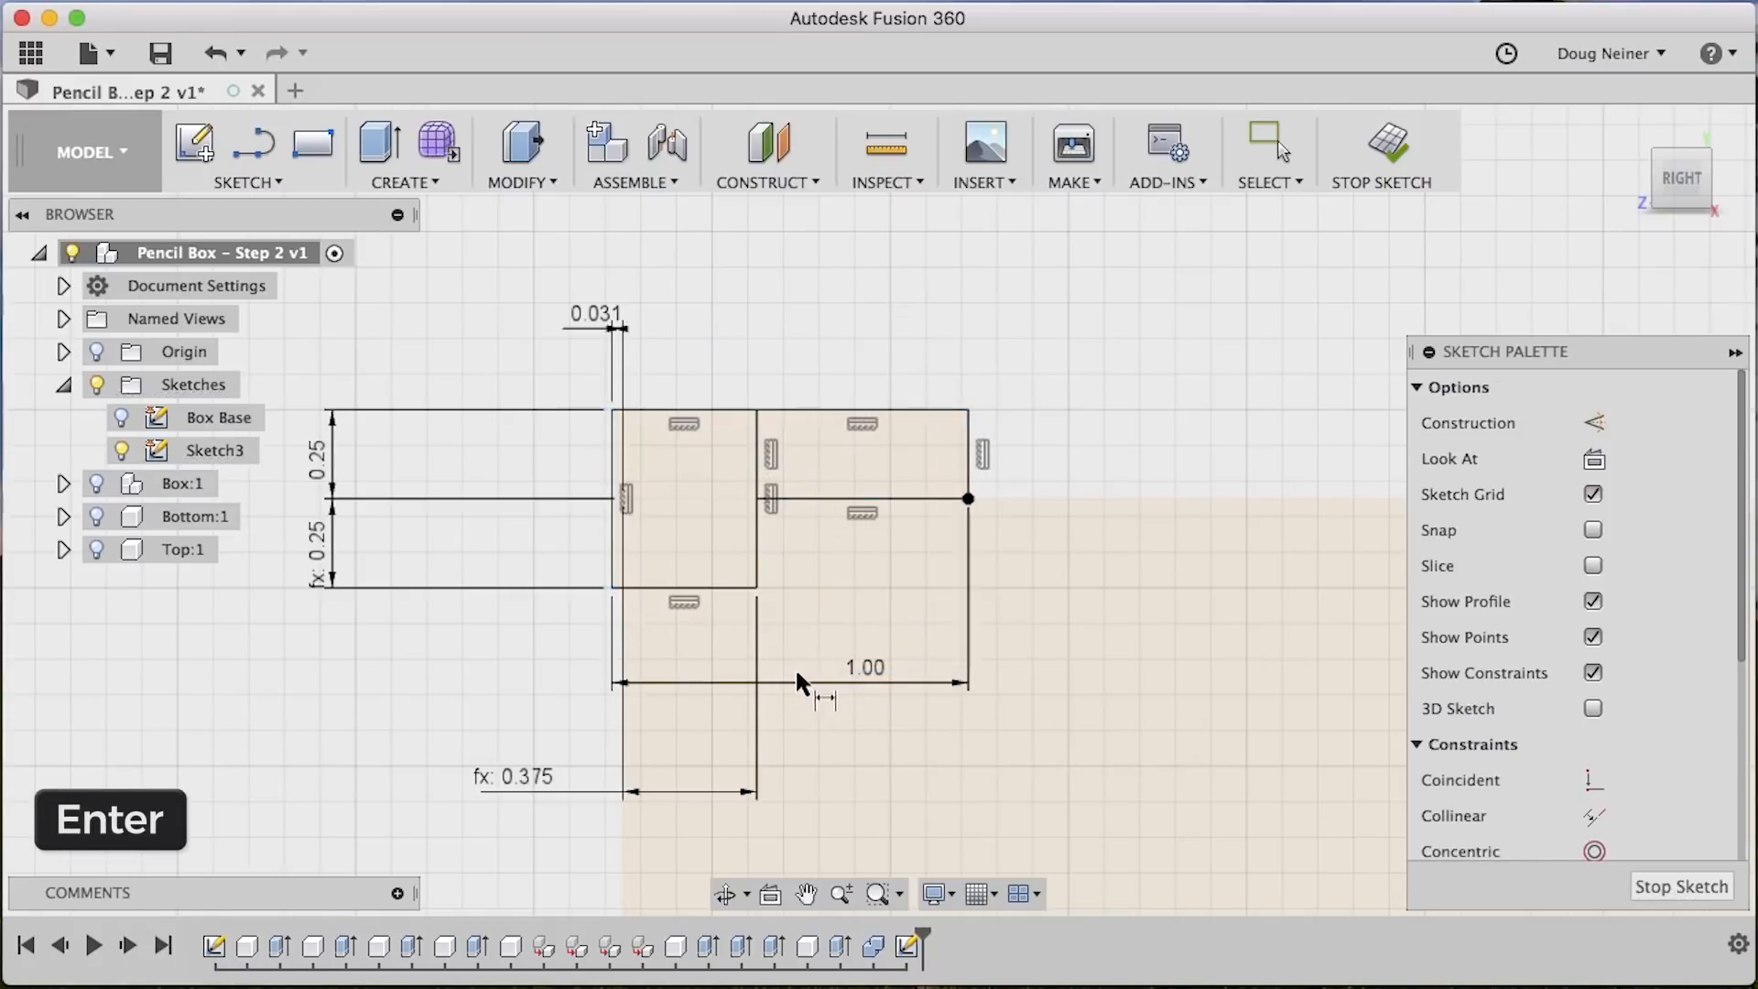
key("Escape")
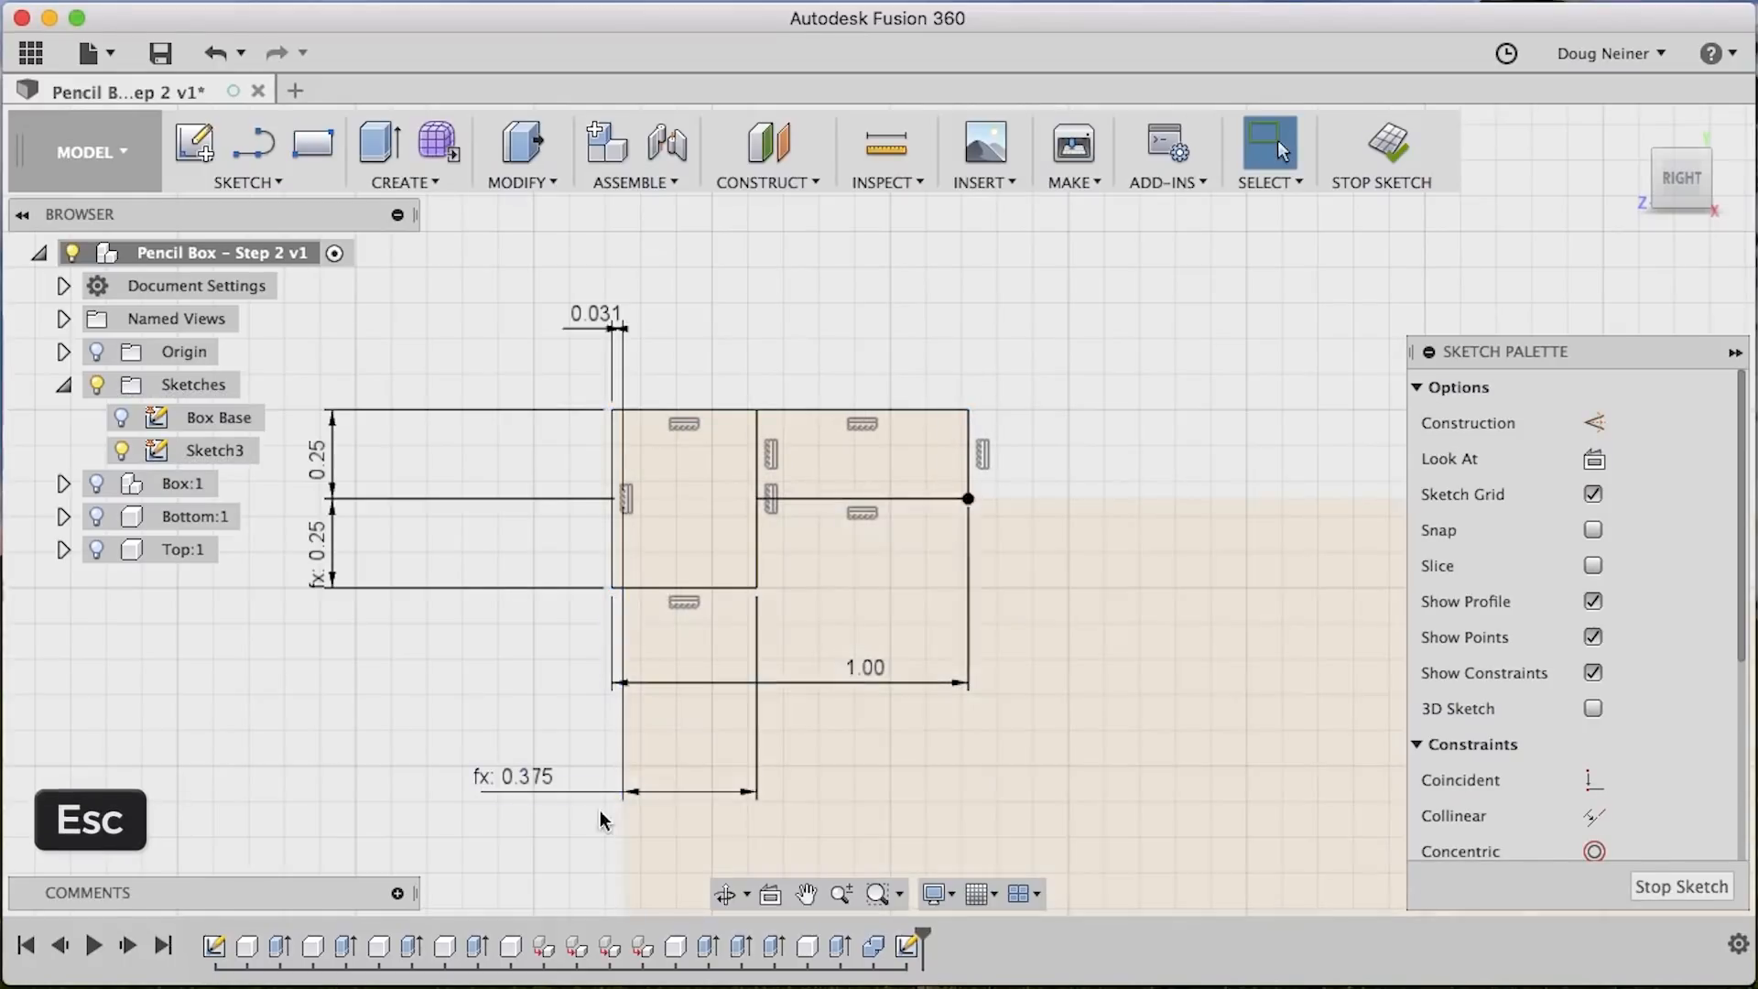
mouse_move(540, 776)
left_mouse_down()
mouse_move(538, 668)
mouse_move(805, 659)
mouse_move(855, 617)
mouse_move(879, 646)
mouse_move(879, 706)
mouse_move(844, 746)
mouse_move(859, 732)
left_mouse_up()
left_click_drag(608, 389, 522, 345)
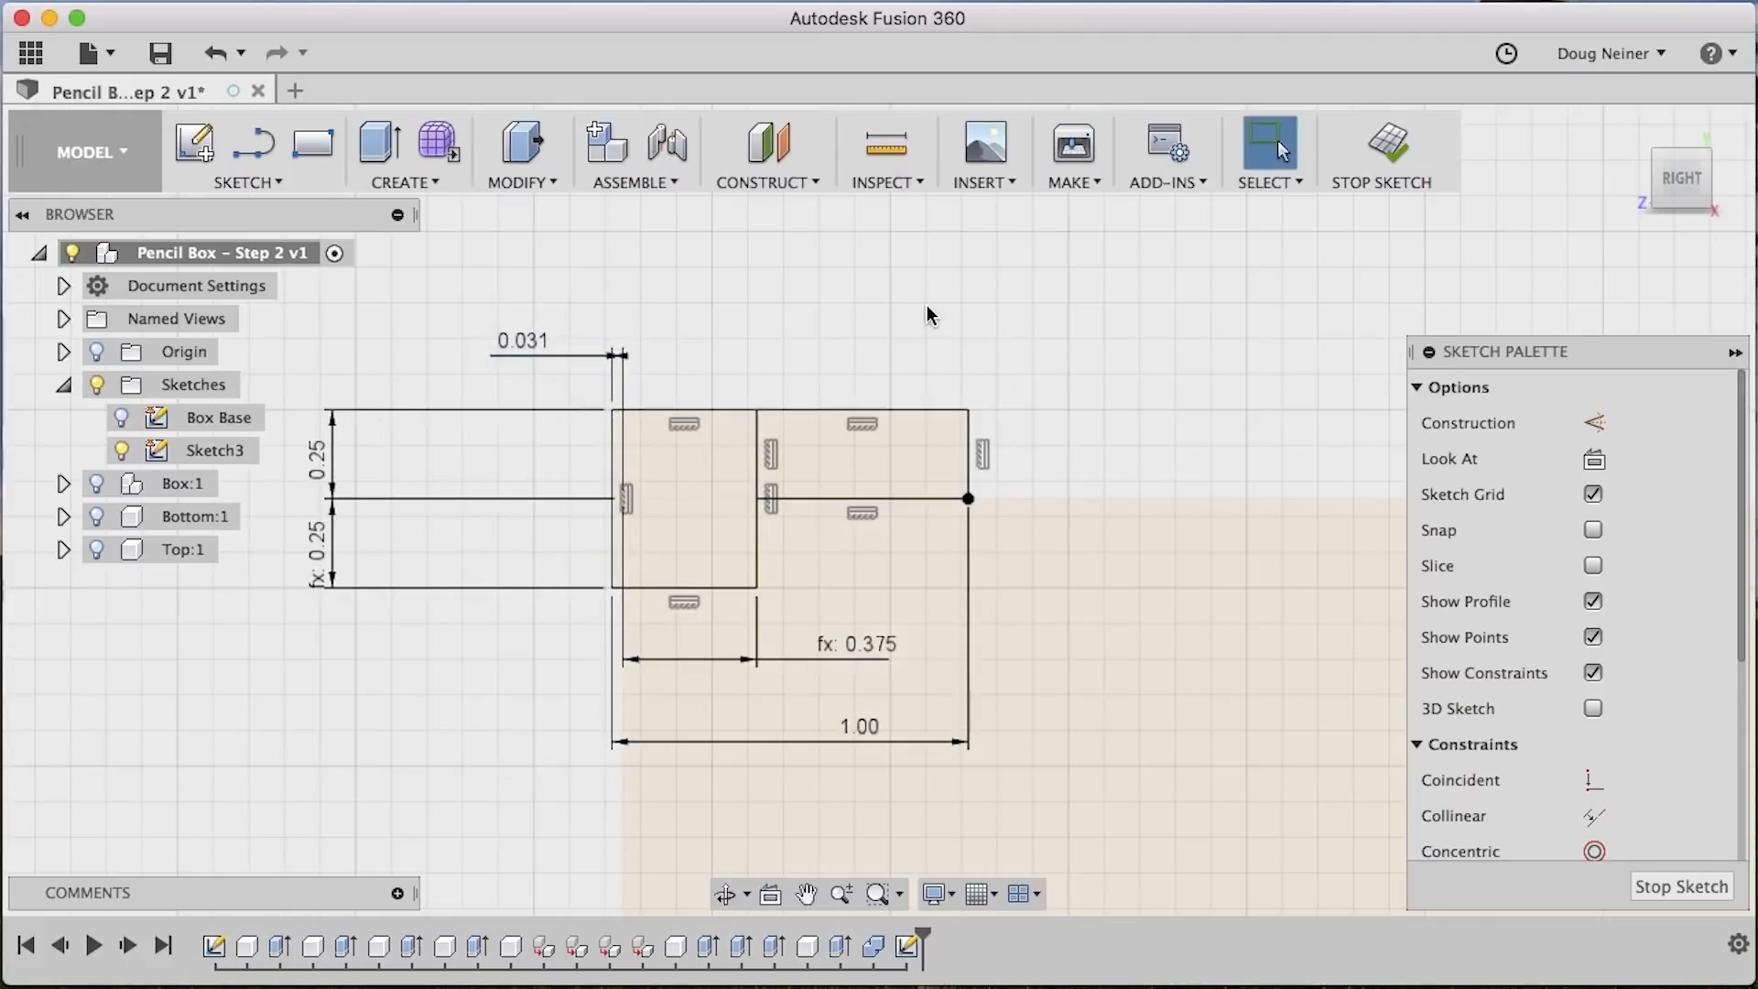
Draw a center point arc of about 1.2 in radius, centered above the second rectangle, from its right edge to its top edge
scroll(987, 321, "right", 3)
scroll(987, 321, "up", 2)
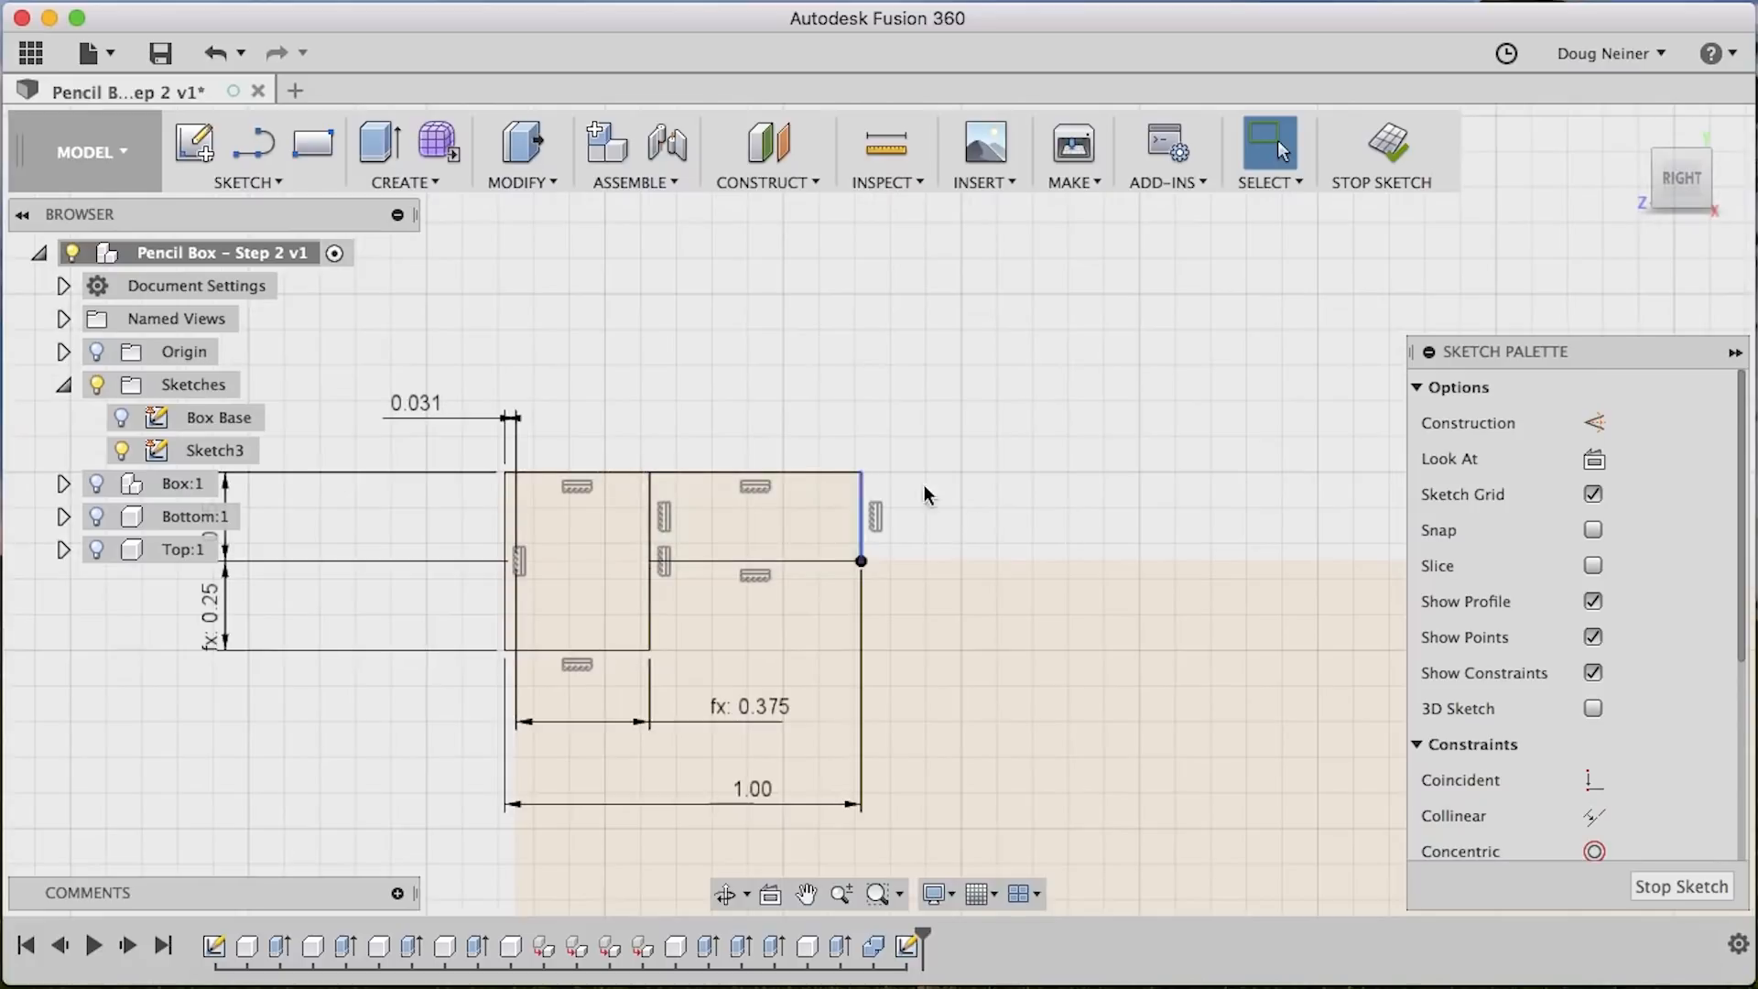
scroll(1009, 427, "down", 2)
scroll(1010, 430, "down", 1)
scroll(1007, 457, "up", 1)
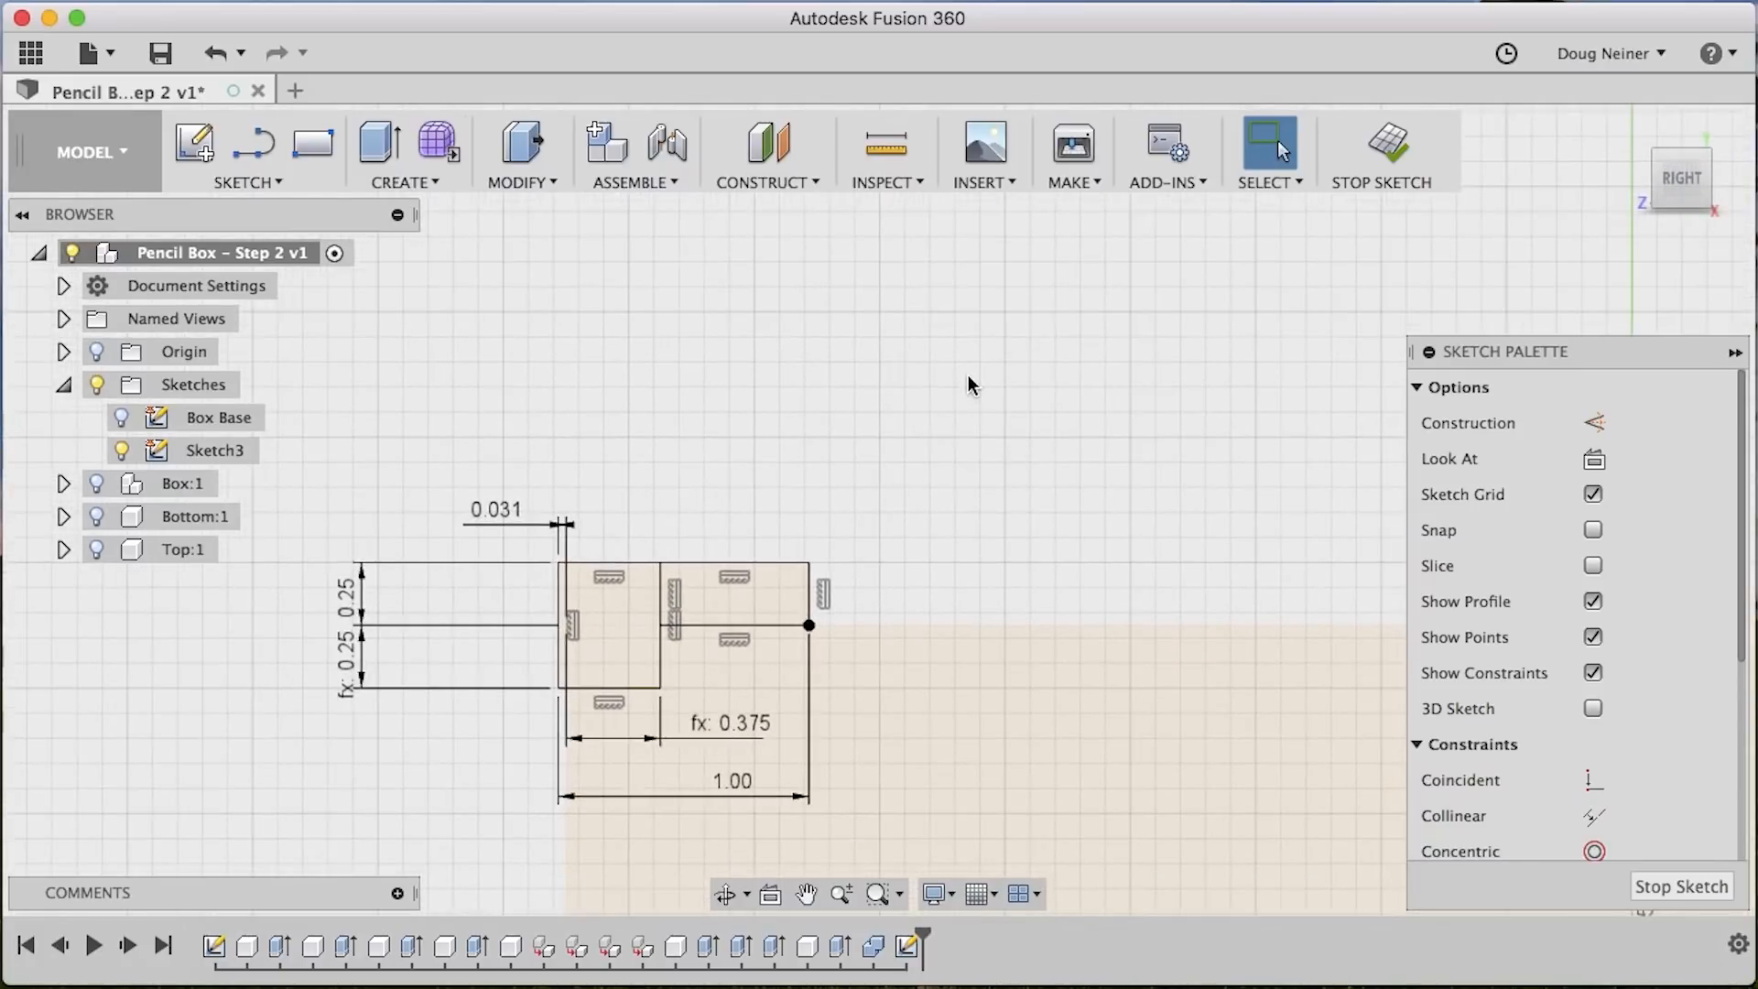
scroll(969, 385, "right", 2)
scroll(969, 384, "up", 1)
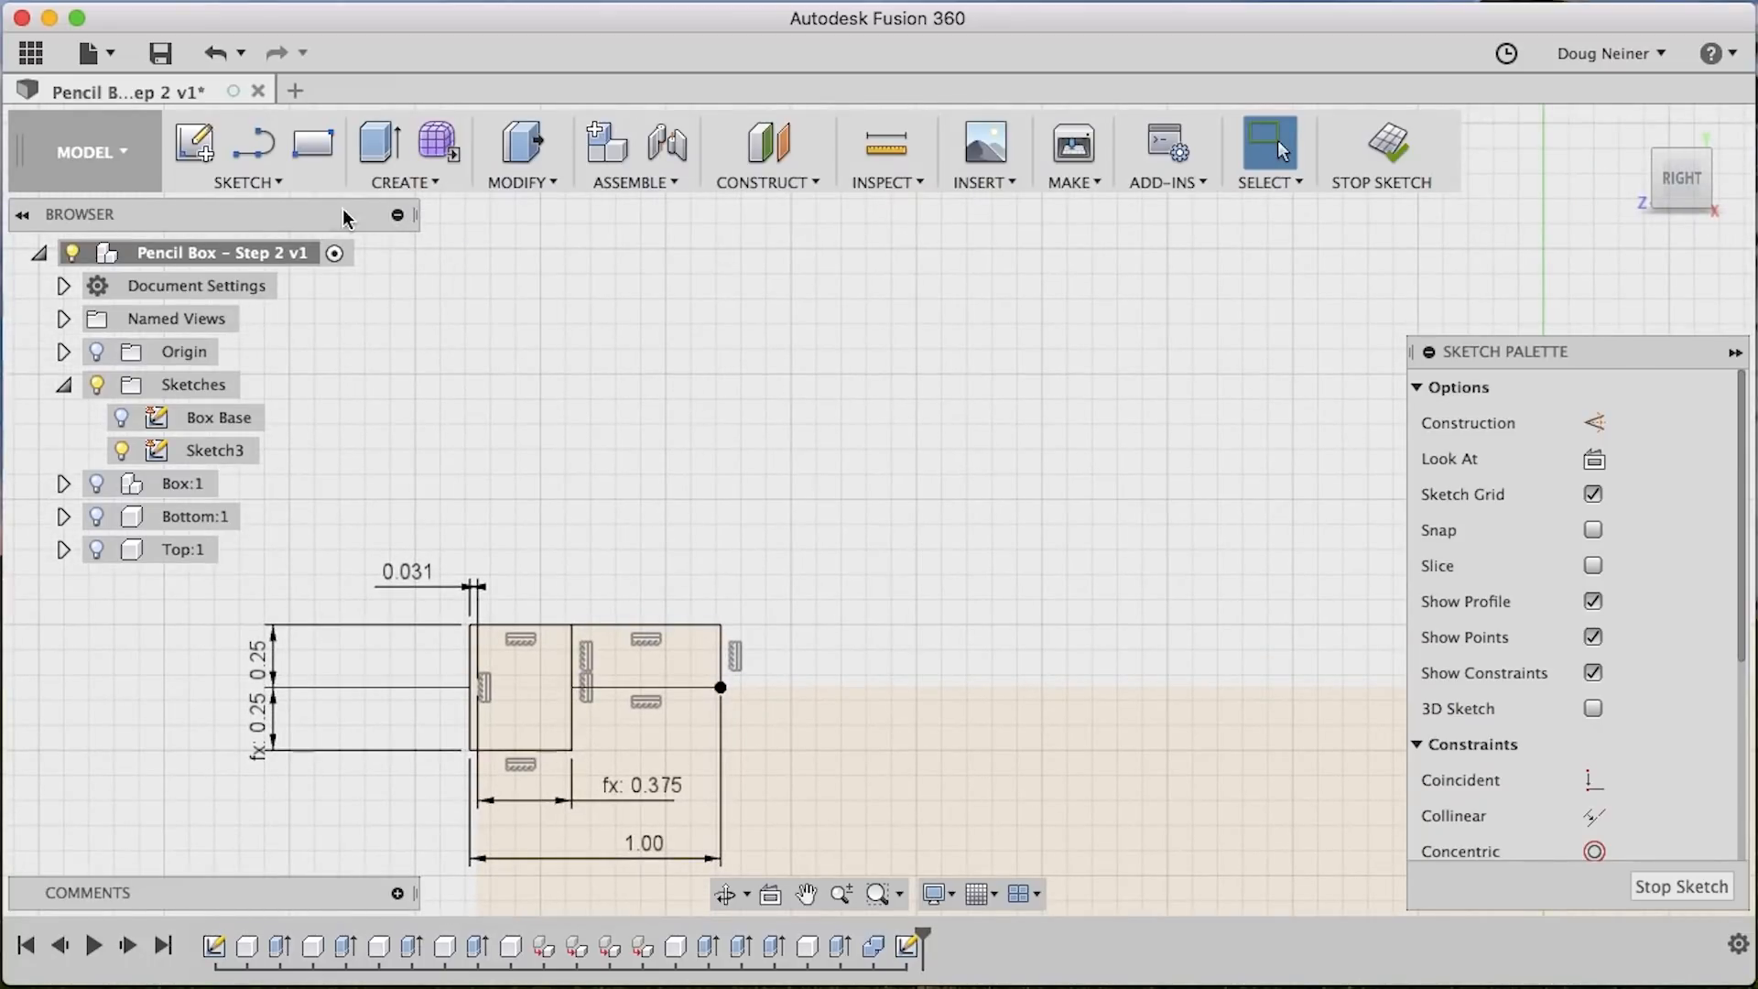
left_click(252, 177)
mouse_move(293, 337)
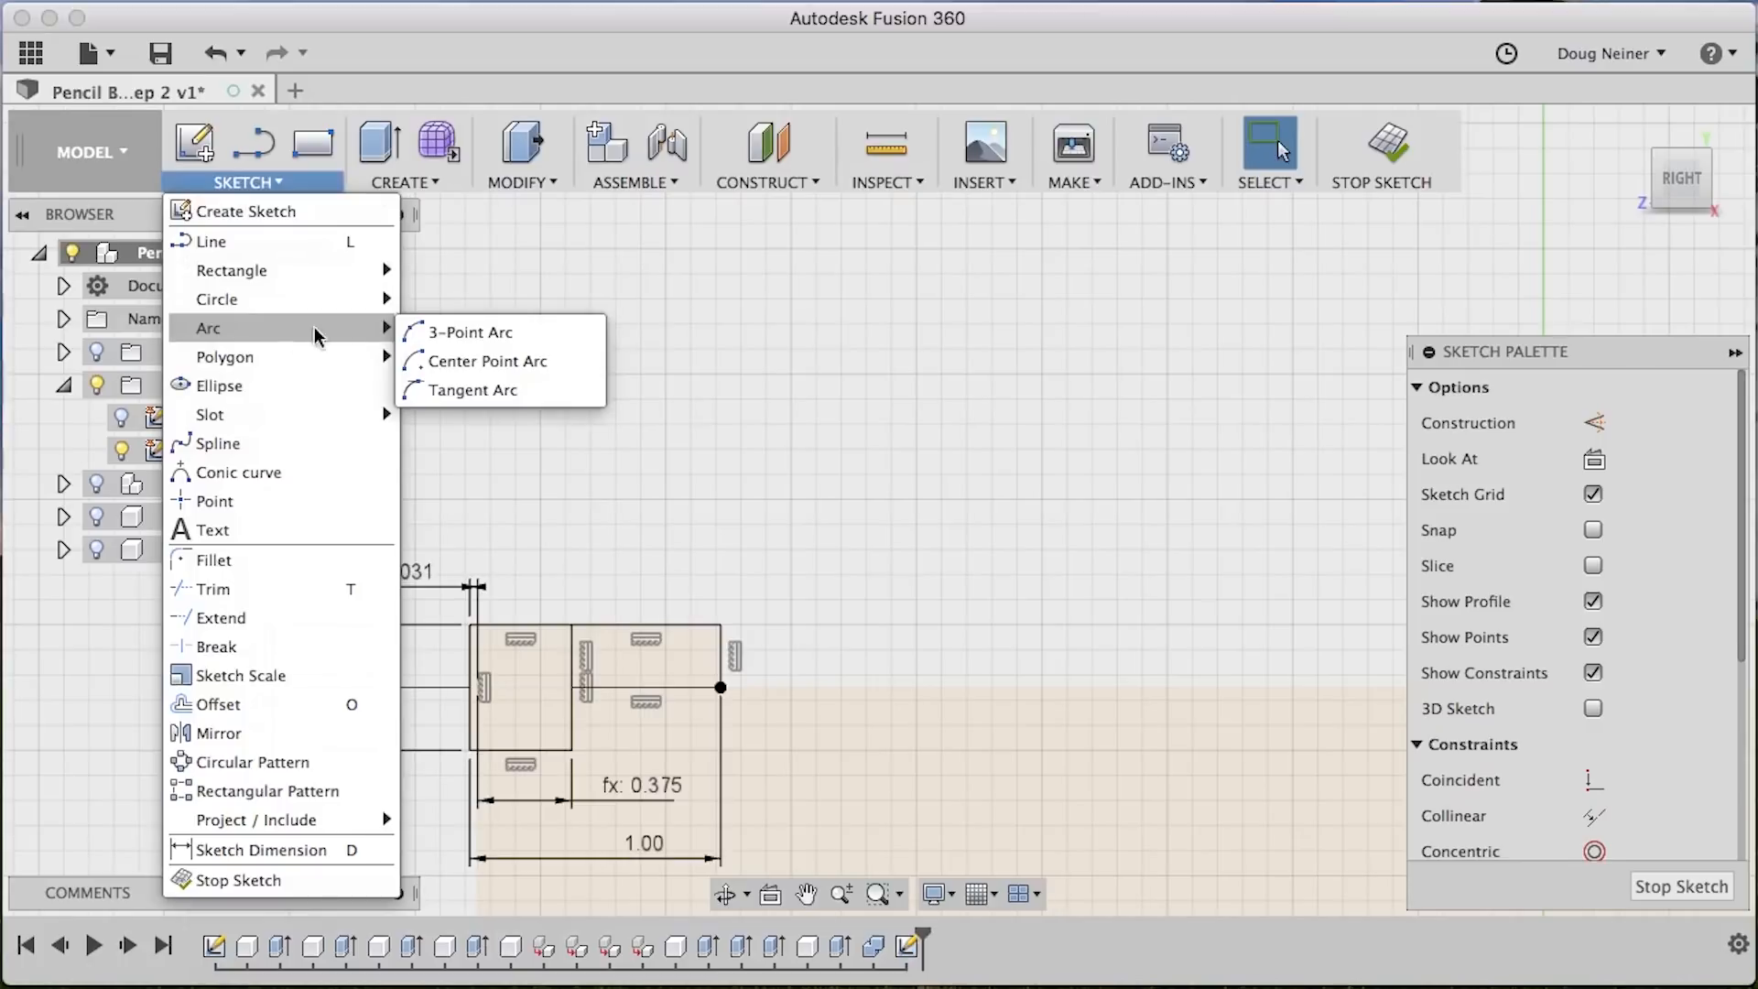
left_click(424, 362)
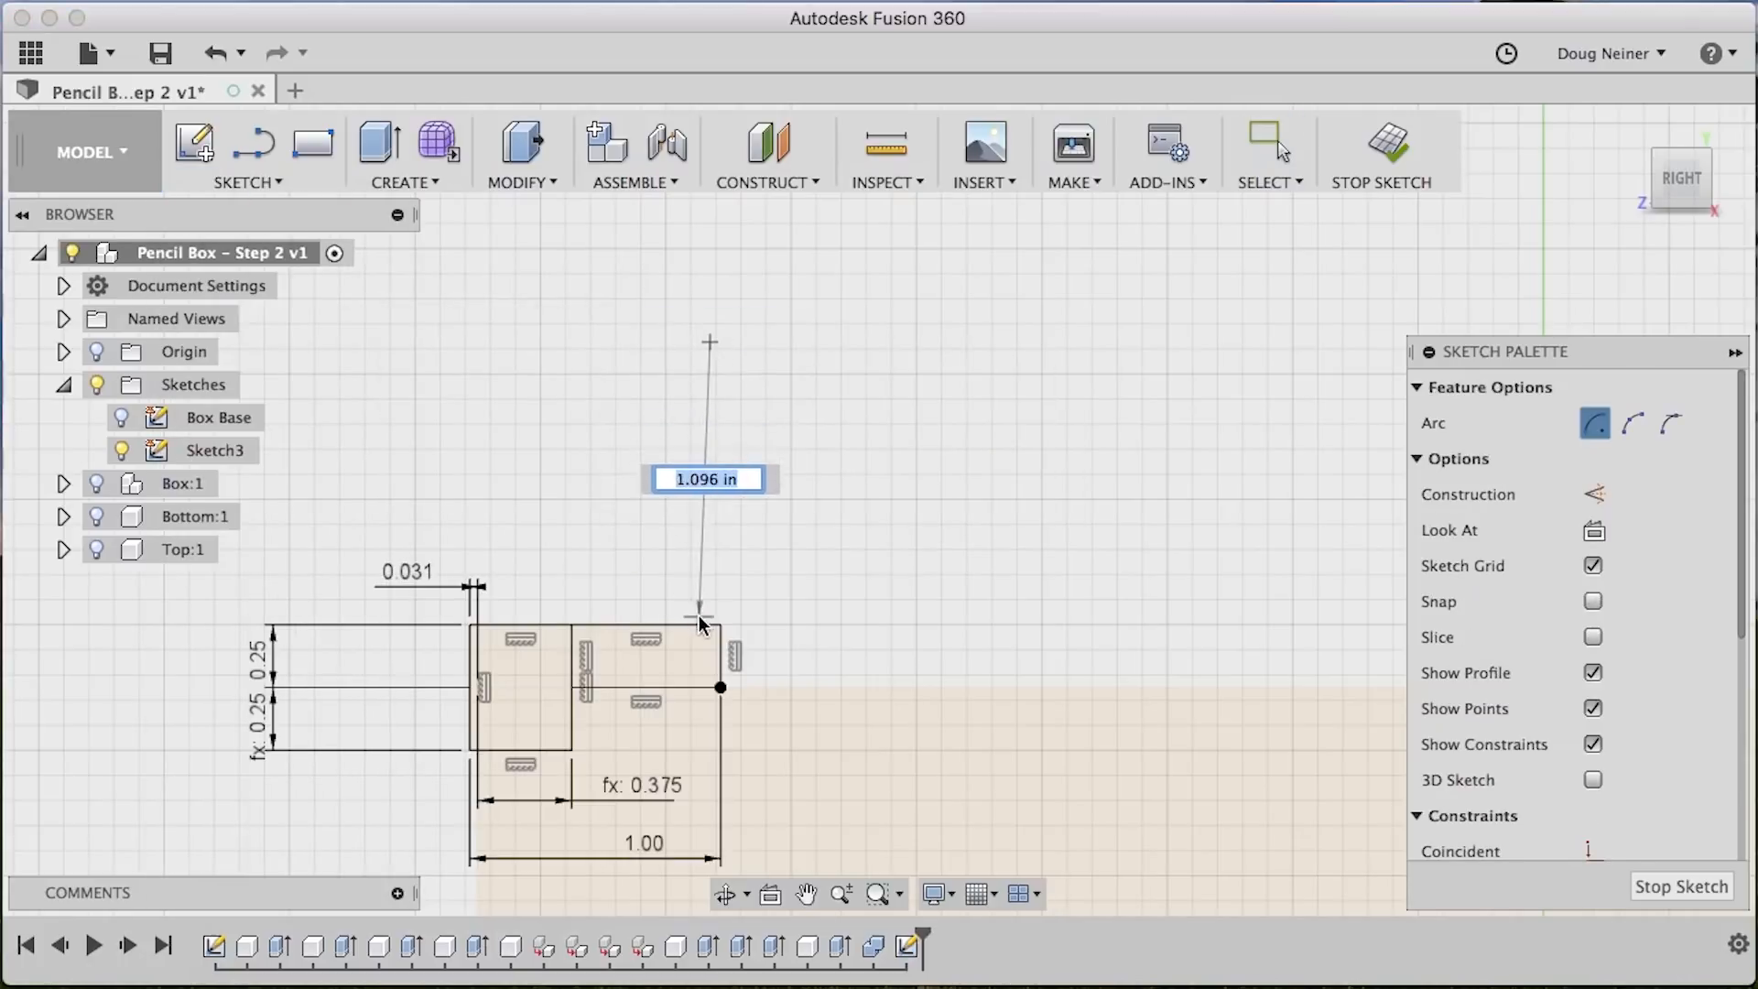
left_click(721, 652)
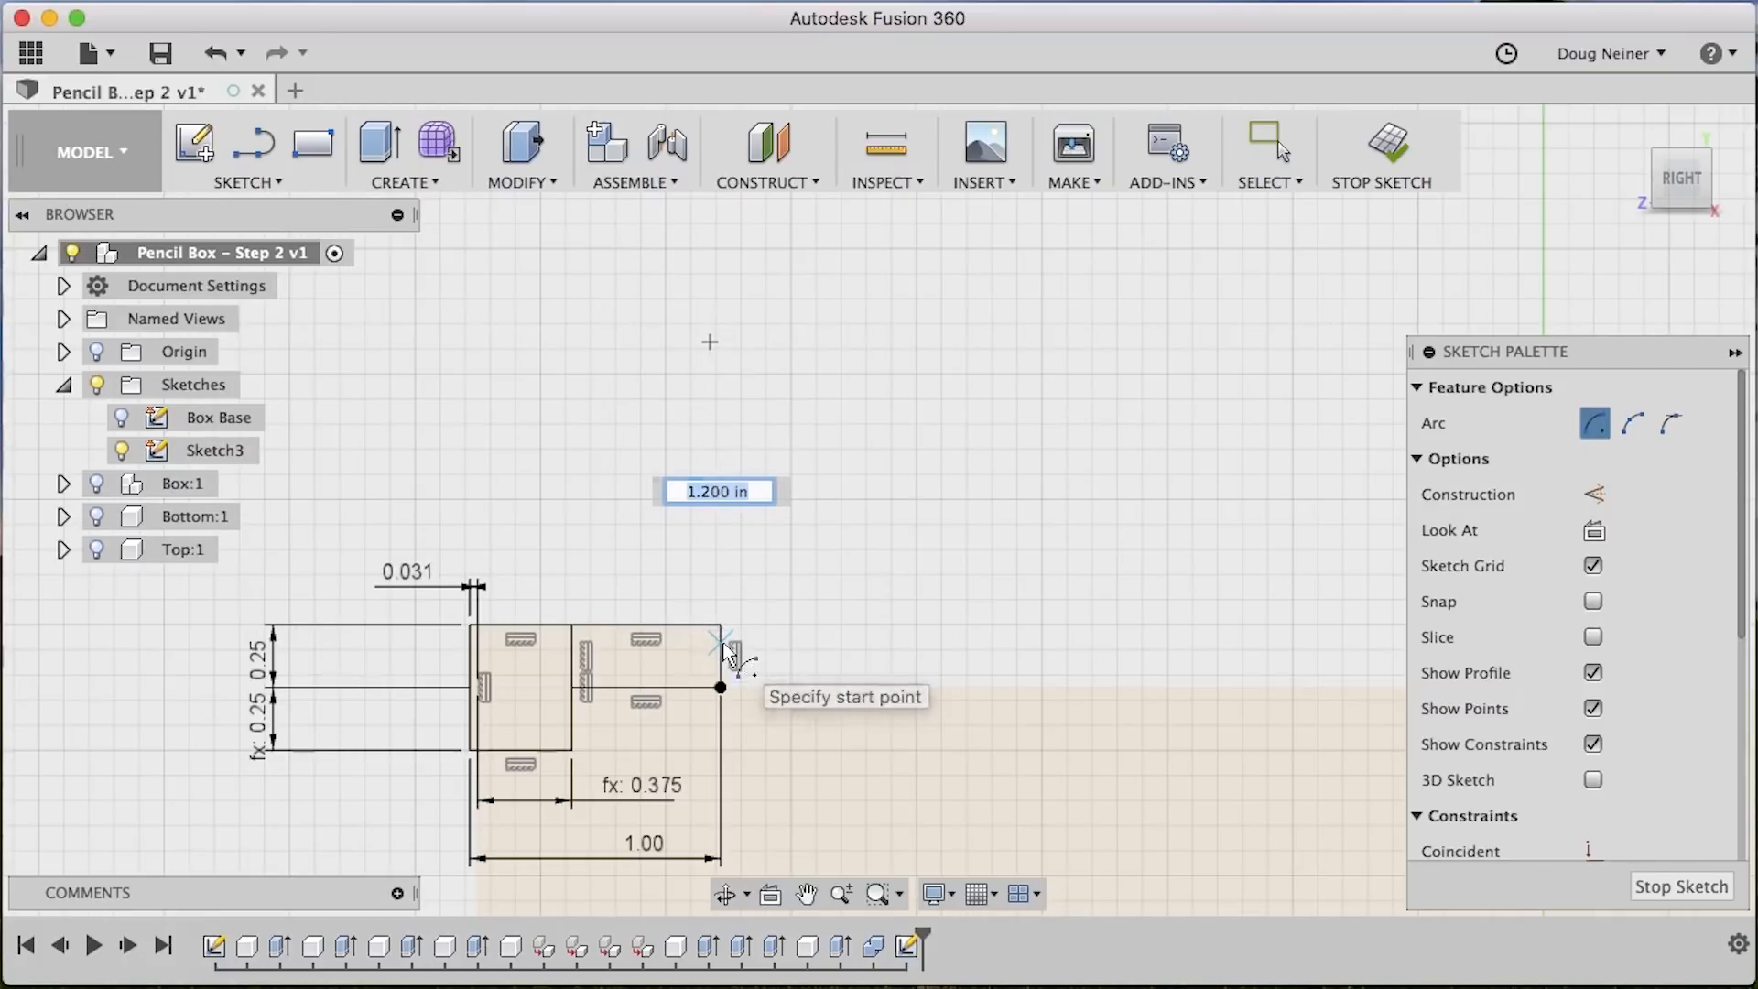
left_click(609, 626)
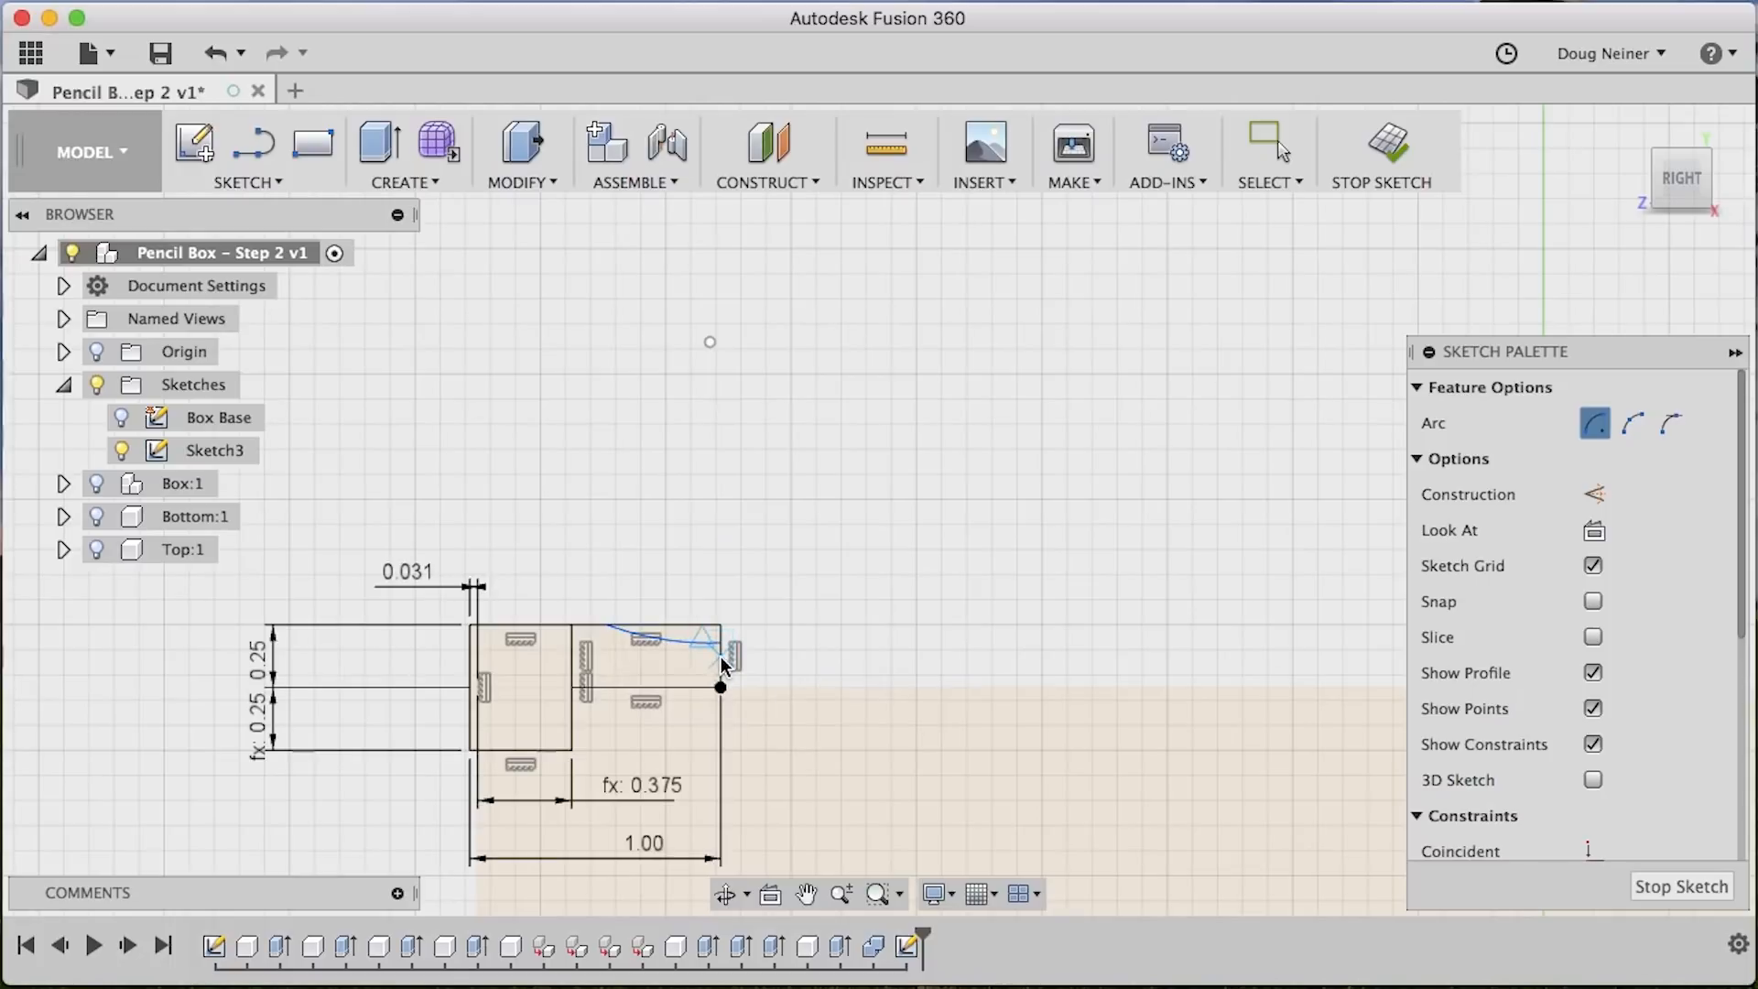
Dimension the arc's radius as 1.25 in
key("d")
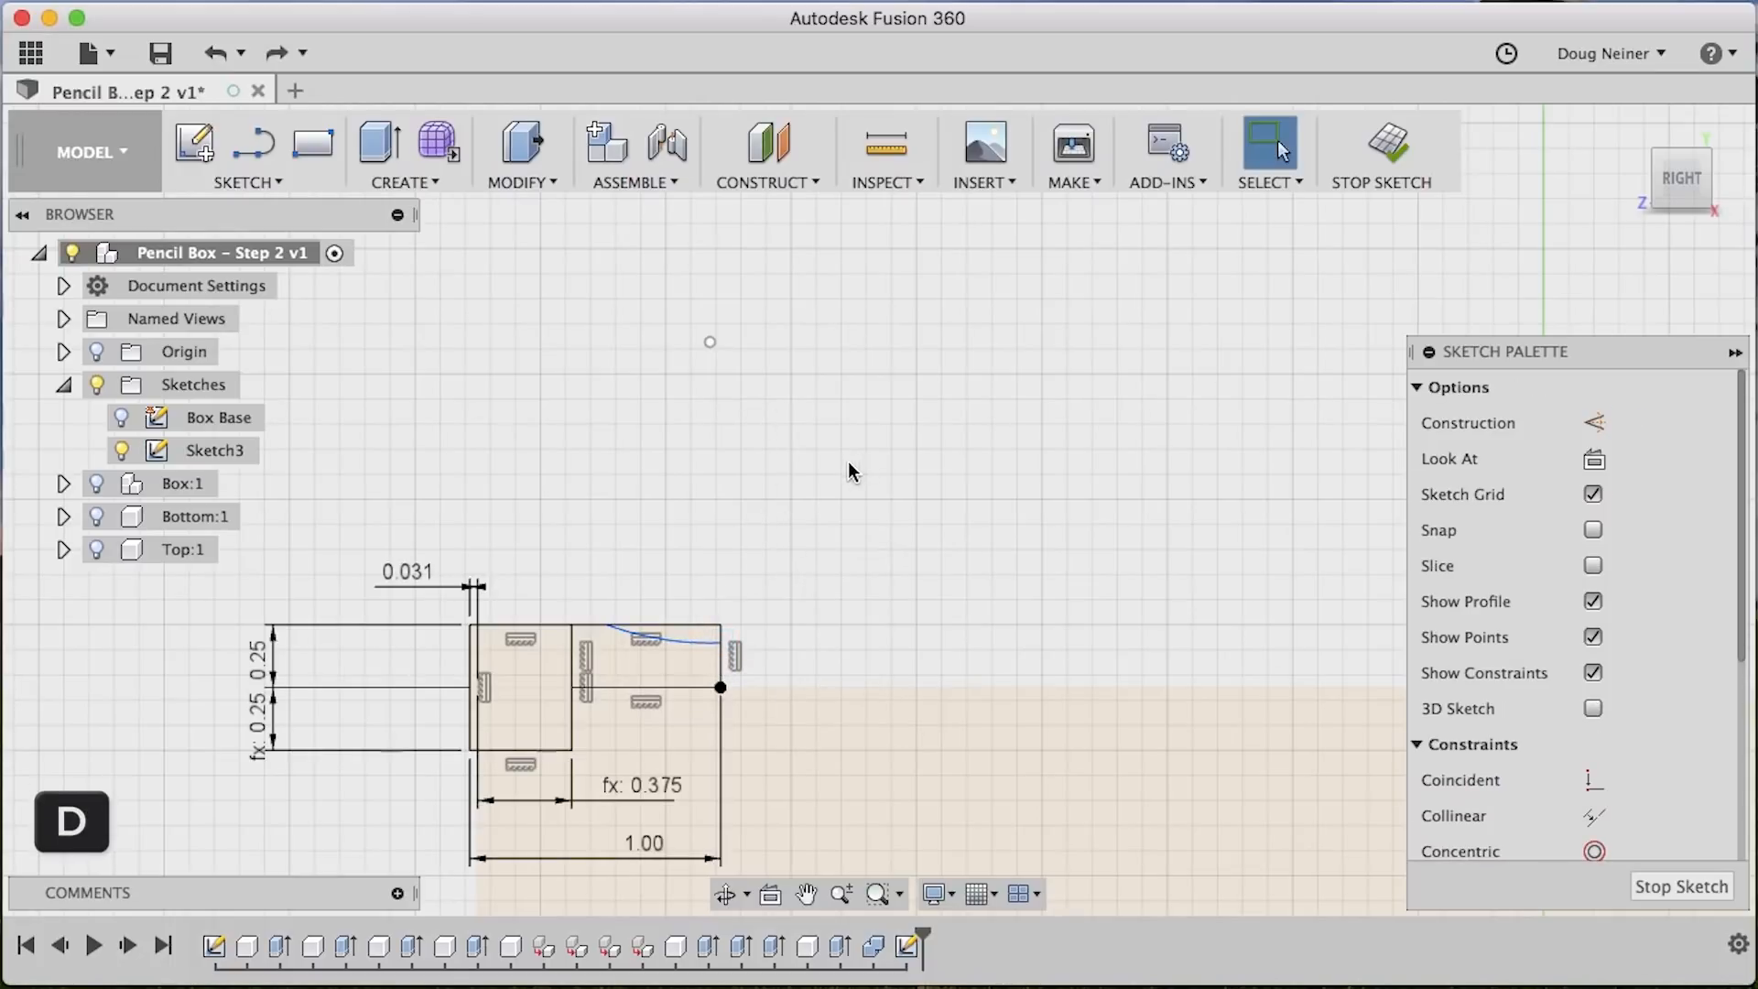
left_click(682, 638)
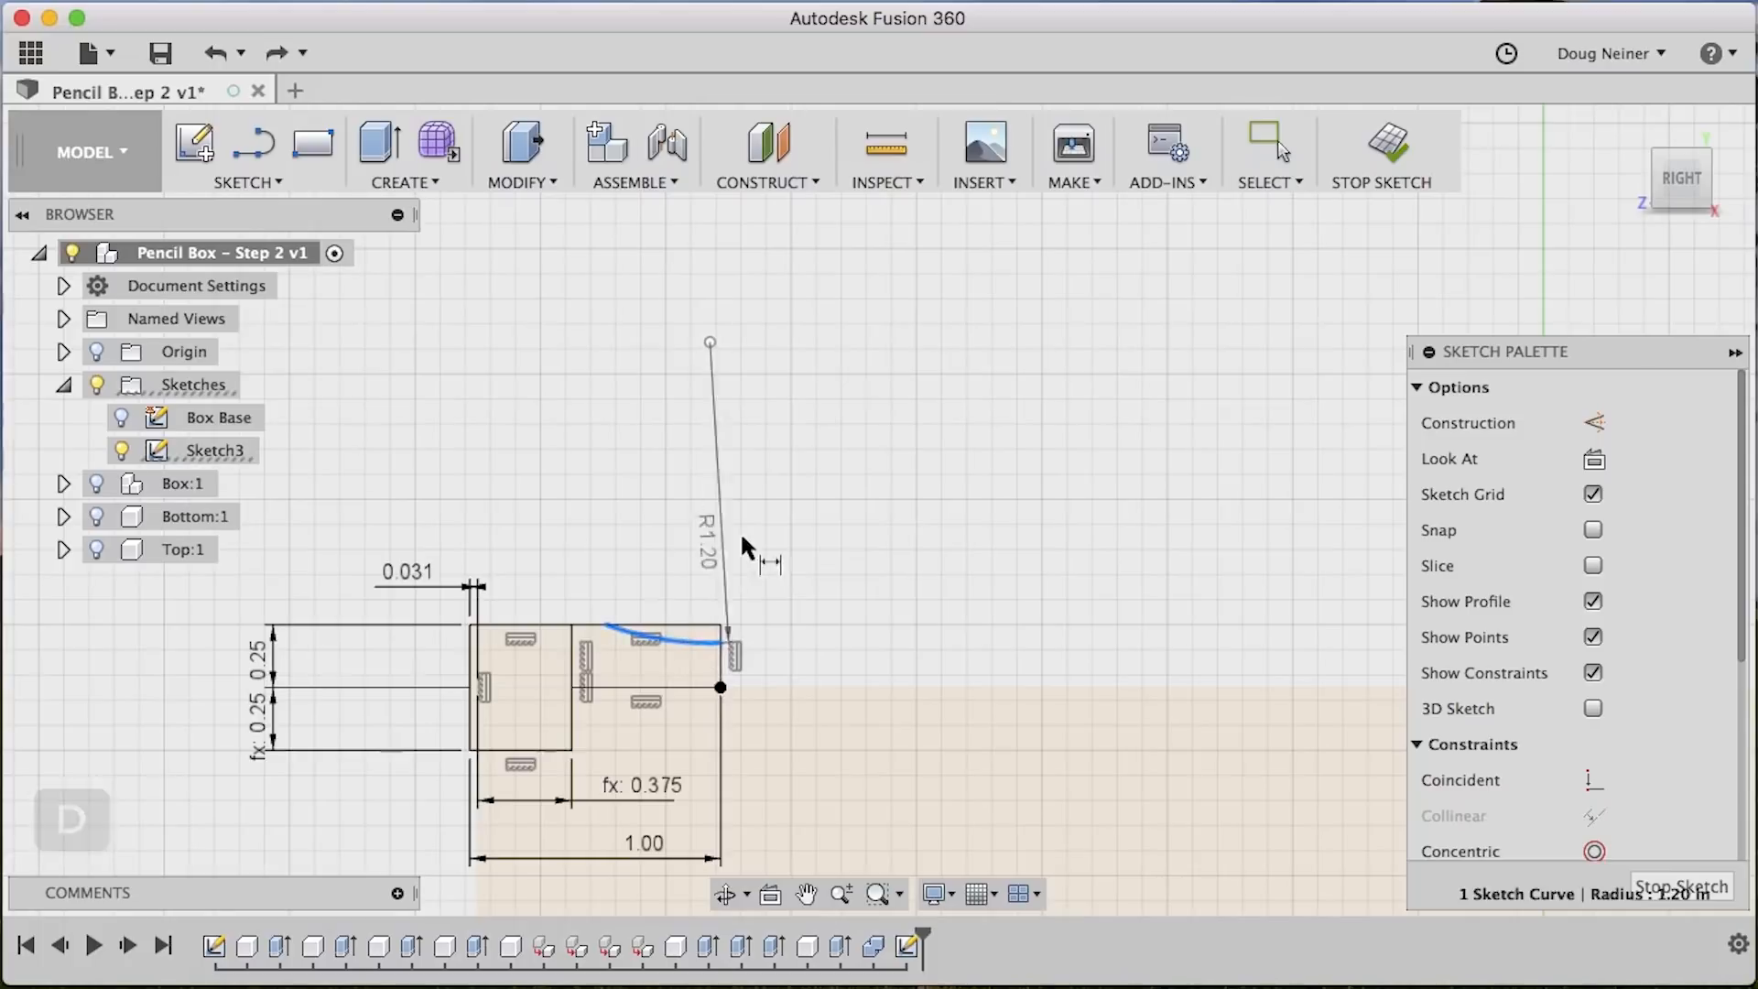
left_click(776, 483)
type("1.25")
key("Return")
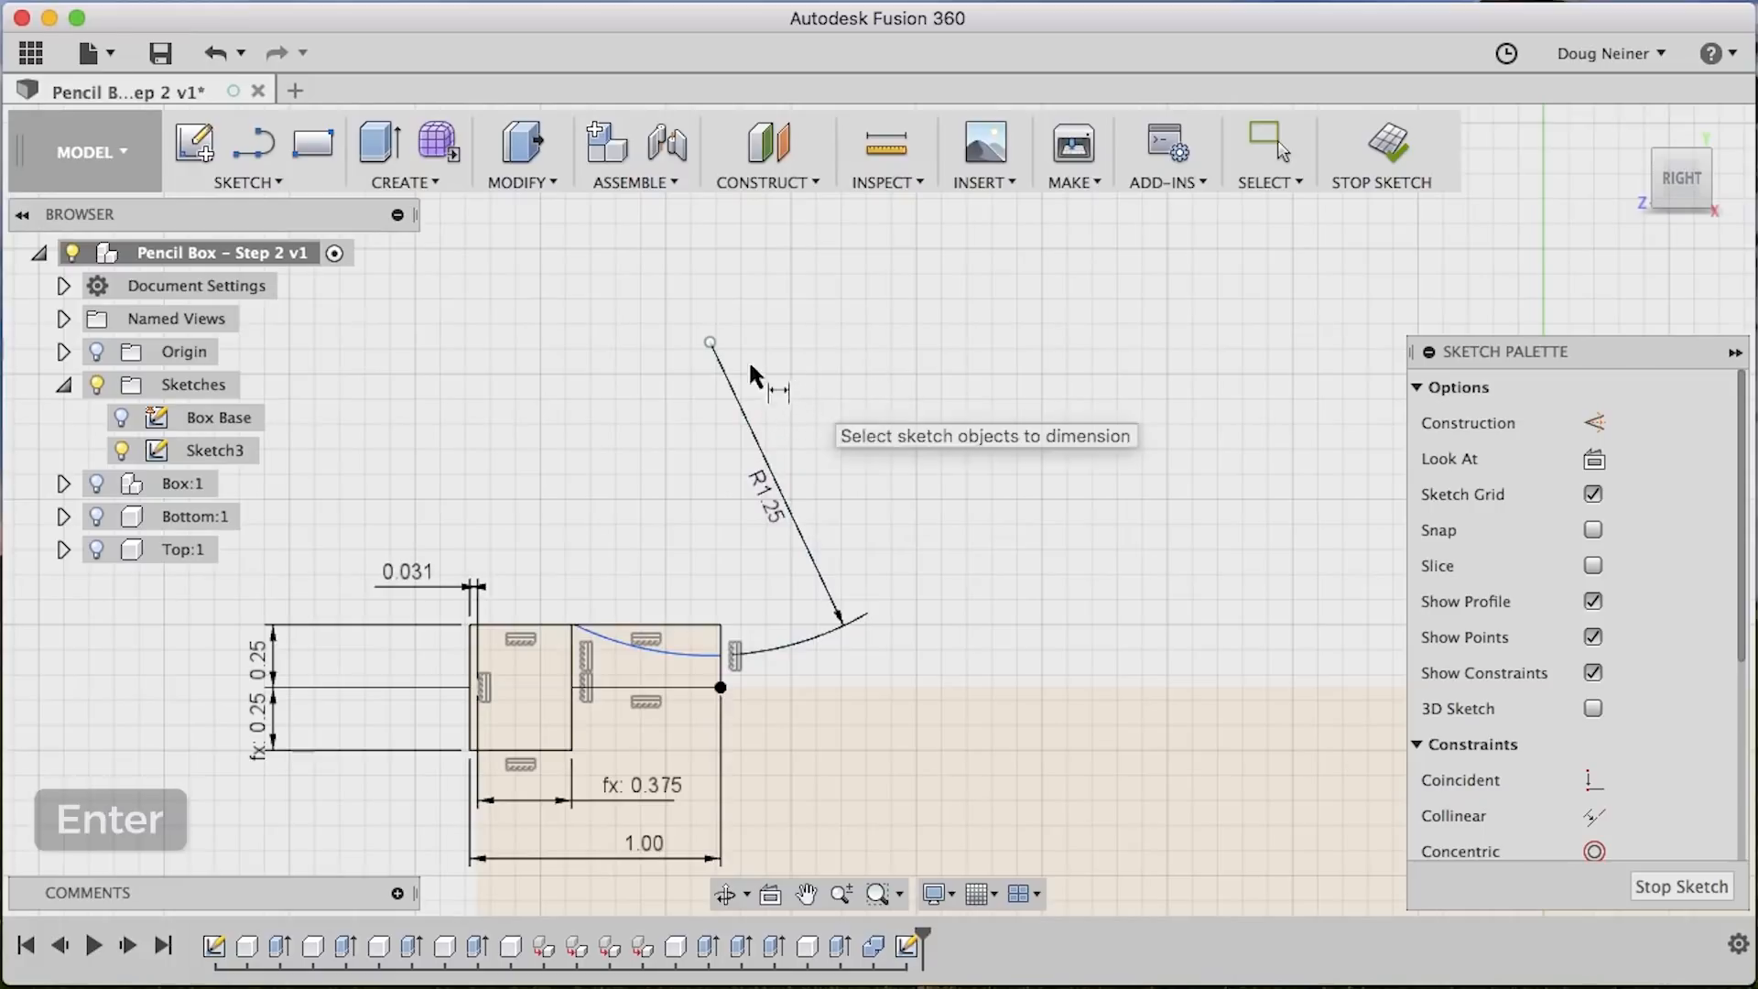
Dimension the arc's center point .8125 in horizontally from the first rectangle's left edge
left_click(710, 343)
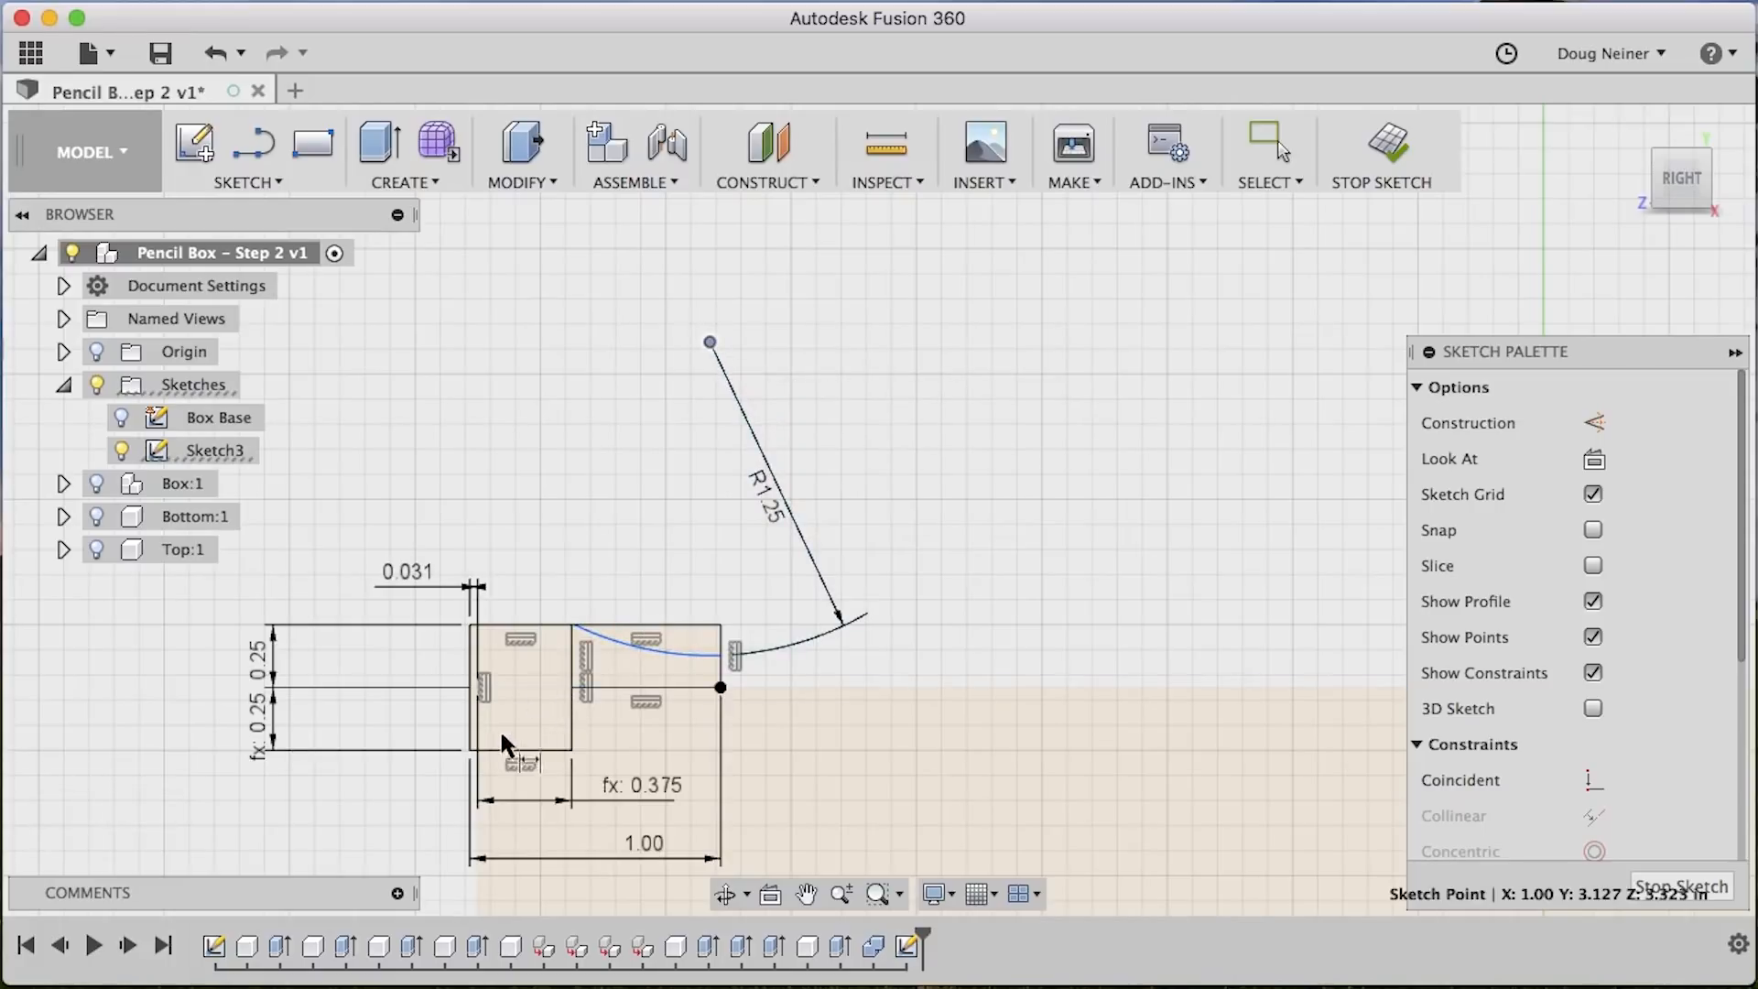
left_click(468, 671)
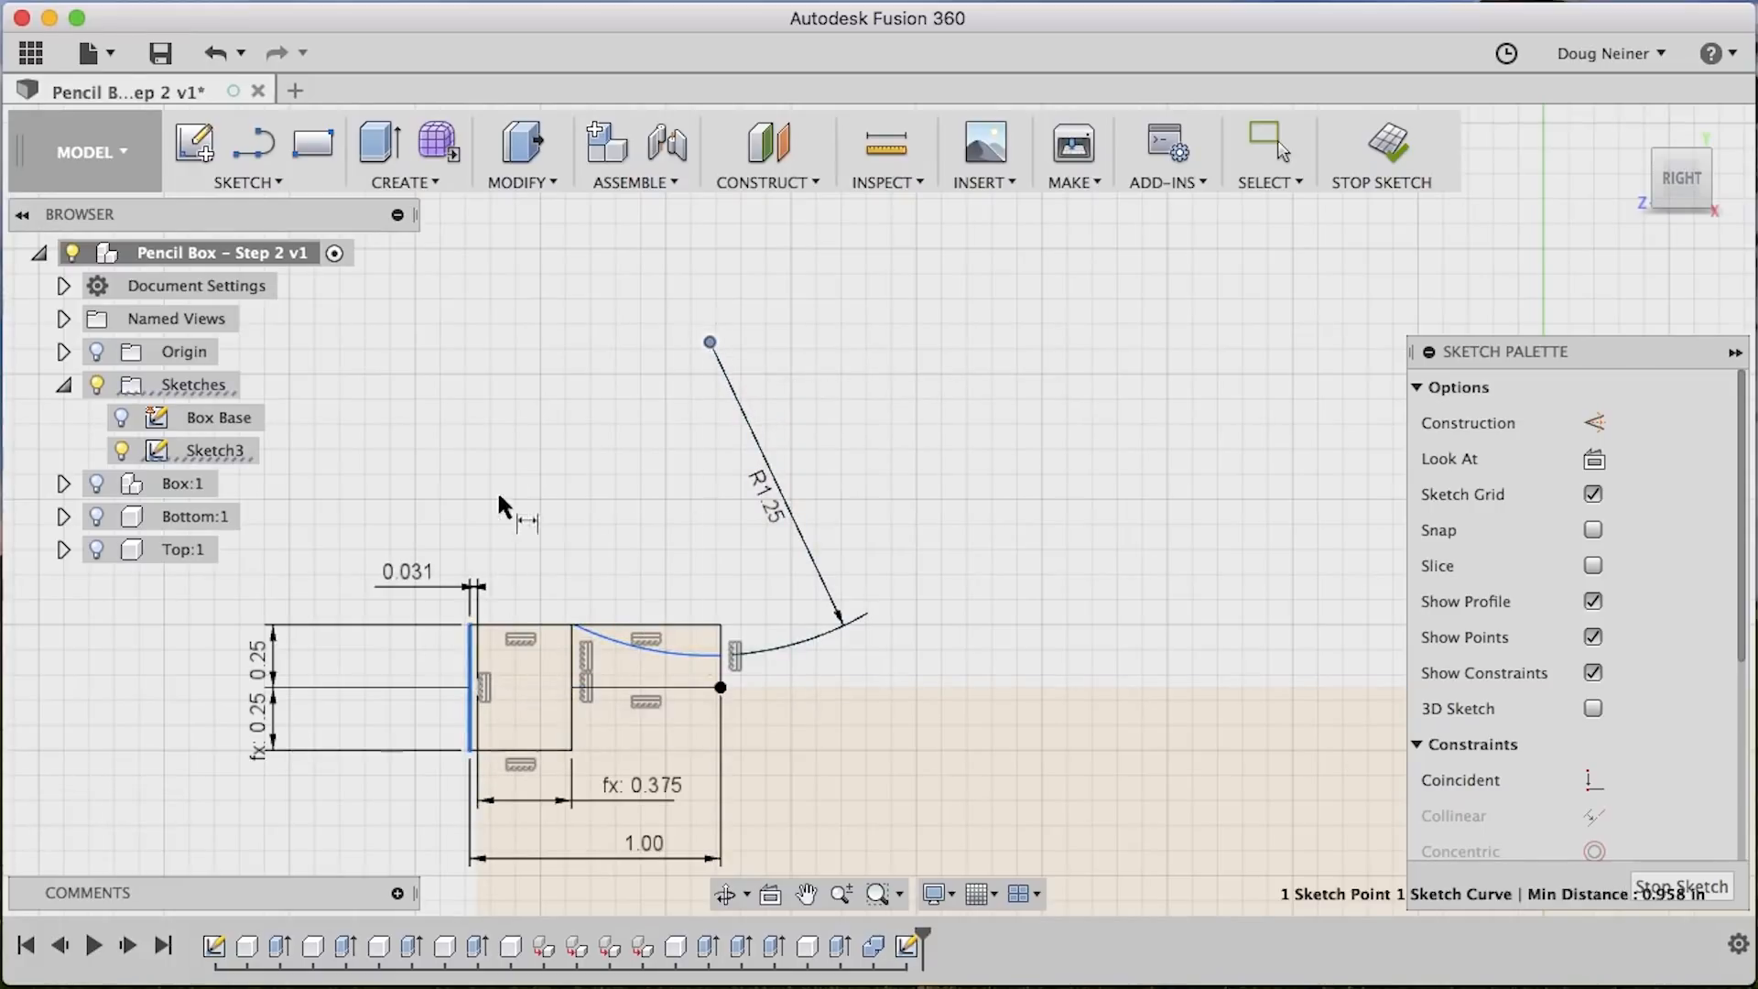
left_click(586, 446)
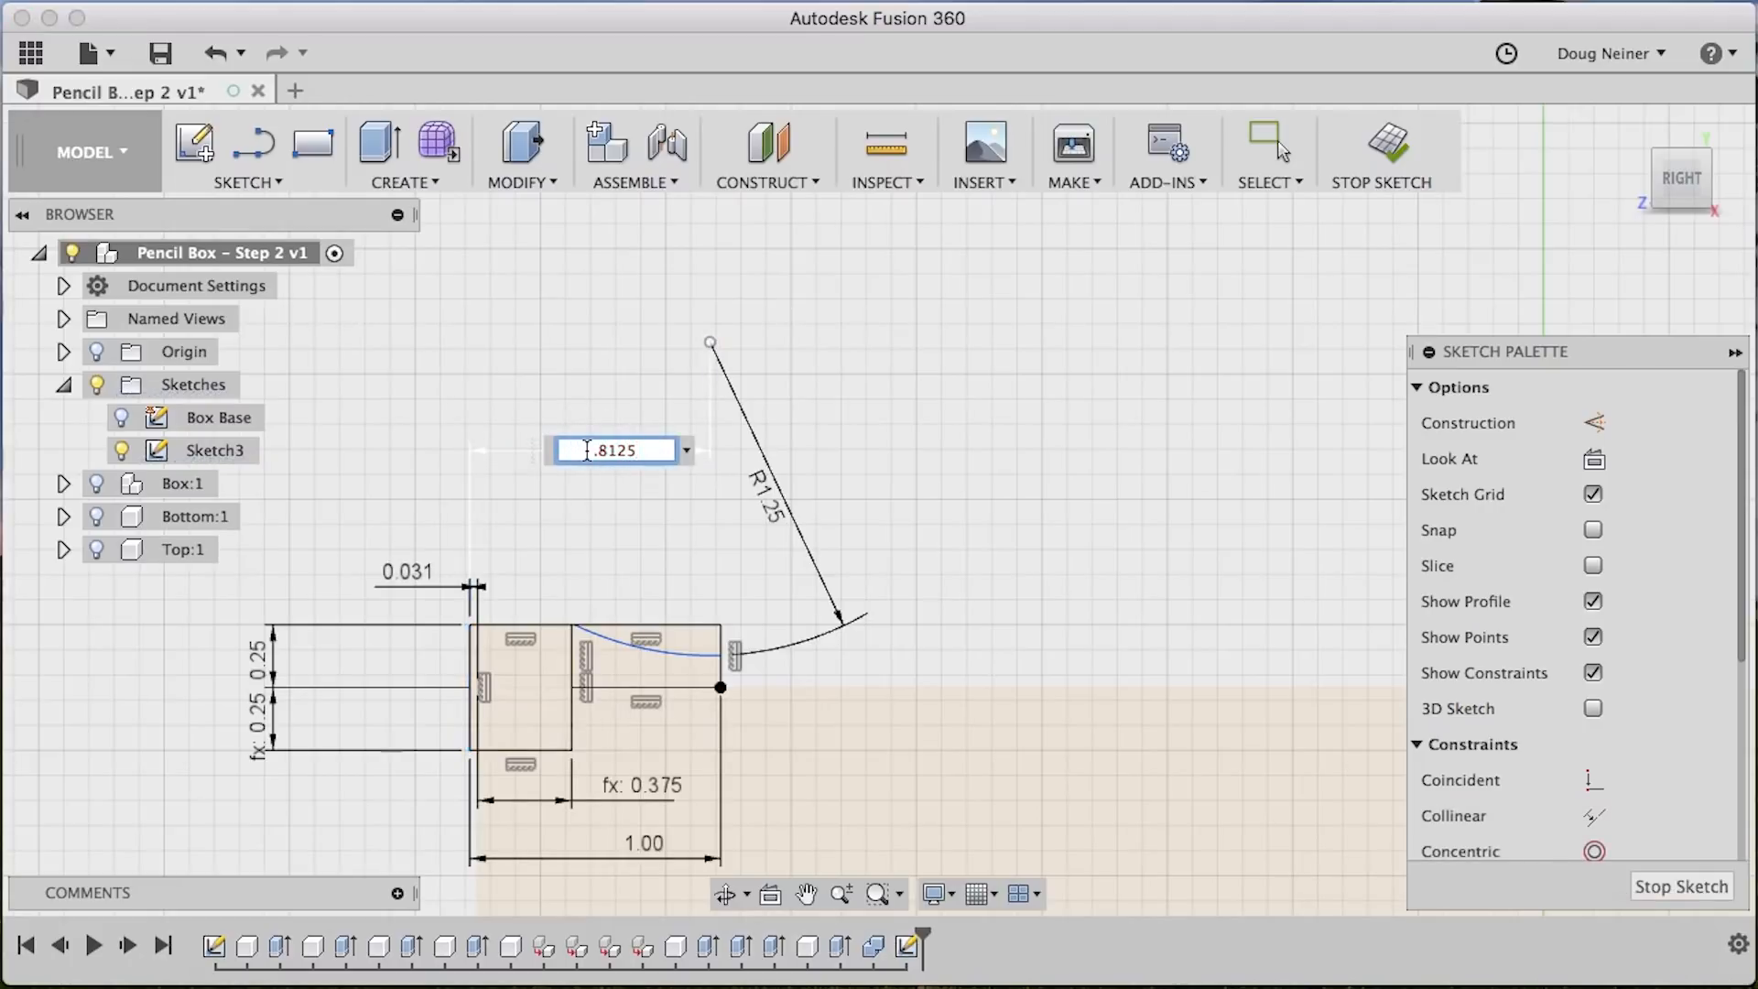
key("Return")
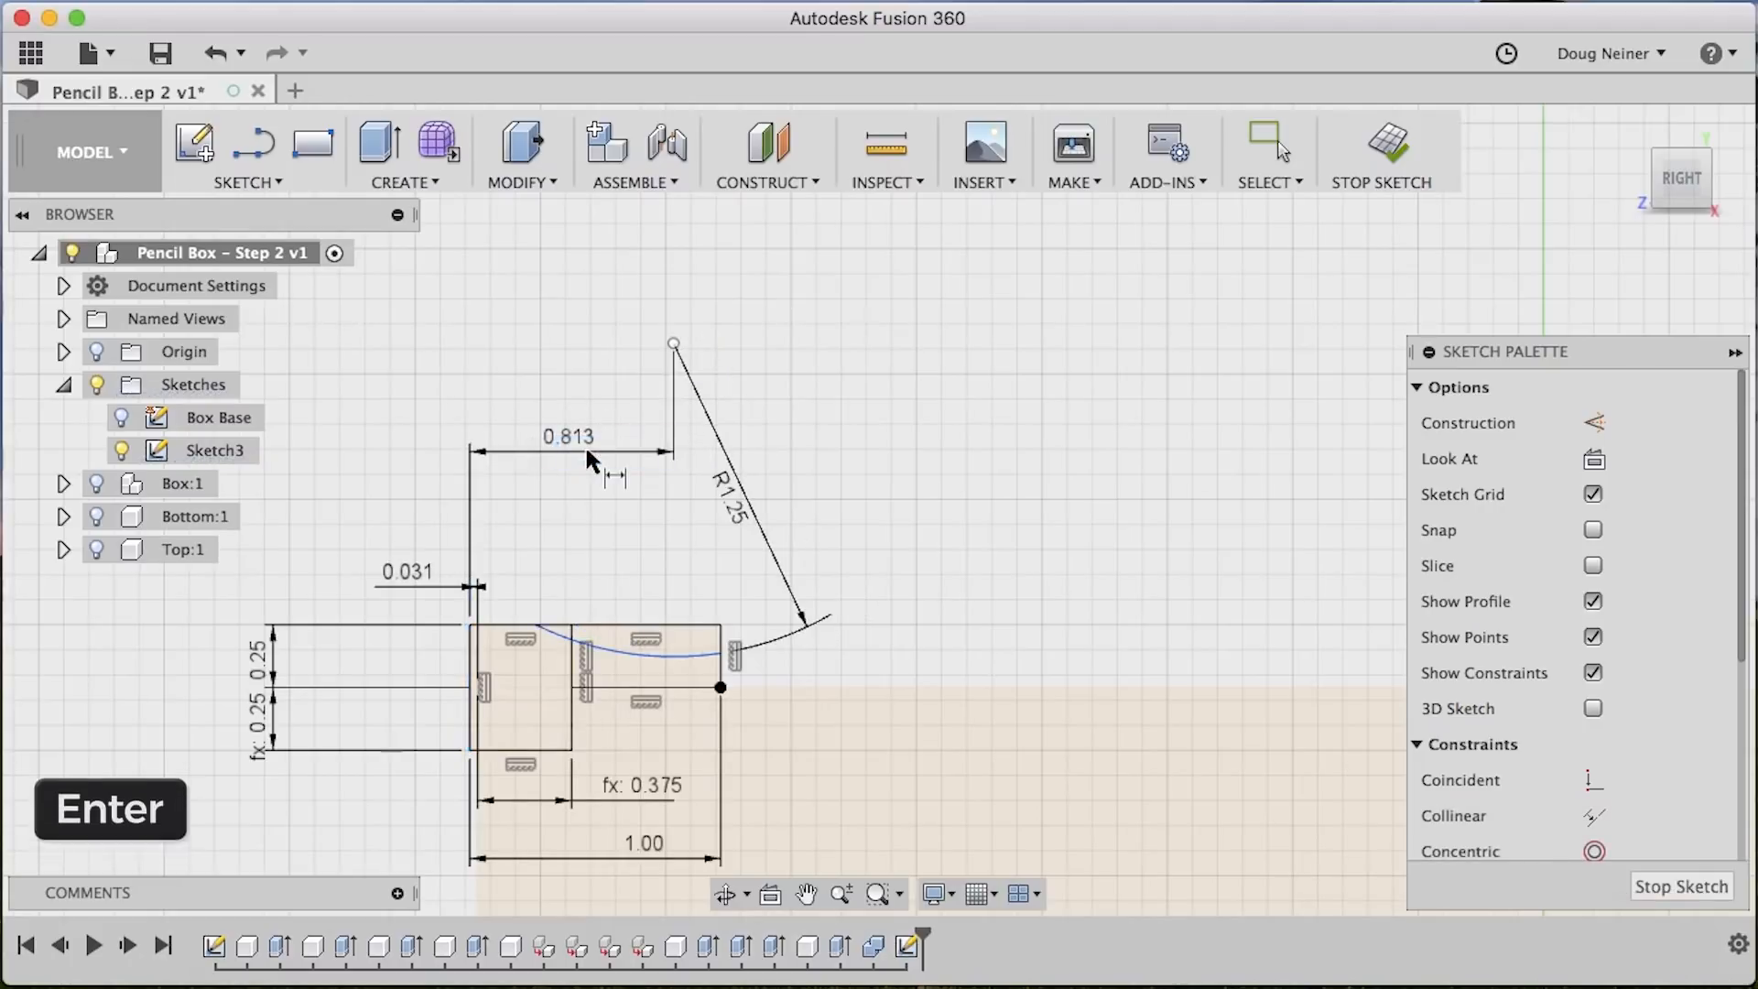
Dimension the arc's center point 1.125 in vertically above the second rectangle's top edge
left_click(674, 344)
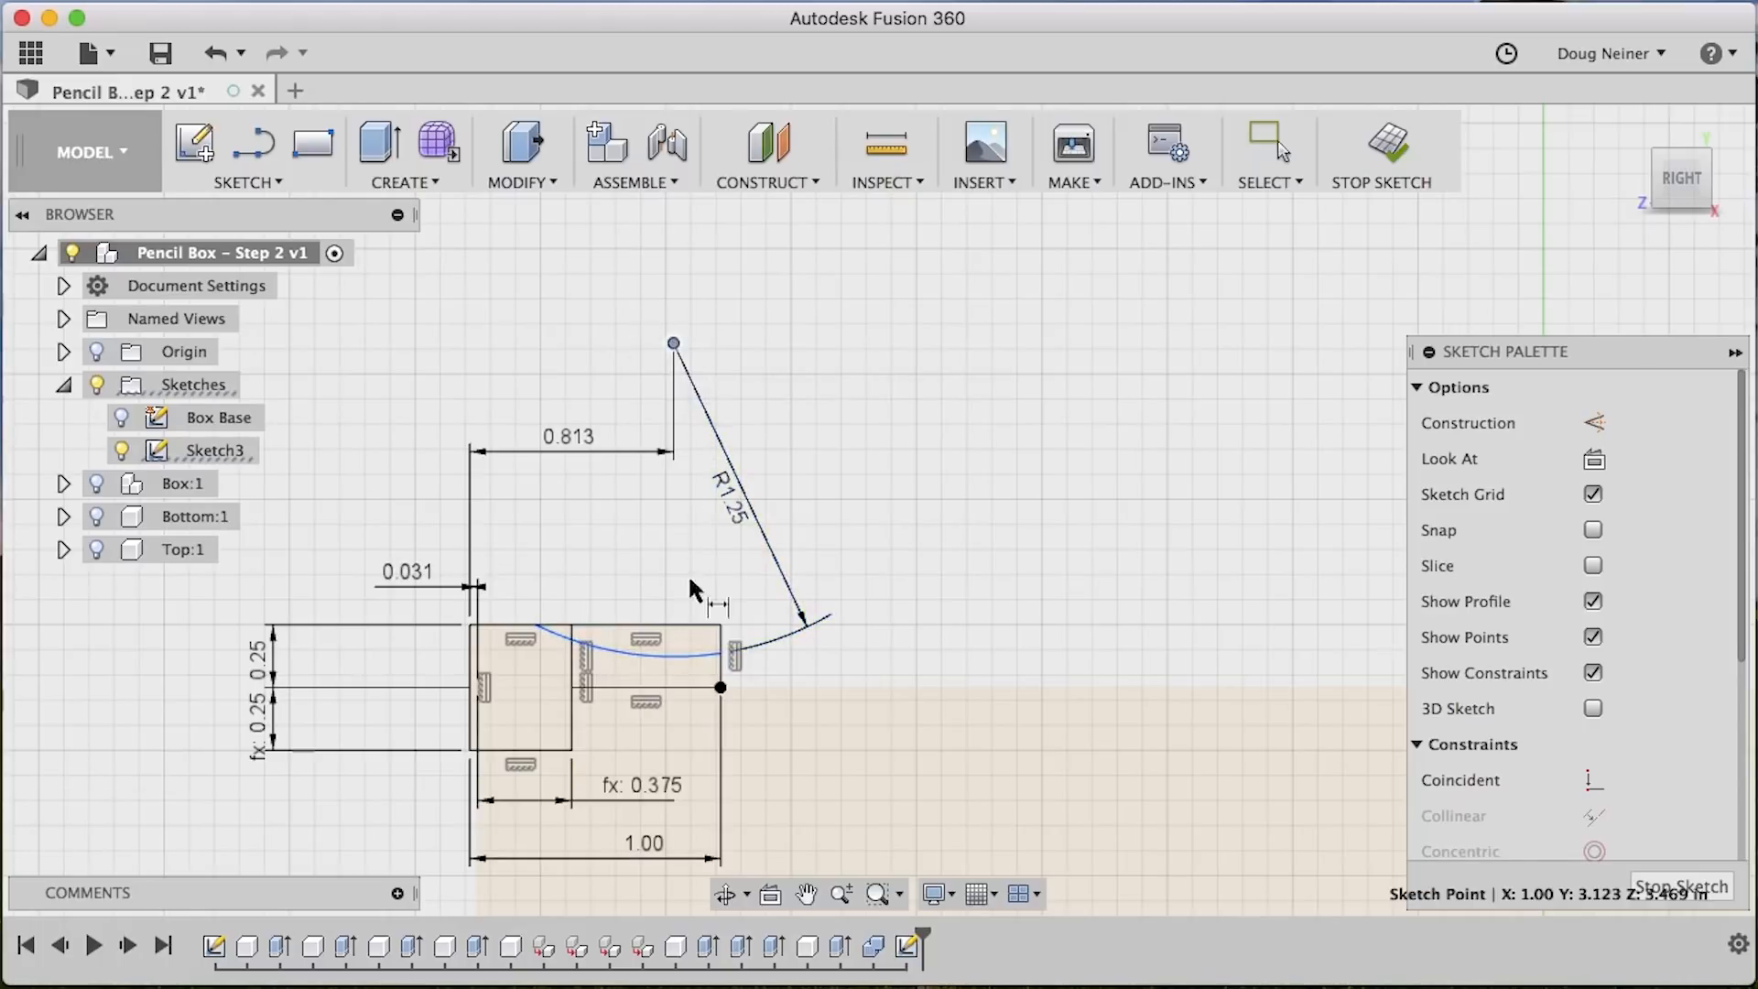
left_click(683, 625)
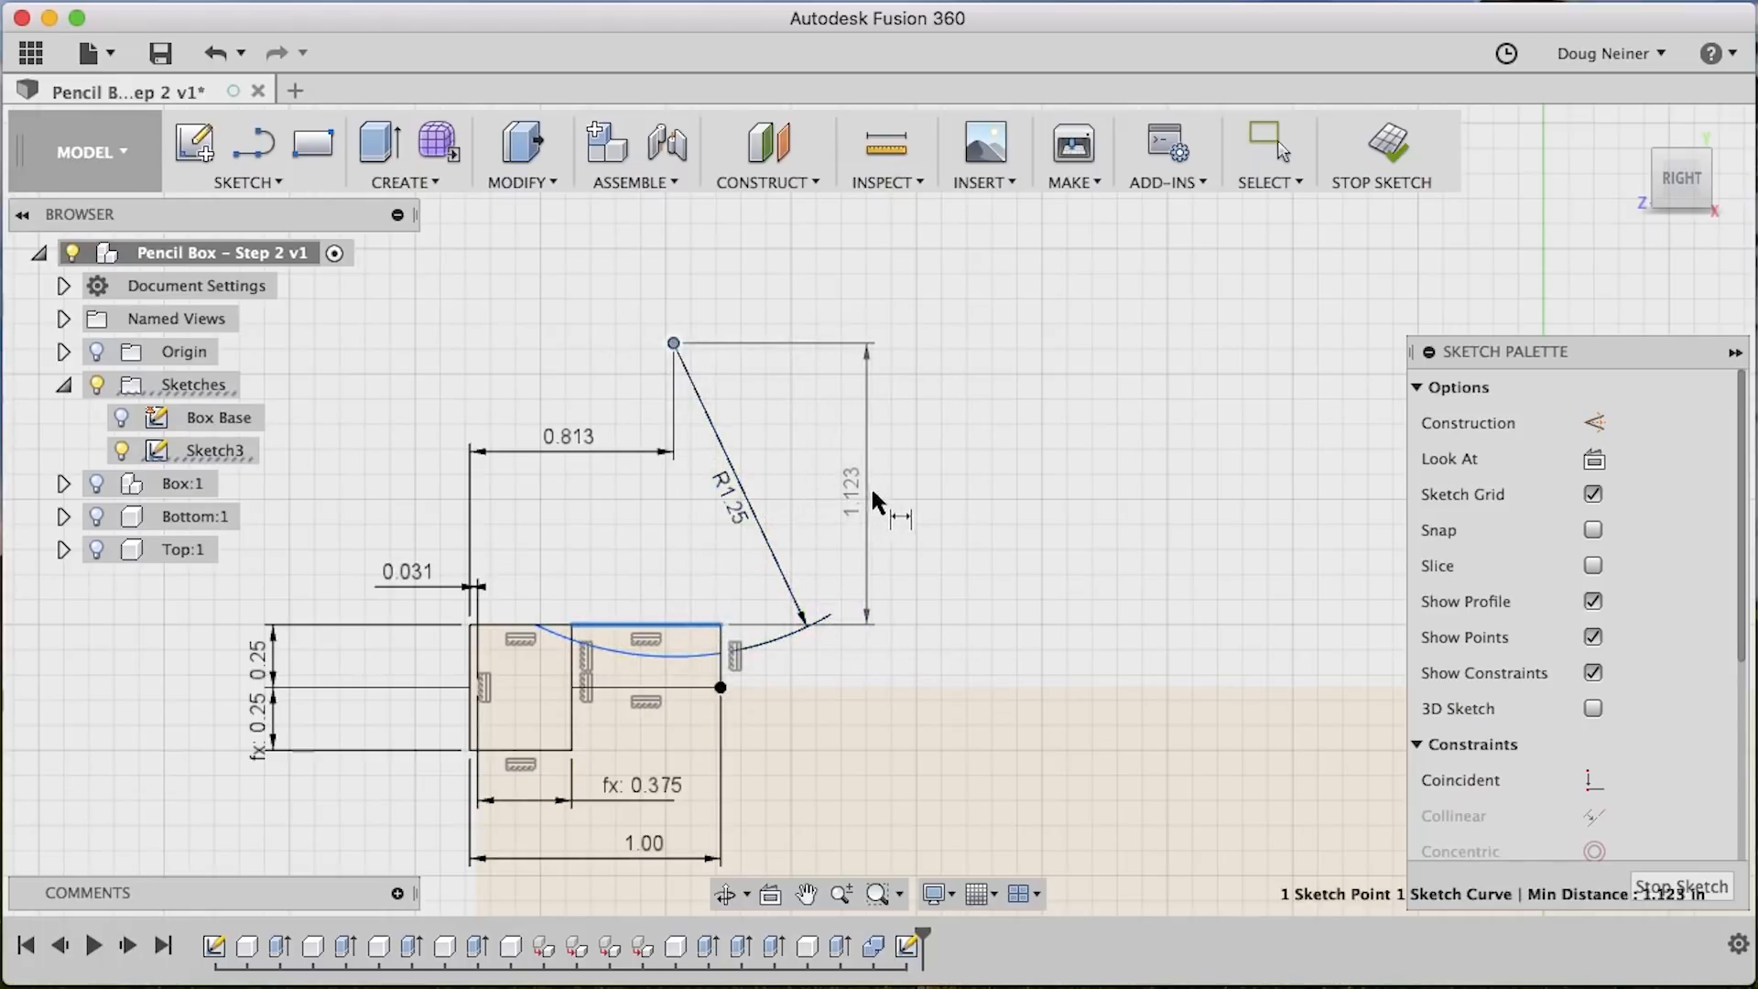
left_click(870, 493)
type("1.125")
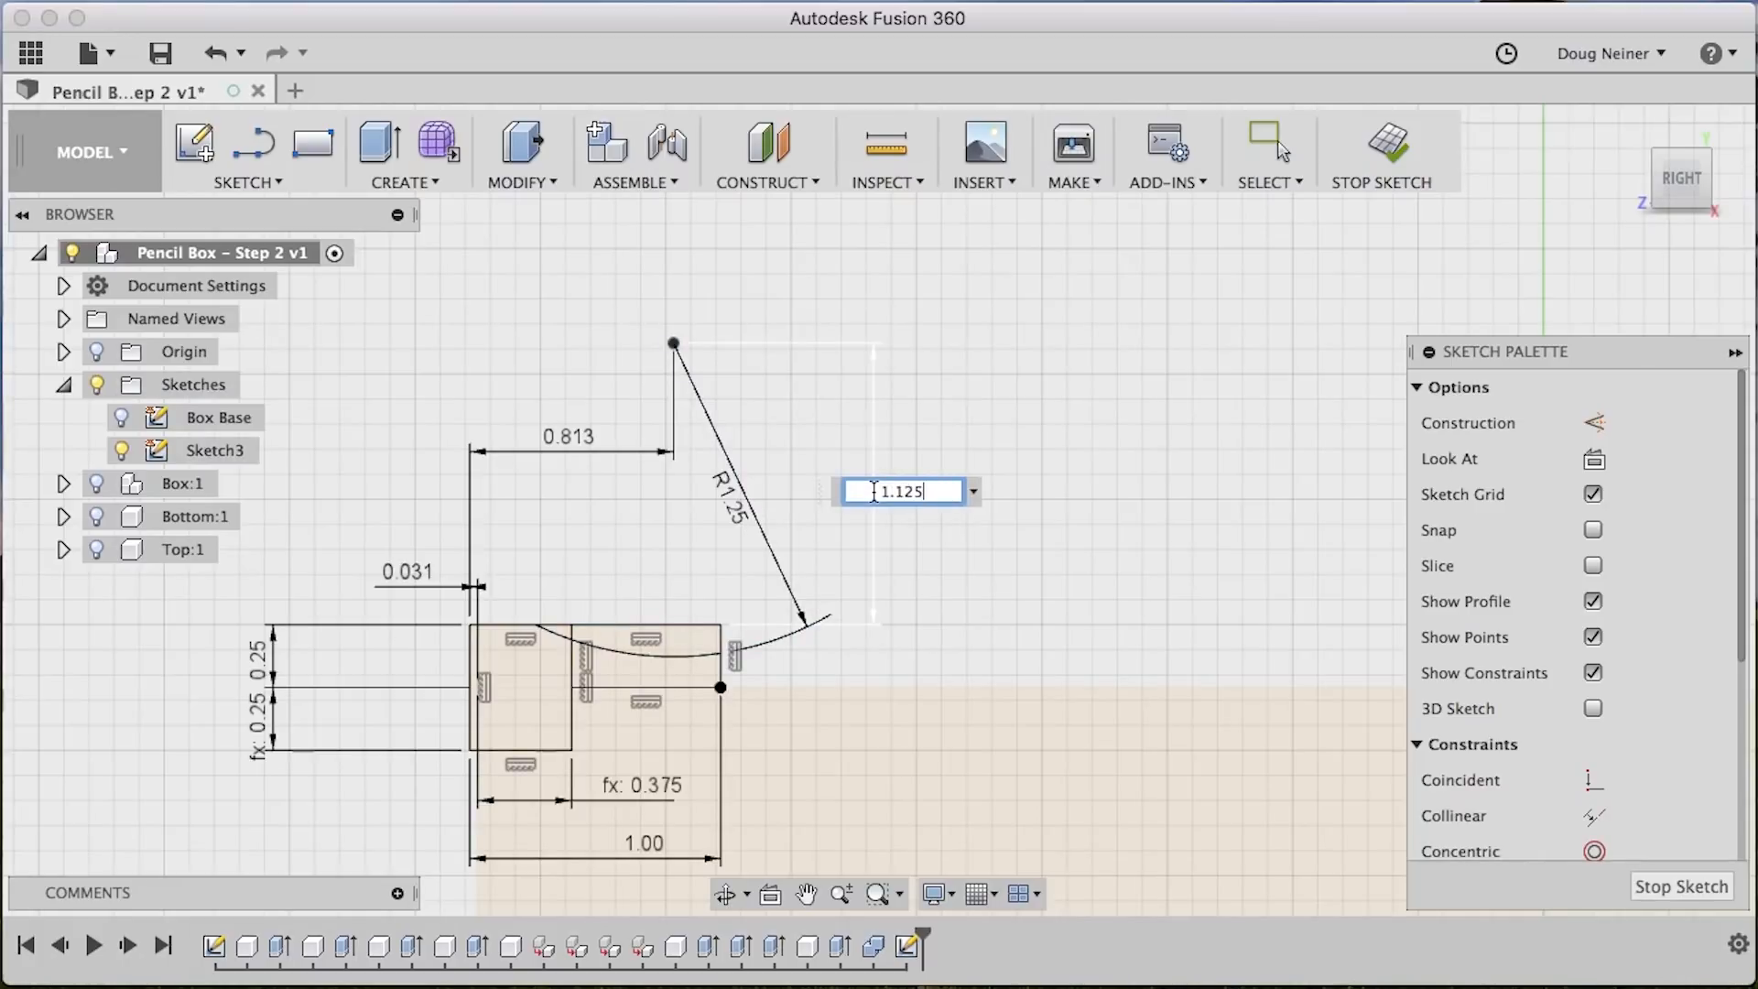
key("Return")
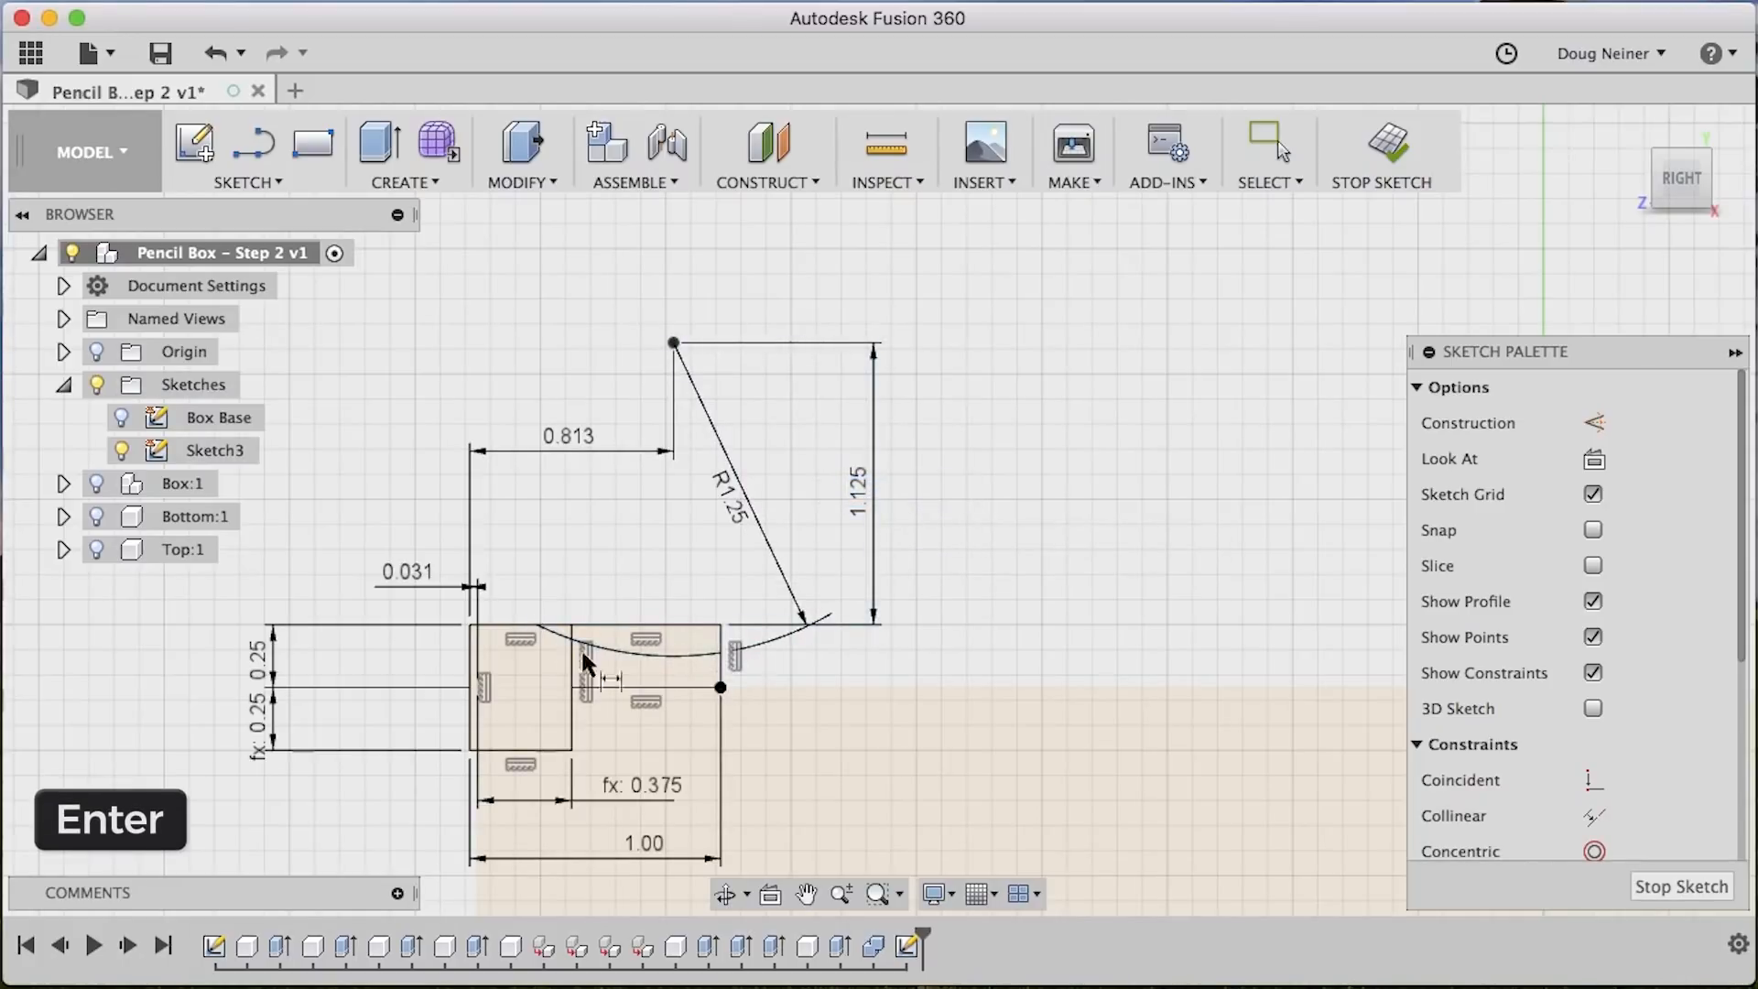
Draw a horizontal line across the second rectangle, from its left edge to its right edge, between the arc and the bottom edge
scroll(661, 677, "up", 5)
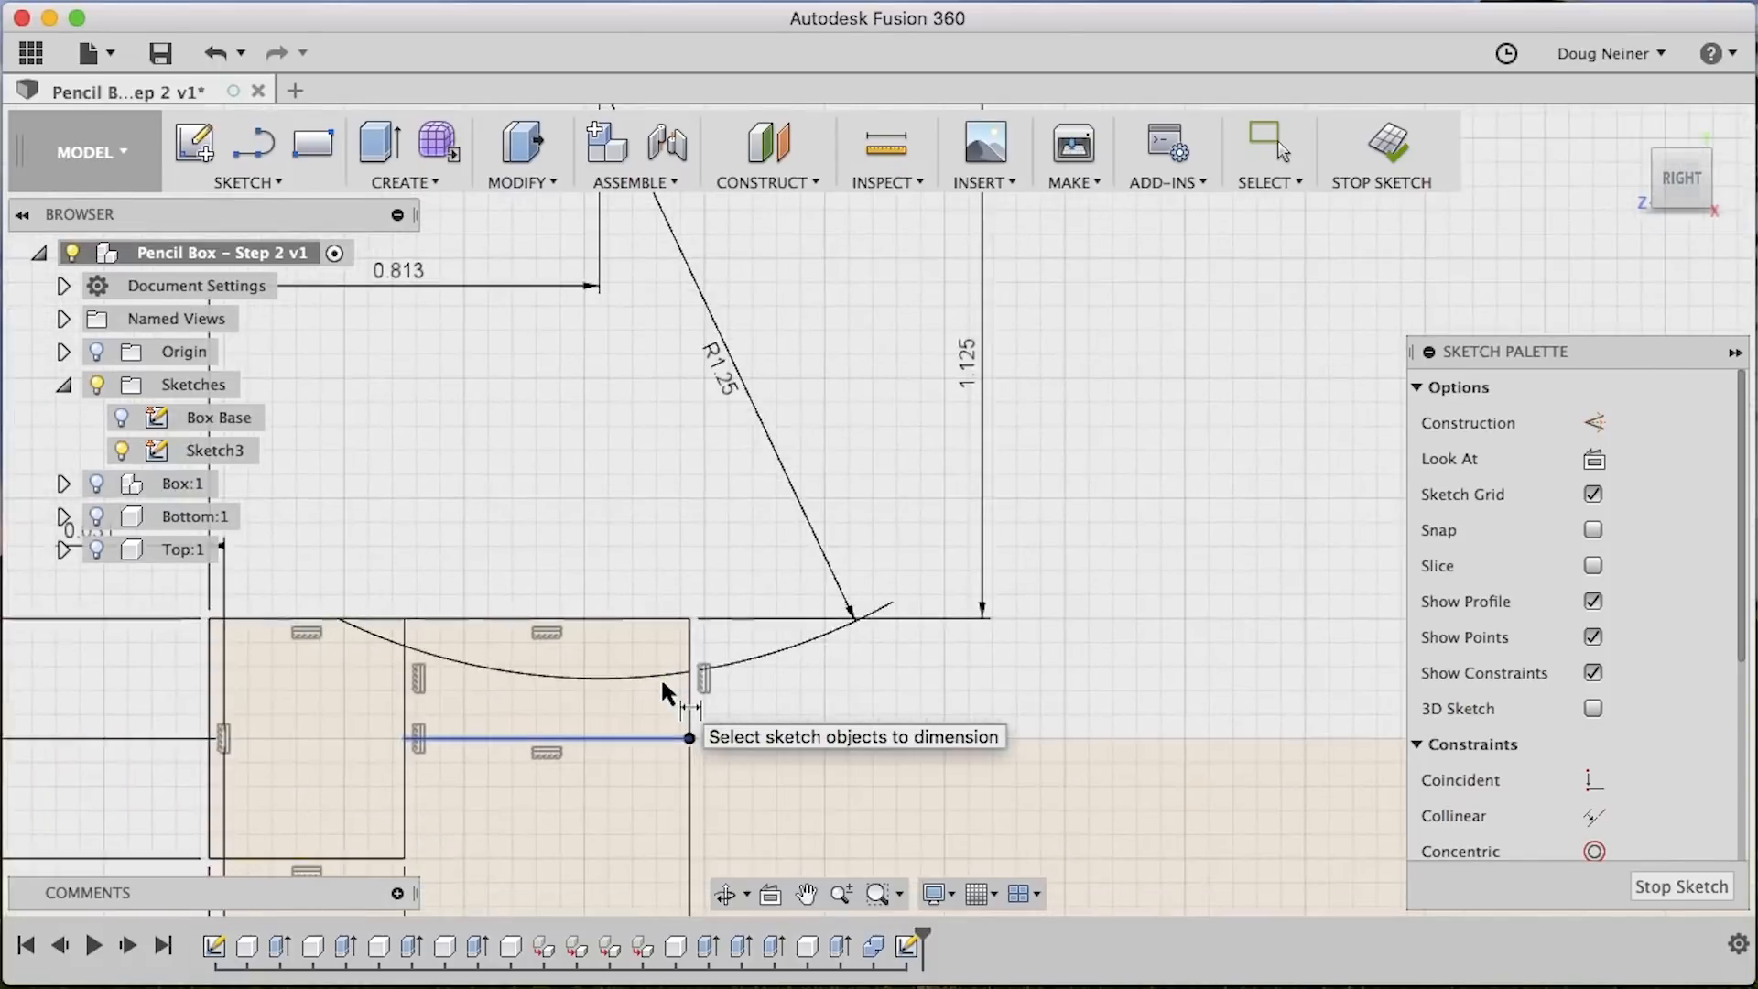
scroll(662, 676, "down", 3)
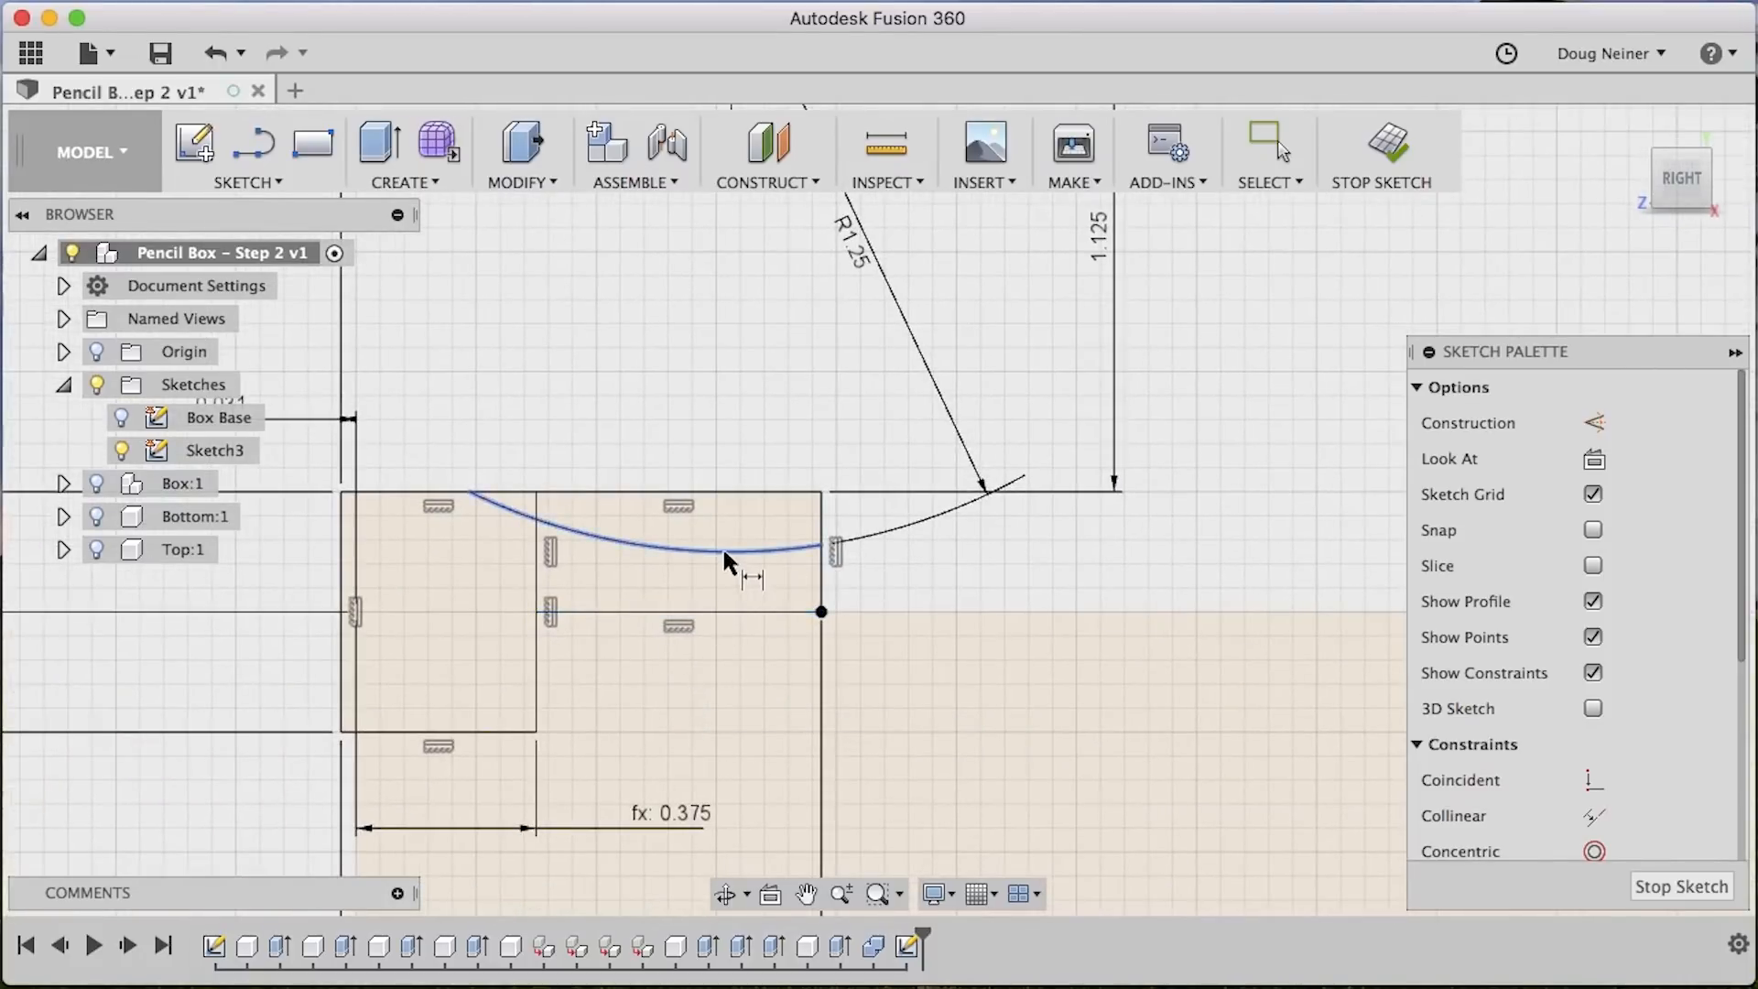
key("l")
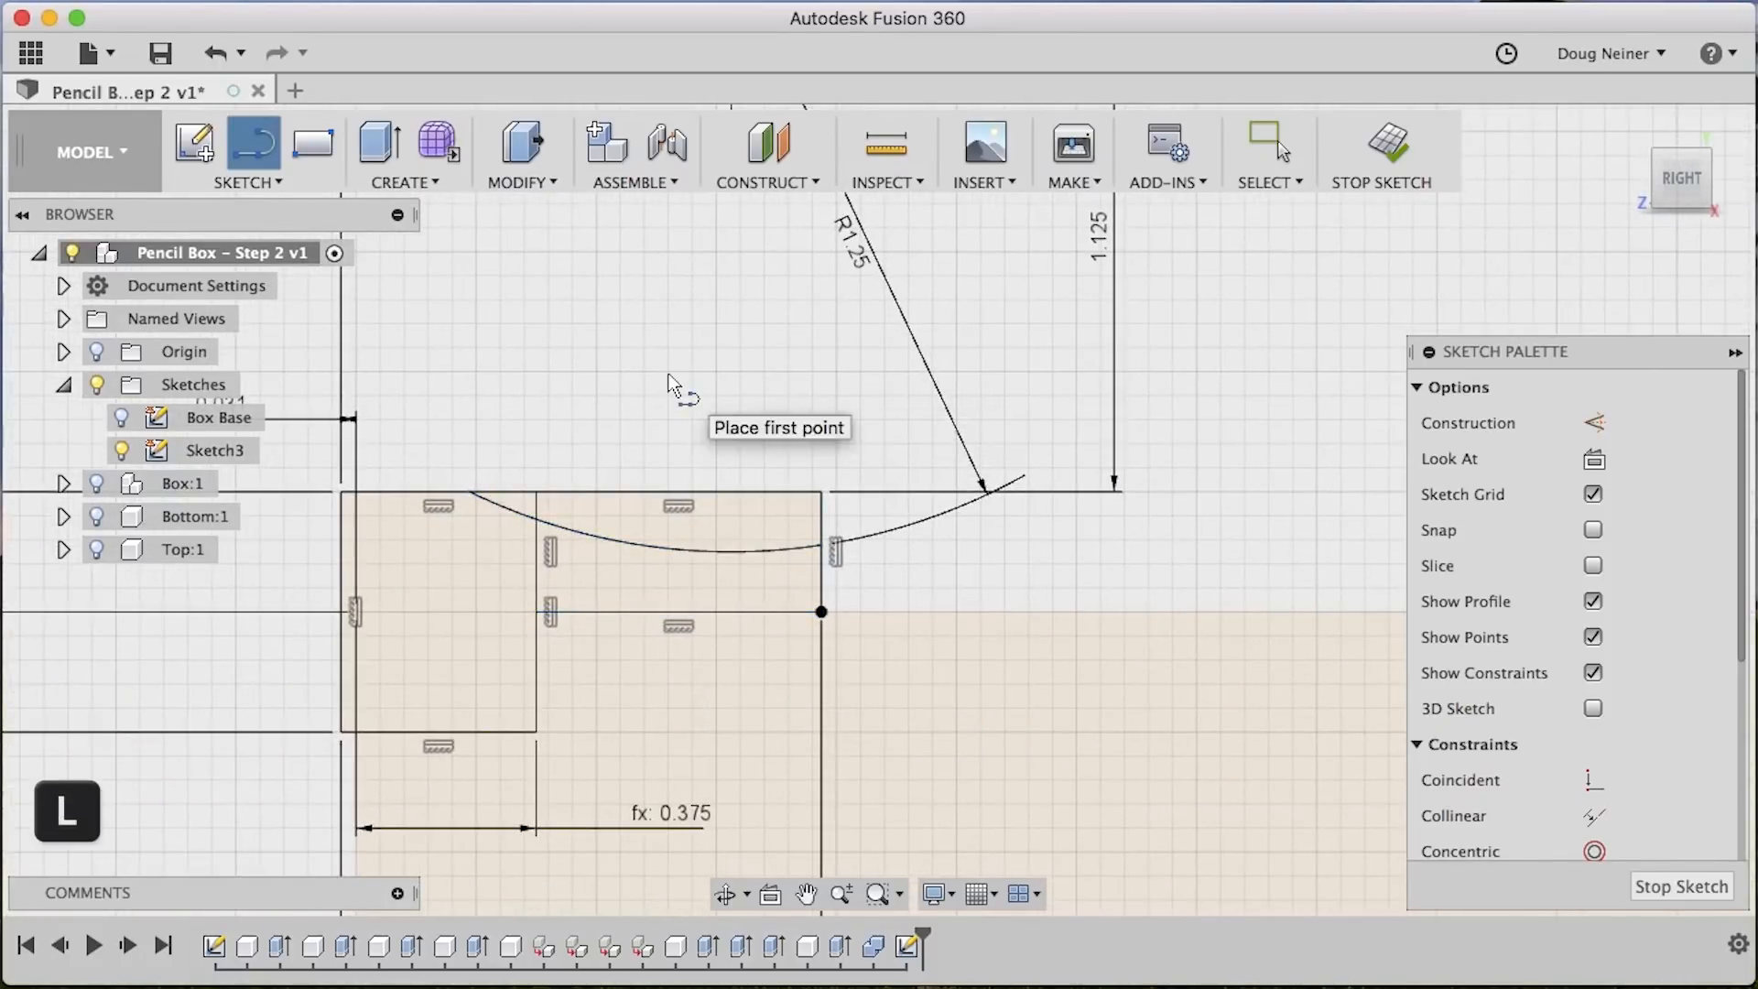
left_click(538, 586)
left_click(821, 586)
key("Escape")
Make the new horizontal line tangent to the arc above it
left_click(705, 586)
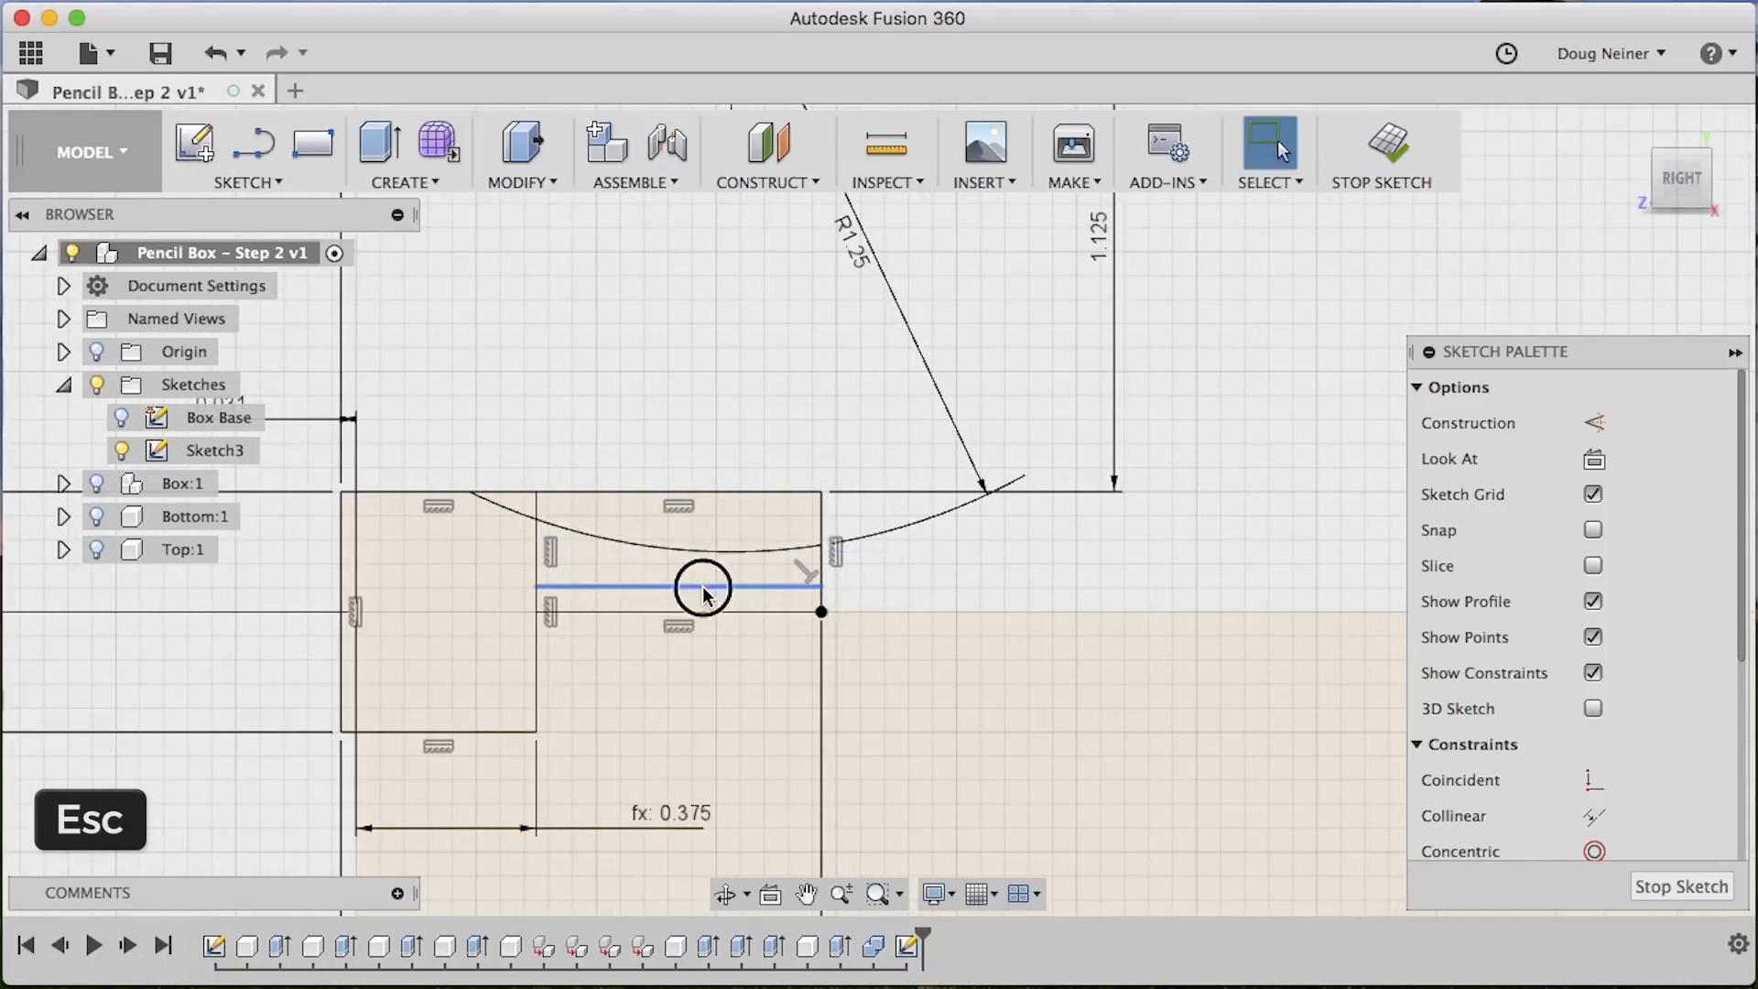
left_click(702, 550, "shift")
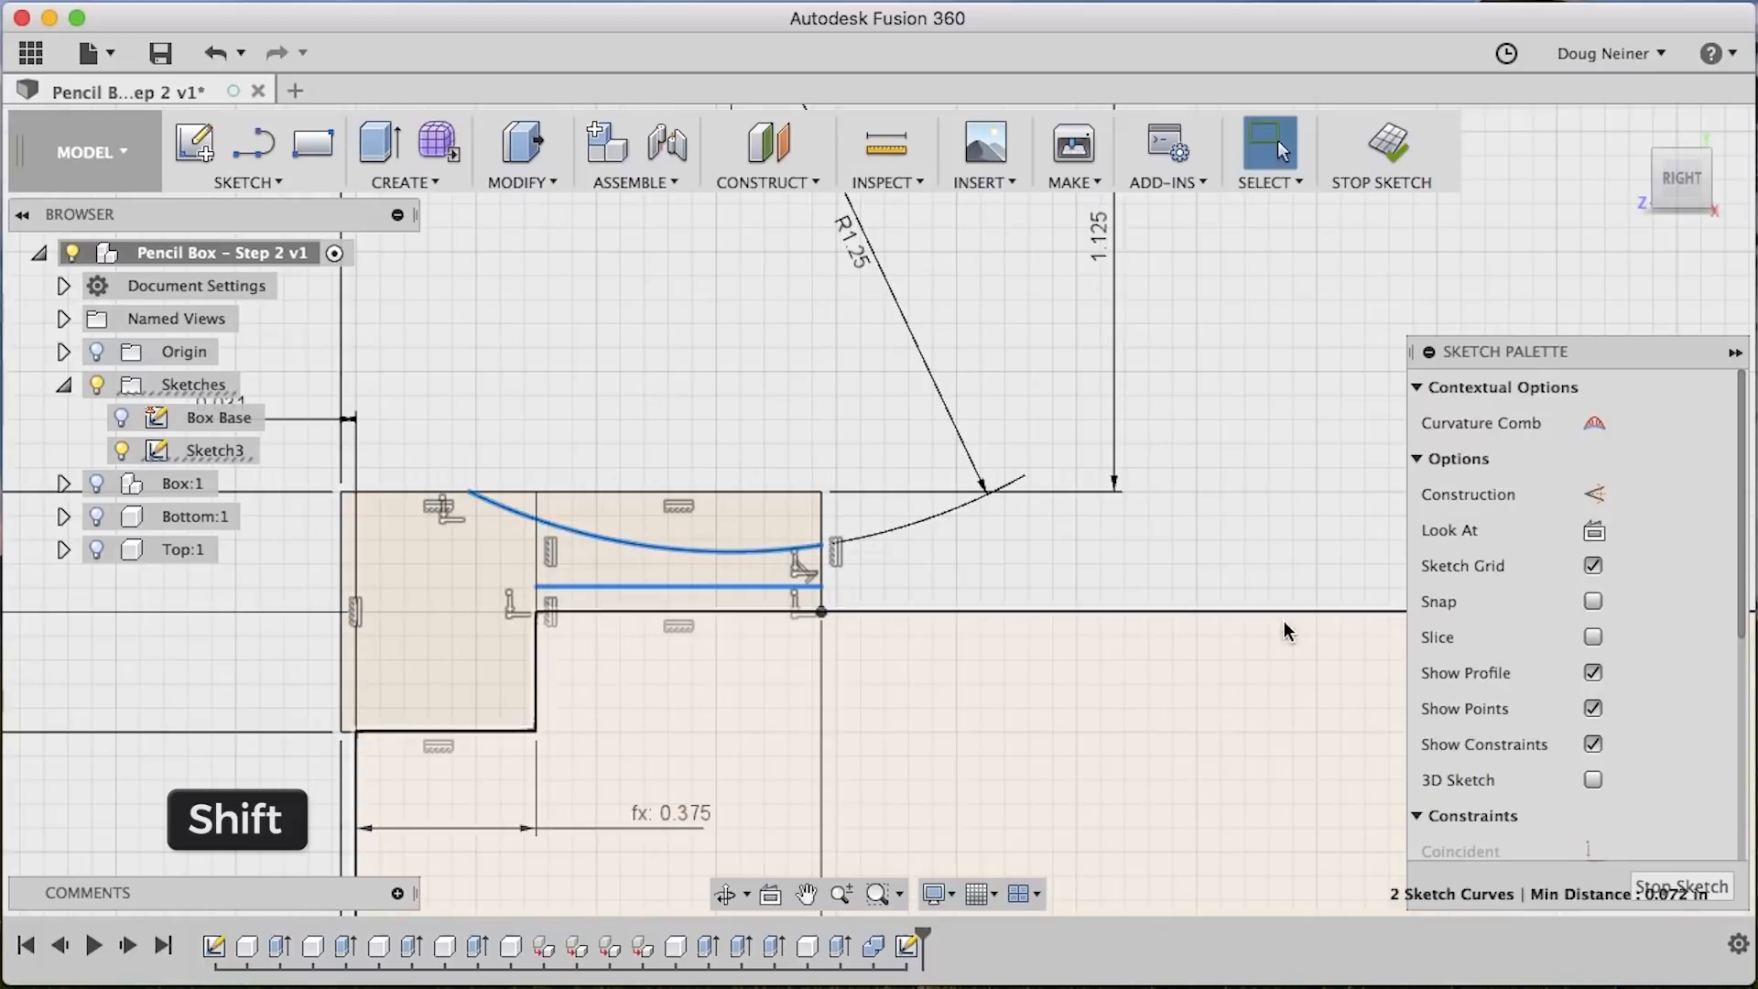
scroll(1692, 760, "down", 3)
scroll(1692, 760, "down", 3)
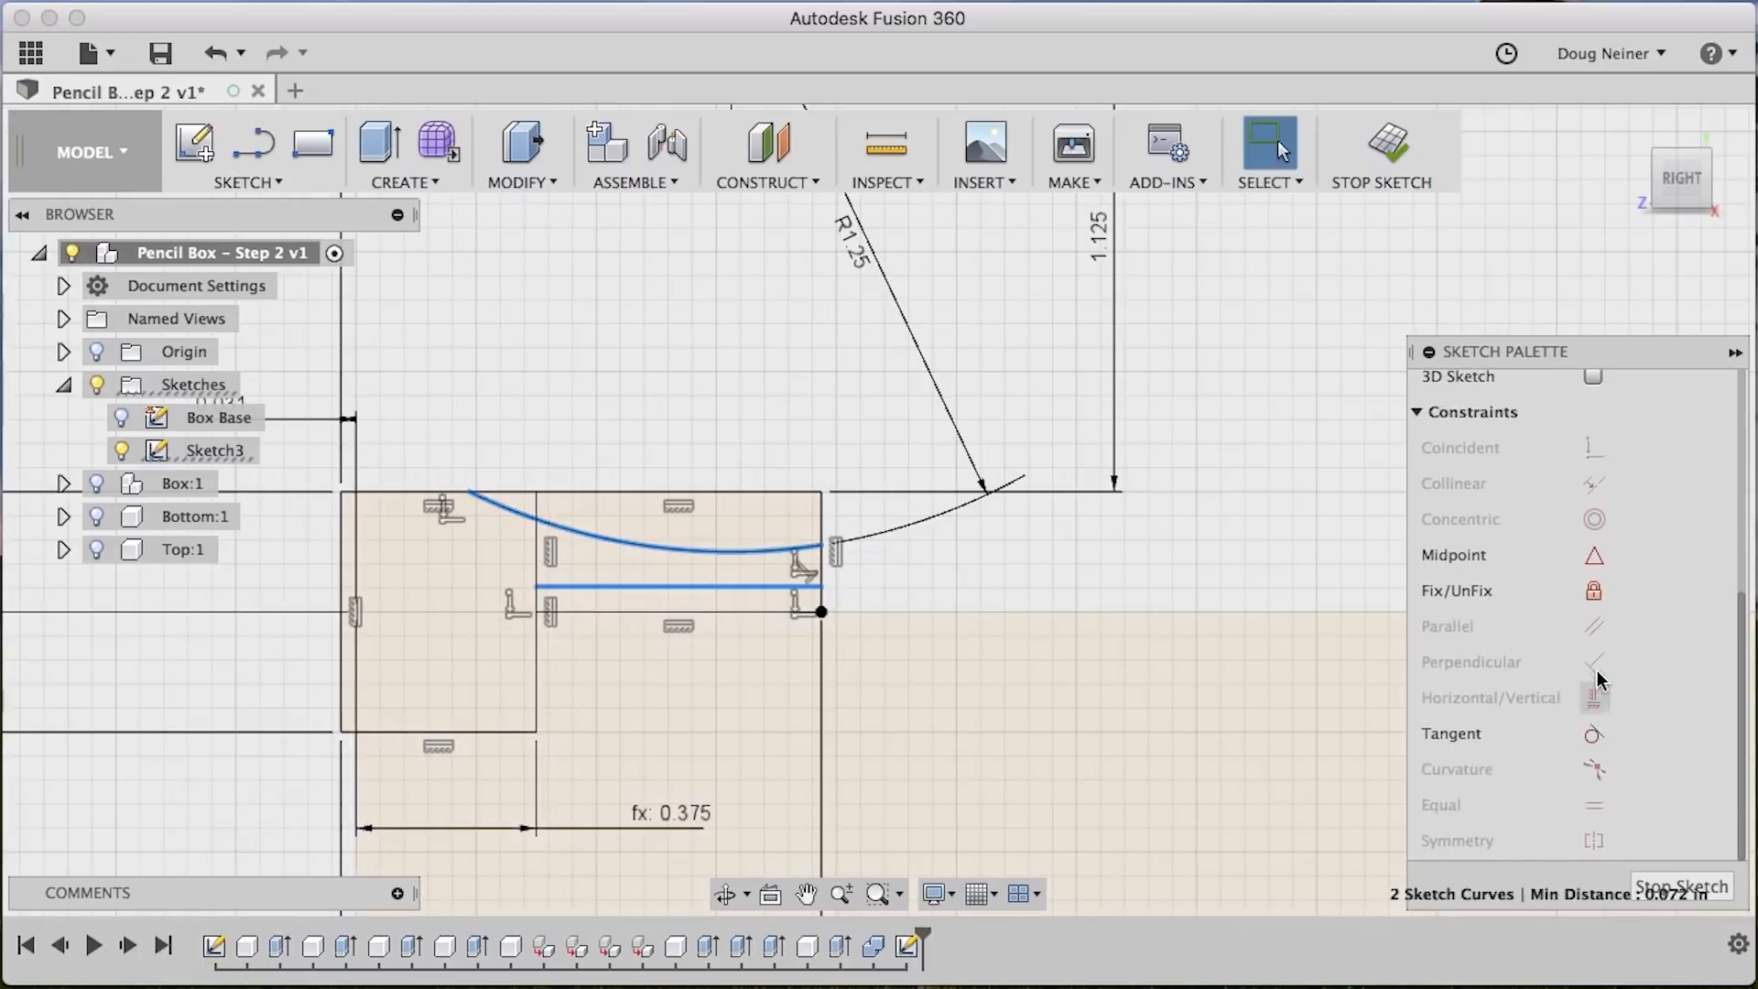
left_click(1595, 731)
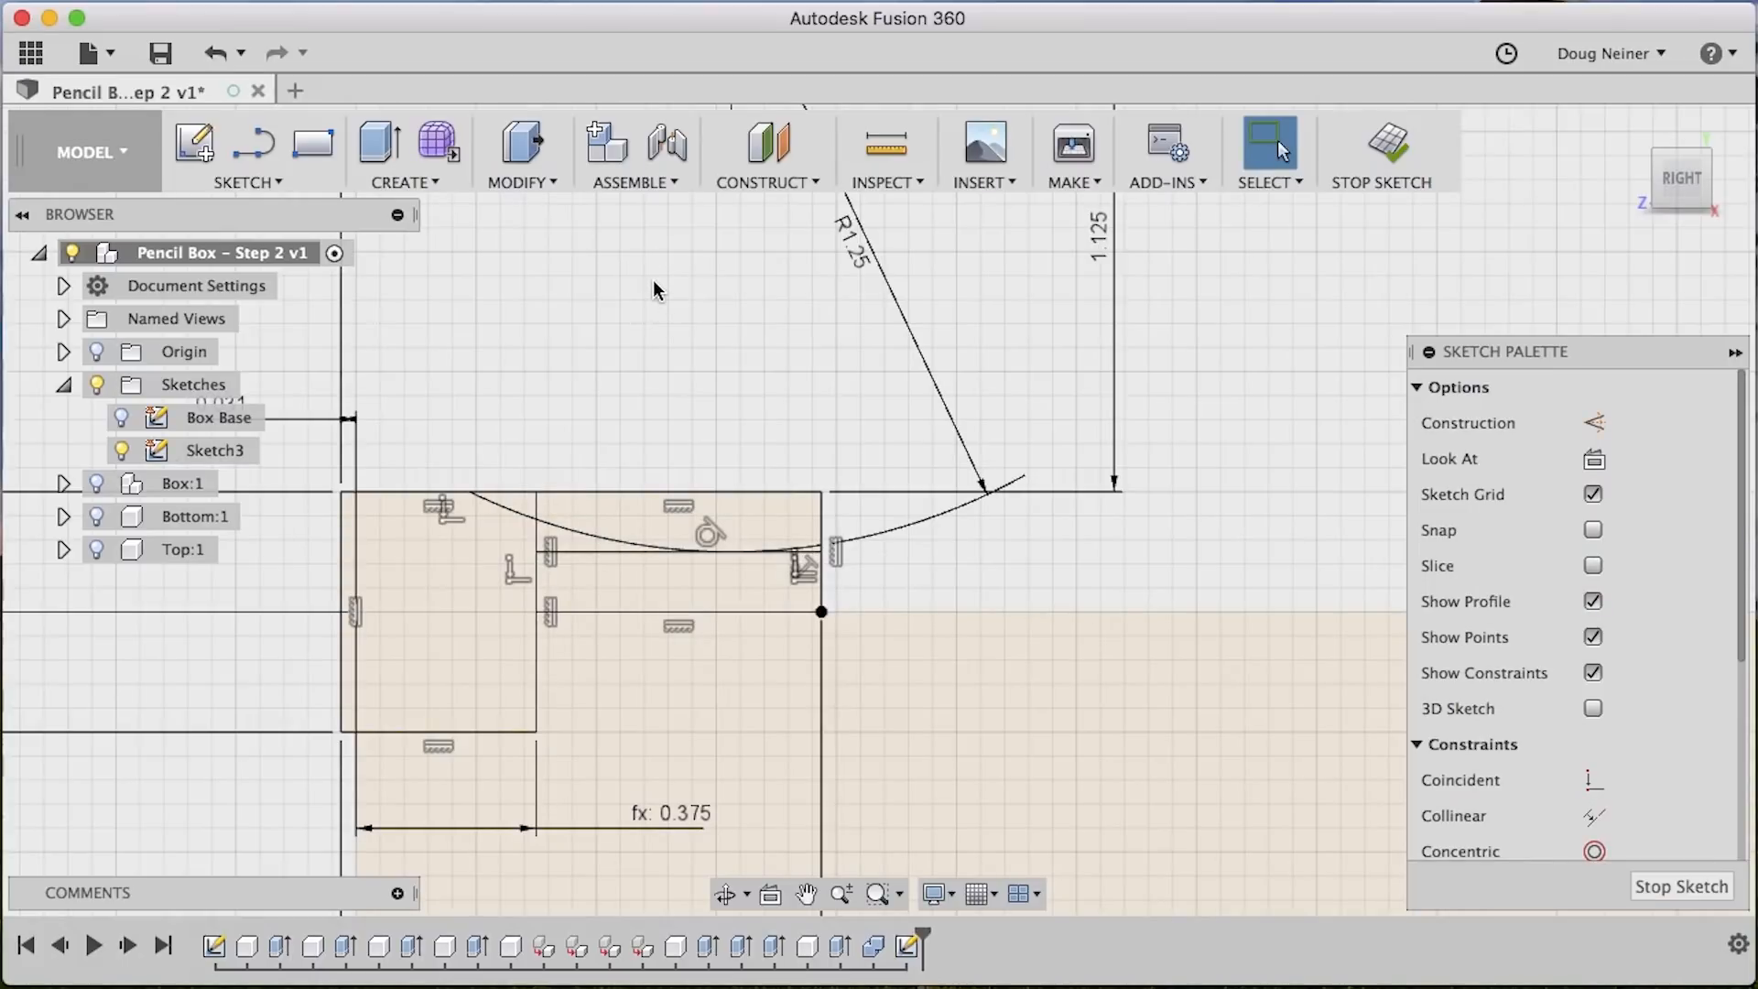
Finish the sketch and show the Box, Bottom and Top components
left_click(1384, 151)
left_click(96, 483)
left_click(96, 515)
left_click(96, 549)
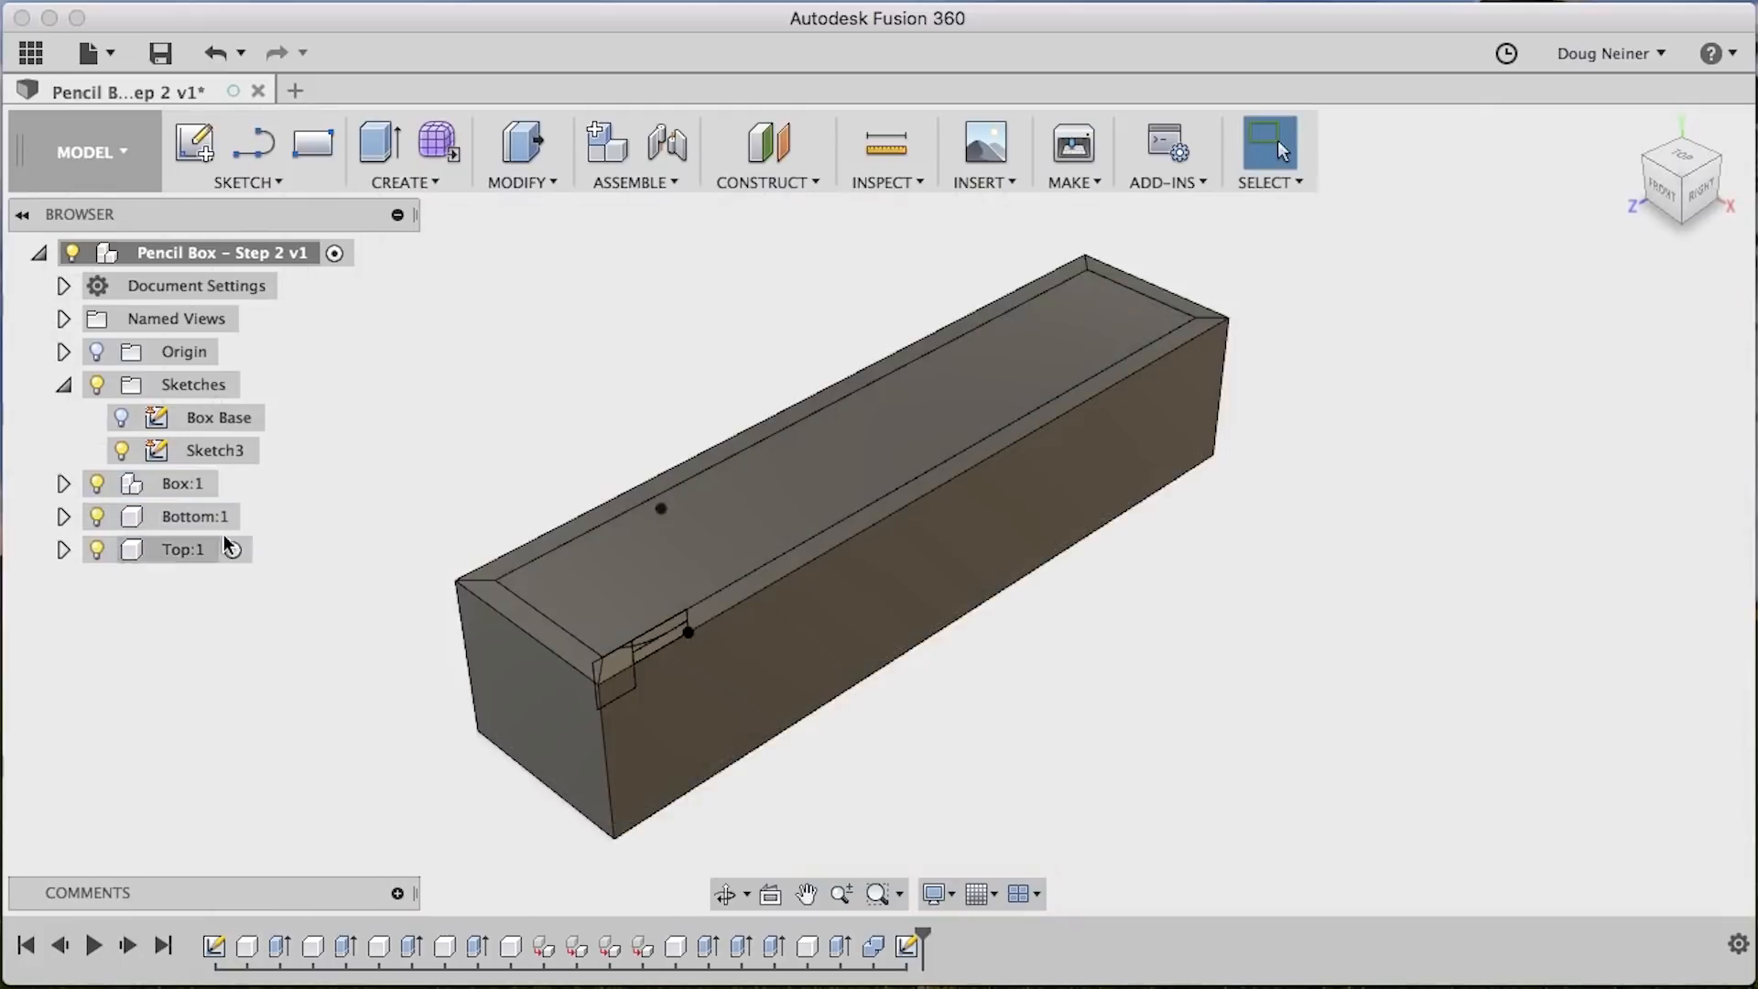
Cut the lower rectangular profile inside the box wall across the full box width, with the extent set to All
scroll(635, 624, "up", 5)
scroll(635, 624, "down", 5)
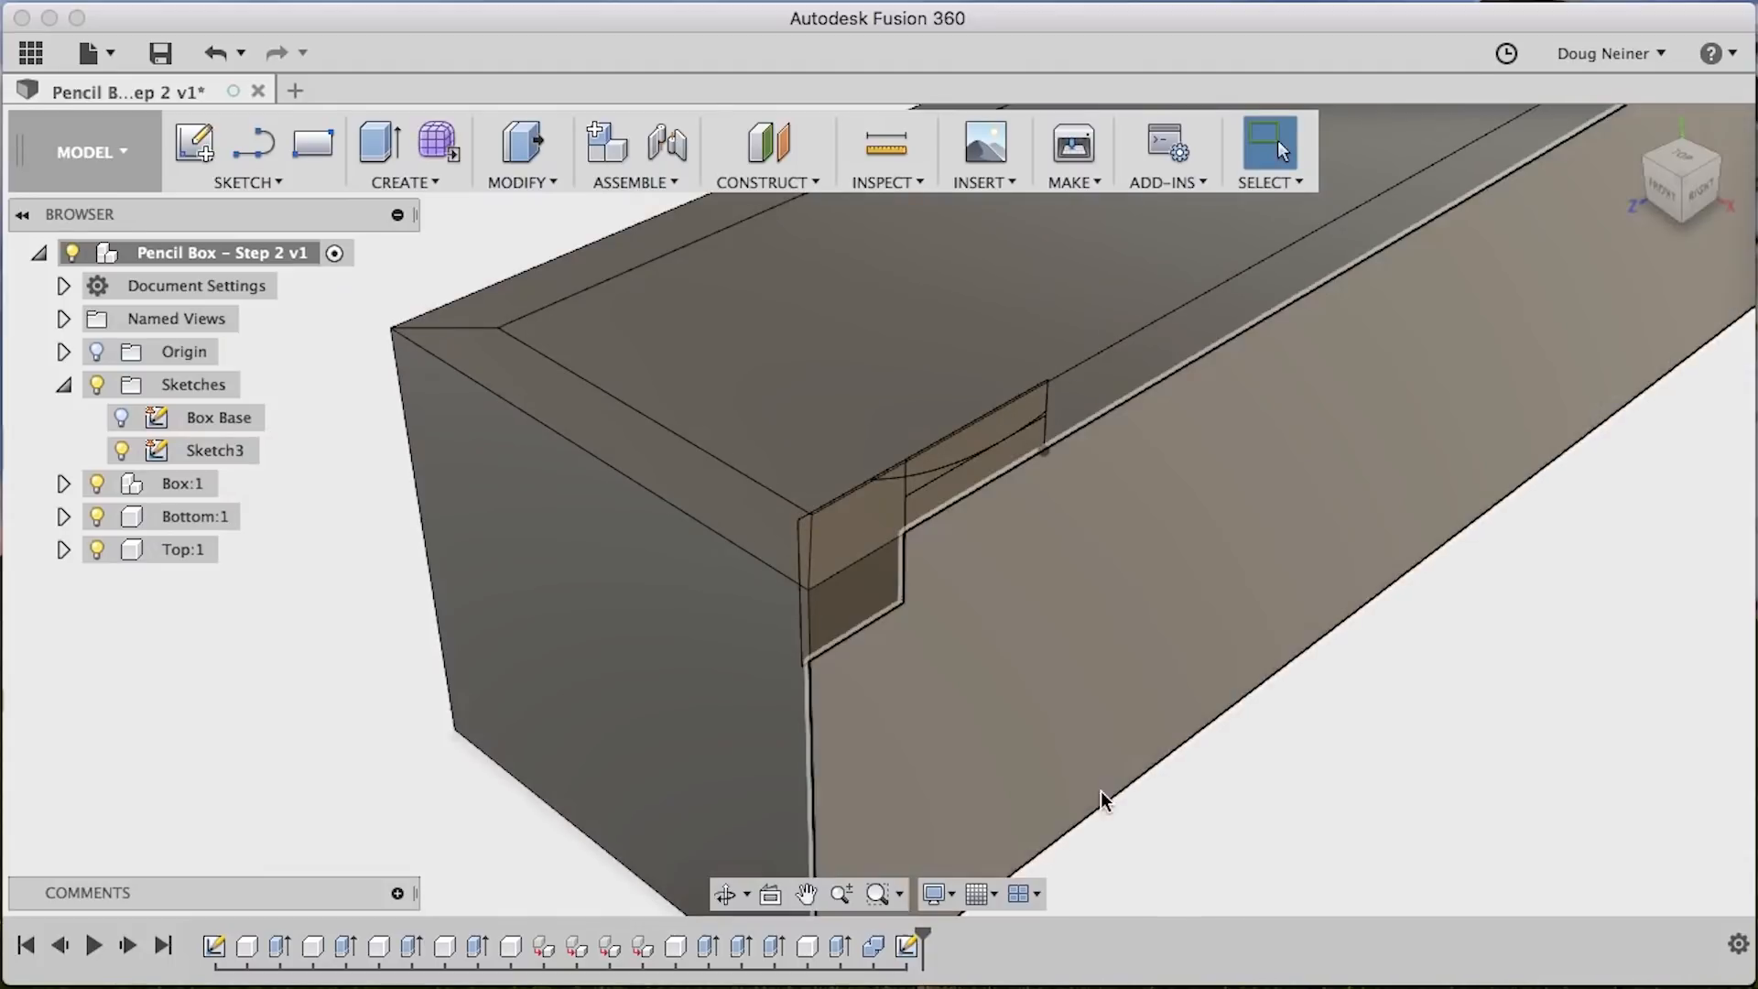
key("q")
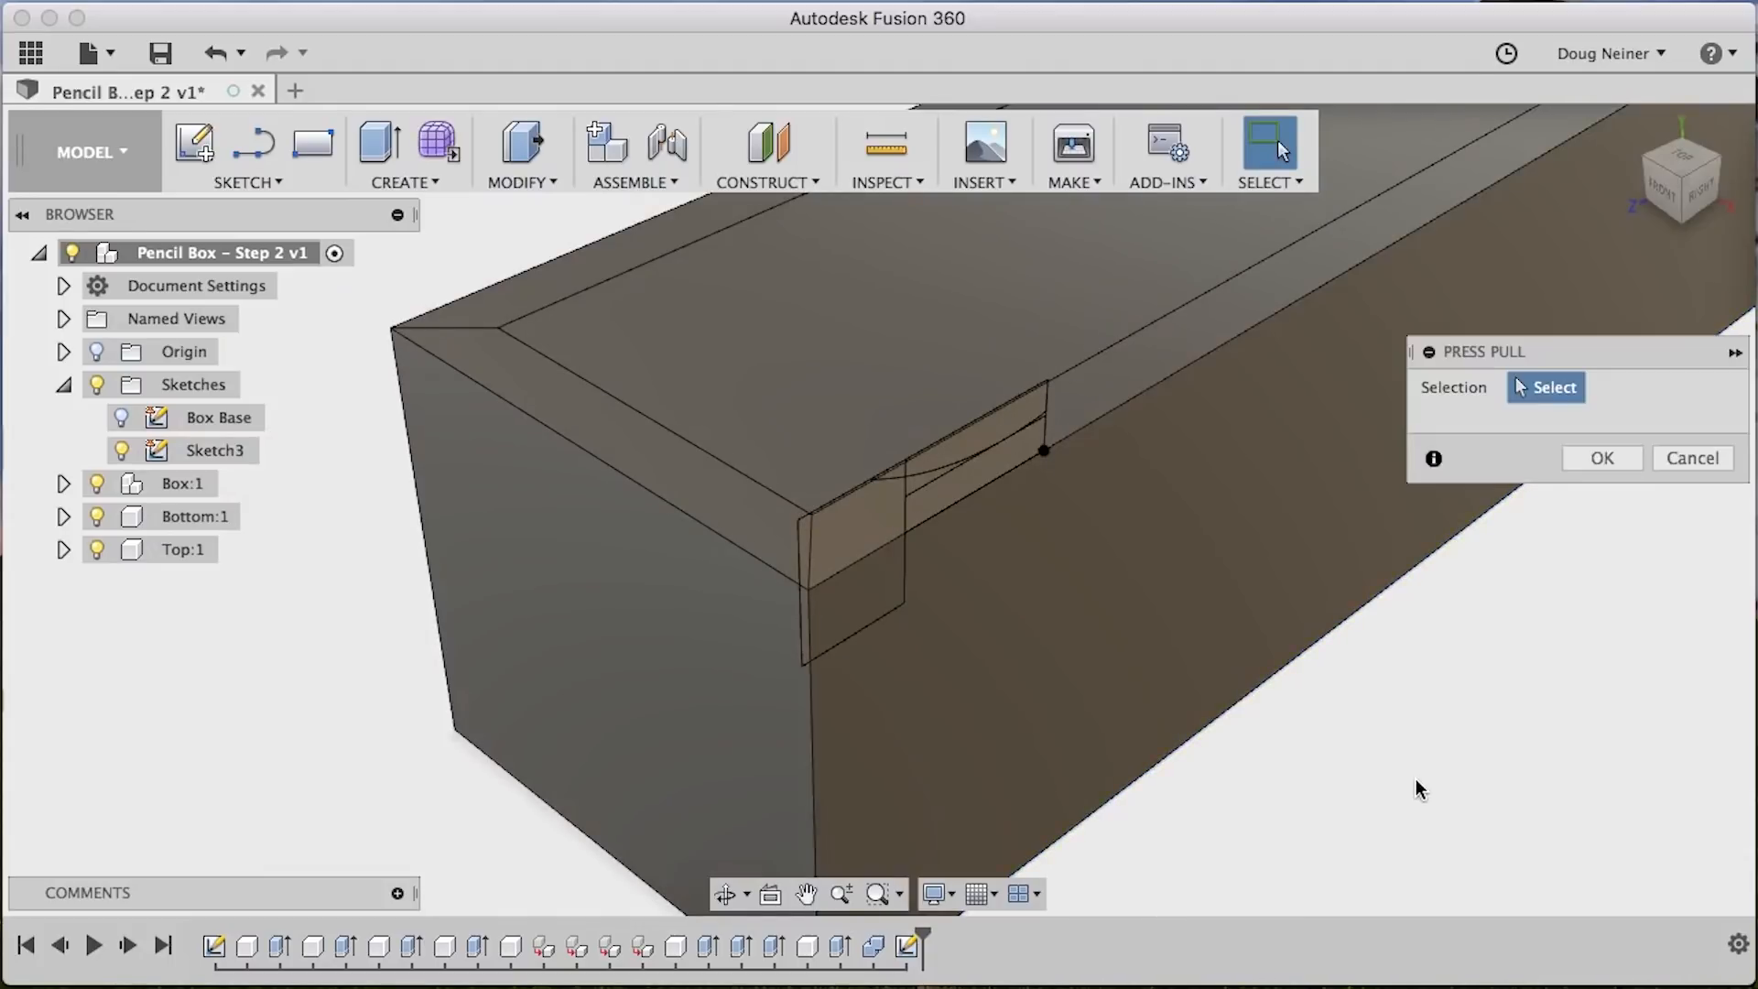
left_click(864, 582)
left_click_drag(875, 608, 630, 462)
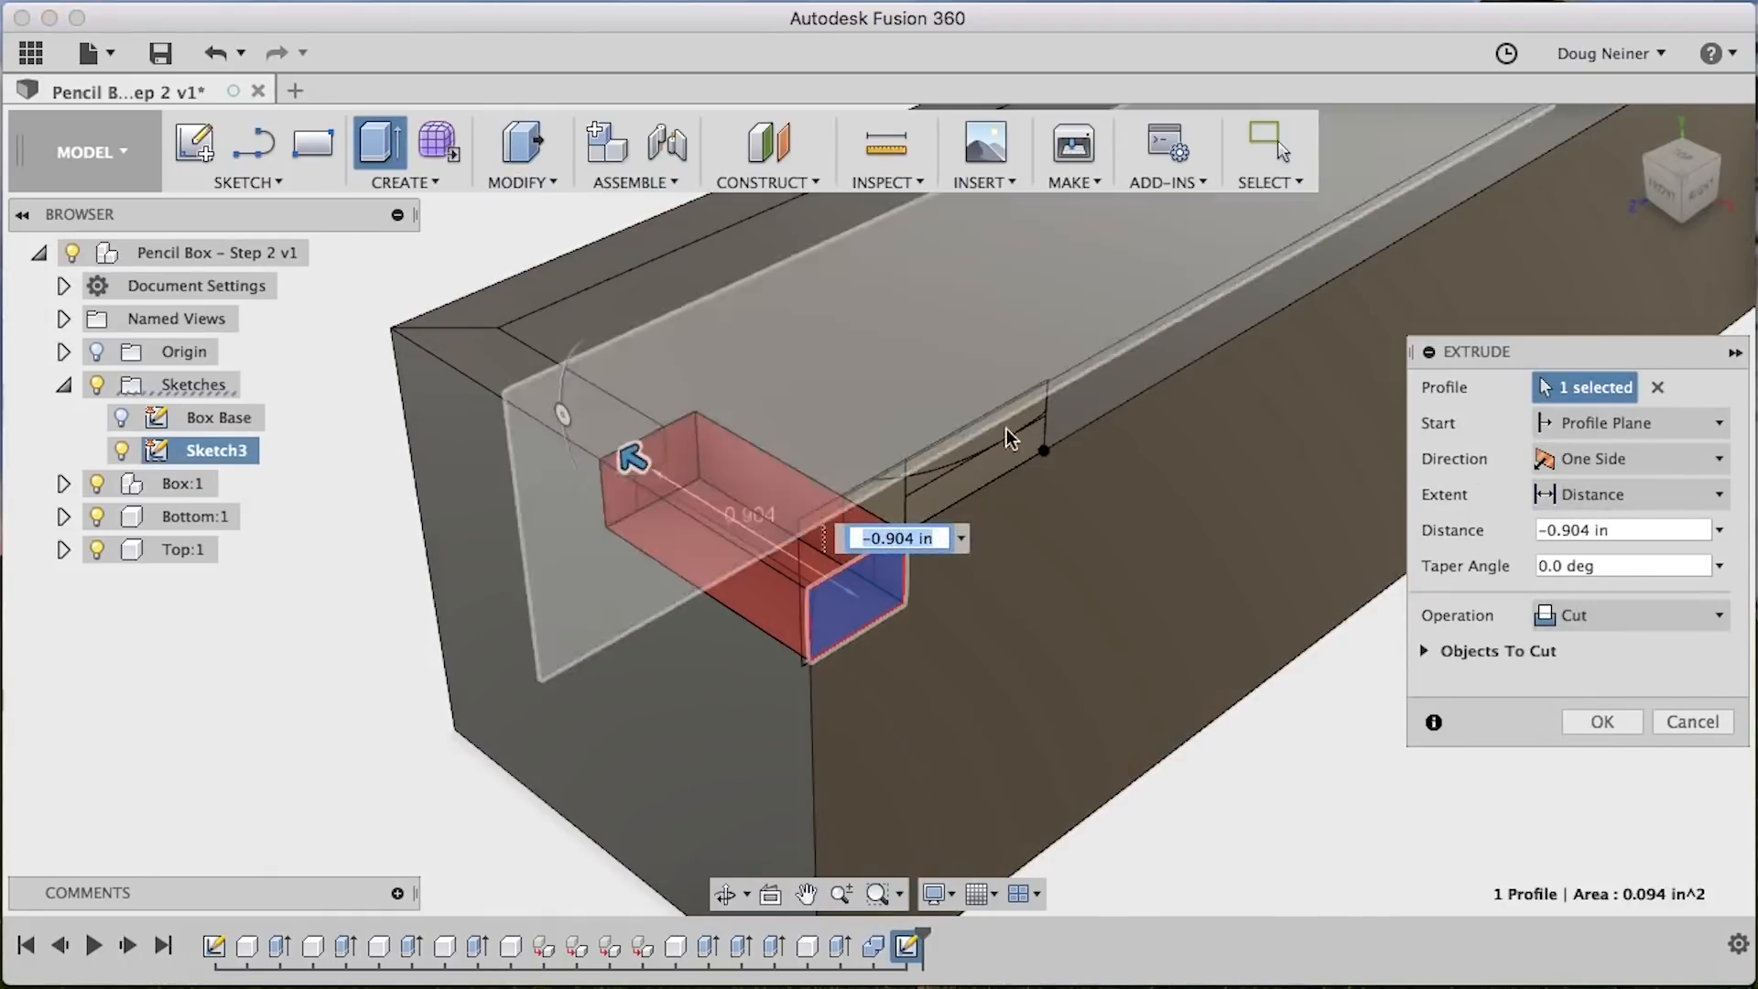
left_click(1595, 501)
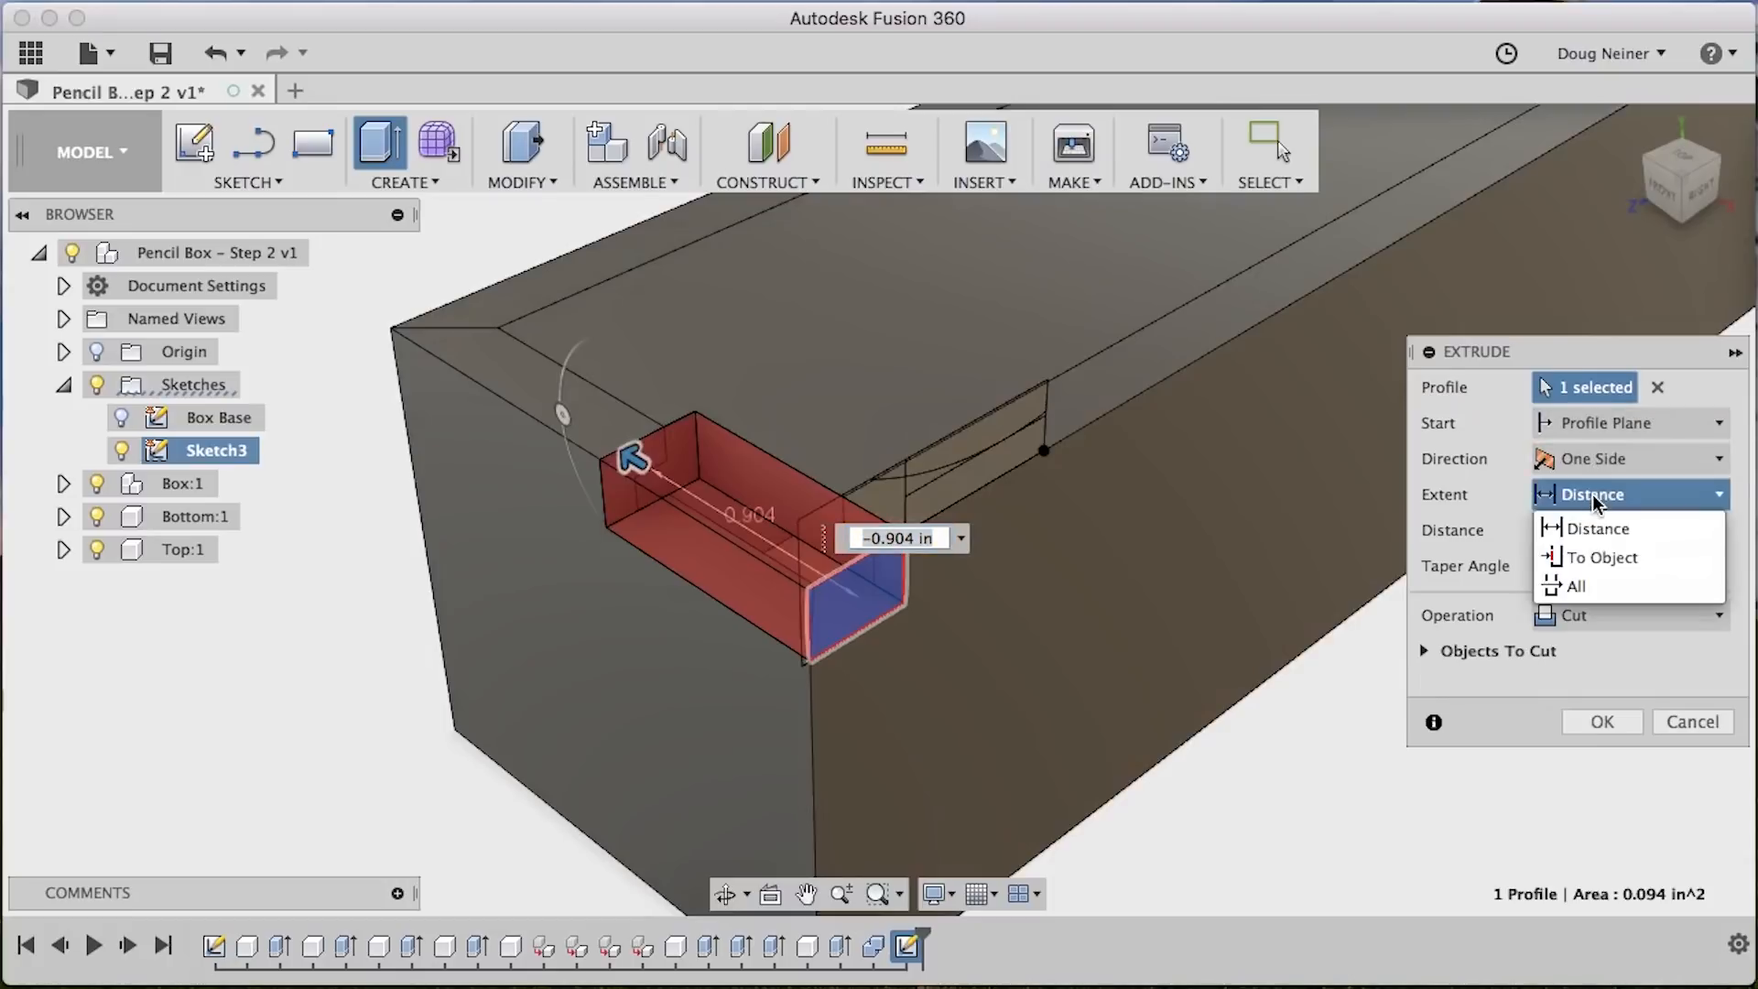
left_click(1577, 584)
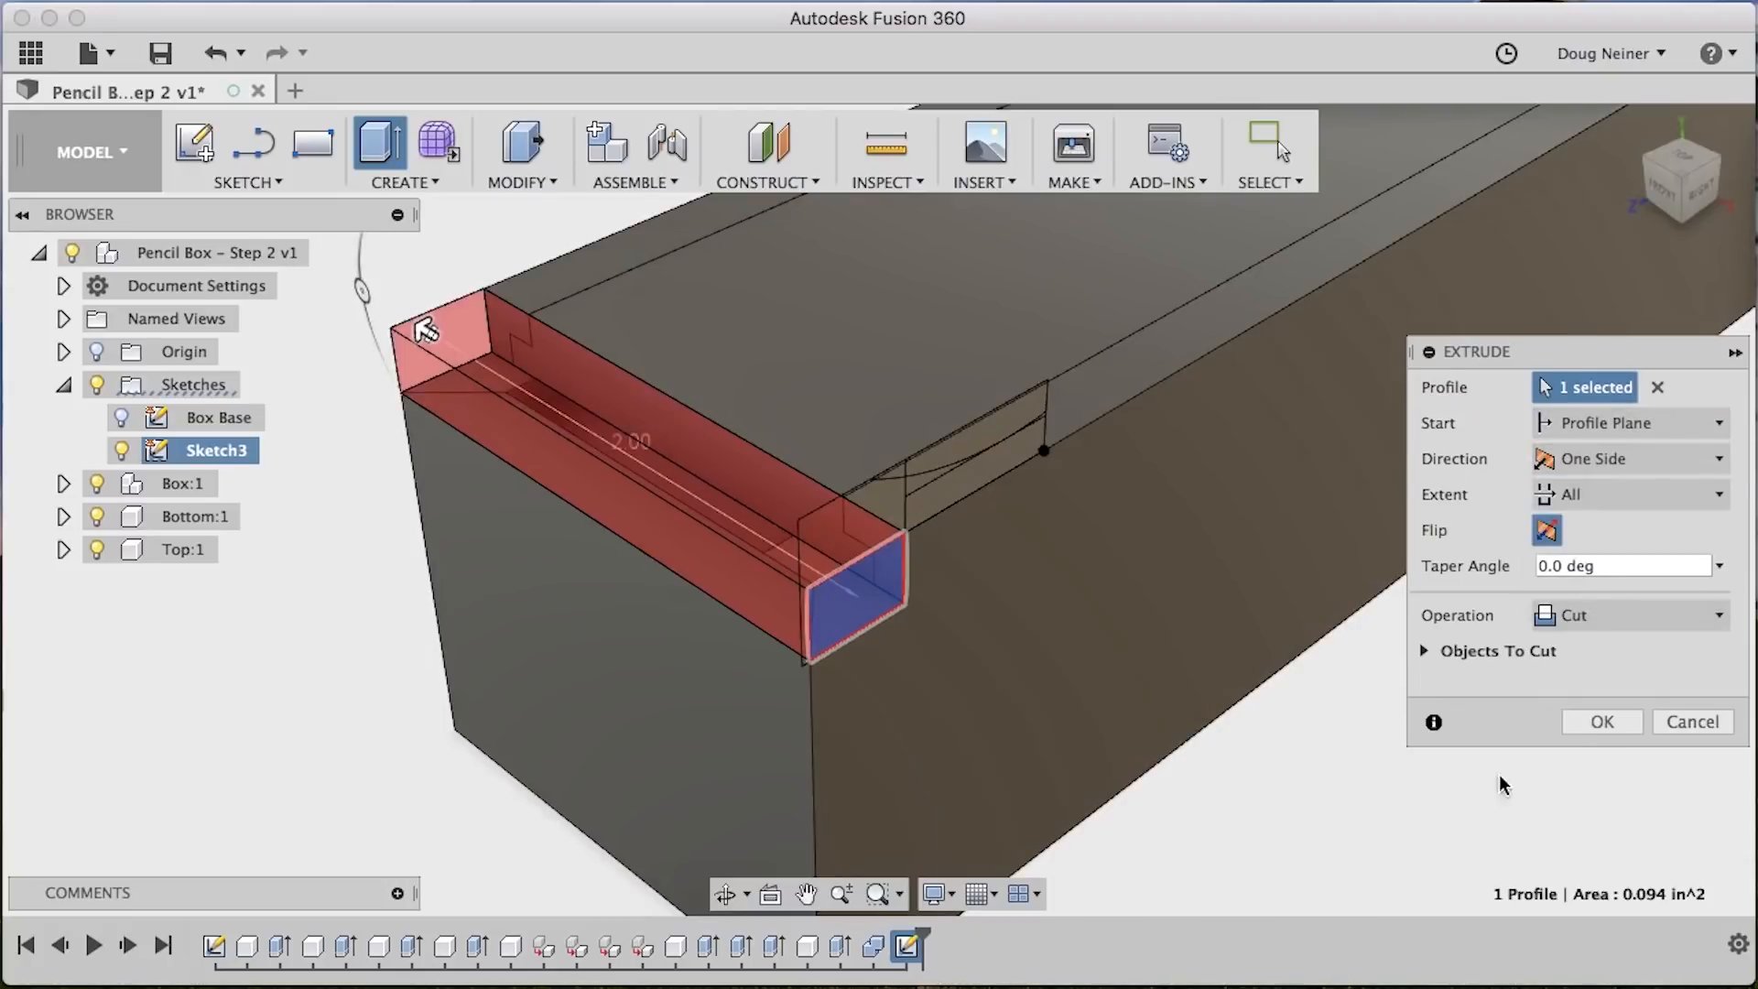
left_click(1602, 722)
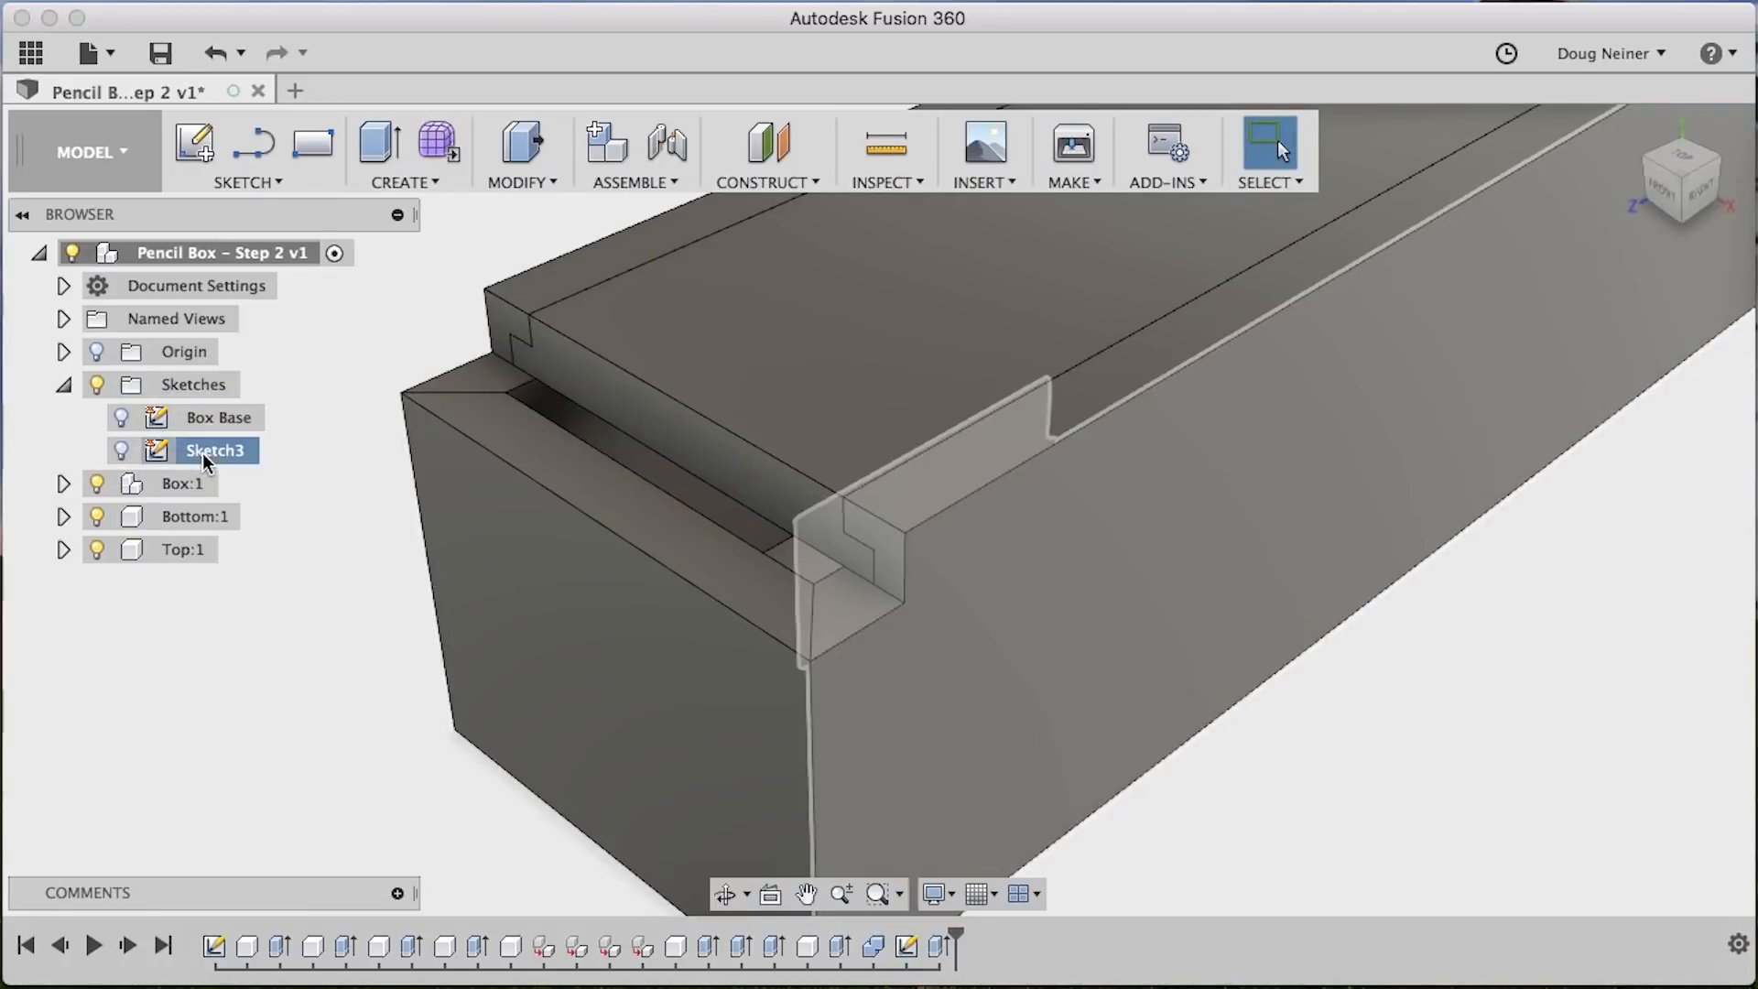
Rename the new sketch as Thumb Grip and make it visible again
left_click(221, 448)
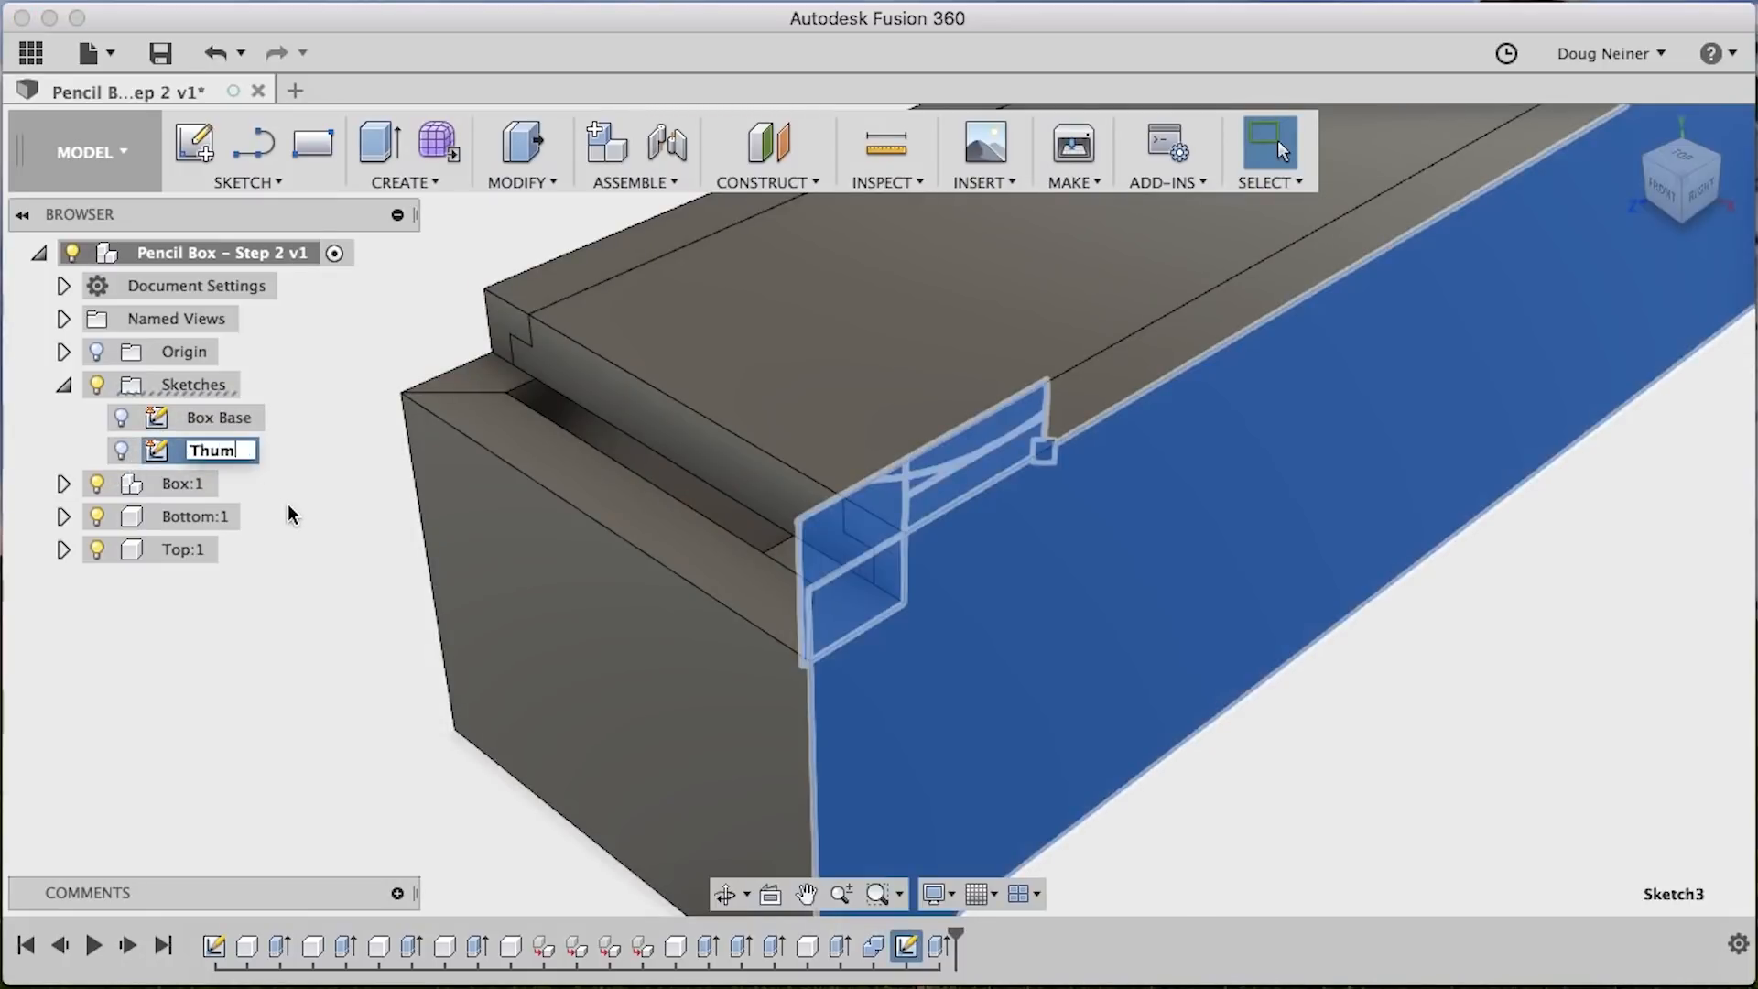
key("Return")
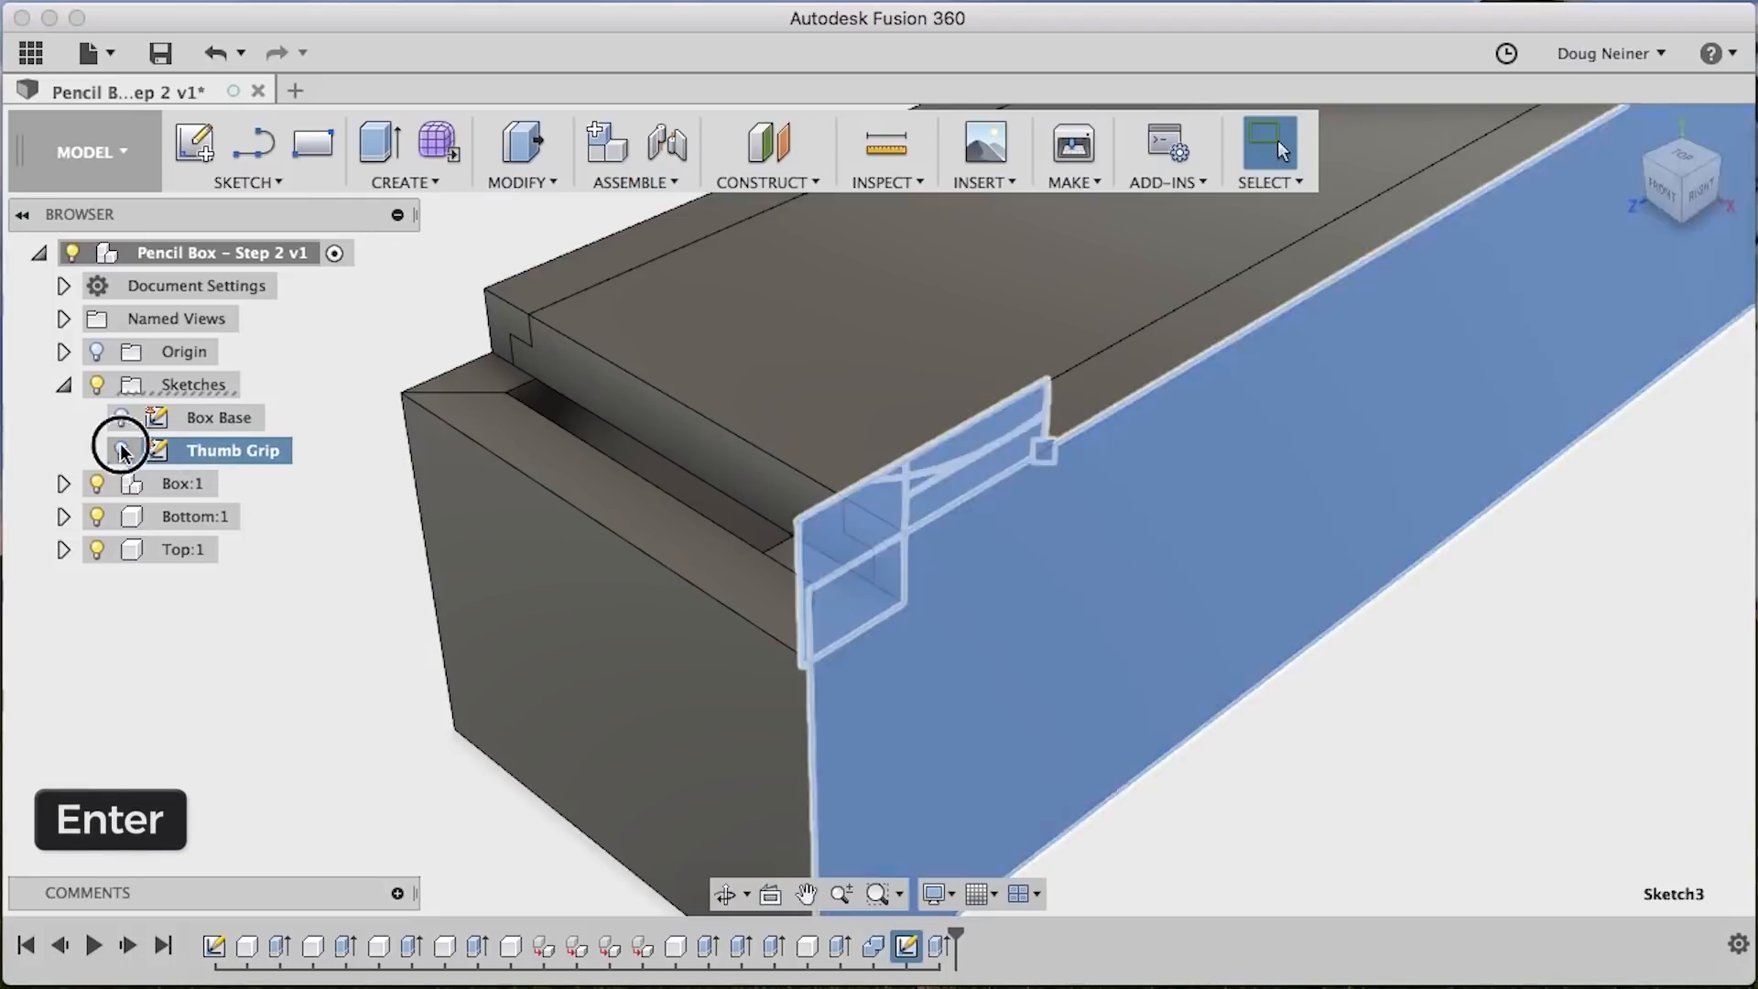
left_click(338, 669)
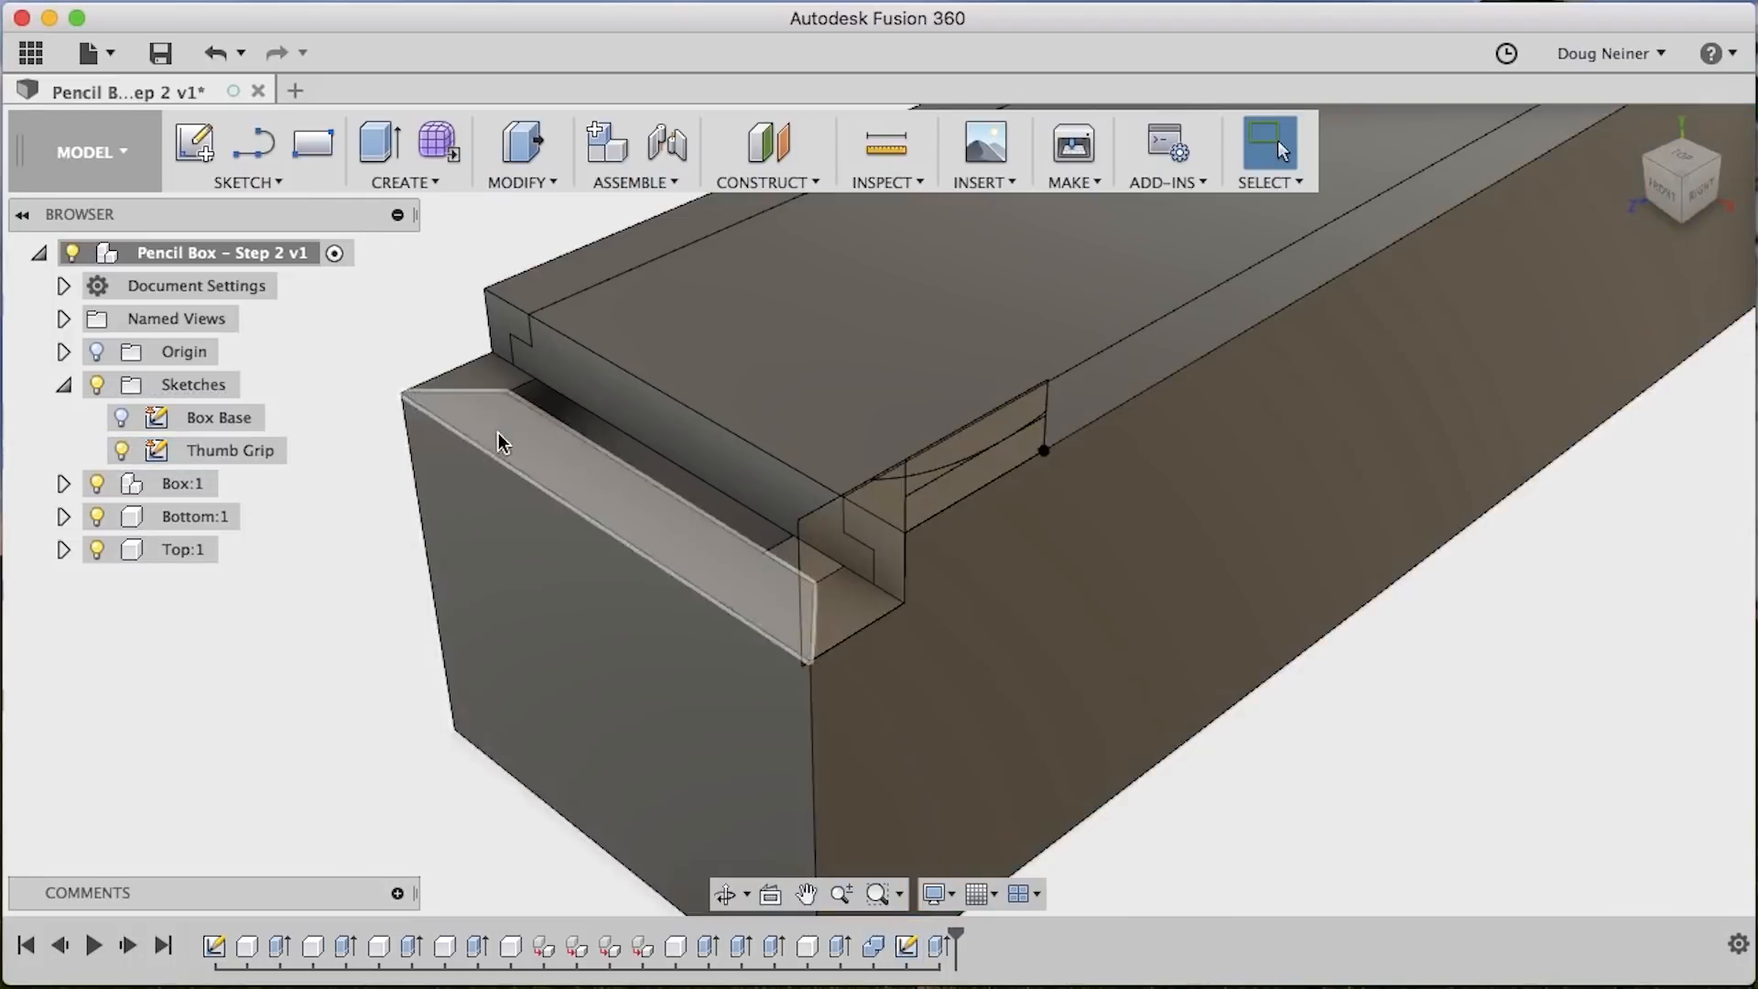
Start an extrusion of the four adjoining profiles that form the thumb grip, leaving out the area above the arc
key("q")
left_click(919, 474)
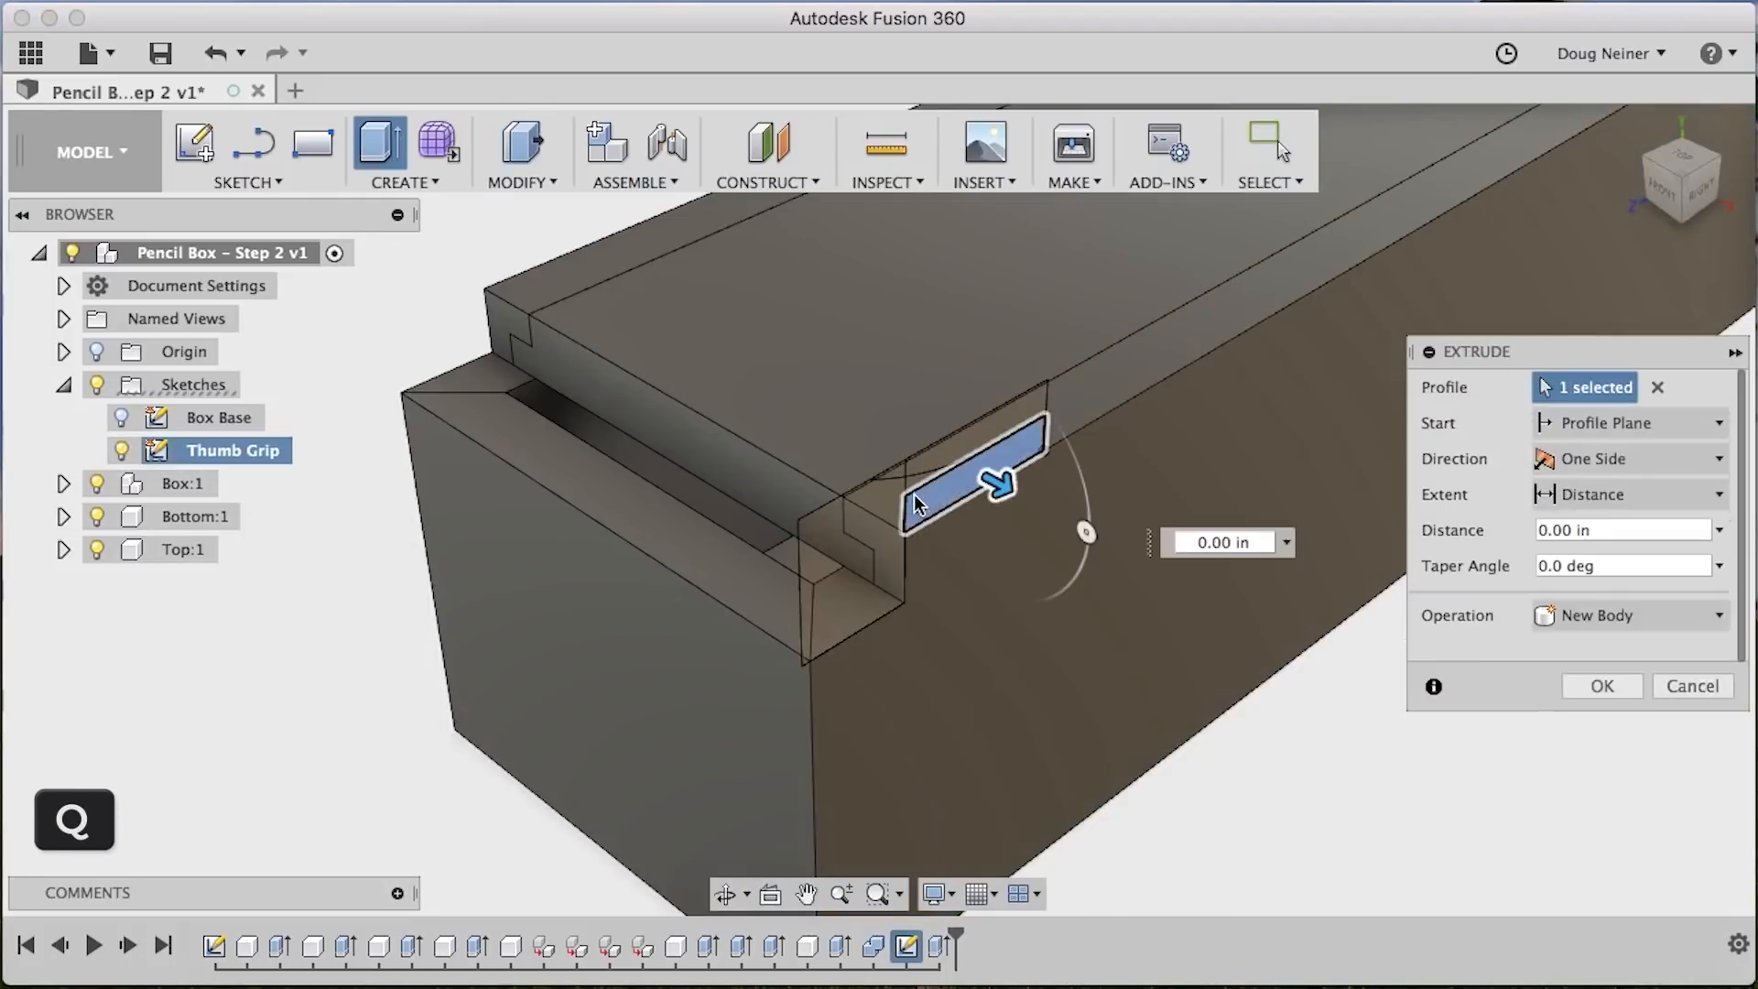
left_click(911, 481)
left_click(875, 513)
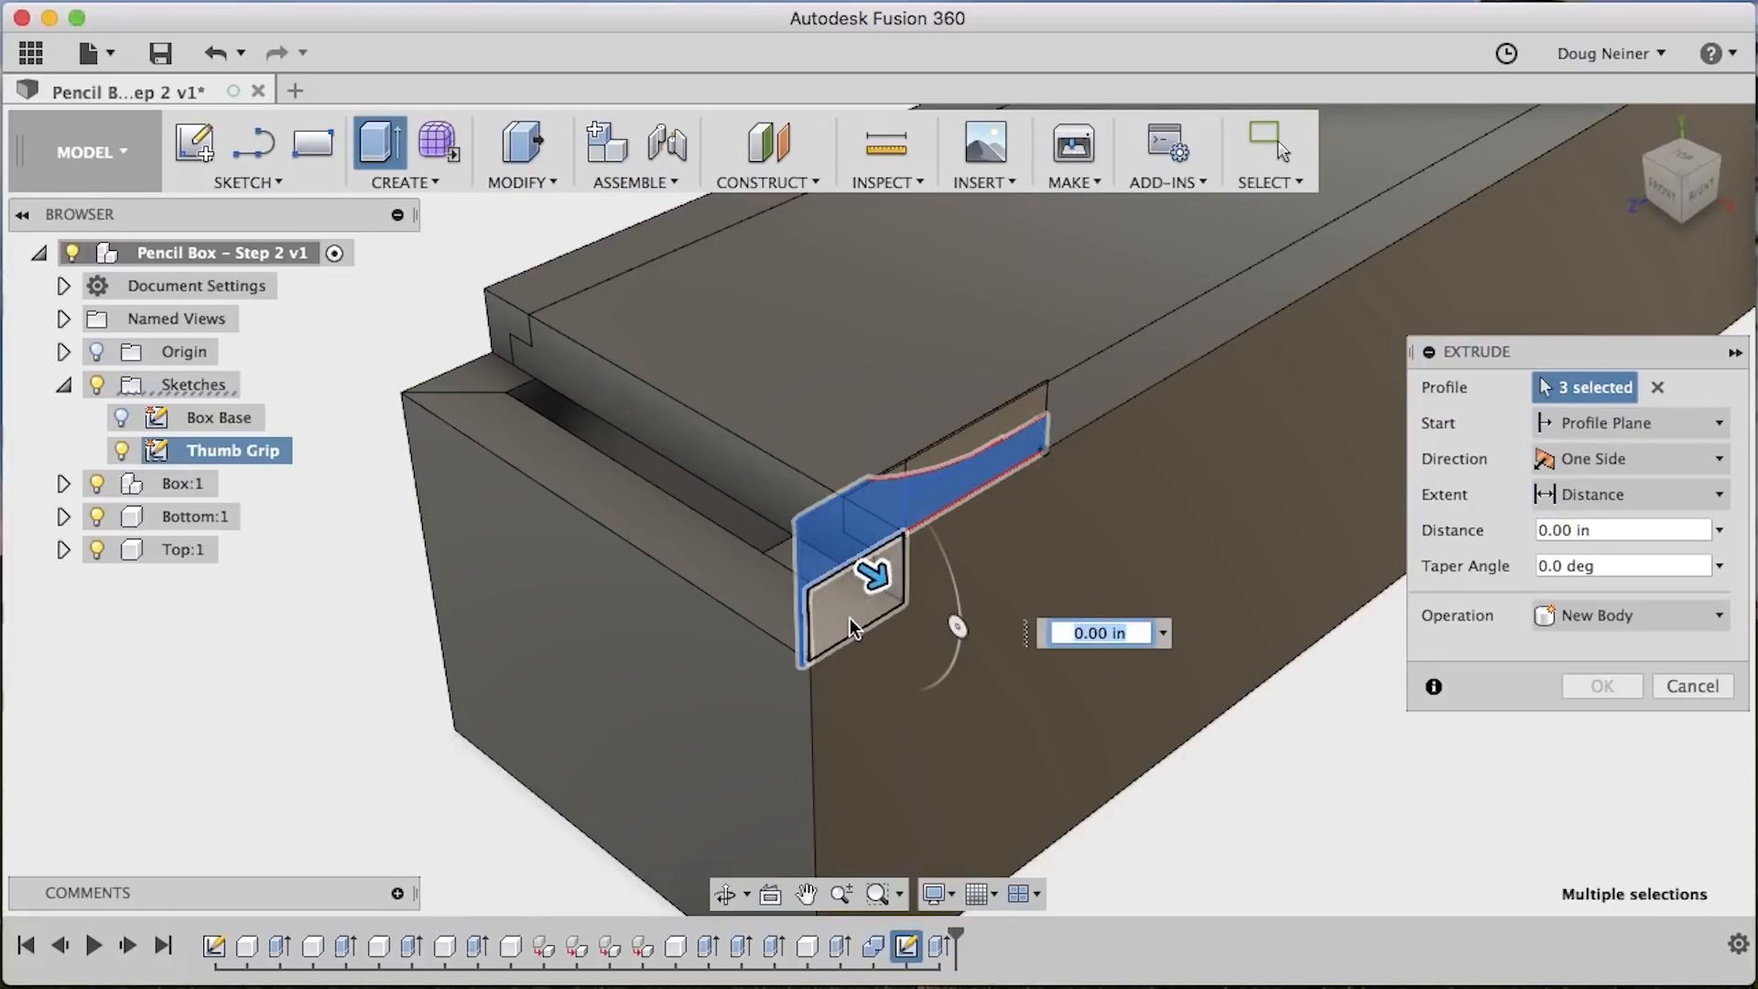
left_click(870, 577)
Set the thumb grip extrusion to Two Sides with a Side 1 distance of 1/32 in
left_click_drag(1493, 352, 1449, 351)
left_click(1551, 463)
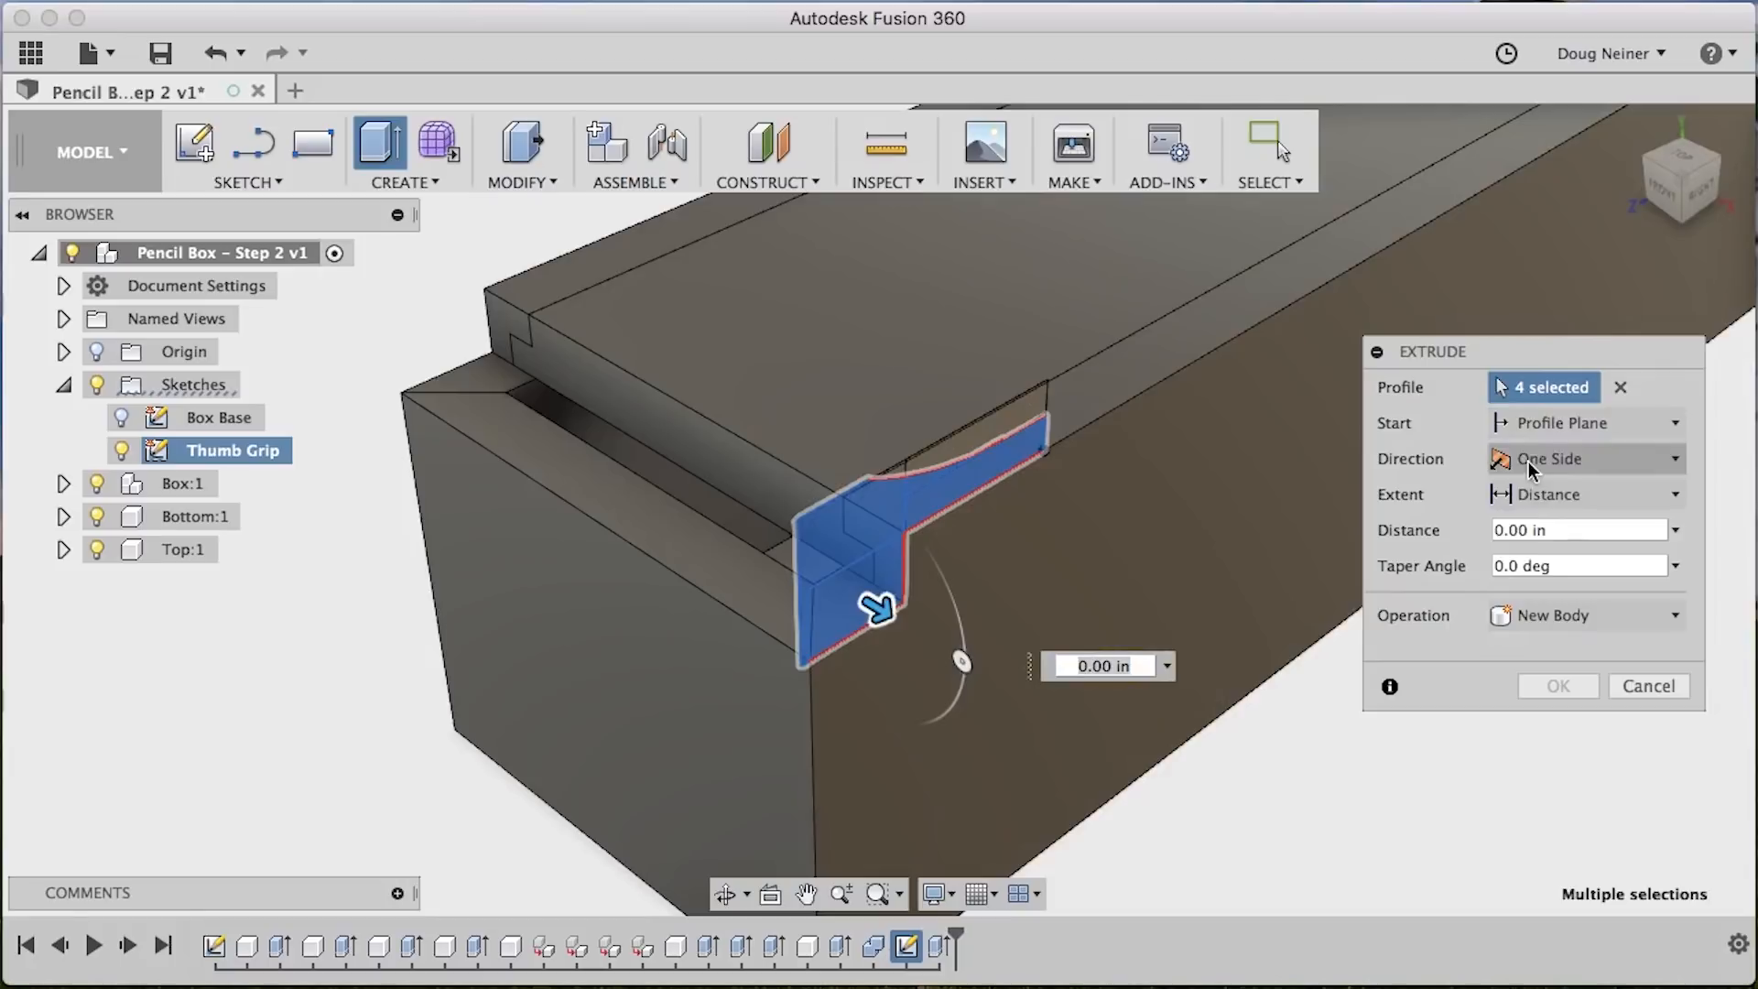
left_click(1544, 522)
left_click(1560, 566)
type("1")
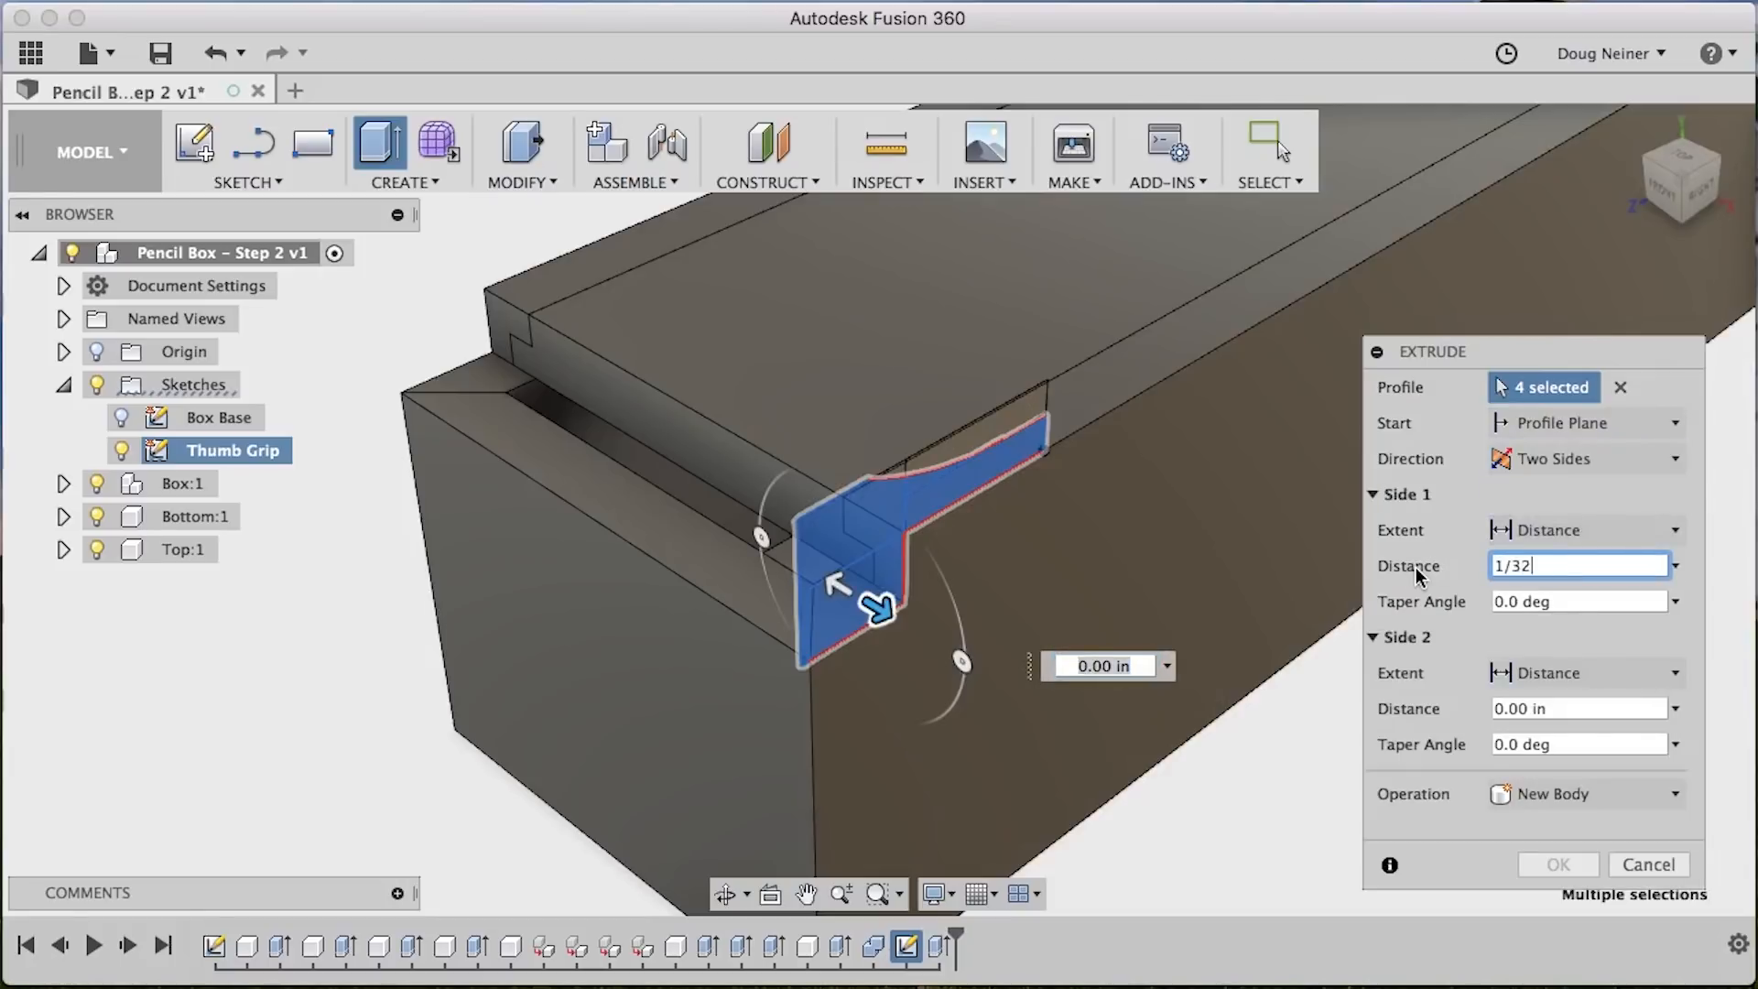
type("/32")
key("Tab")
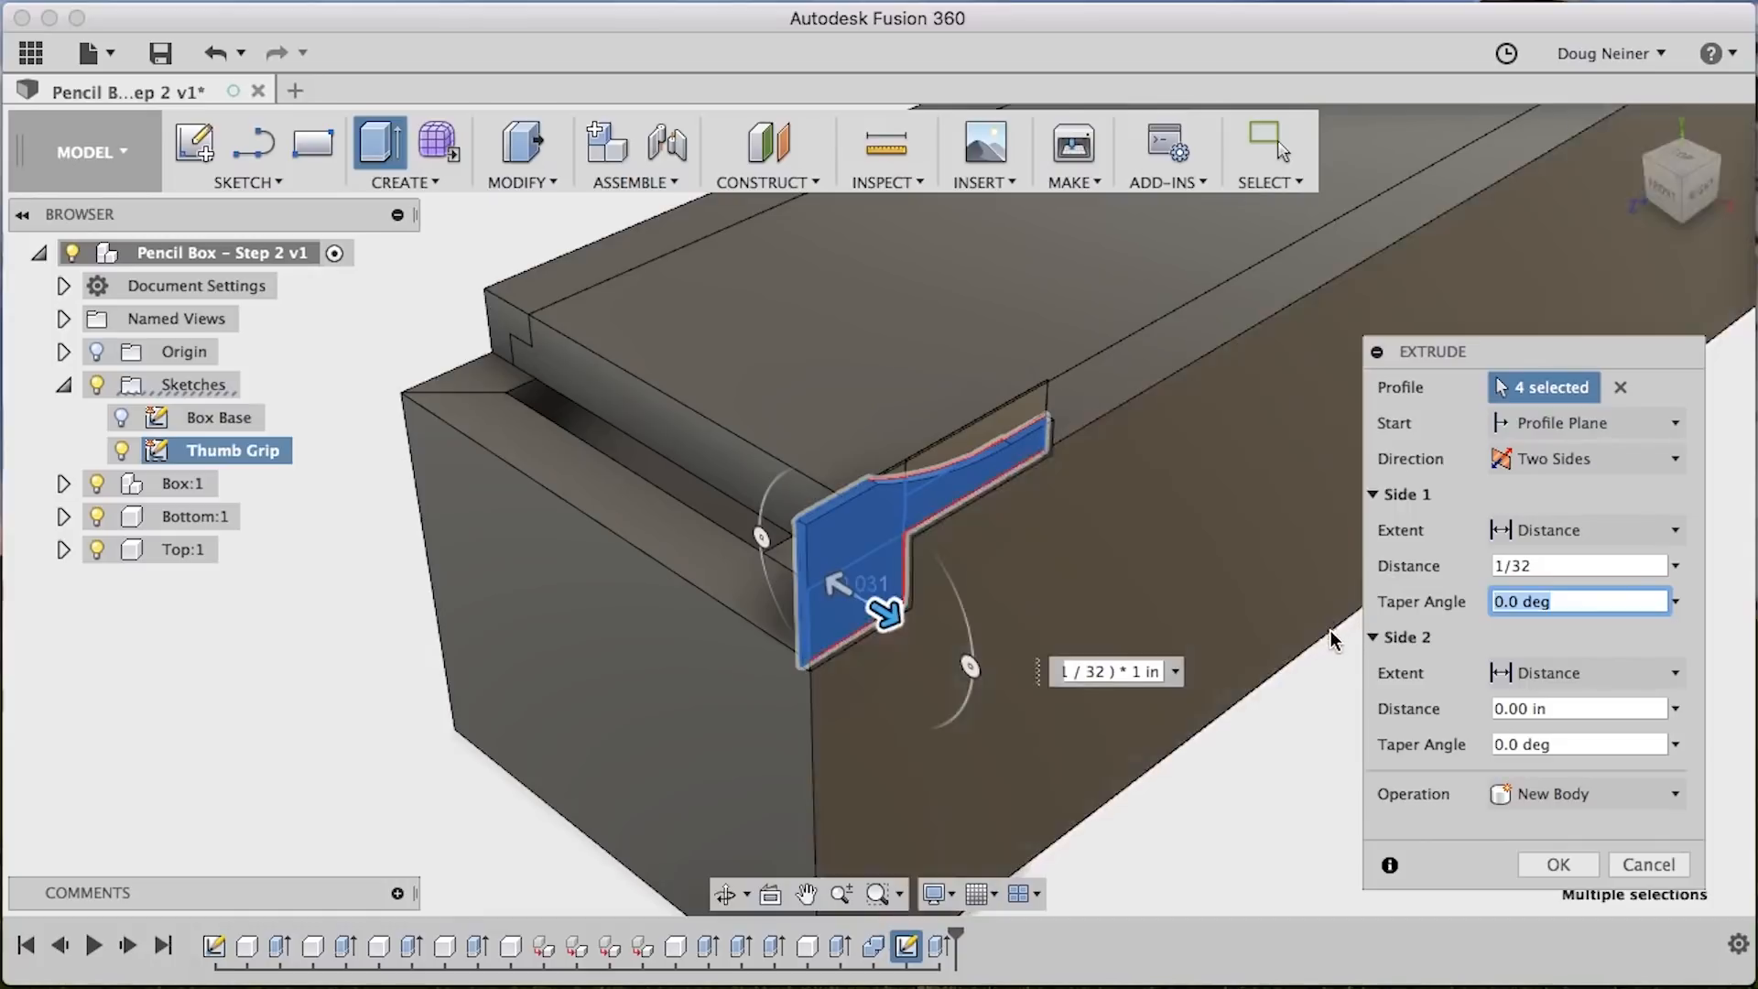
Extend Side 2 of the extrusion to the box's far front corner point with an offset of 1/32 in
left_click(1539, 685)
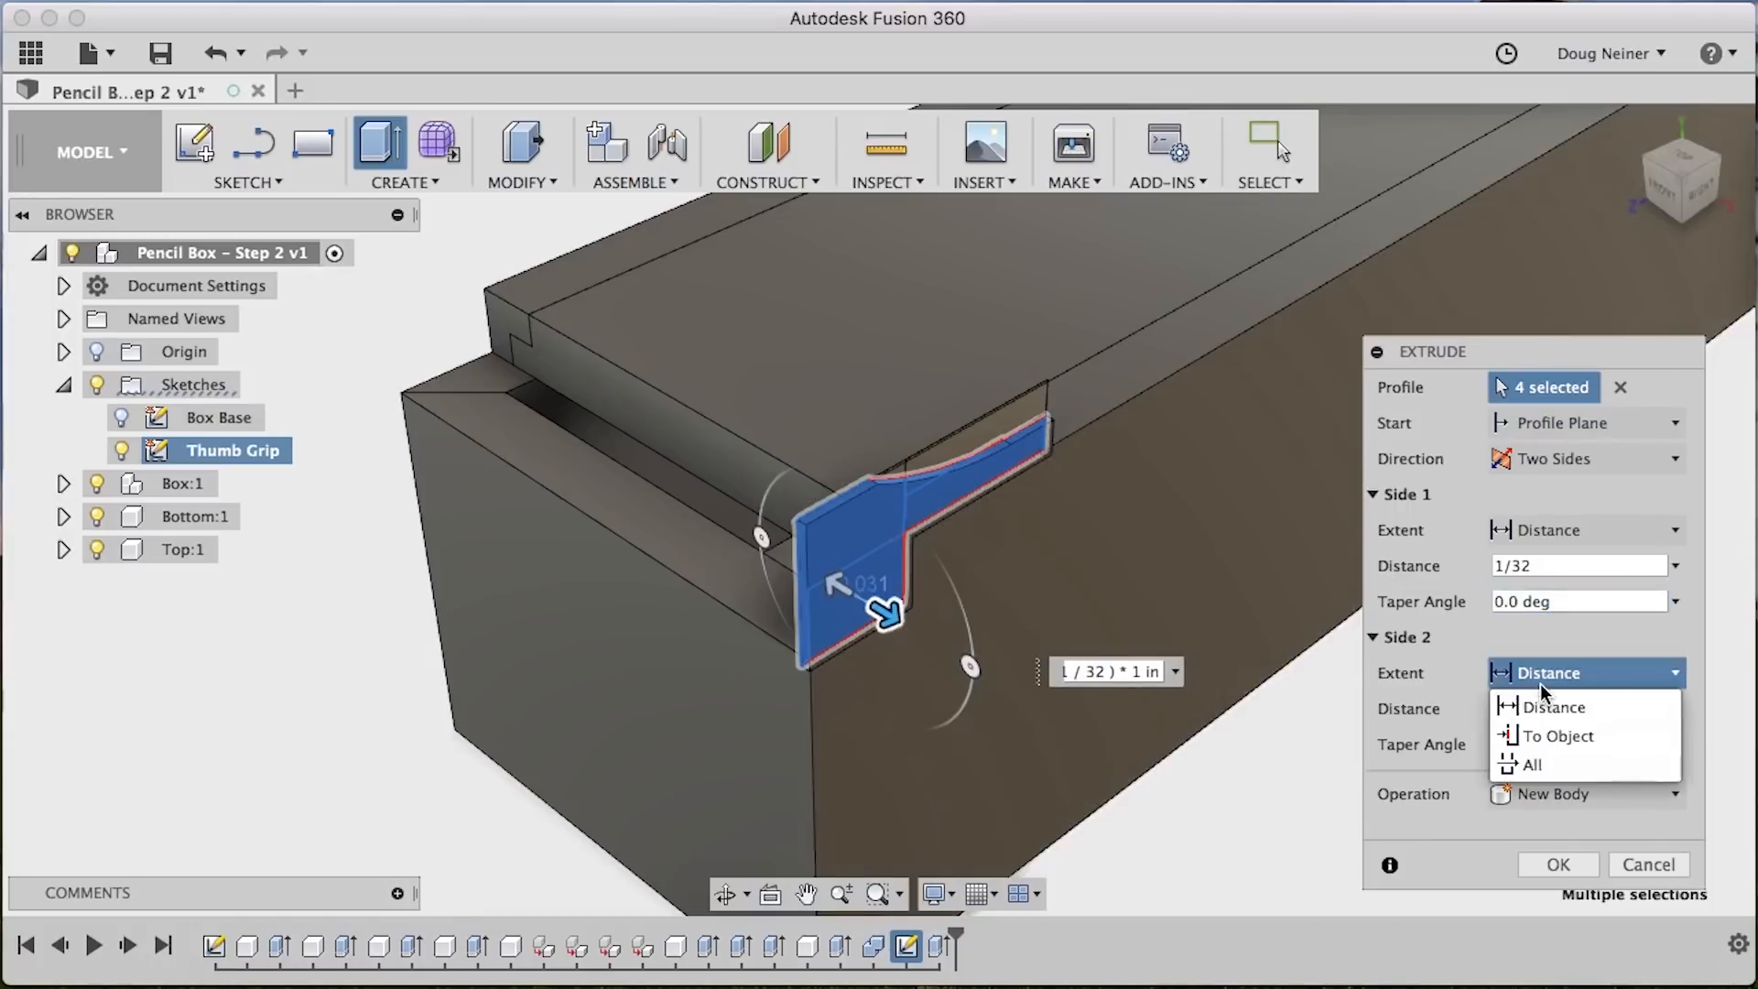
left_click(1544, 738)
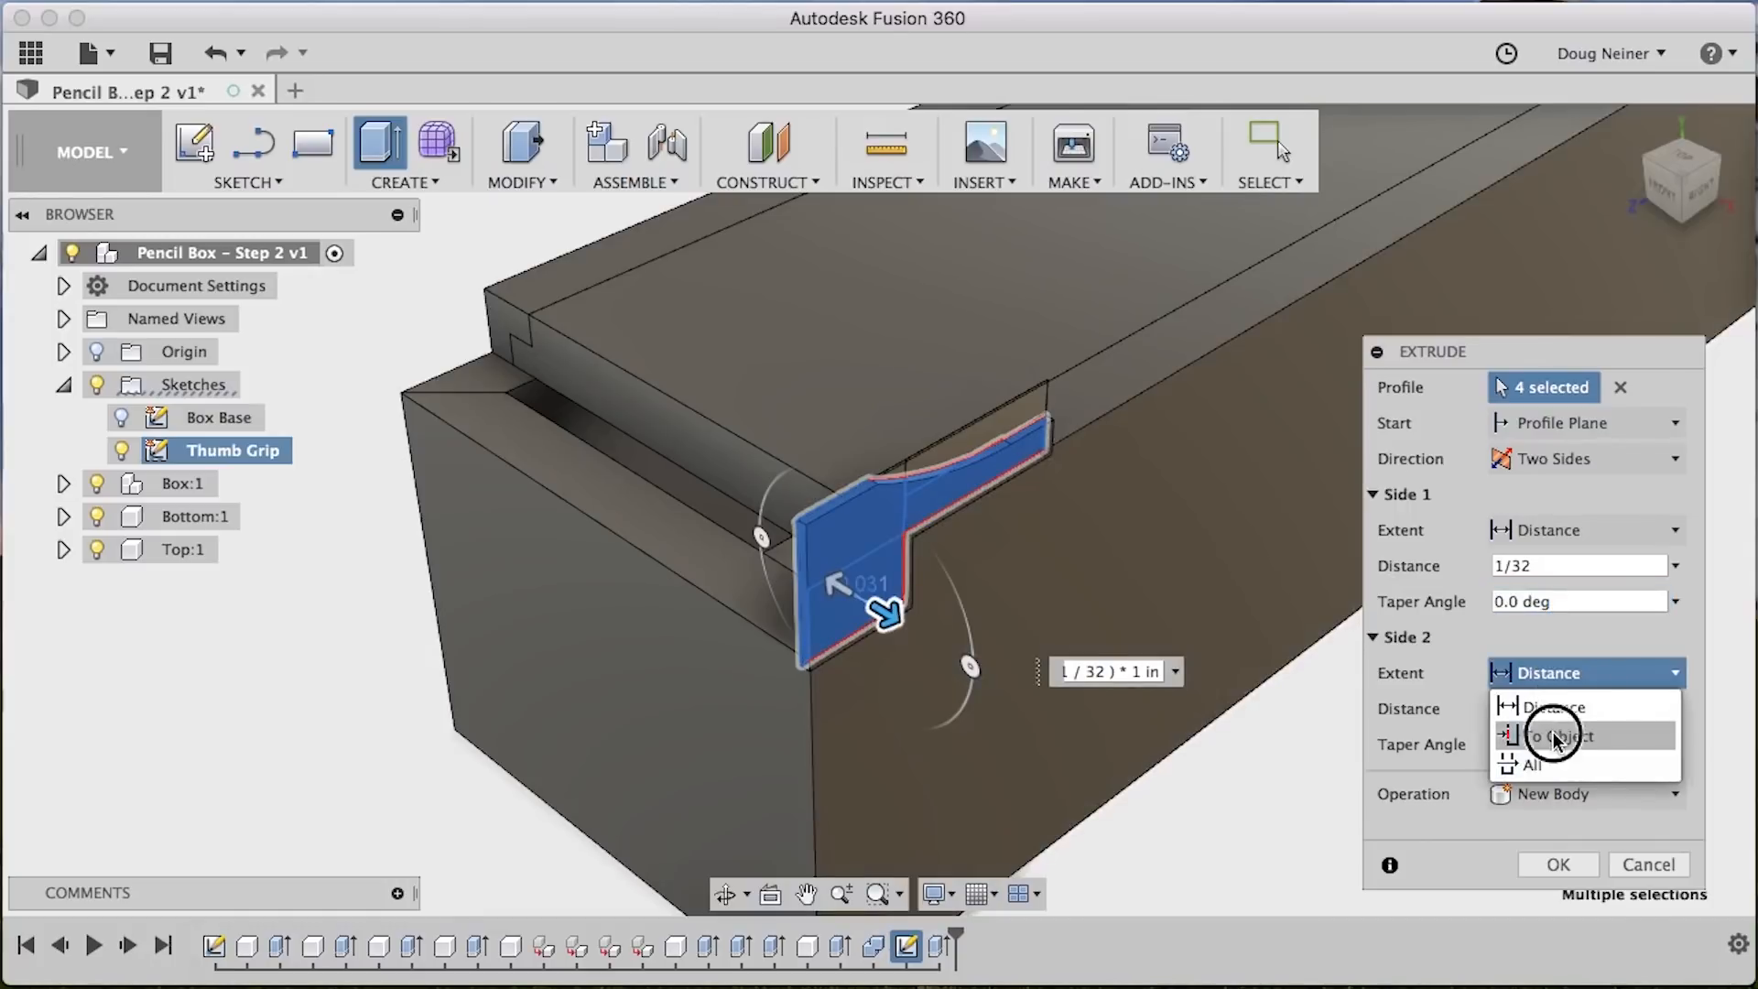
left_click(402, 397)
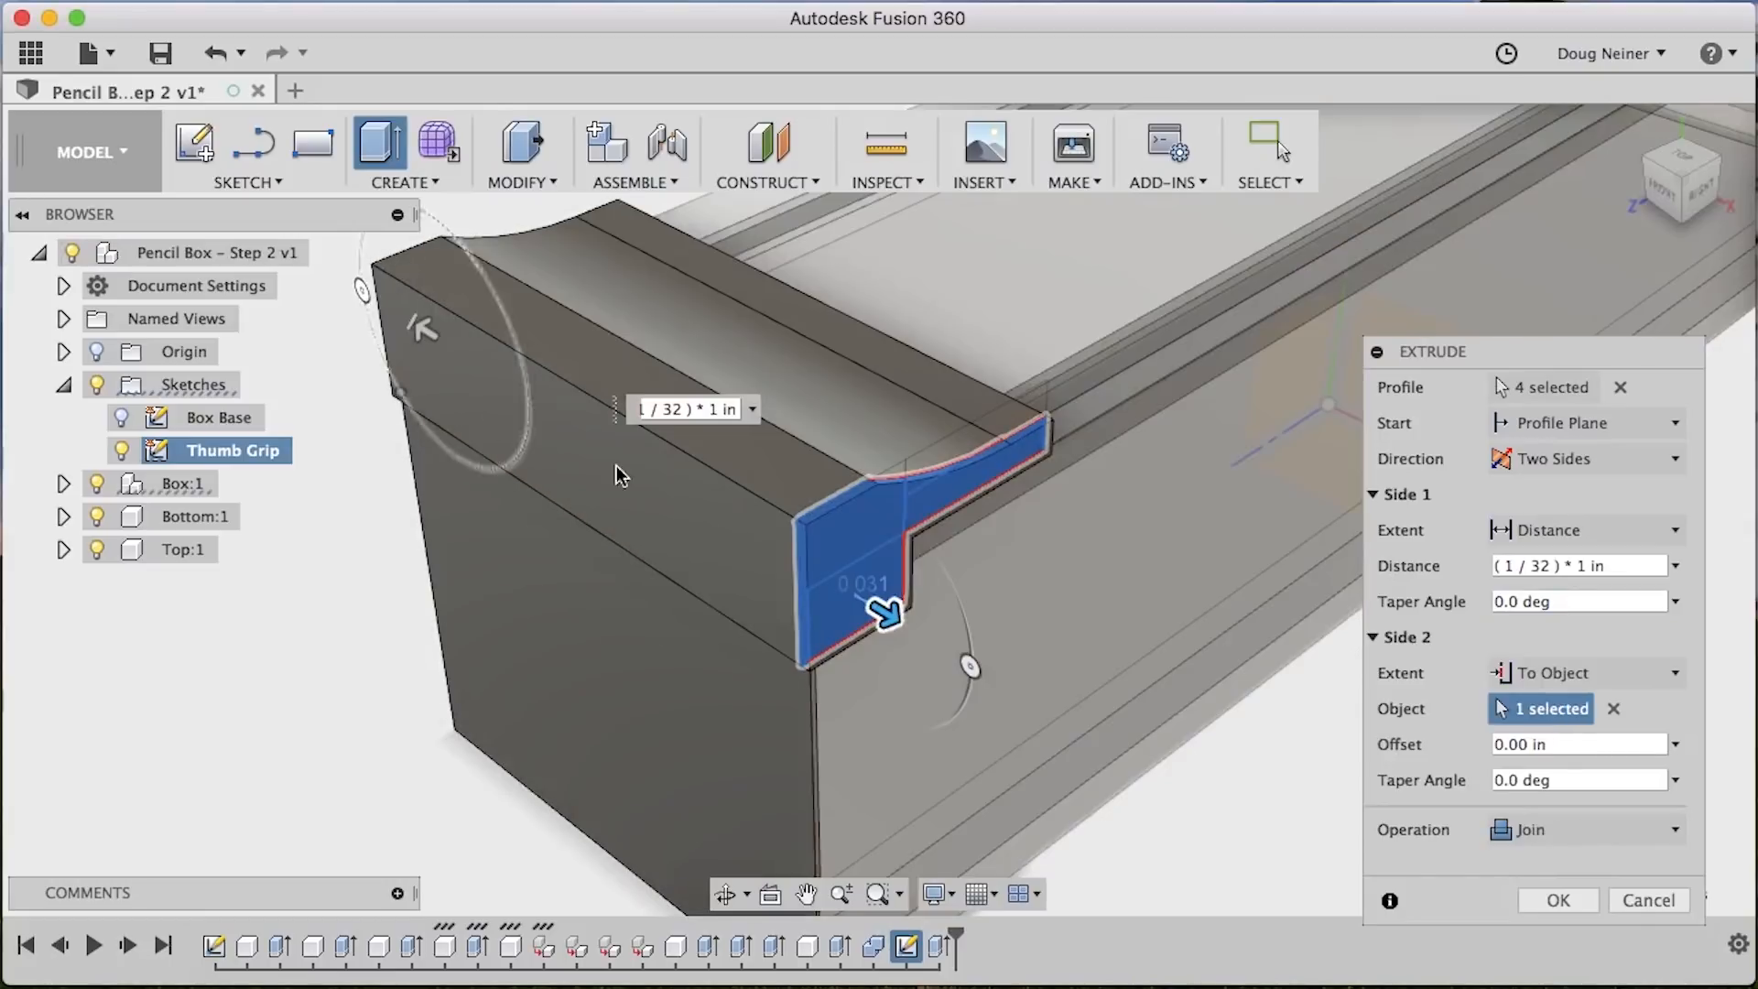
left_click(1582, 745)
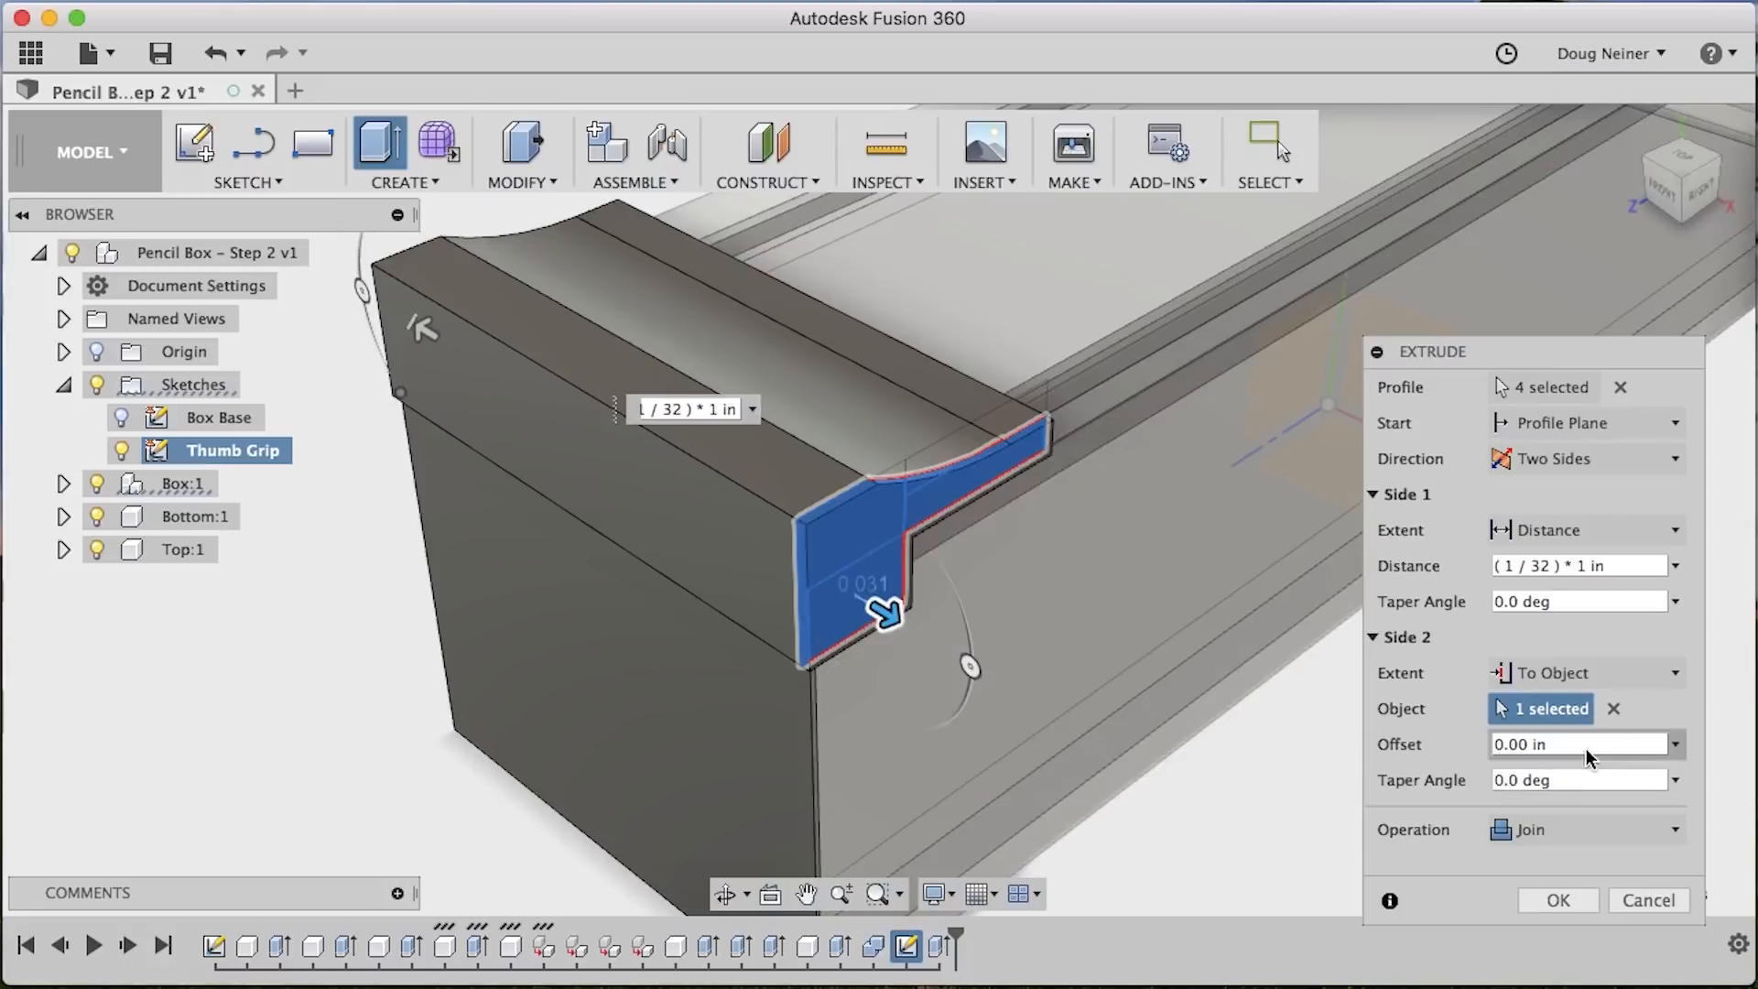
type("1/32")
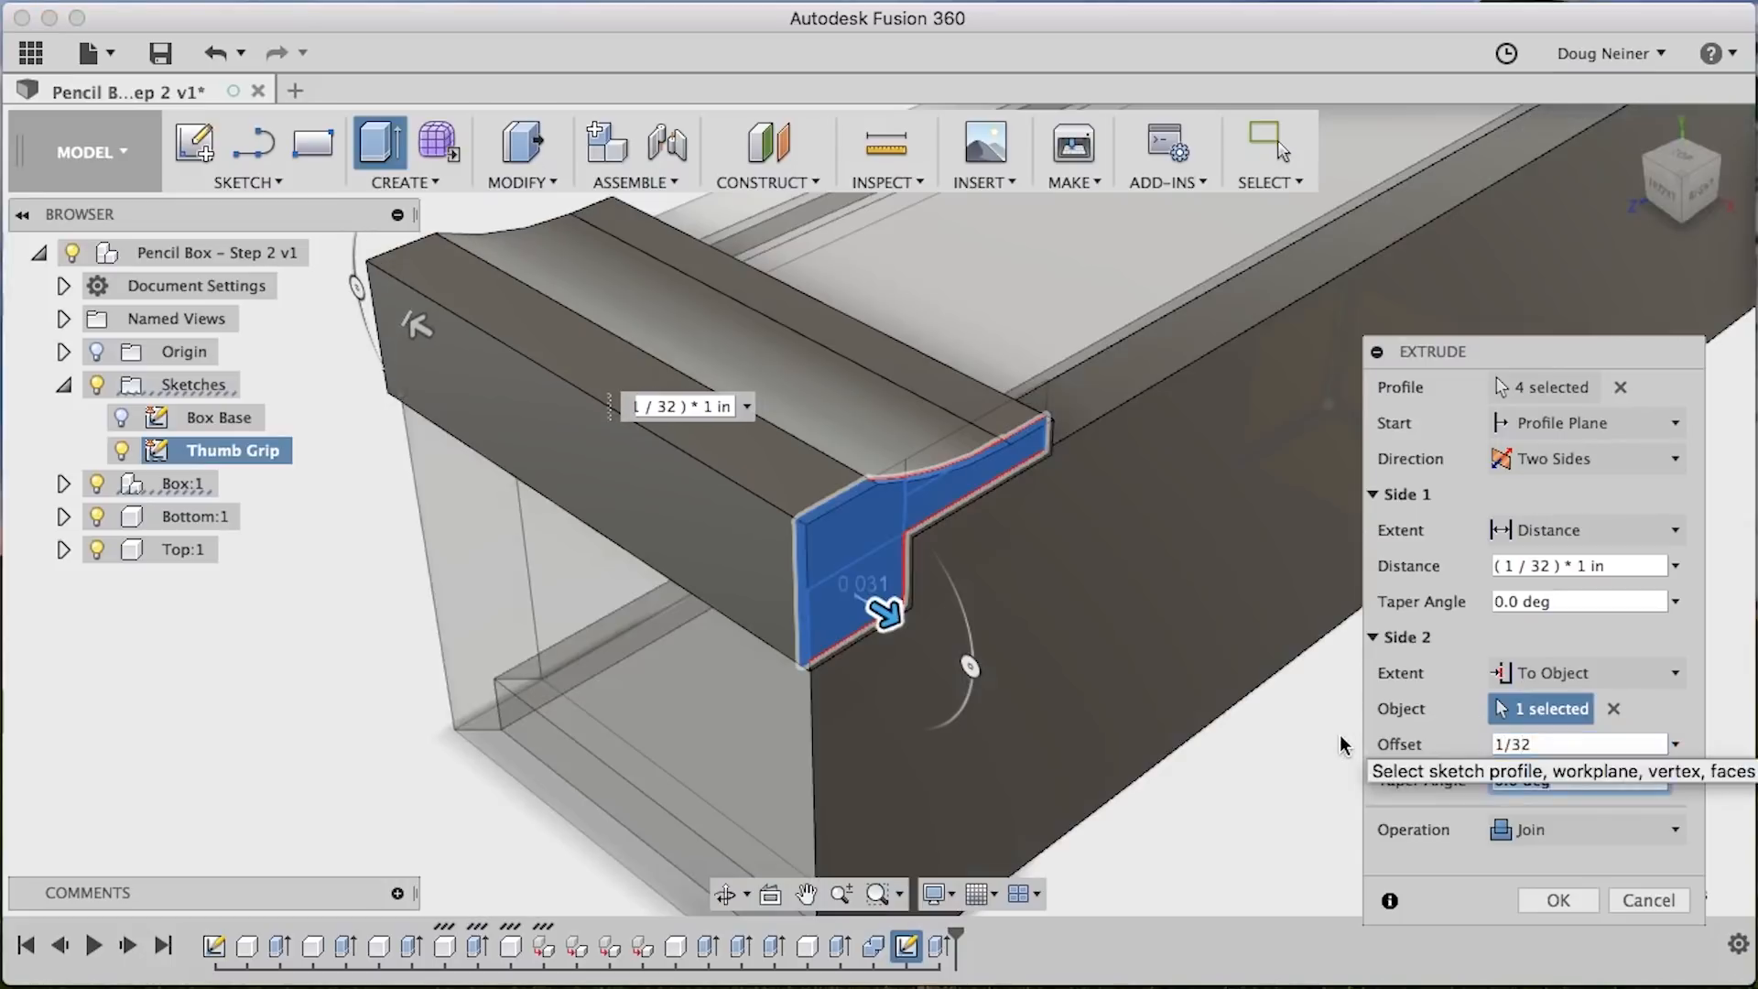
key("Tab")
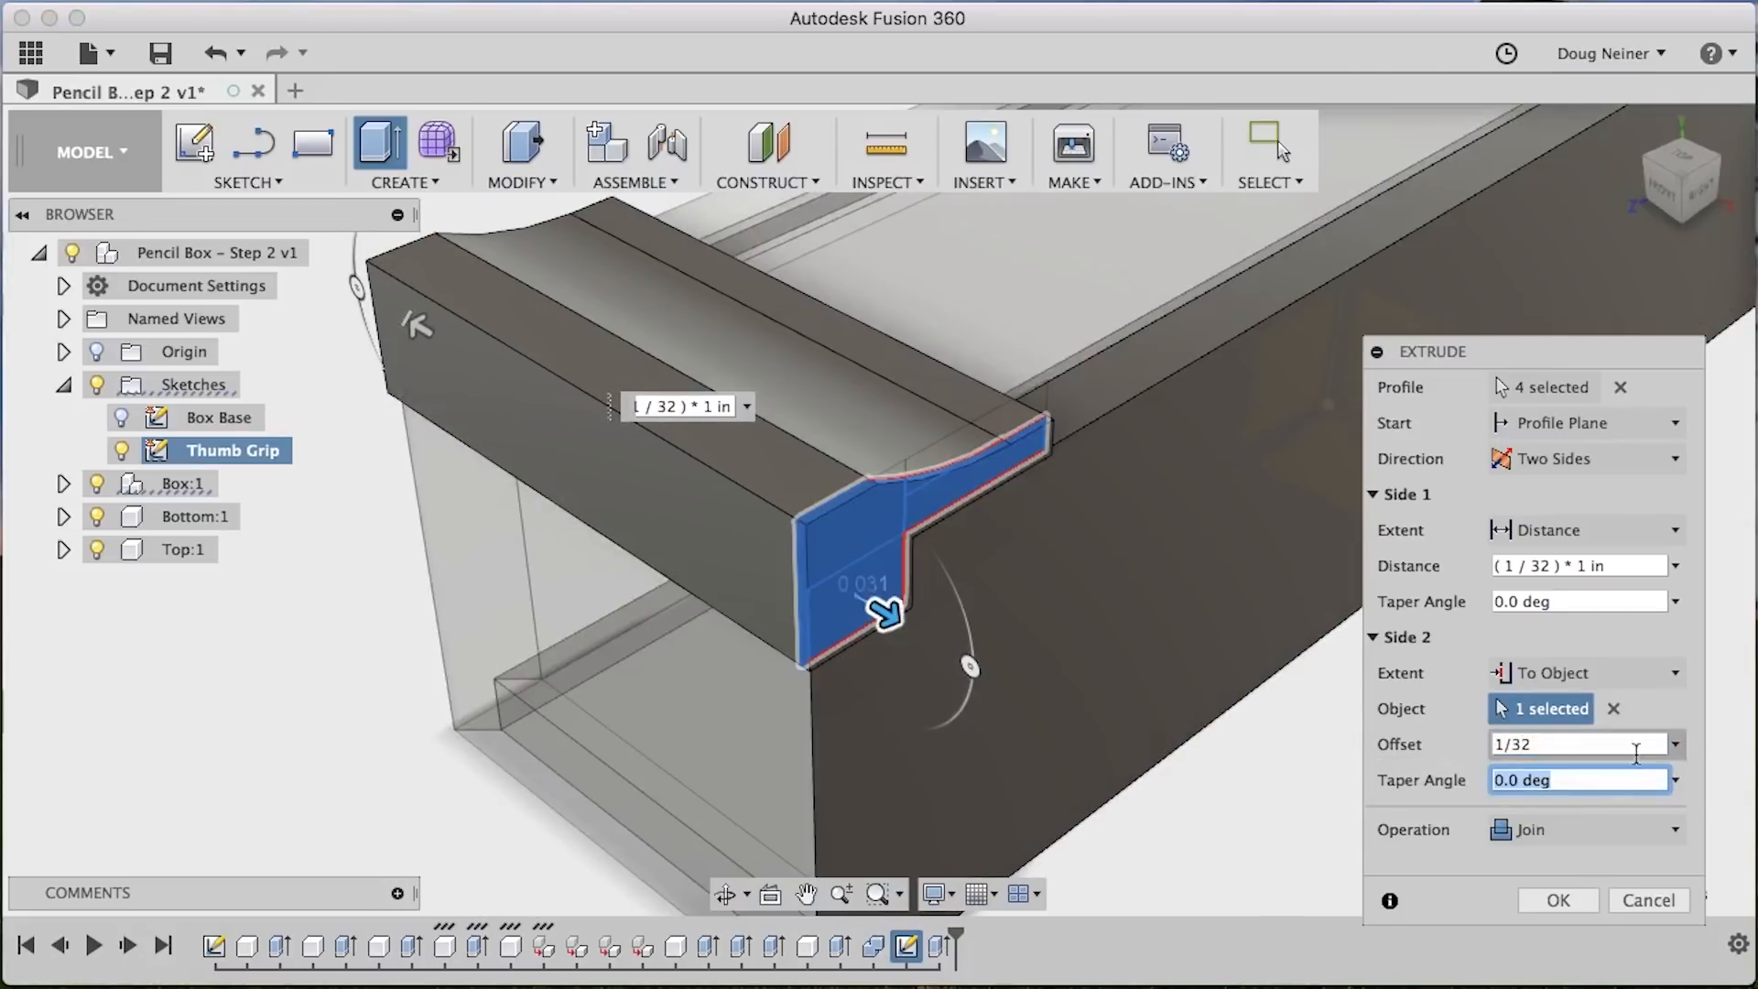
Complete the extrusion as a new component and hide the Thumb Grip sketch
left_click(1516, 829)
left_click(1602, 967)
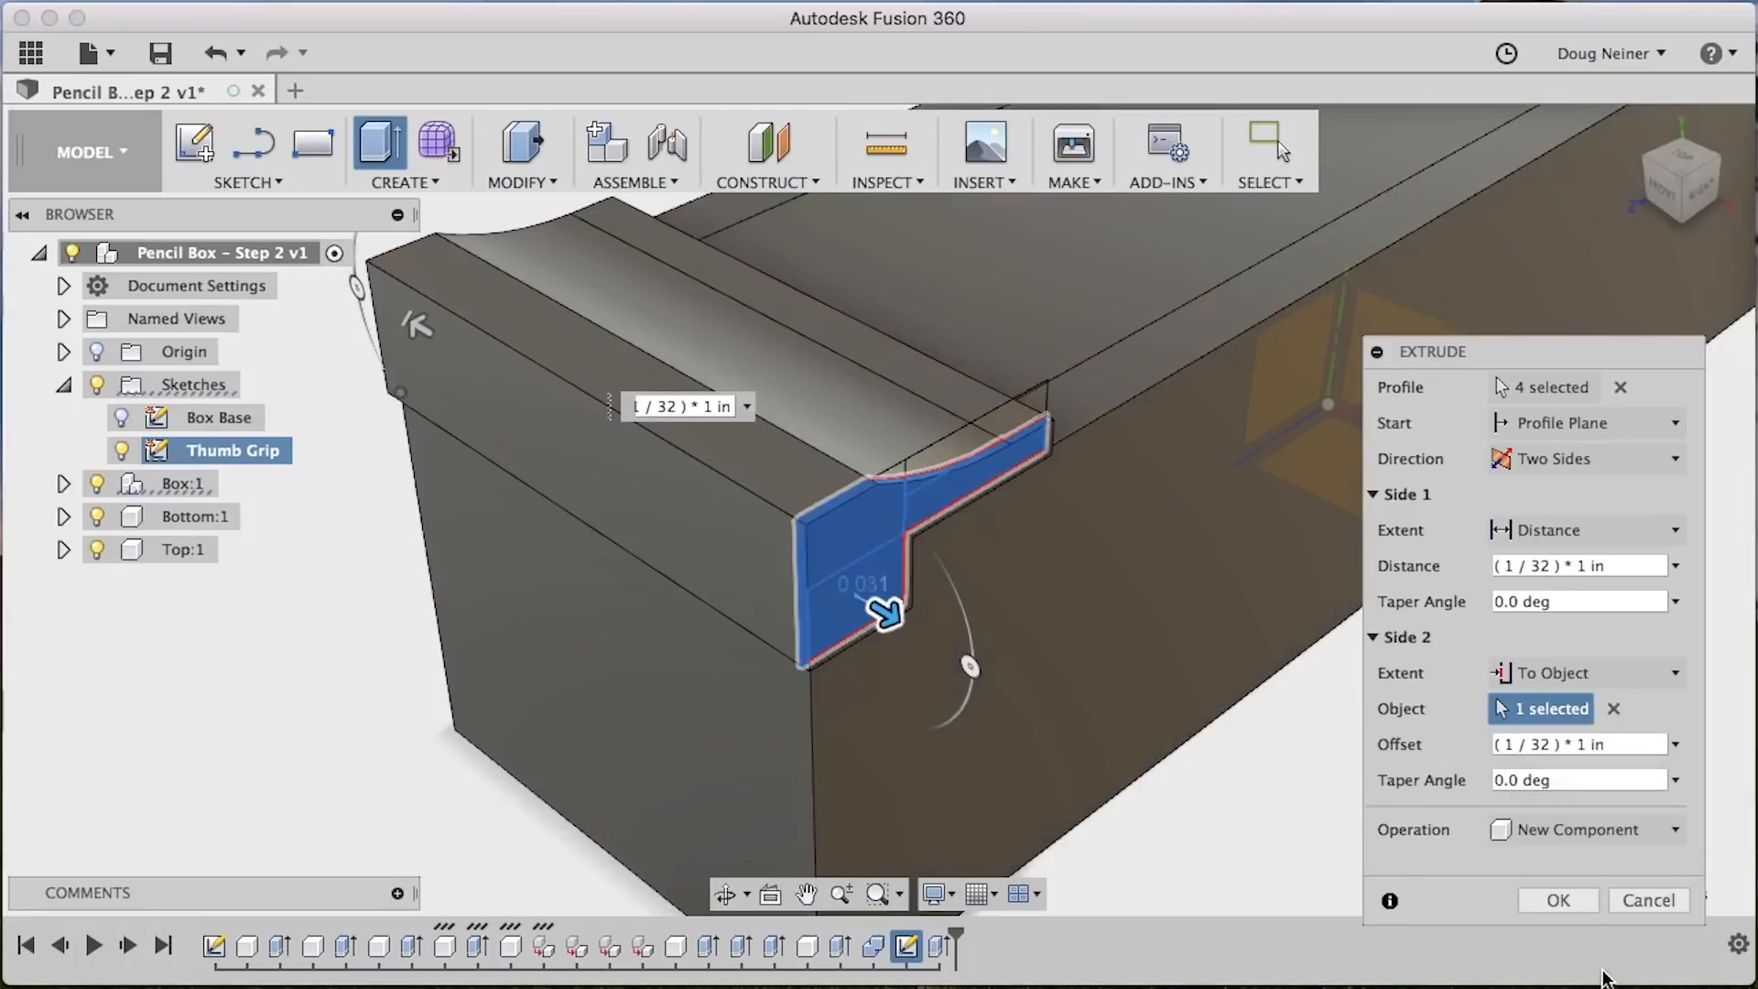
left_click(1559, 901)
left_click(122, 450)
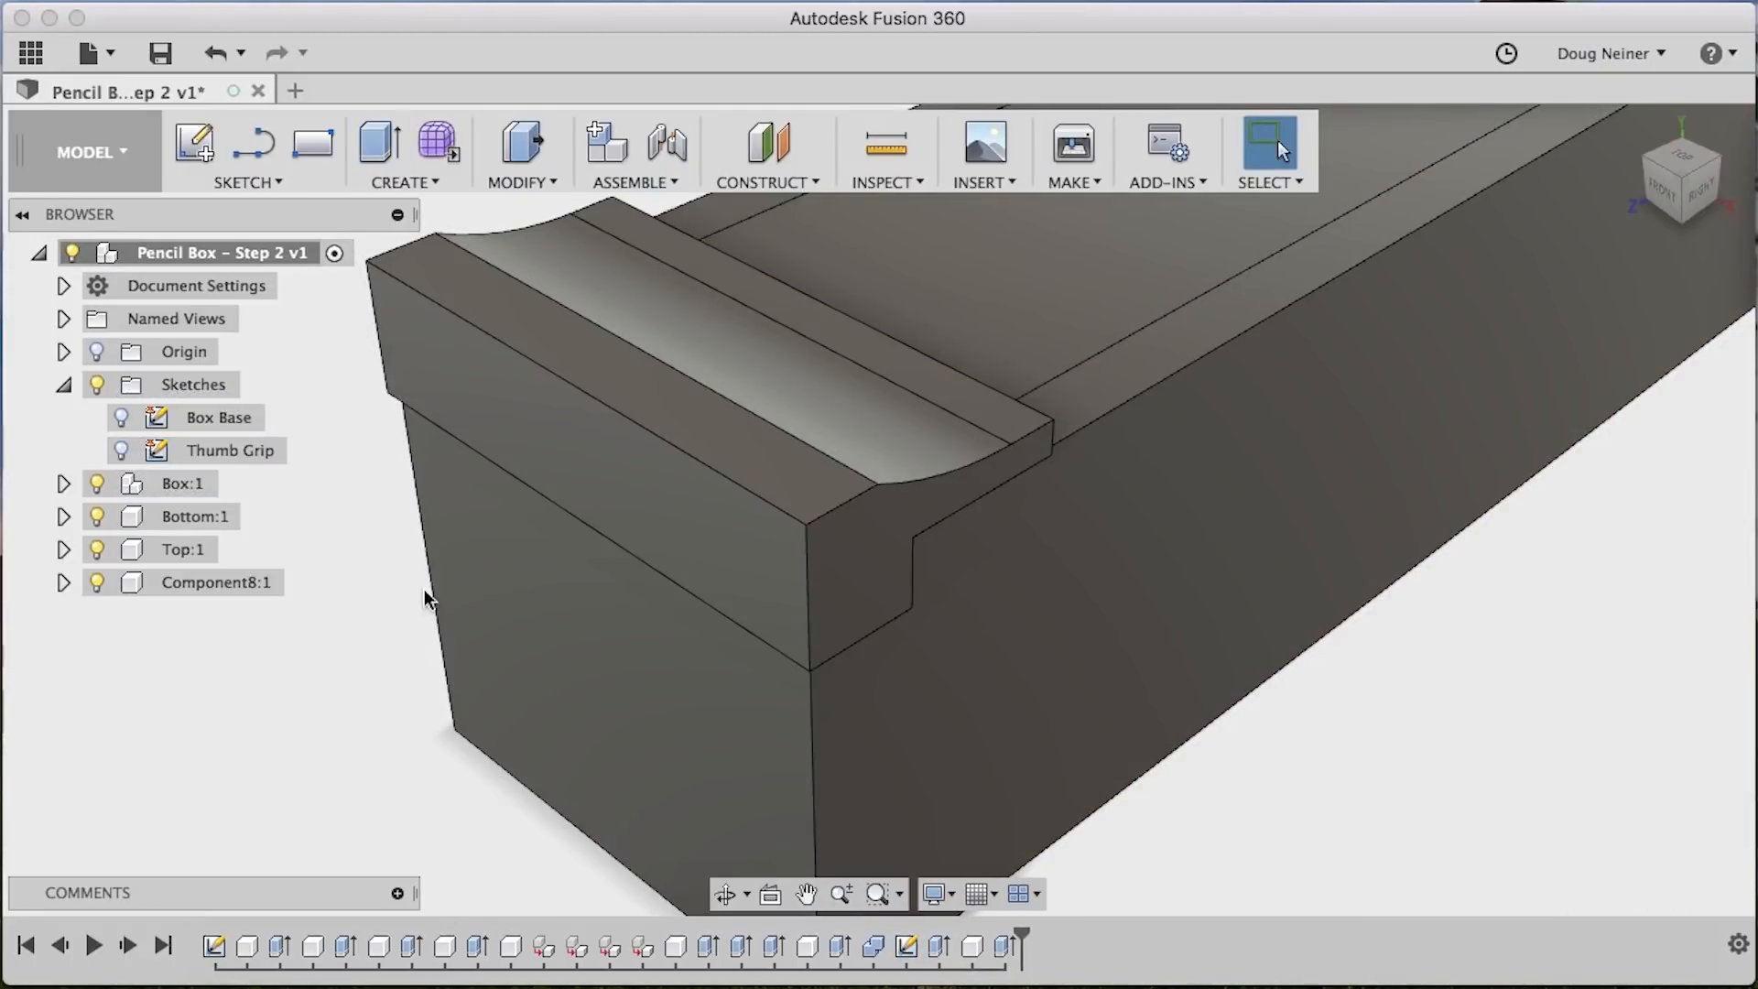
Rename the newly extruded component as Thumb Grip
left_click(202, 583)
double_click(200, 584)
type("Thumb Grip")
key("Return")
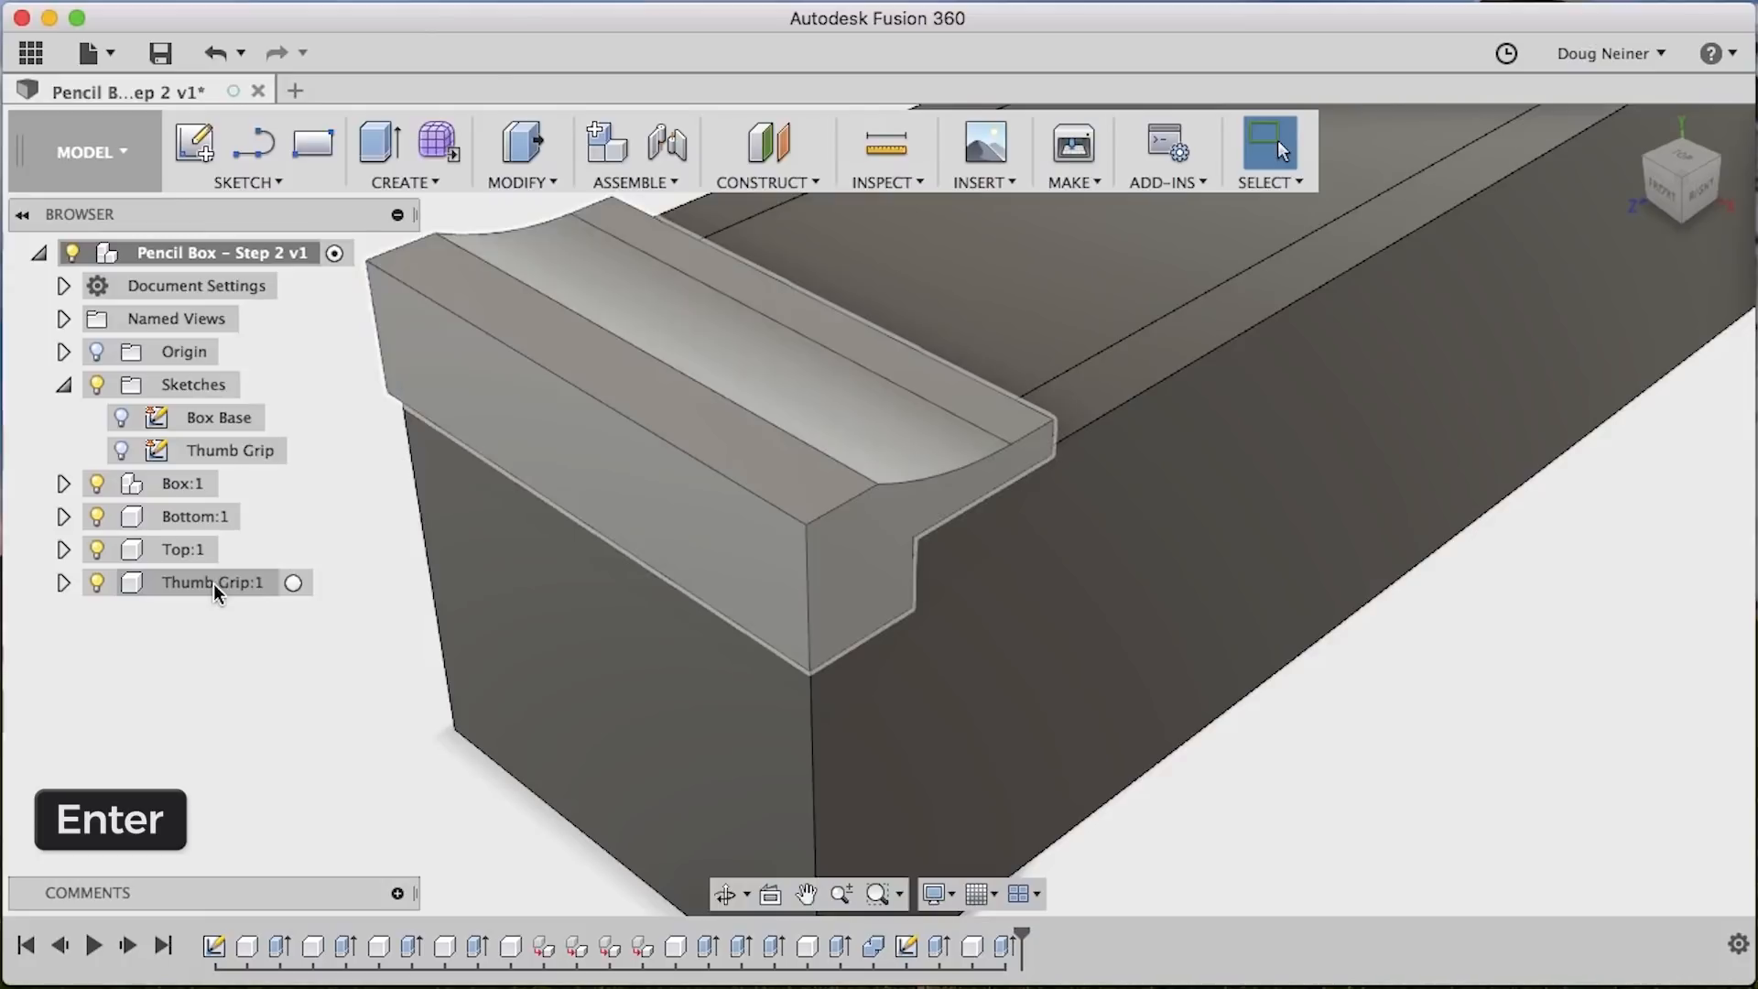
Isolate the Thumb Grip component and fillet the two vertical corner edges of its thin lip with a 0.5 in radius
right_click(212, 584)
left_click(307, 715)
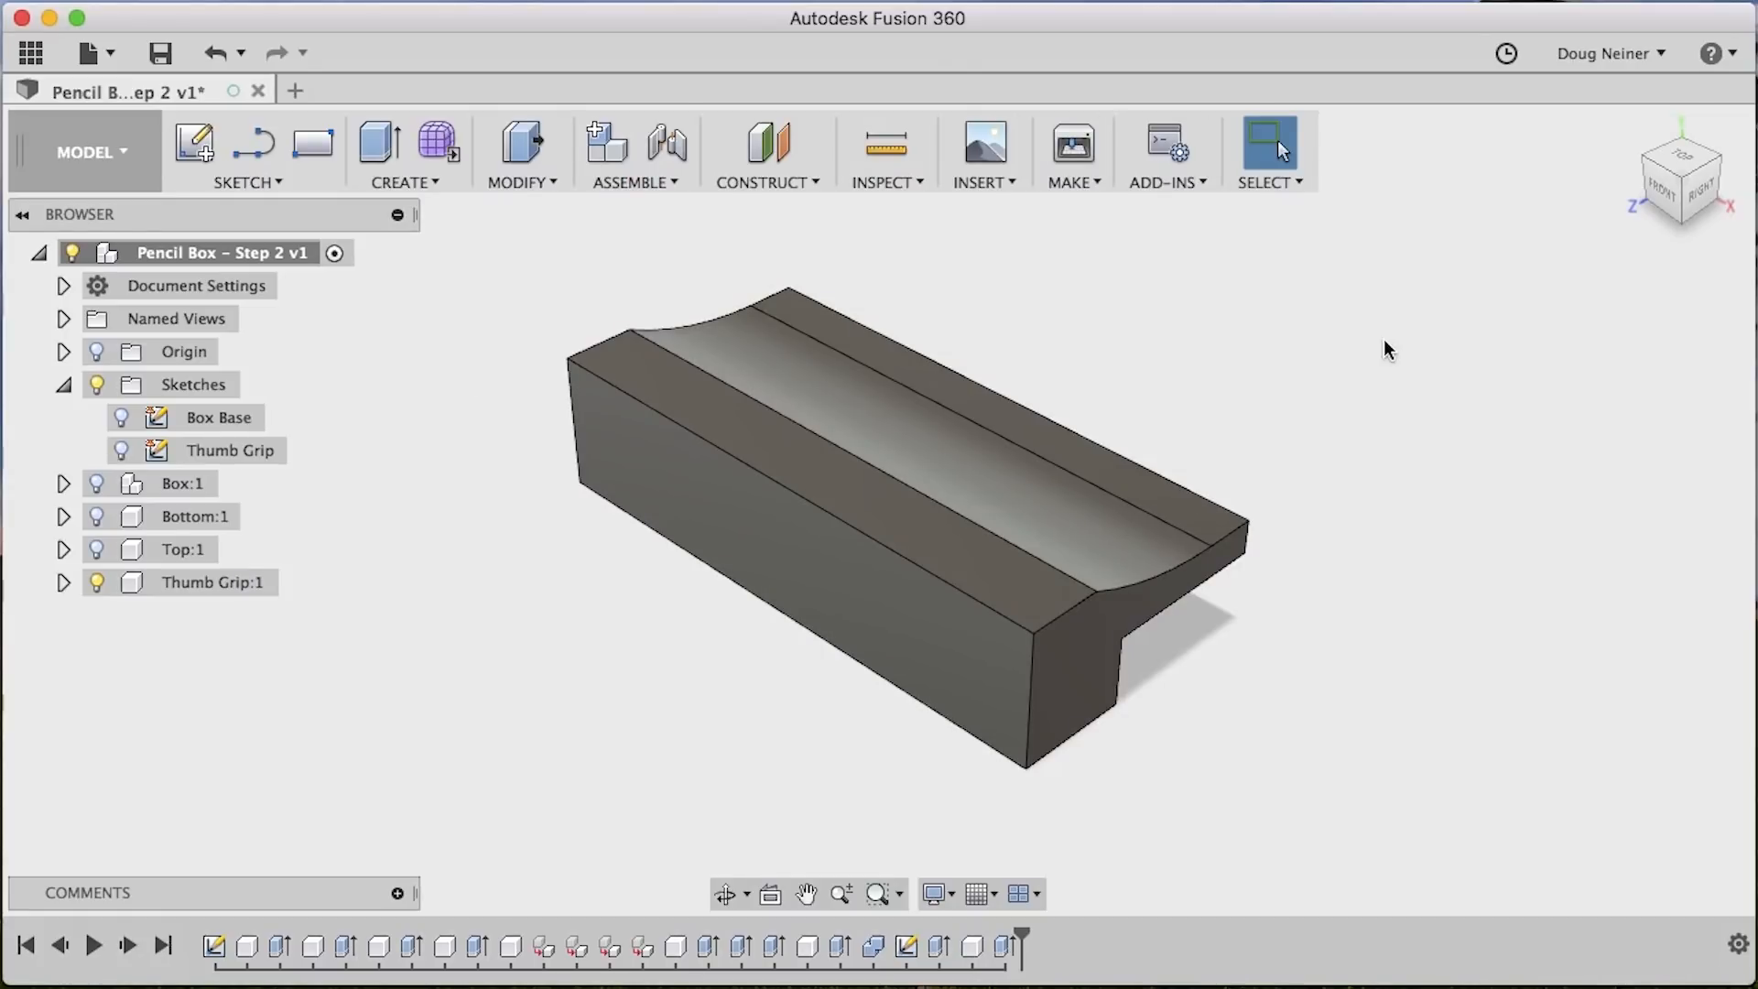
left_click(508, 188)
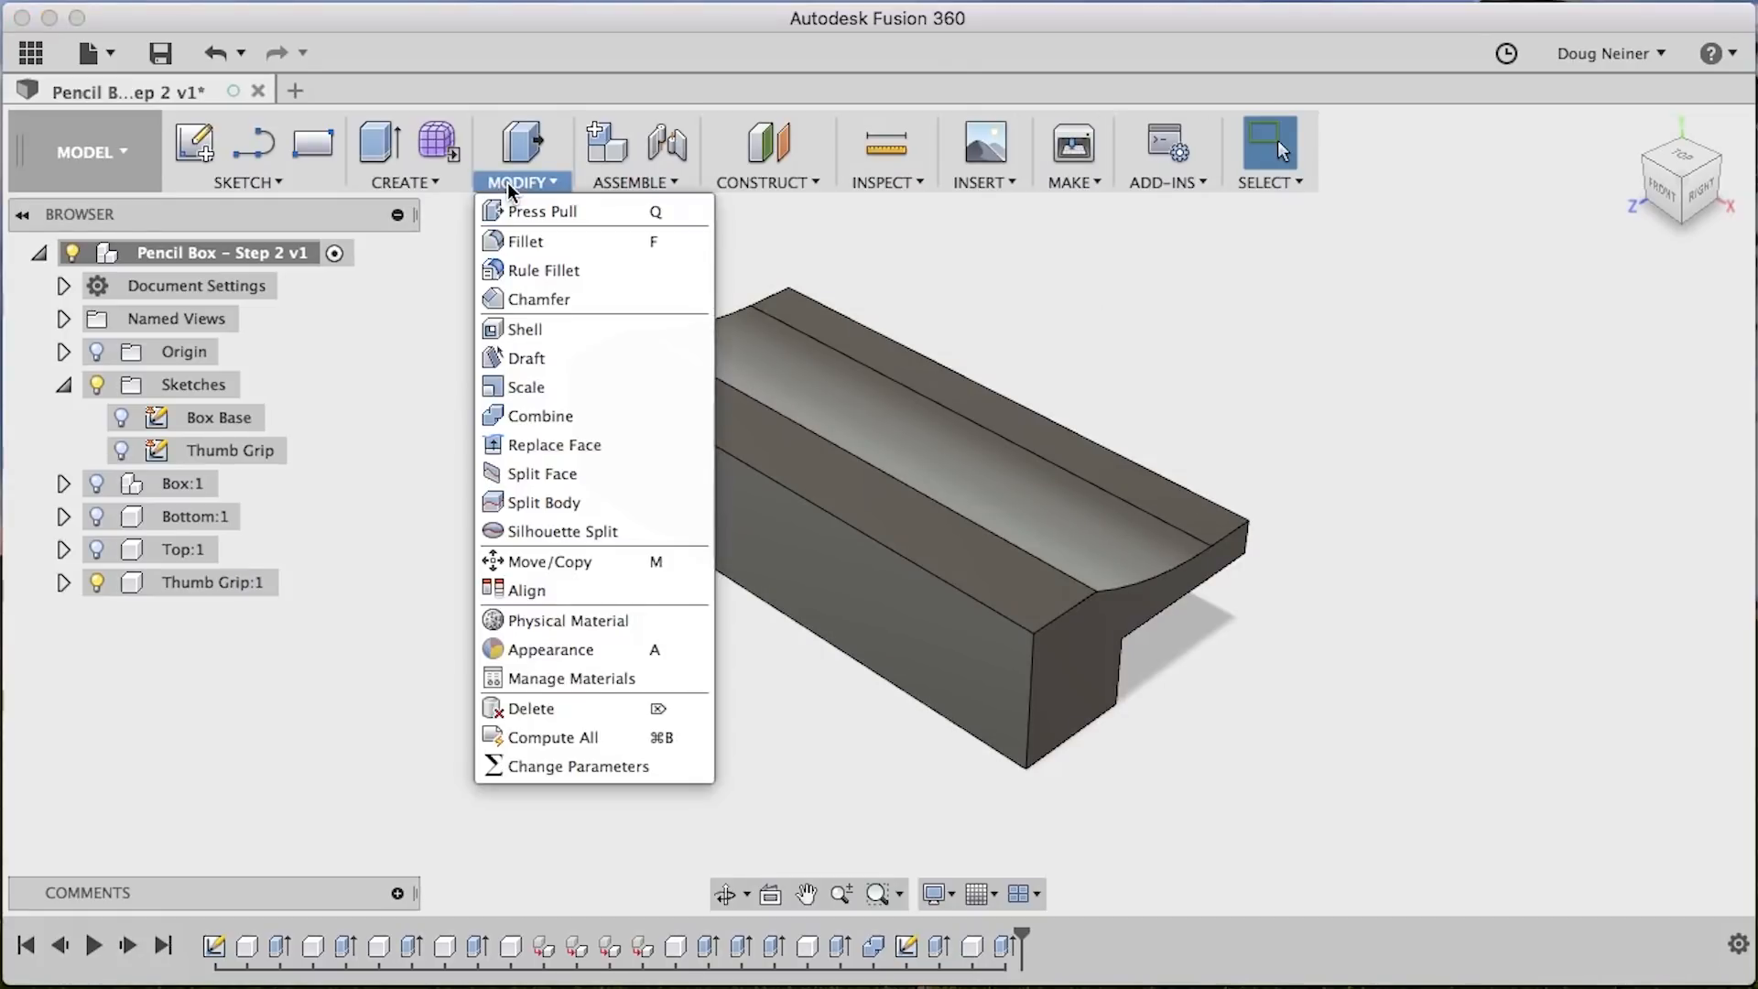
left_click(518, 244)
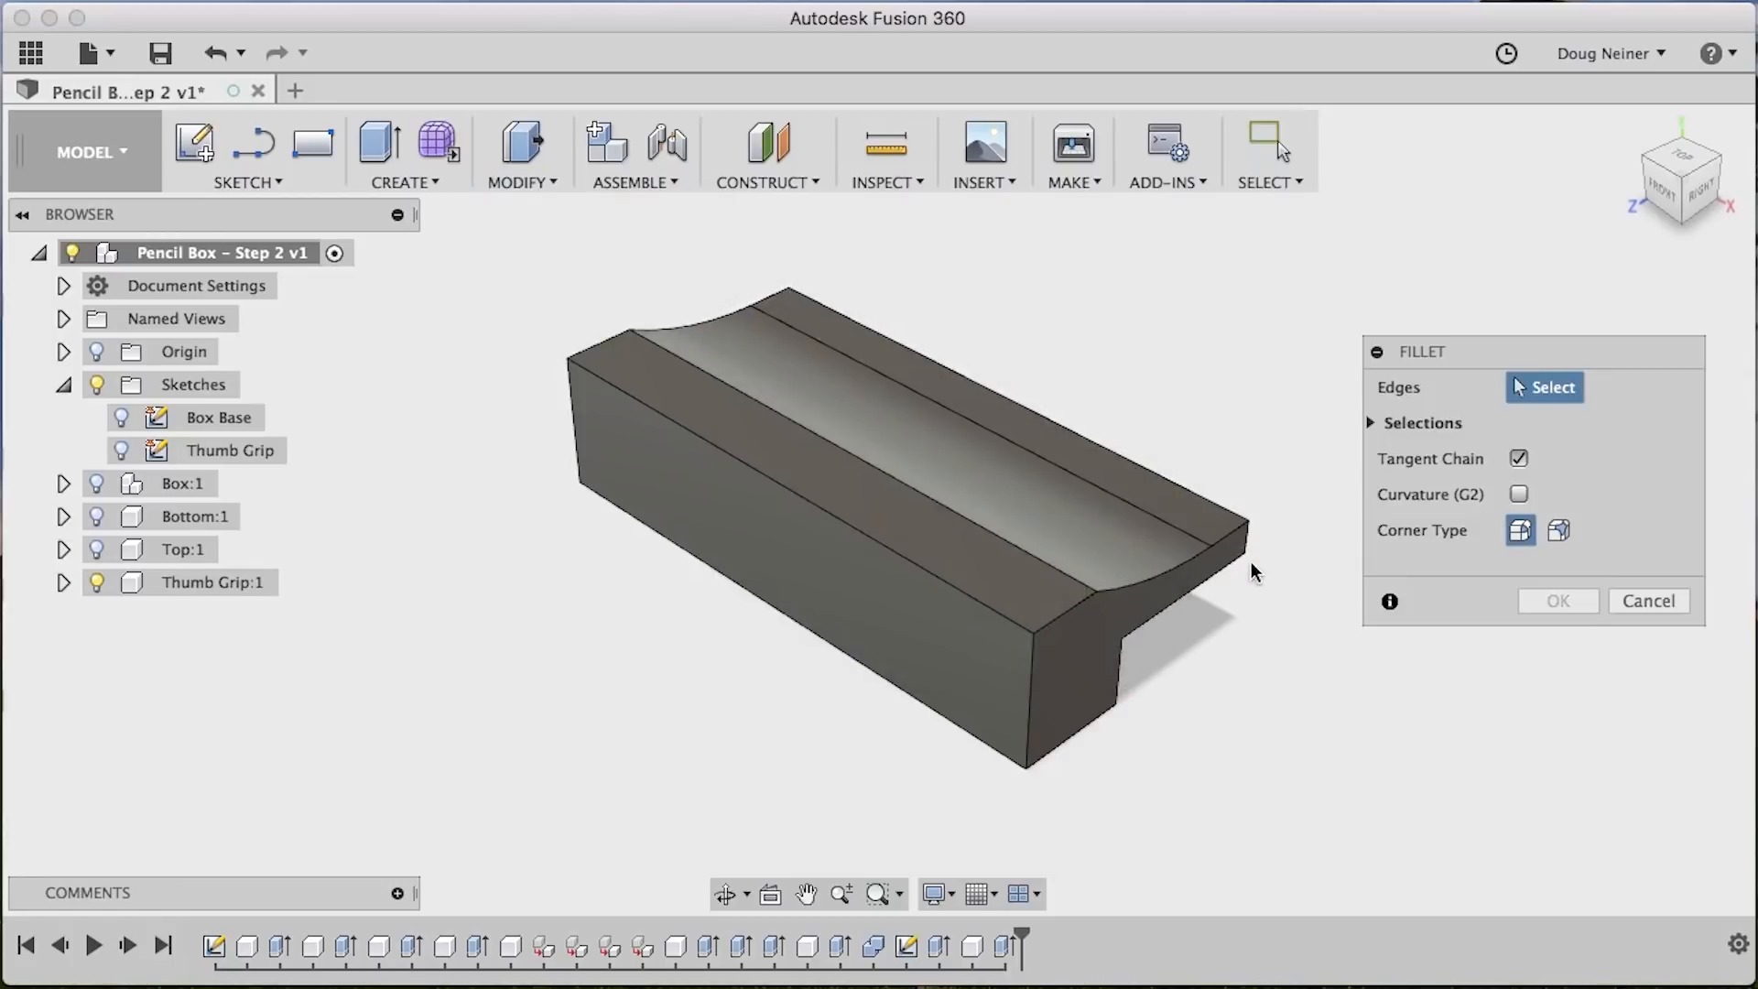
left_click(789, 306)
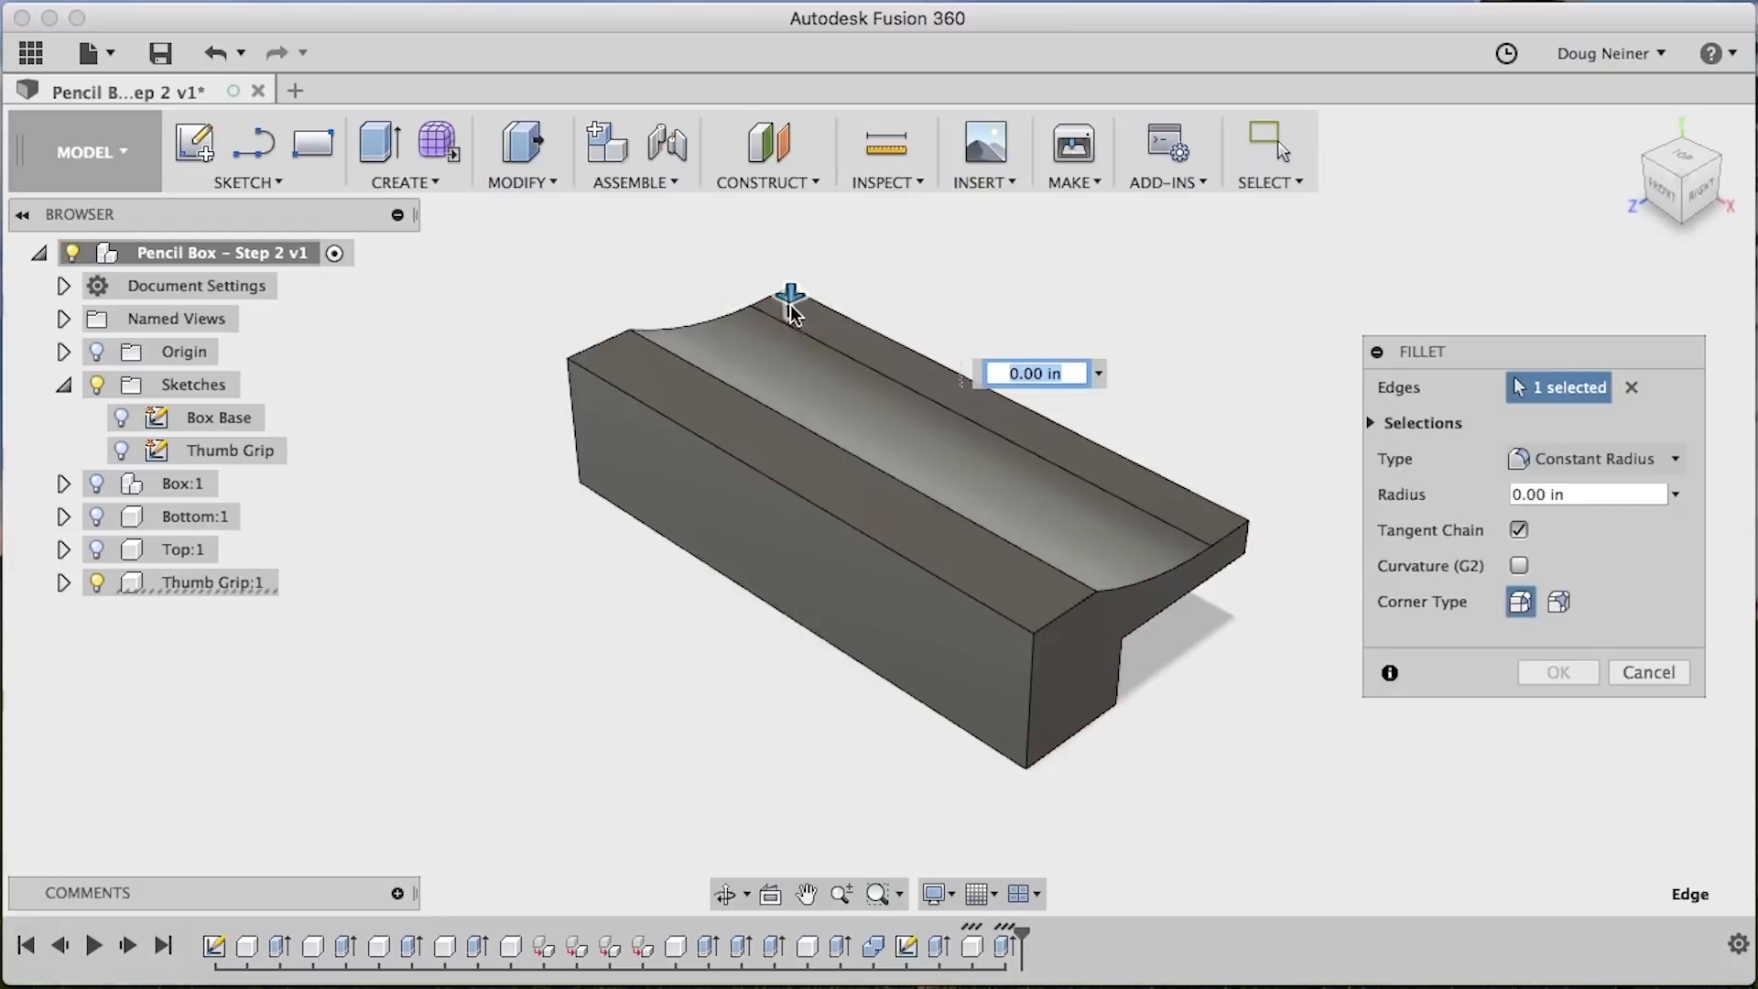
left_click(1248, 542)
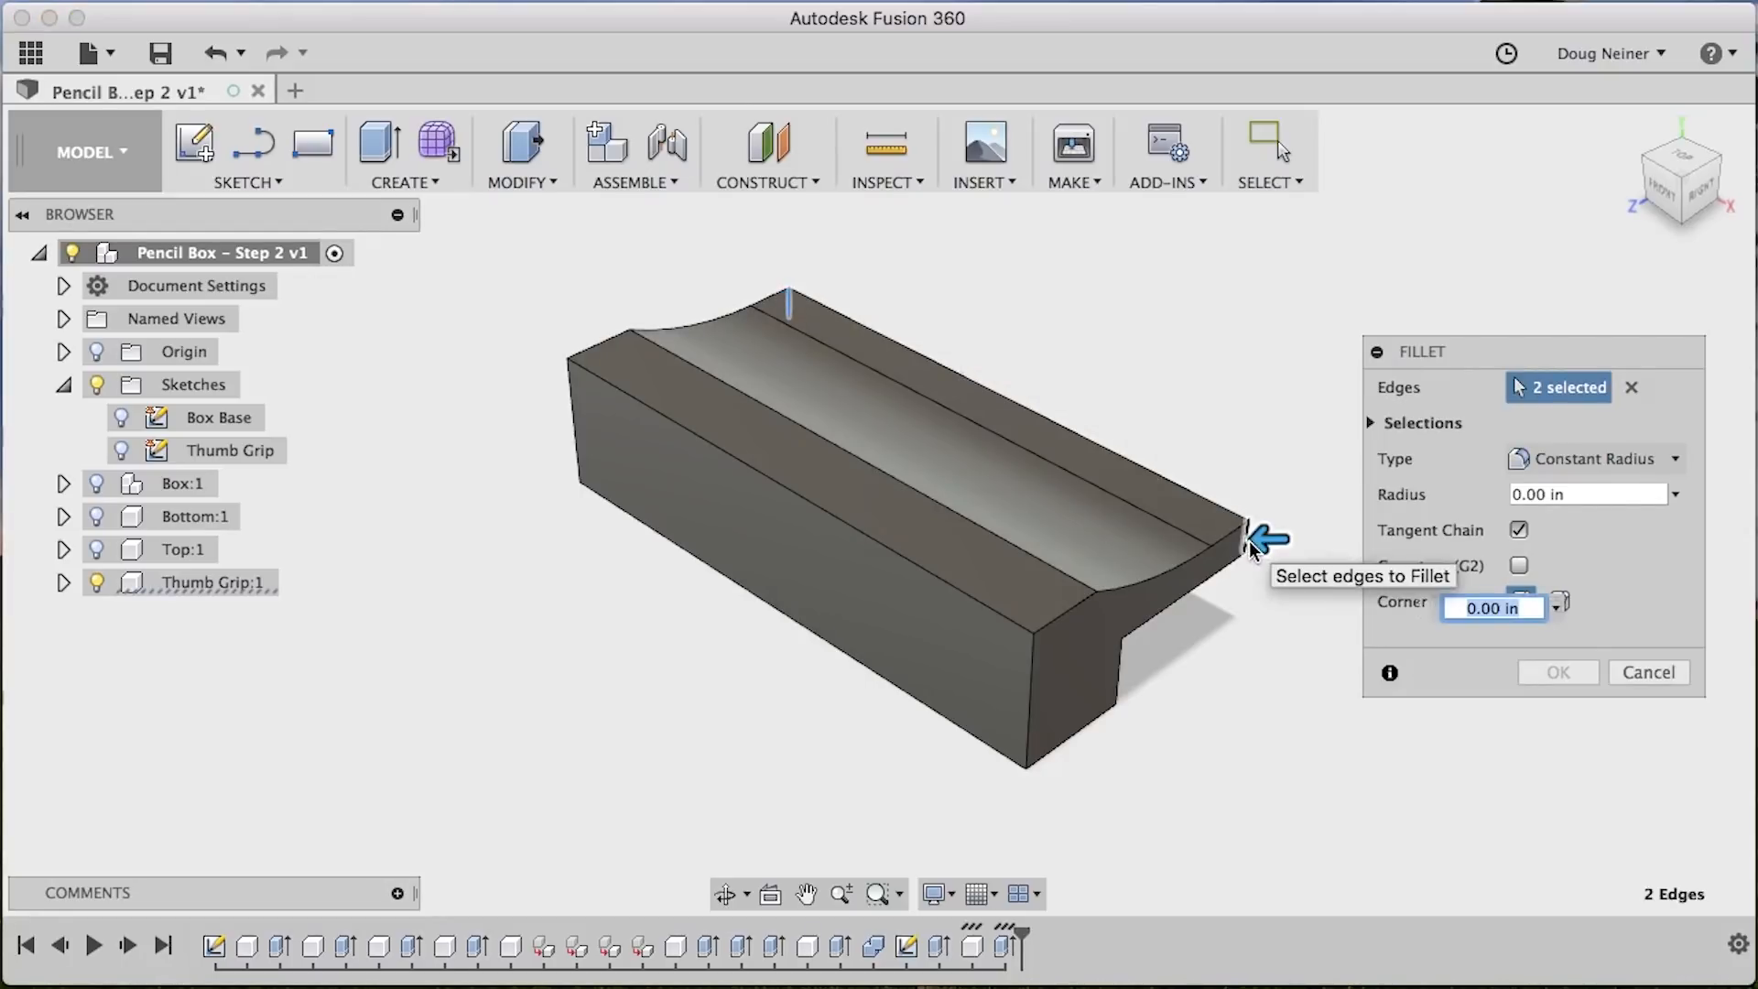
left_click_drag(1228, 539, 1190, 538)
type(".5")
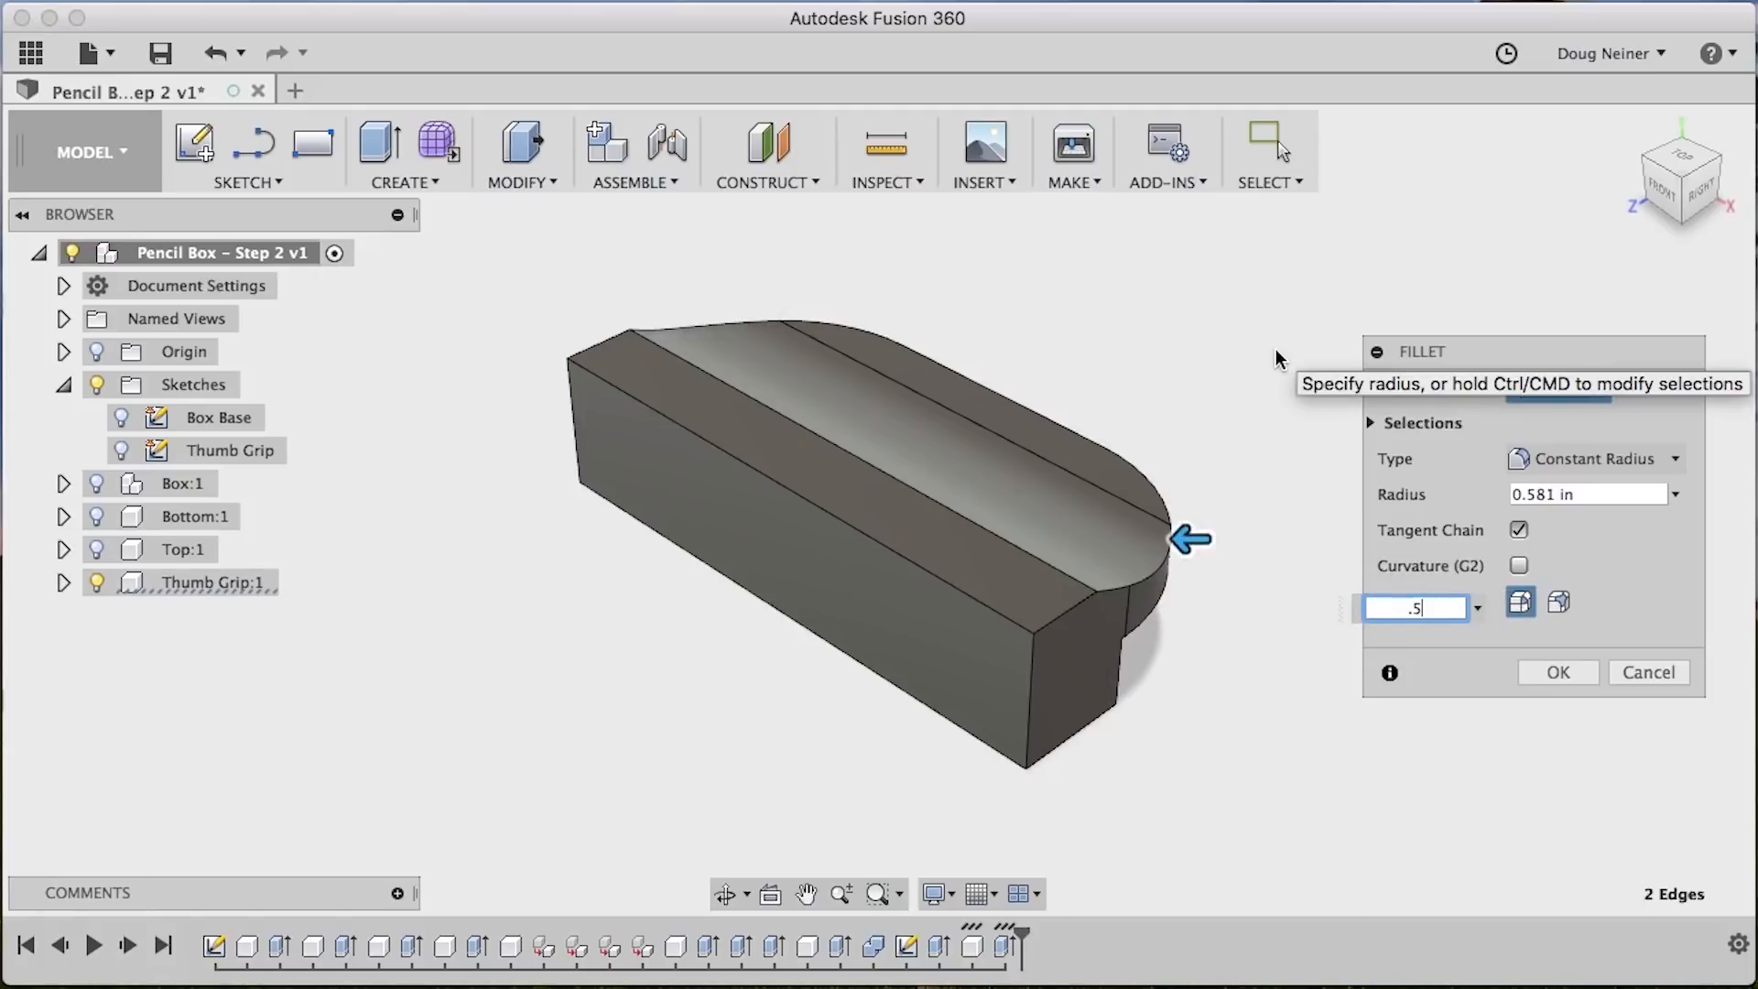
key("Return")
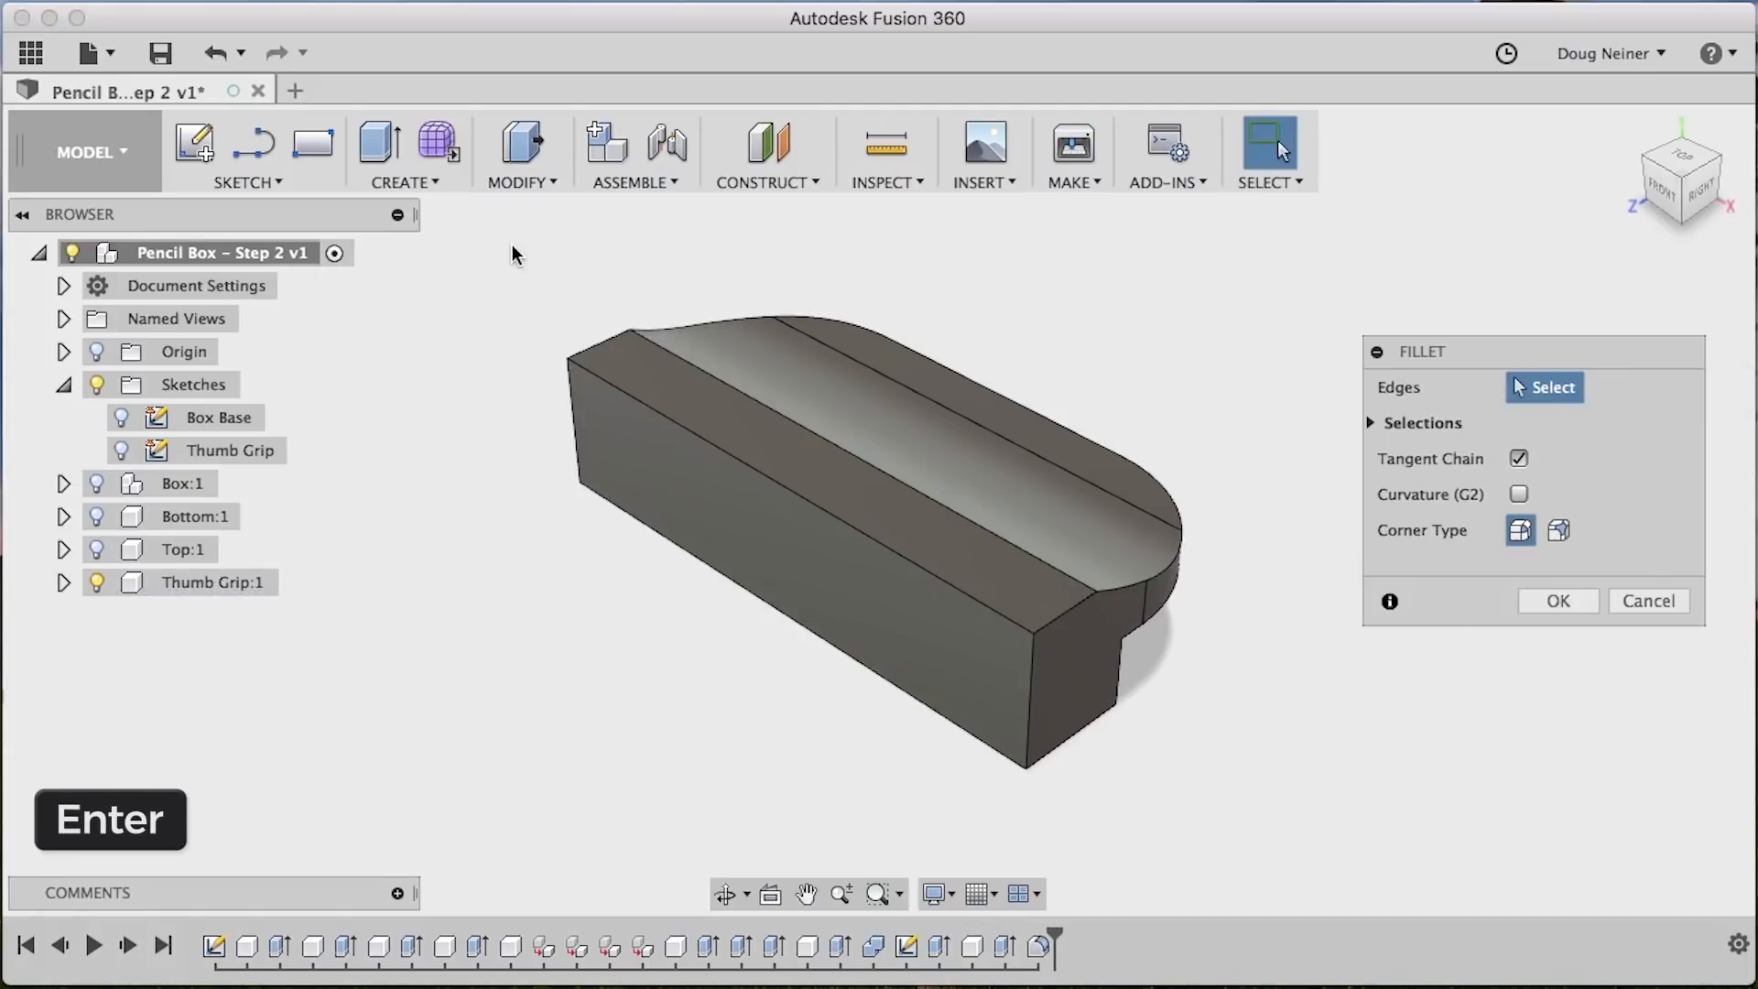
Fillet the two long edges bounding the flat strip on top of the thumb grip with a 0.25 in radius
key("f")
left_click(789, 423)
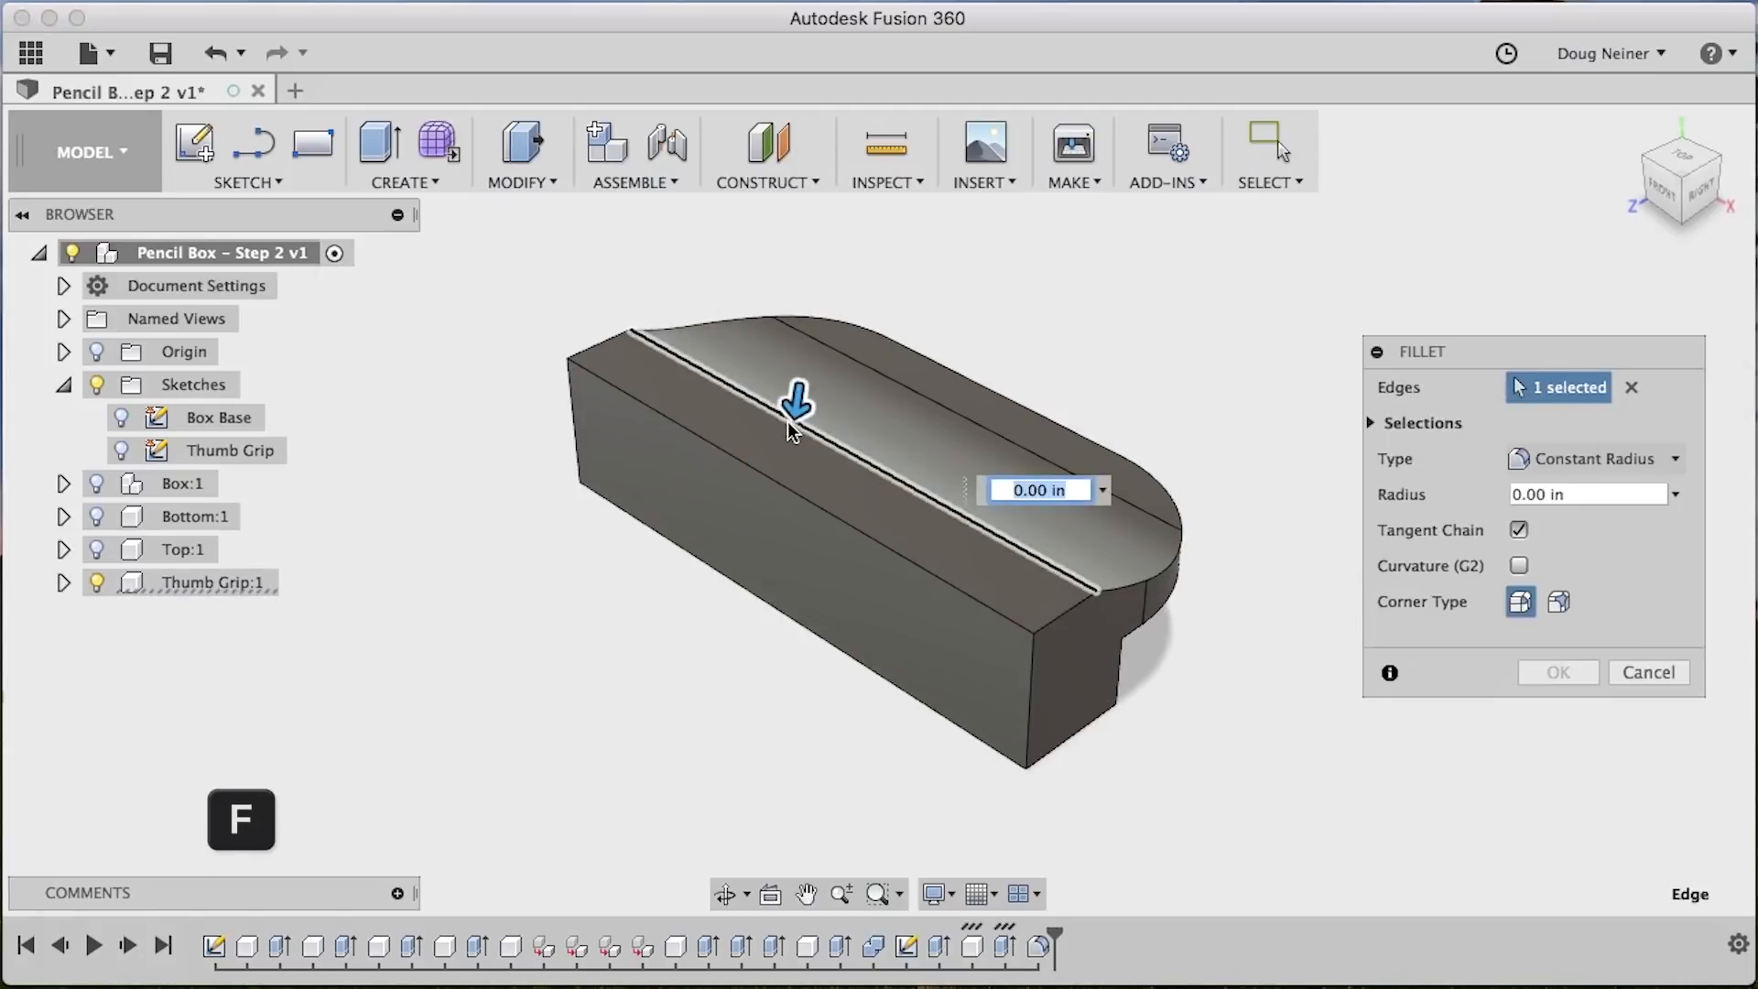
left_click(773, 483)
left_click_drag(774, 440, 785, 475)
type(".25")
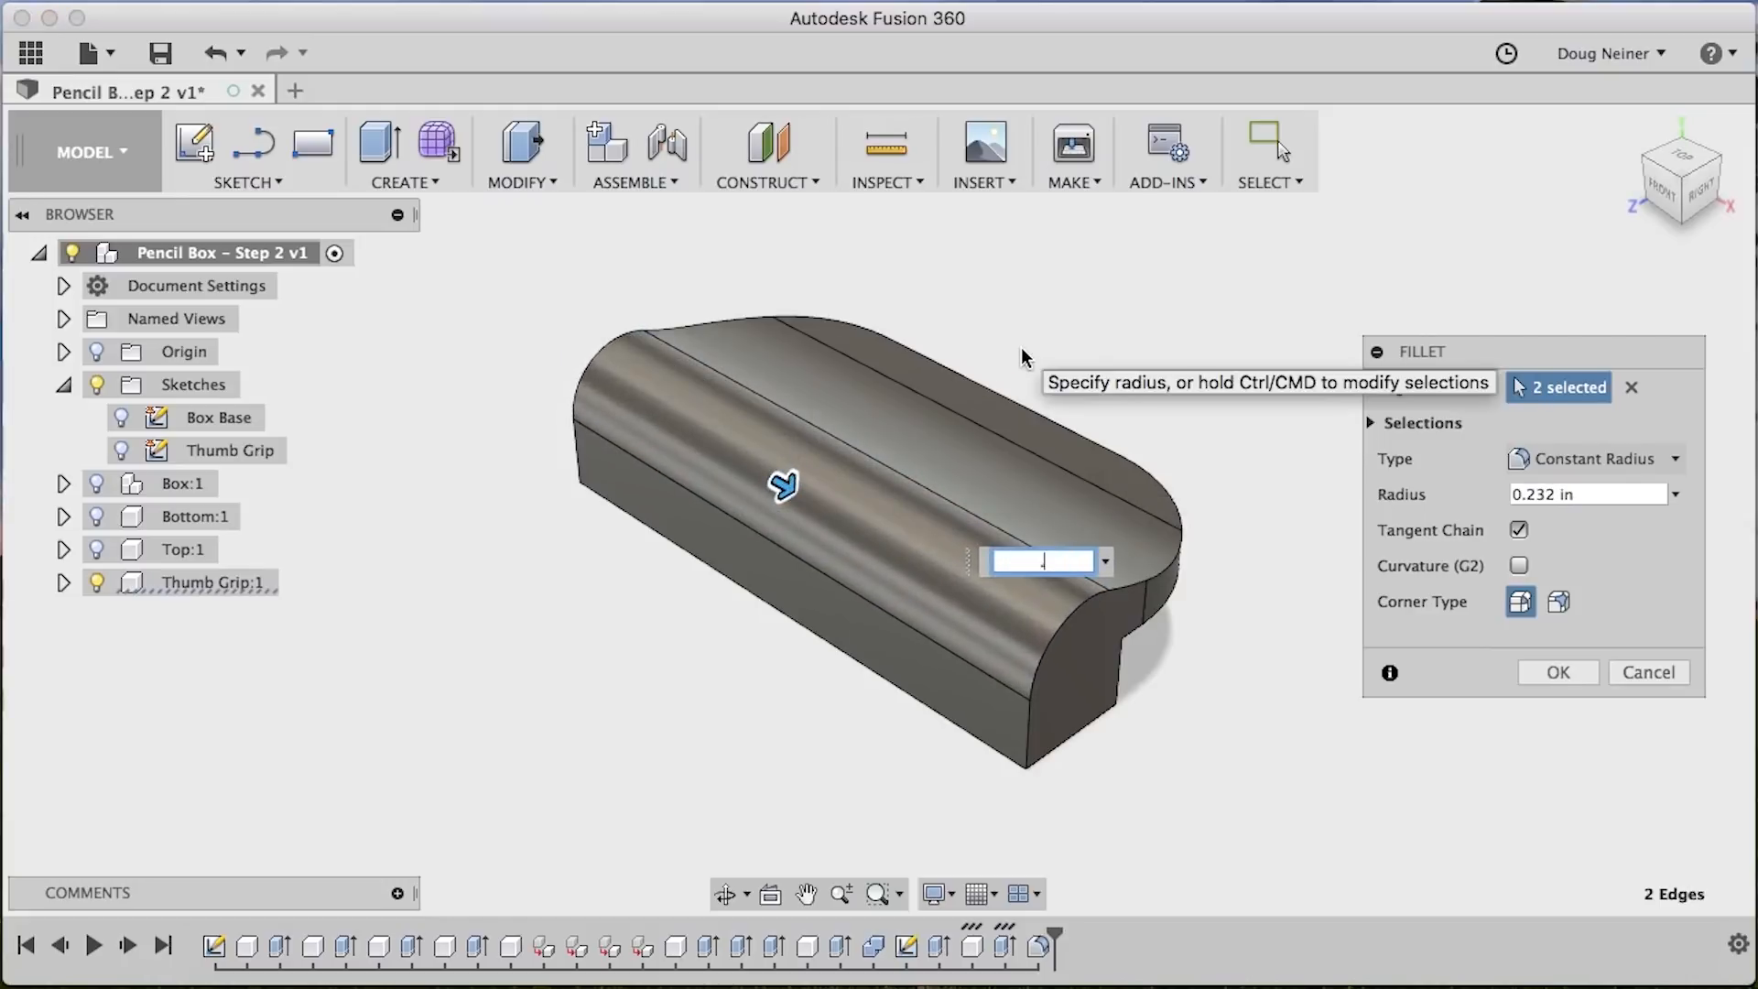
key("Return")
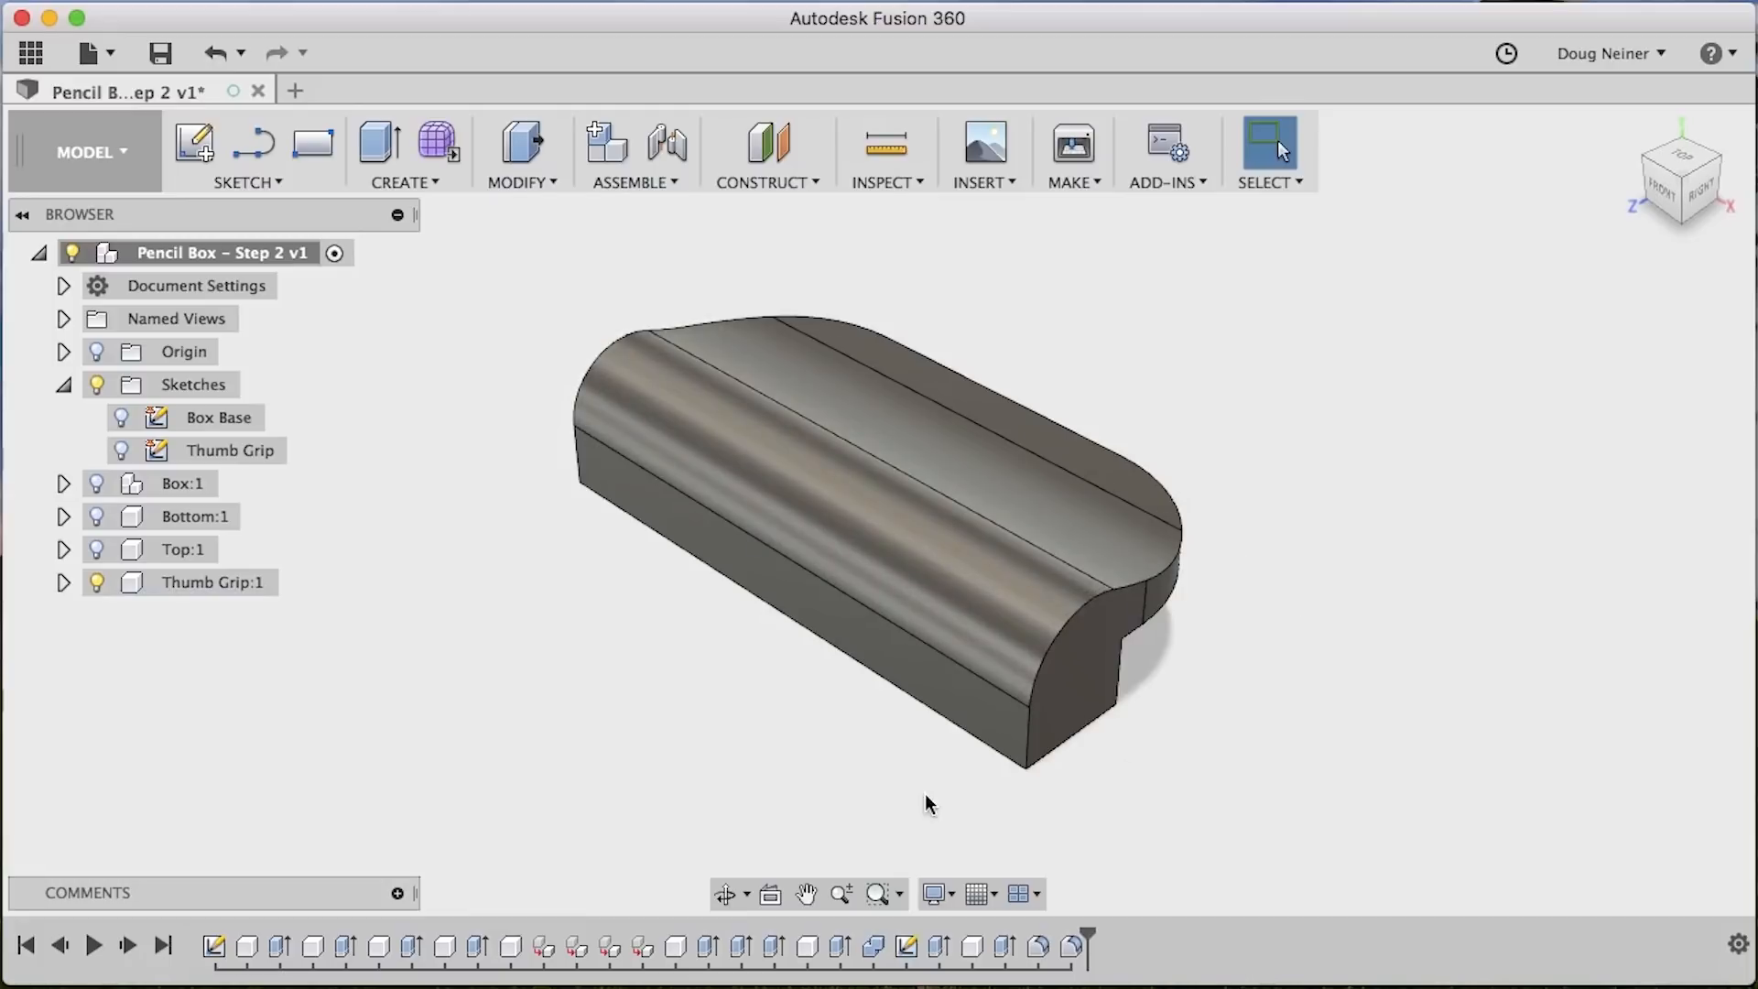
Fillet the long bottom edge of the thumb grip's front face with a 1/32 in radius
key("f")
left_click(861, 661)
type("1/32")
key("Return")
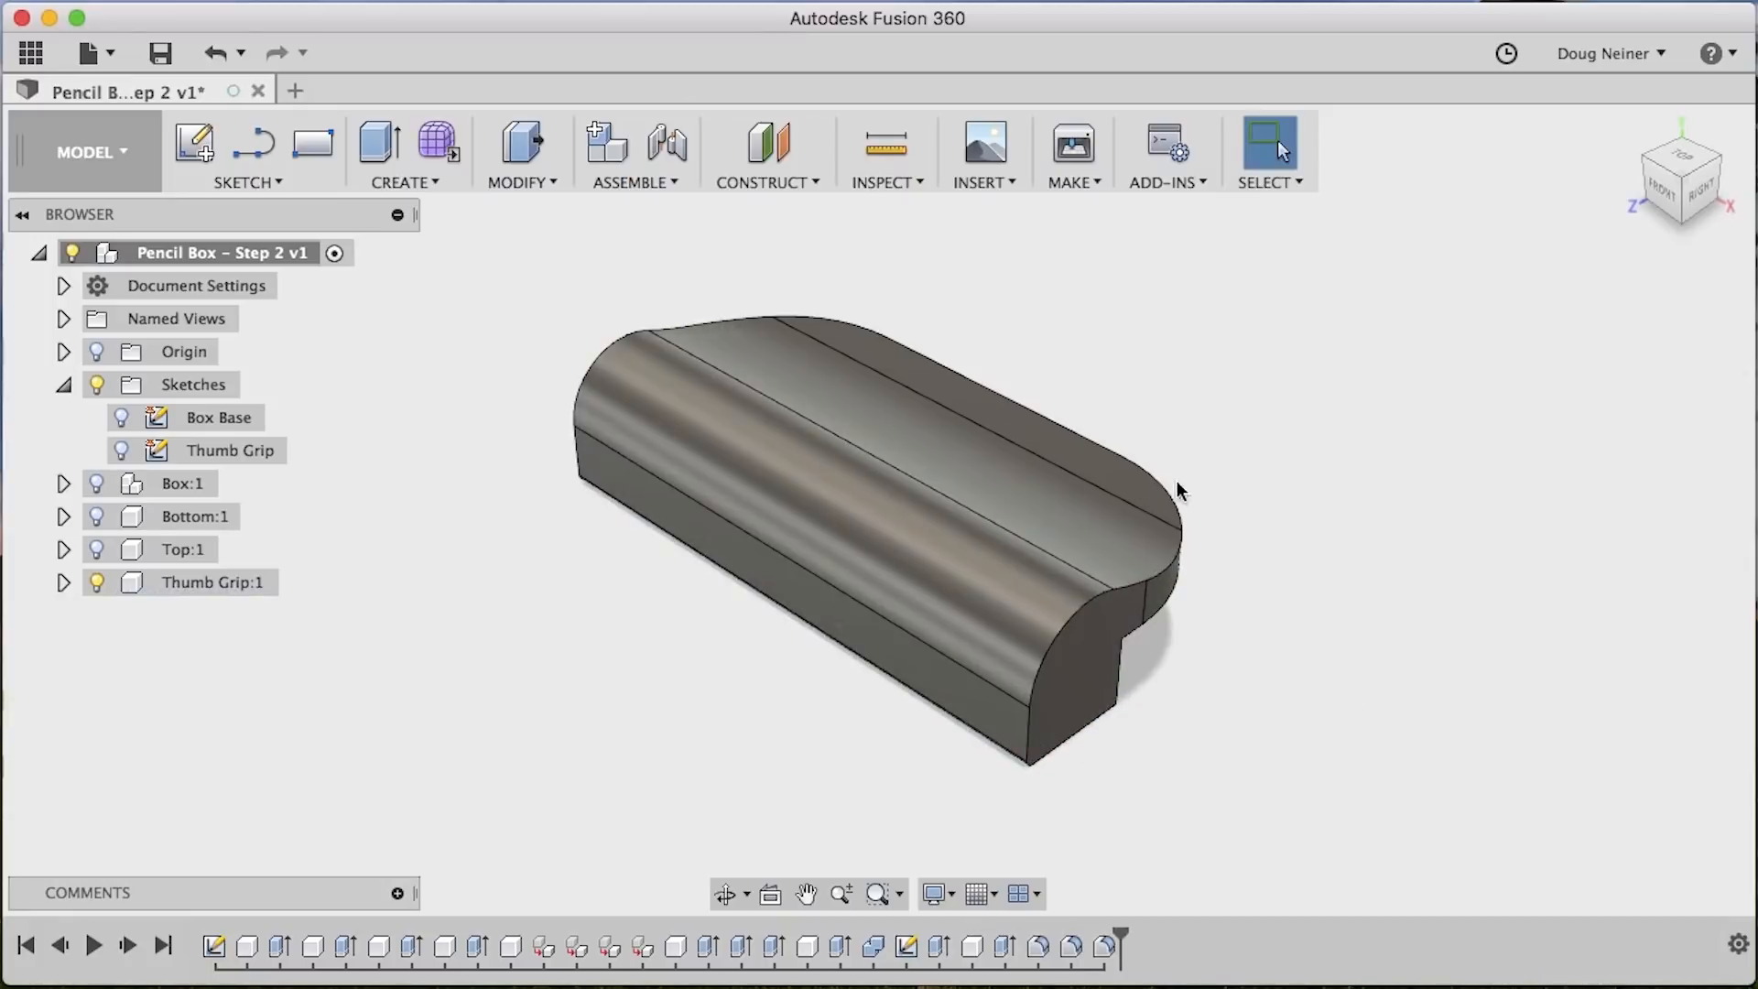
Fillet the tangent edge chain running around the thumb grip's ends and curved lip with a 1/32 in radius
key("f")
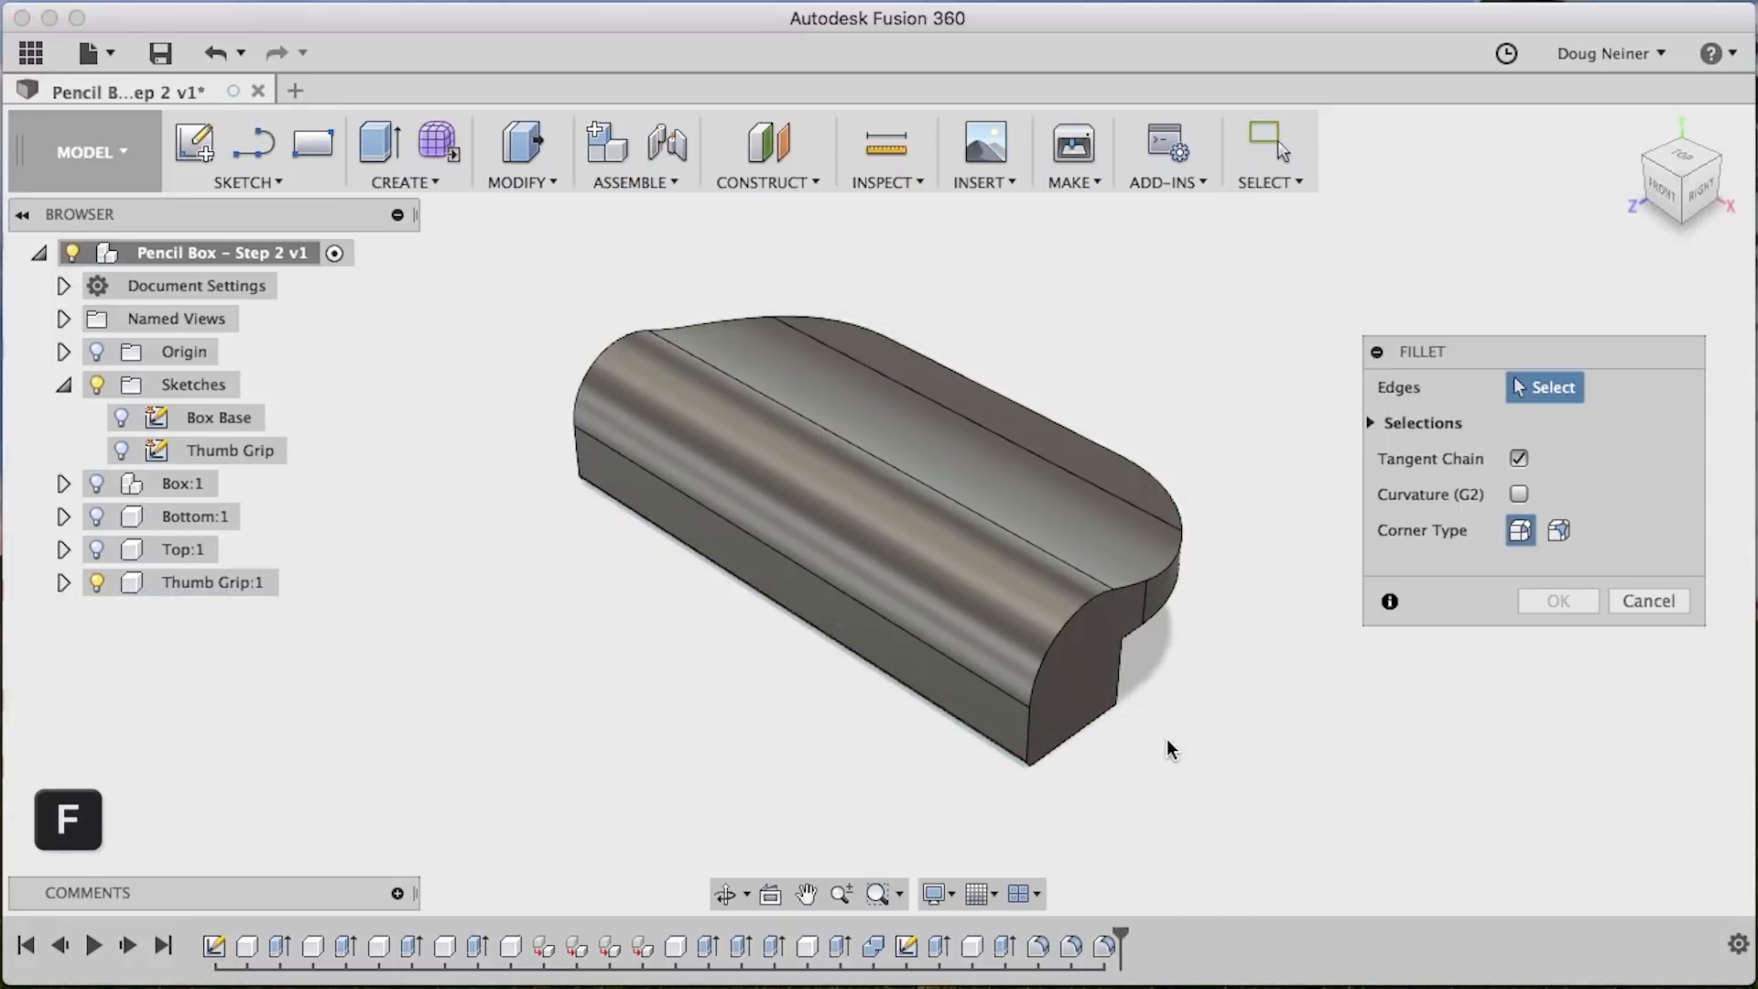
left_click(1046, 661)
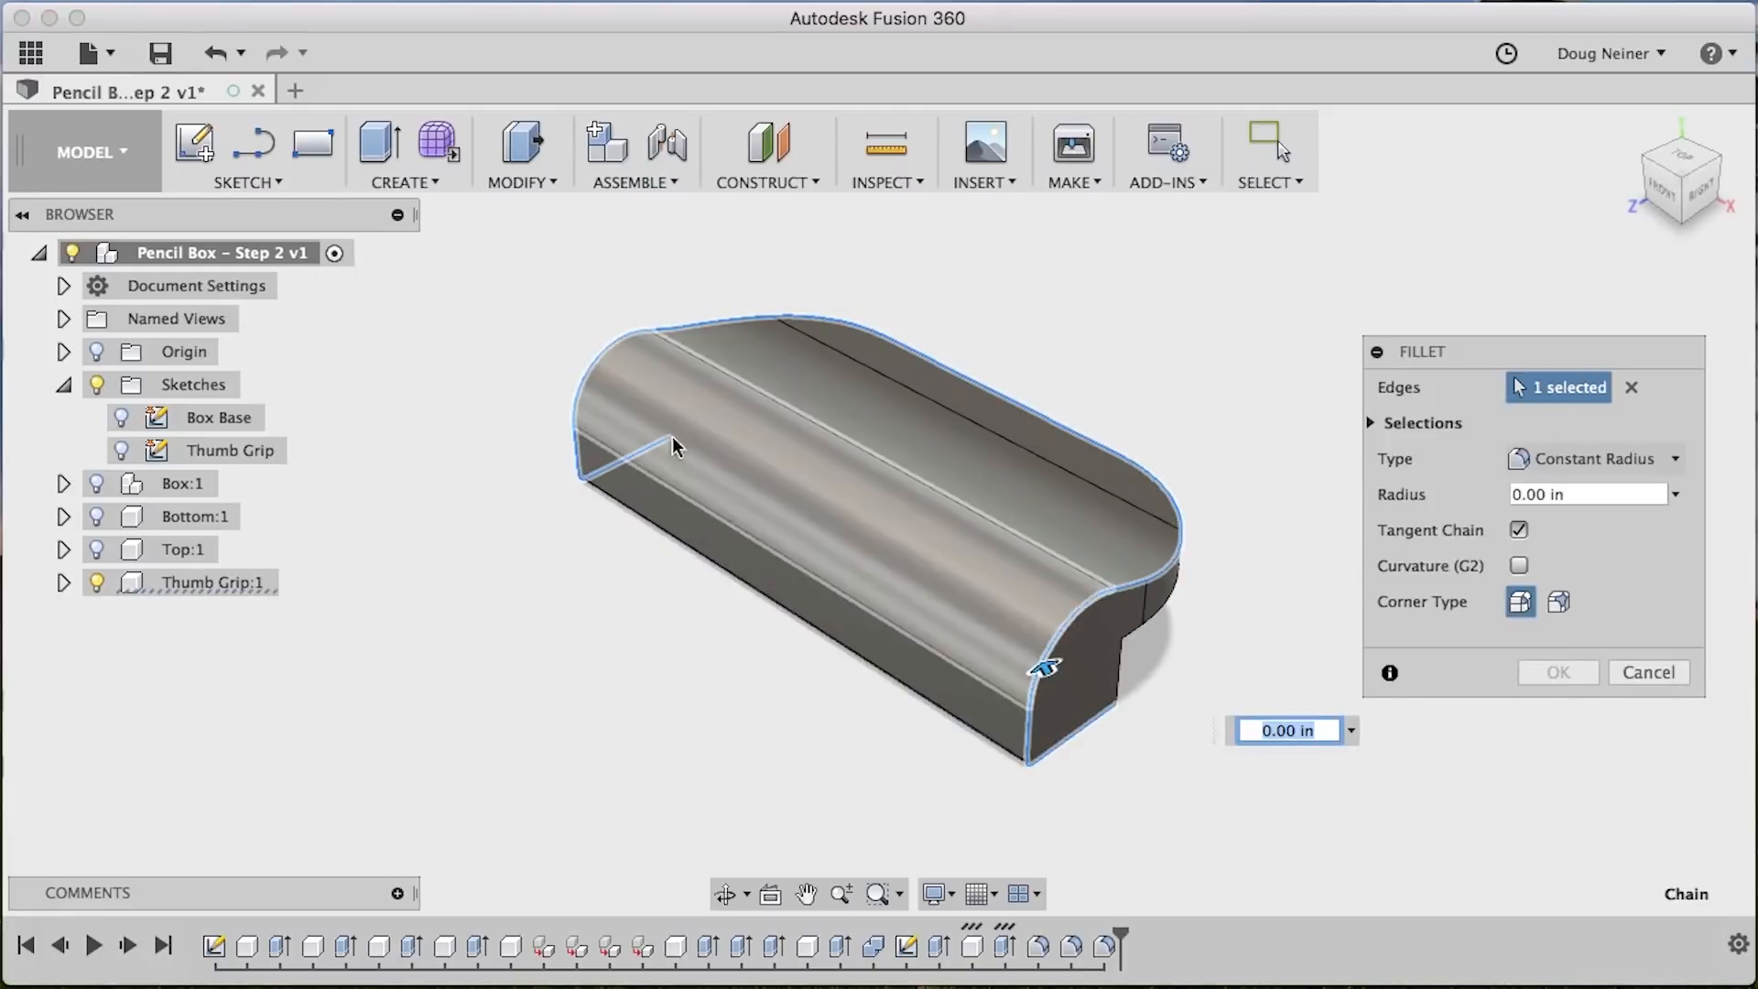
type("1/32")
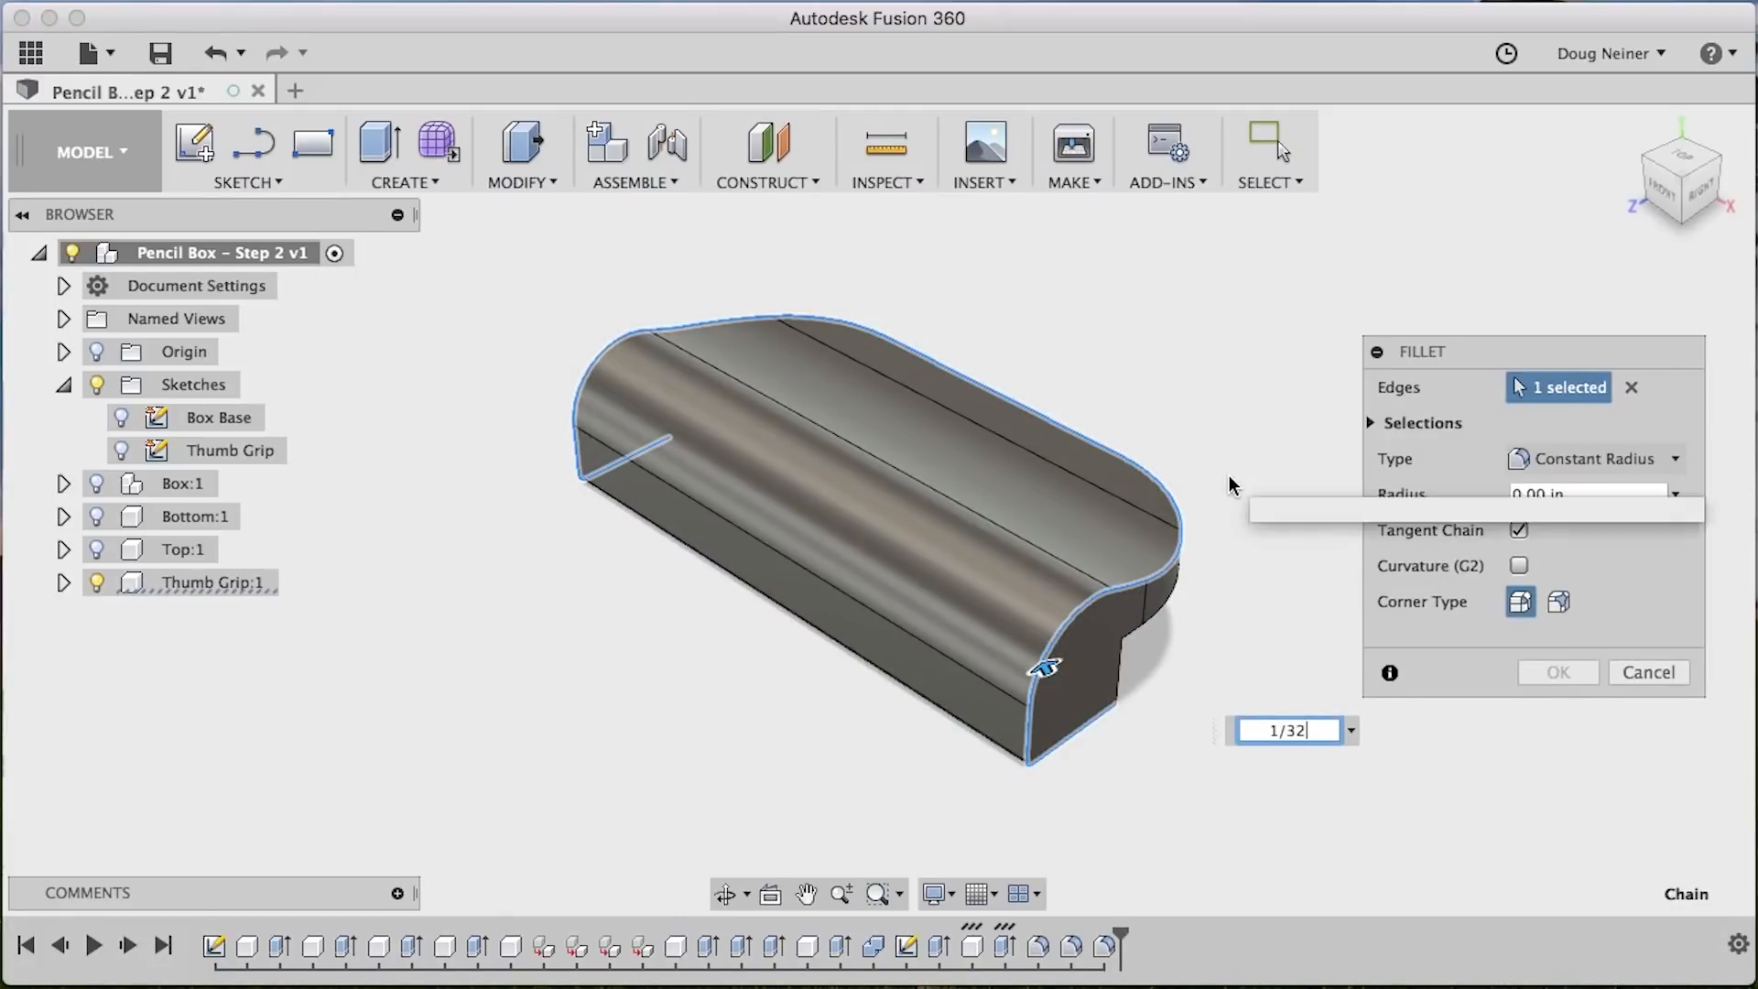
key("Return")
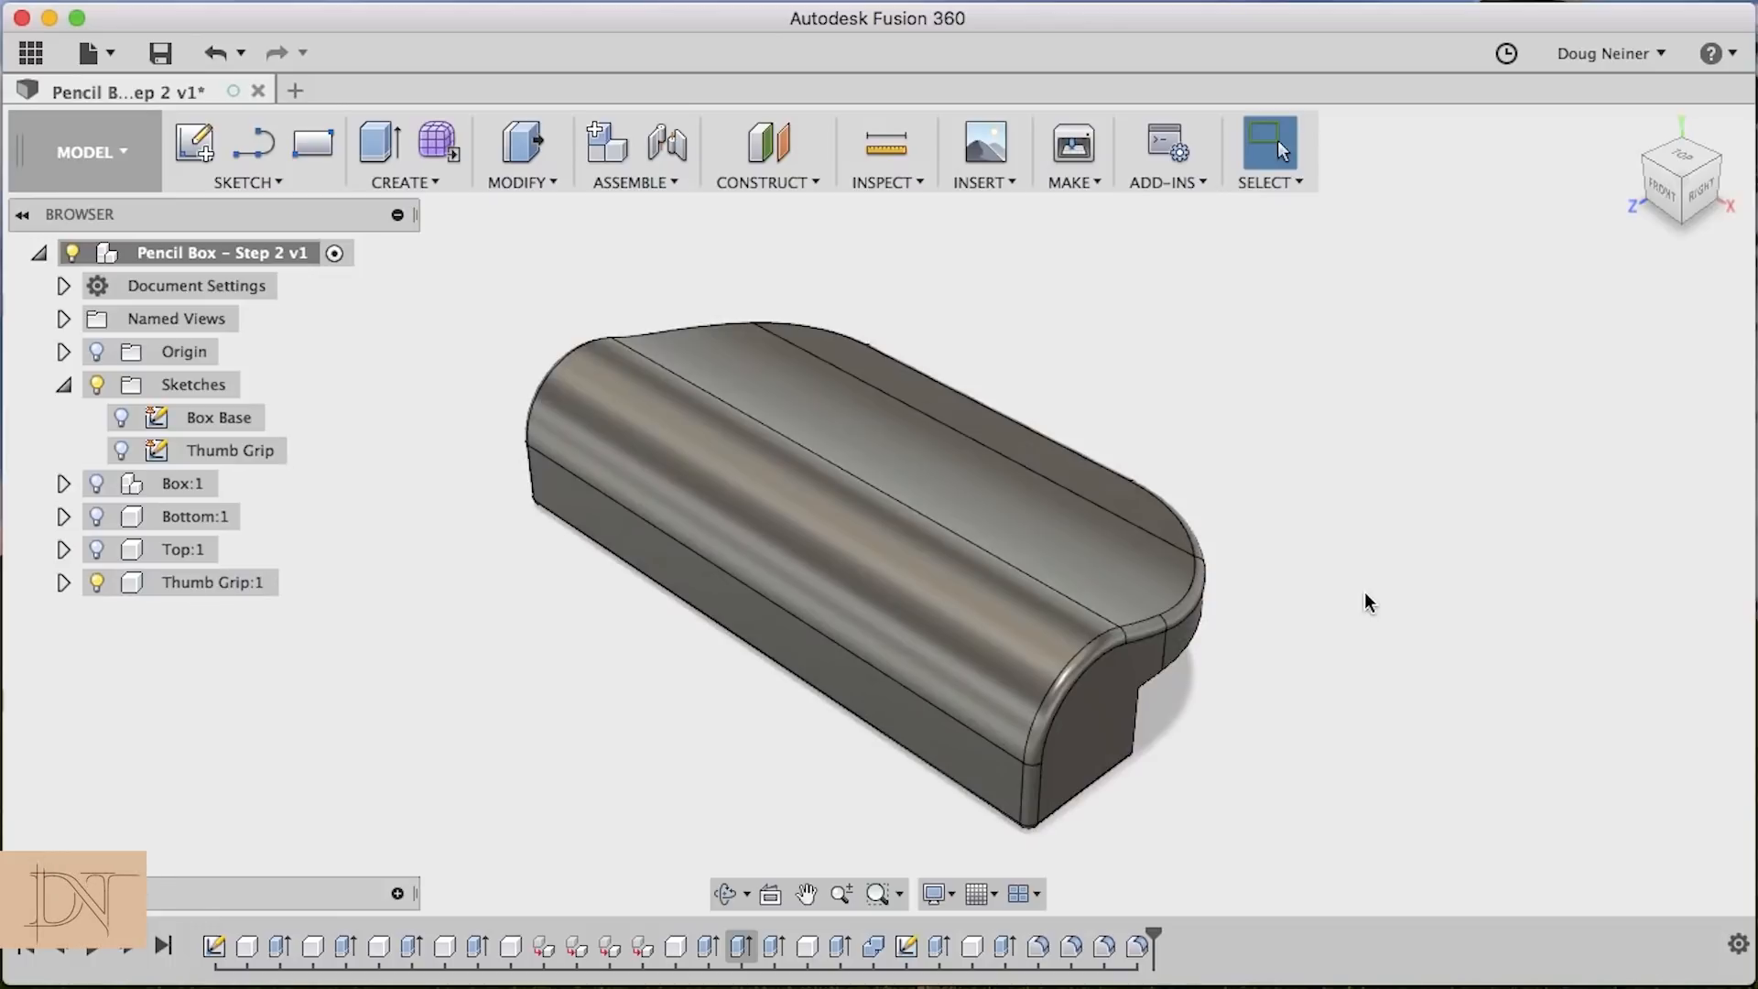
Hide the Thumb Grip component and start a two-point rectangle in a new sketch on the horizontal origin plane
scroll(1369, 602, "down", 5)
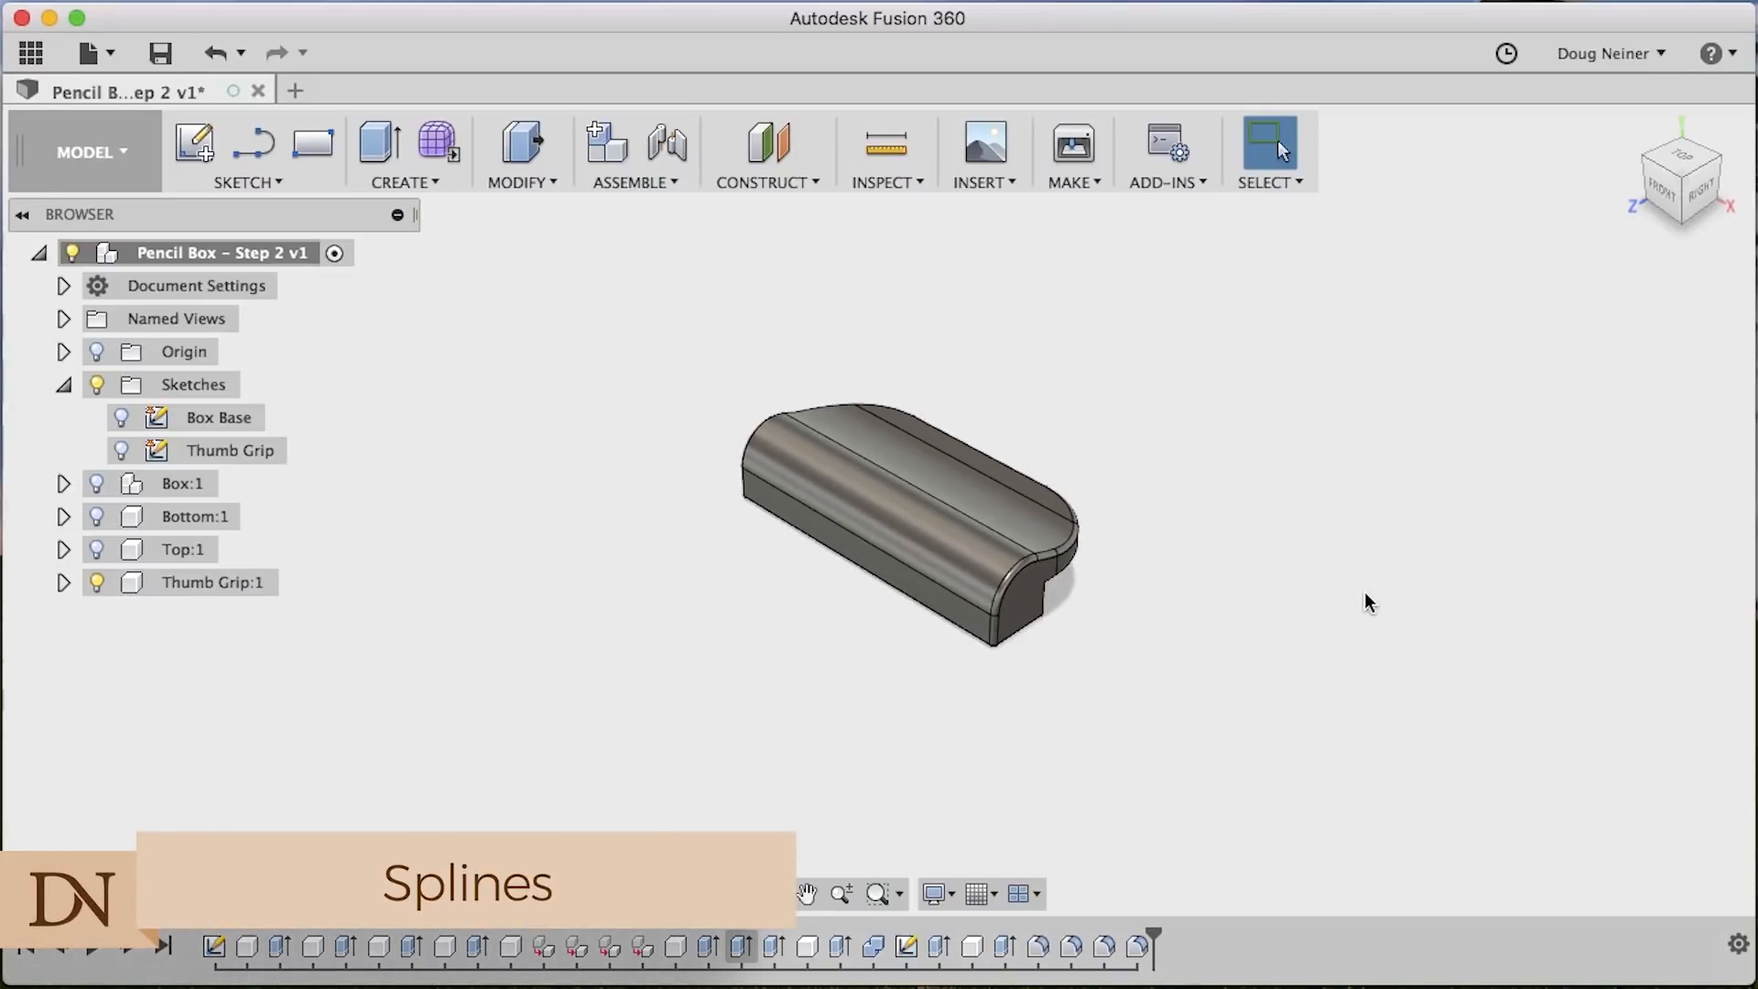
left_click(97, 582)
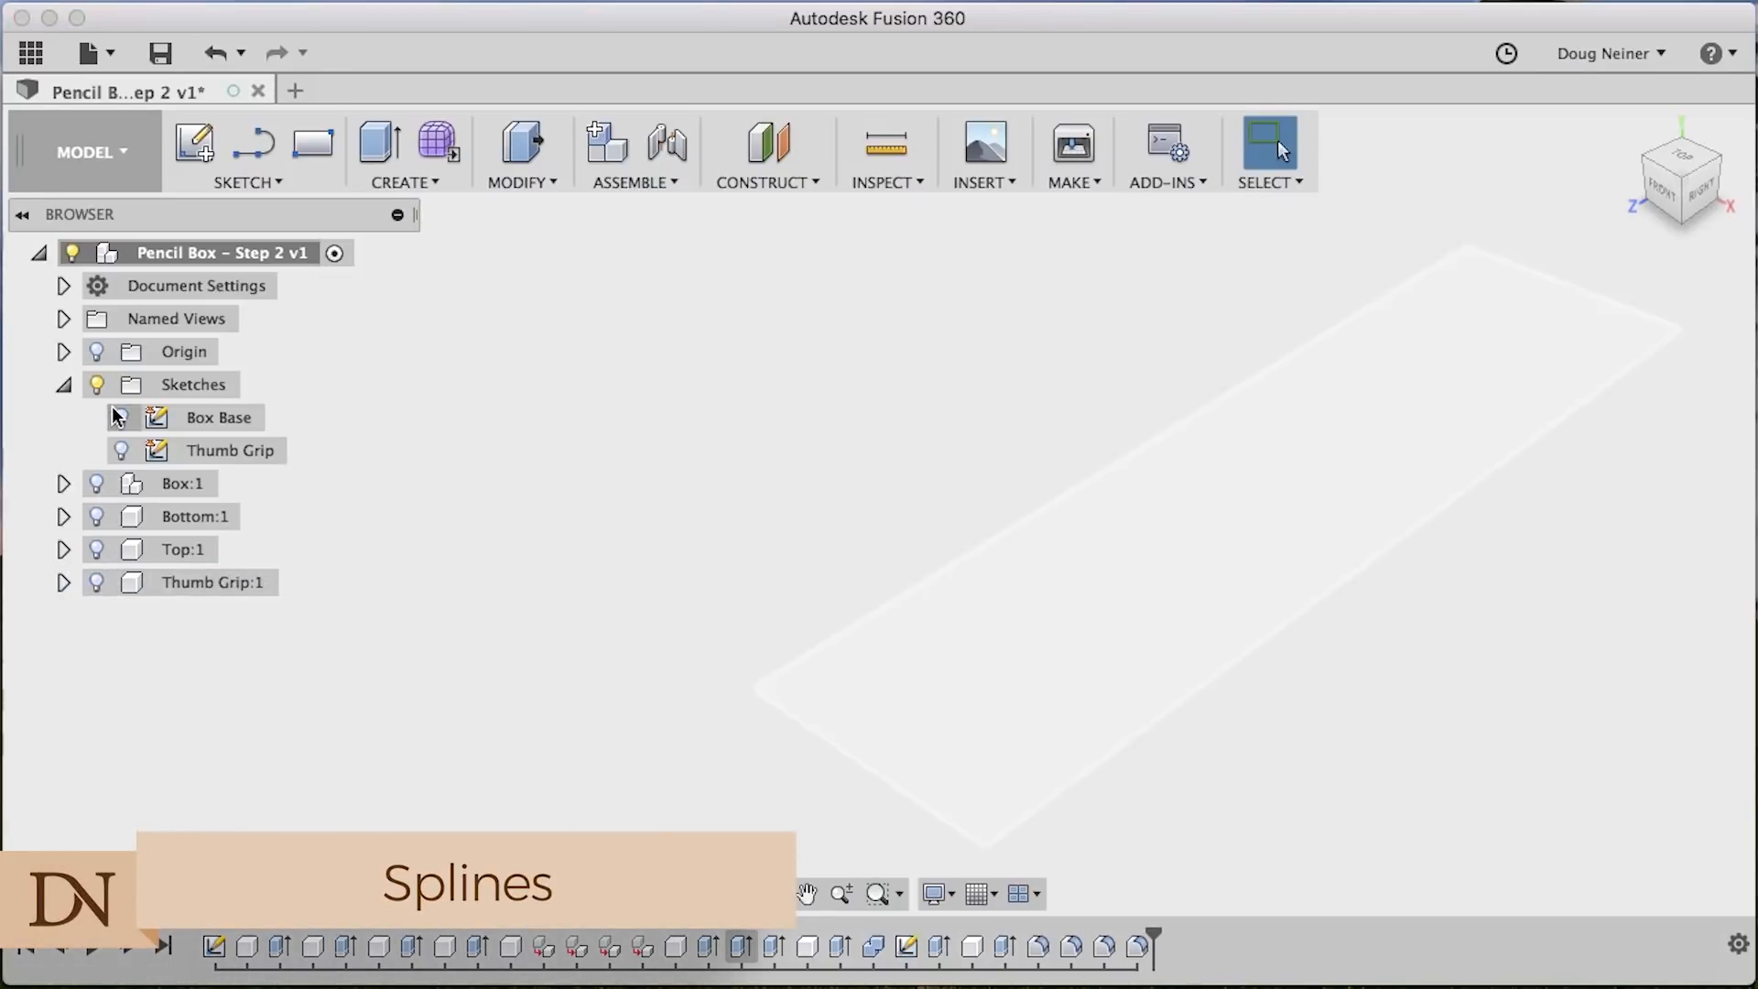
left_click(312, 148)
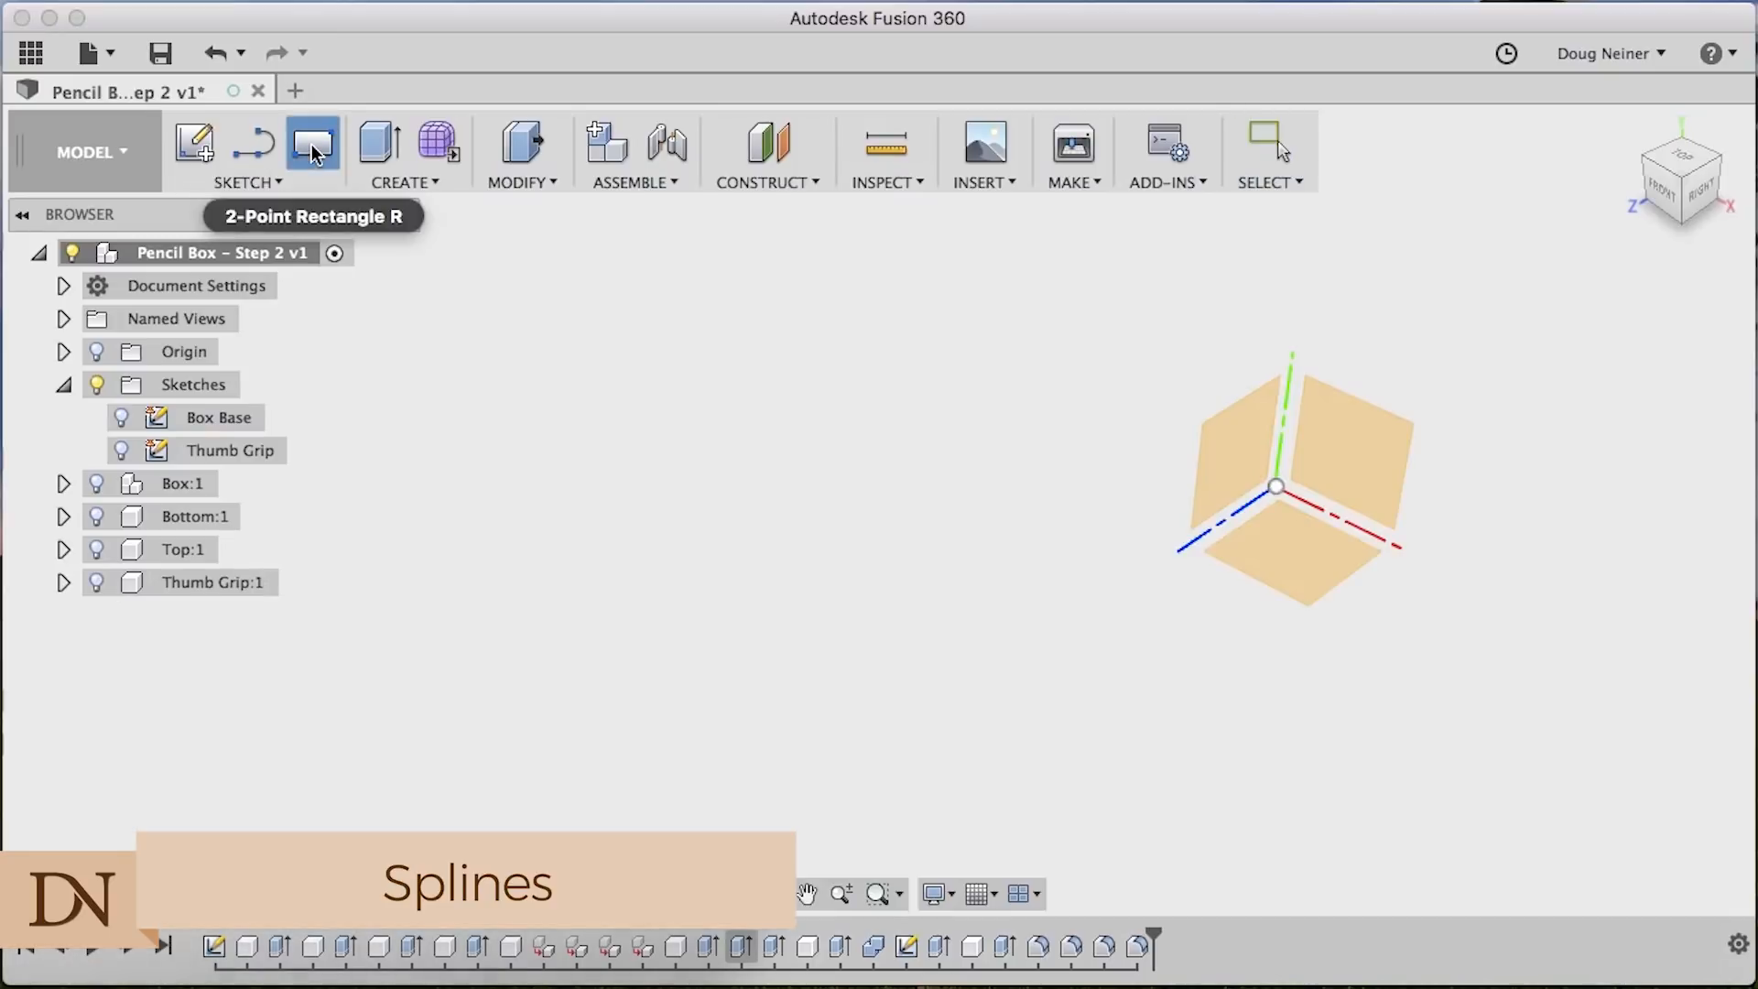
left_click(1298, 544)
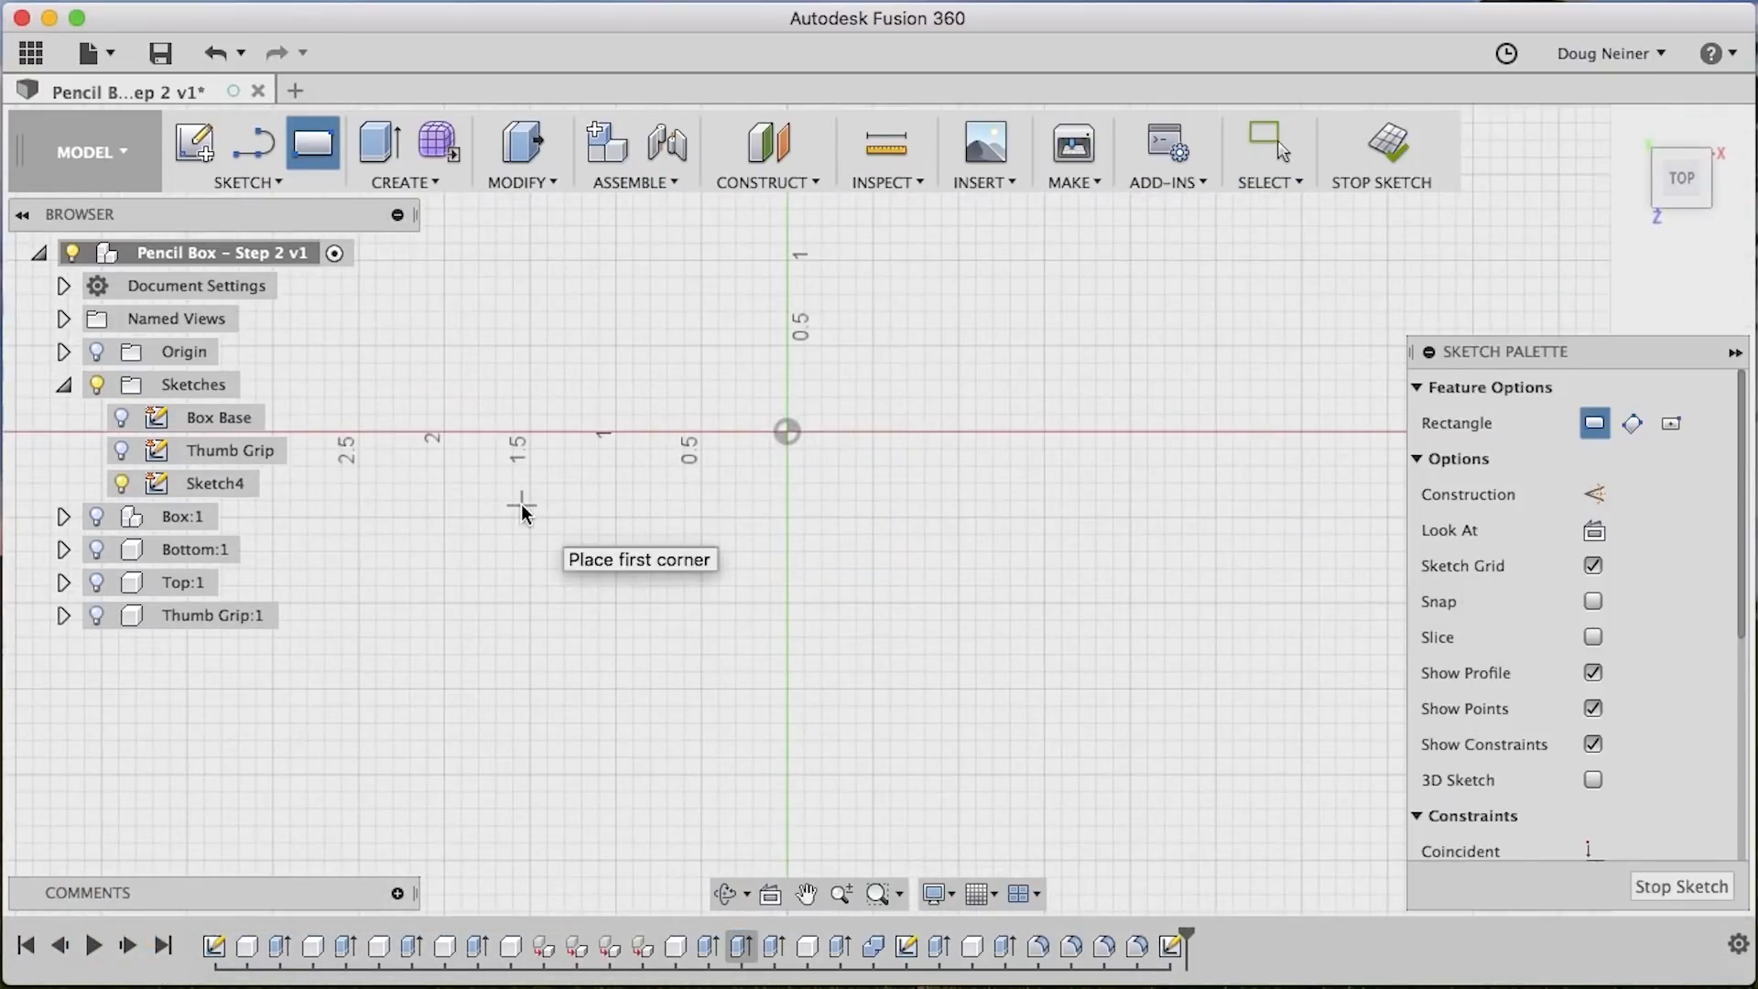
Draw the rectangle between opposite outer corners of the Box Base sketch, showing that sketch for reference and hiding it again
left_click(123, 419)
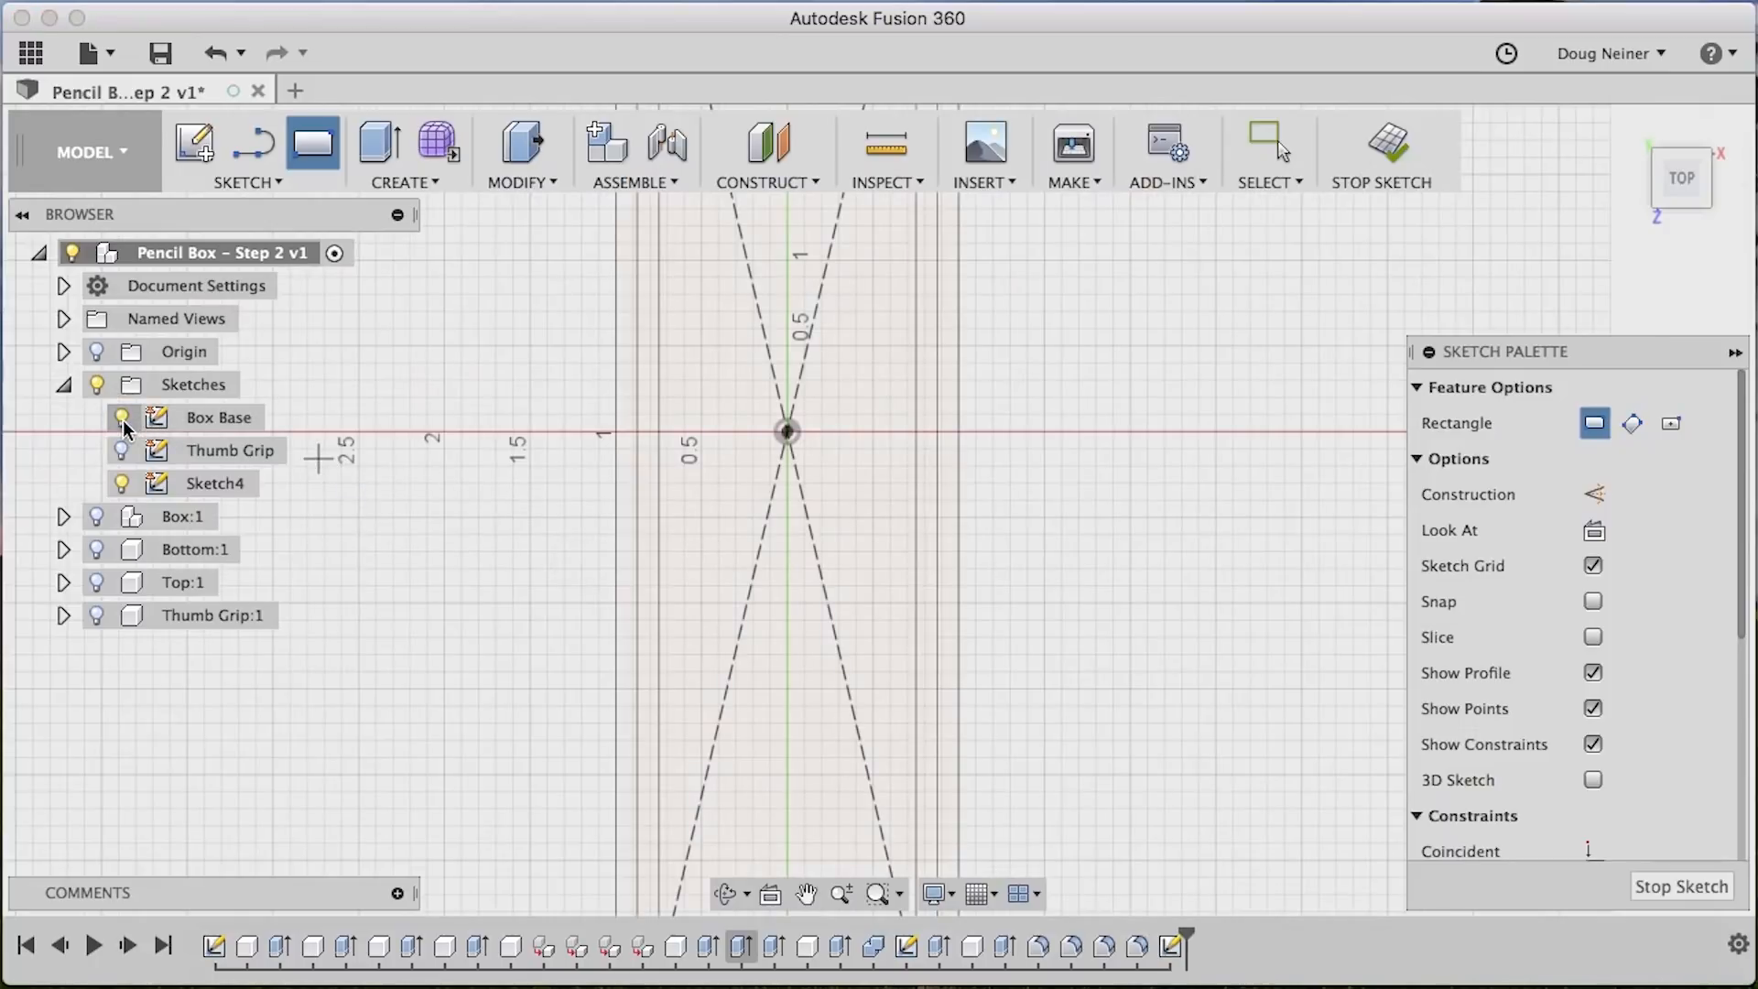
scroll(552, 426, "down", 1)
scroll(551, 426, "down", 3)
scroll(620, 357, "down", 1)
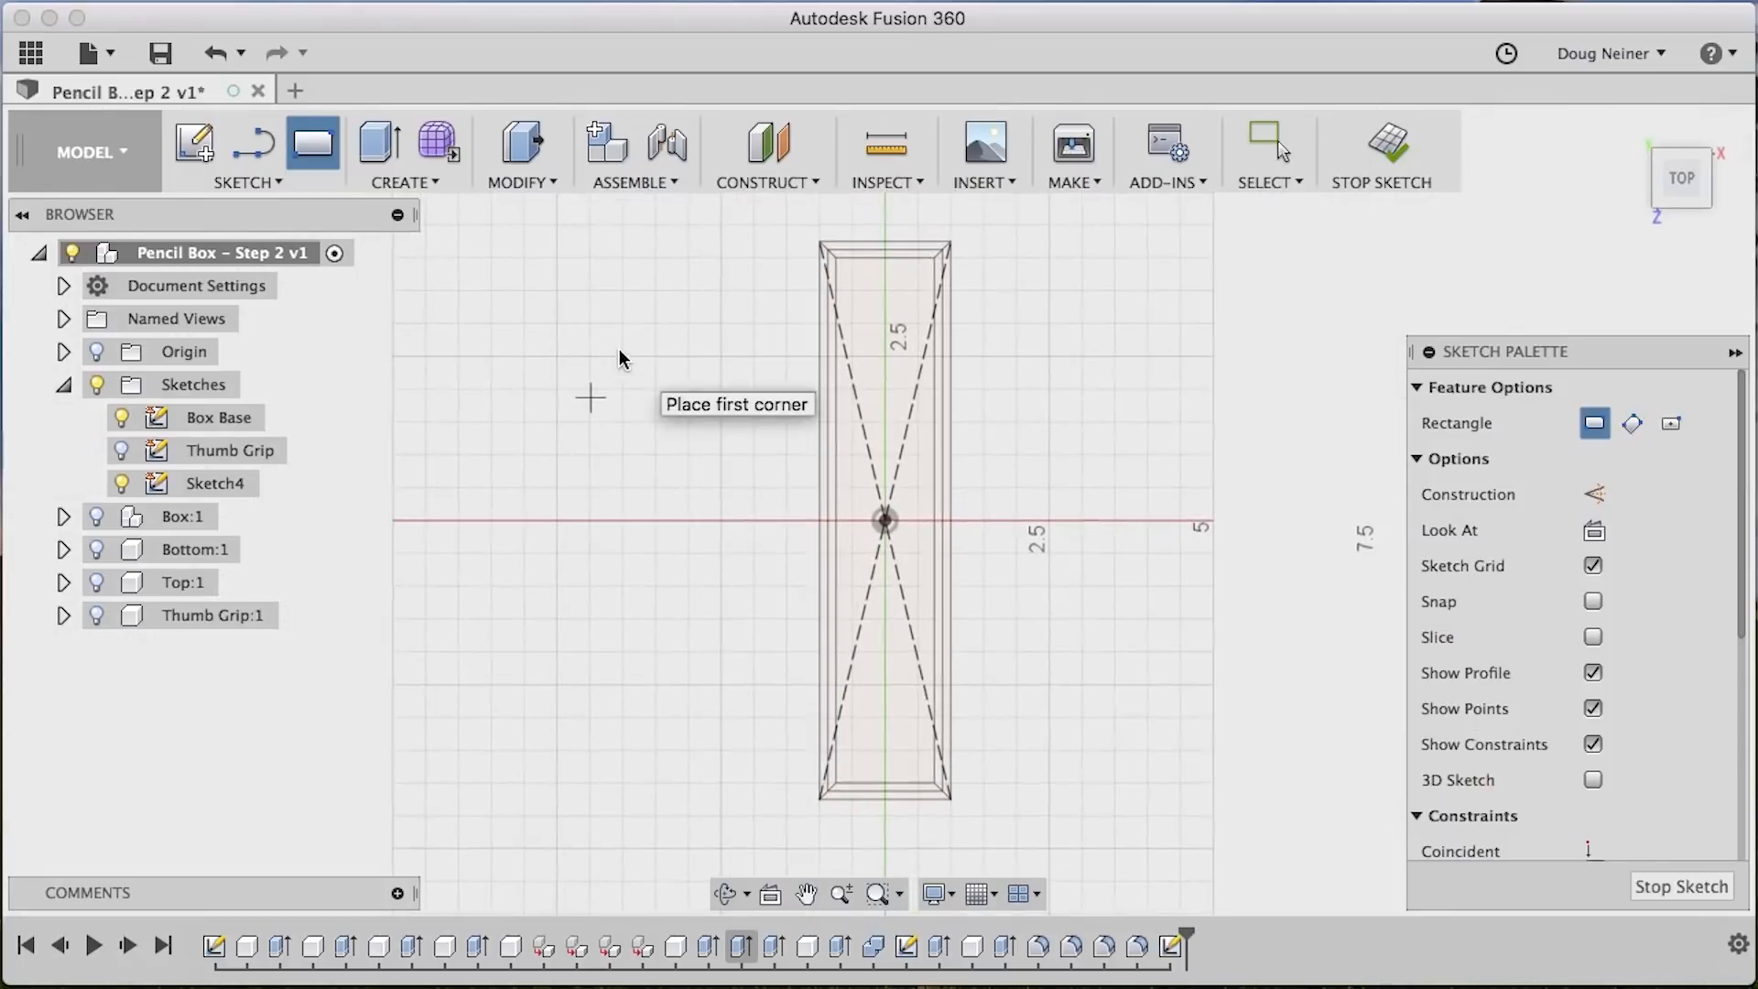
left_click(817, 243)
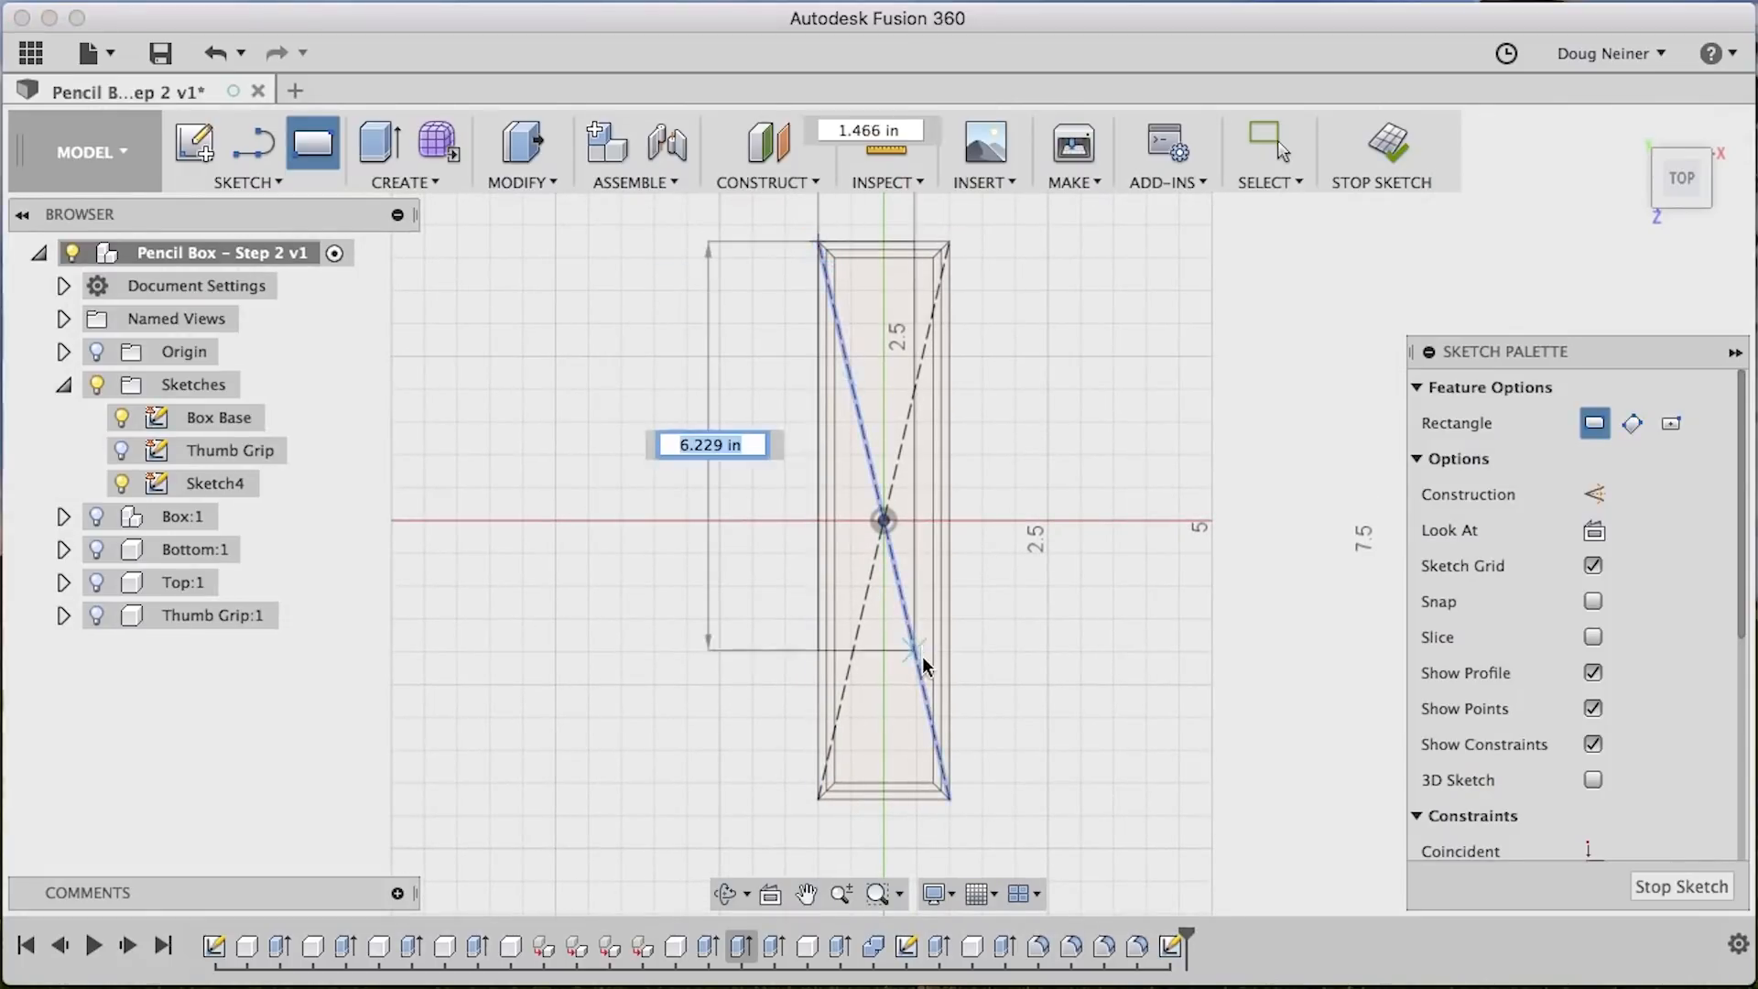
left_click(952, 804)
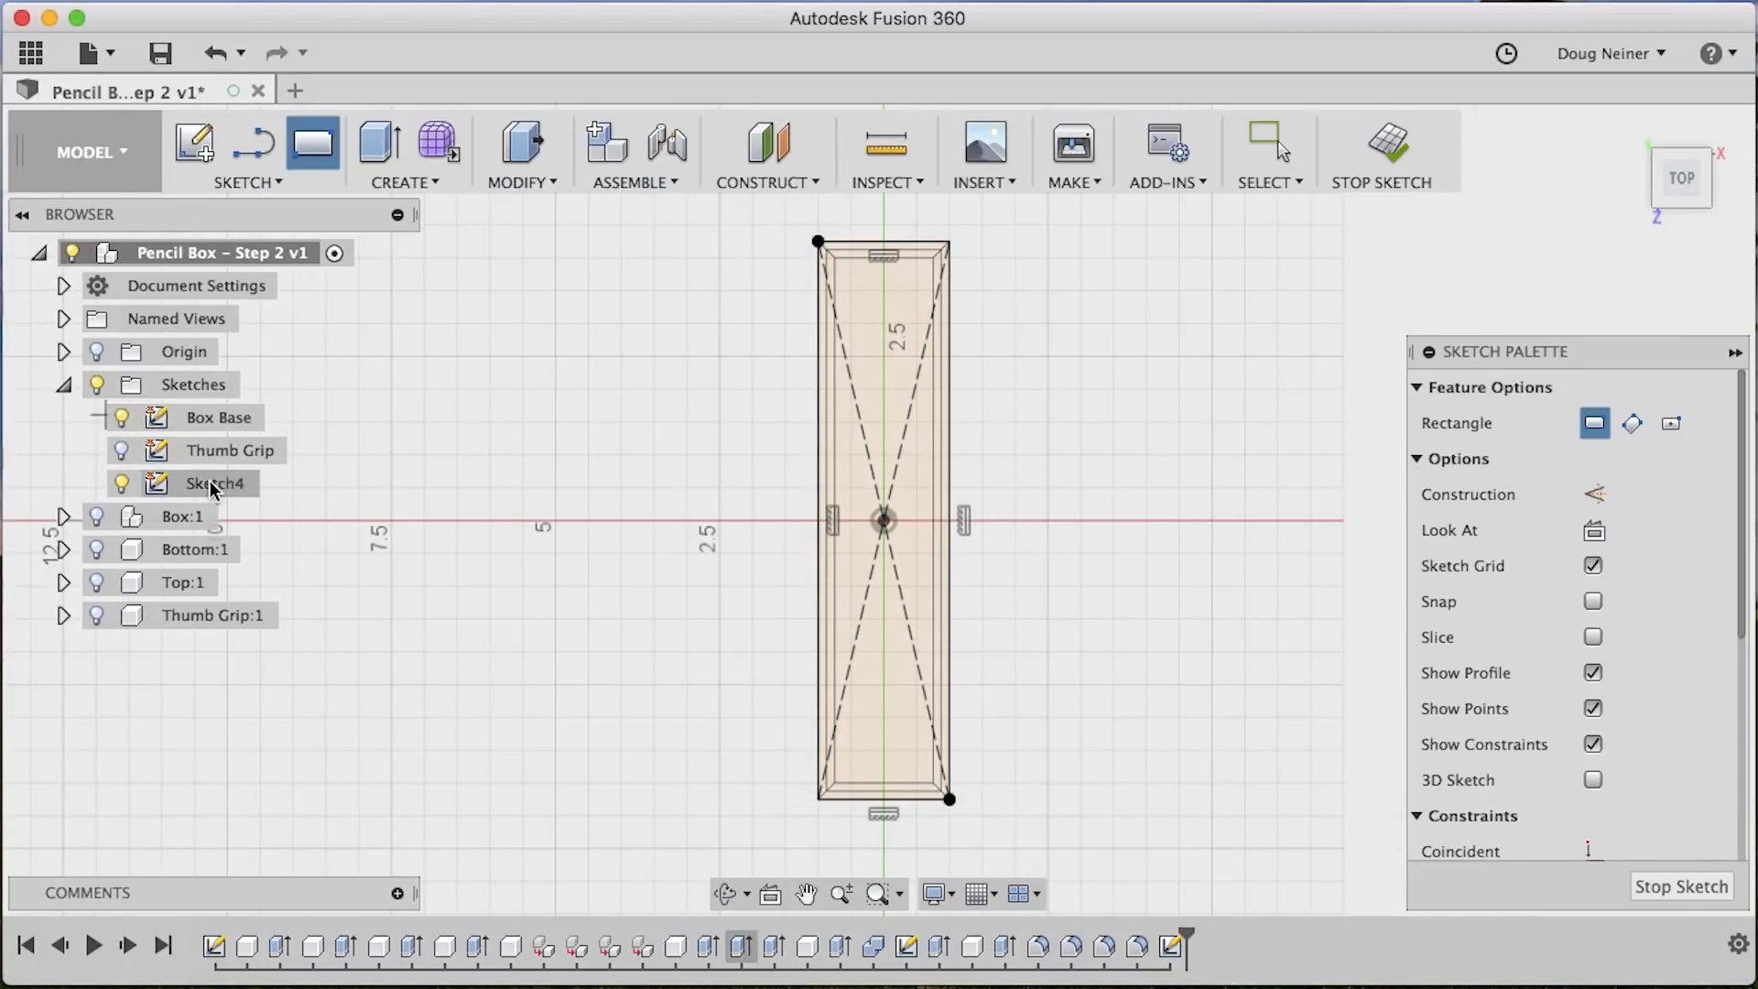
left_click(122, 421)
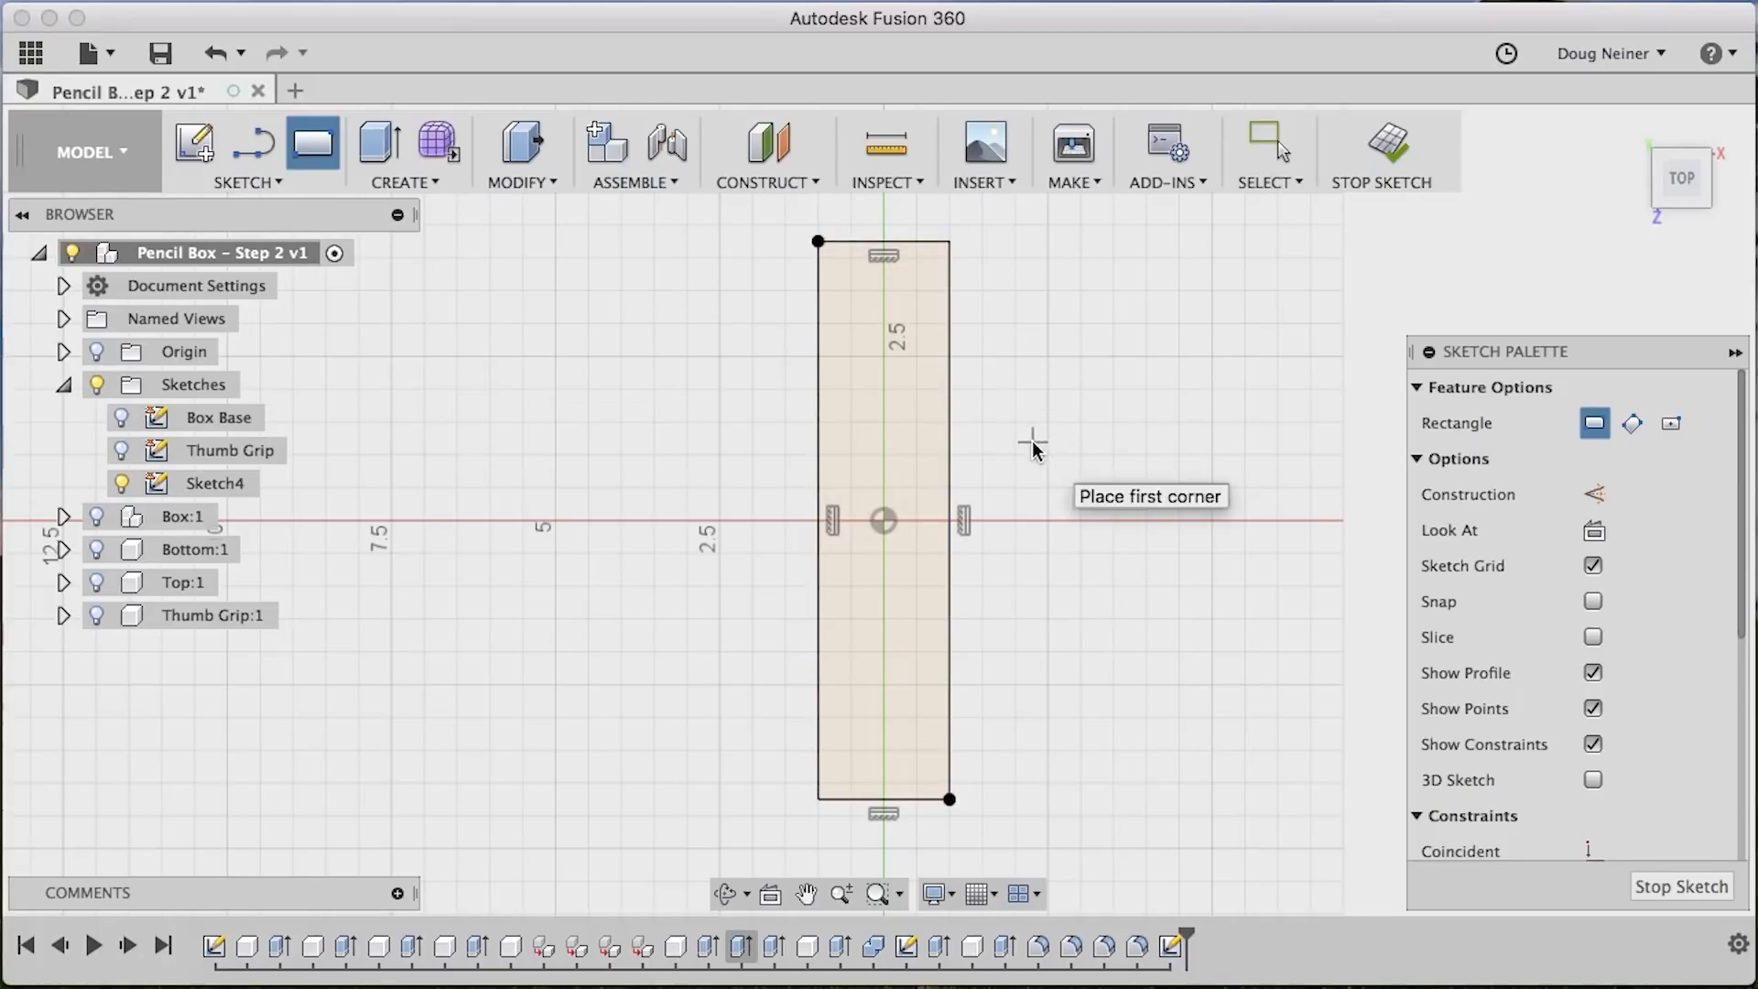
Draw a lengthwise construction line between the midpoints of the rectangle's two short sides
key("l")
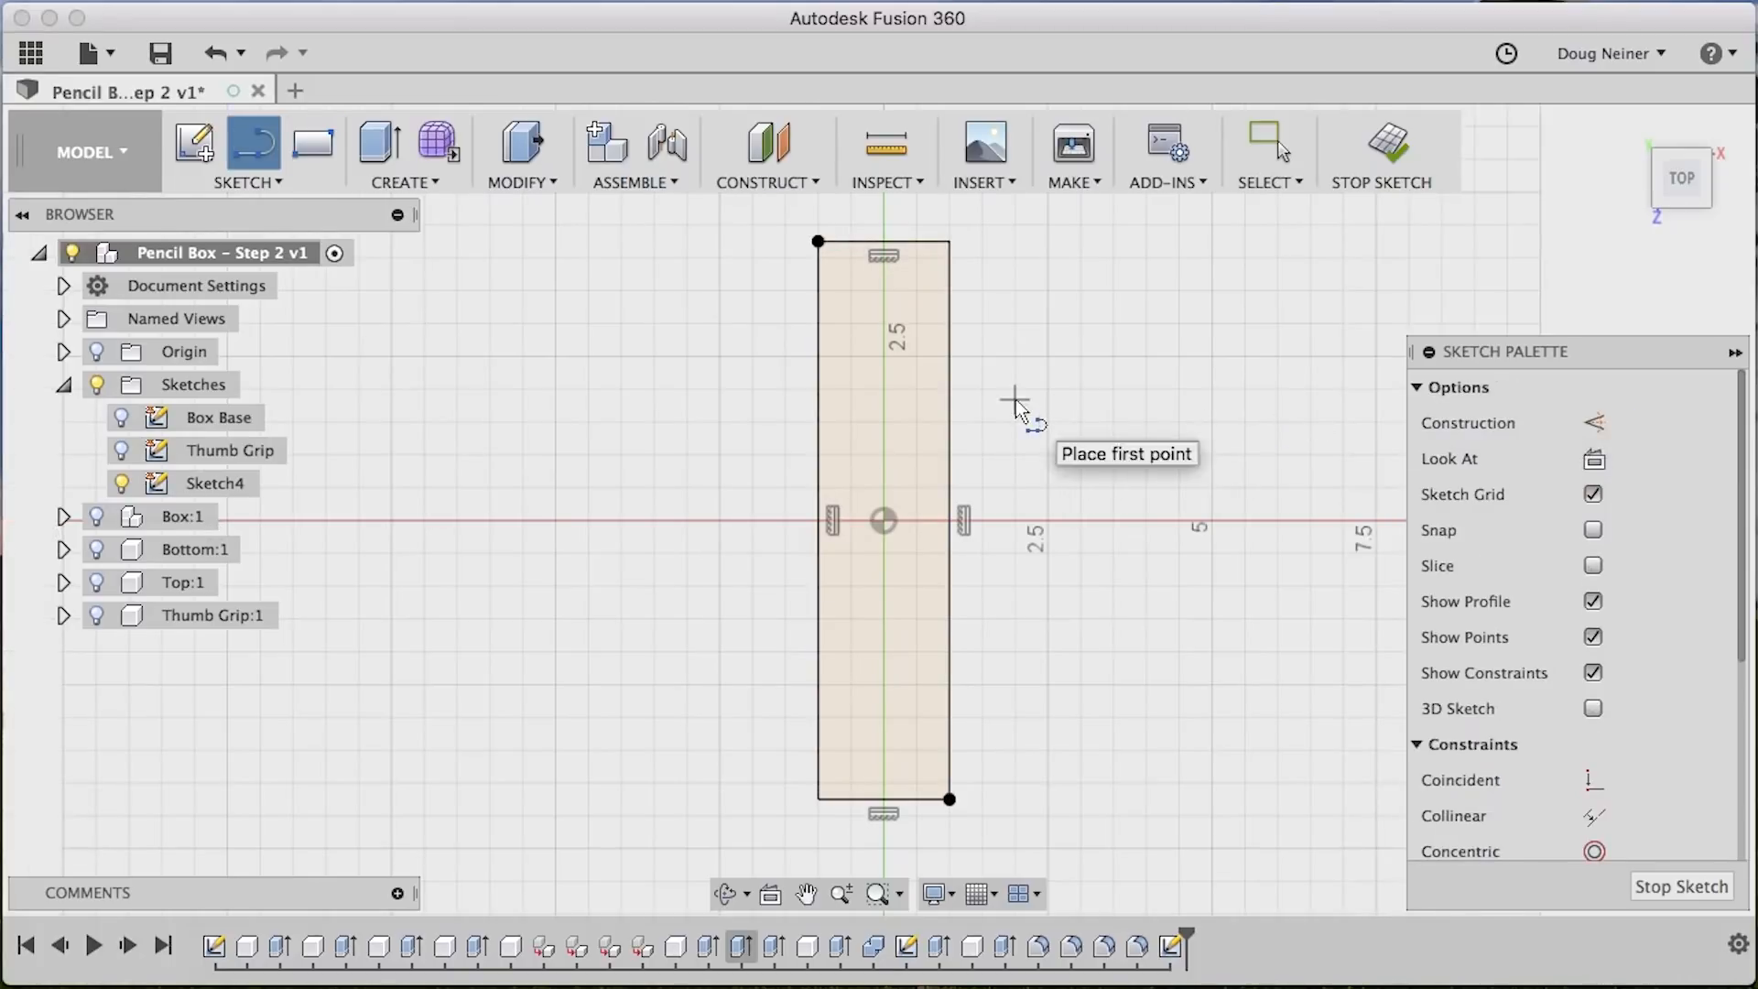
key("x")
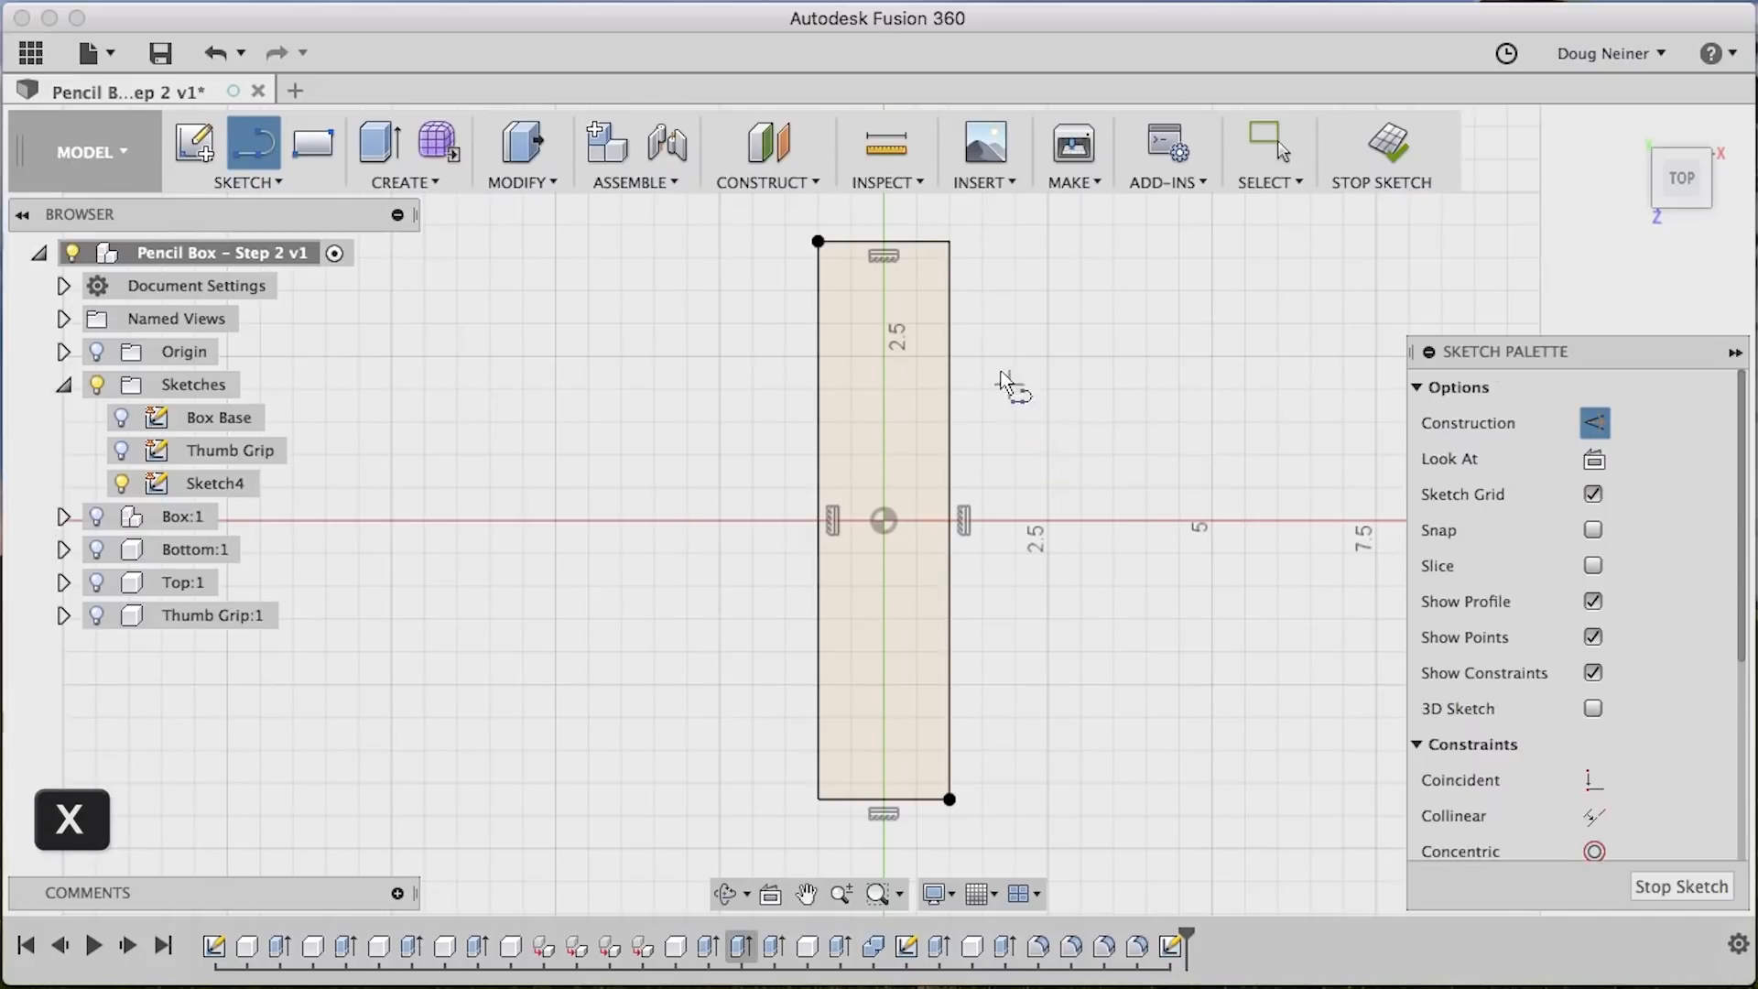
left_click(884, 243)
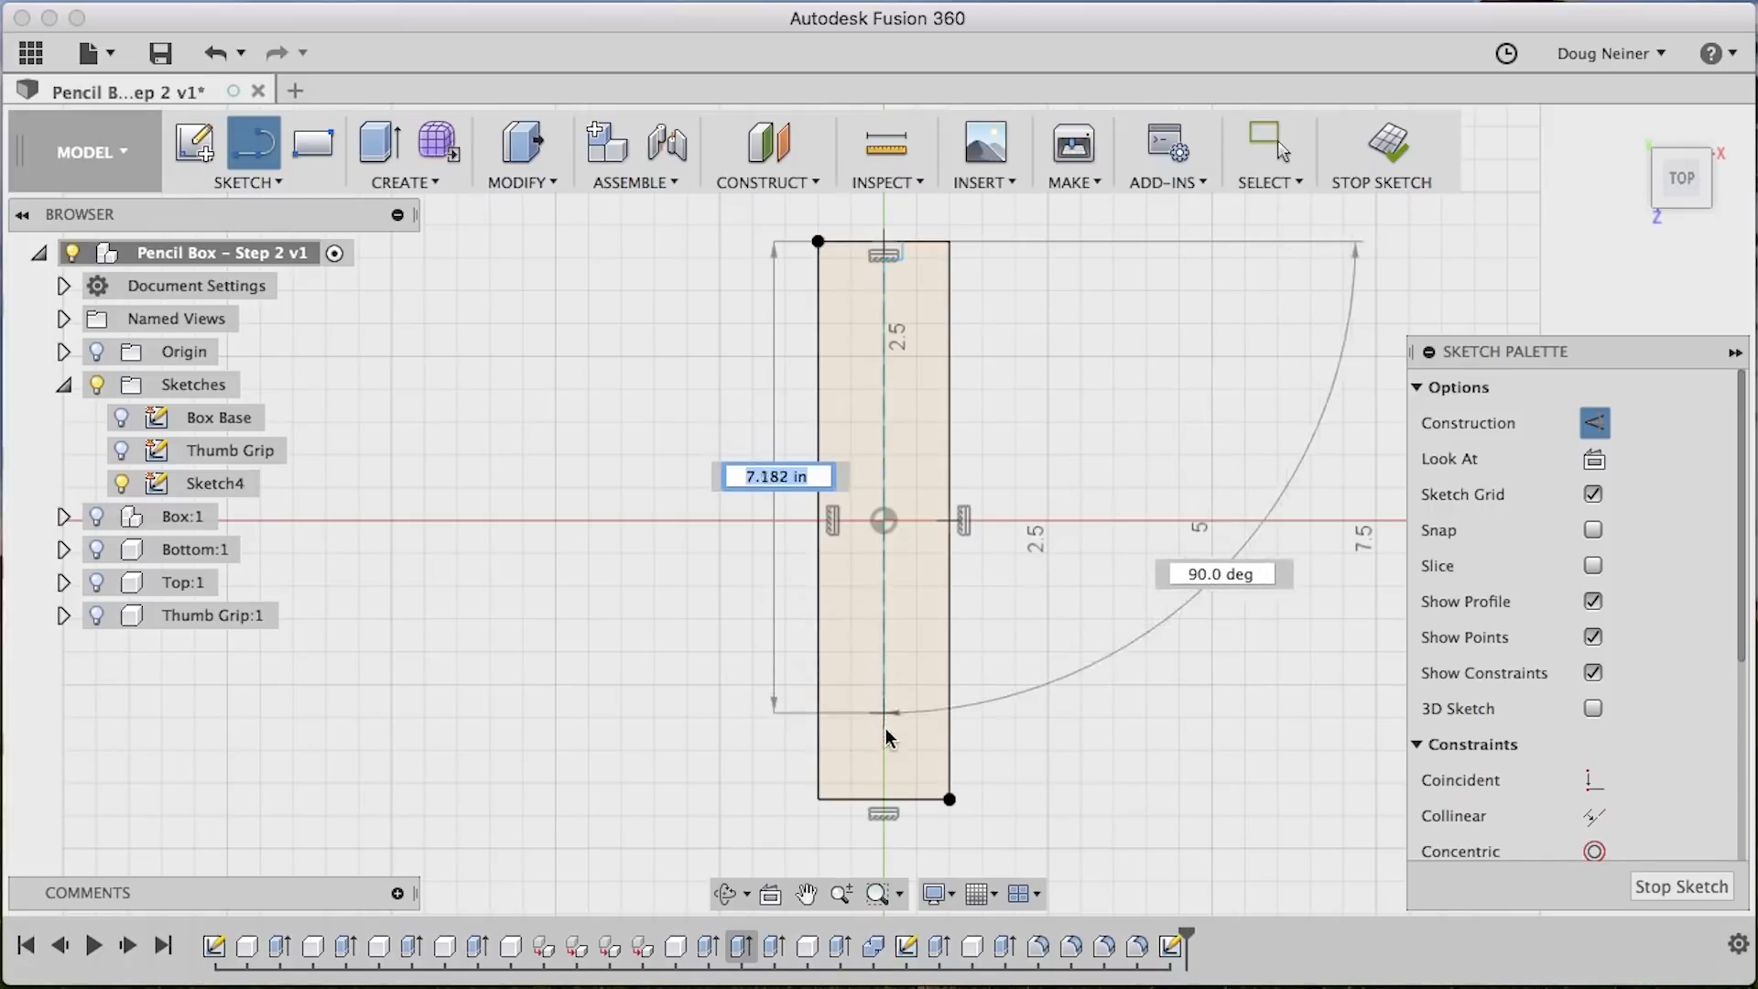
double_click(884, 799)
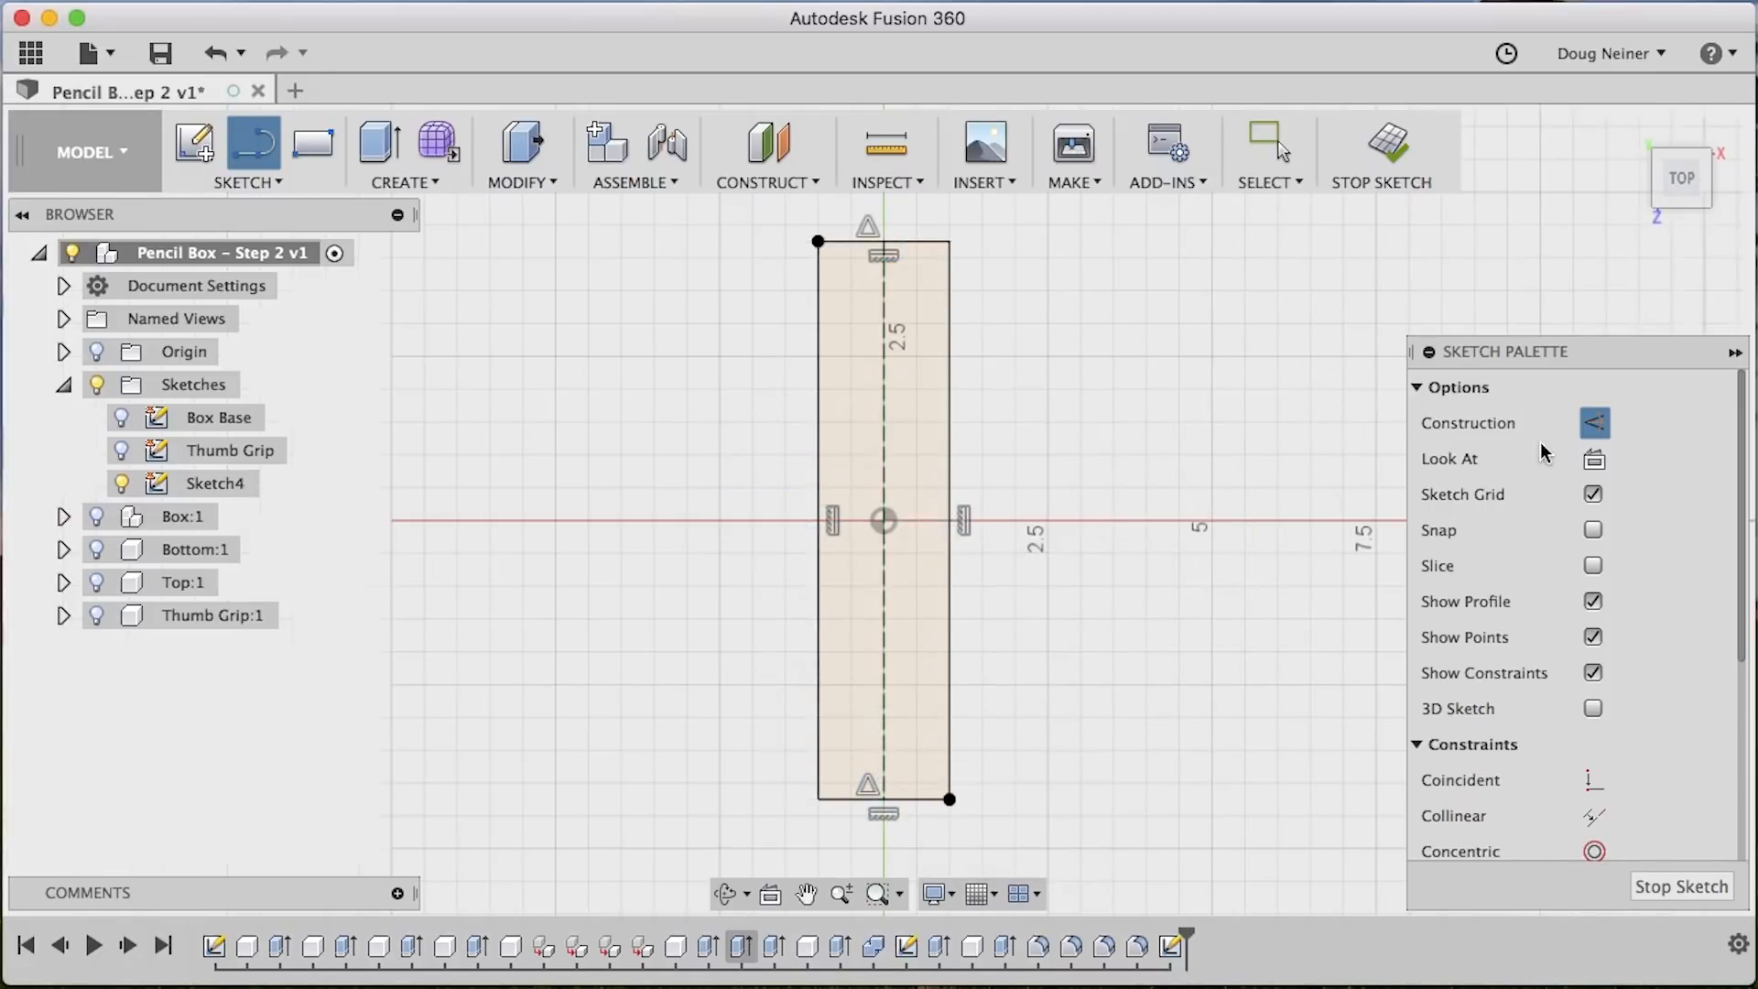
Draw a line between the midpoints of the rectangle's two long sides and convert it to a construction line
left_click(1594, 422)
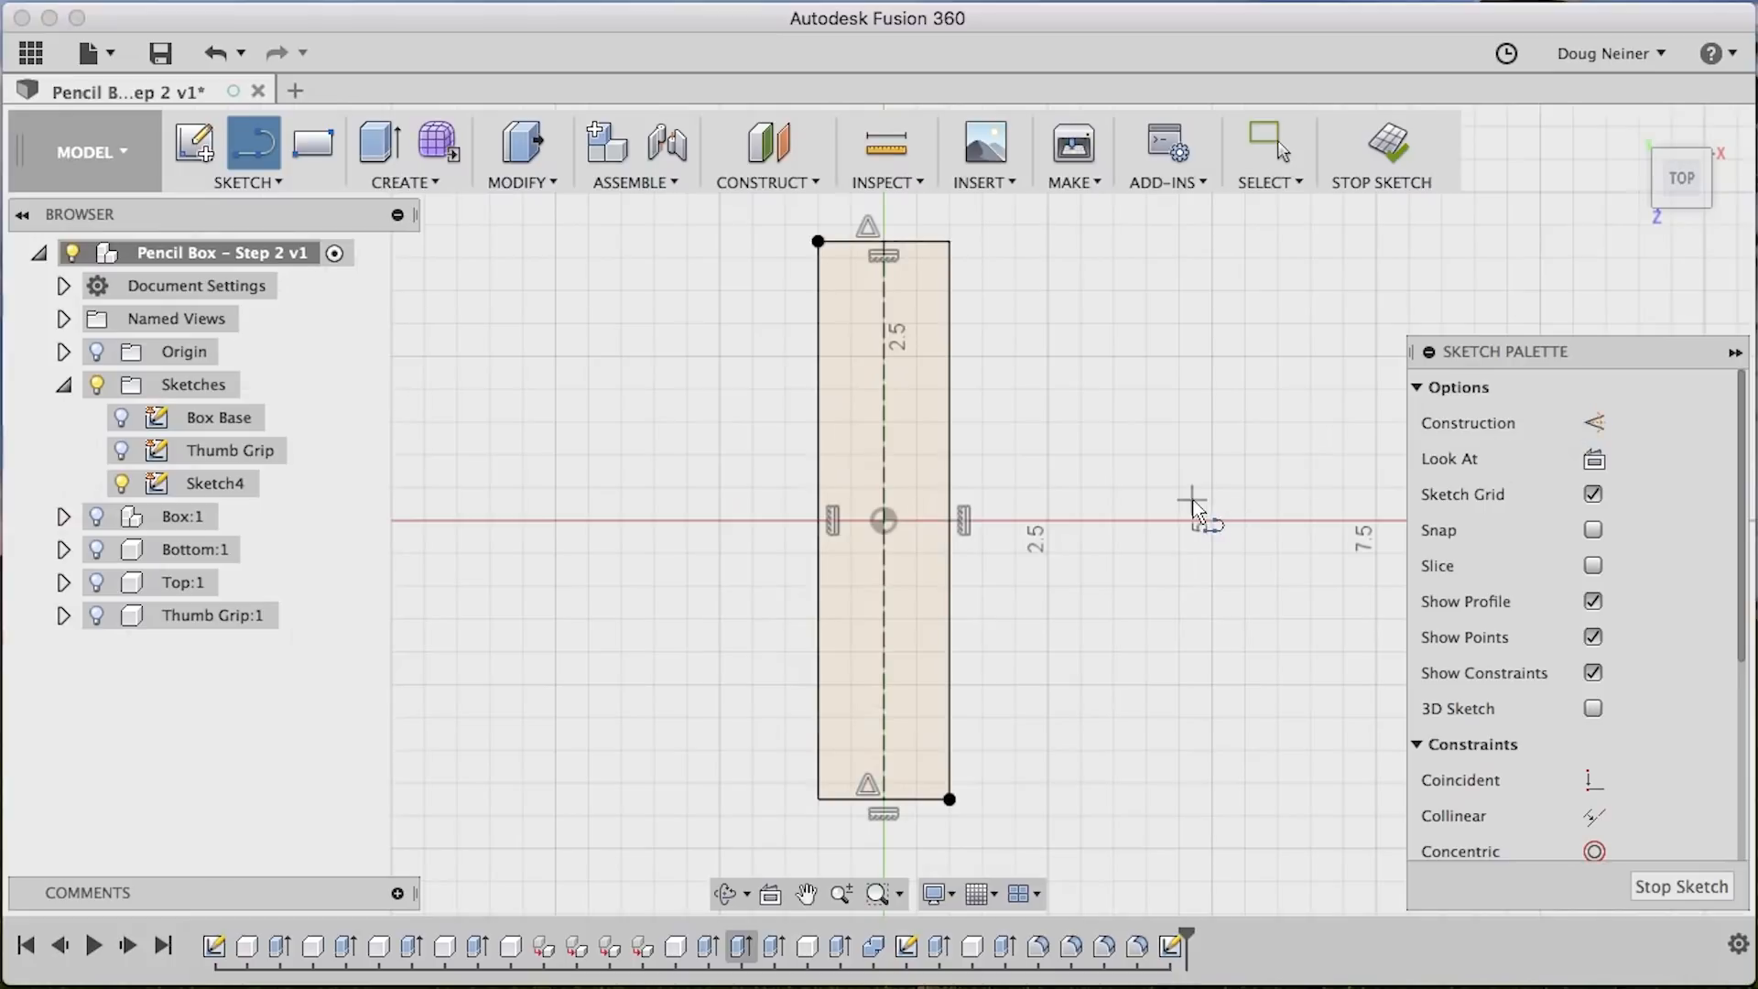
left_click(818, 521)
left_click(946, 520)
key("Escape")
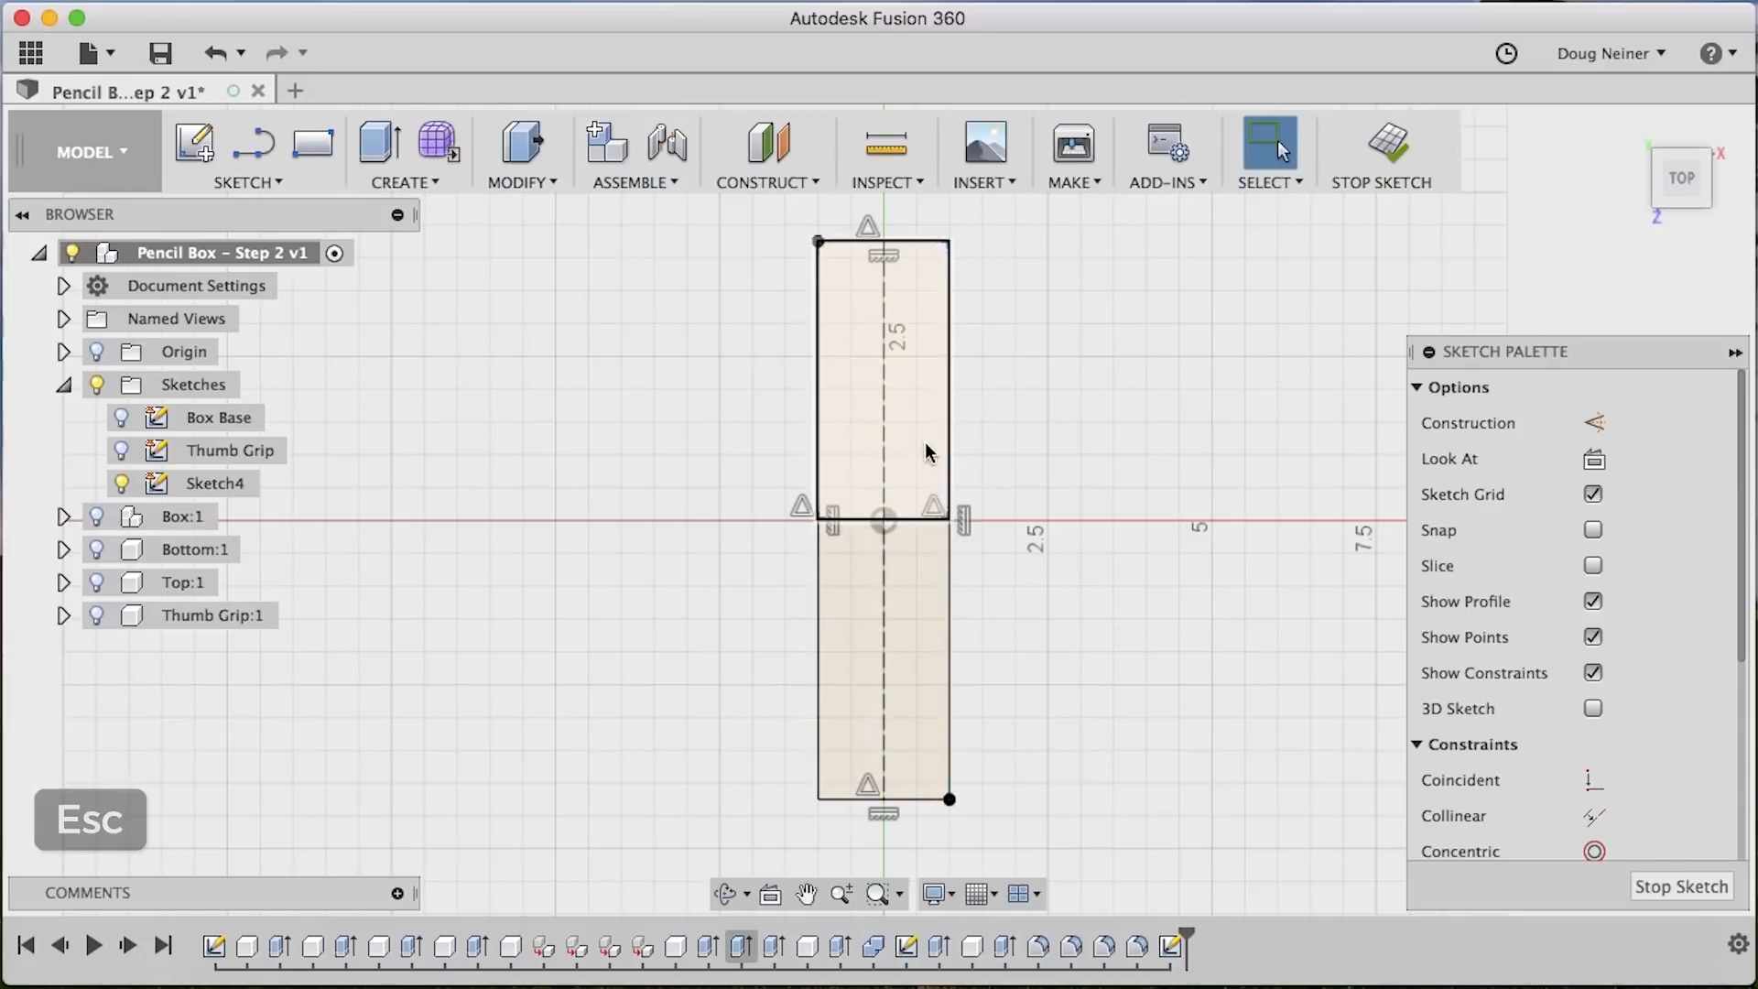
left_click(851, 524)
left_click(1594, 422)
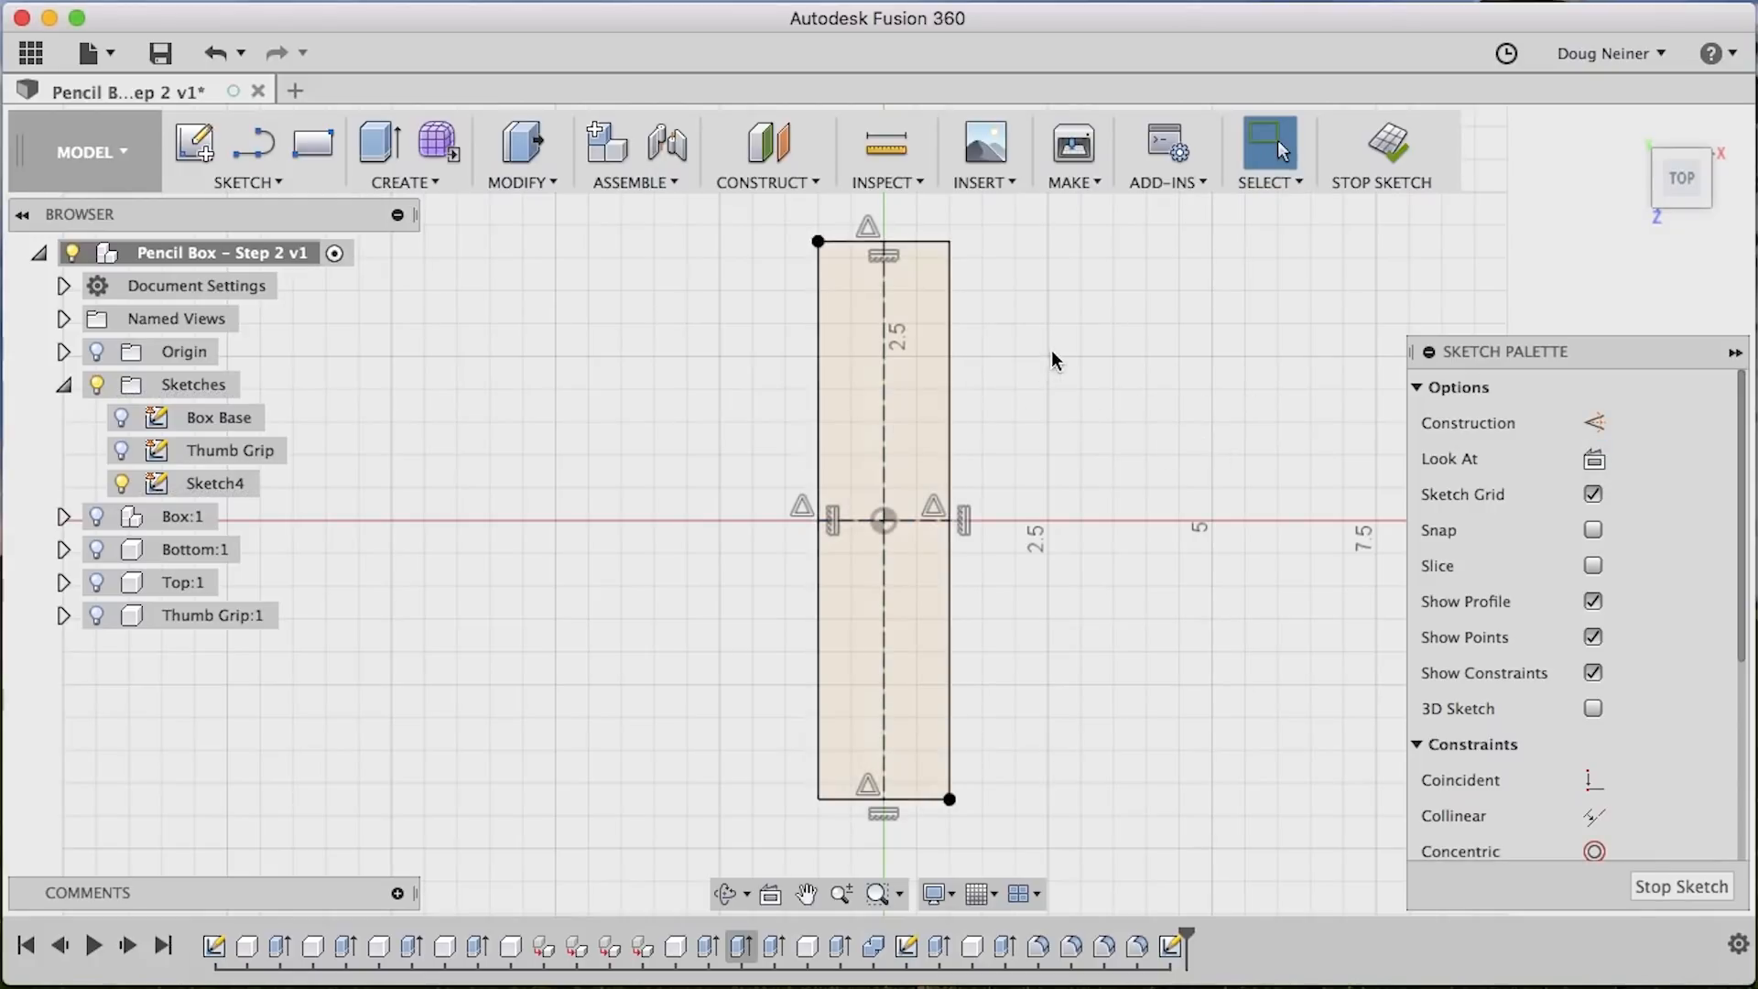
Draw a line at 45 degrees across the rectangle's upper-right corner, from the short side to the long side
scroll(1057, 355, "up", 5)
scroll(1057, 356, "up", 5)
key("l")
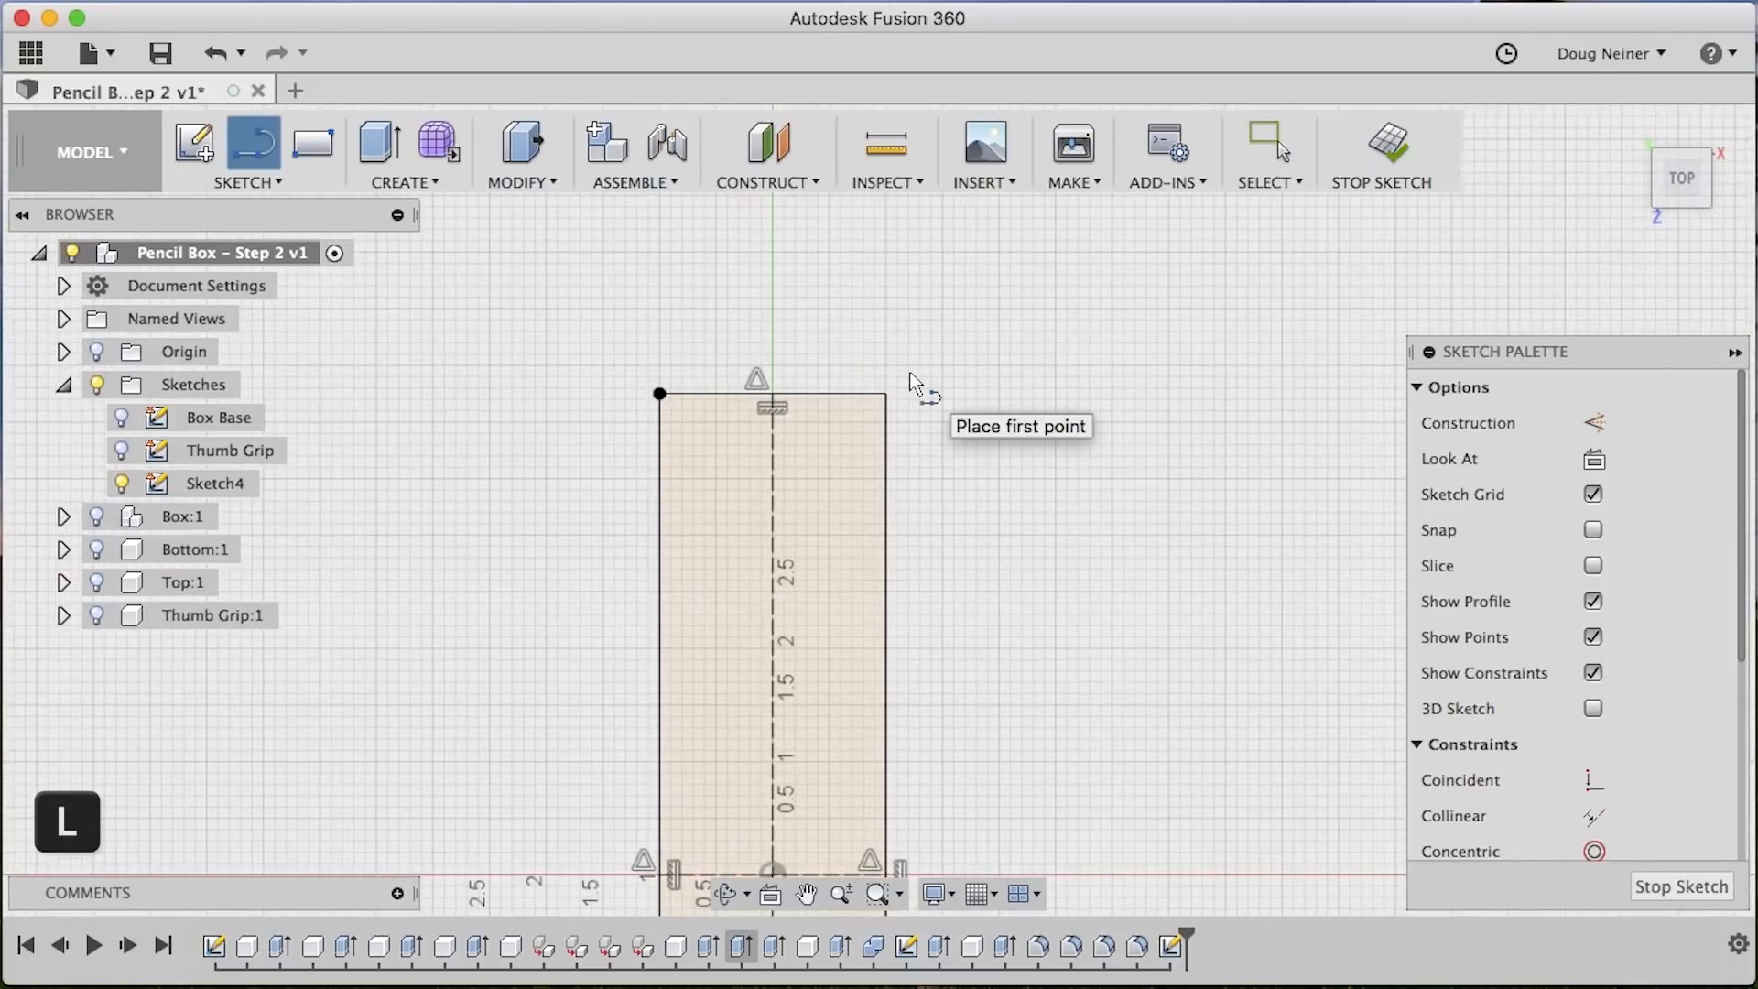
scroll(840, 395, "up", 5)
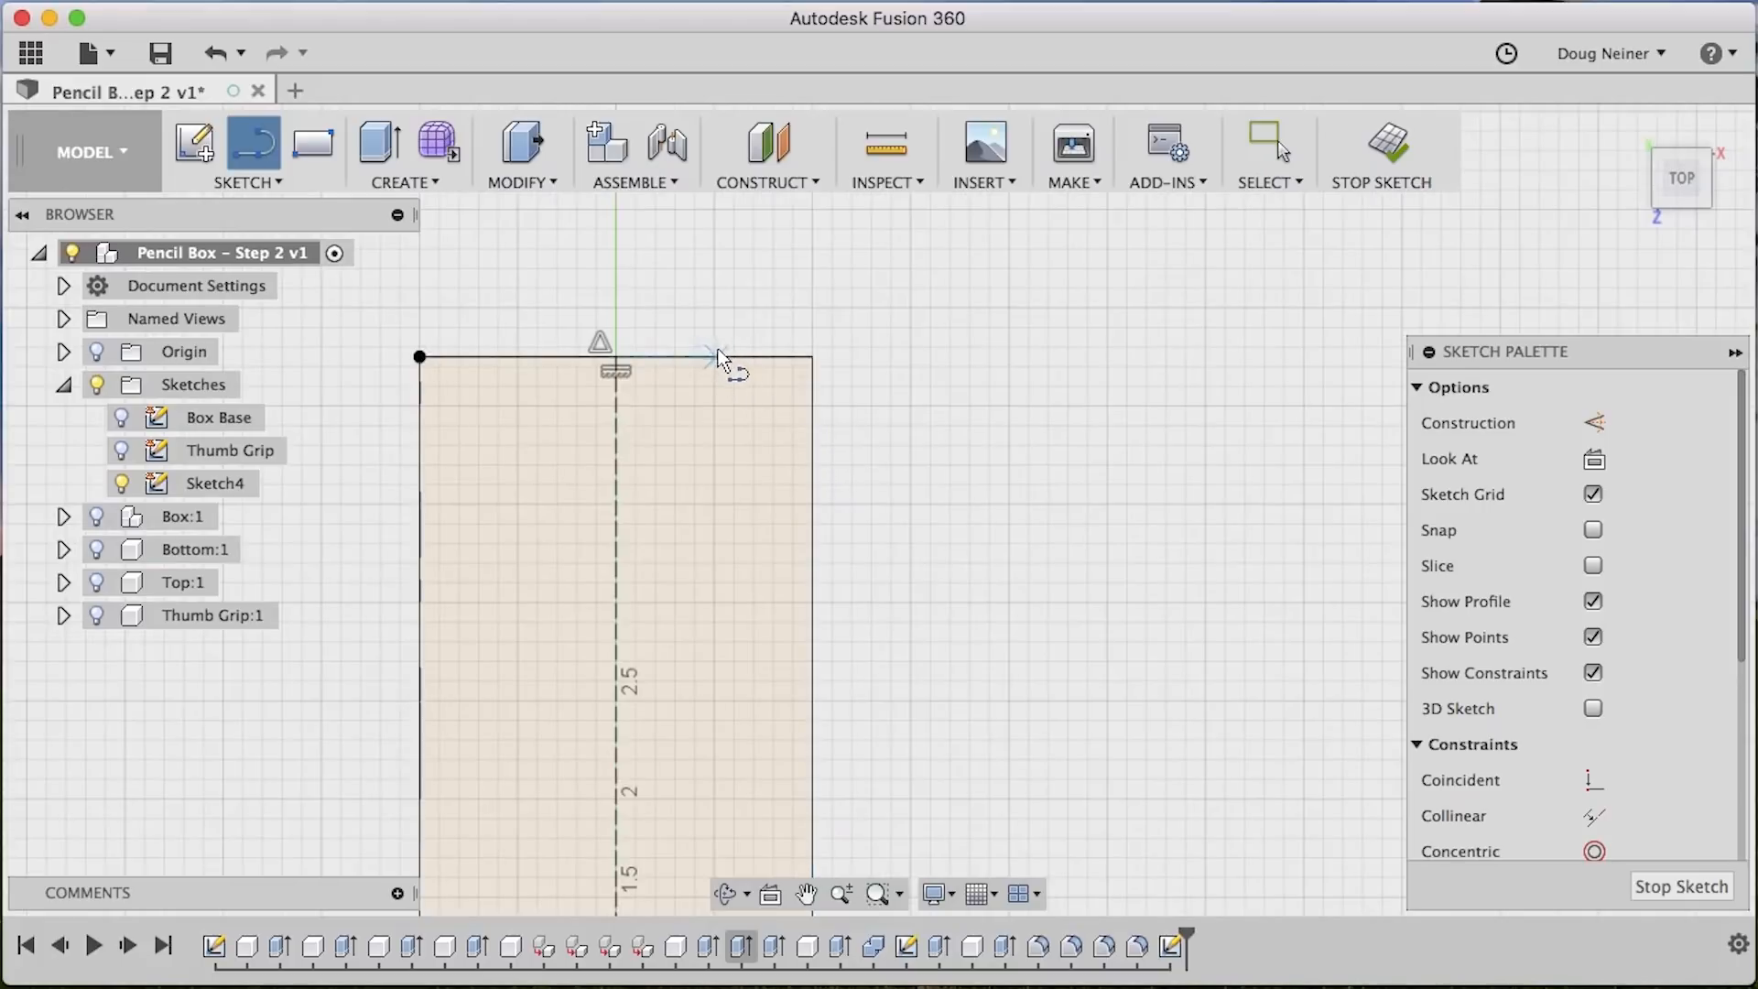
left_click(724, 357)
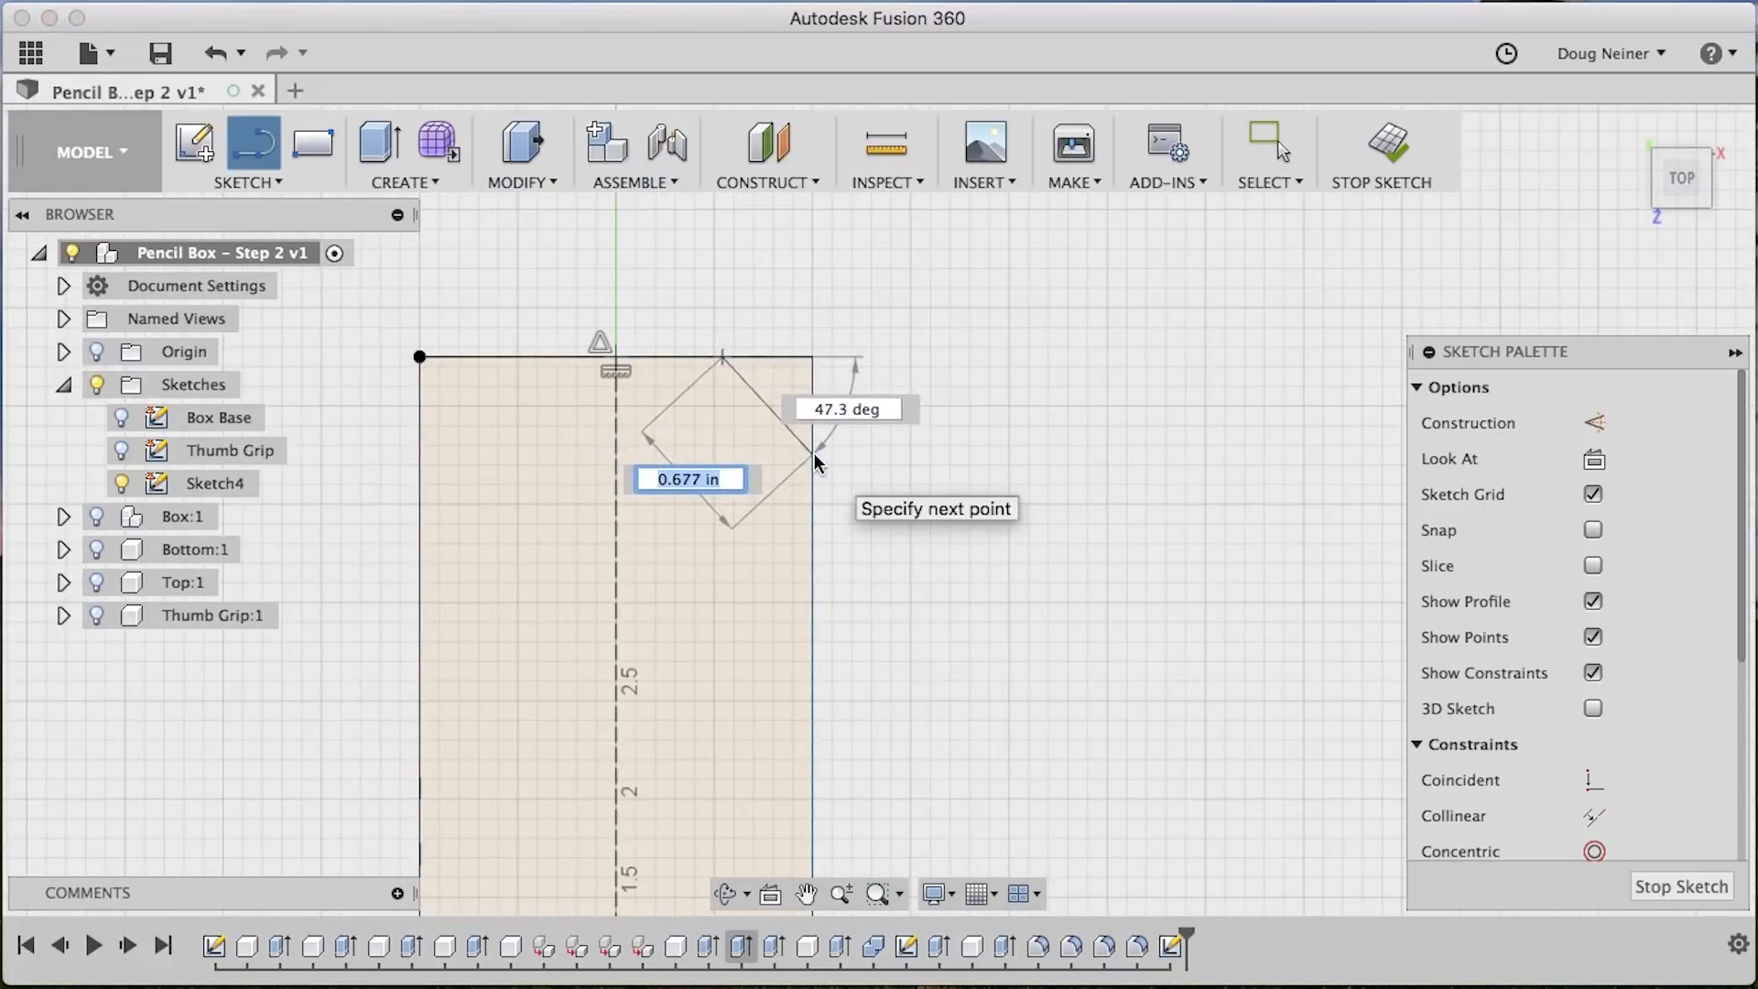
key("Tab")
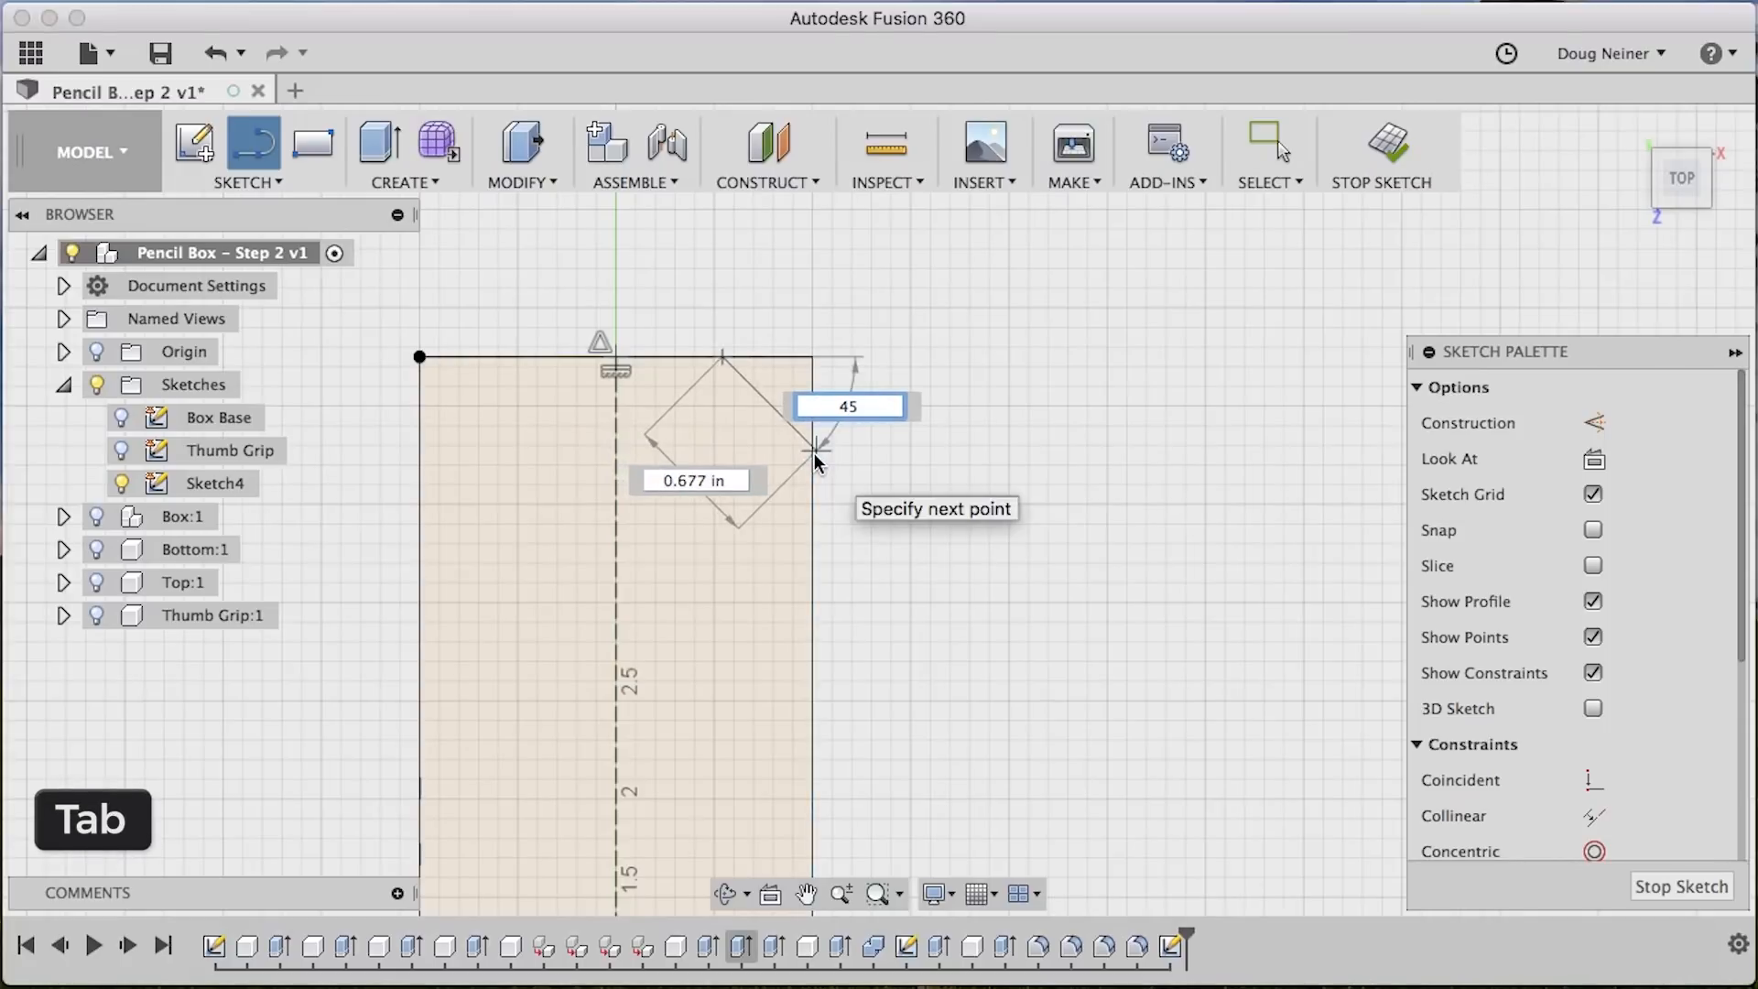
key("Tab")
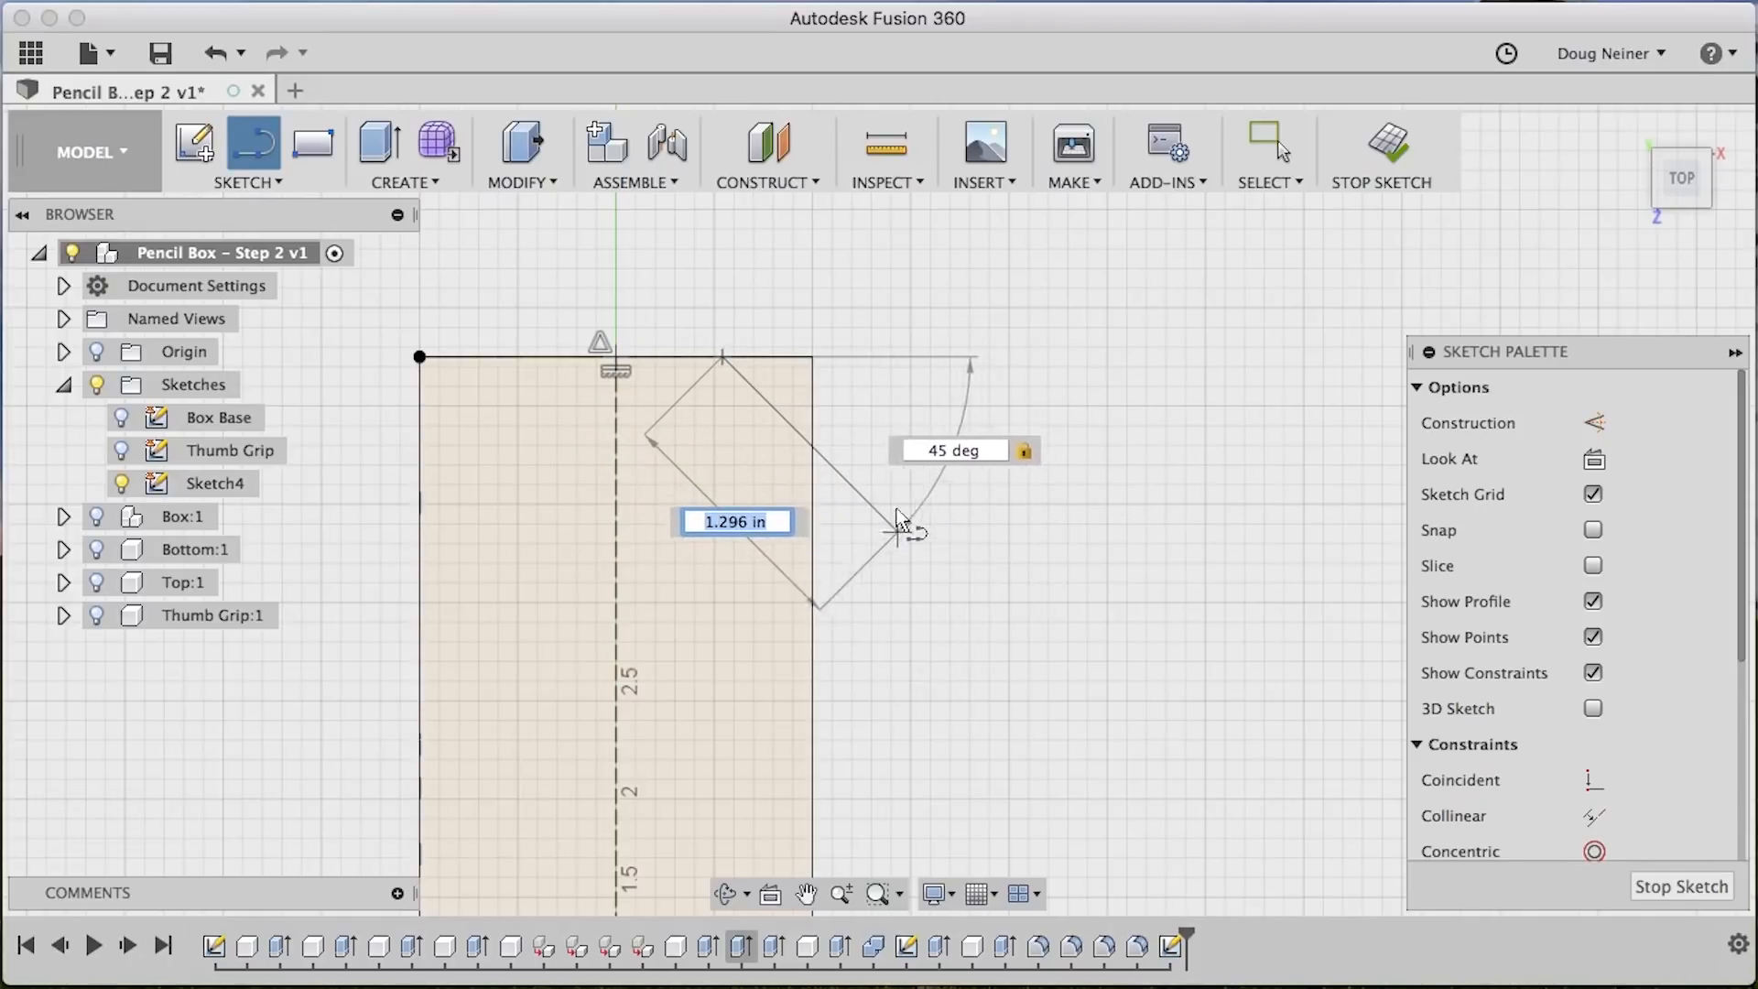
left_click(814, 449)
key("Escape")
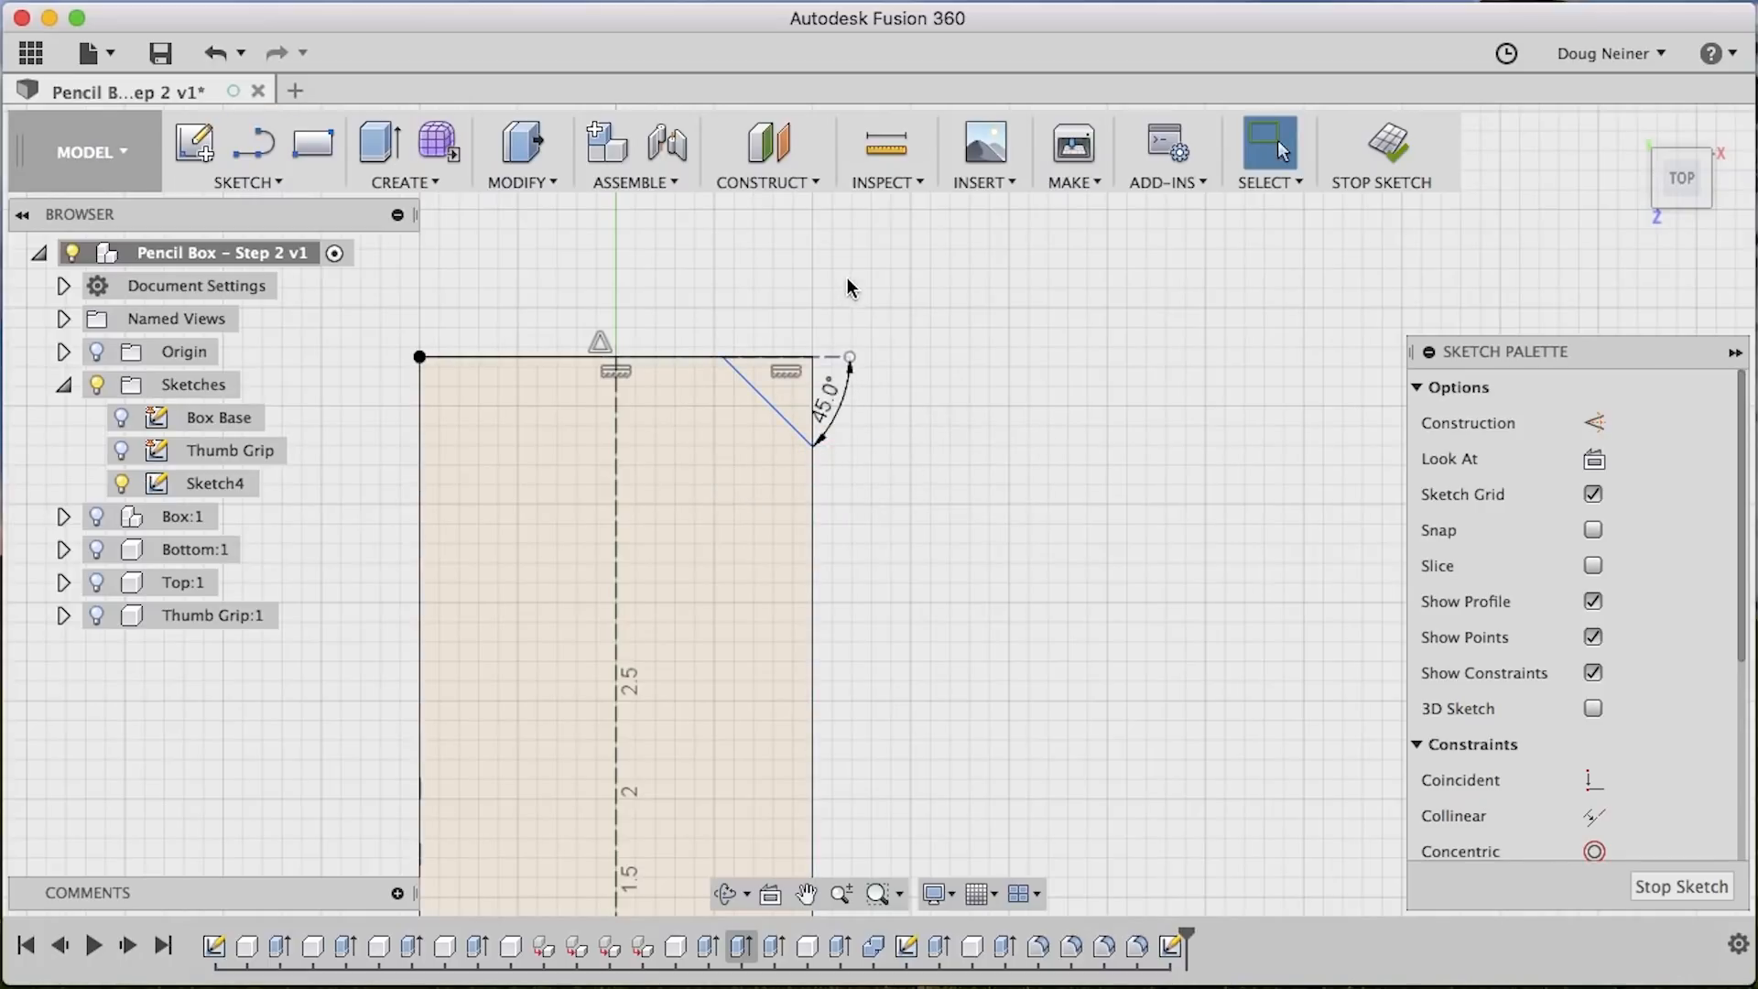
Dimension the distance from the diagonal line's end on the short side to the rectangle's corner as 0.375 in
left_click(724, 366)
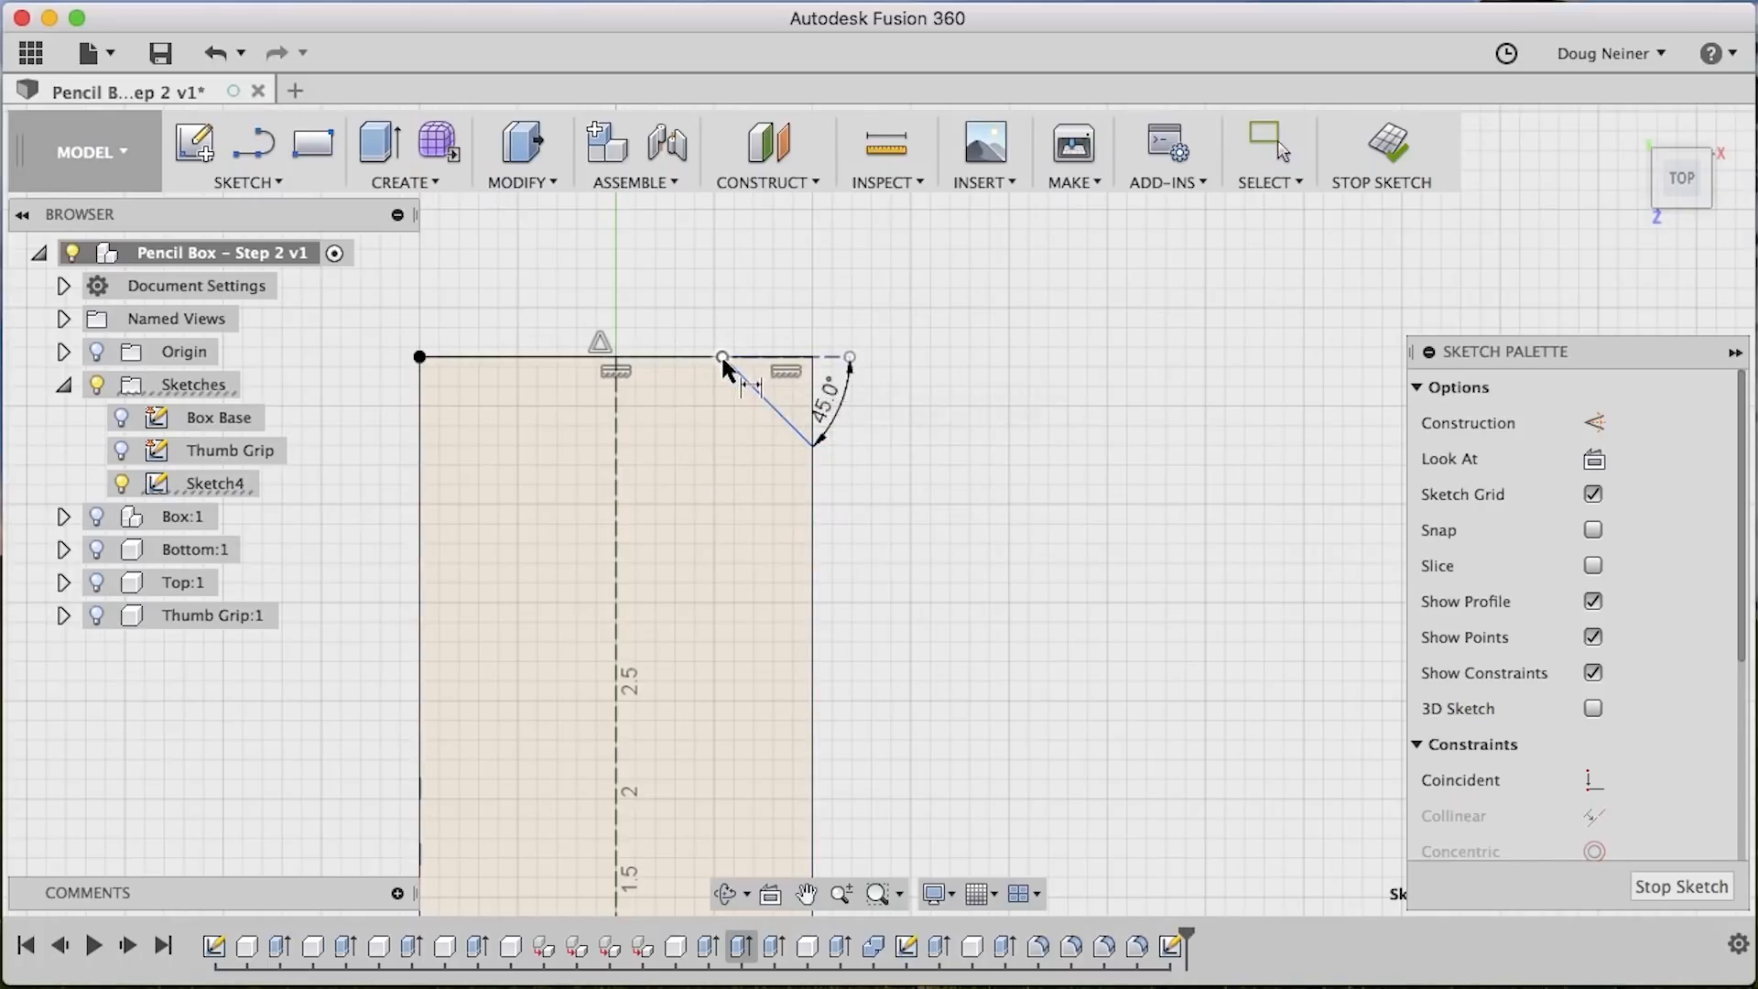
left_click(811, 357)
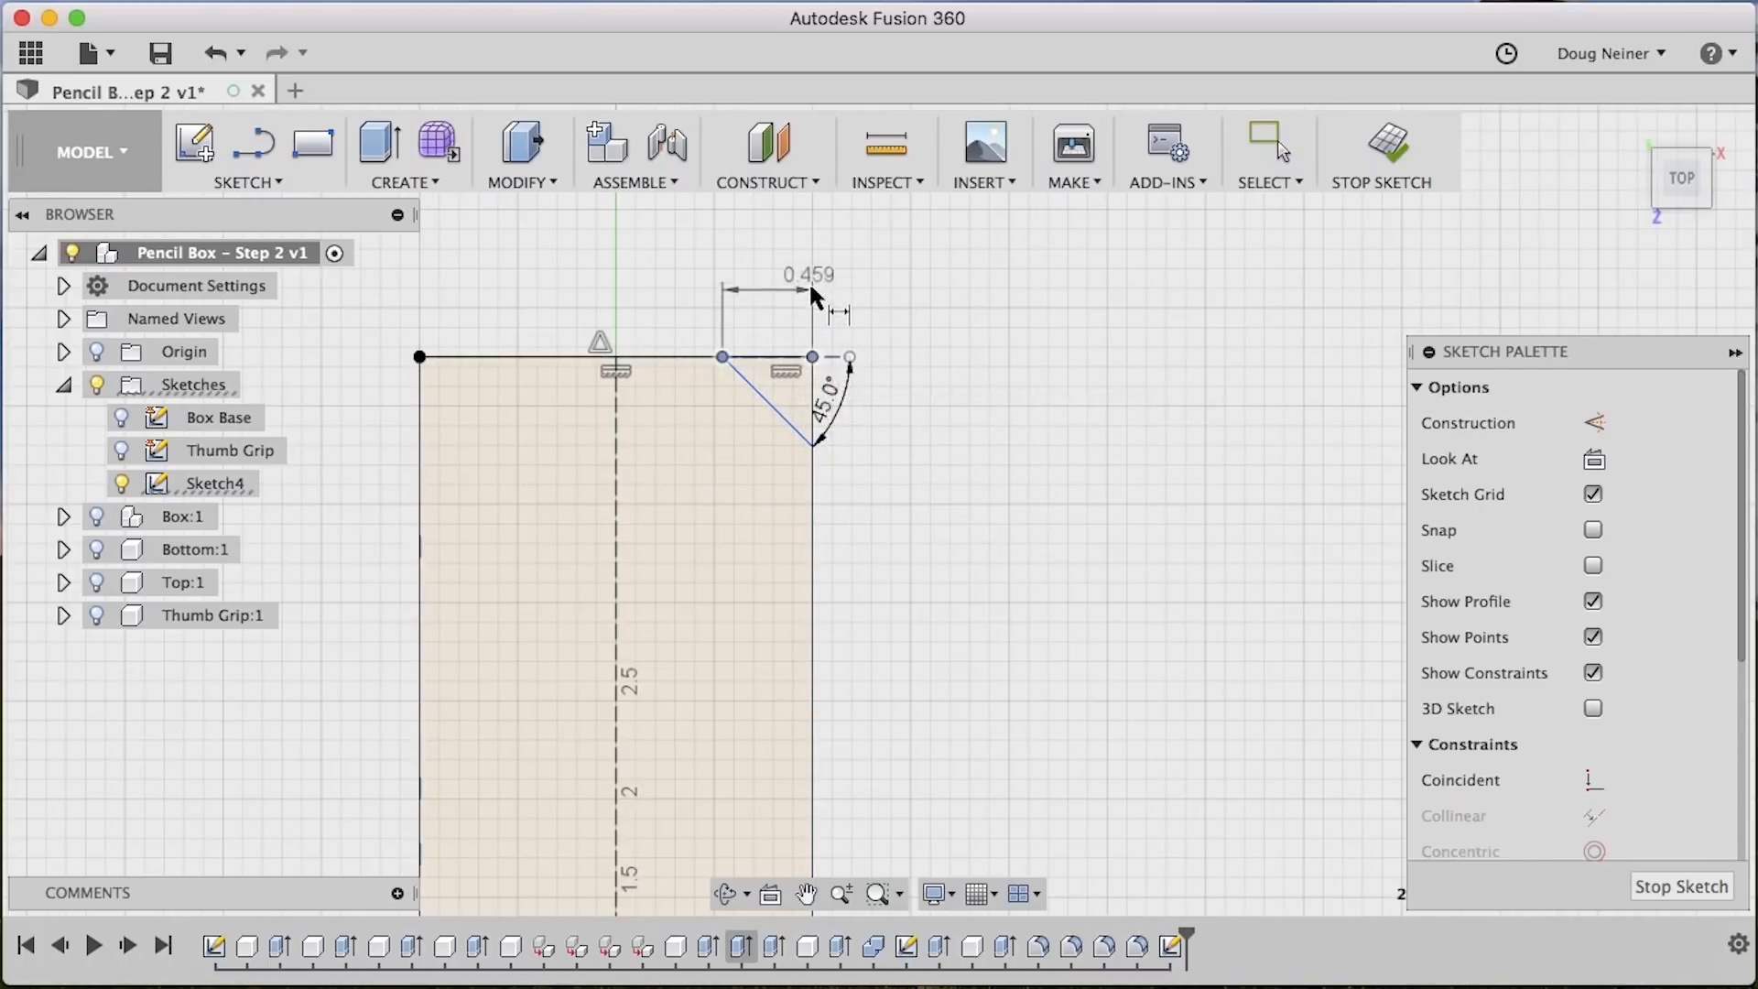
left_click(809, 274)
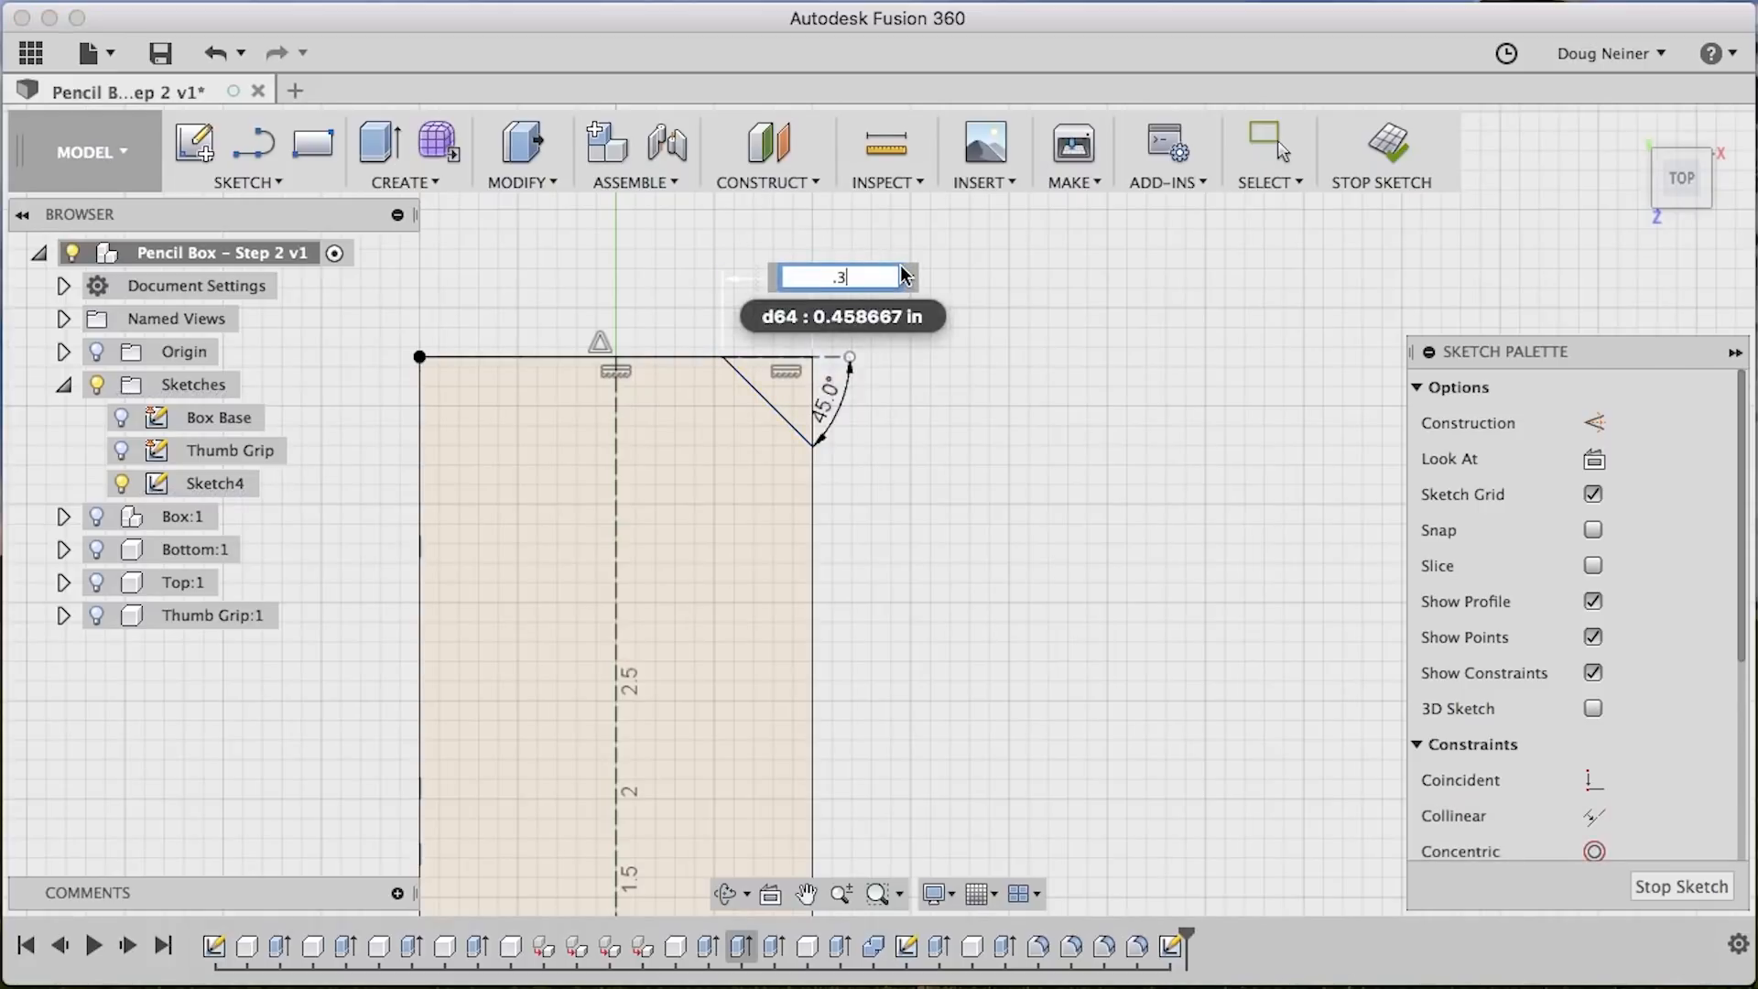
key("Return")
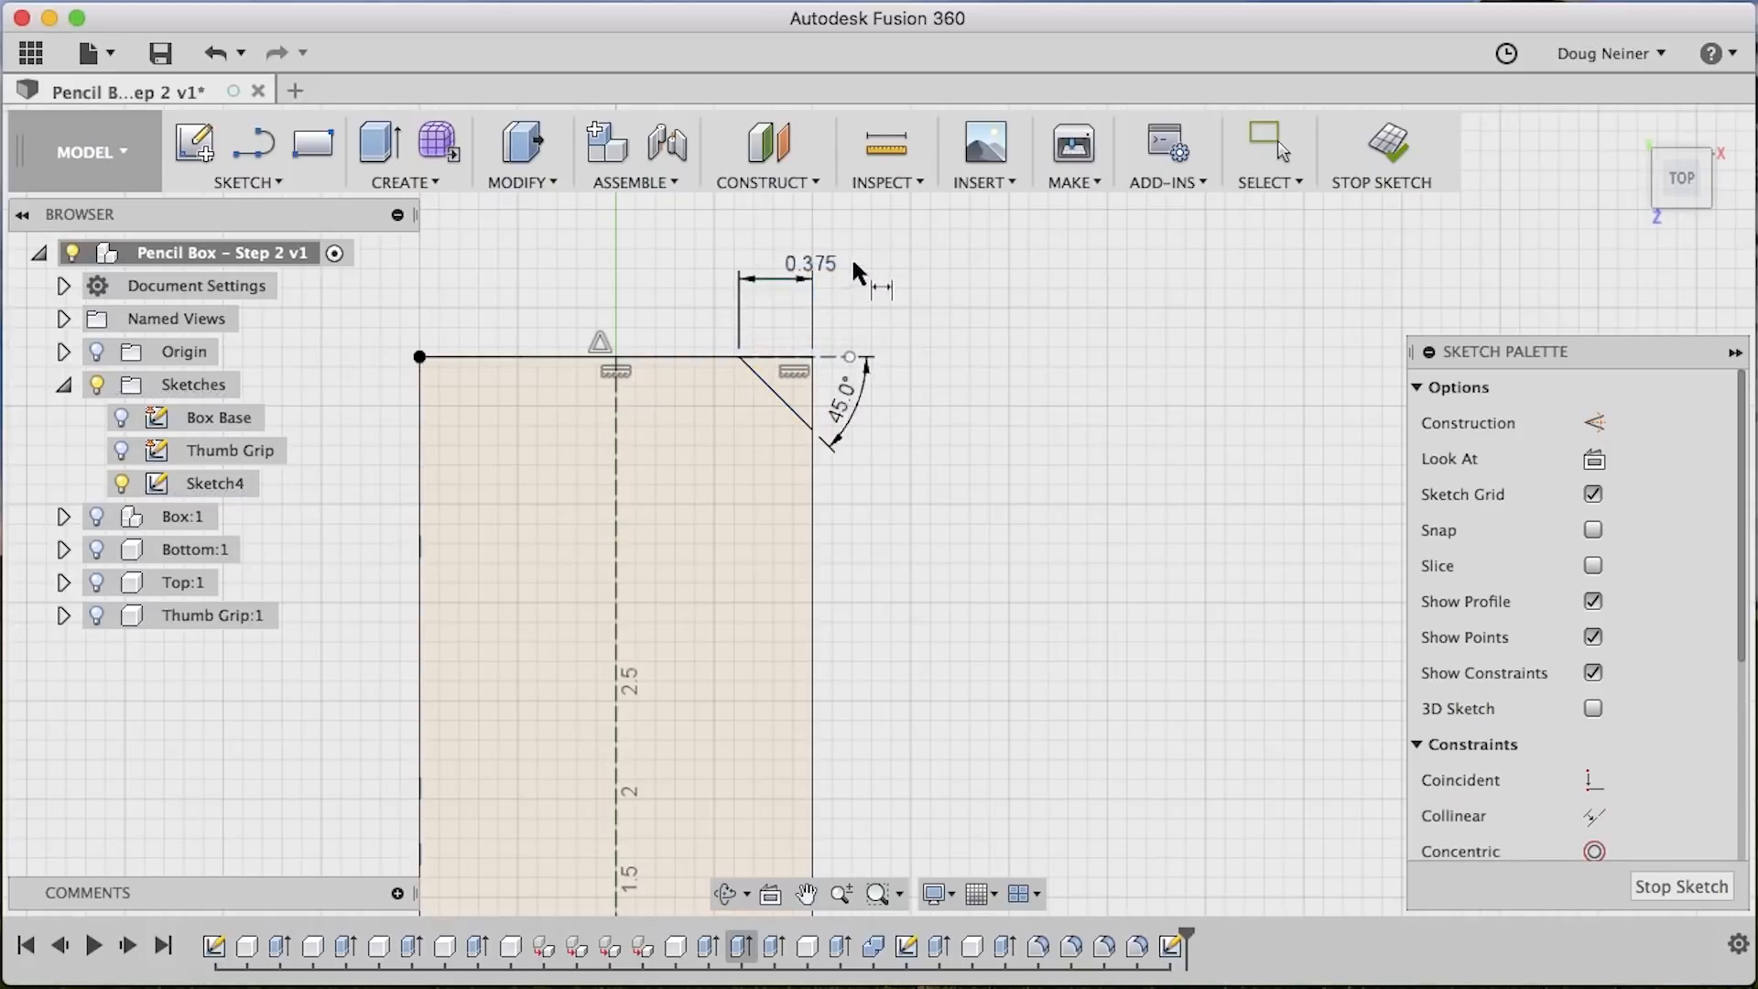
Add a user parameter named SplineWidth in inches with the expression .375
left_click(554, 188)
left_click(586, 775)
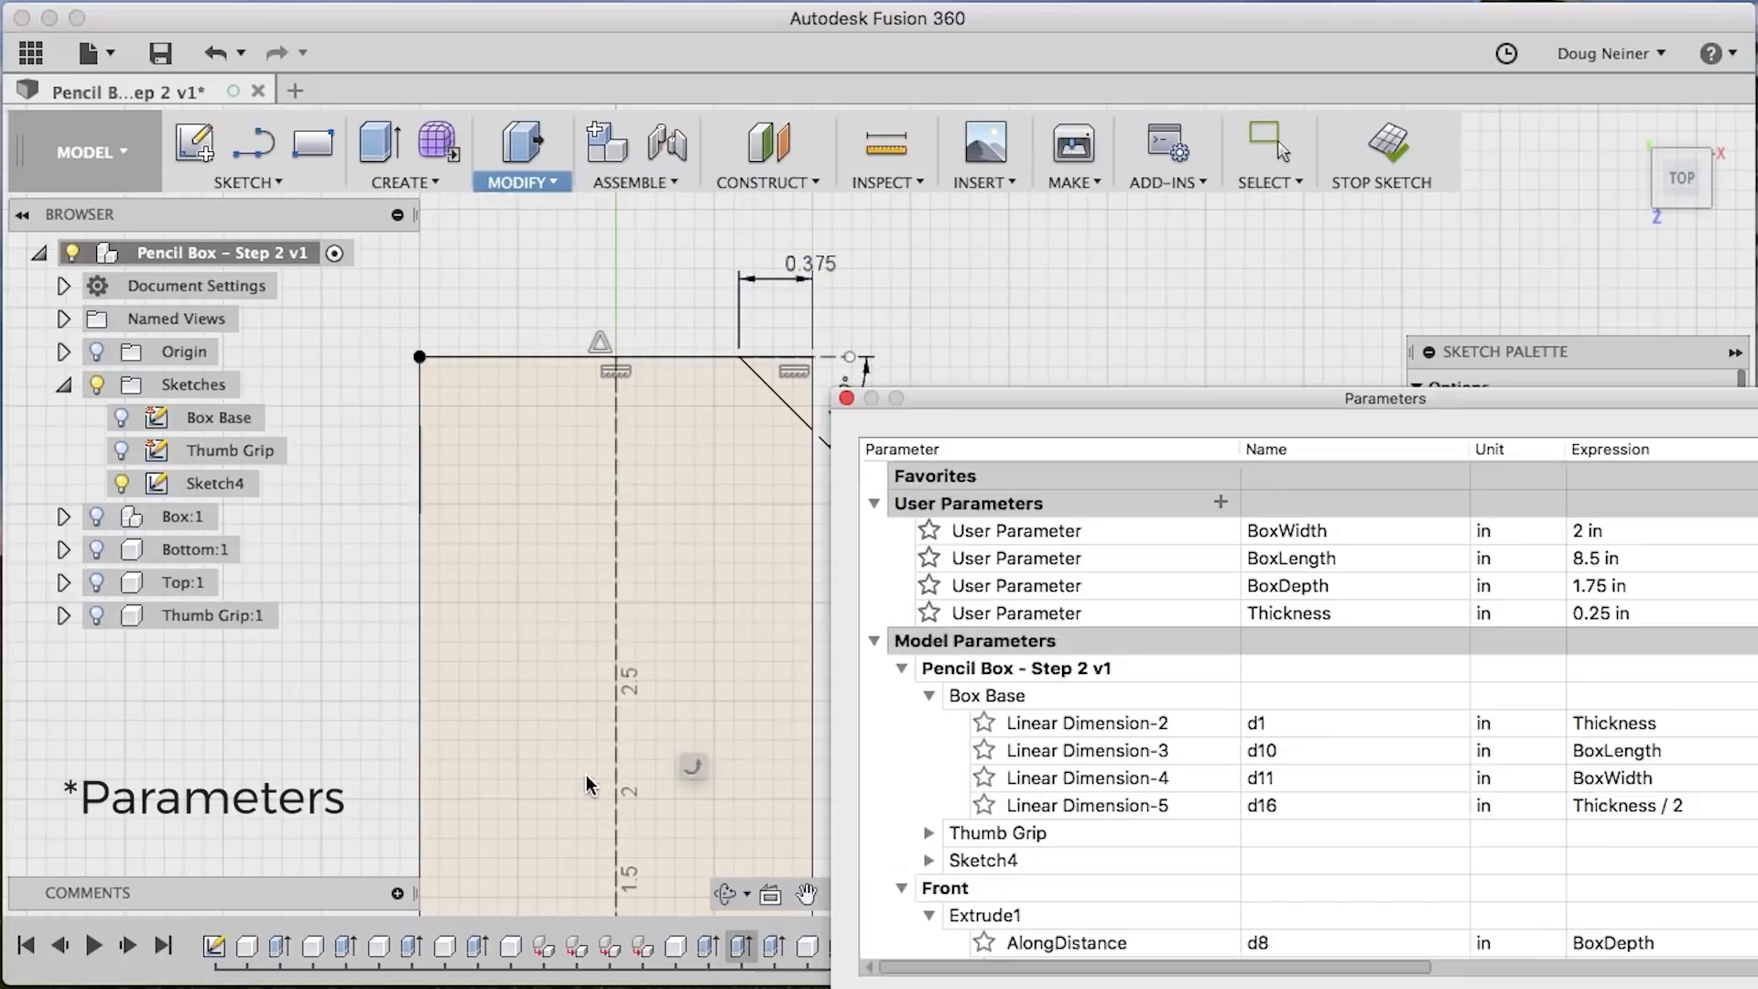
left_click_drag(1024, 393, 628, 181)
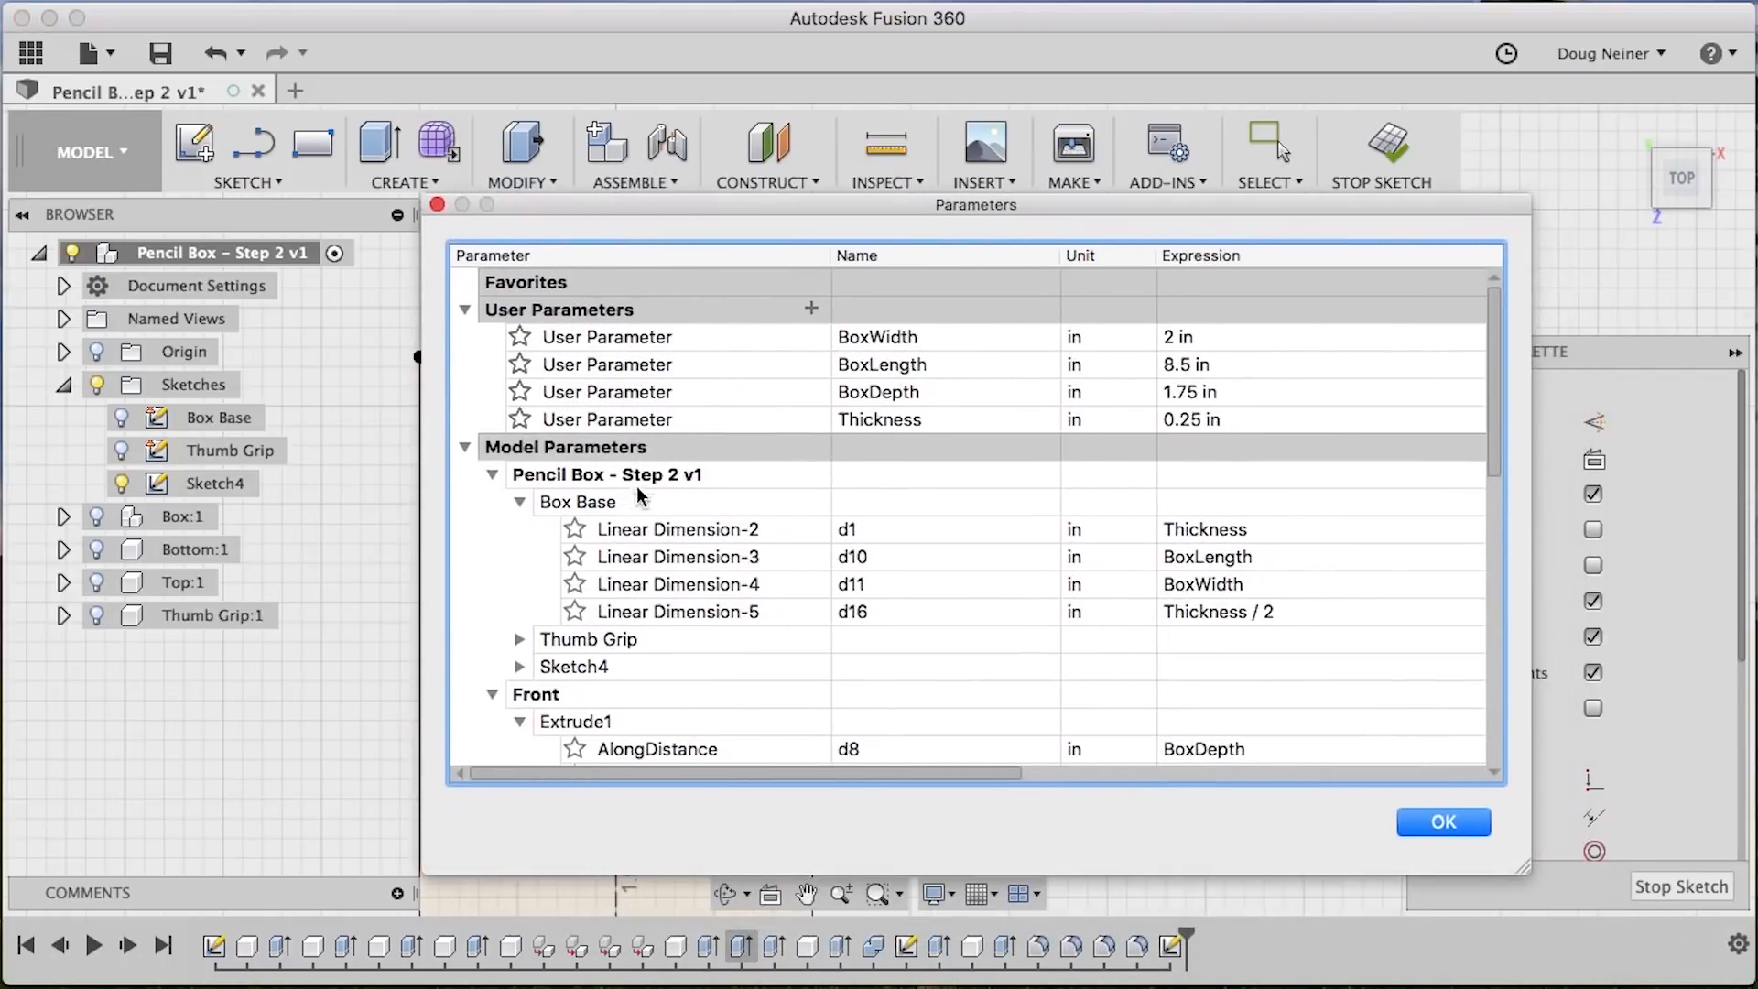
left_click(811, 308)
type("Sp")
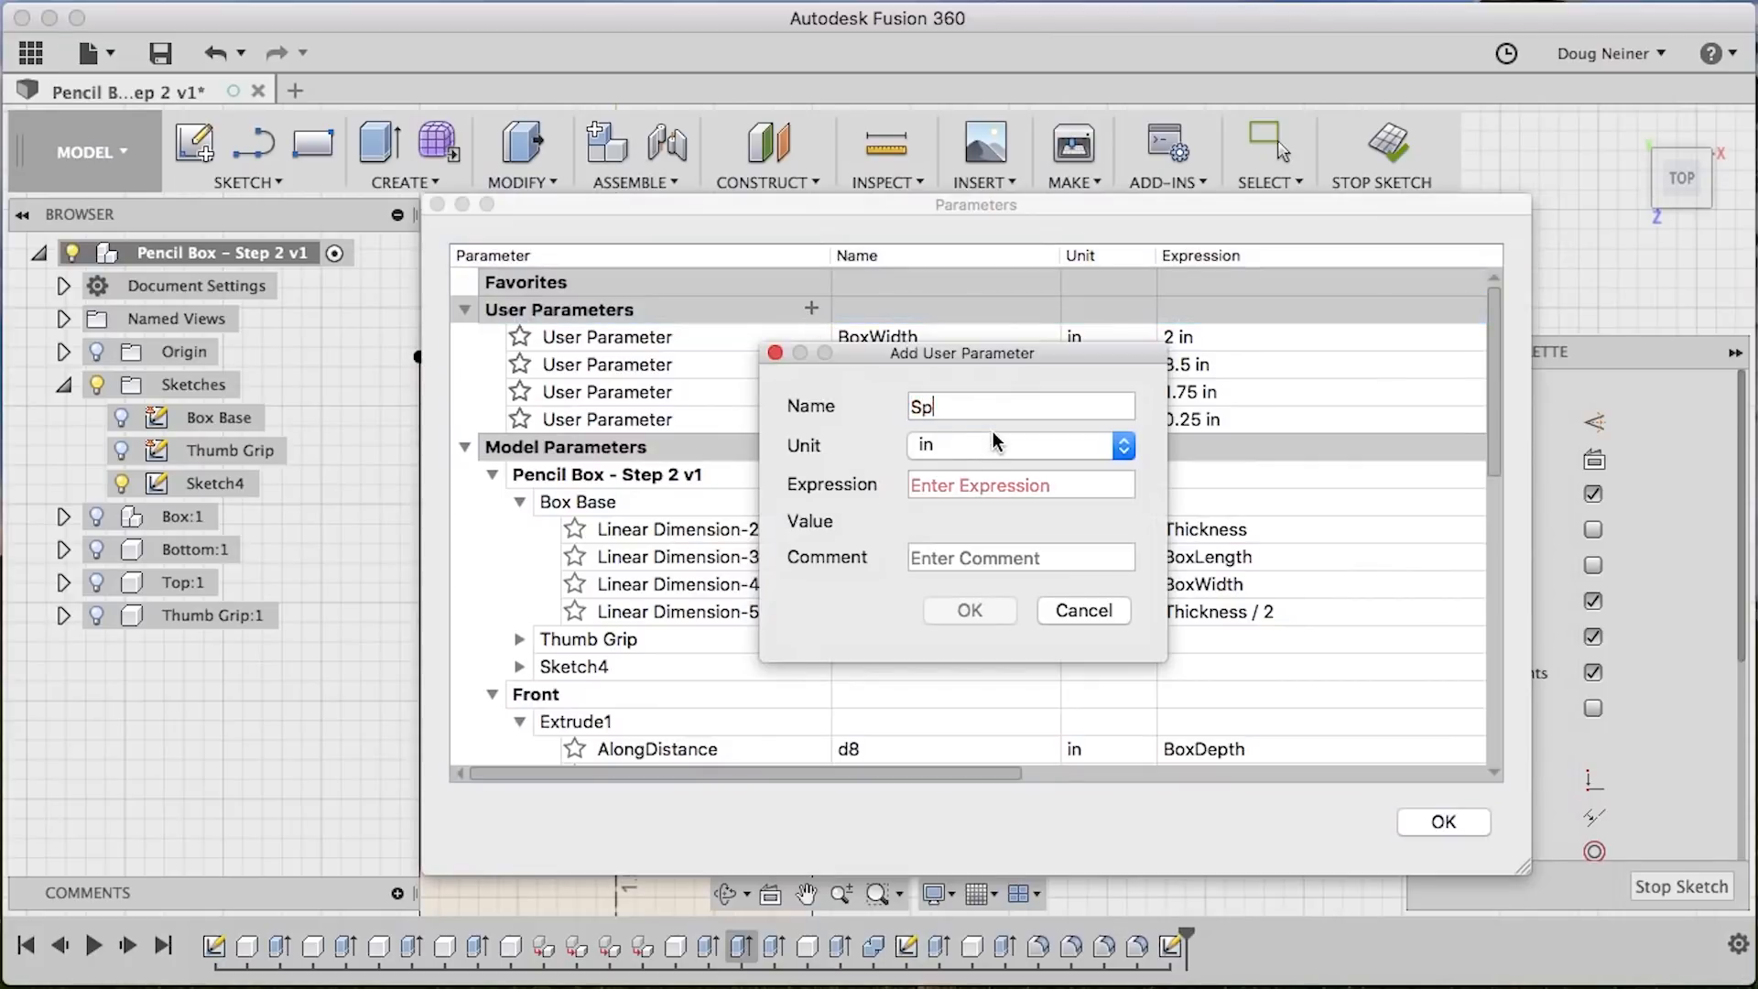
type("lineWidth")
key("Tab")
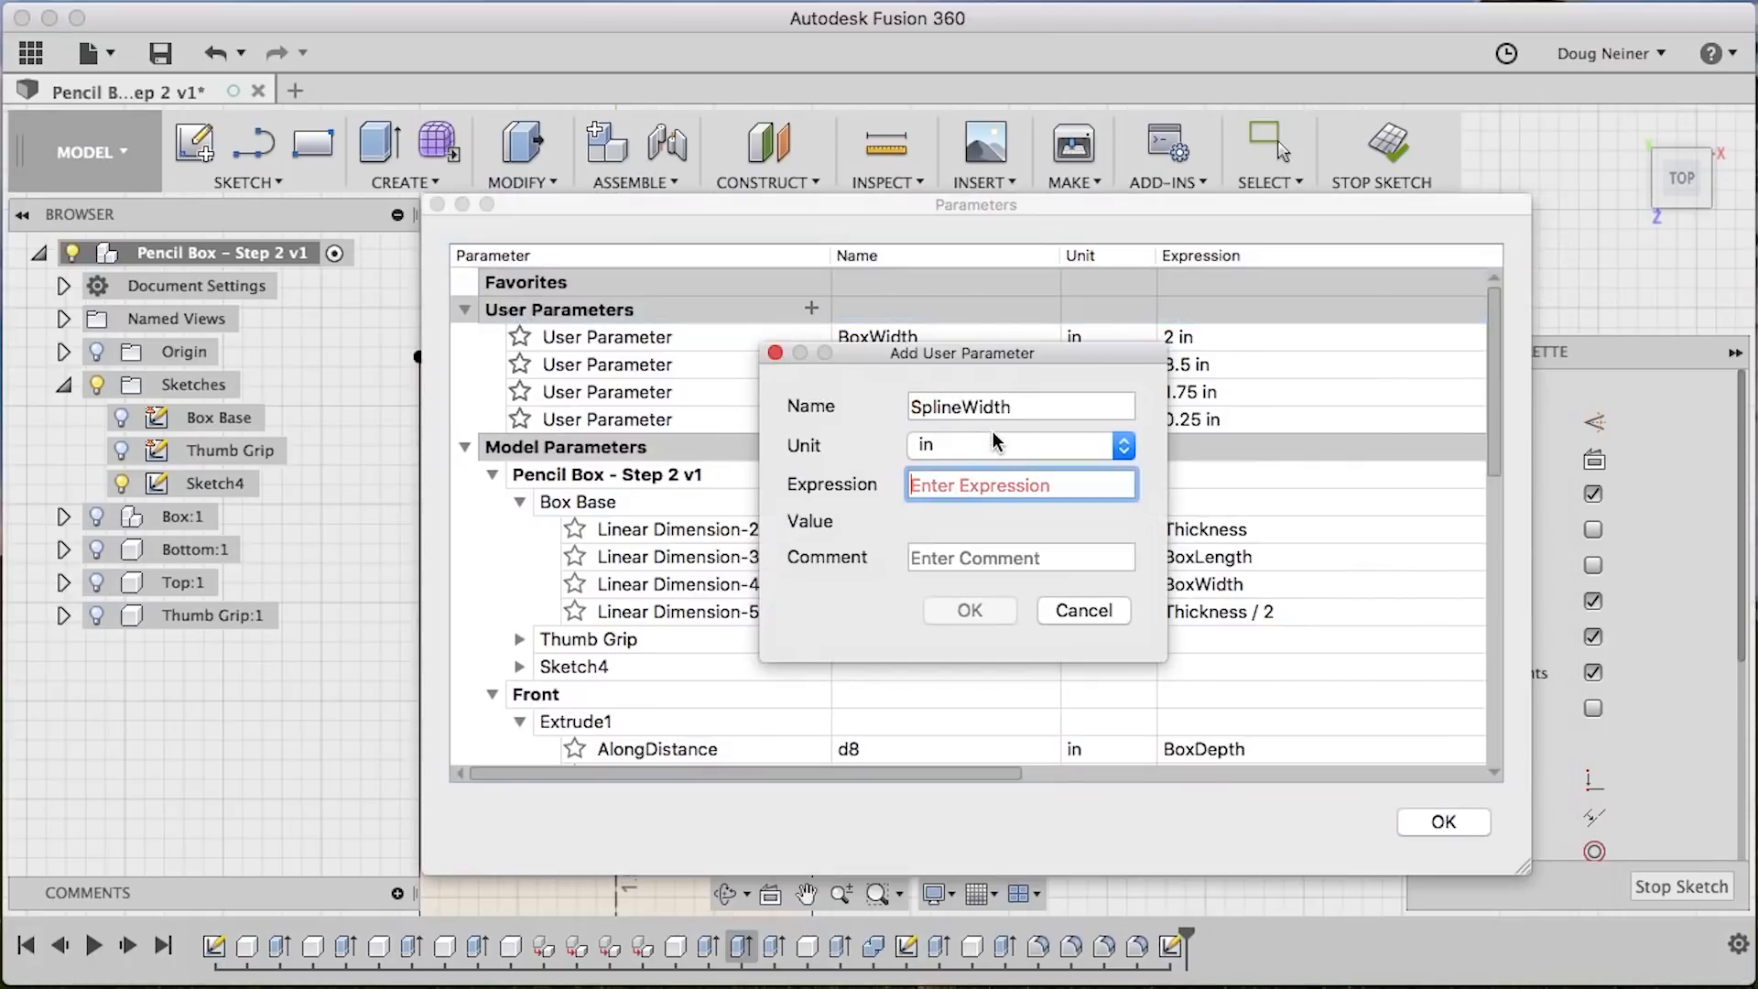
type(".375")
key("Tab")
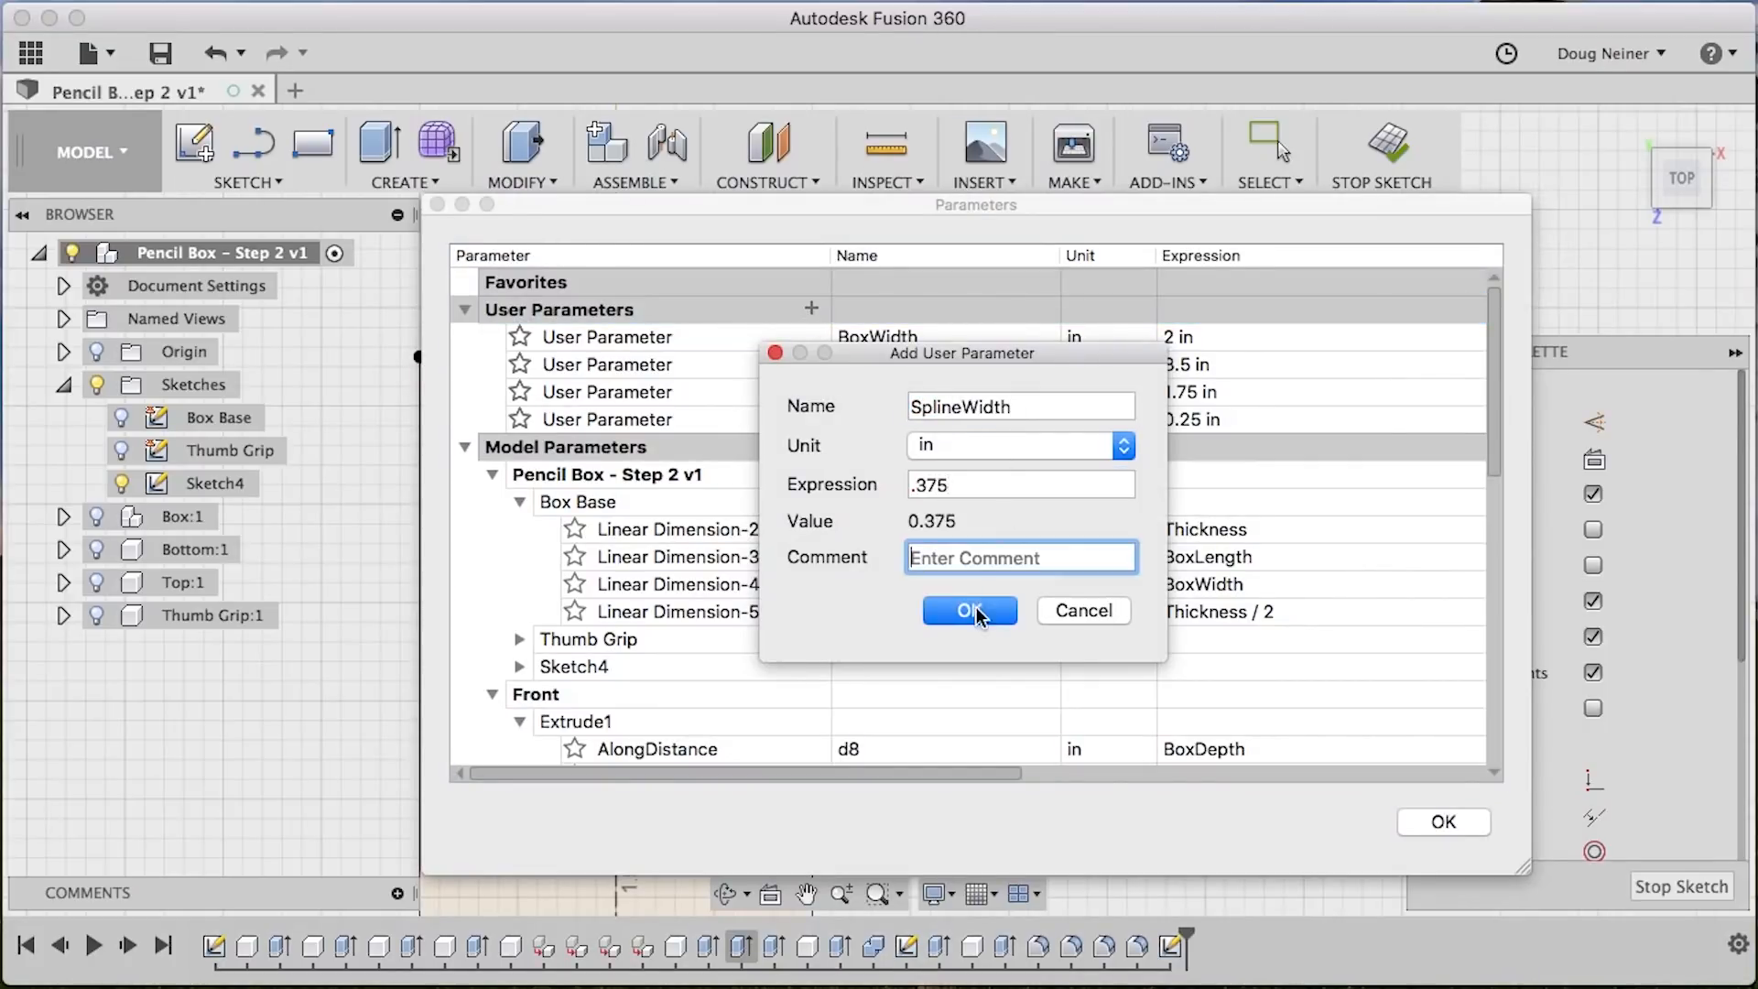
left_click(976, 612)
Add a user parameter named SplineThickness in inches with the expression .125
left_click(811, 309)
type("SplineThickness")
key("Tab")
type(".125")
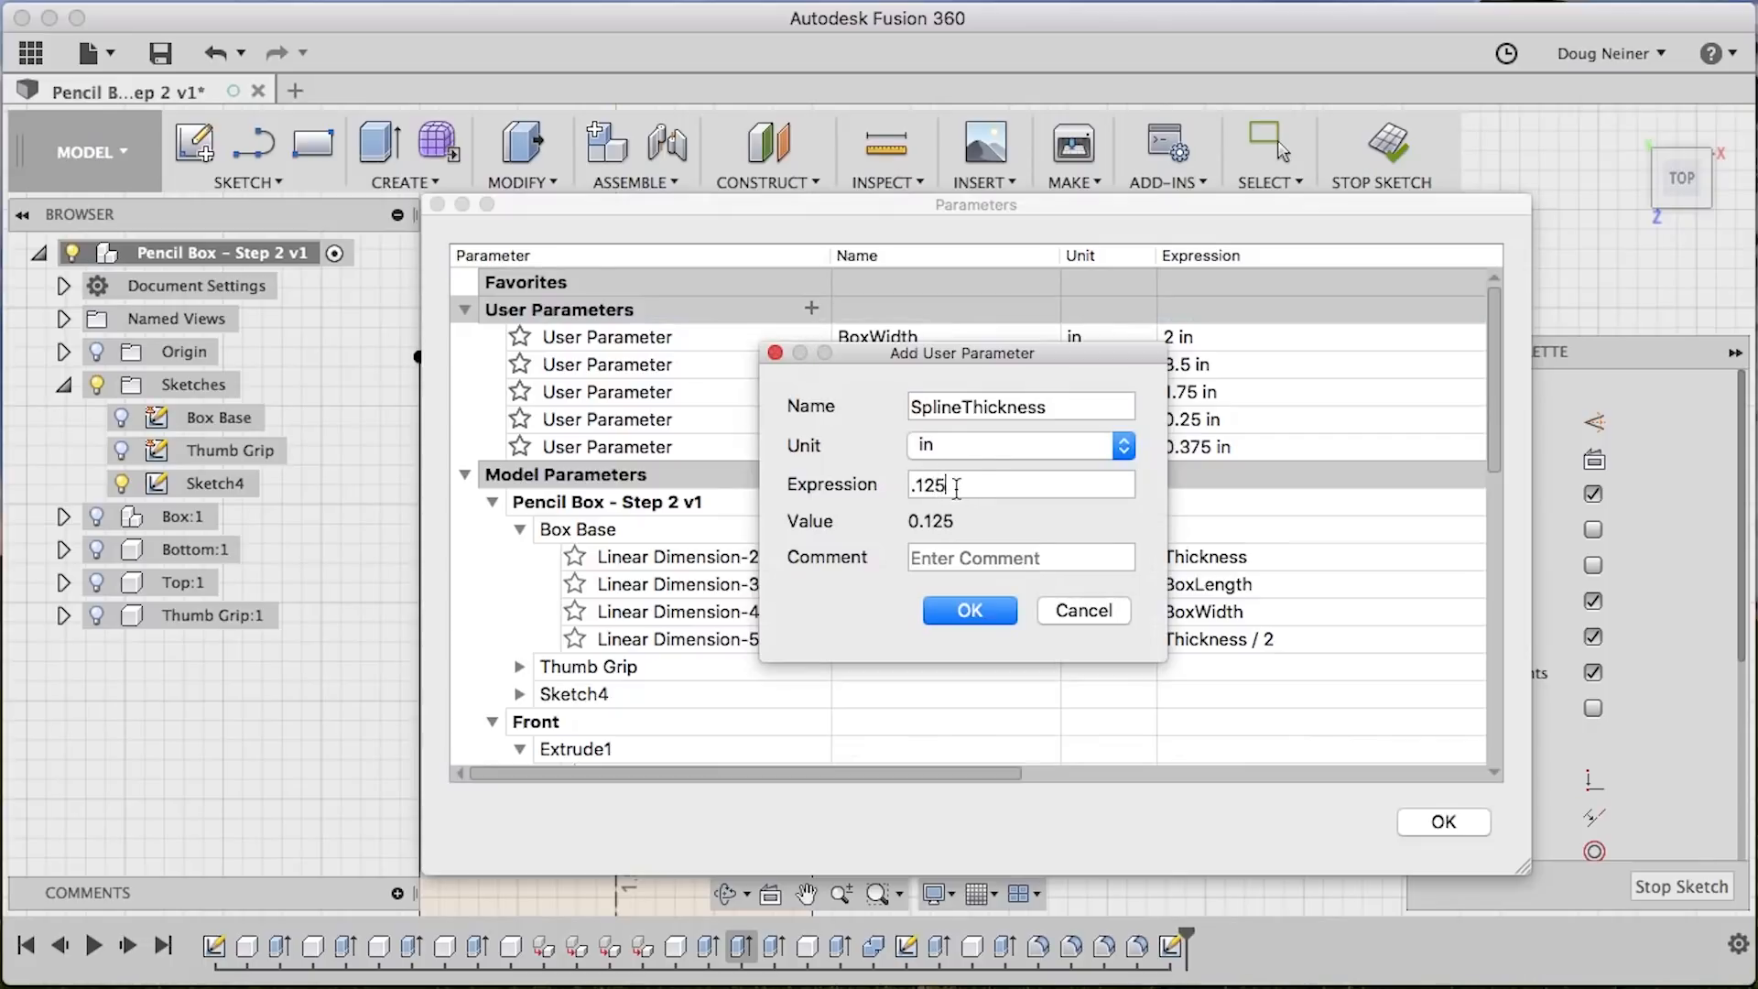
left_click(978, 607)
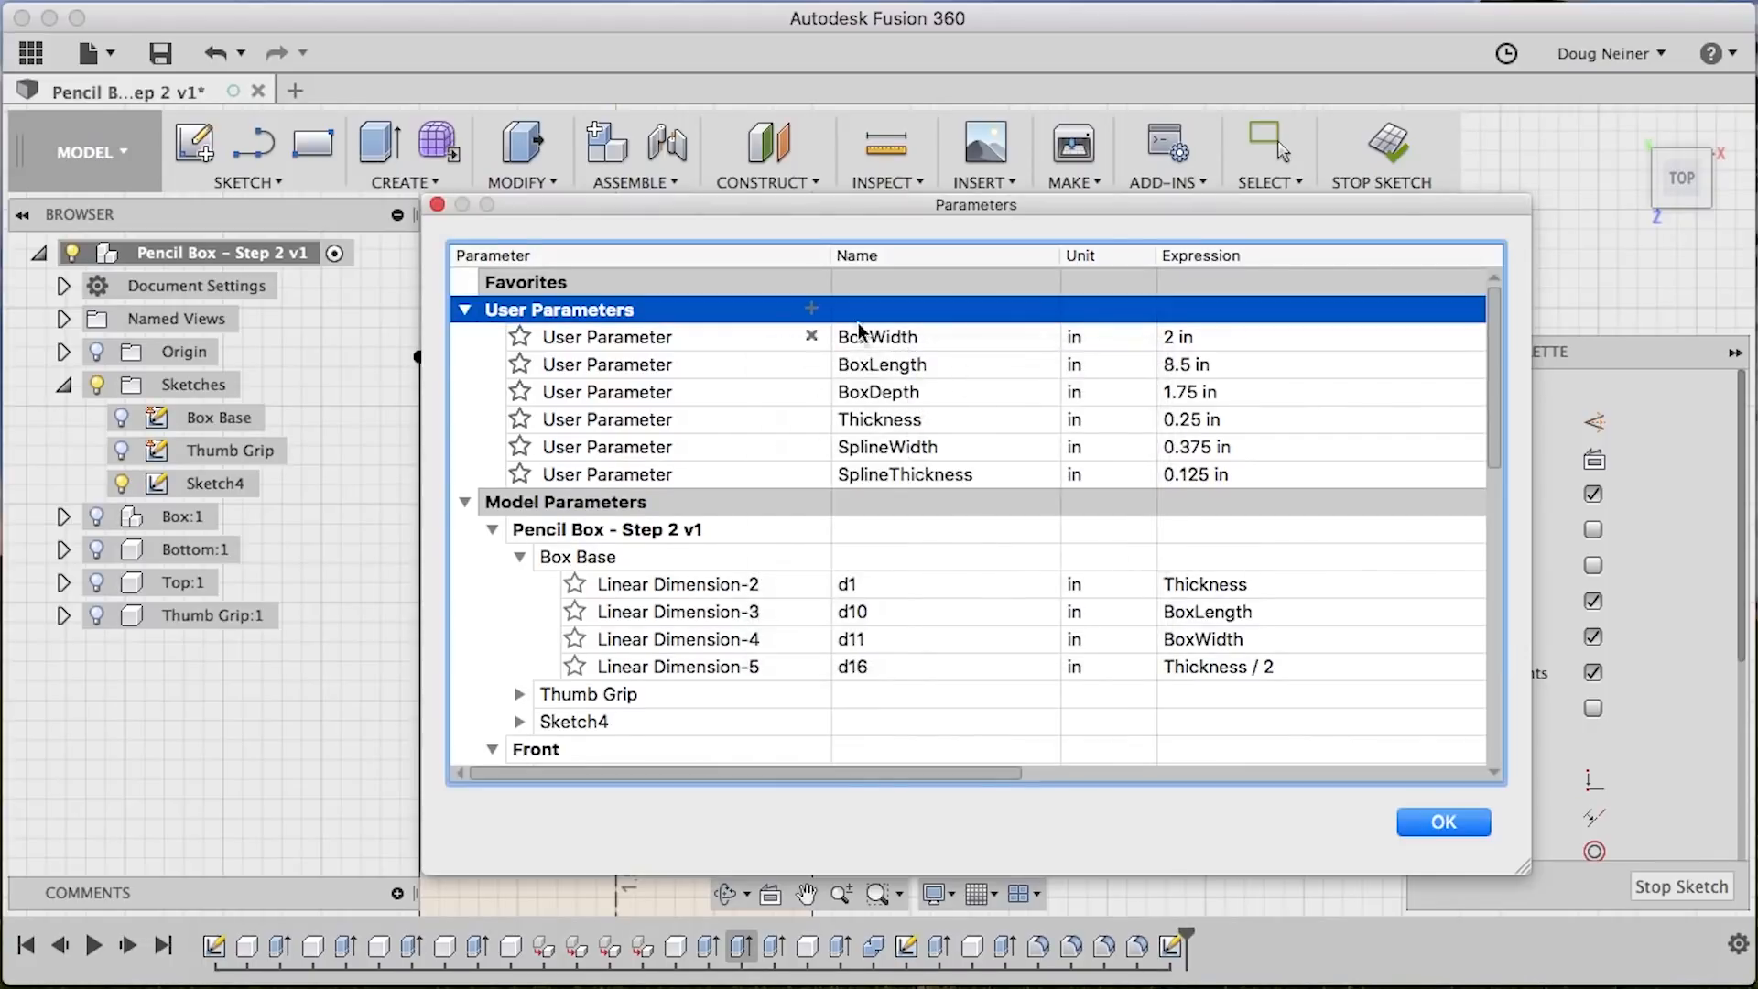
Add a user parameter named SplineOffset in inches with the expression .5, and close the parameters dialog
left_click(811, 310)
type("SplineOffset")
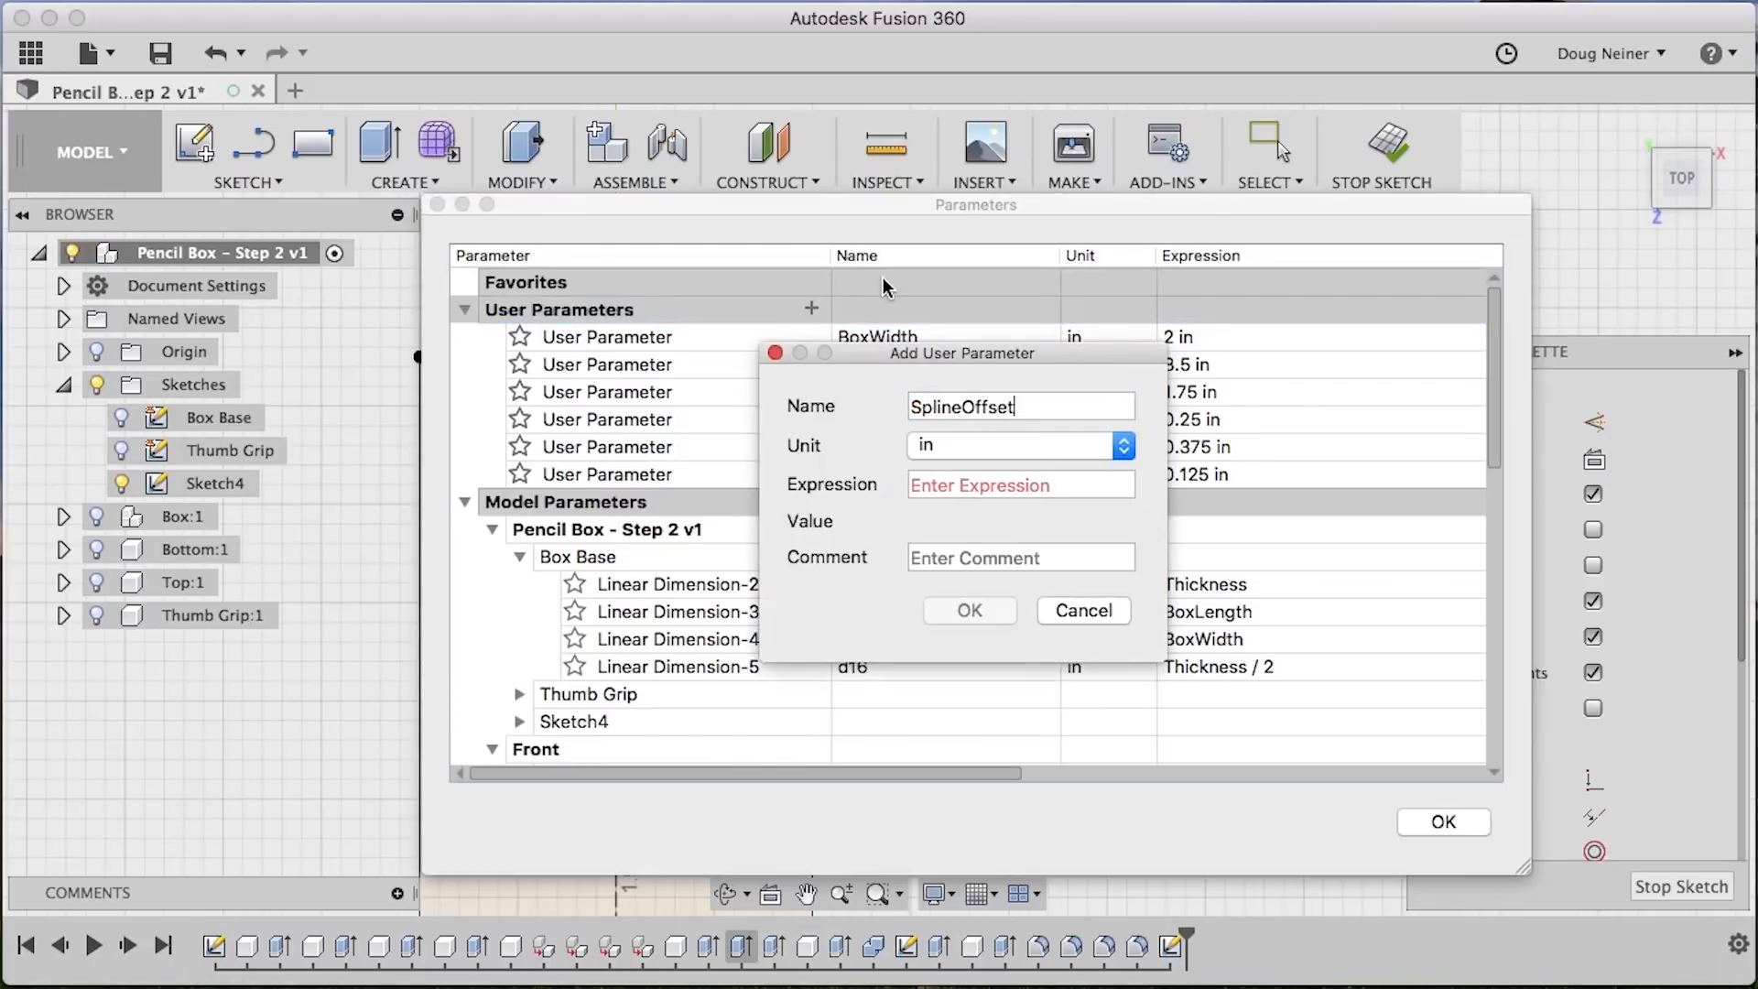
key("Tab")
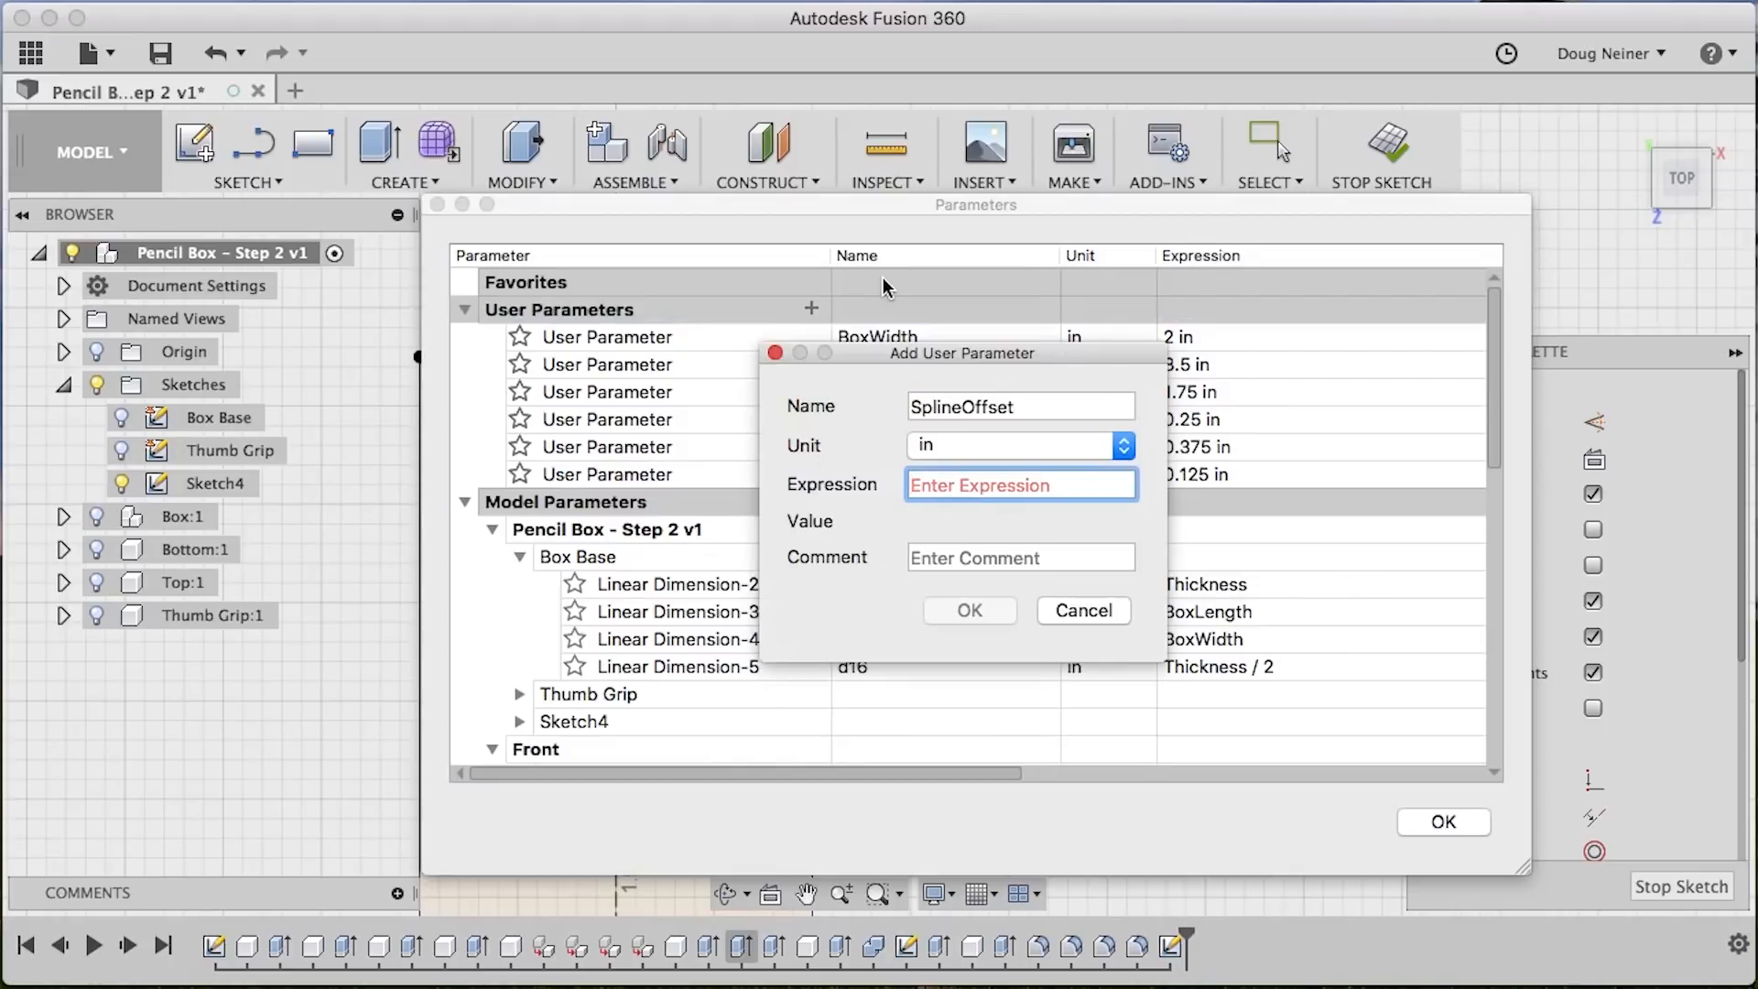
type(".5")
key("Tab")
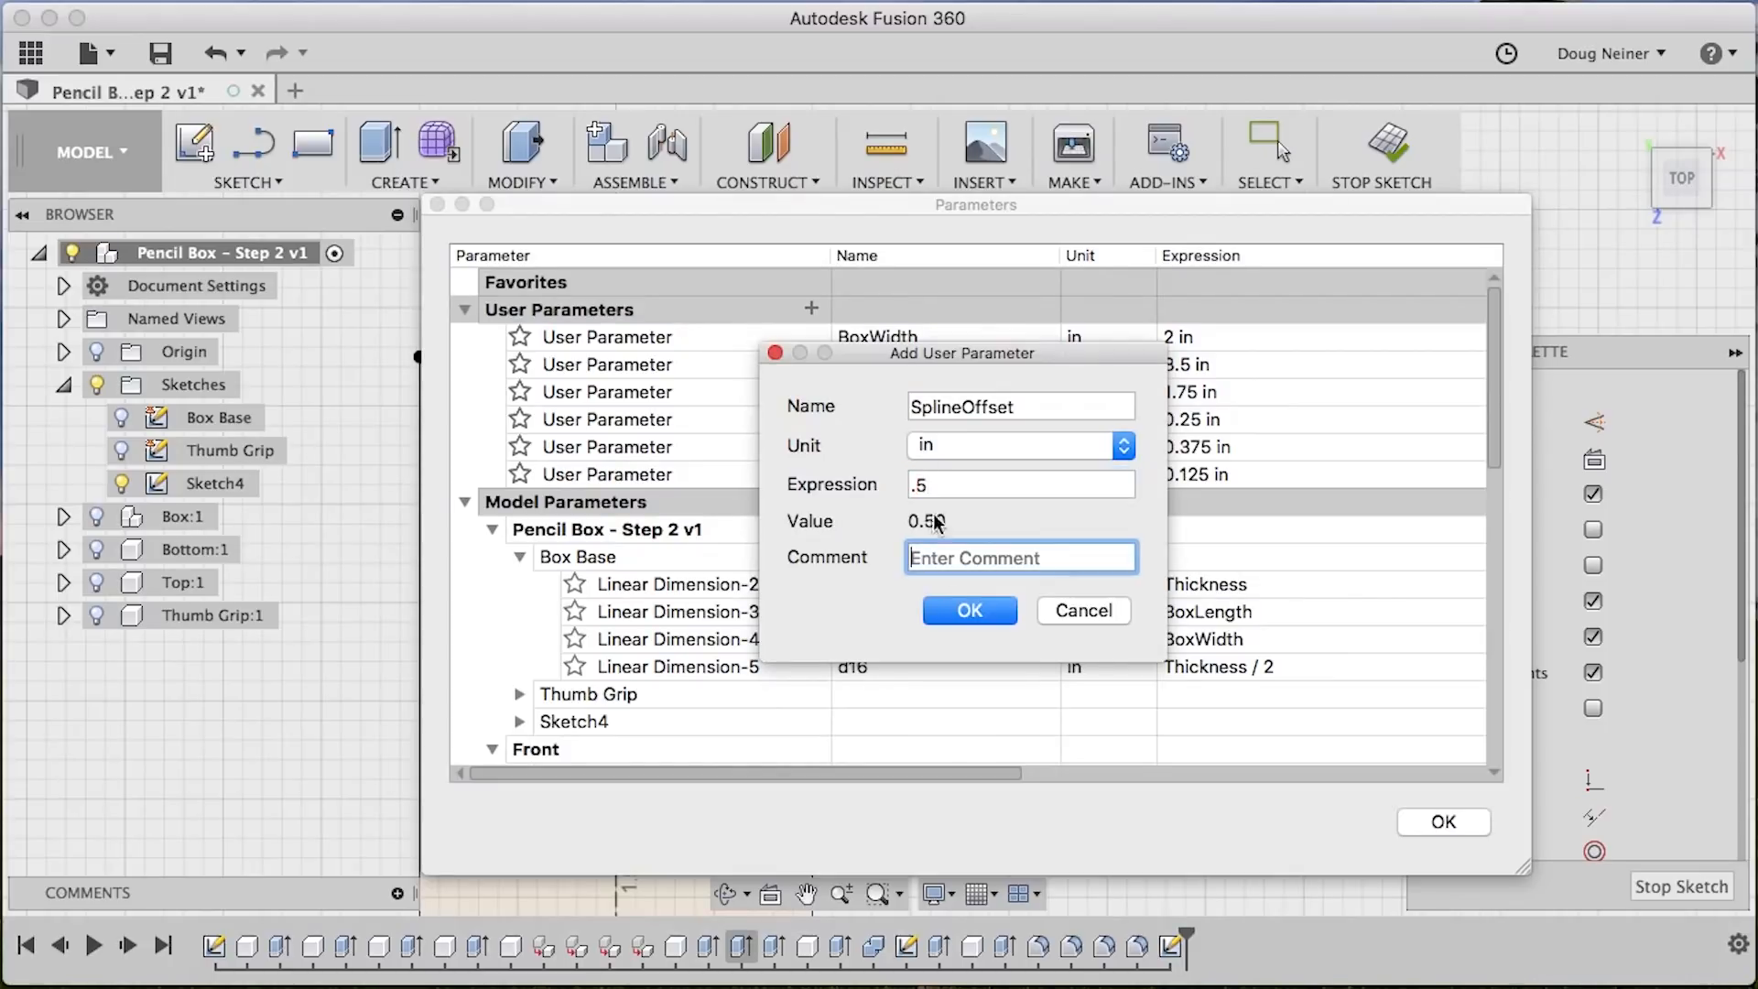
left_click(960, 612)
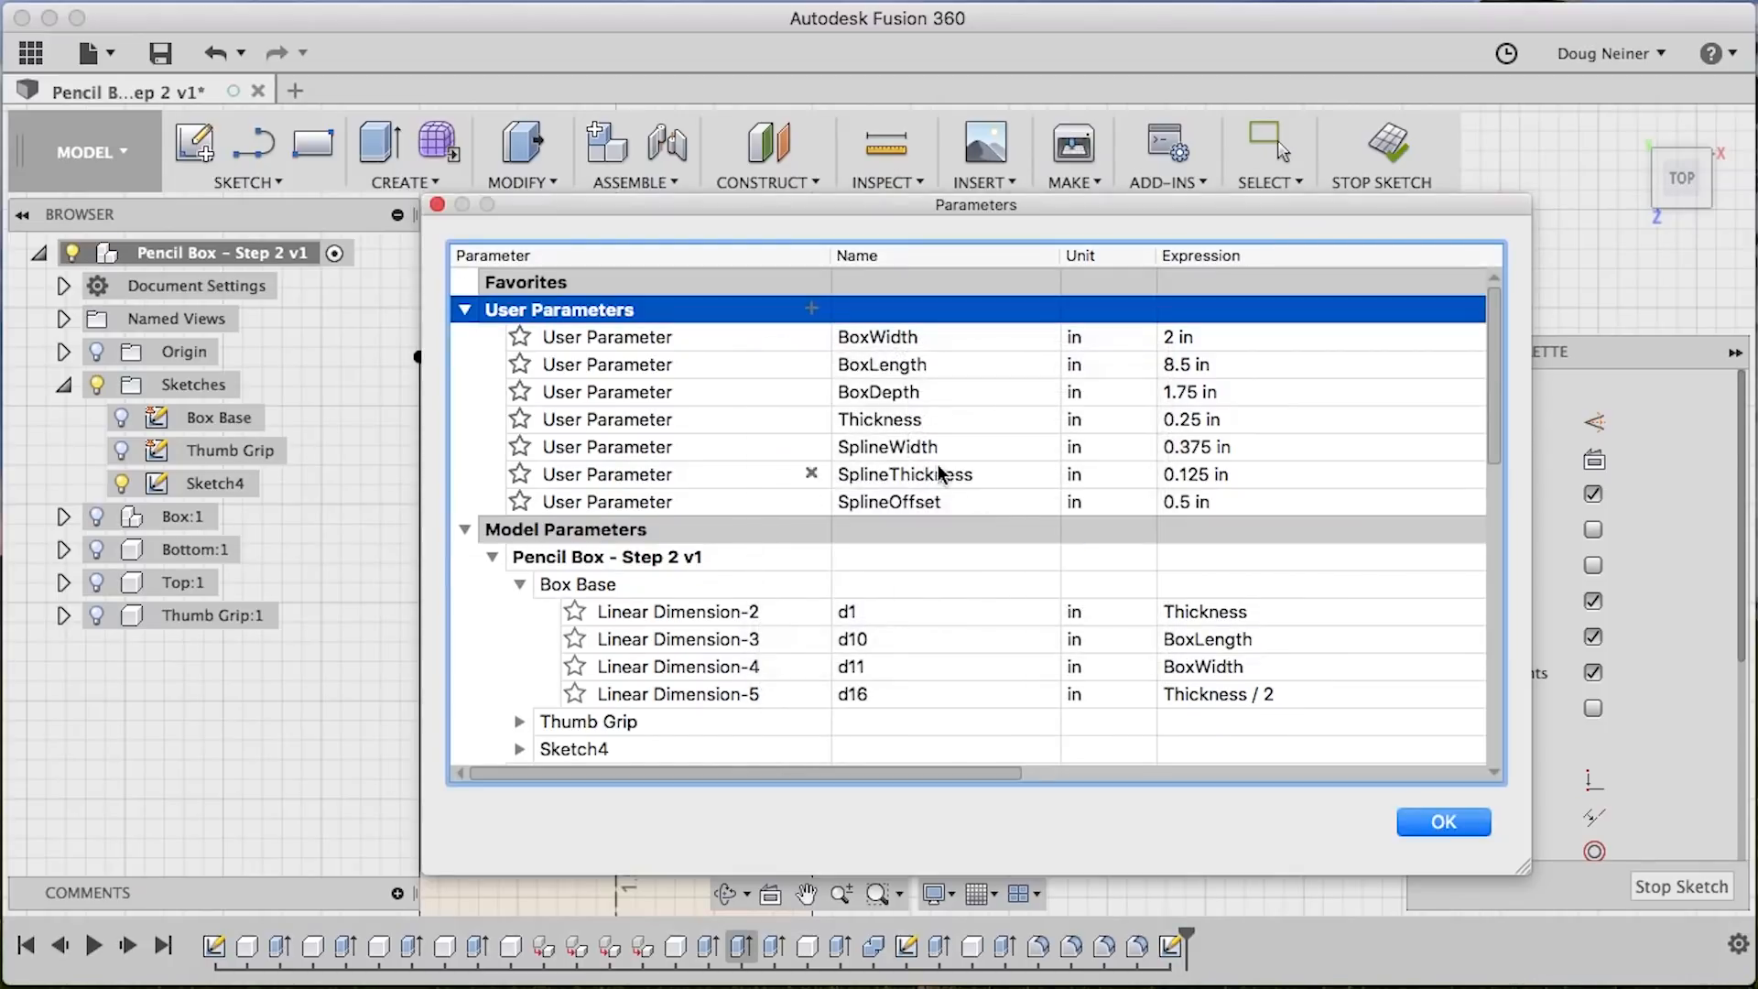
left_click(1442, 825)
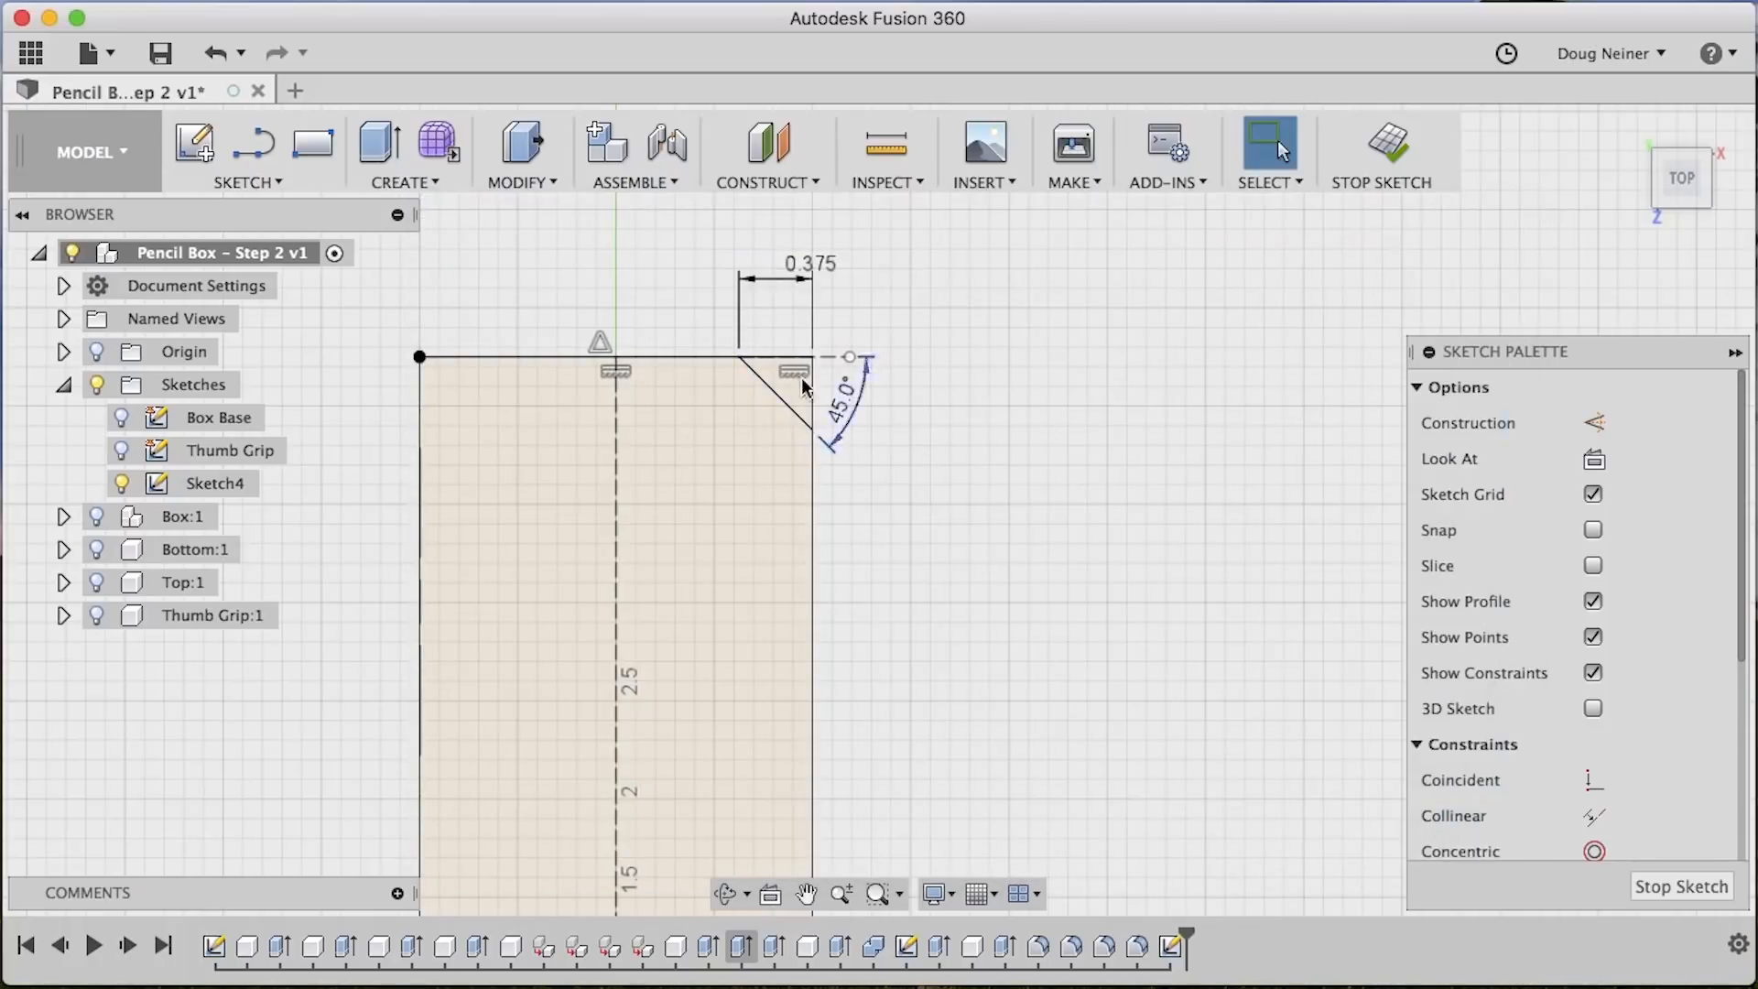
Link the diagonal line's corner distance dimension to the SplineWidth parameter
double_click(813, 266)
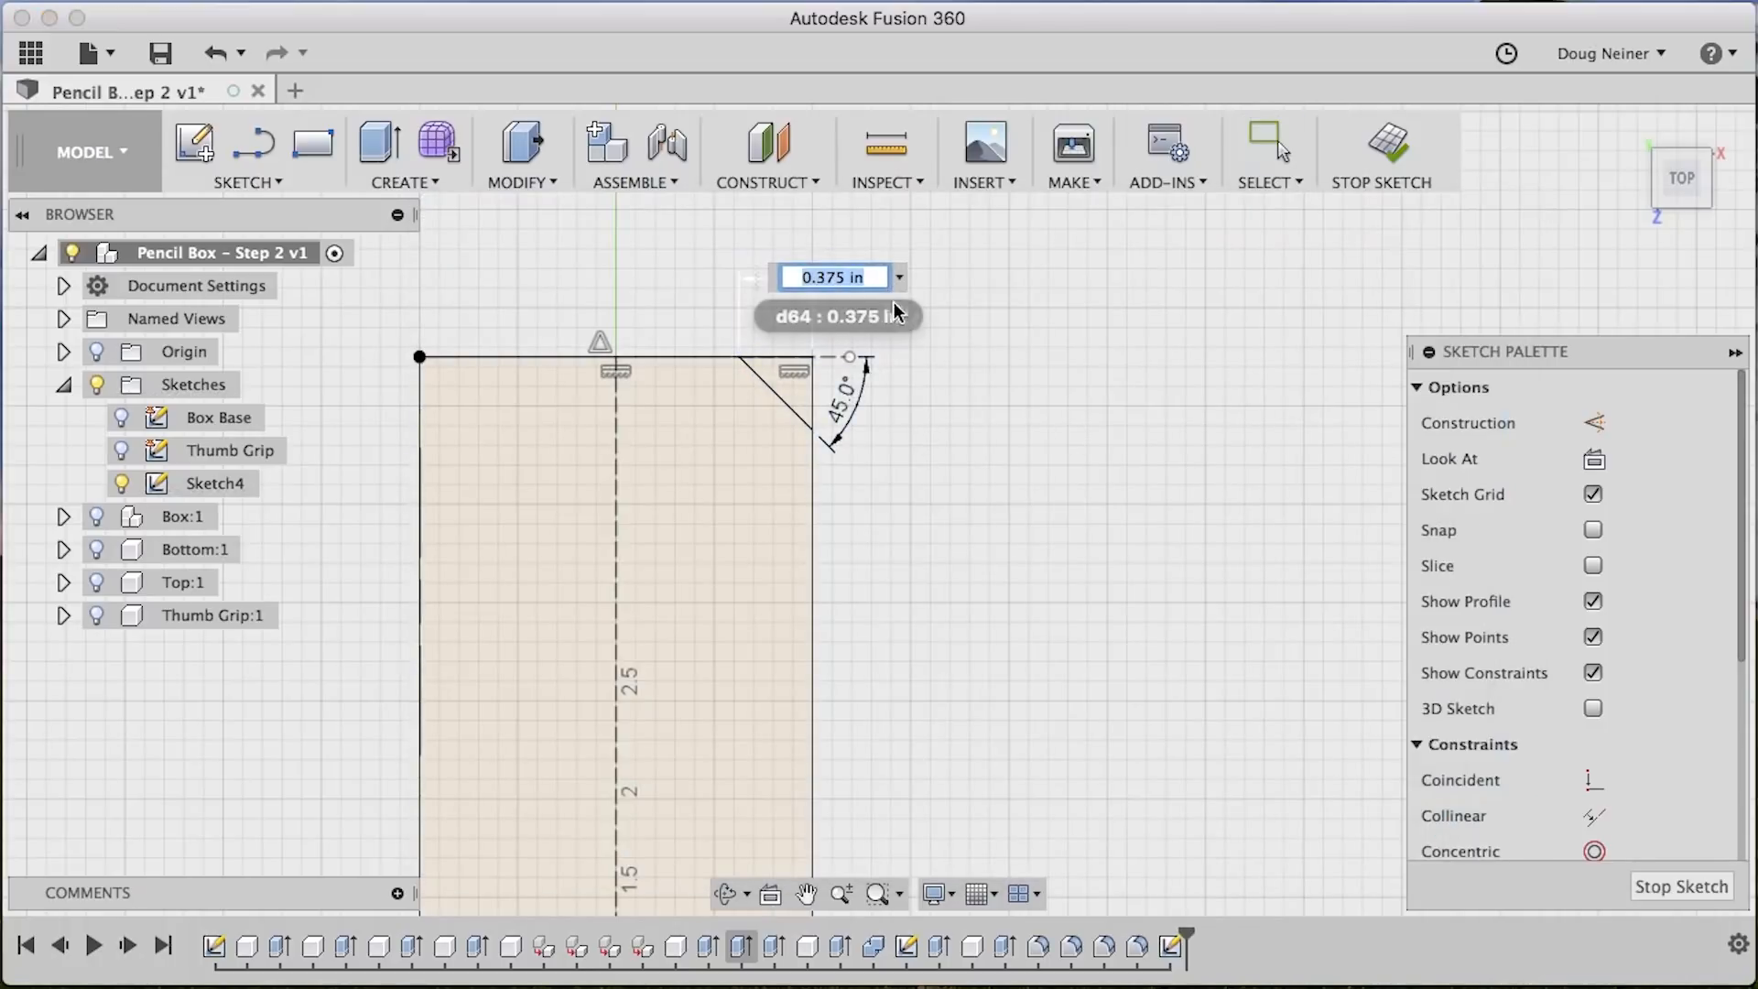
type("spl")
key("Down")
key("Down")
key("Return")
key("Return")
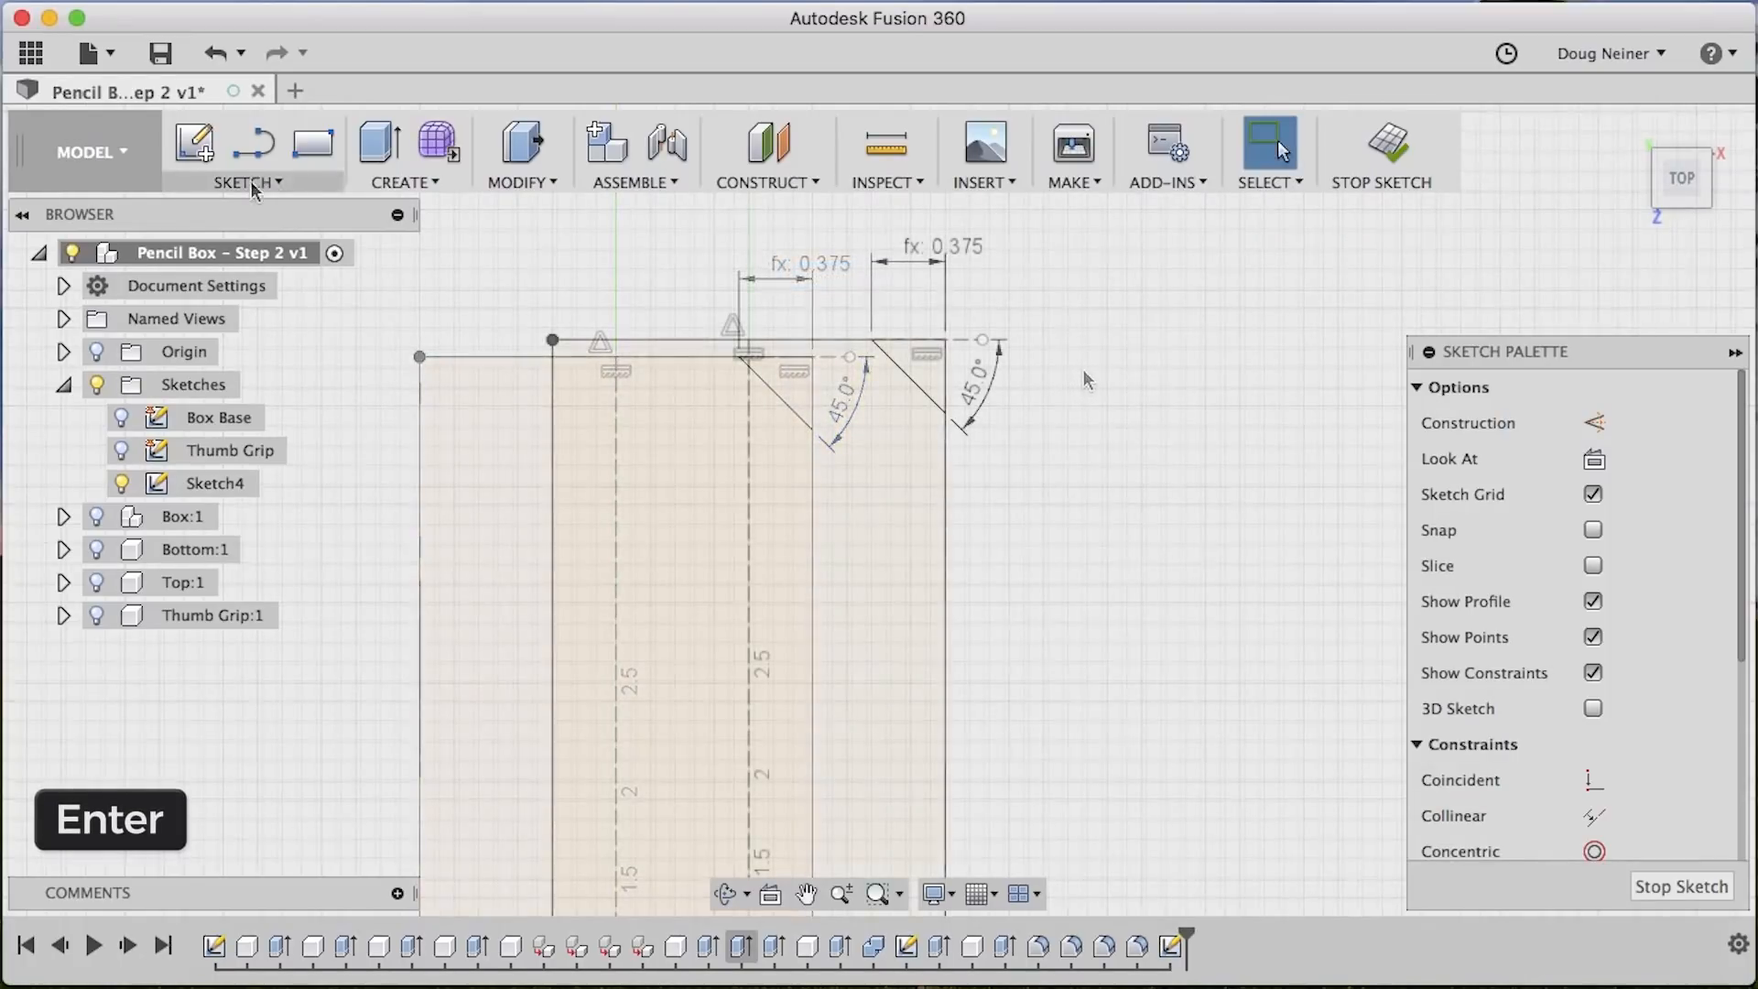
Mirror the diagonal corner line about the lengthwise construction line
left_click(248, 182)
left_click(220, 732)
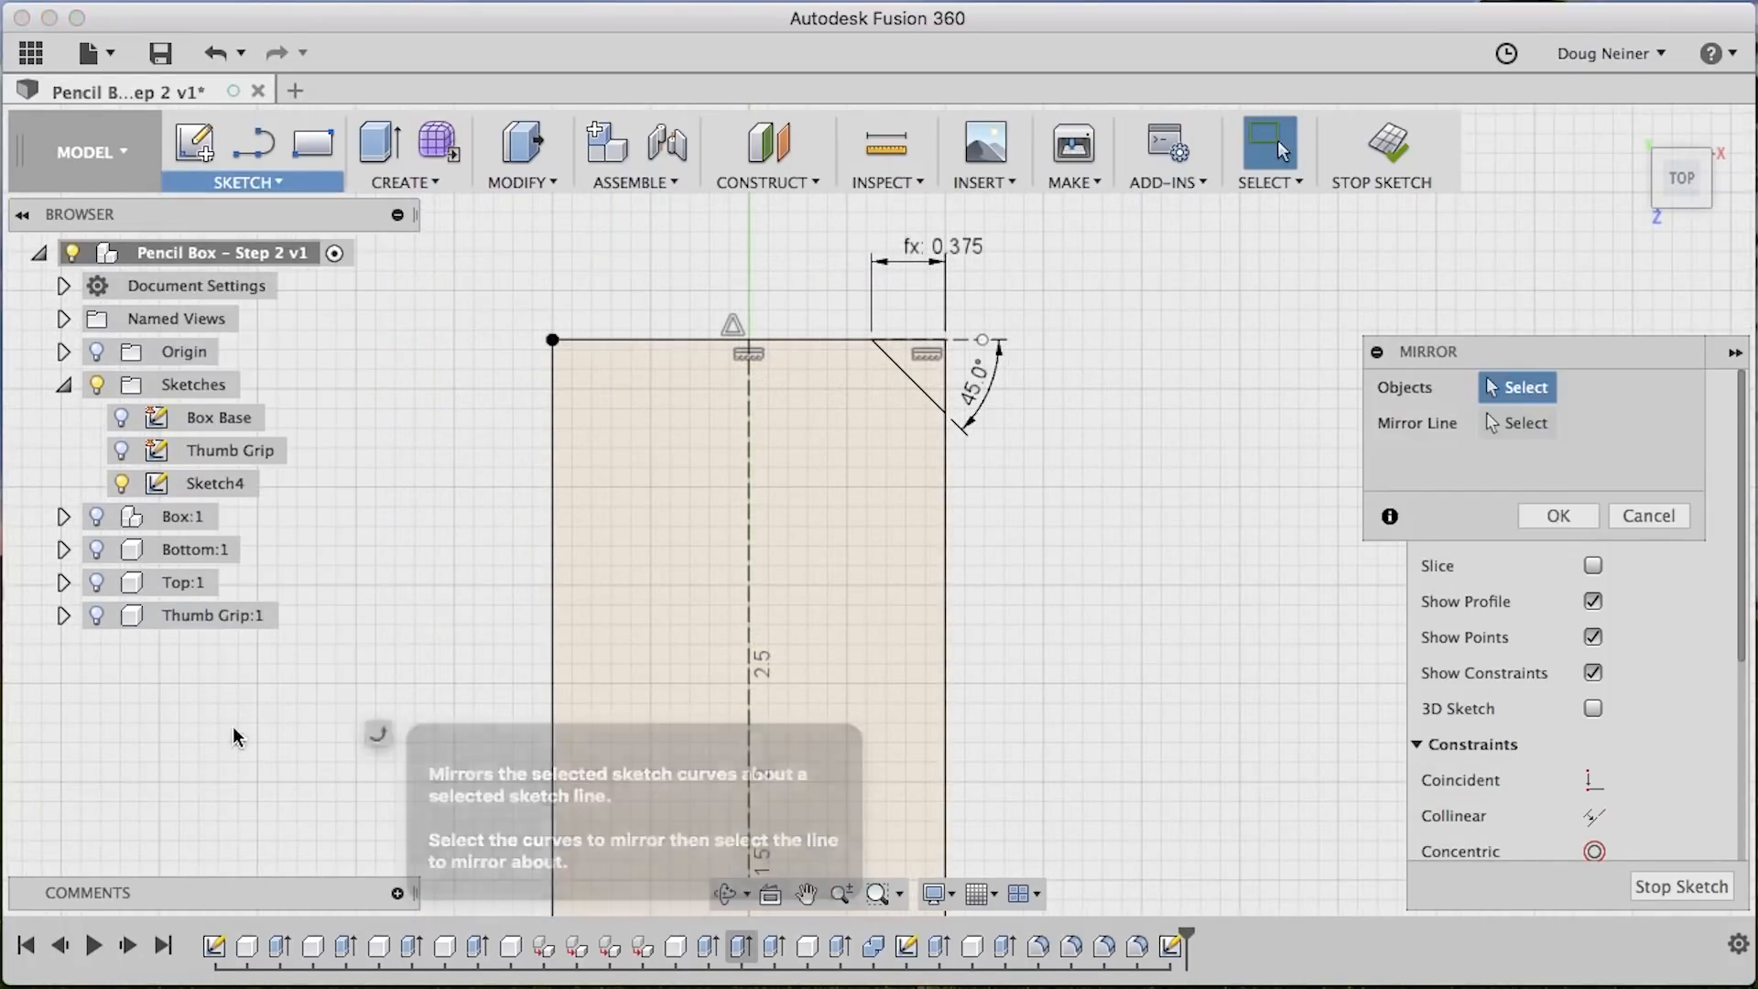
left_click(907, 378)
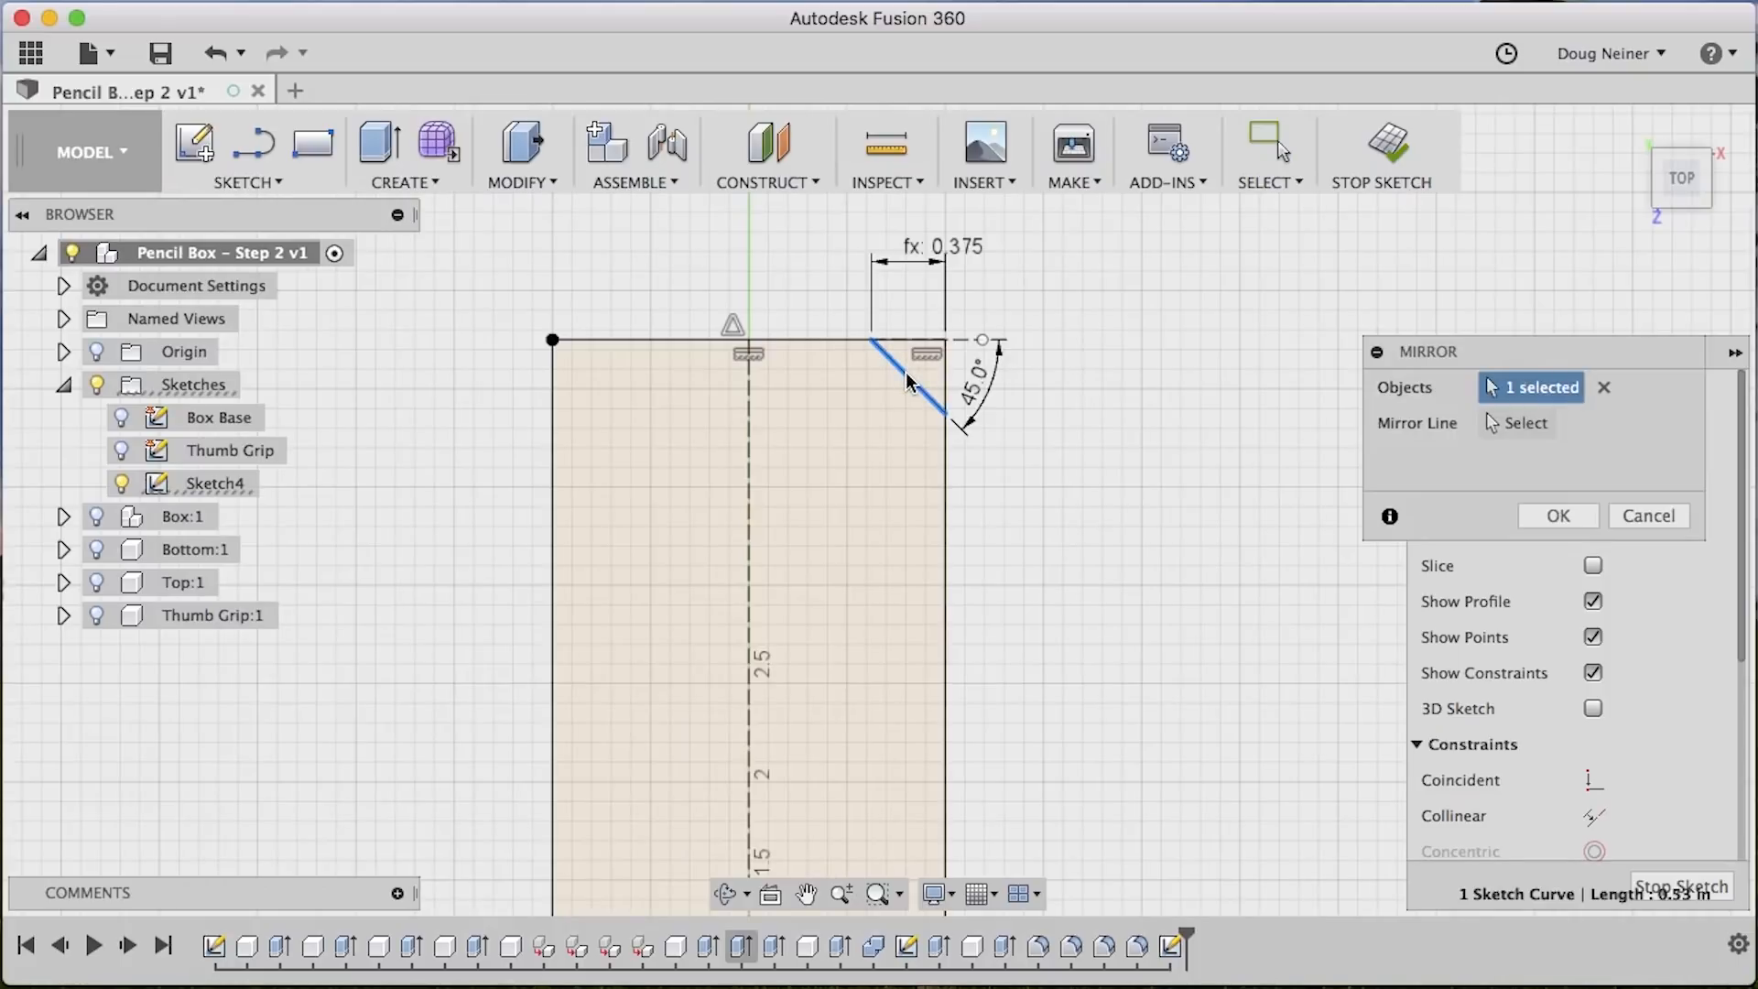
left_click(1514, 424)
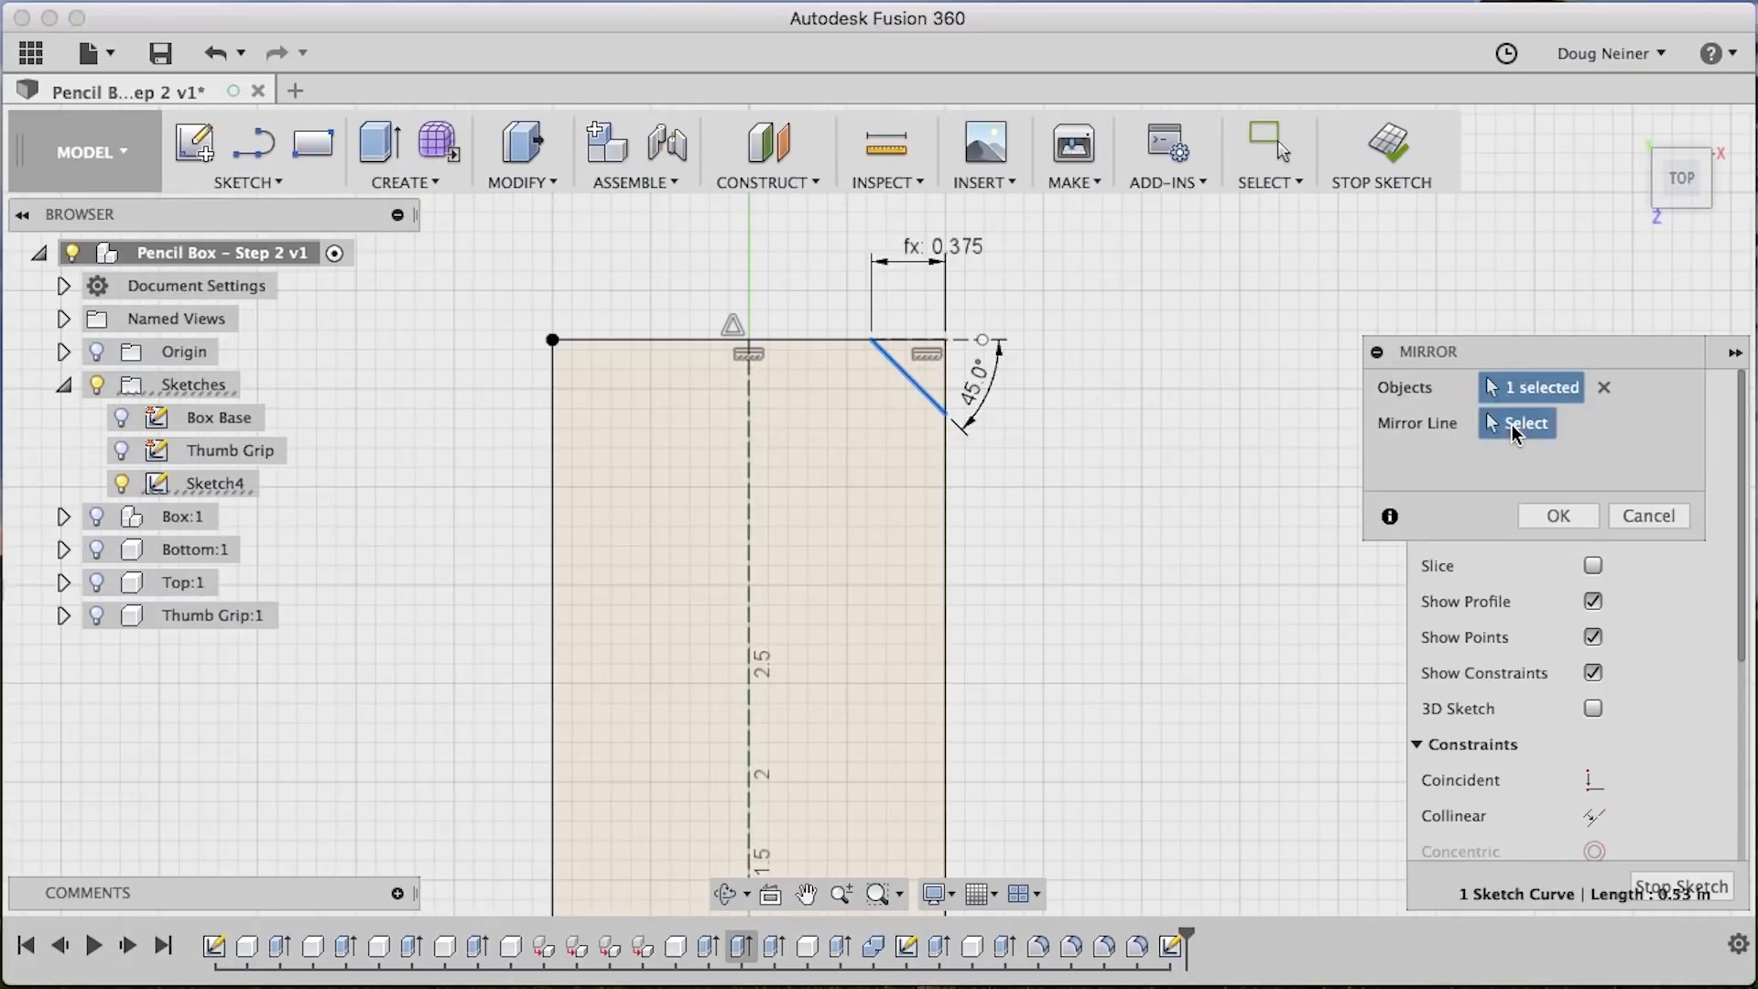
left_click(750, 488)
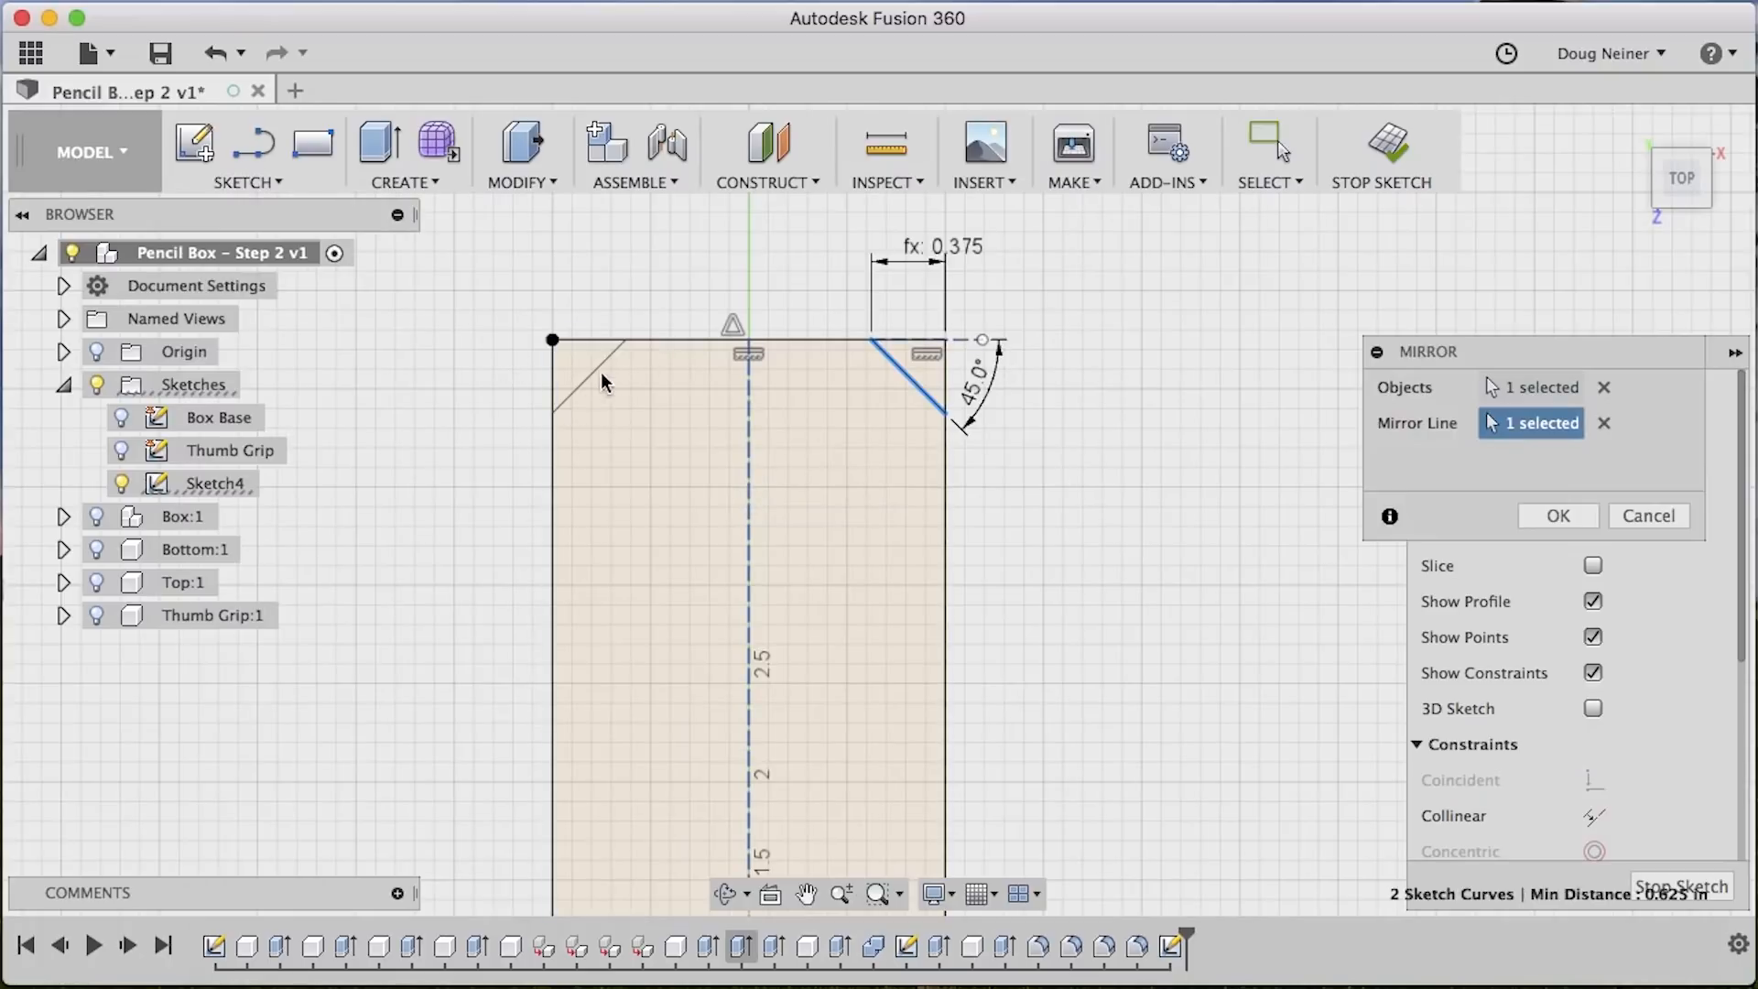
left_click(1556, 514)
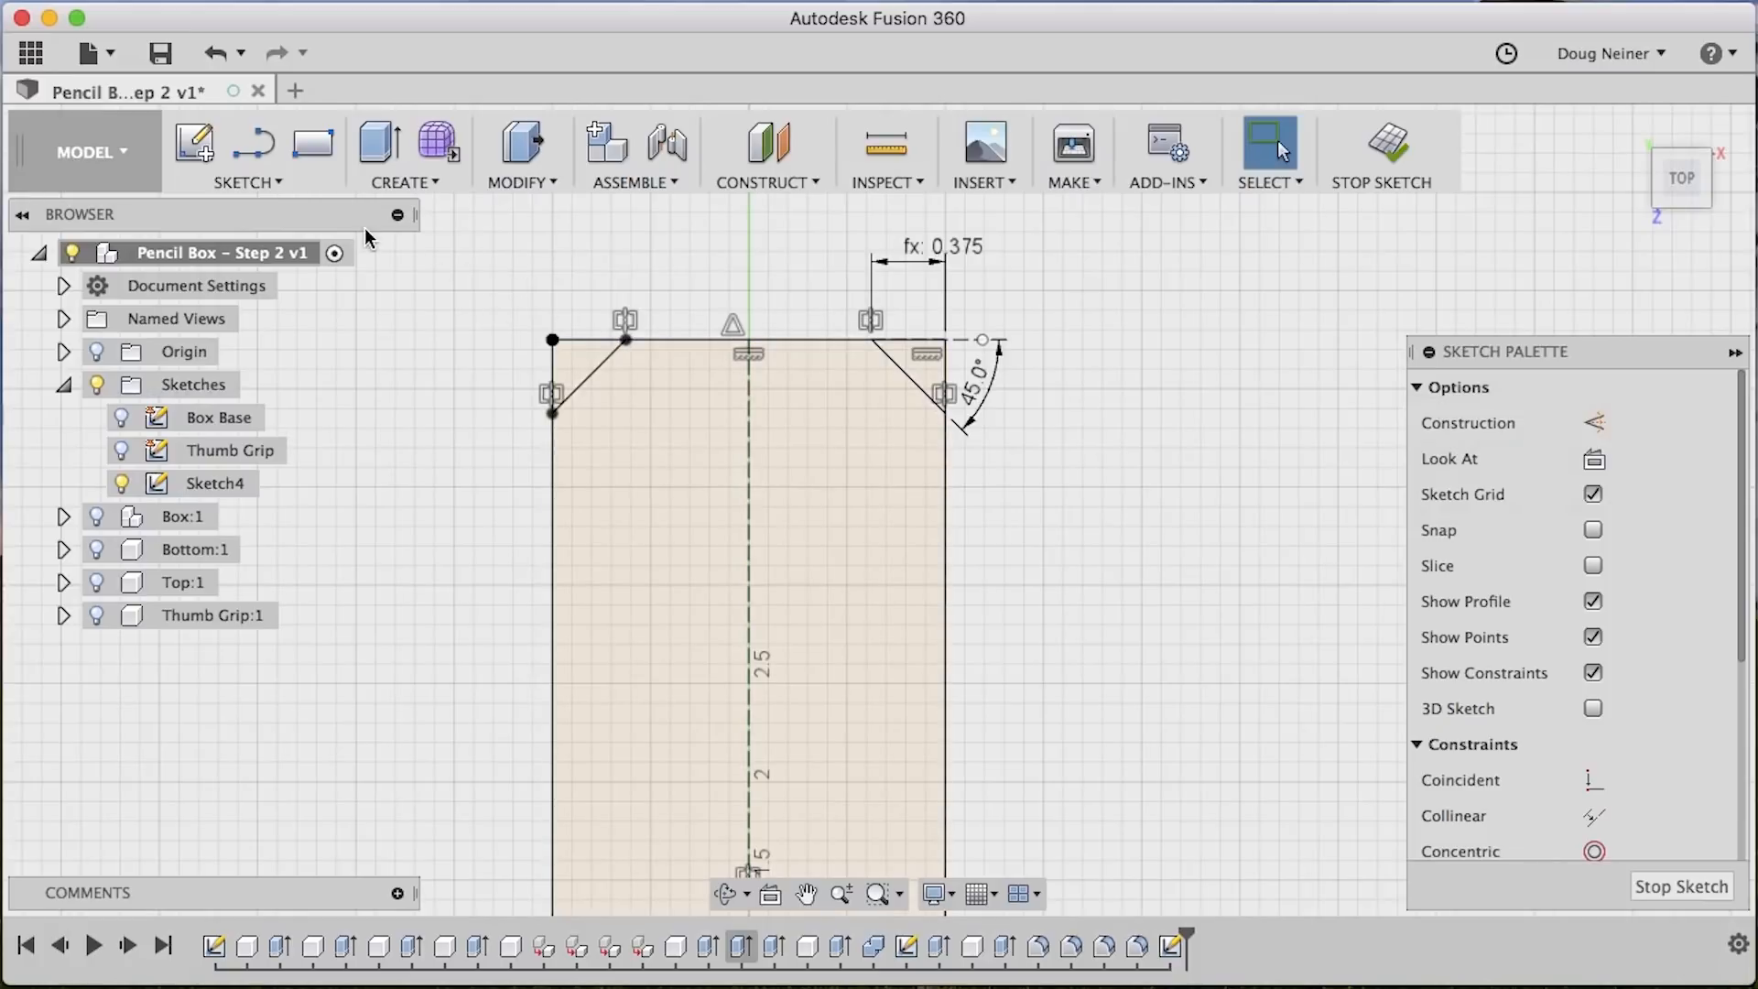
Mirror both diagonal corner lines about the crosswise construction line to the opposite end of the rectangle, and finish the sketch
left_click(275, 181)
left_click(252, 726)
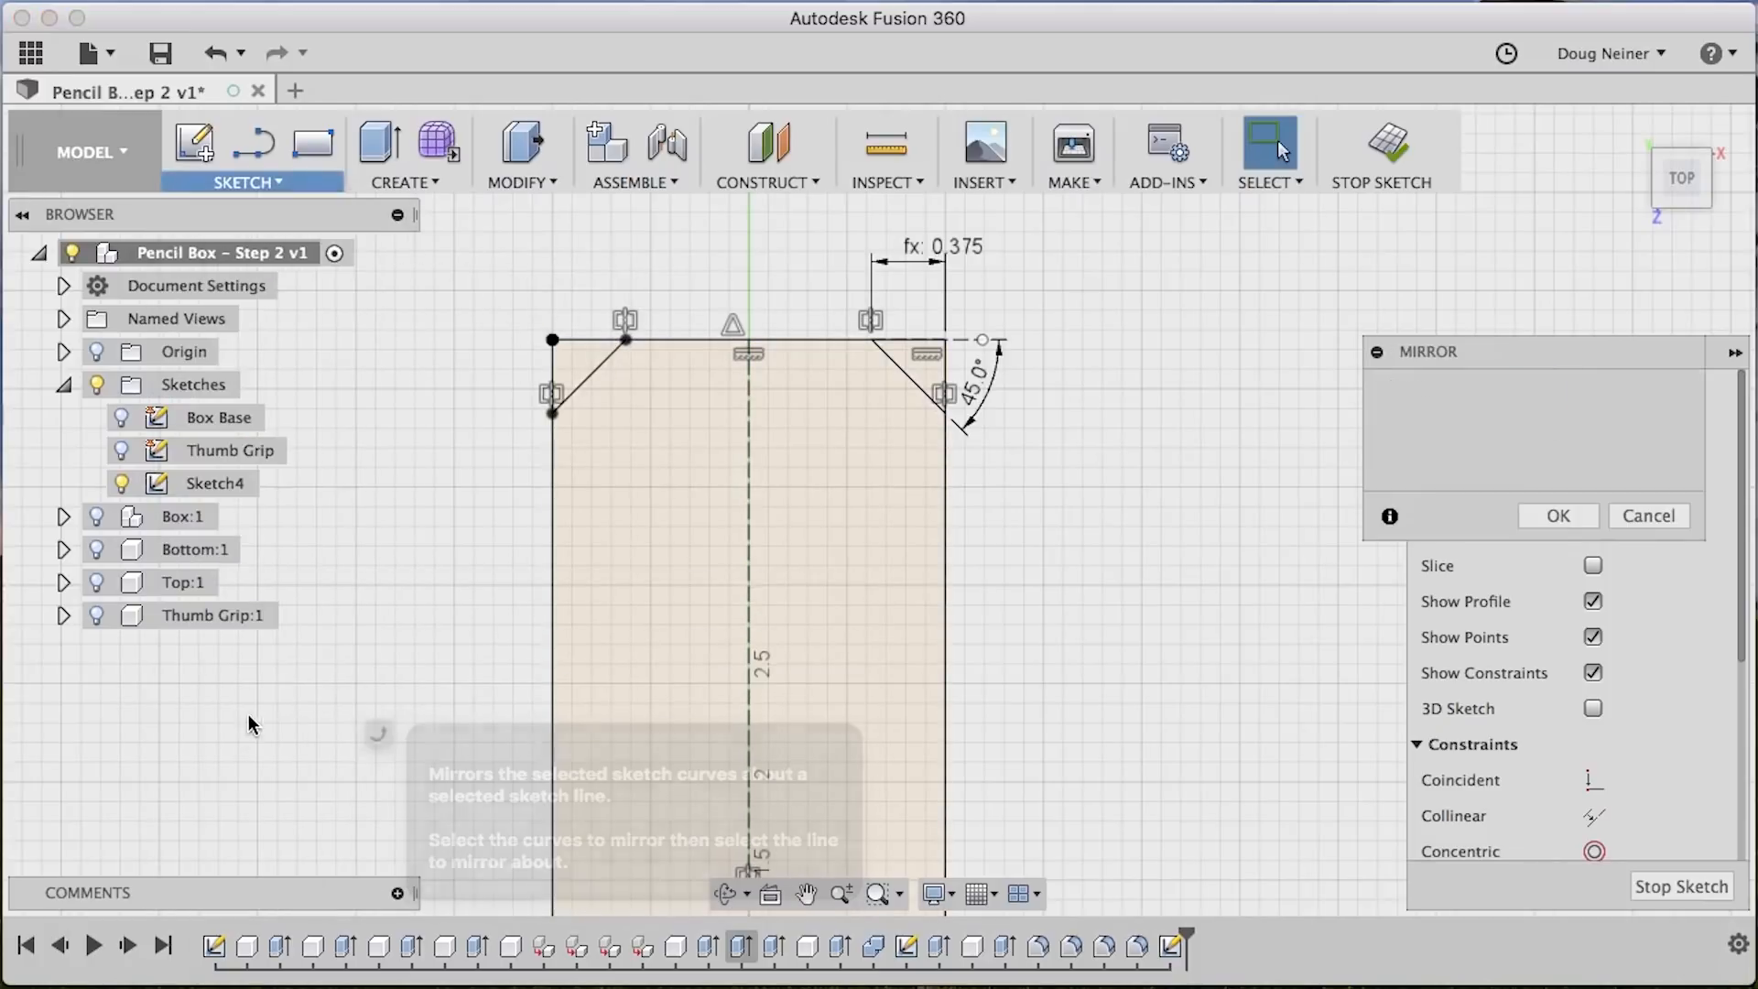
left_click(597, 383)
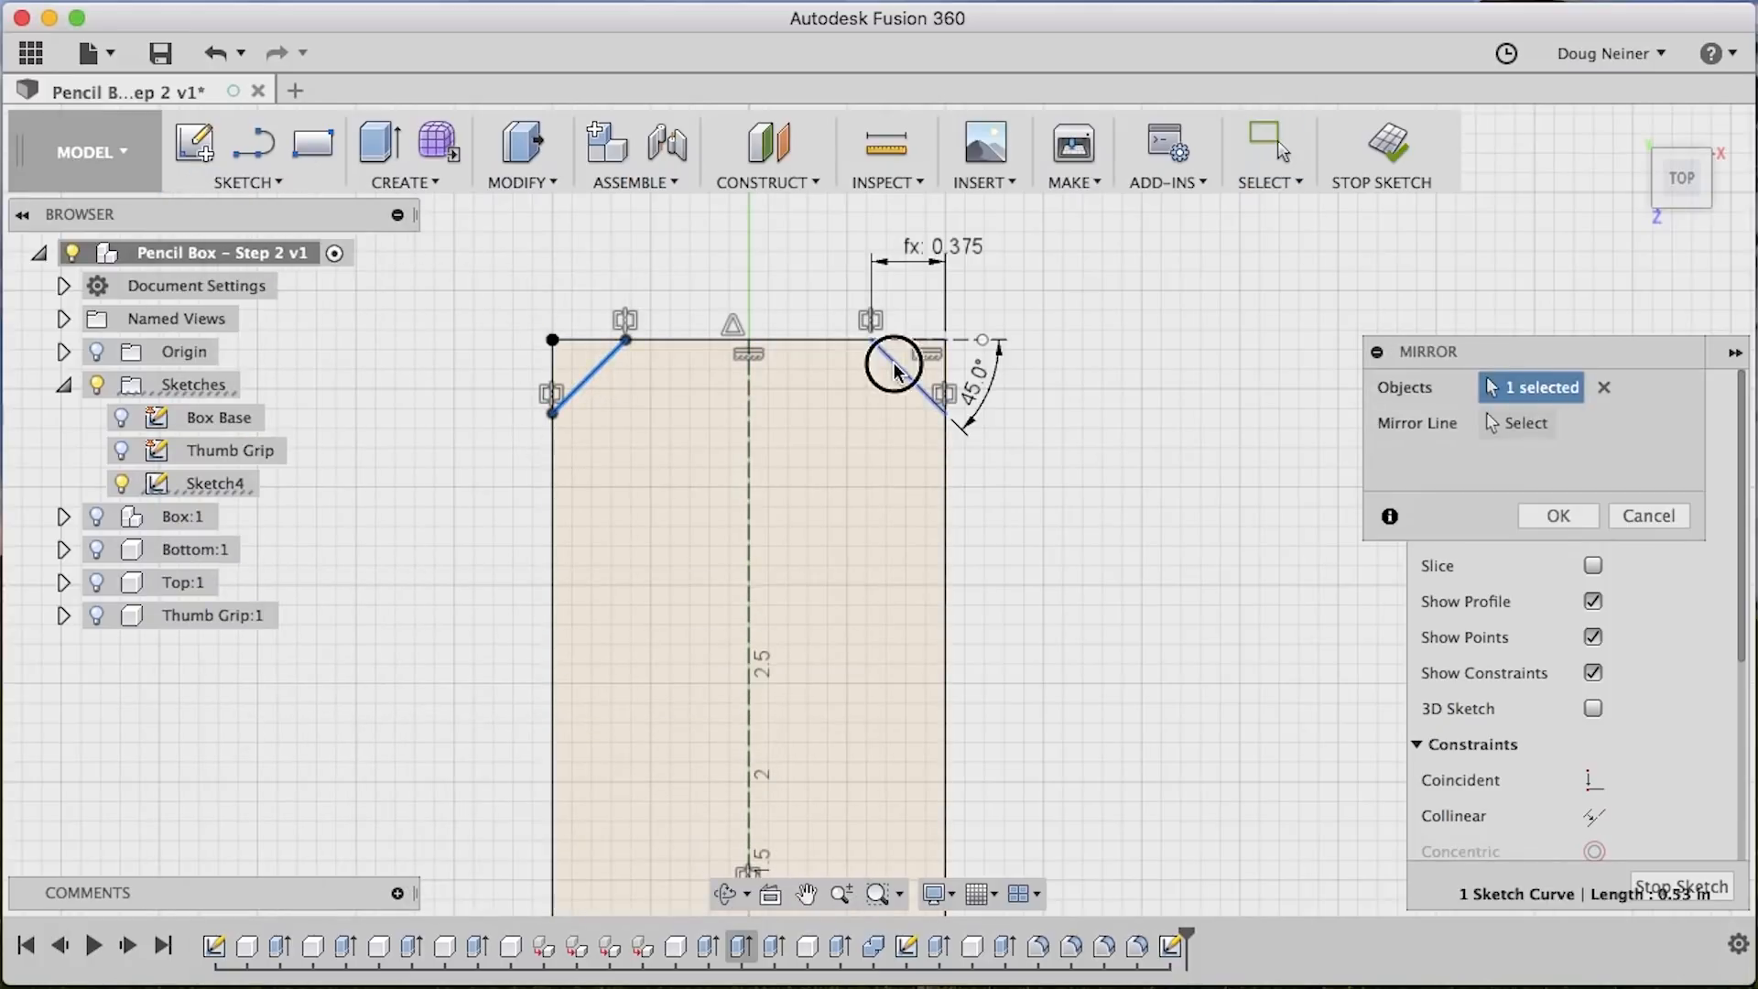
left_click(895, 363)
scroll(1062, 678, "down", 5)
scroll(1062, 678, "down", 8)
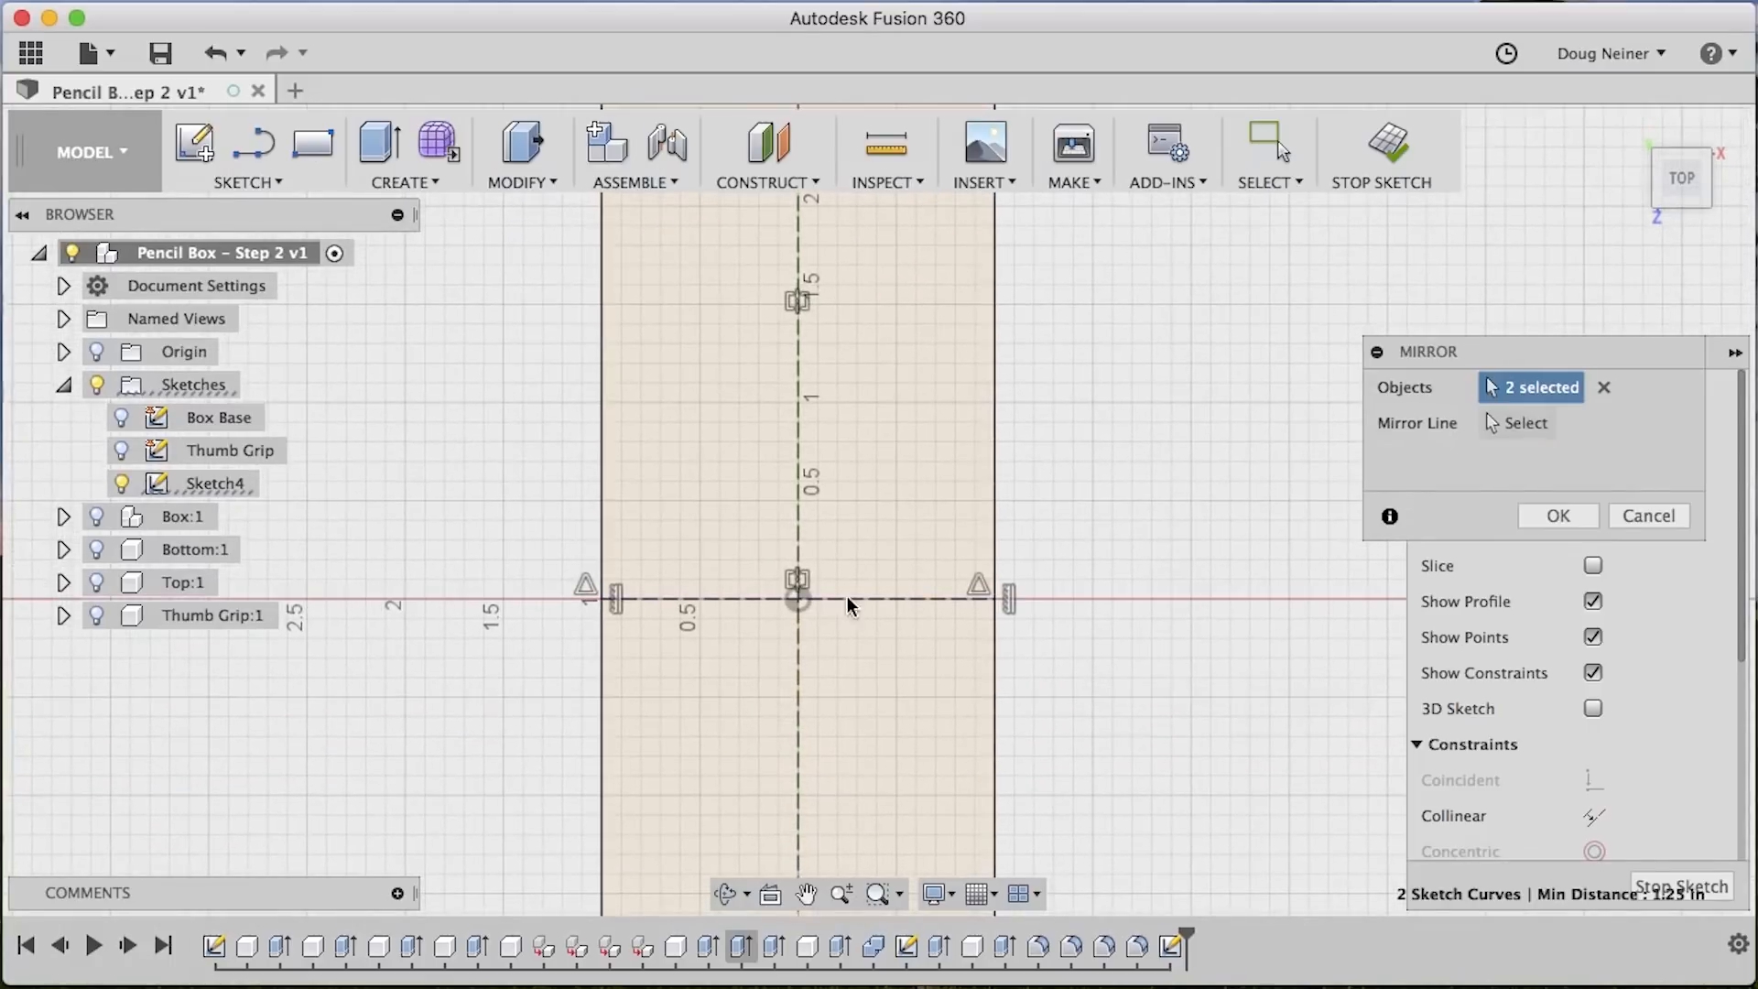
left_click(1542, 436)
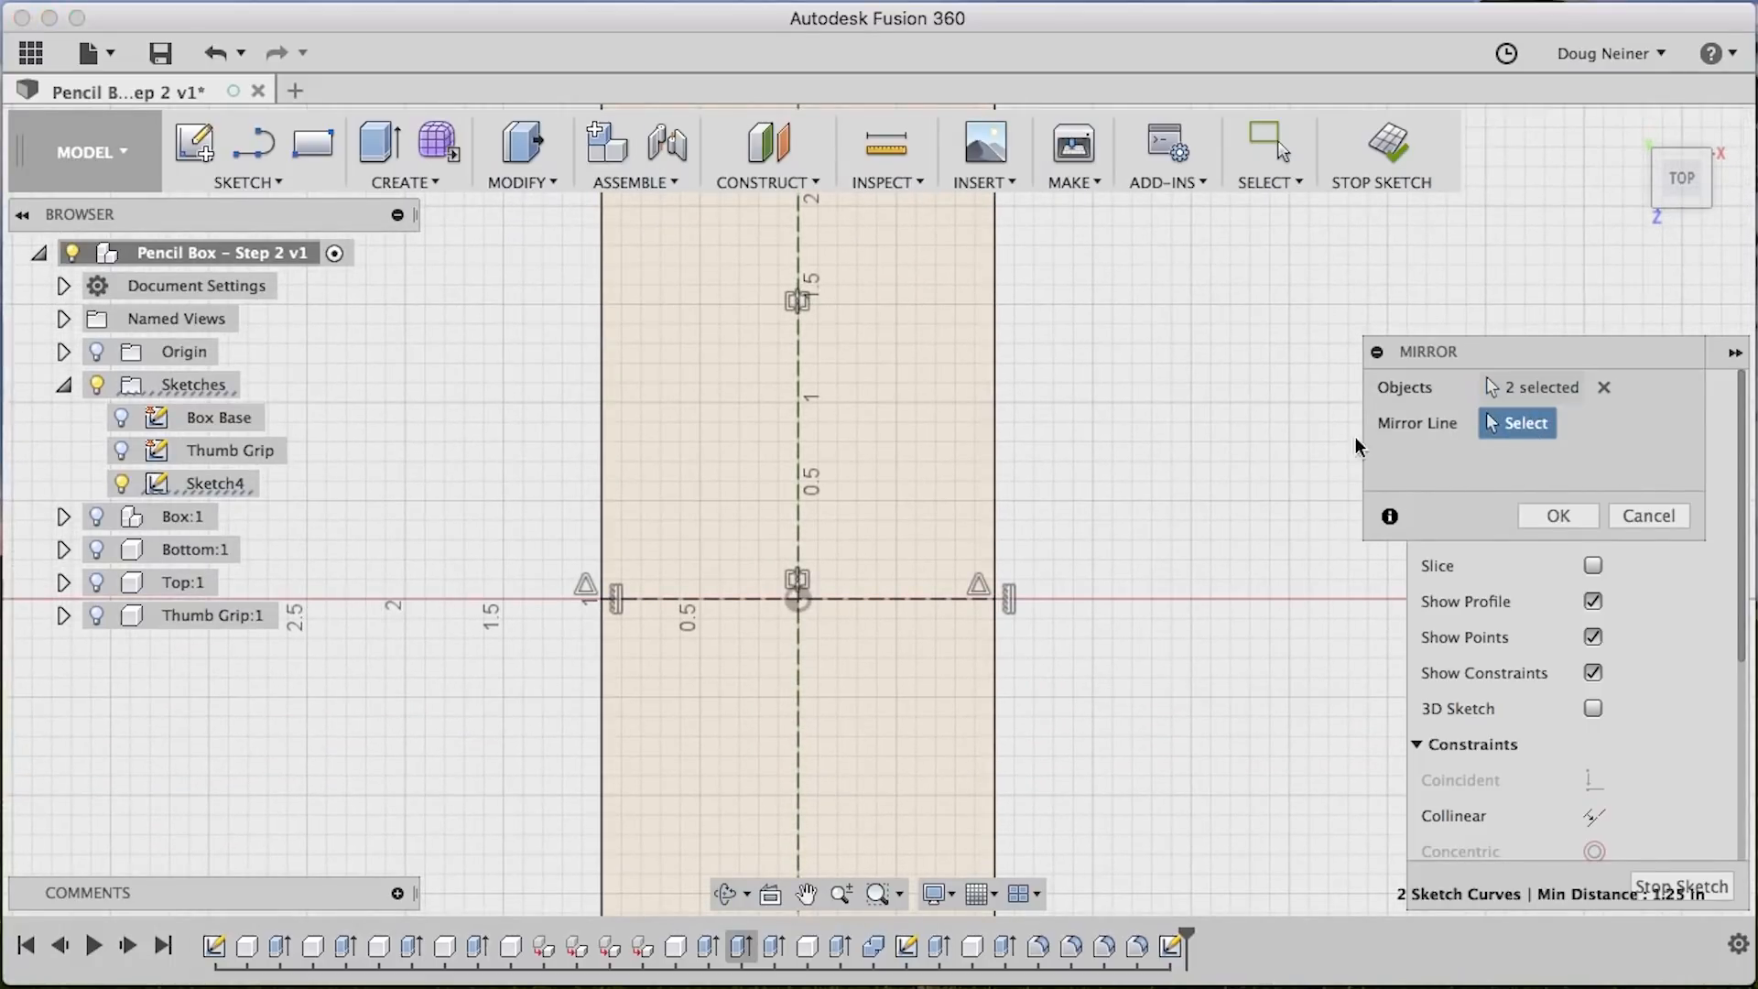
left_click(905, 600)
left_click(1558, 516)
scroll(1163, 650, "down", 15)
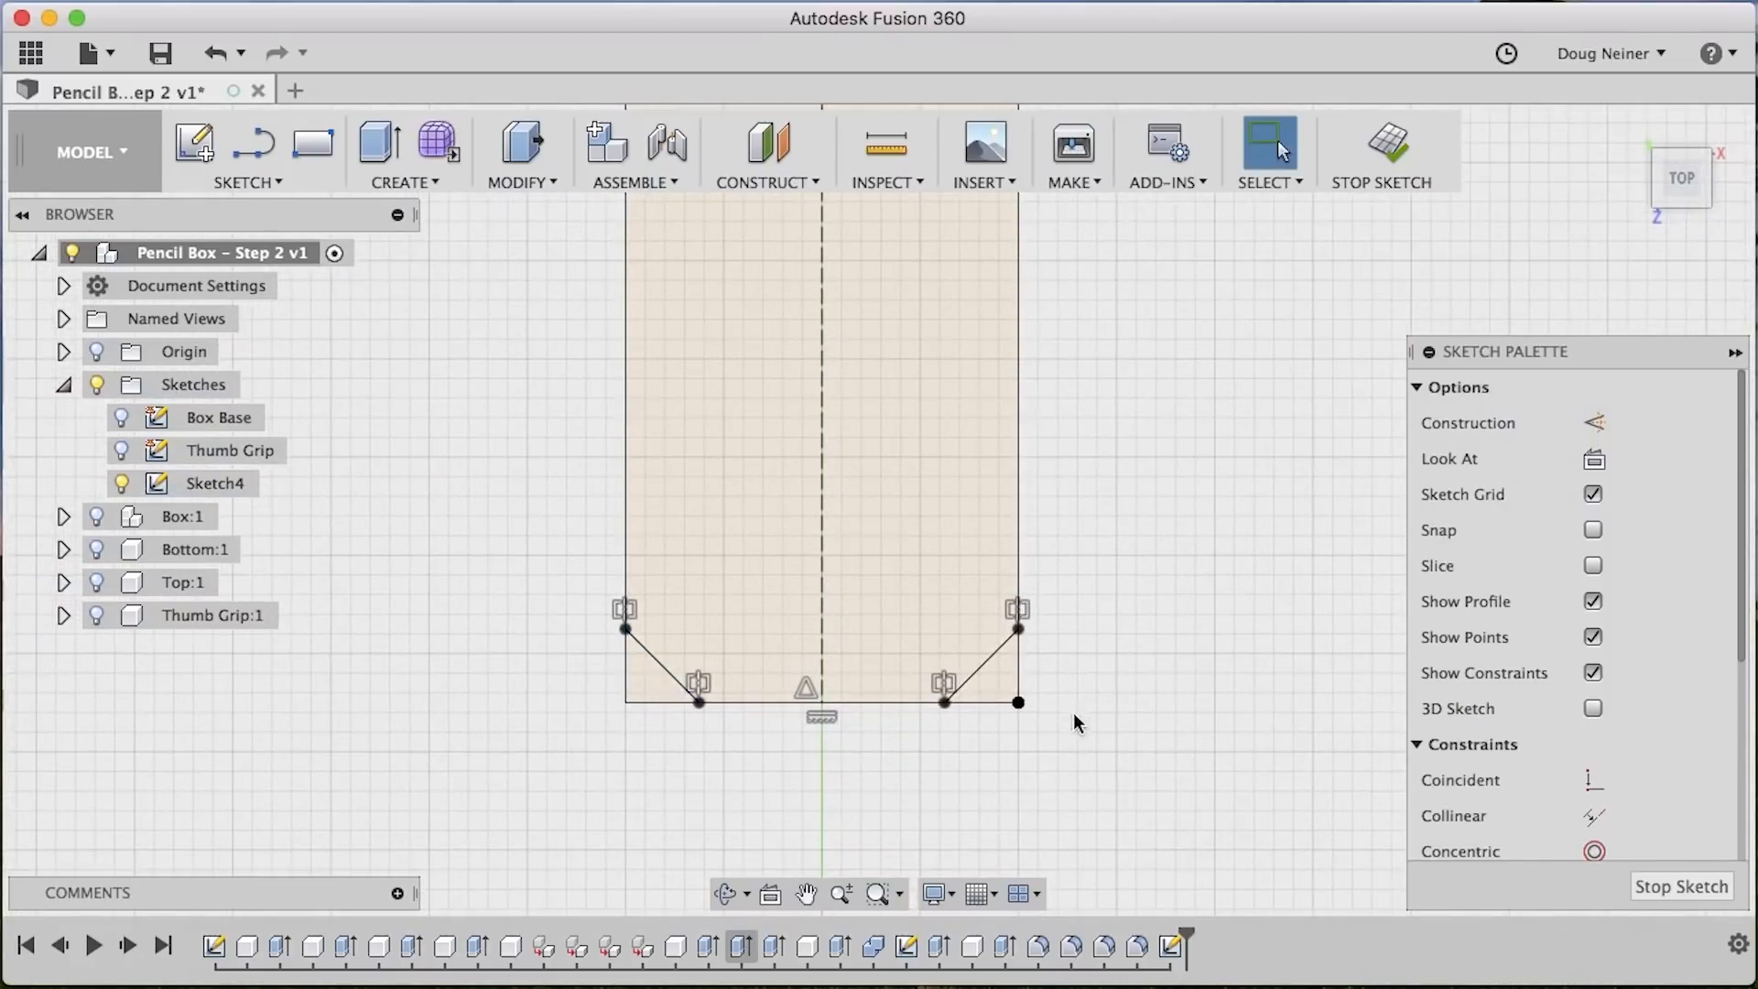
left_click(1397, 142)
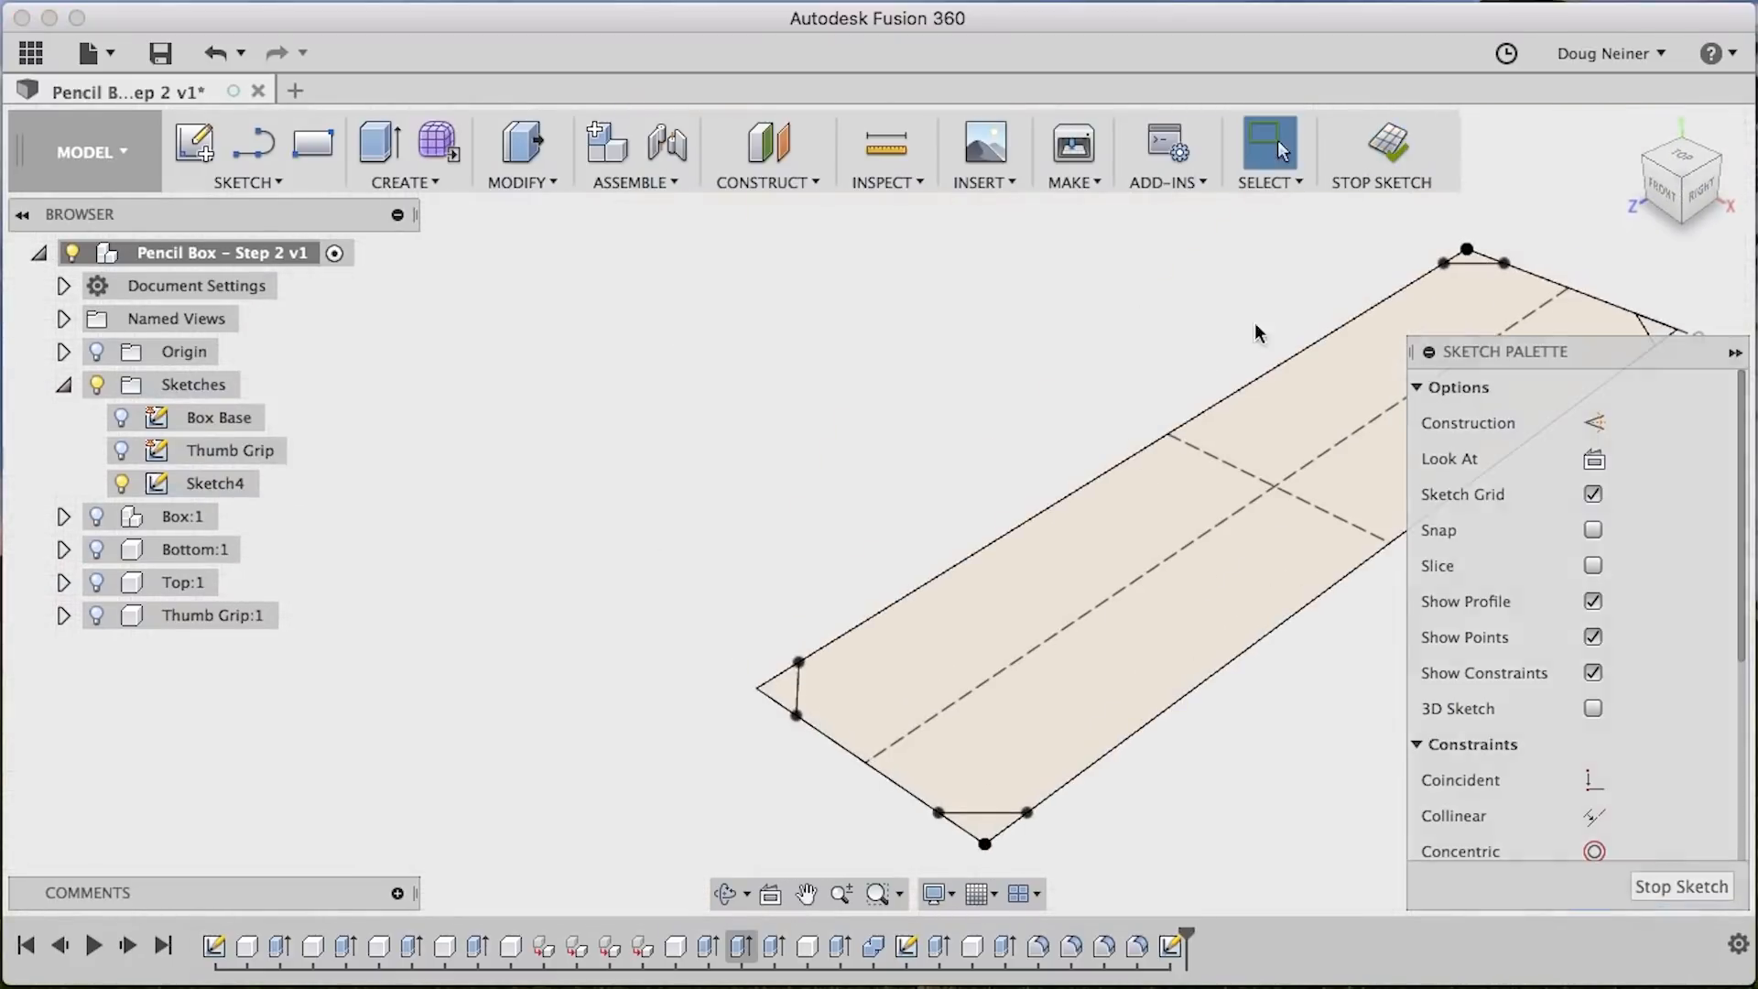
Finish the sketch and start an extrusion of its four triangular corner profiles
left_click(1631, 125)
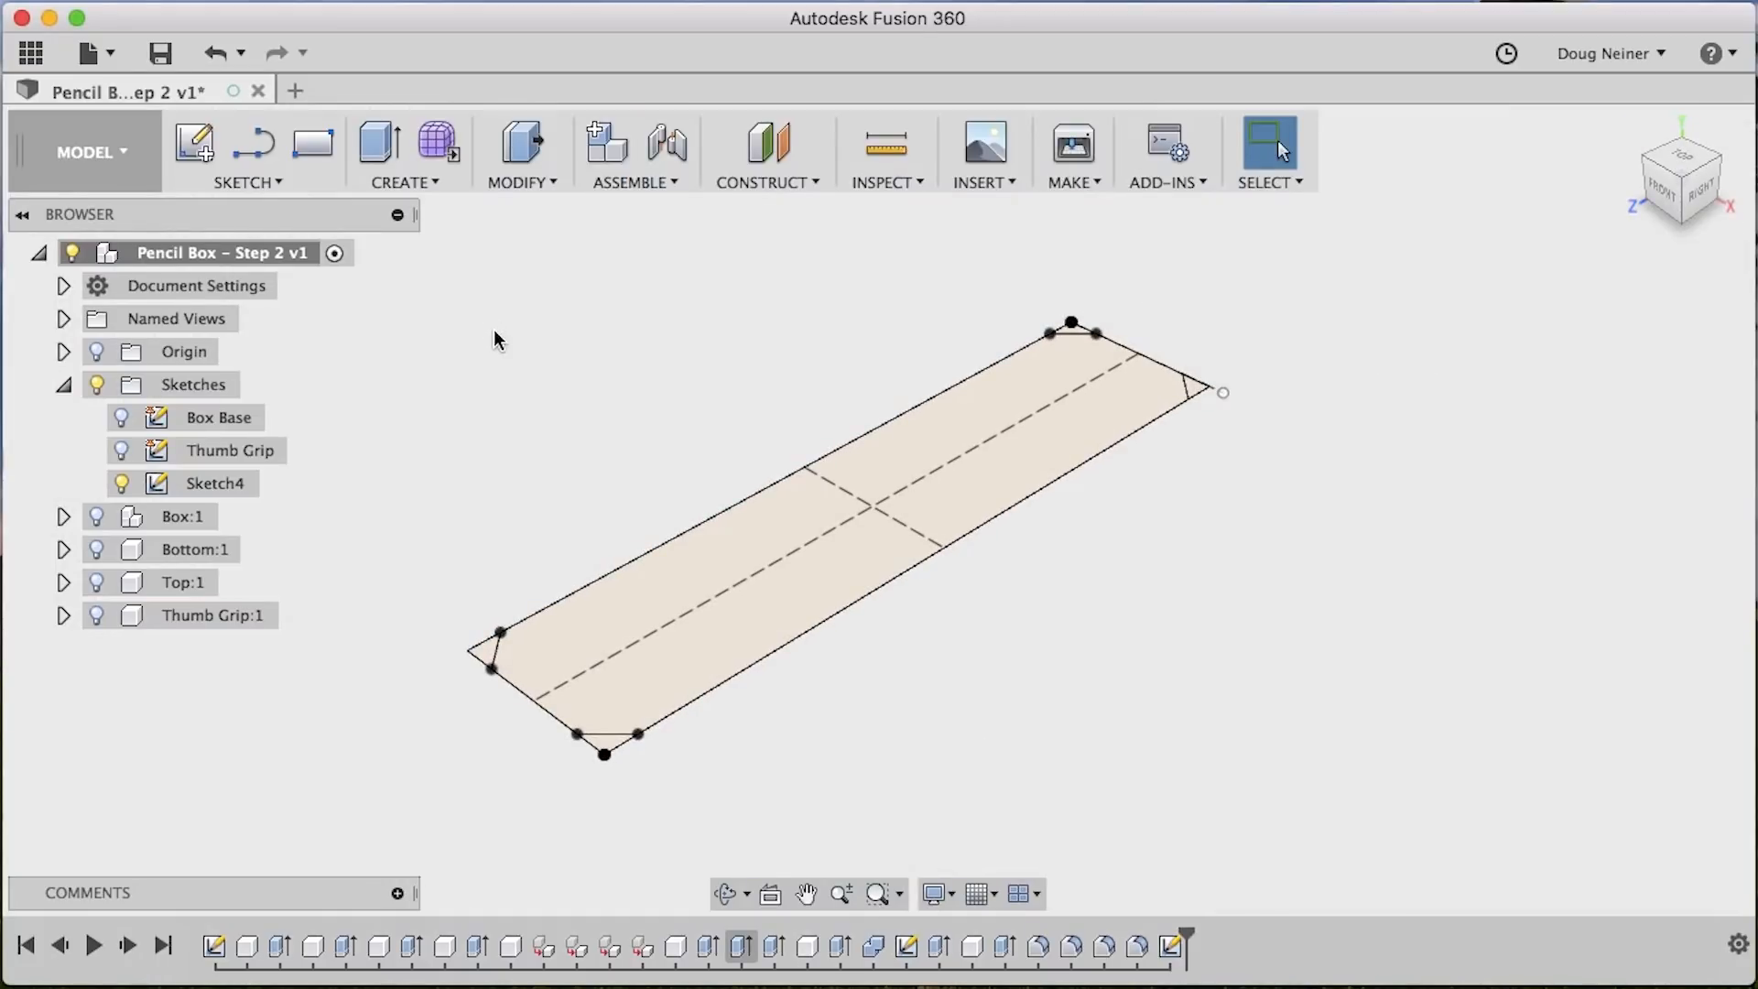
key("q")
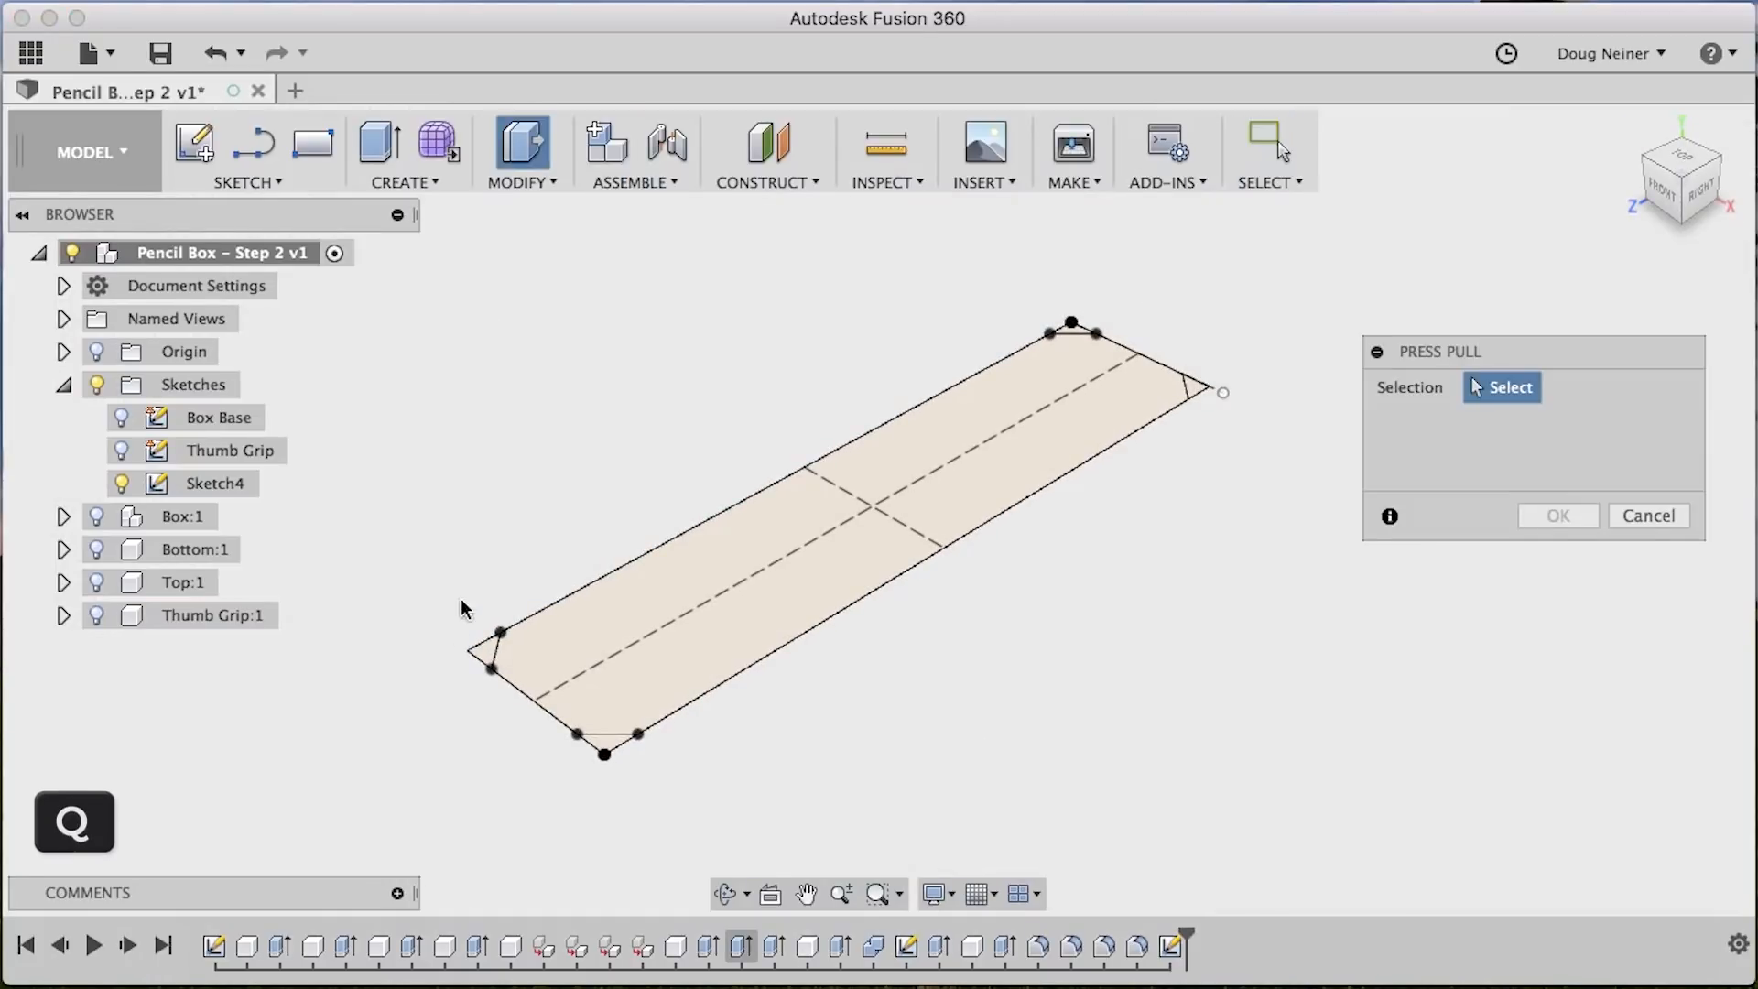
left_click(525, 676)
left_click(605, 740)
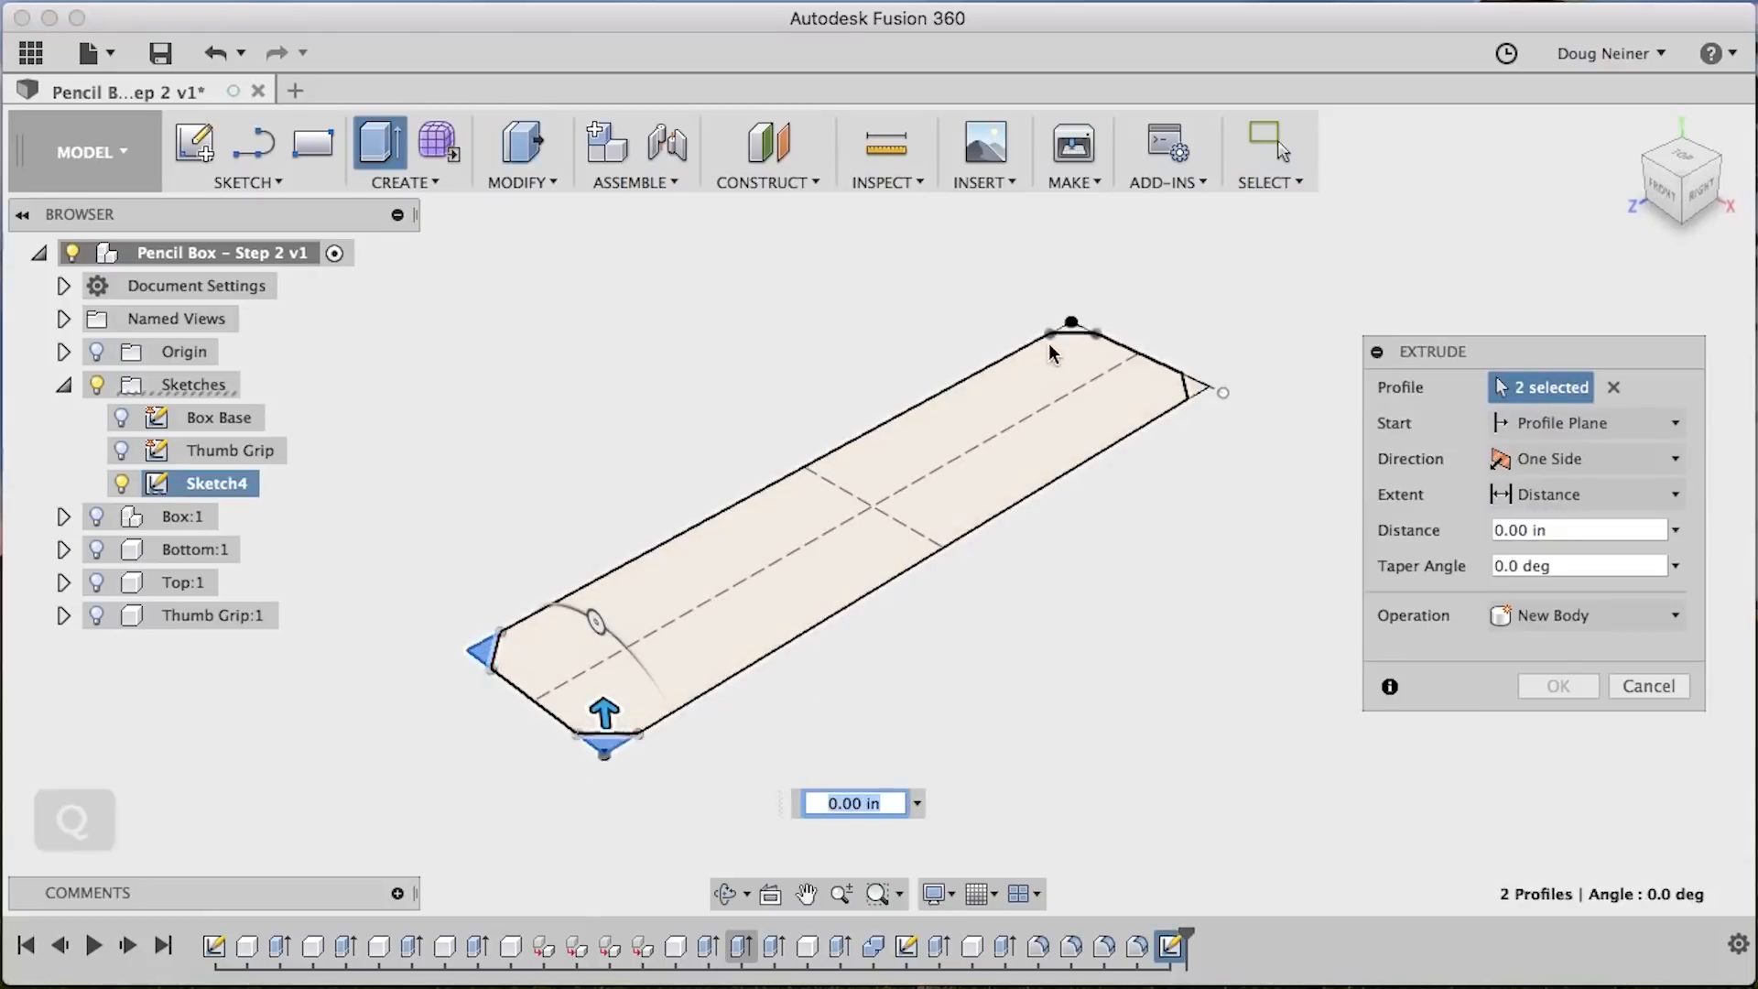
left_click(1069, 332)
left_click(1195, 390)
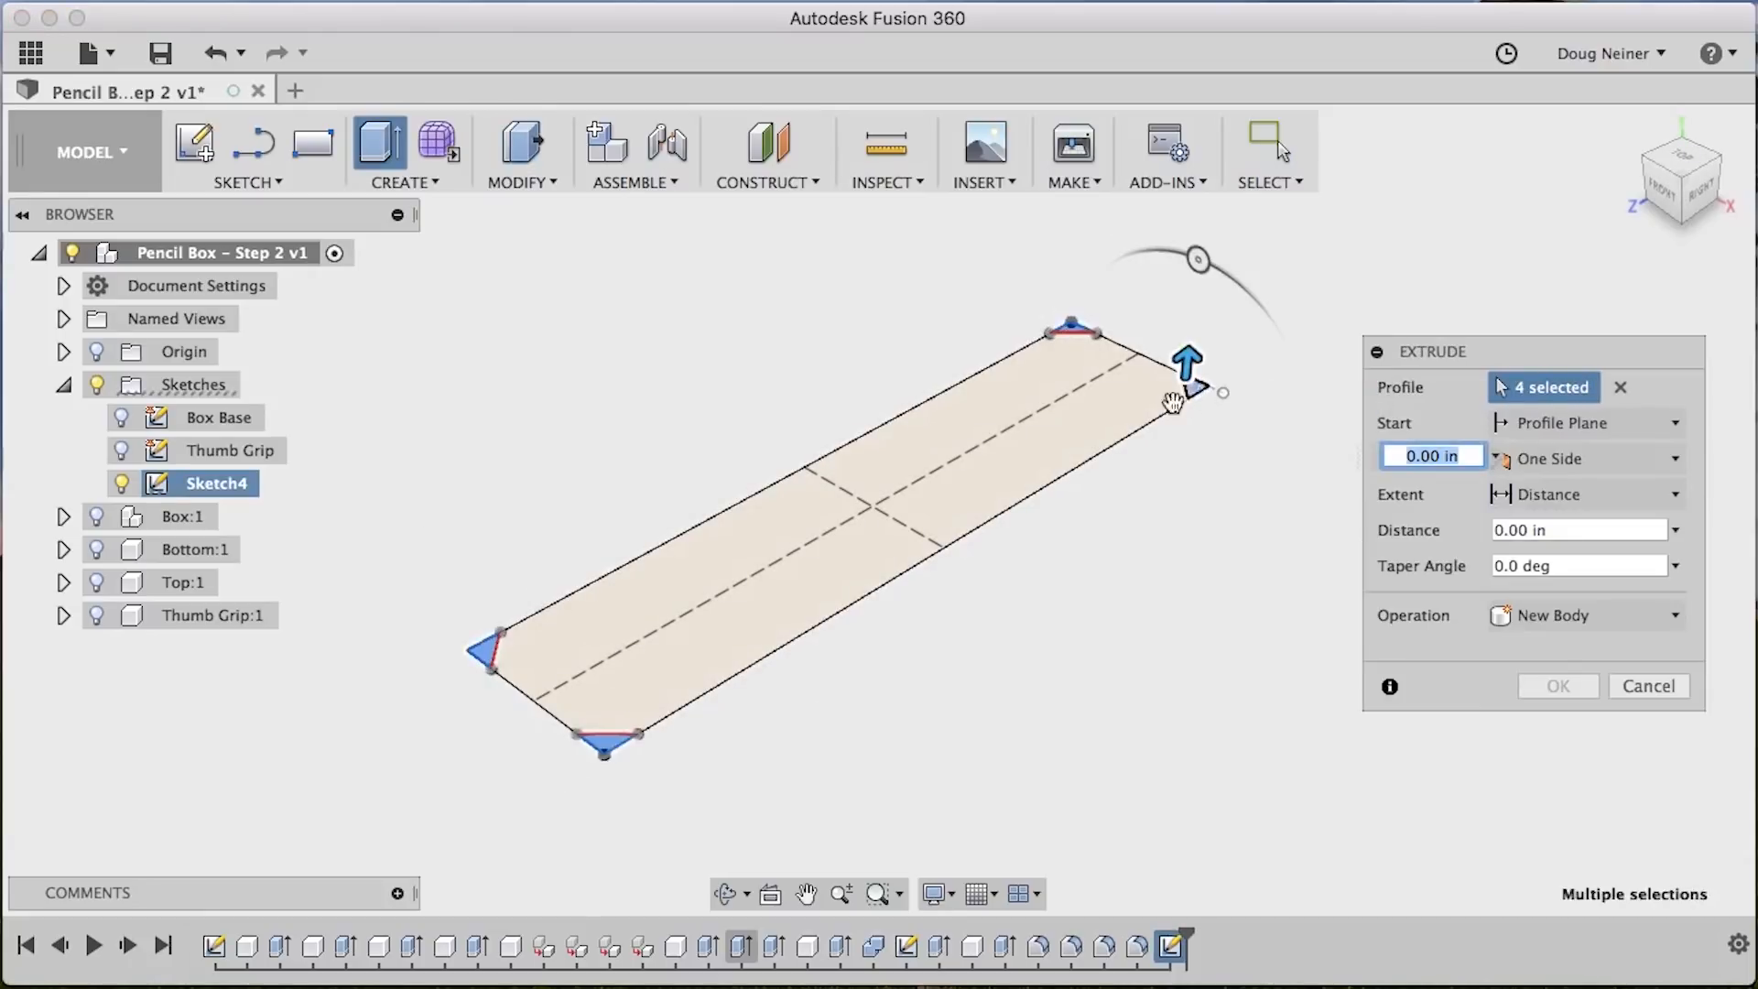
Set the extrusion distance of the corner triangles to the SplineThickness parameter
scroll(610, 817, "up", 5)
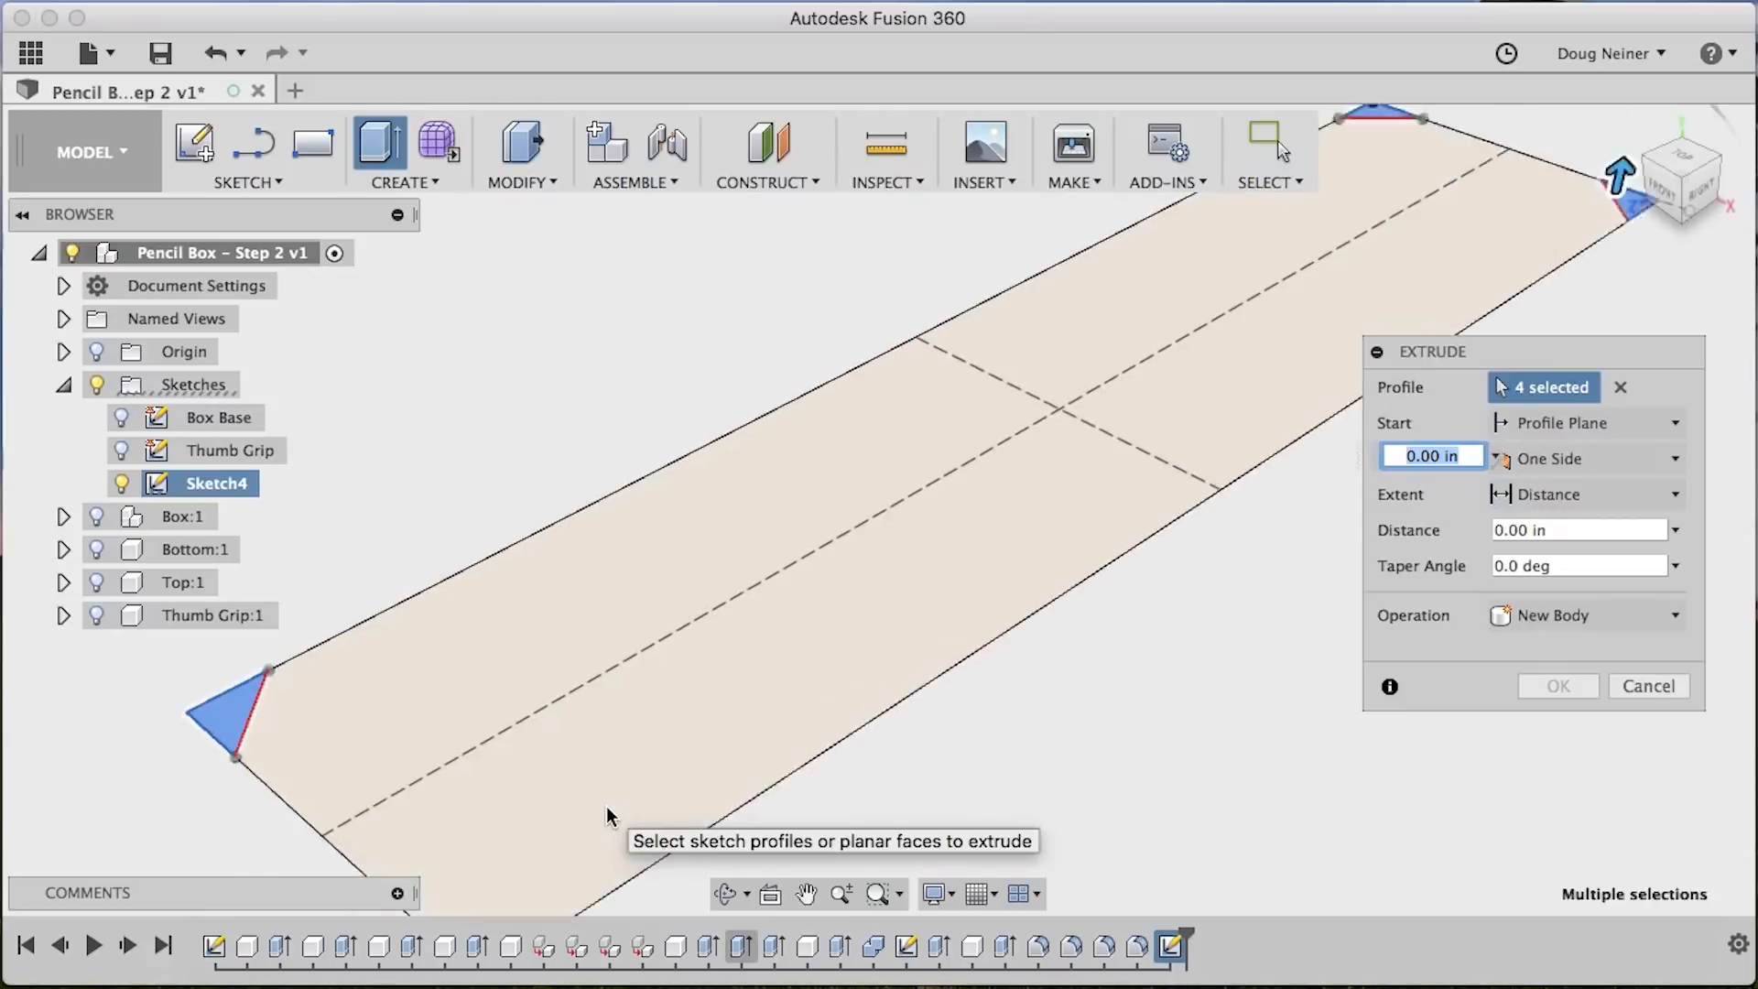
scroll(606, 806, "down", 5)
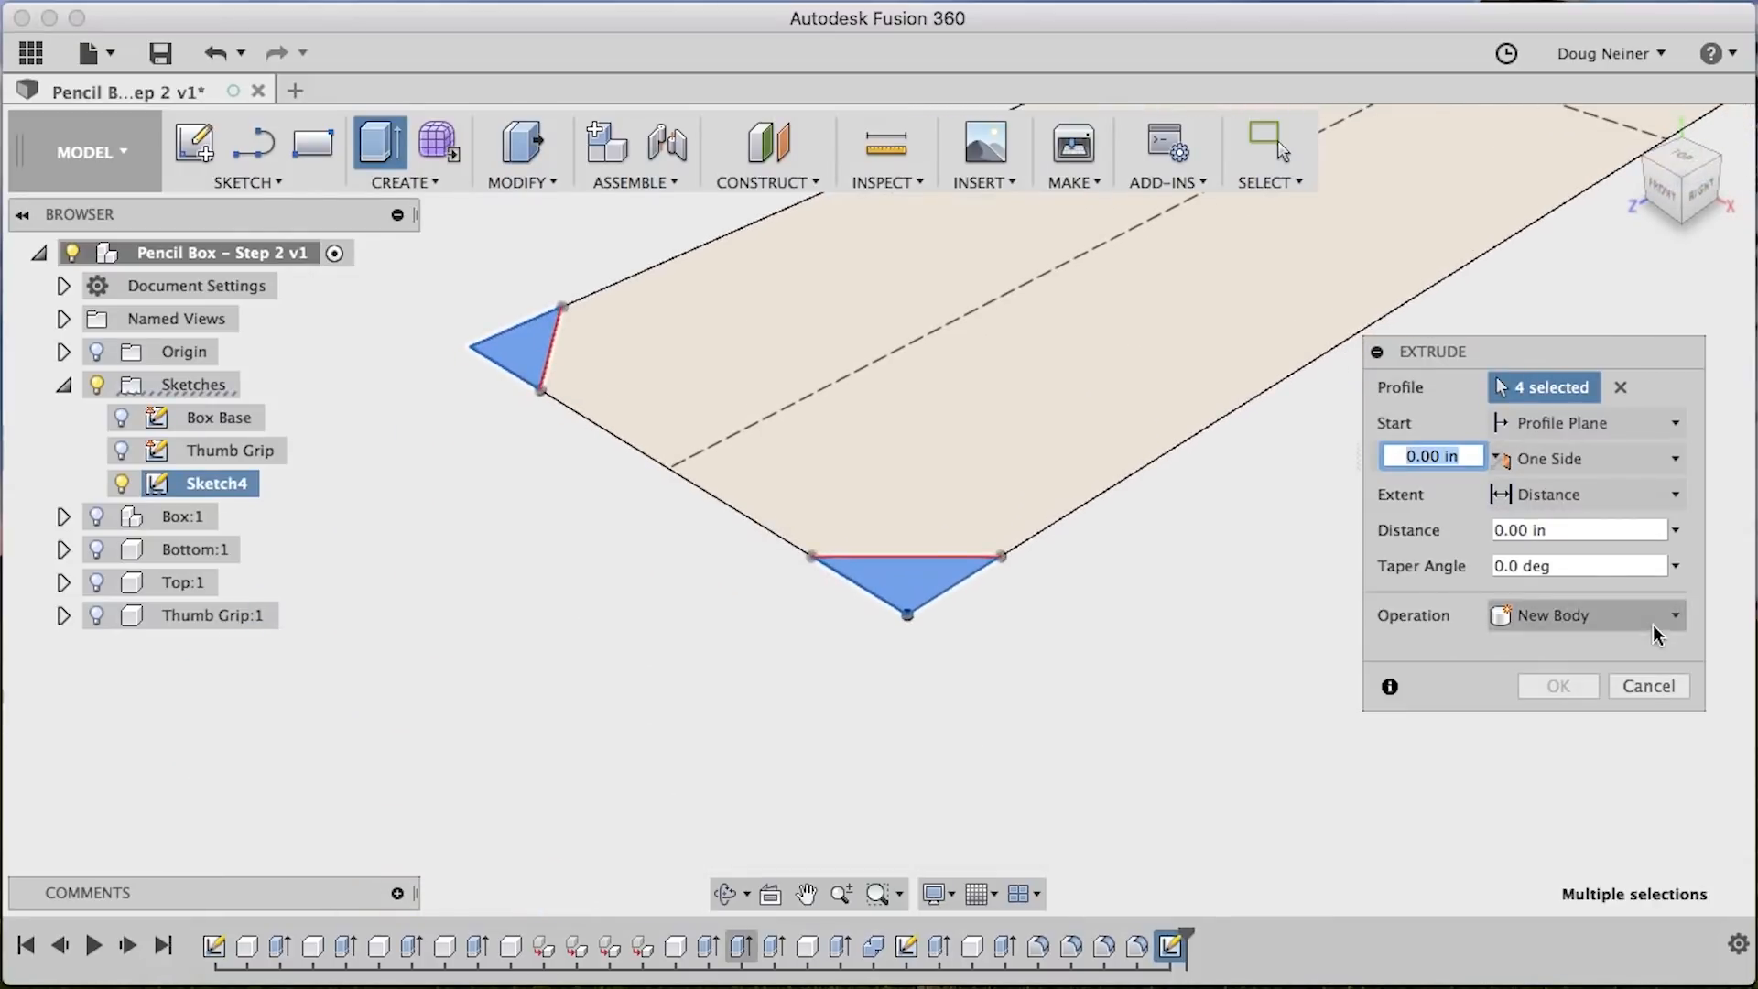
left_click(1673, 530)
left_click(1597, 530)
left_click_drag(1597, 530, 1430, 530)
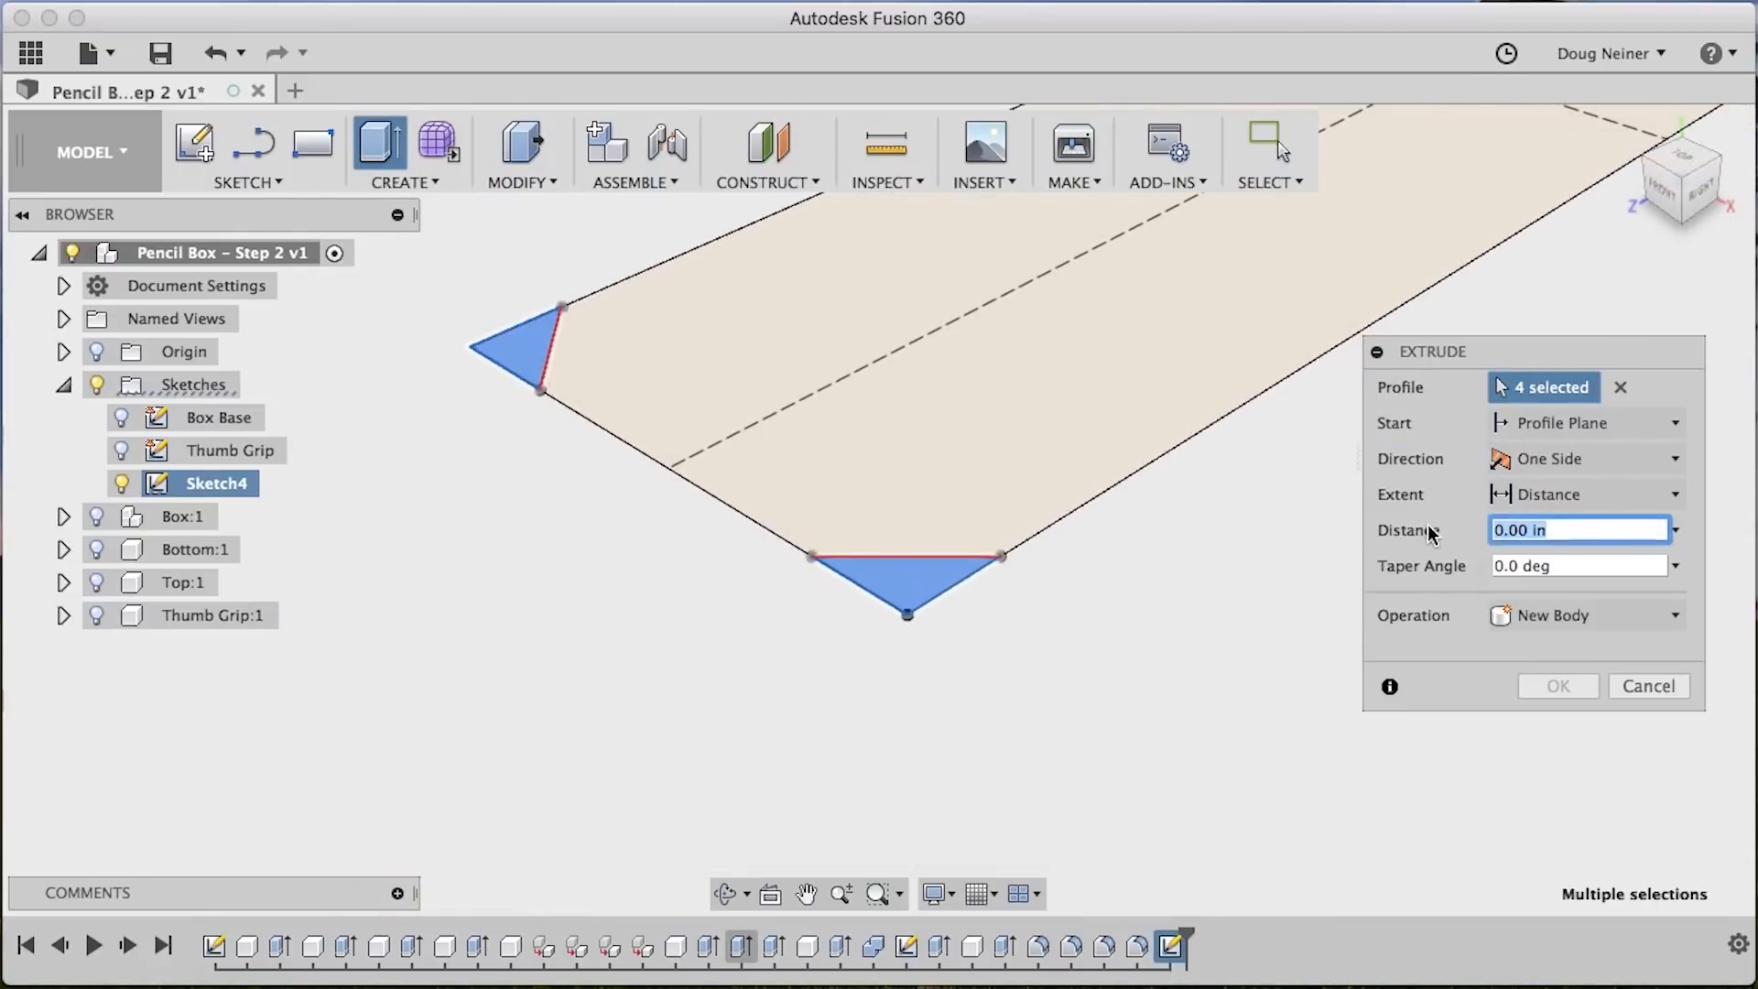
type("Spl")
left_click(1530, 600)
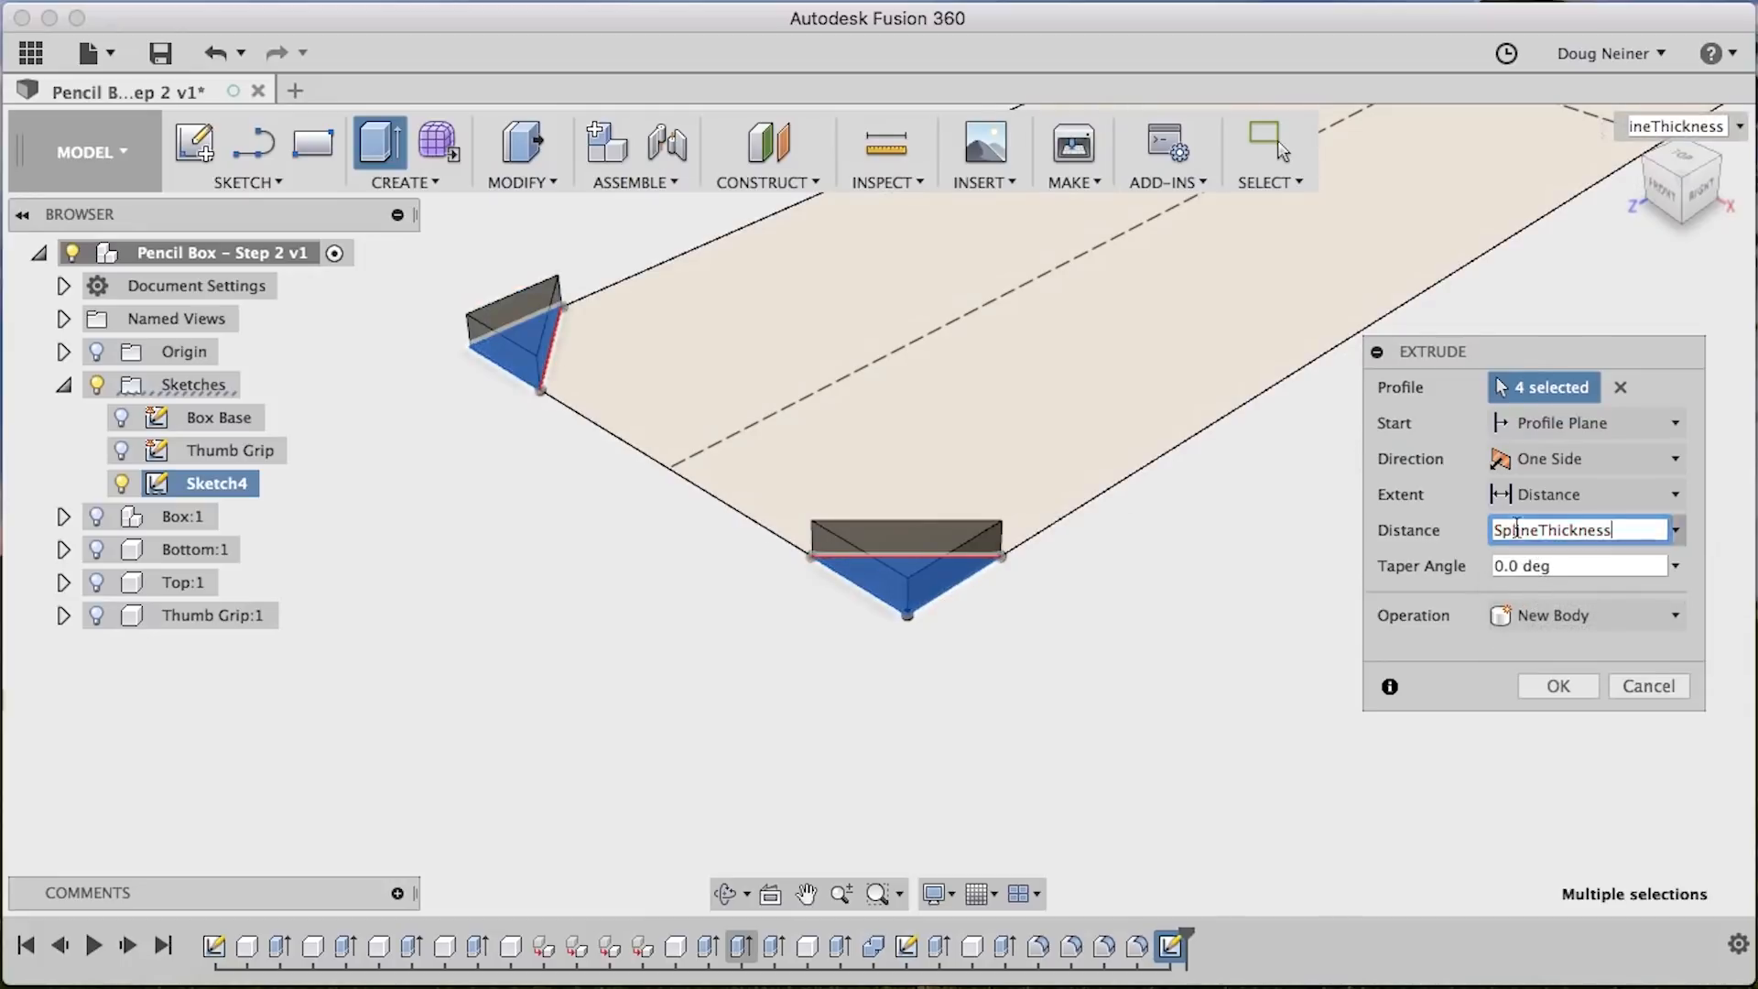
Make the corner extrusion symmetric, with the distance measured over its whole length
left_click(1553, 467)
left_click(1557, 552)
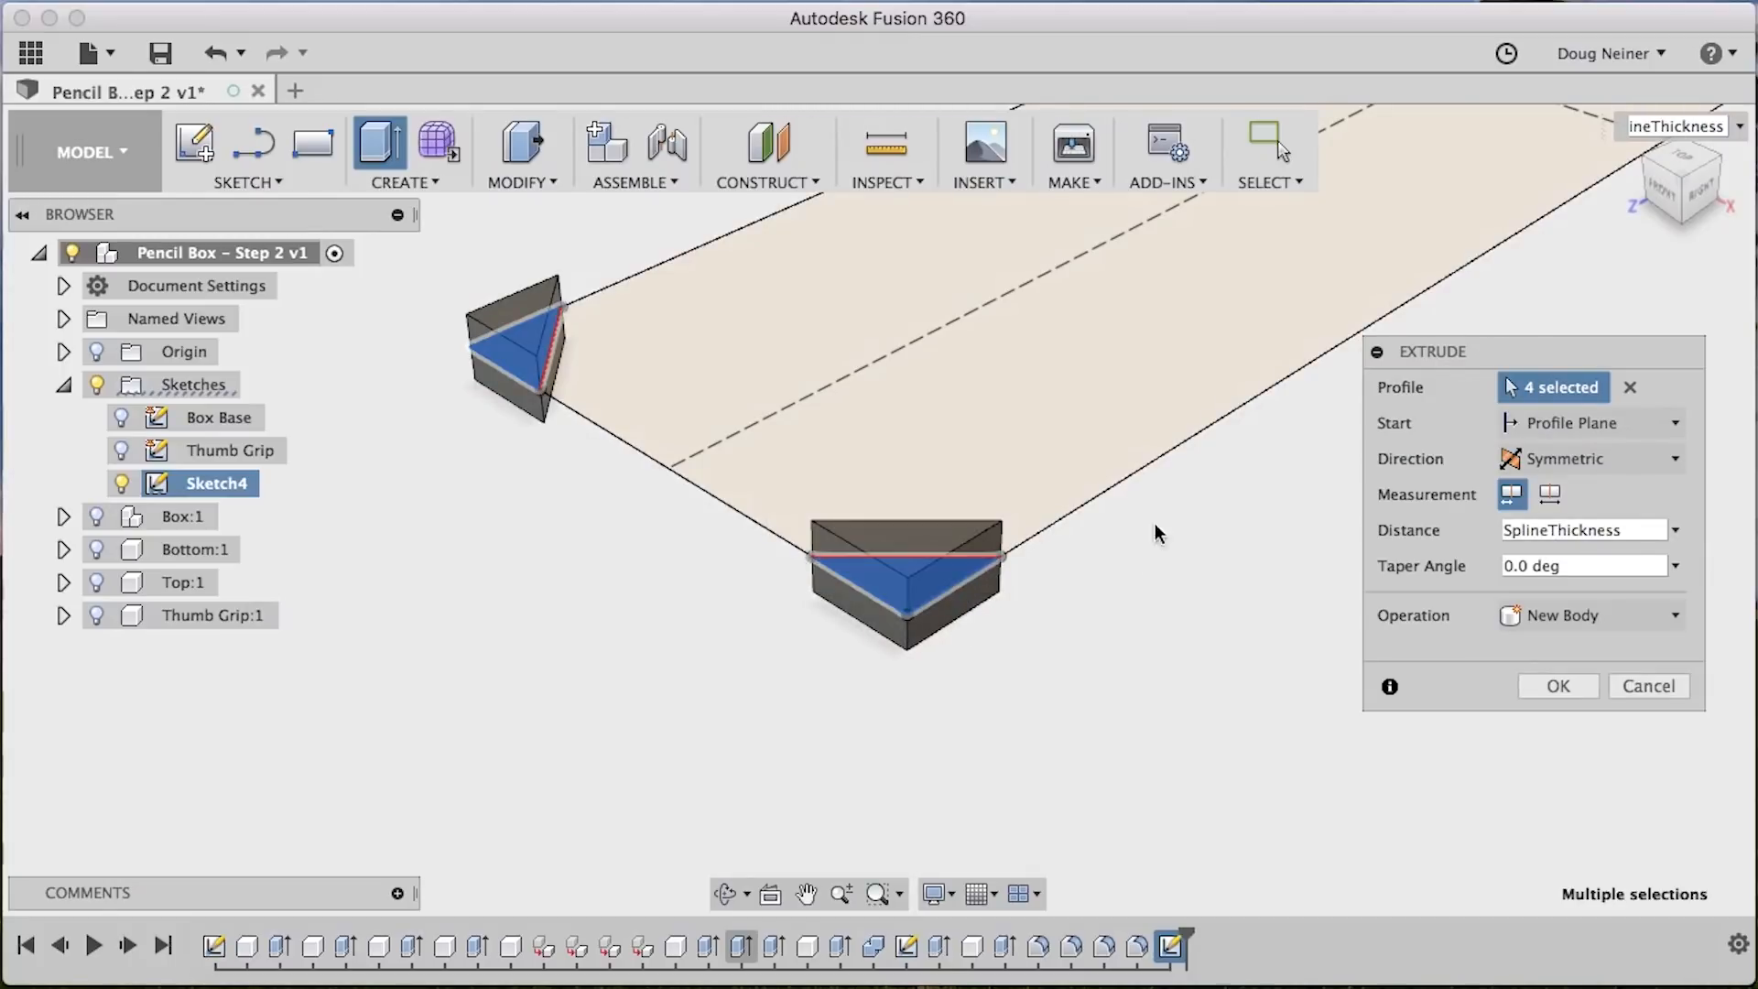
left_click(1550, 494)
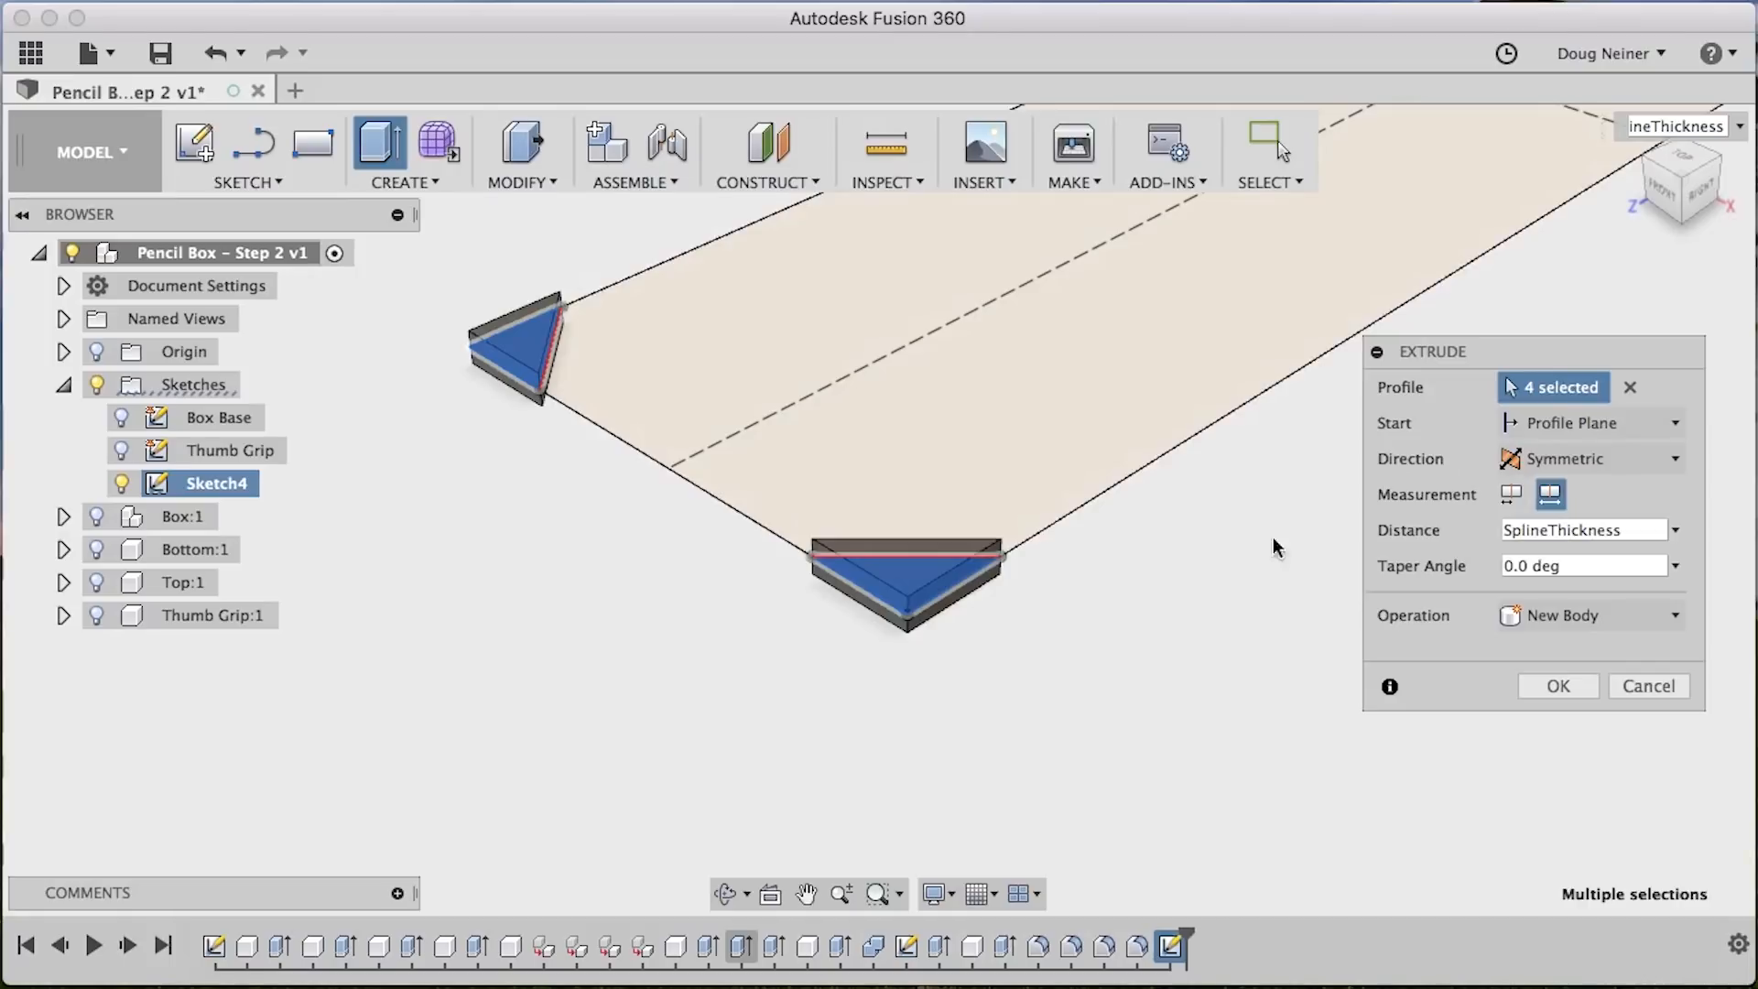
Start the corner extrusion from an offset plane, with the offset set to the SplineOffset parameter
left_click(1548, 422)
left_click(1537, 476)
left_click(1576, 462)
type("Spl")
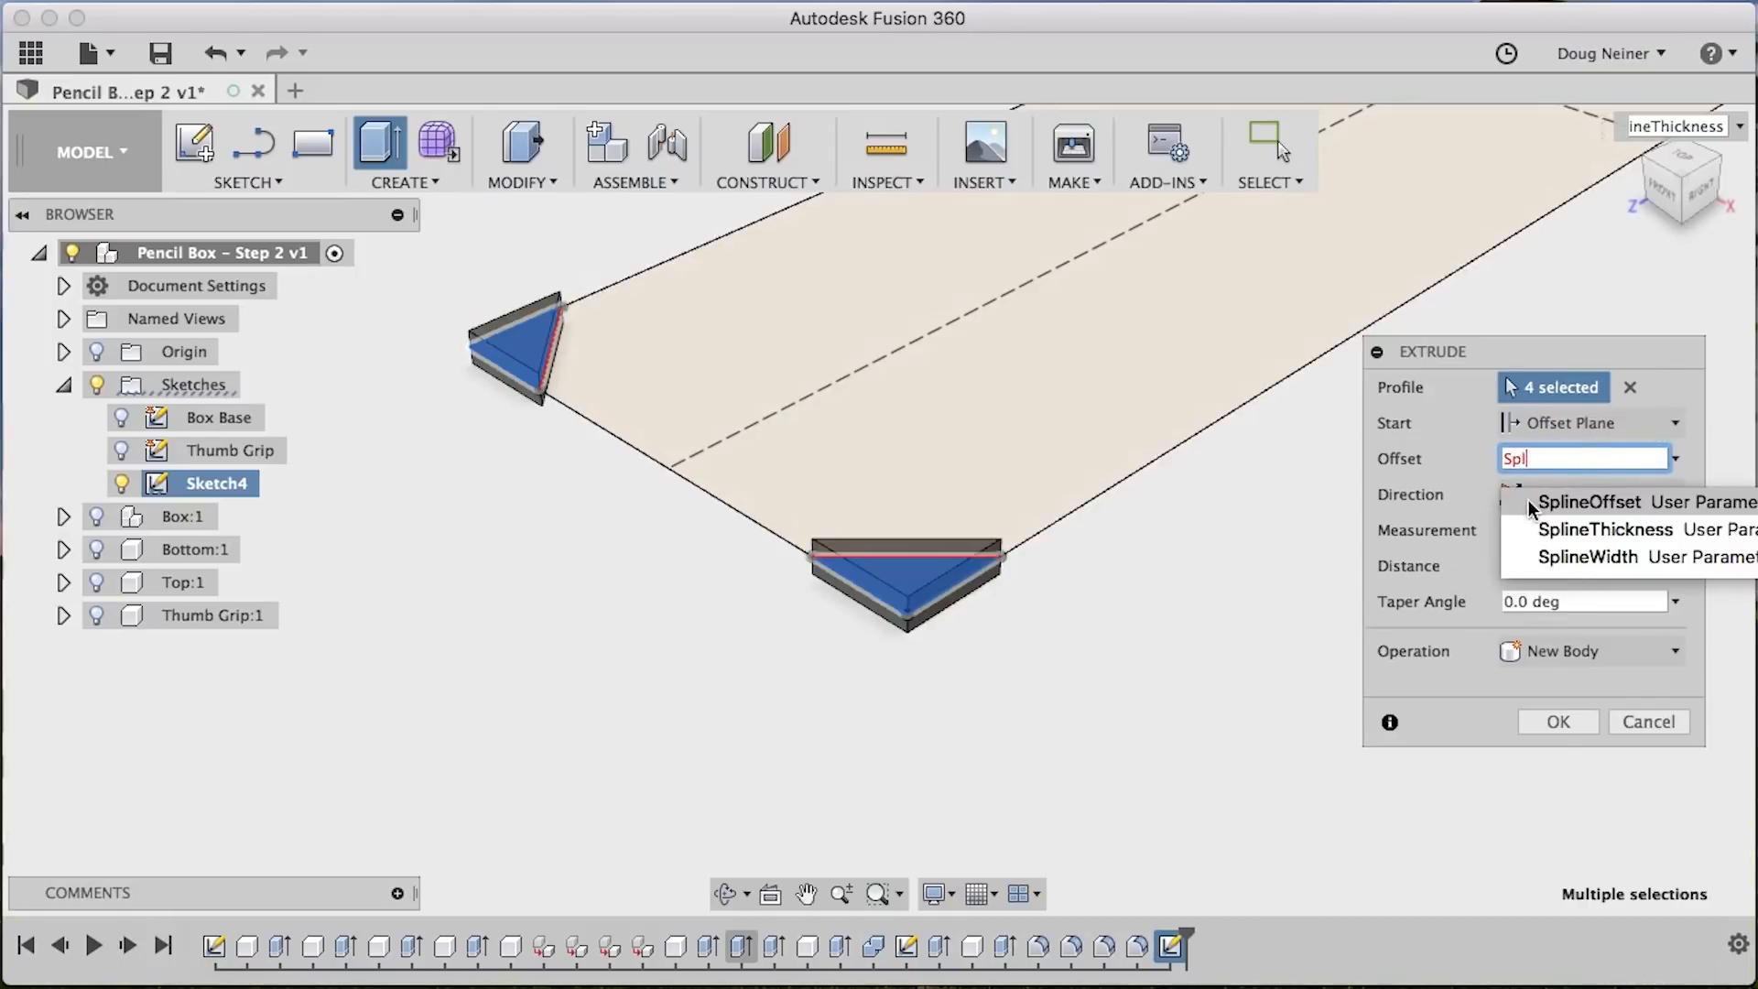
left_click(1589, 502)
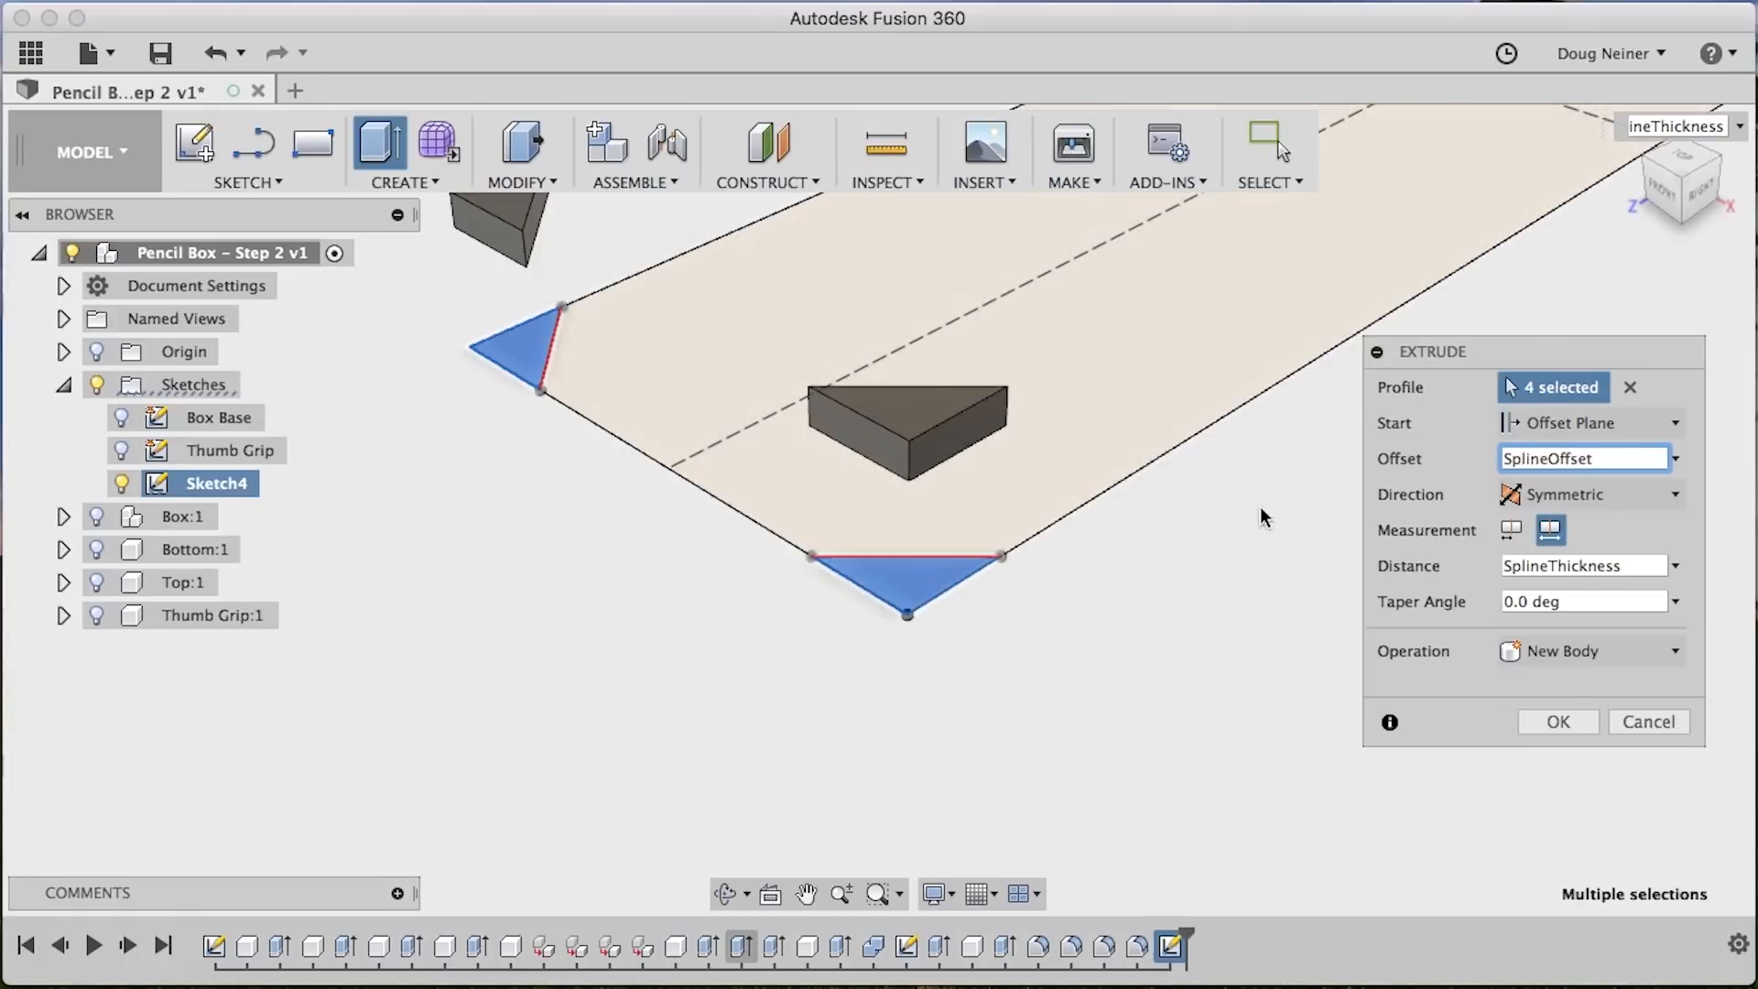
Create the corner extrusion as a new component and complete it
left_click(1551, 650)
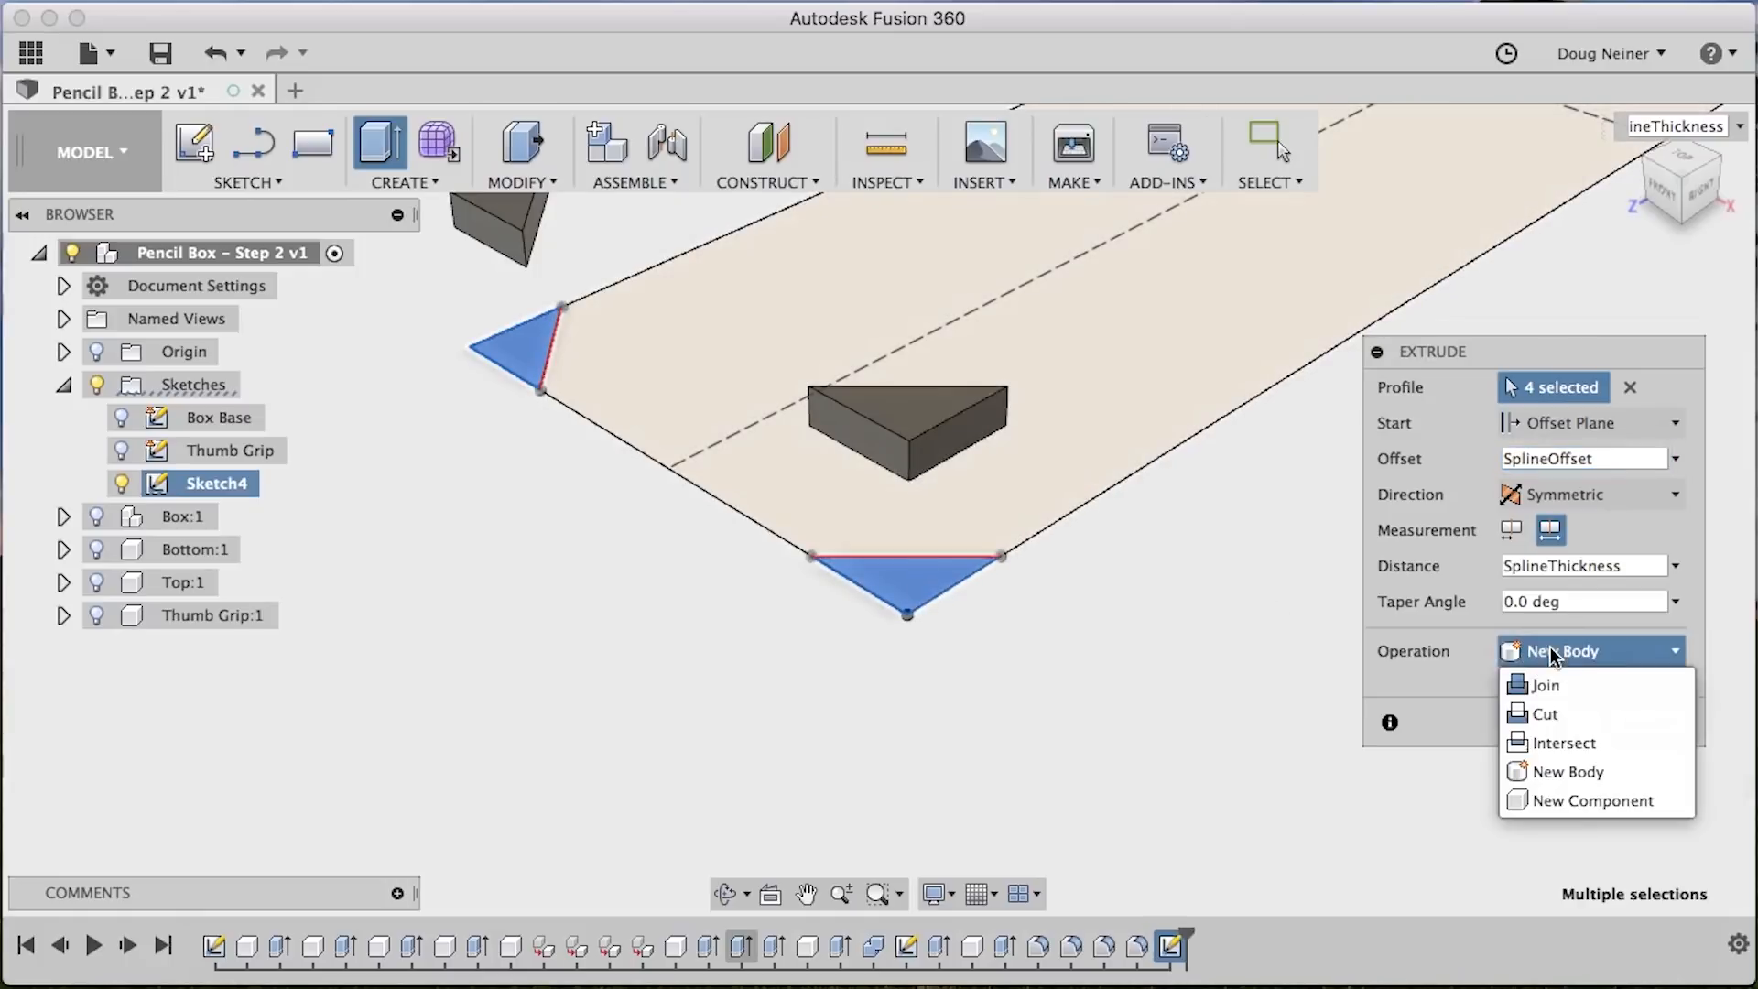
left_click(1557, 801)
left_click(1558, 718)
scroll(1473, 660, "right", 3)
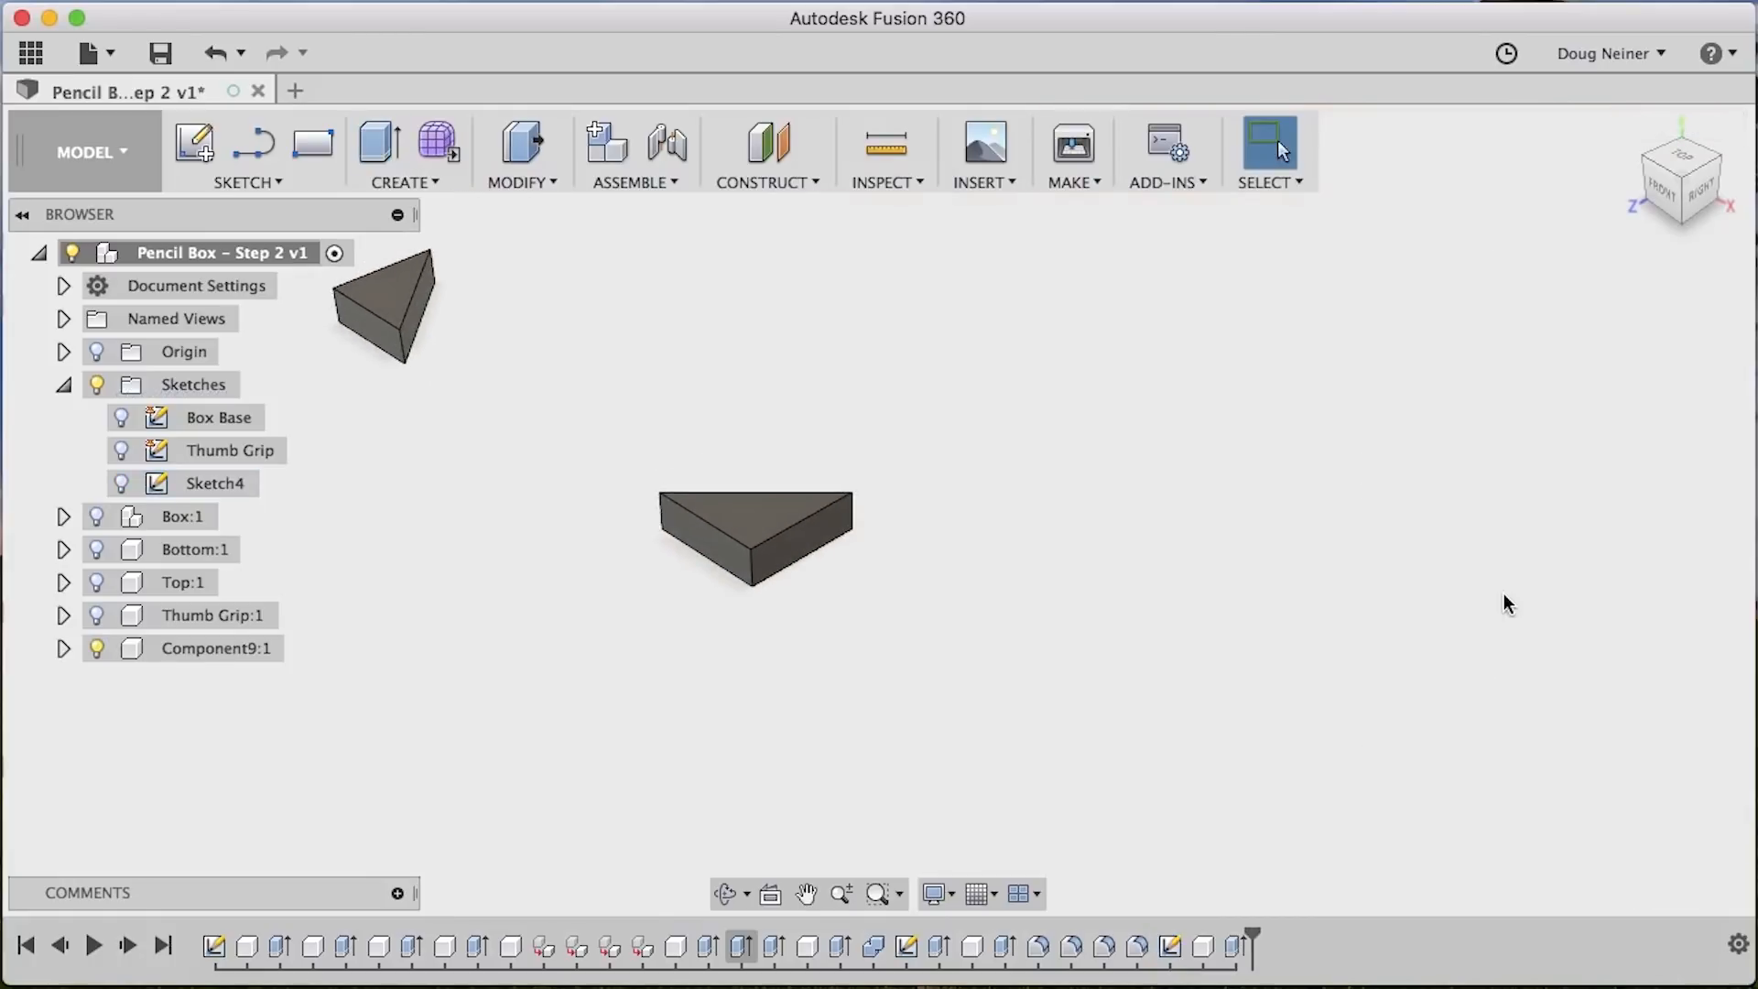
scroll(1425, 757, "down", 10)
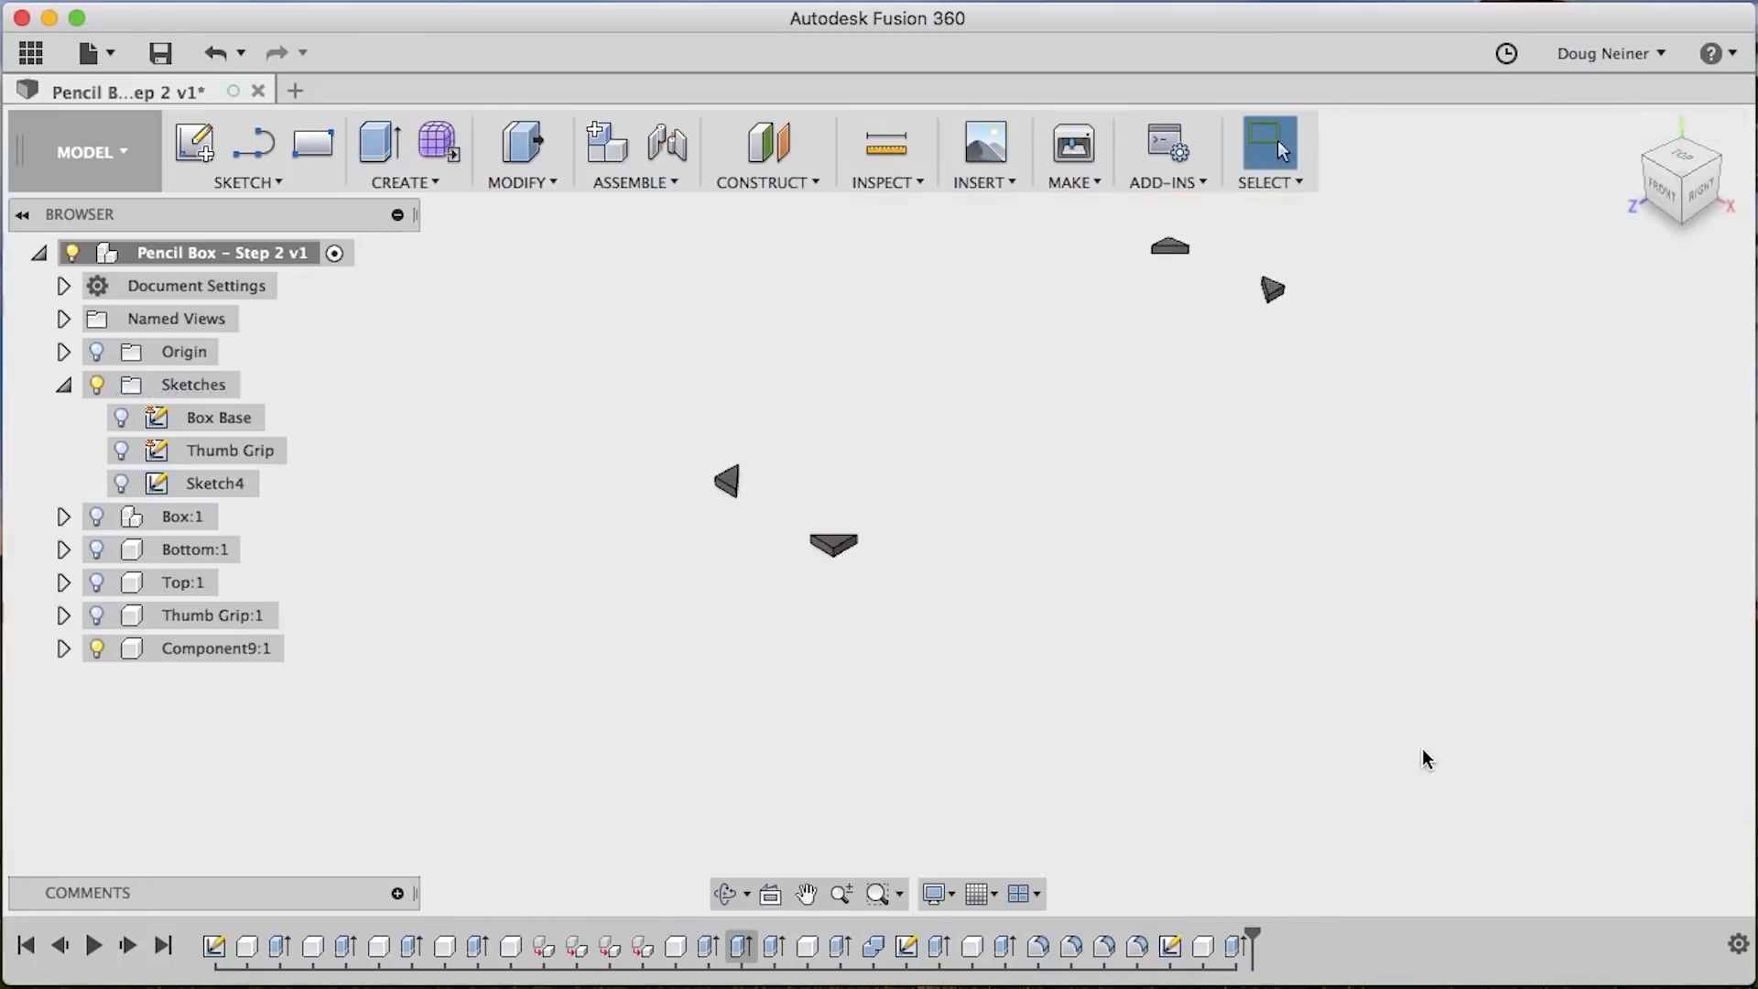
scroll(1422, 750, "up", 1)
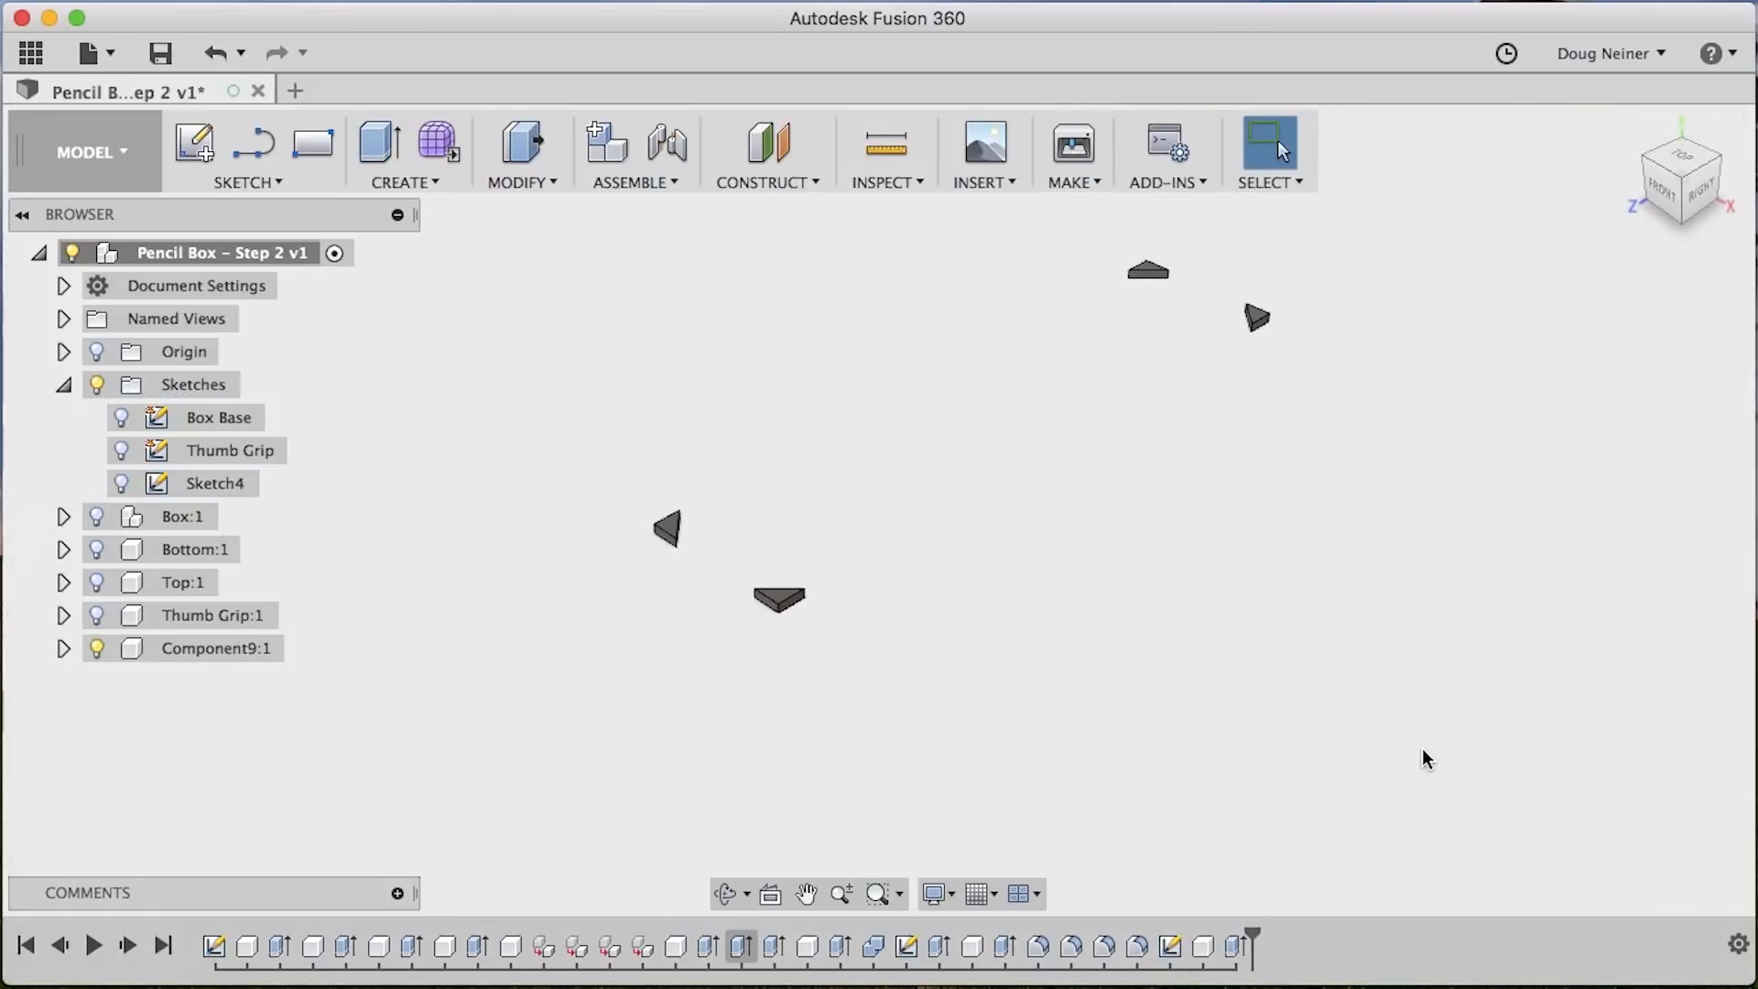
Rename the corner triangle sketch Sketch4 as Splines and make it visible
double_click(212, 485)
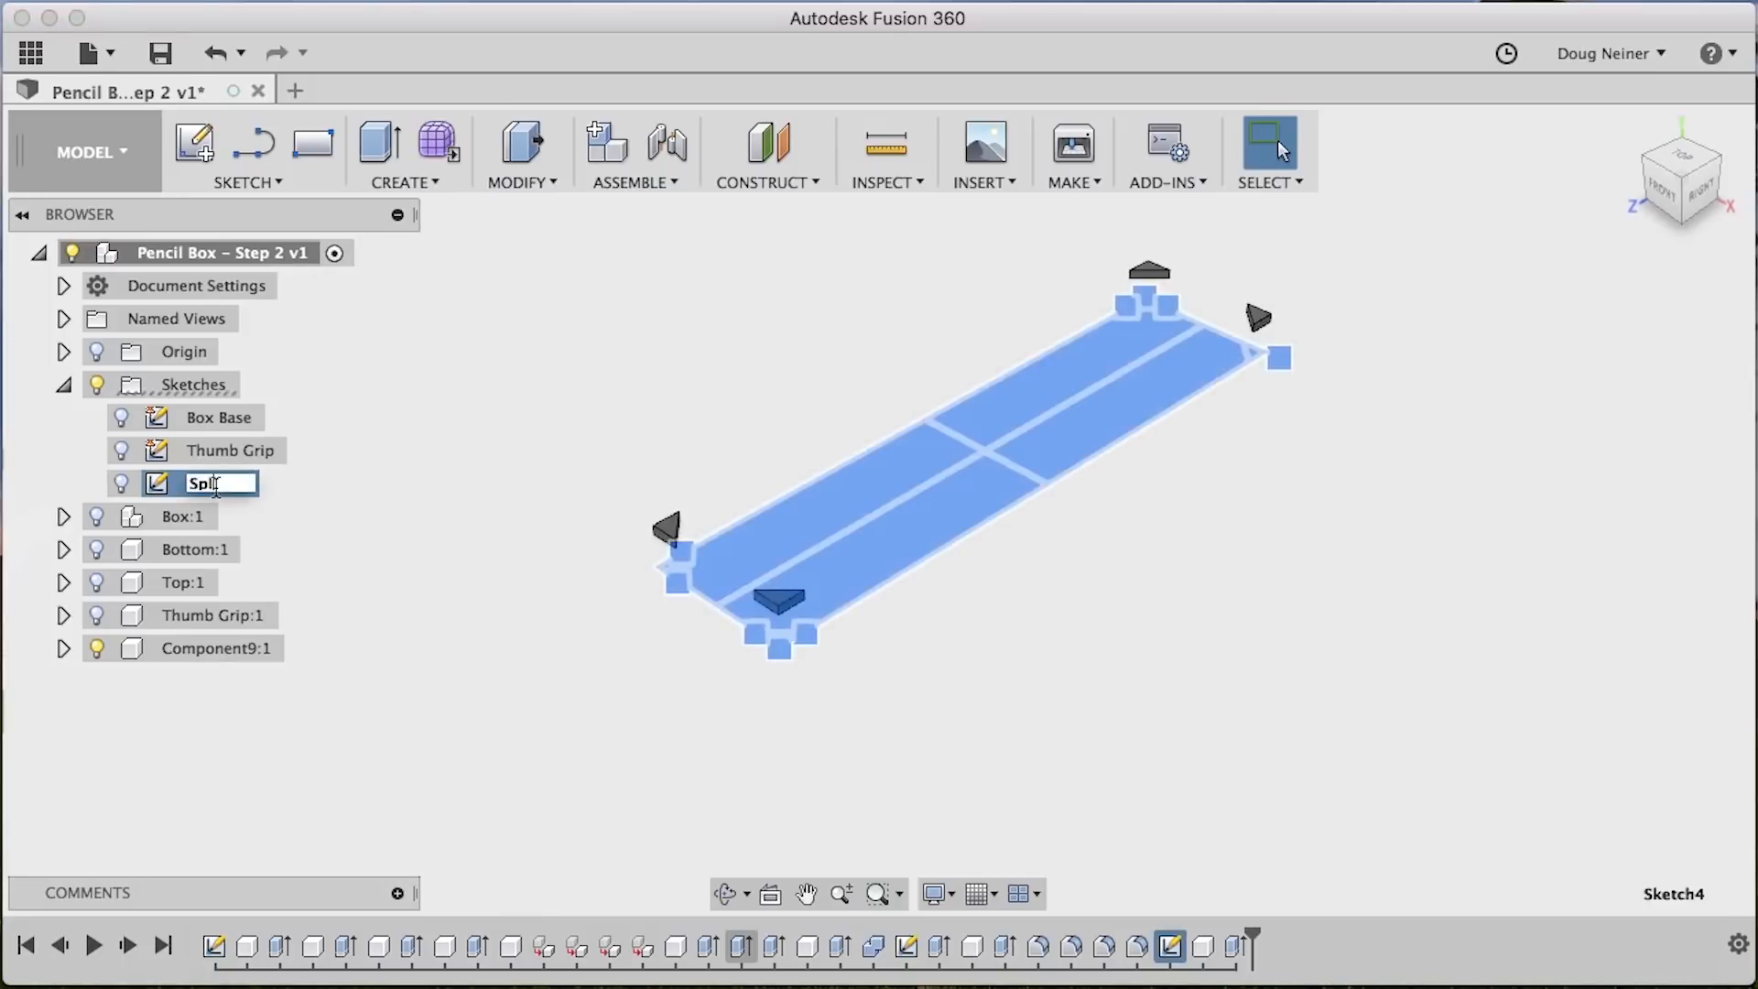
key("Return")
left_click(451, 474)
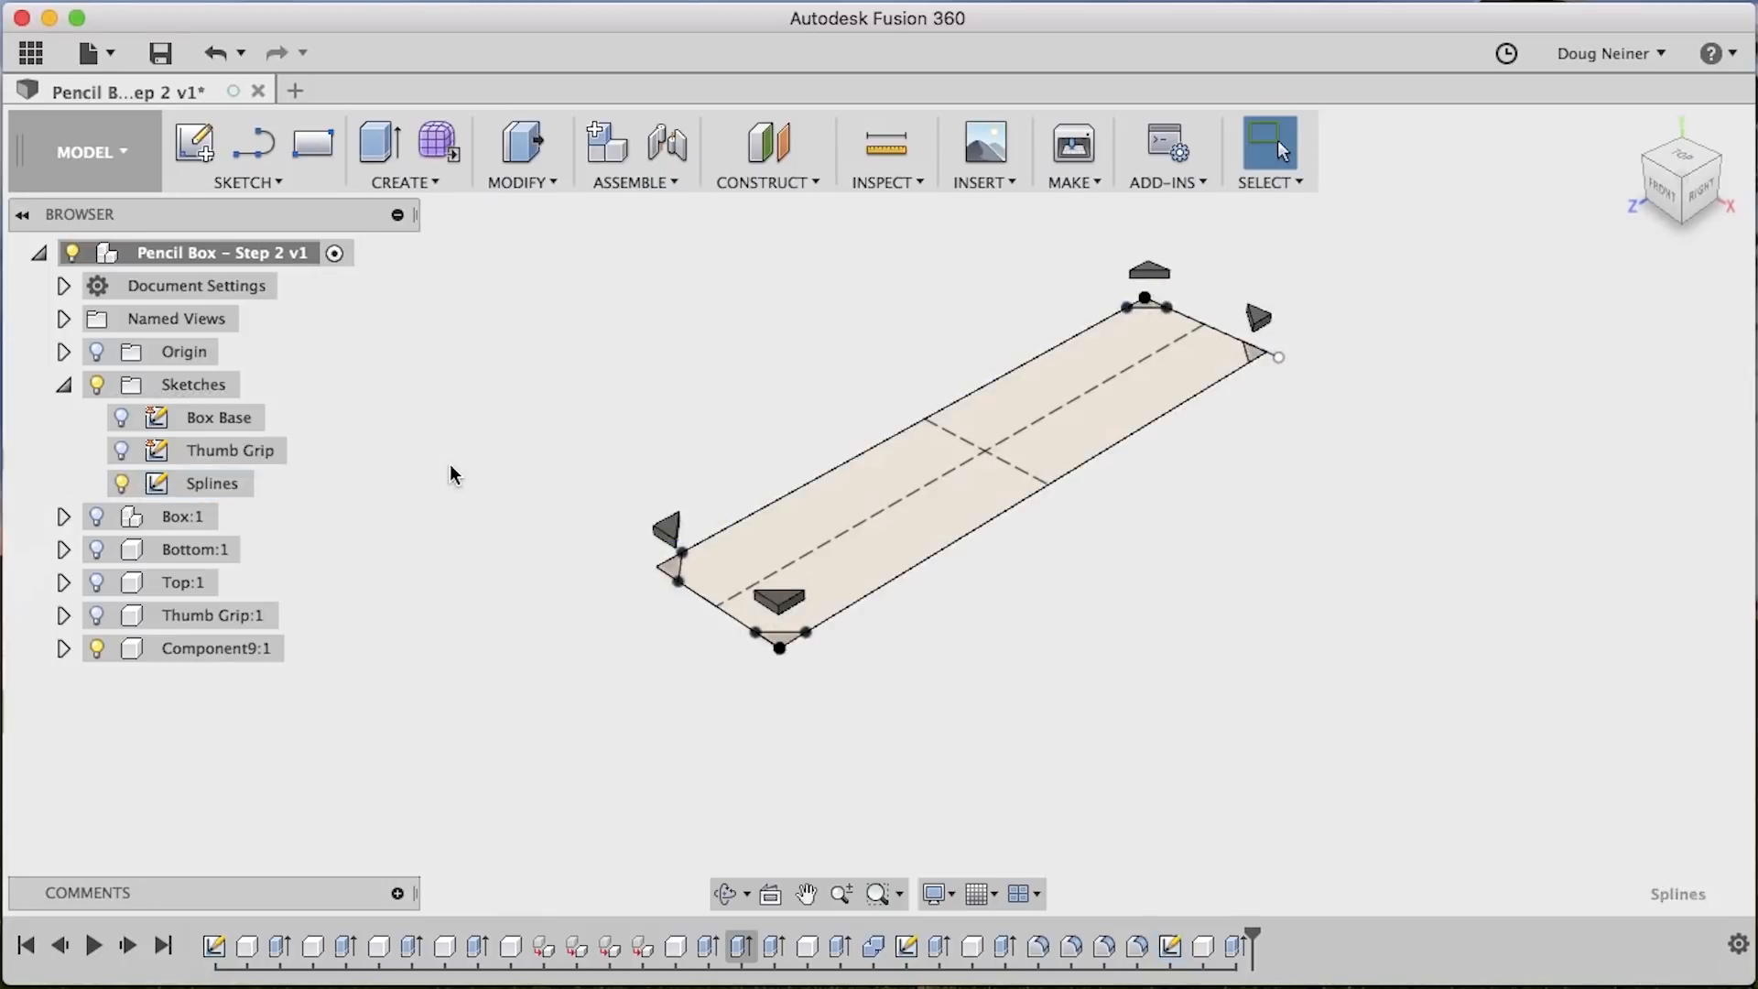
Start a second extrusion using the four corner triangles of the Splines sketch
key("q")
left_click(671, 570)
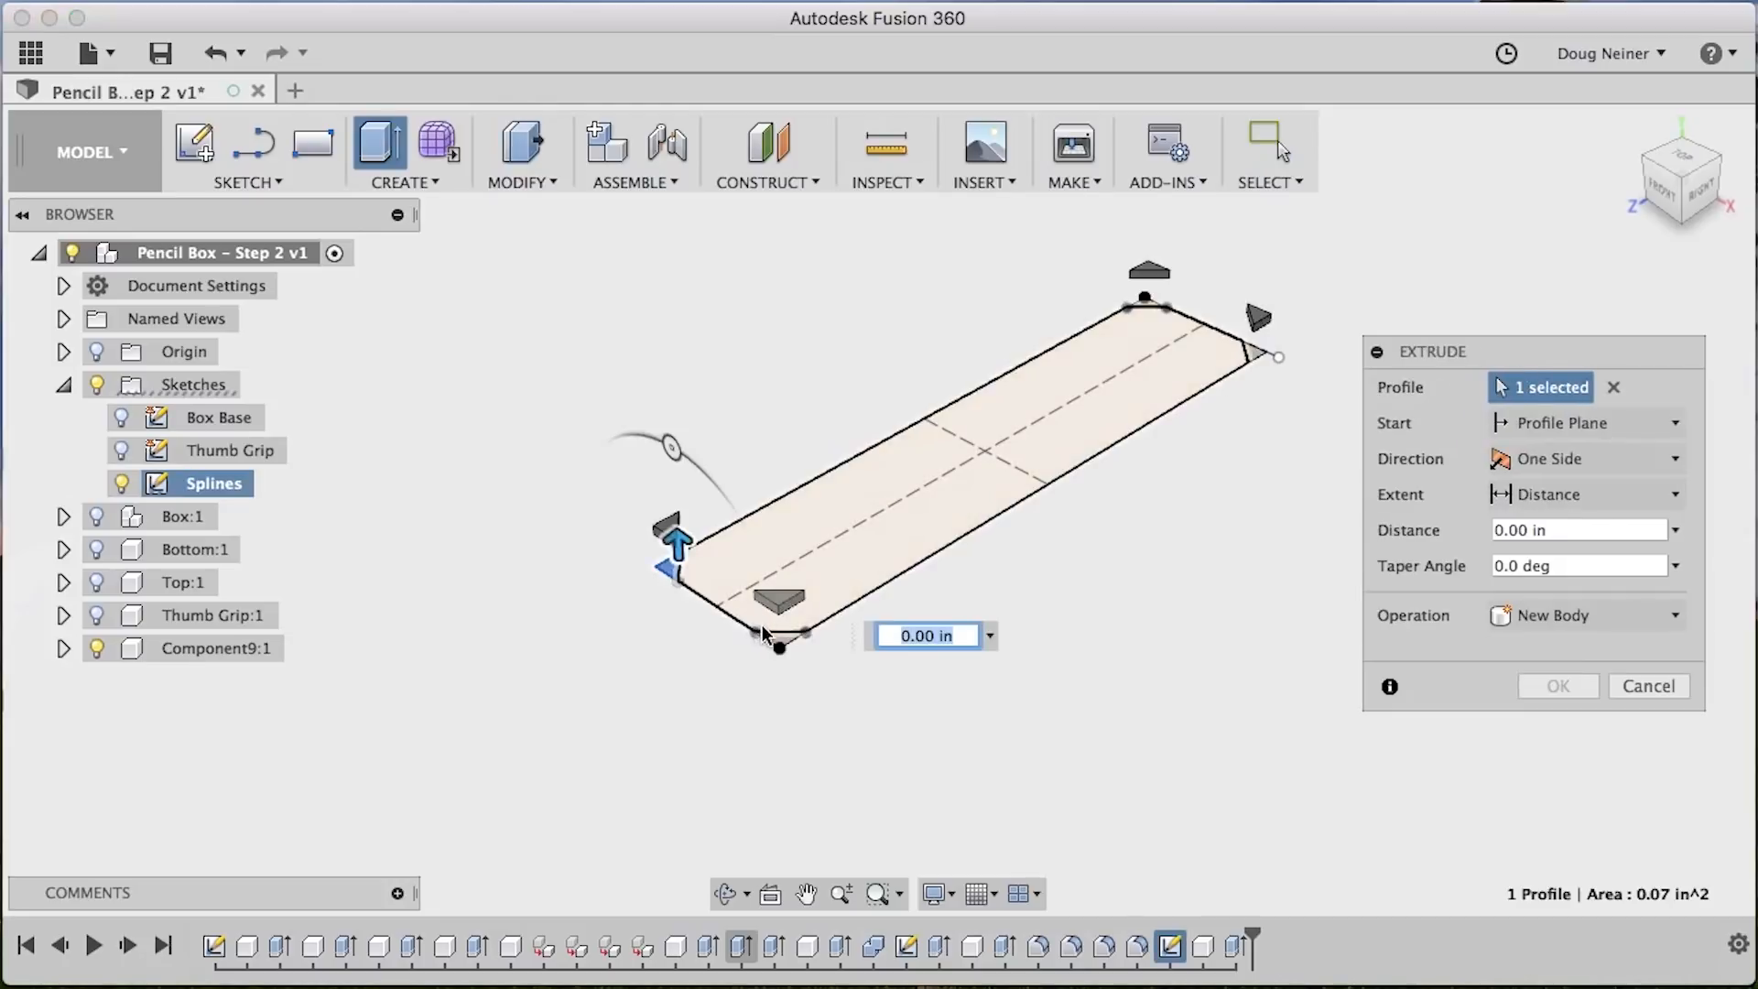
left_click(779, 638)
left_click(1146, 307)
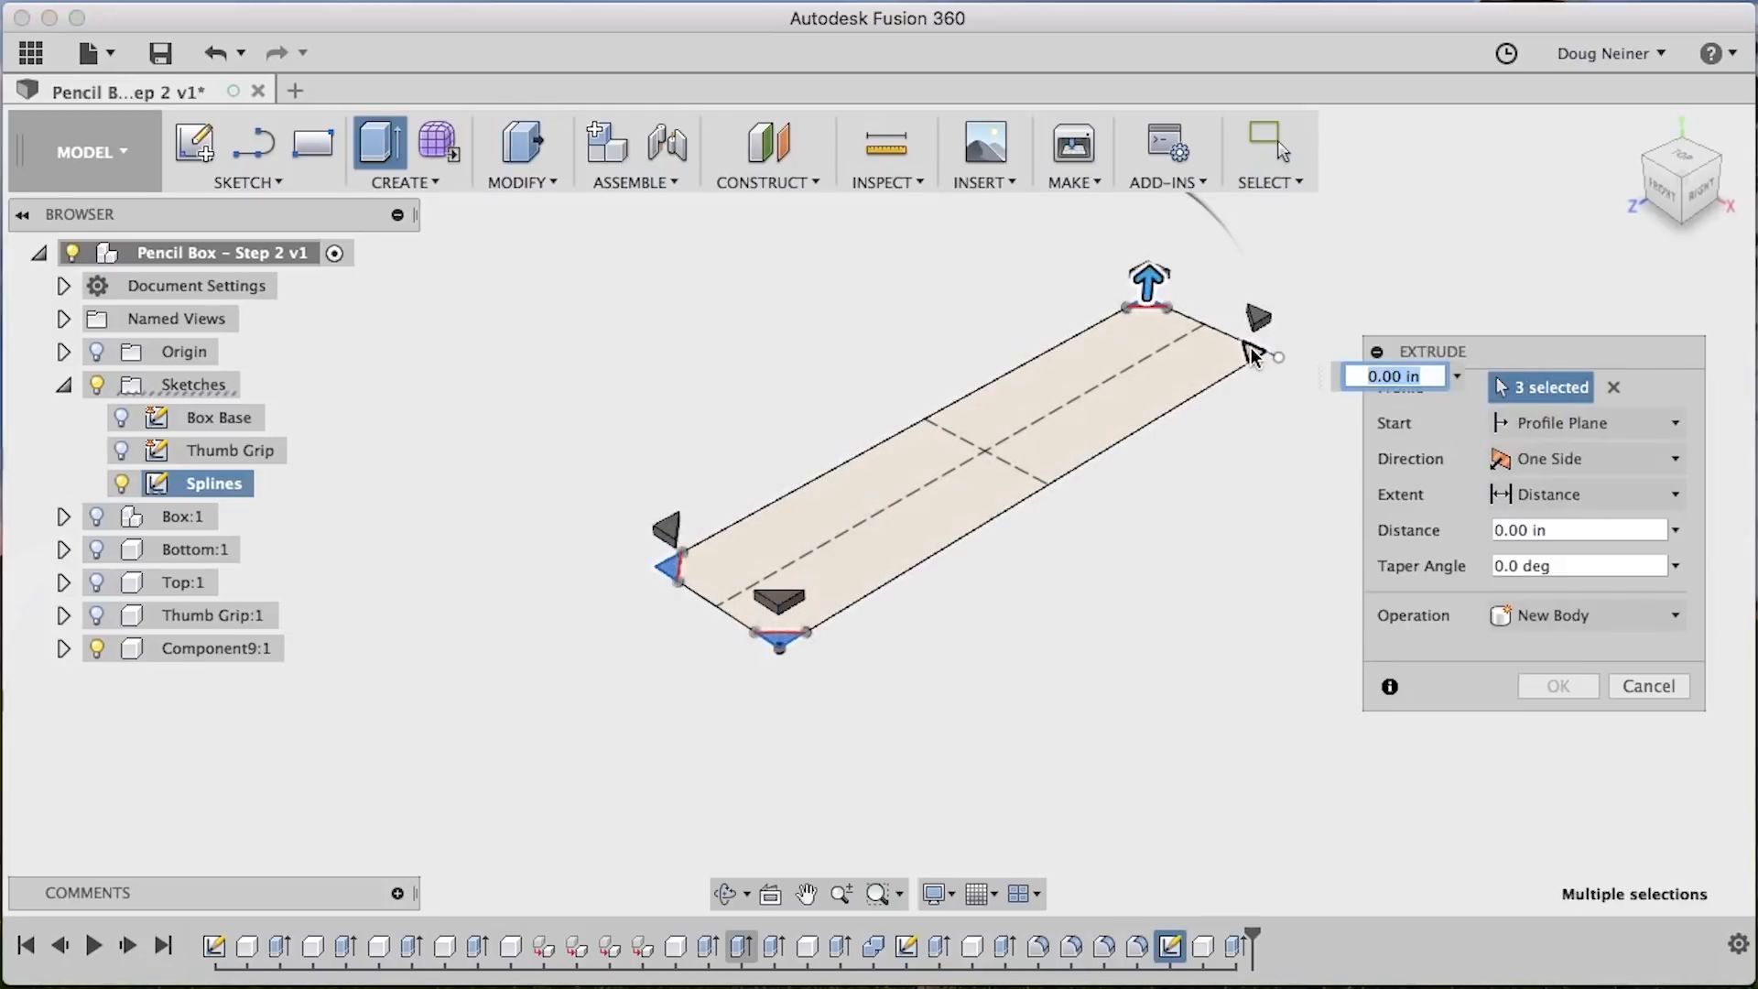
left_click(1253, 346)
Set the second extrusion to start From Object at the bottom corner vertex of the nearest spline body
scroll(1062, 550, "up", 3)
scroll(1062, 549, "up", 4)
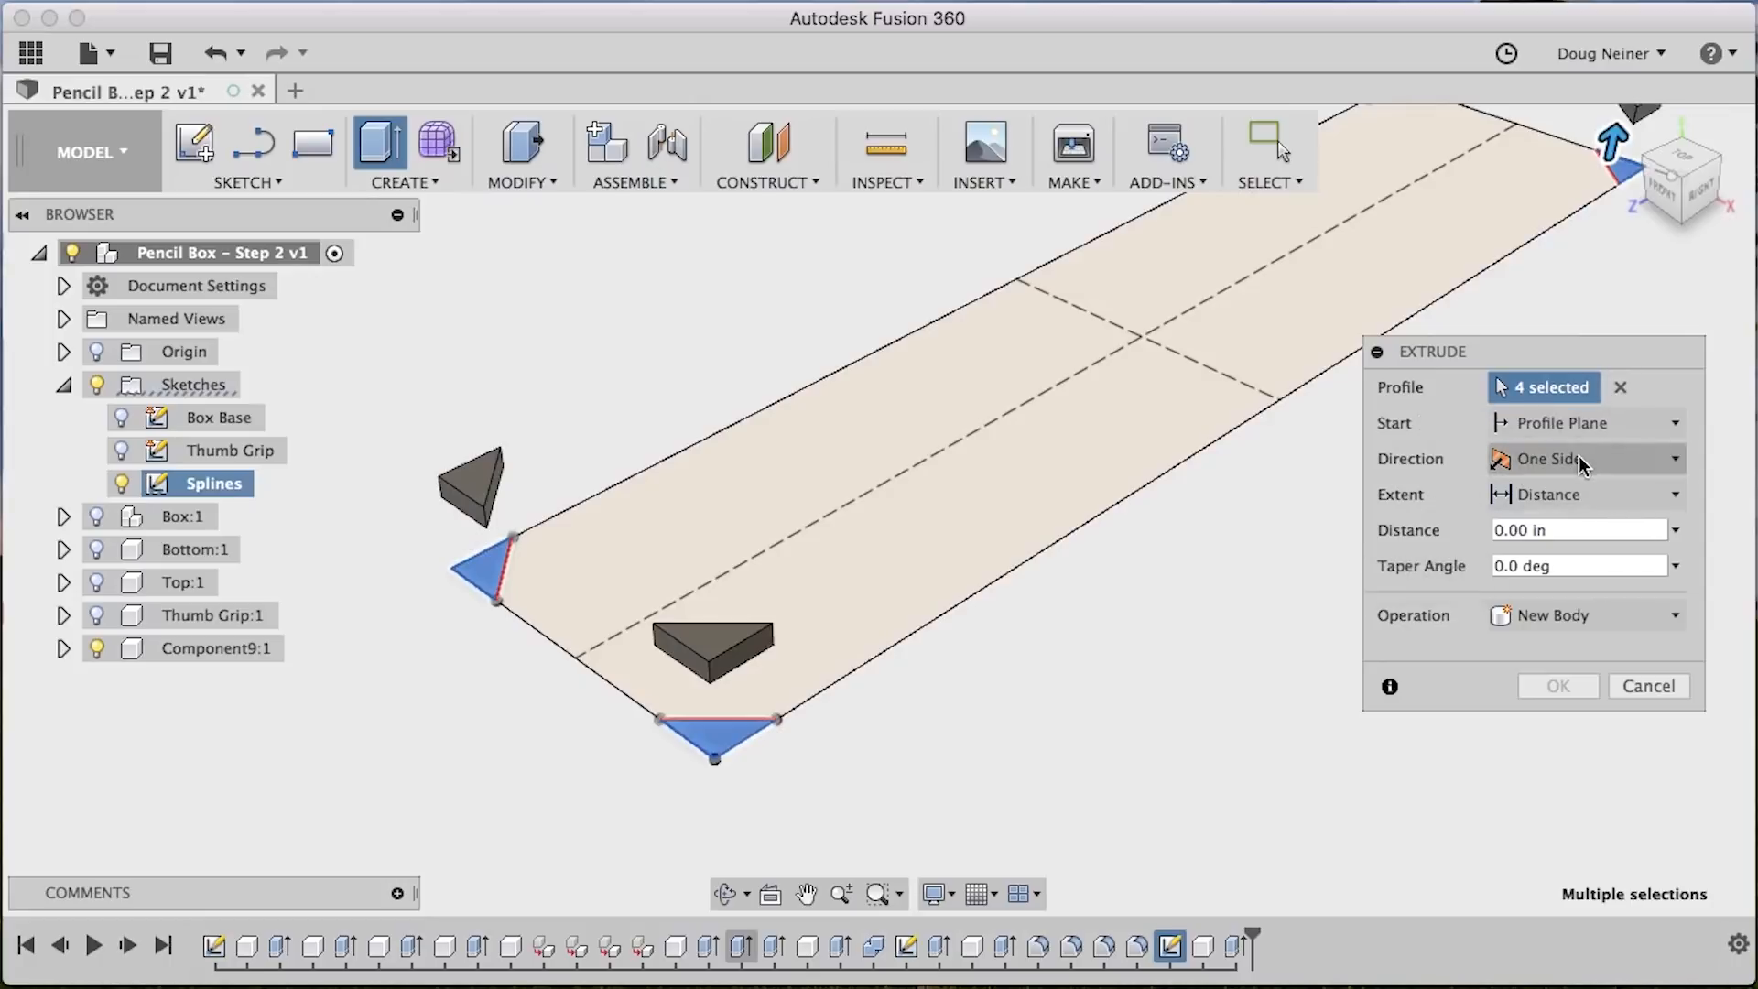
left_click(1573, 425)
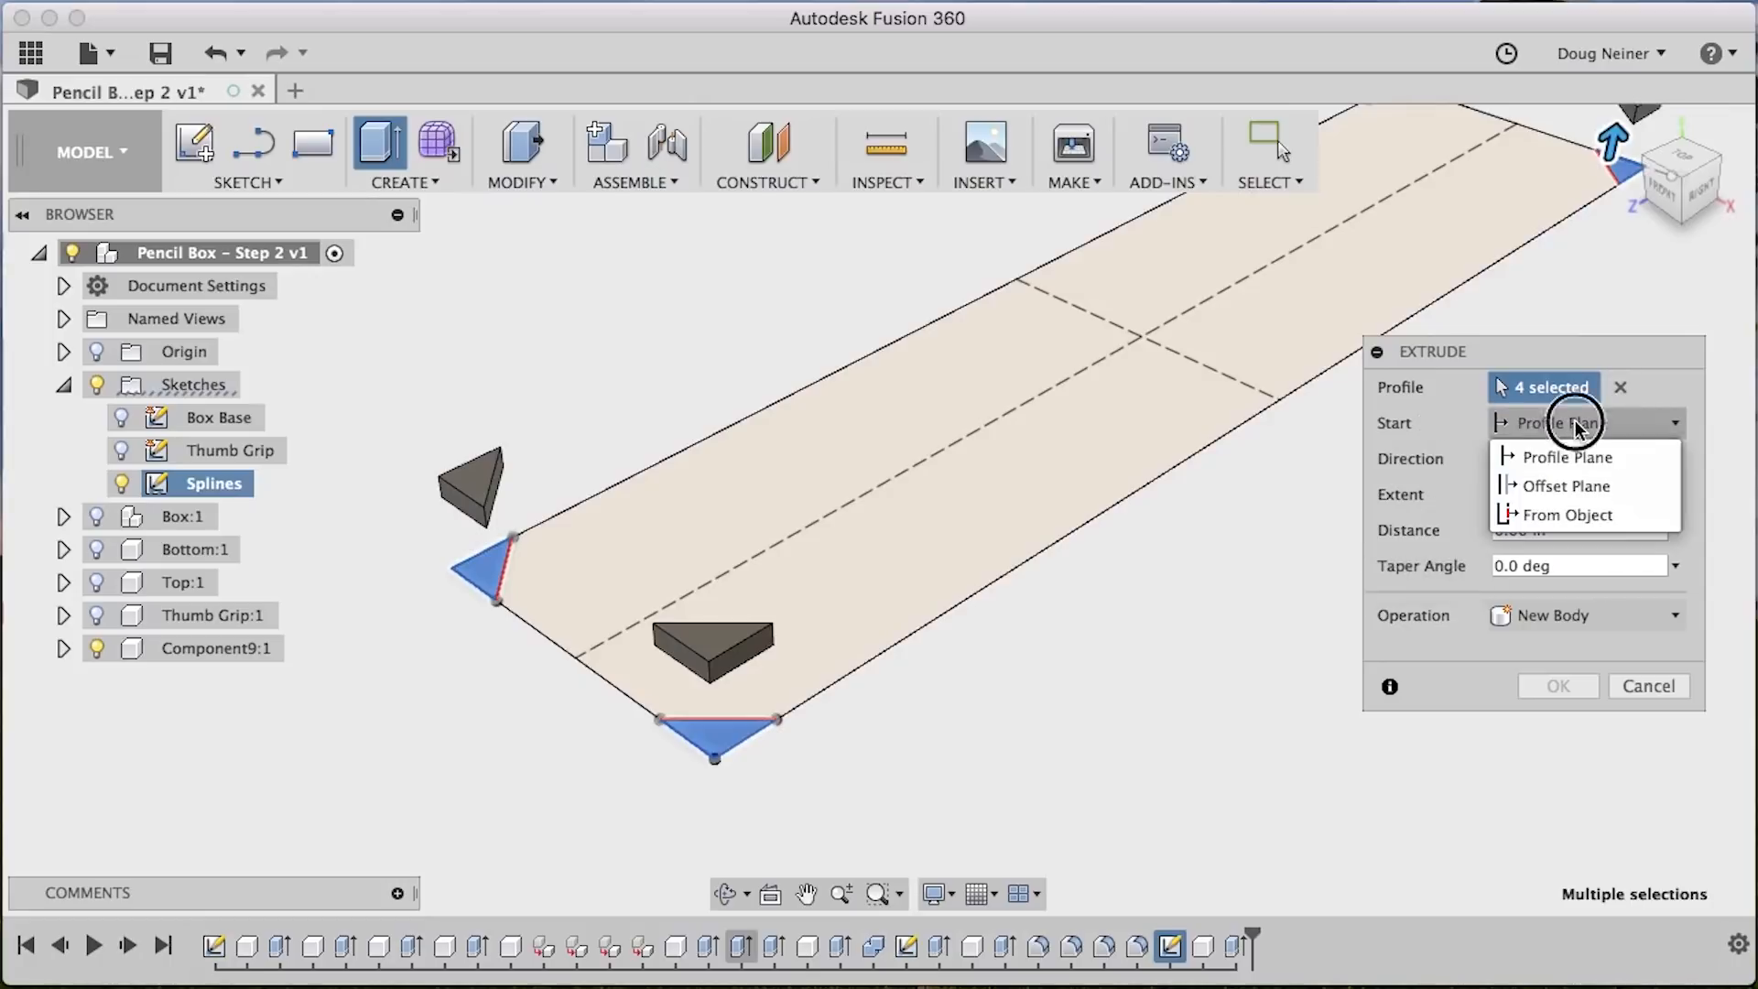
left_click(1565, 513)
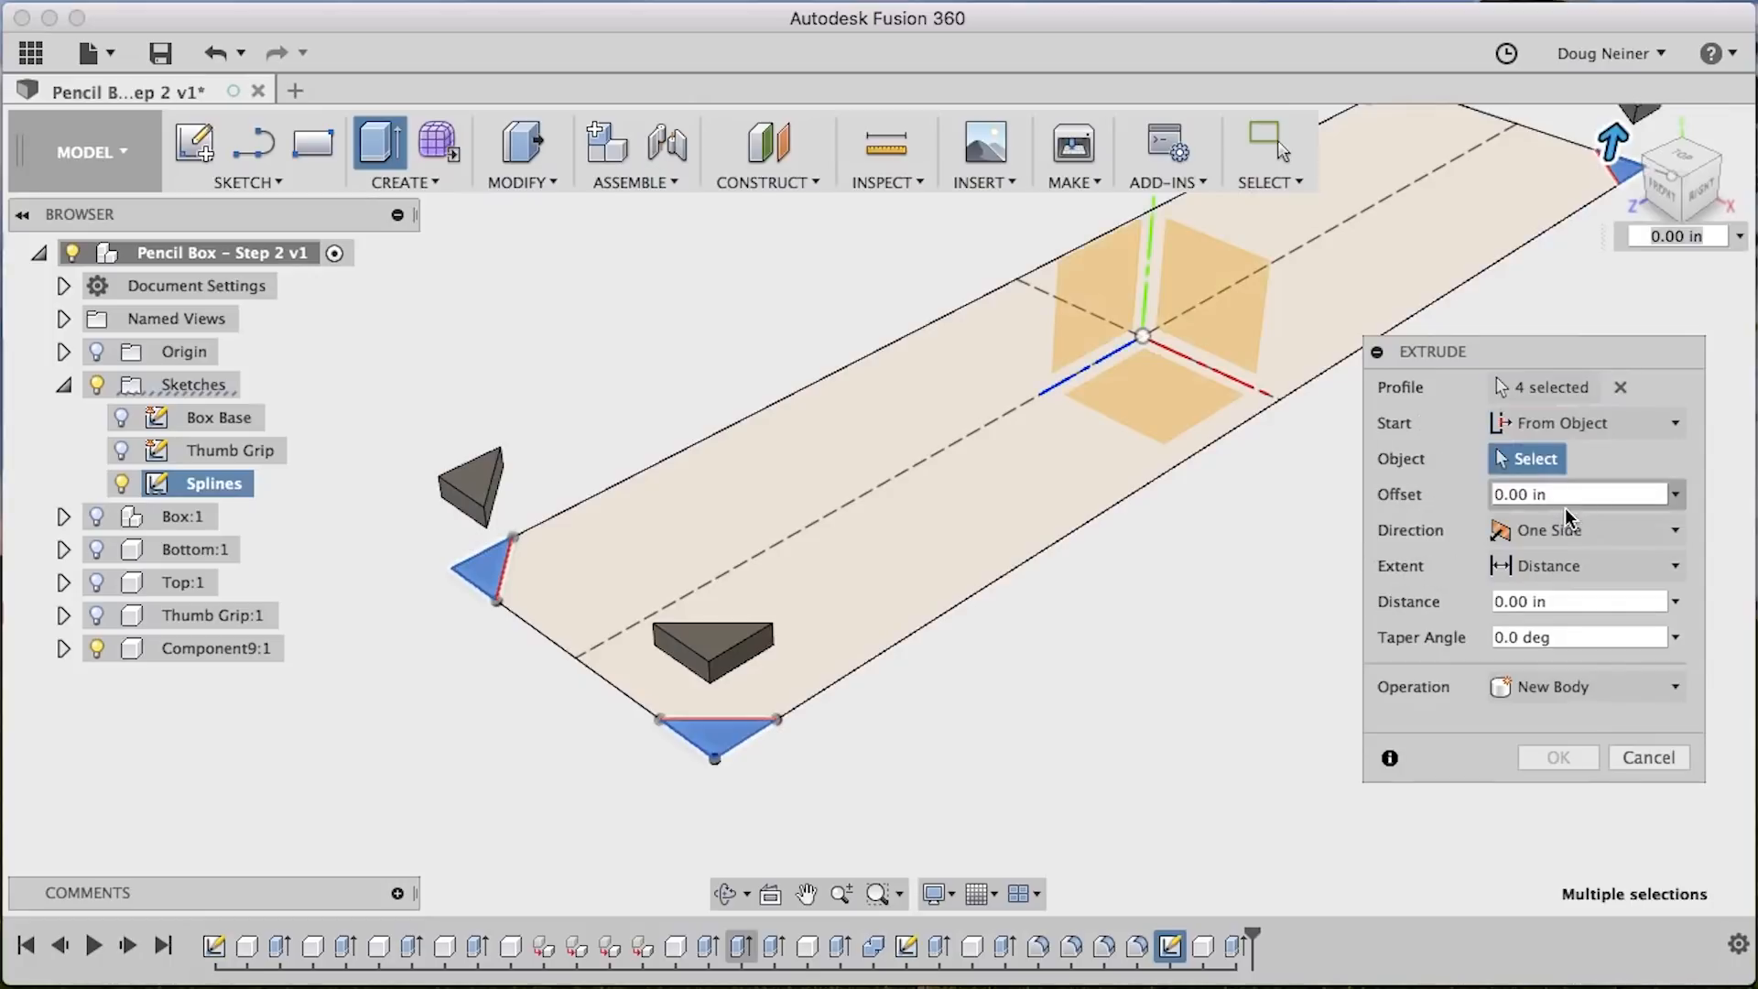
left_click(711, 683)
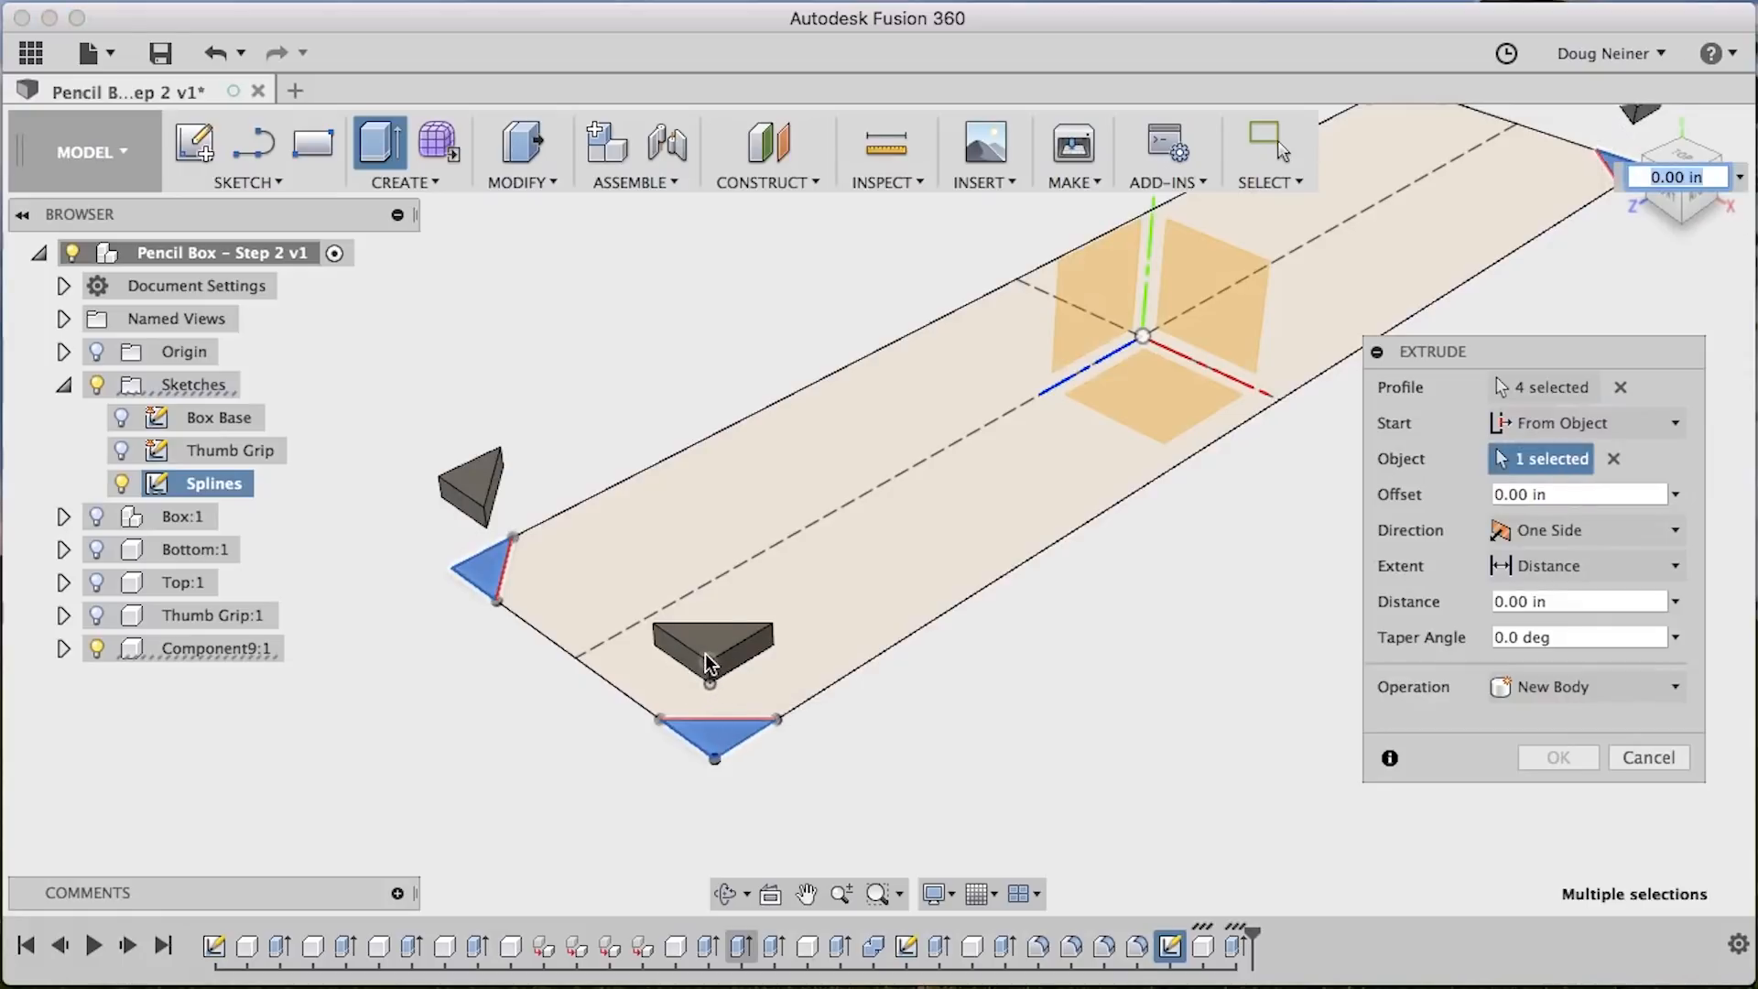
Set the second extrusion's extent To Object, ending at the upper corner vertex of the same spline body
left_click(1560, 564)
left_click(1559, 632)
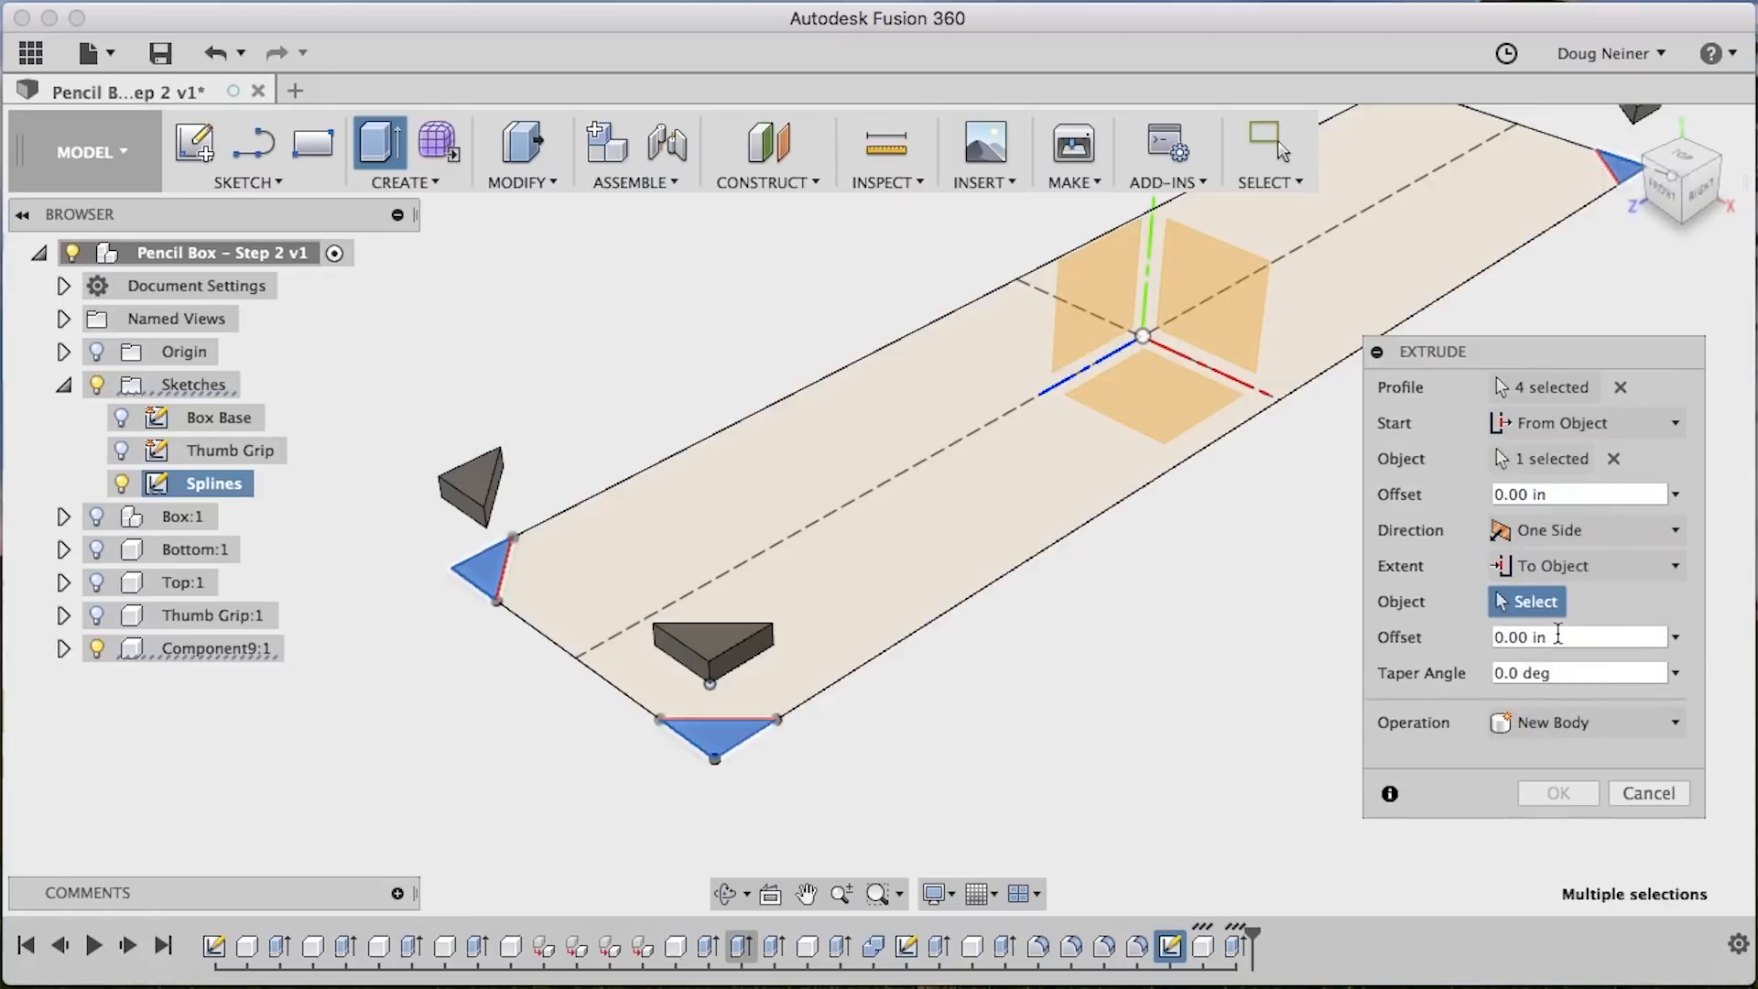
left_click(713, 676)
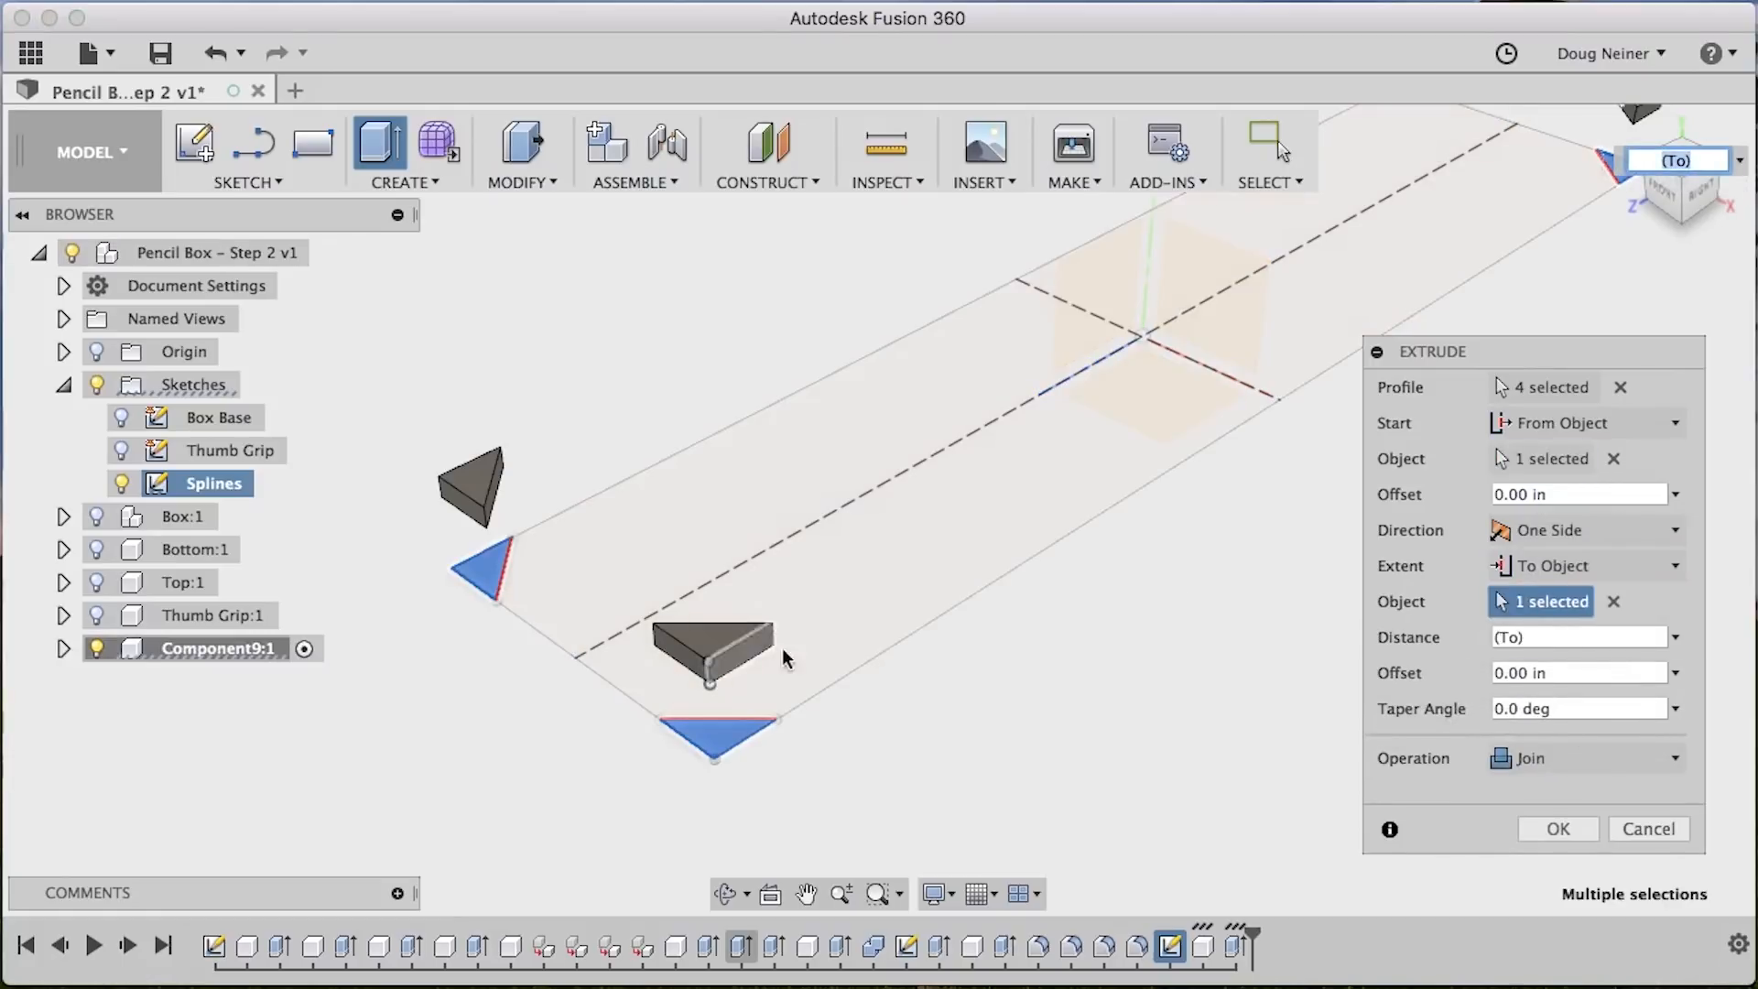
Show the Box component and complete the extrusion as a cut through its corners
left_click(96, 516)
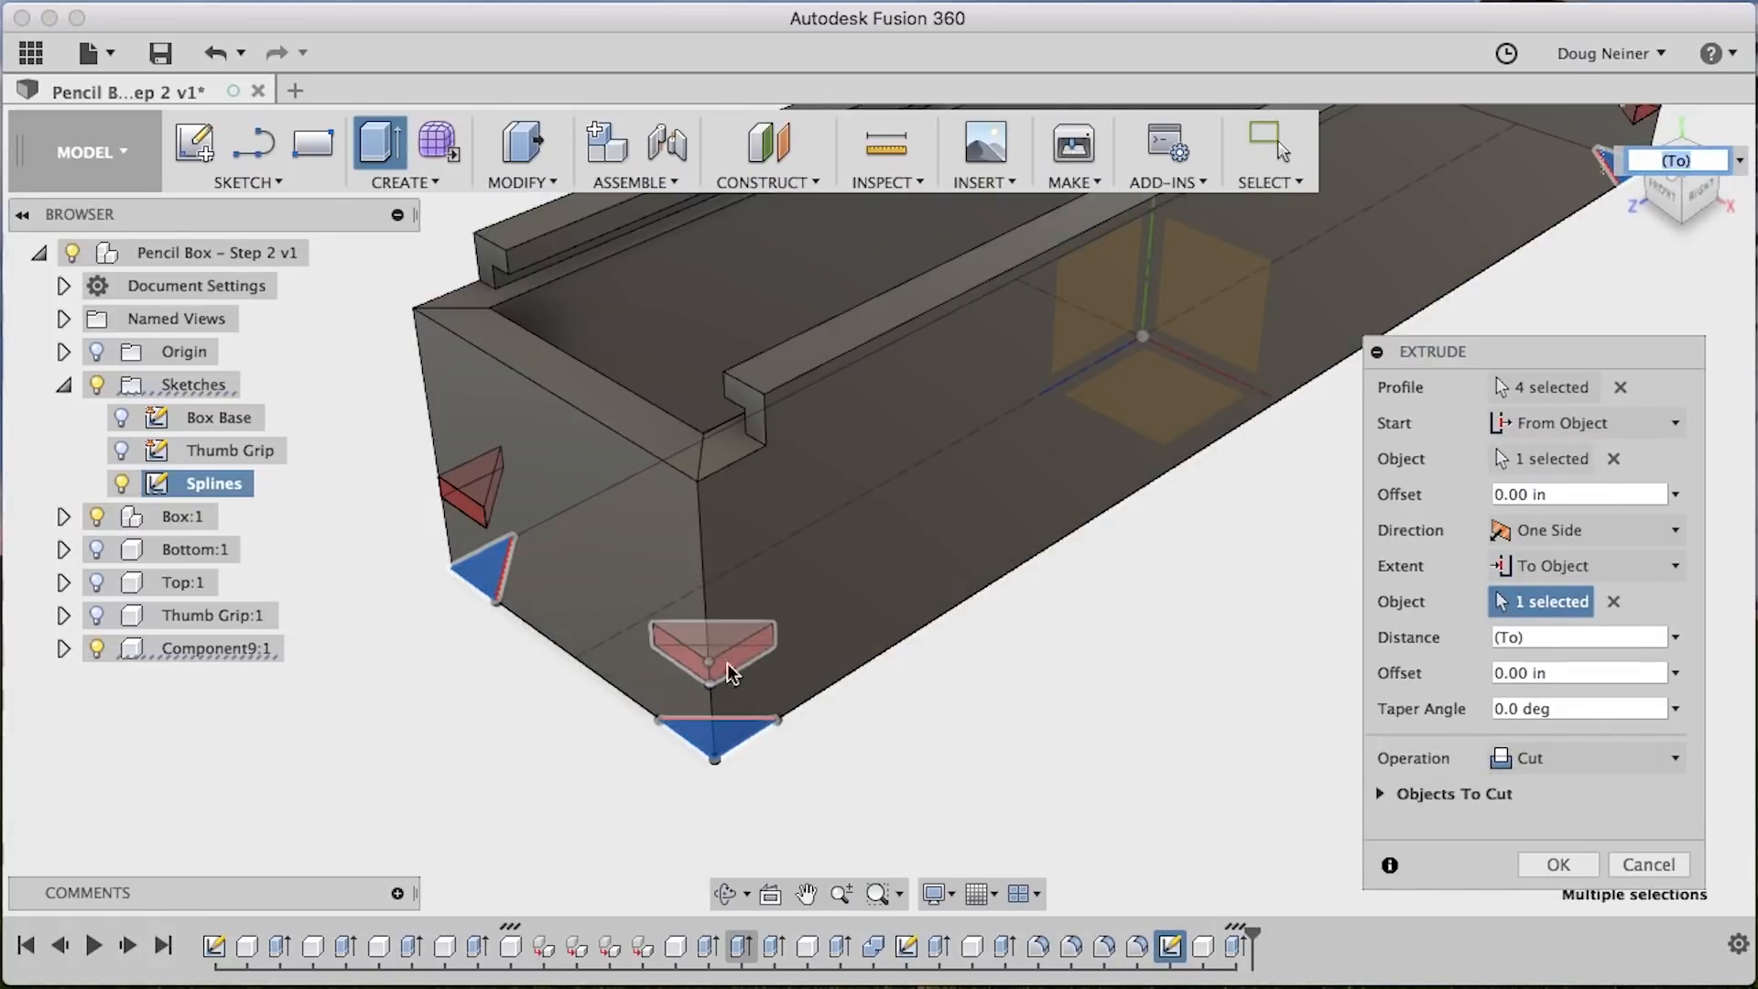
left_click(1560, 864)
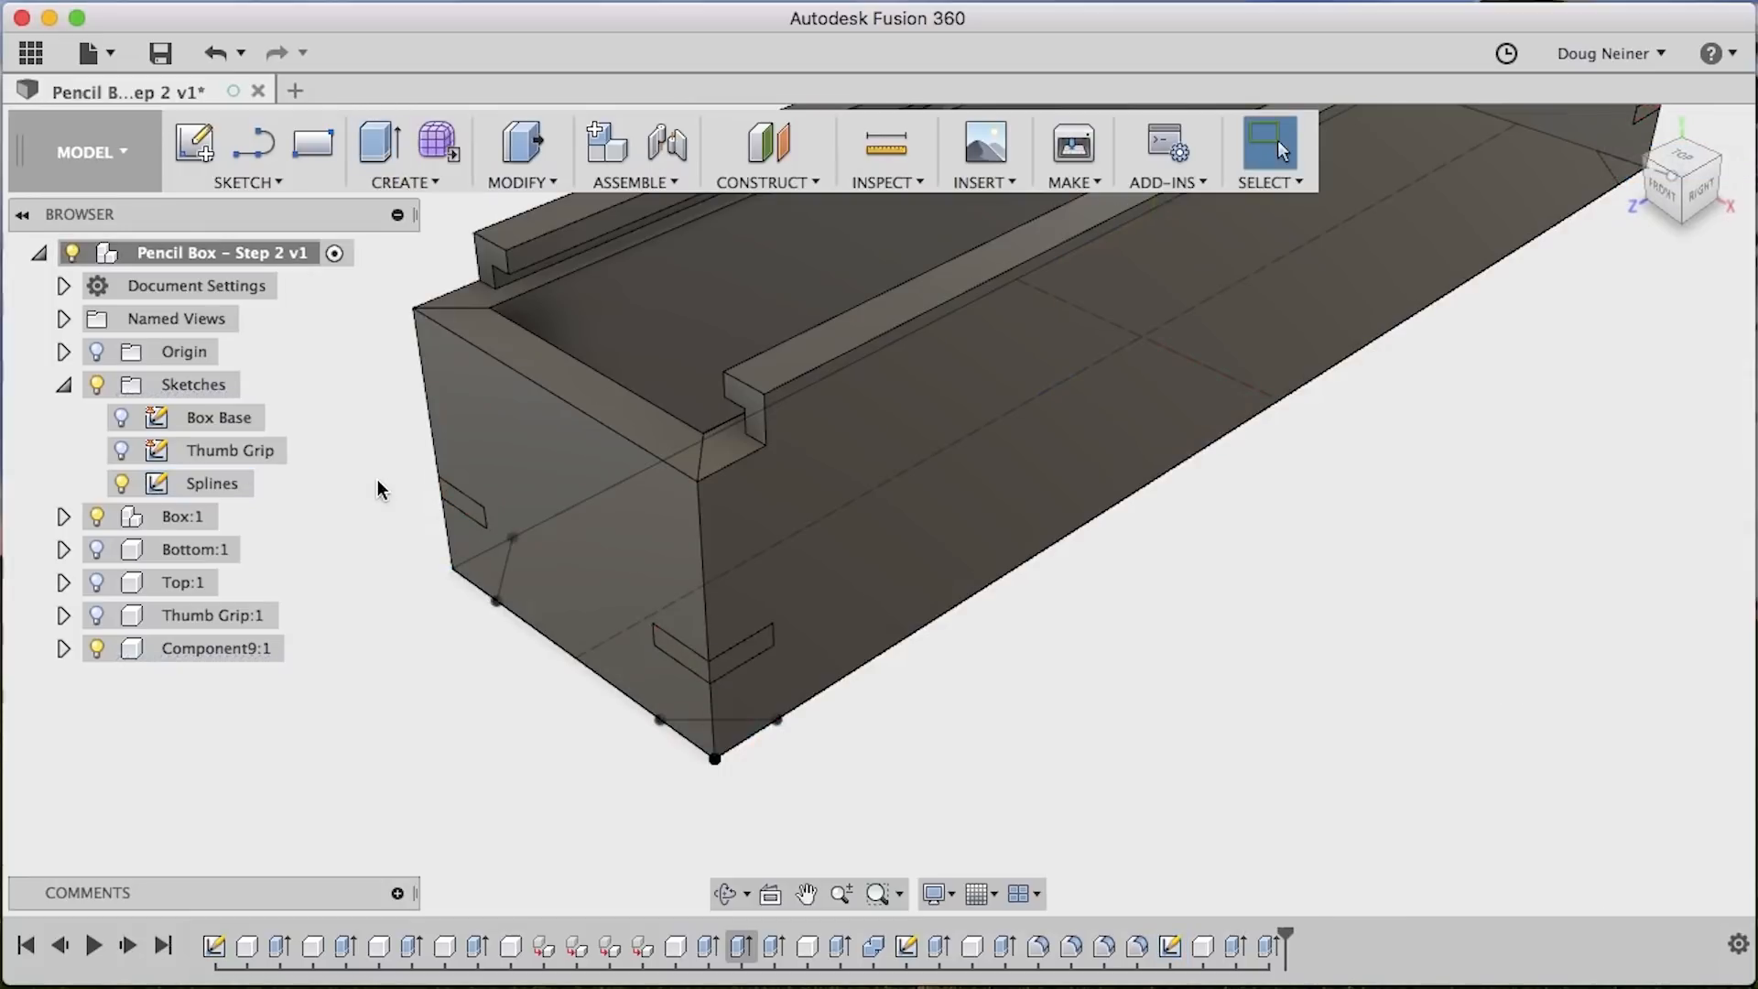
Hide the Splines sketch, and turn the spline component off and back on to check the corner slots
left_click(122, 483)
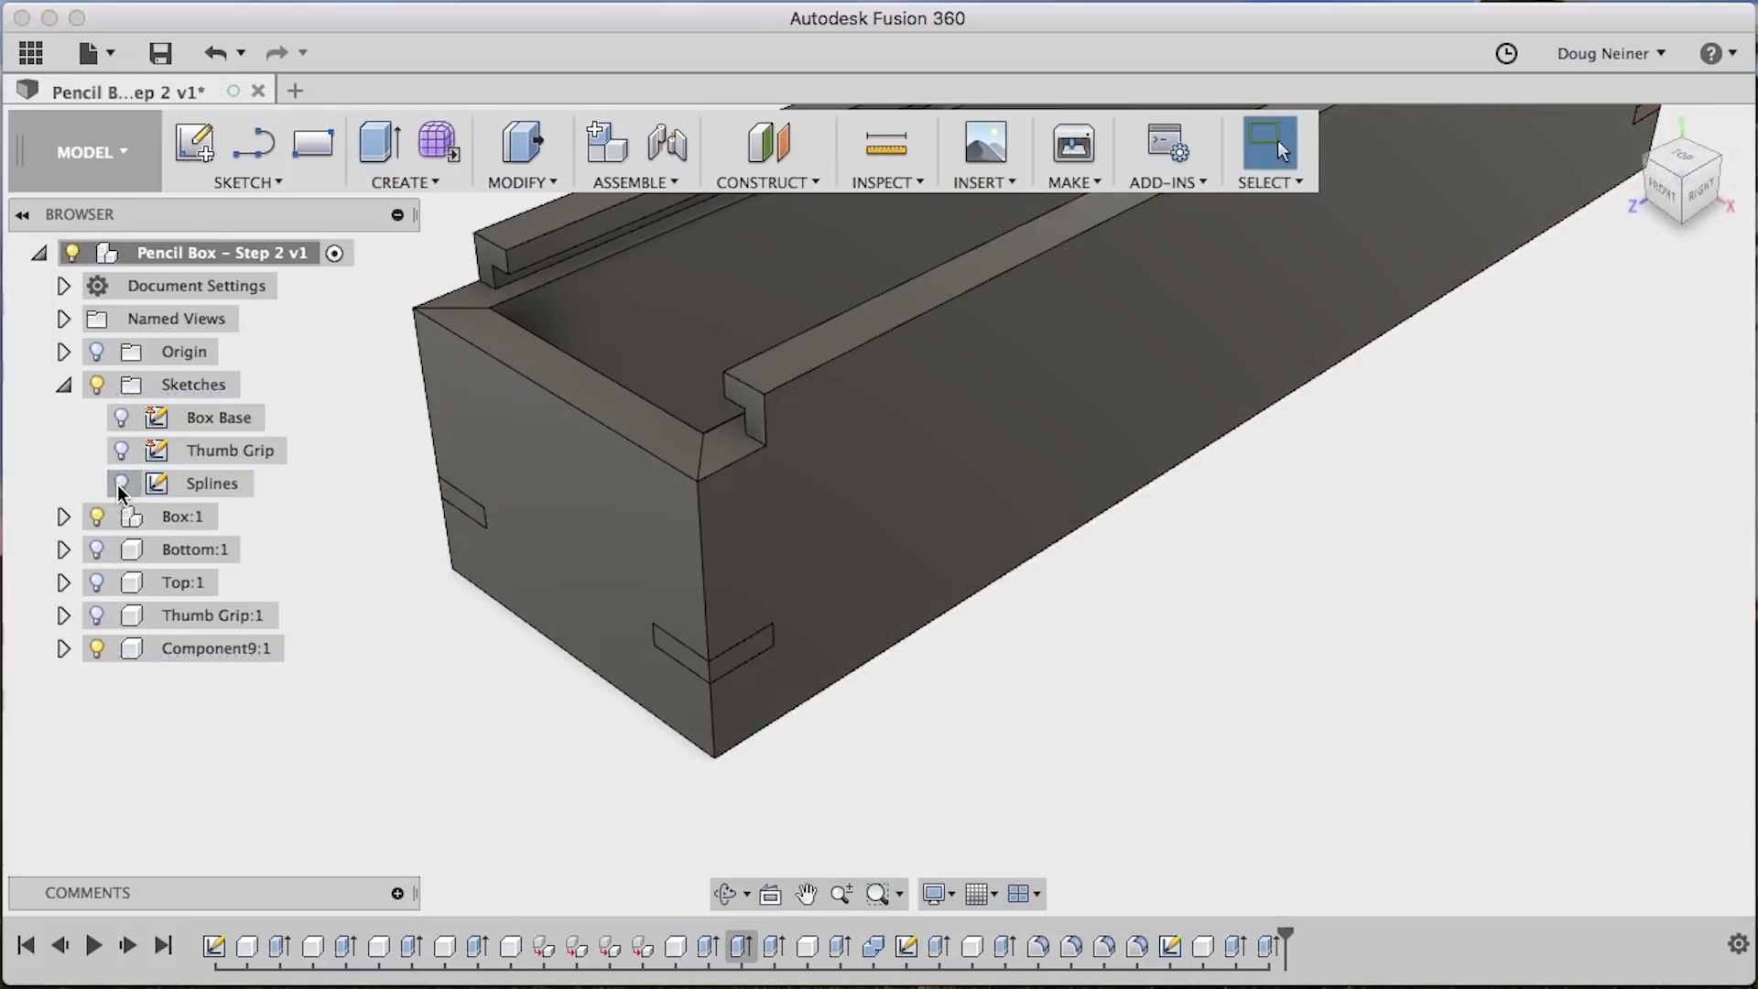
left_click(96, 648)
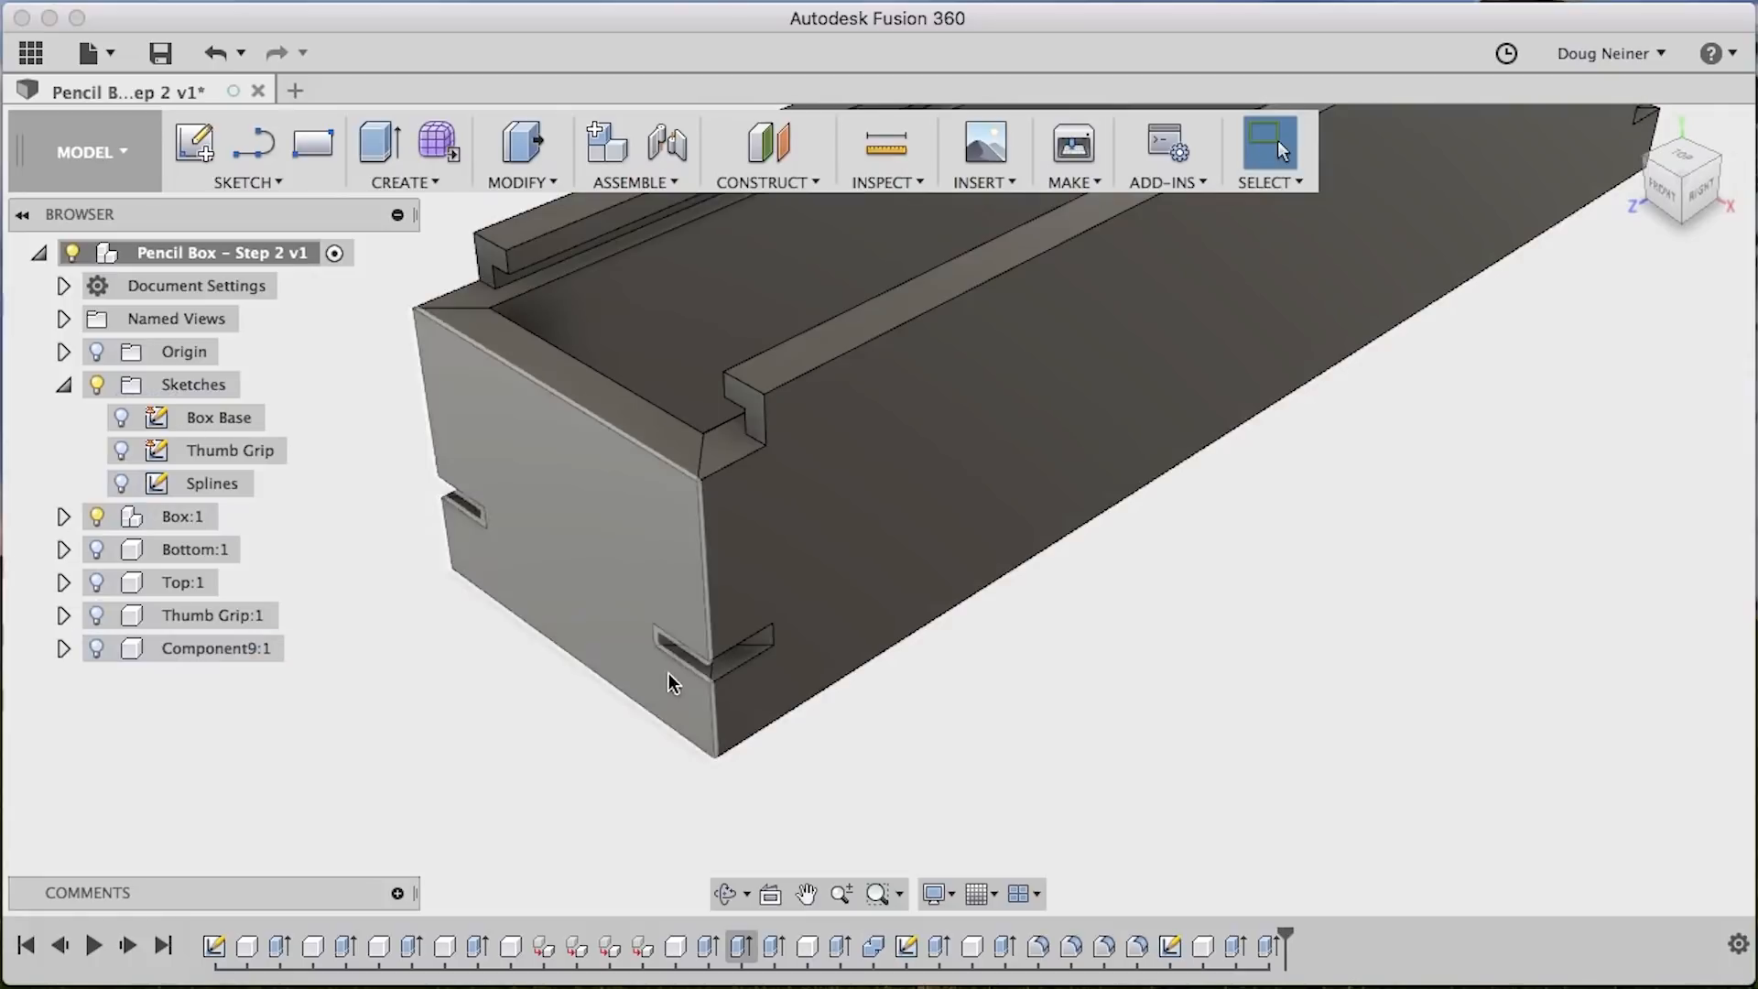
left_click(96, 649)
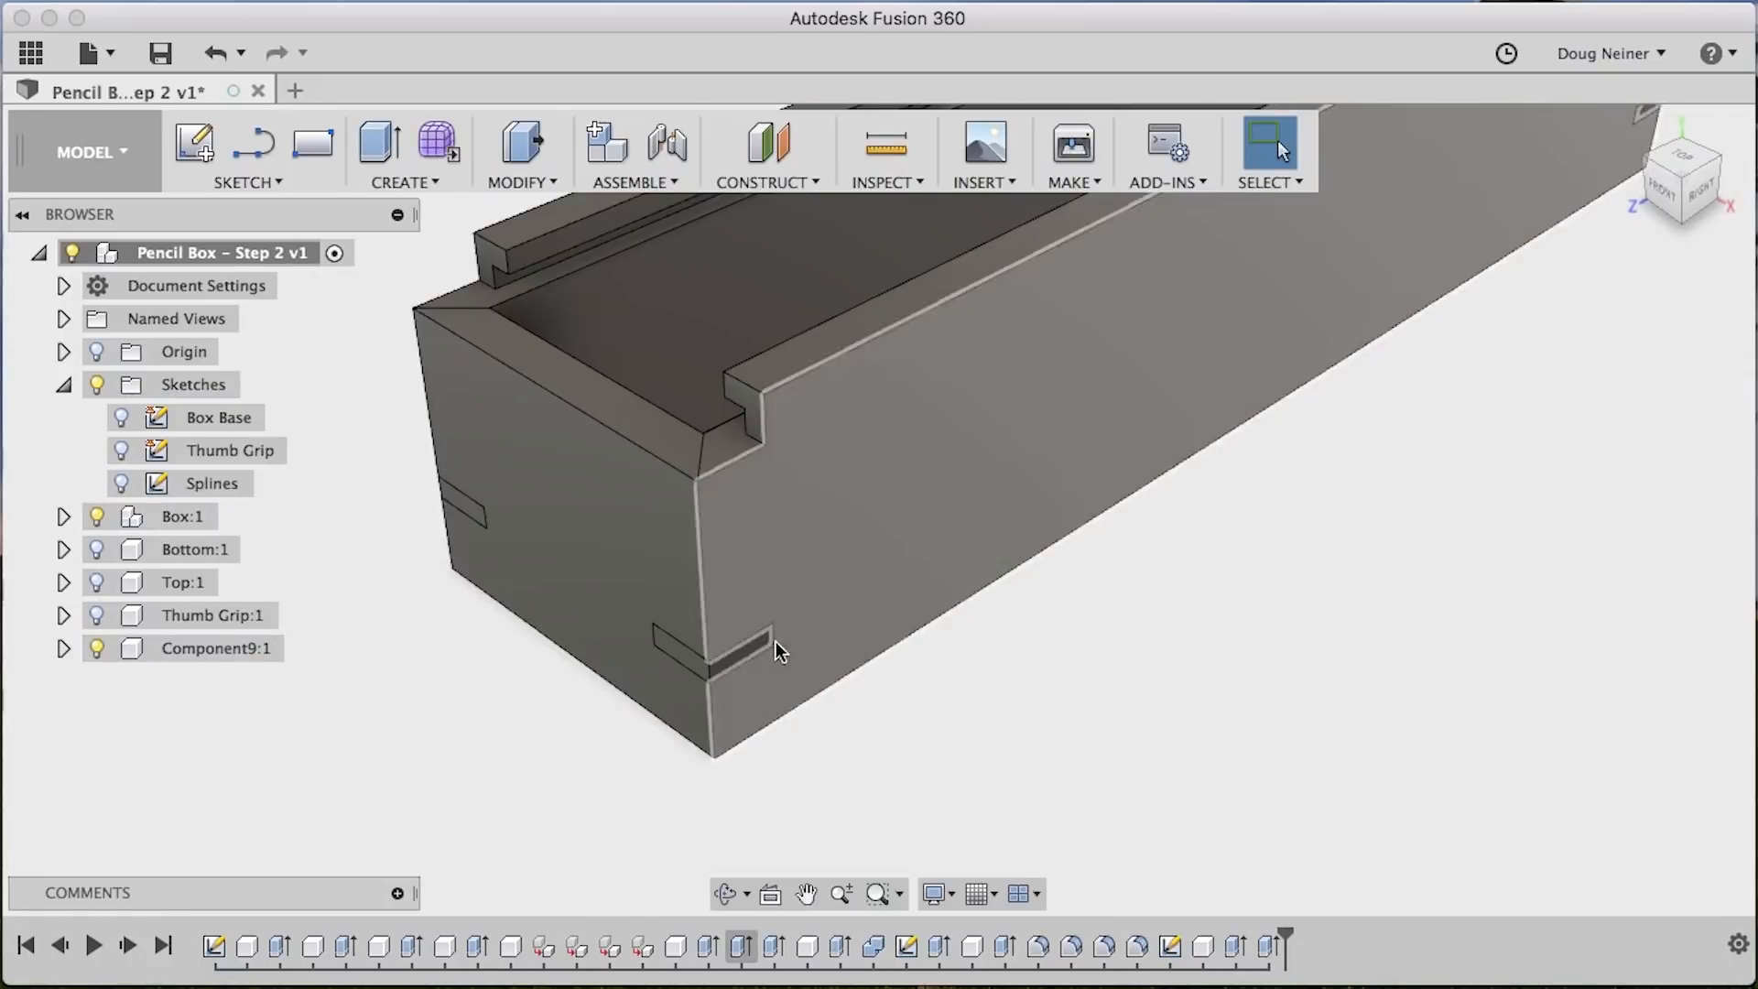
Rename the new spline component Component9 as Splines
double_click(211, 651)
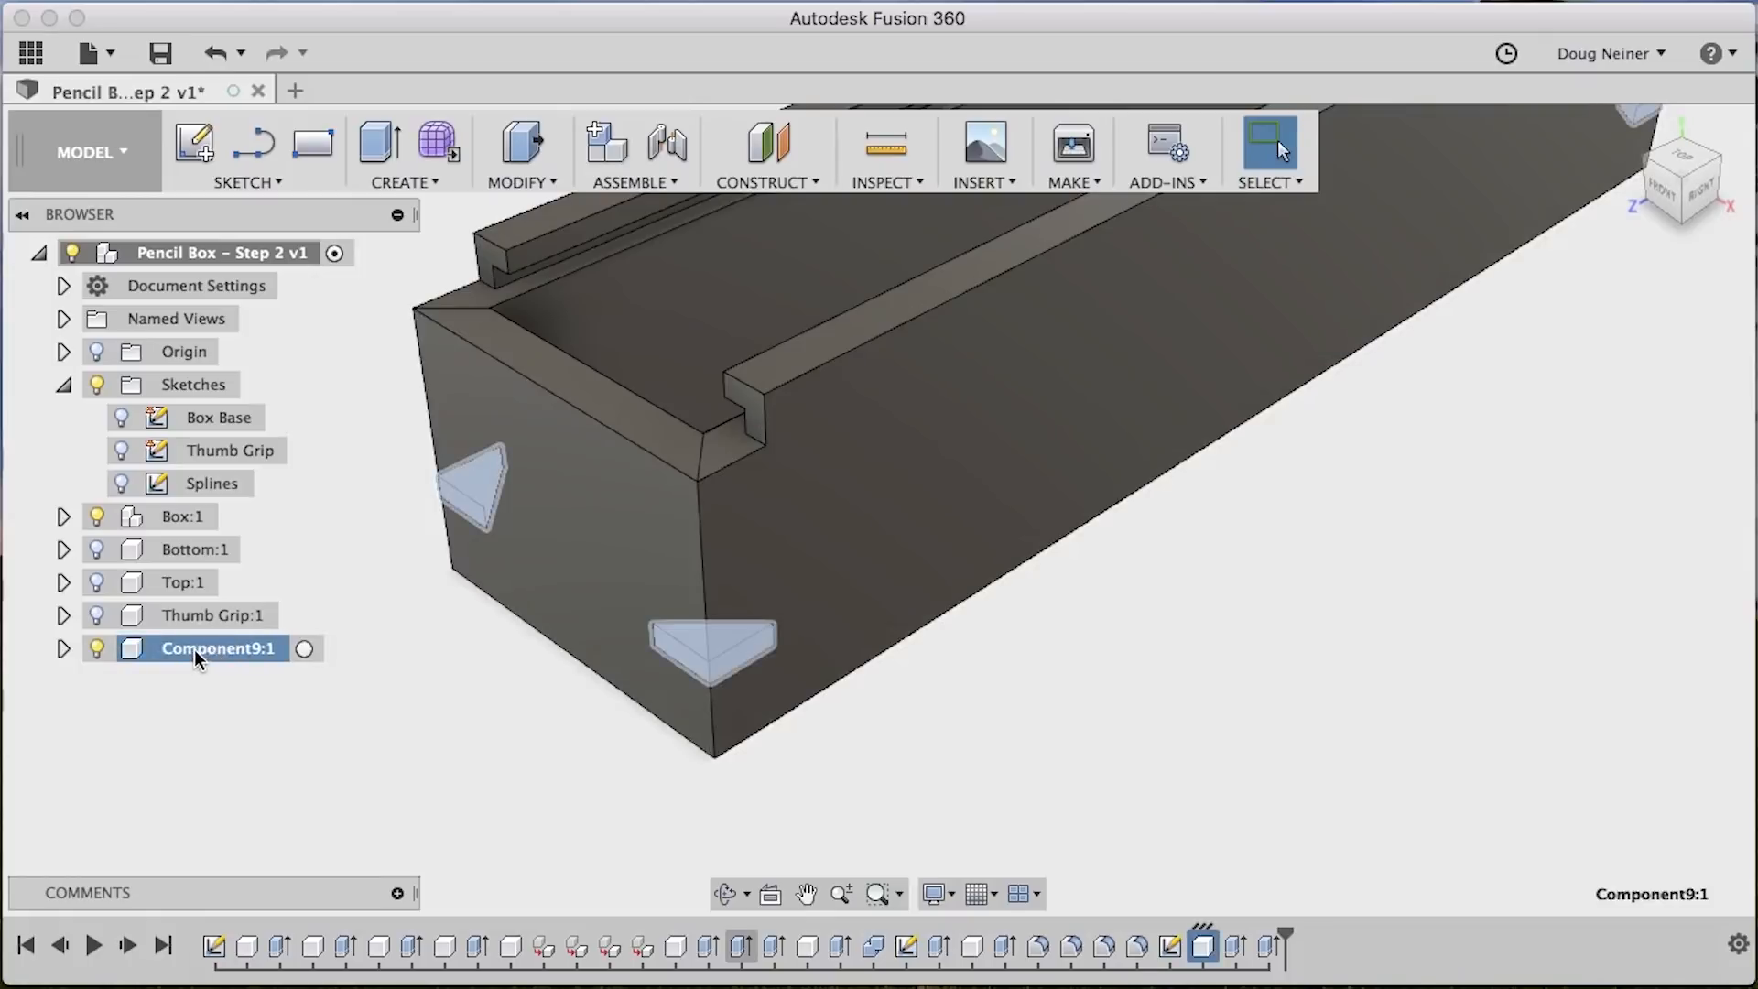
type("Splines")
key("Return")
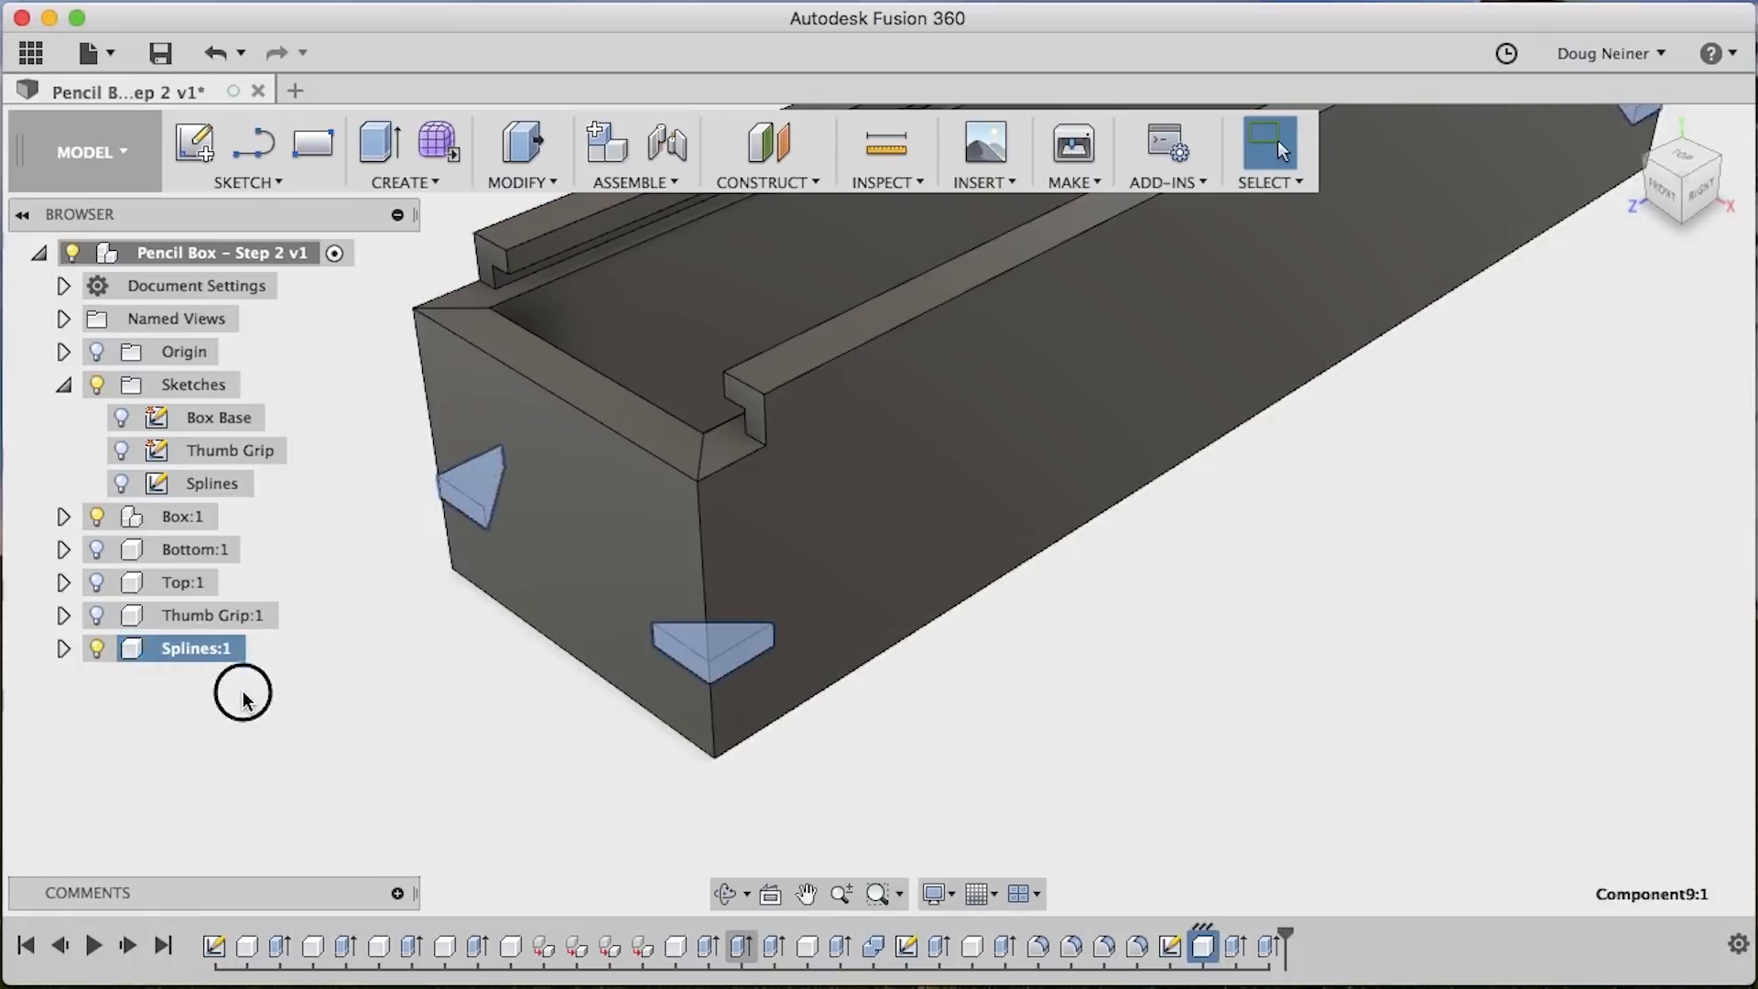
left_click(682, 814)
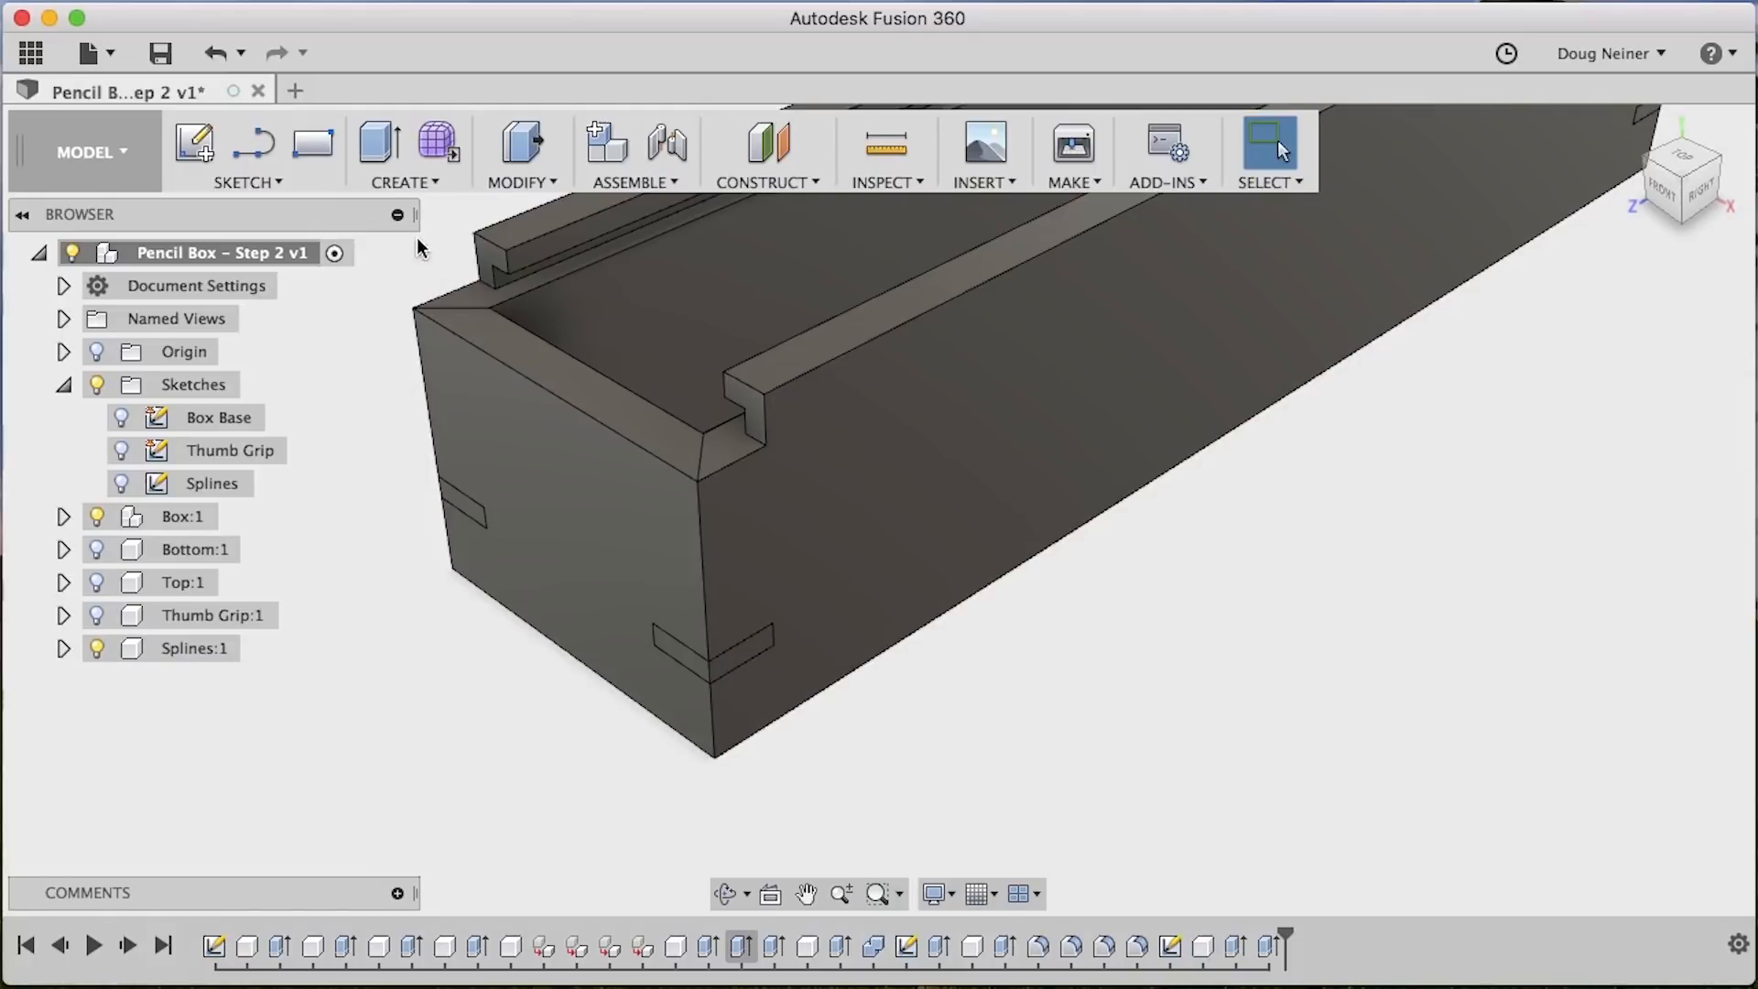
Start a features Pattern on Path using the two spline extrusions, with the box's front vertical corner edge as the path
left_click(405, 183)
mouse_move(410, 649)
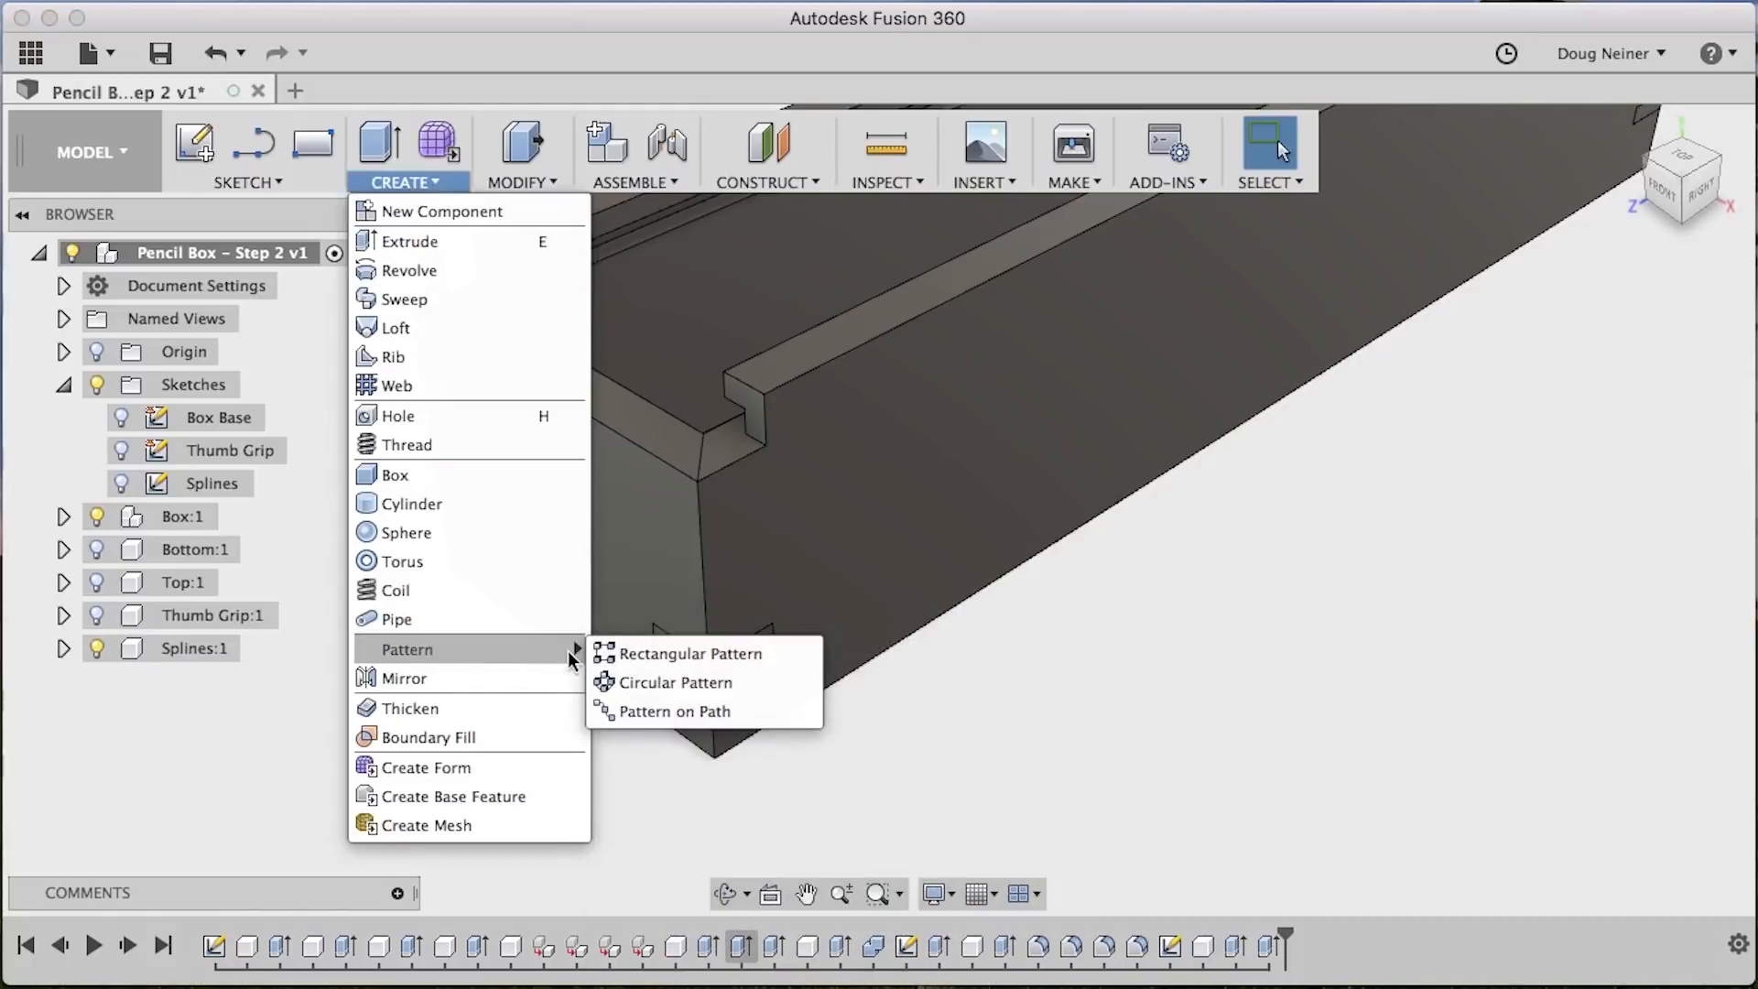
left_click(625, 713)
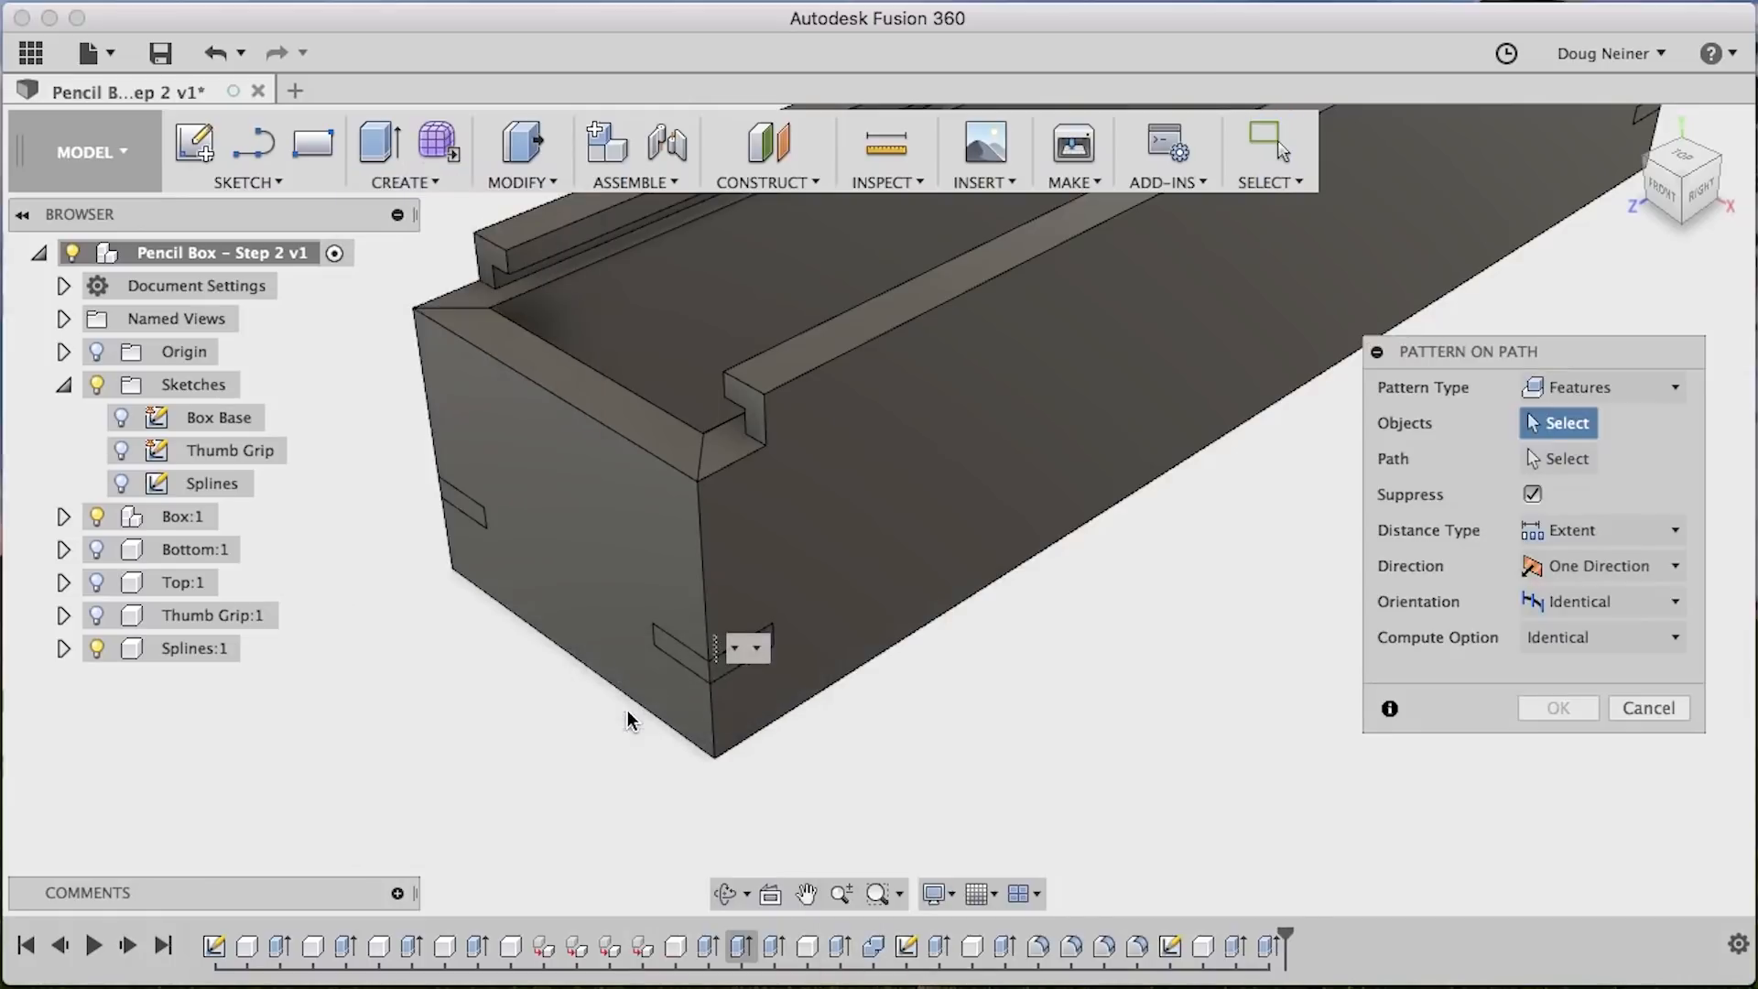
left_click(1603, 388)
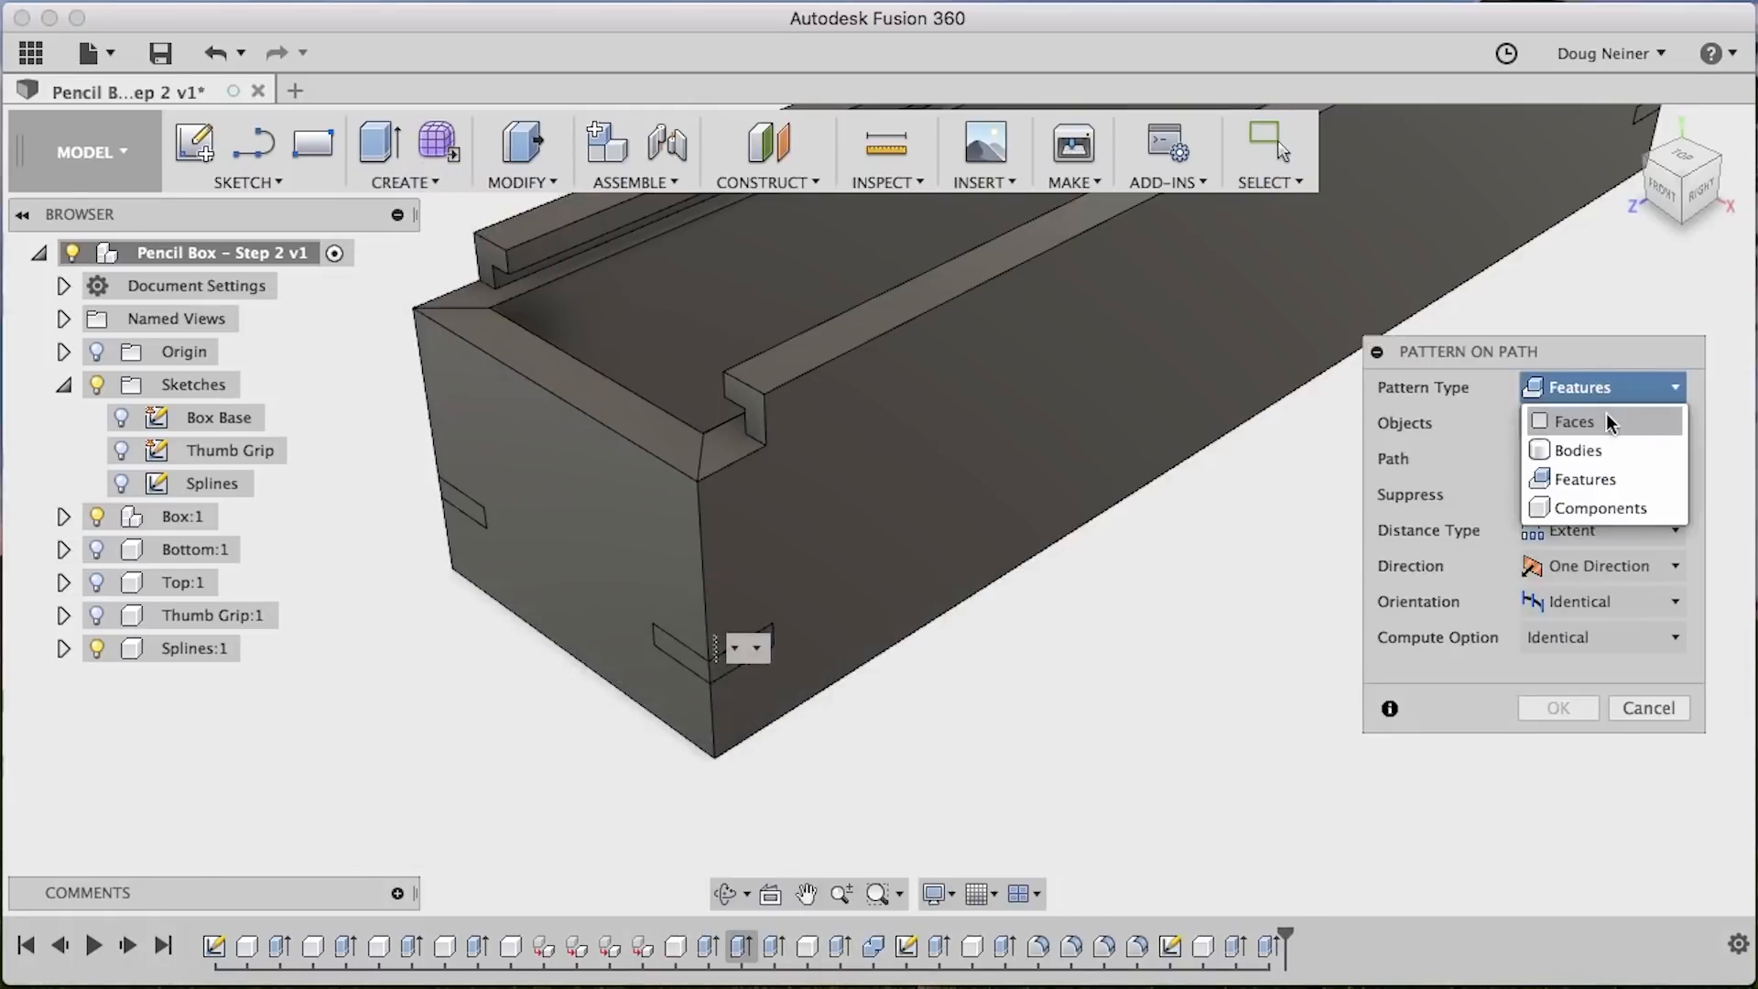
left_click(1599, 478)
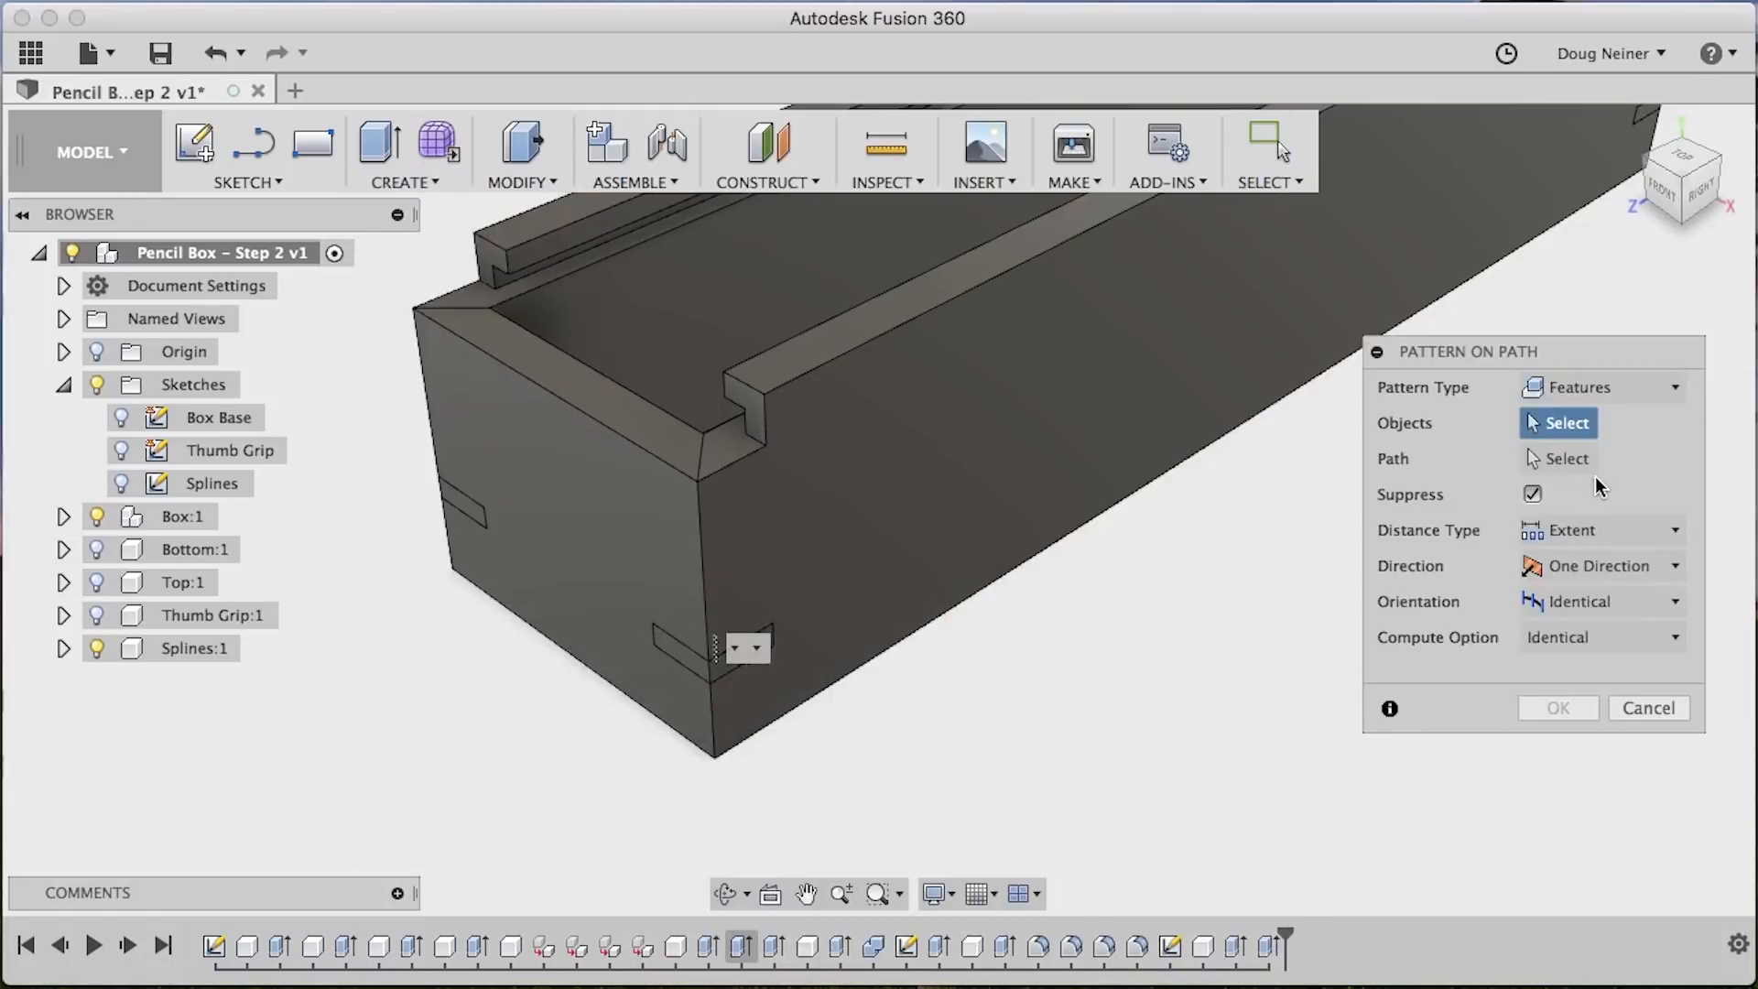
left_click(1236, 946)
left_click(1269, 946, "shift")
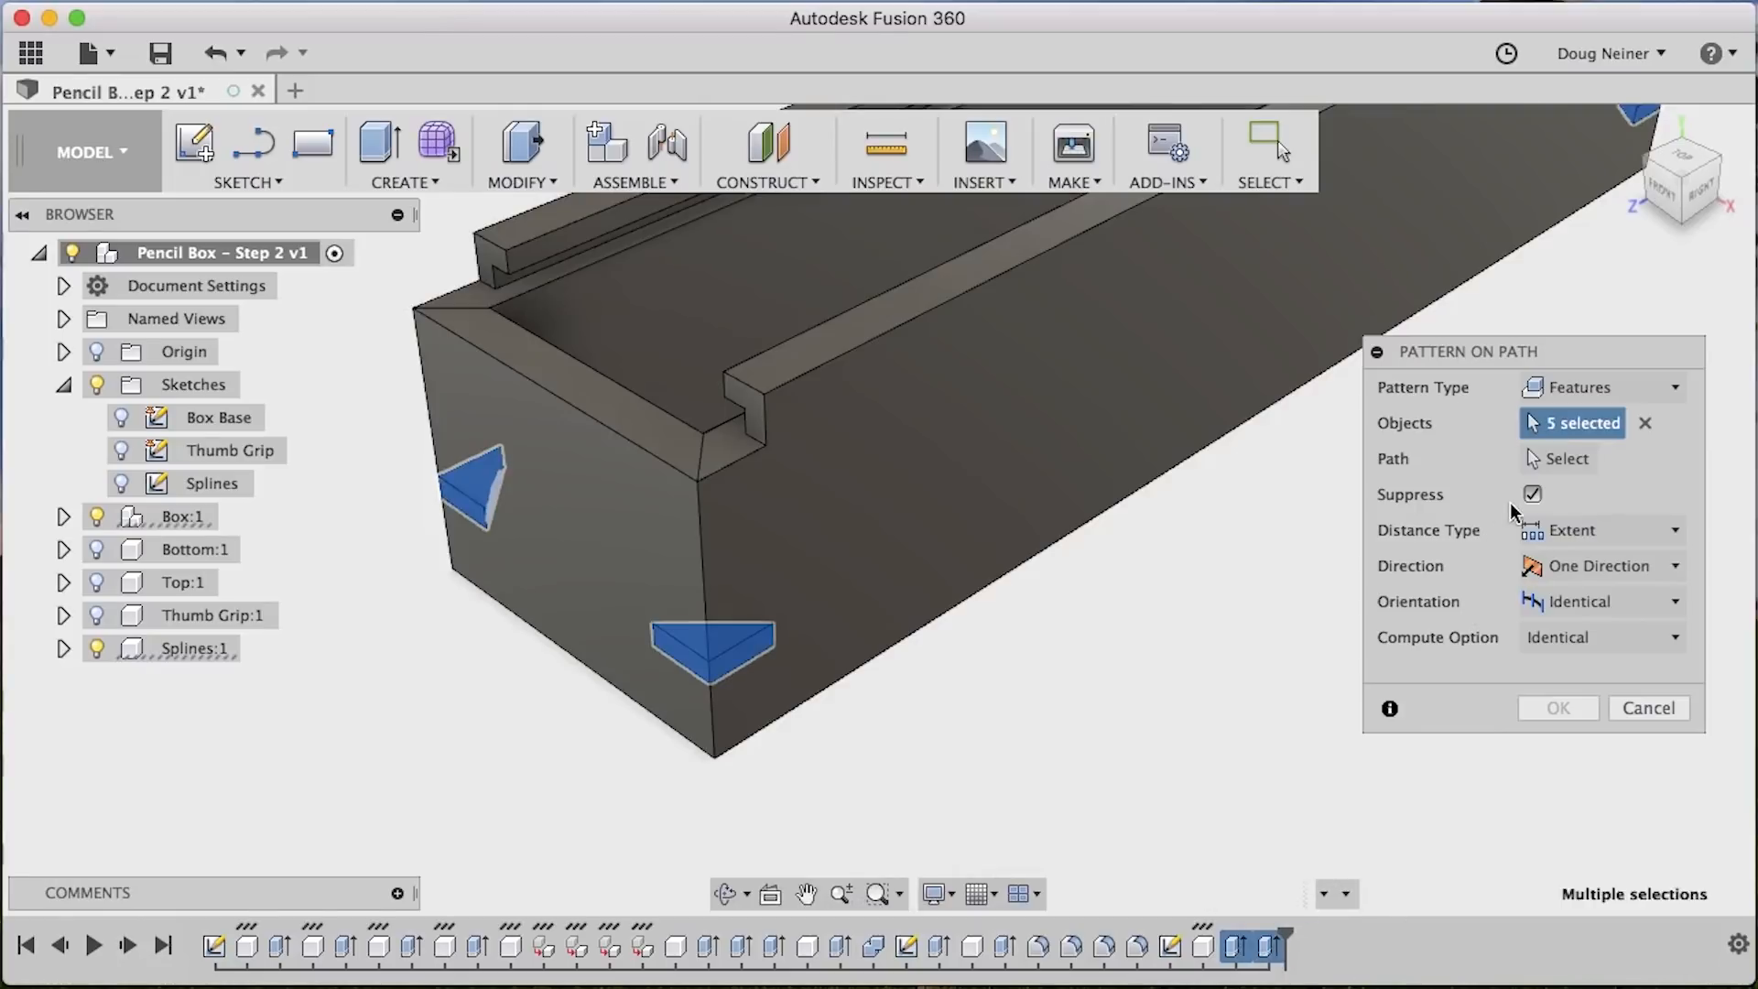
left_click(1564, 459)
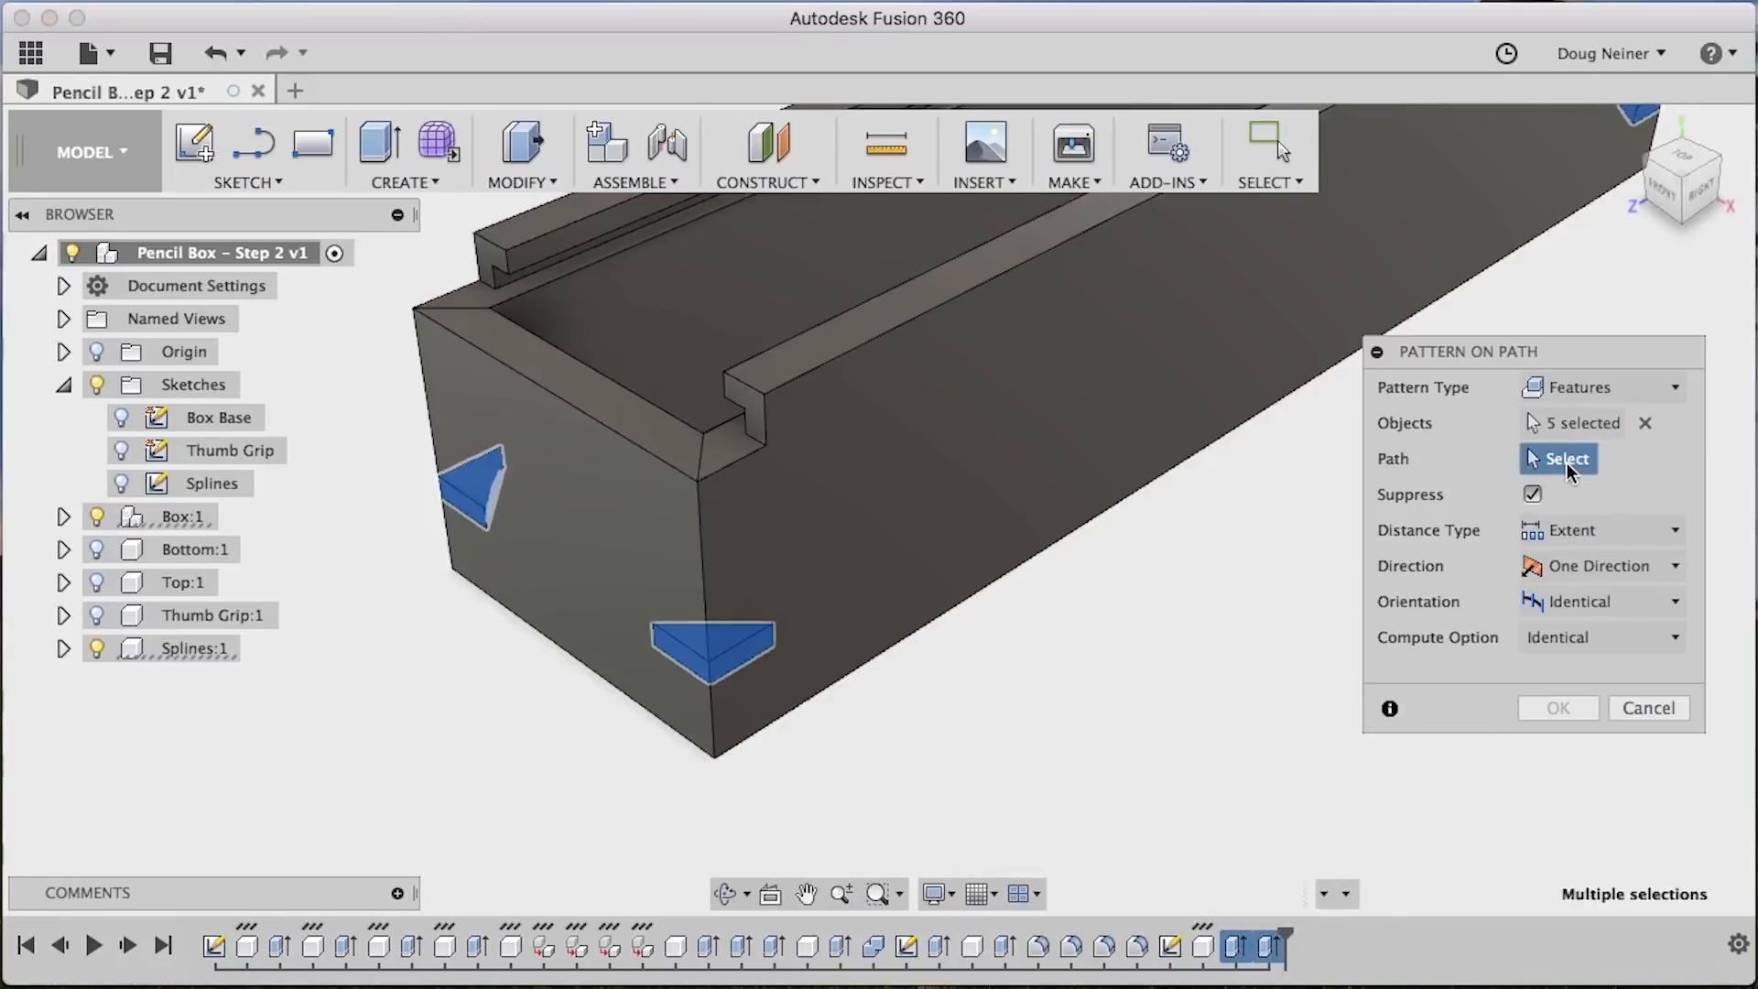
left_click(719, 547)
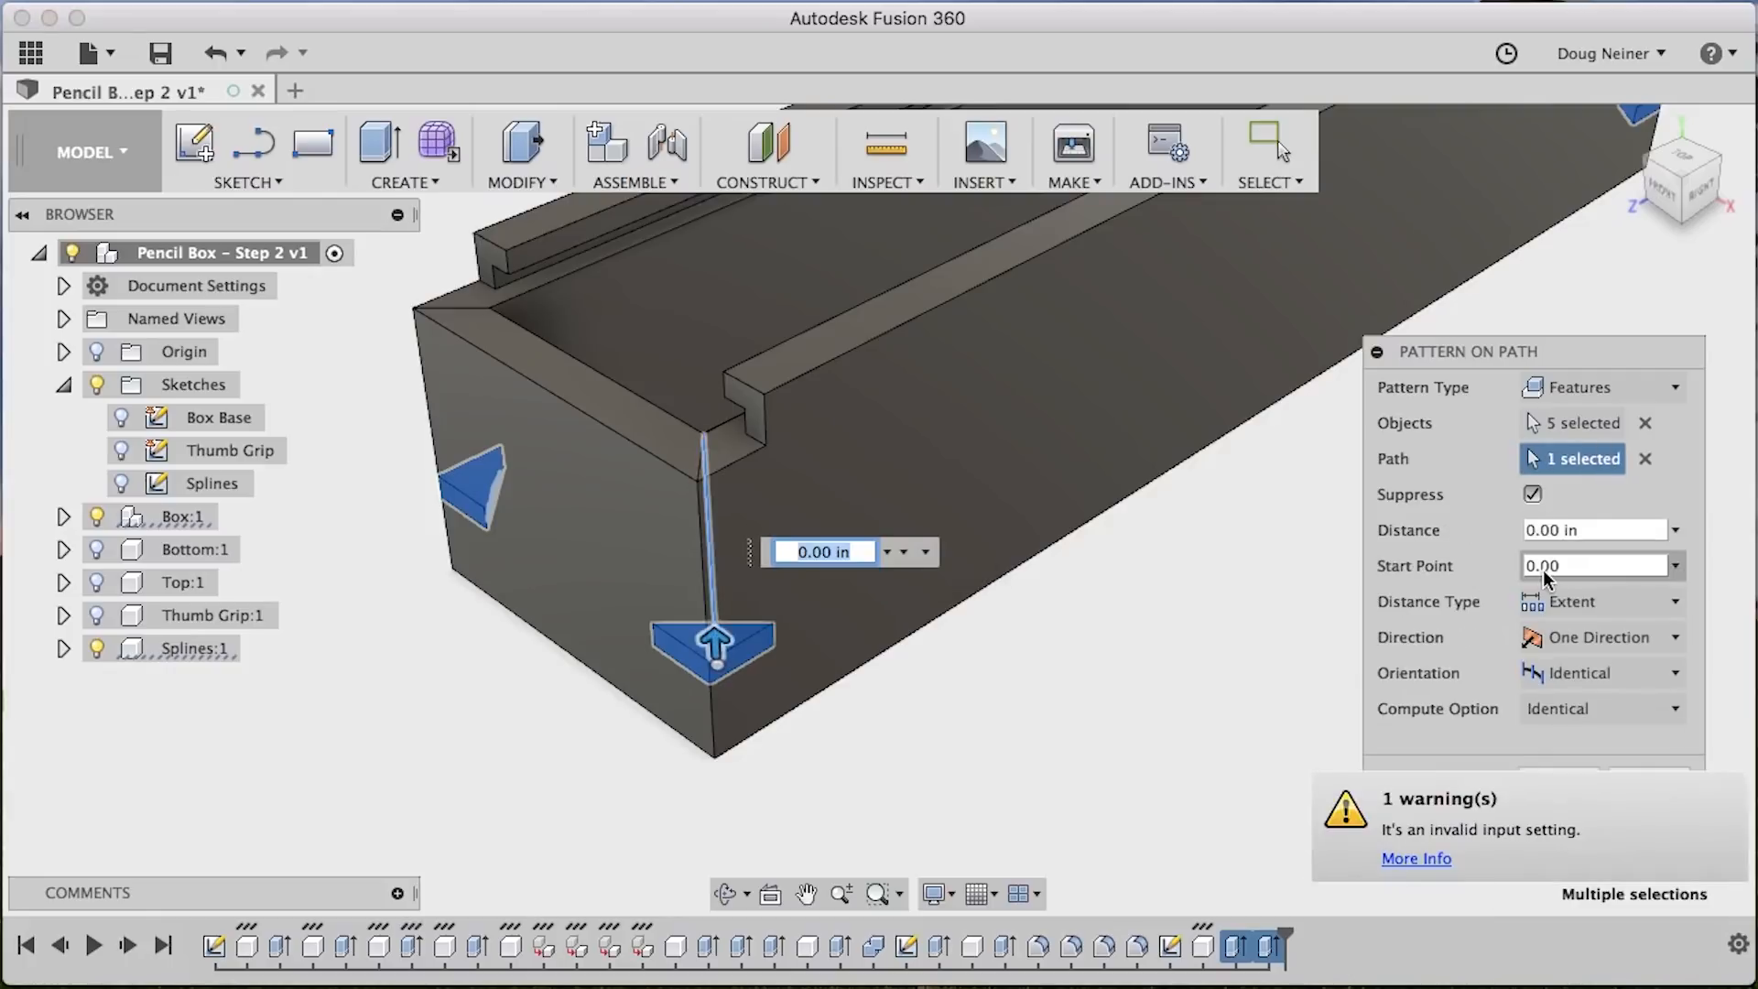
Set the path pattern's distance to BoxDepth-(SplineOffset*2)
left_click(1598, 531)
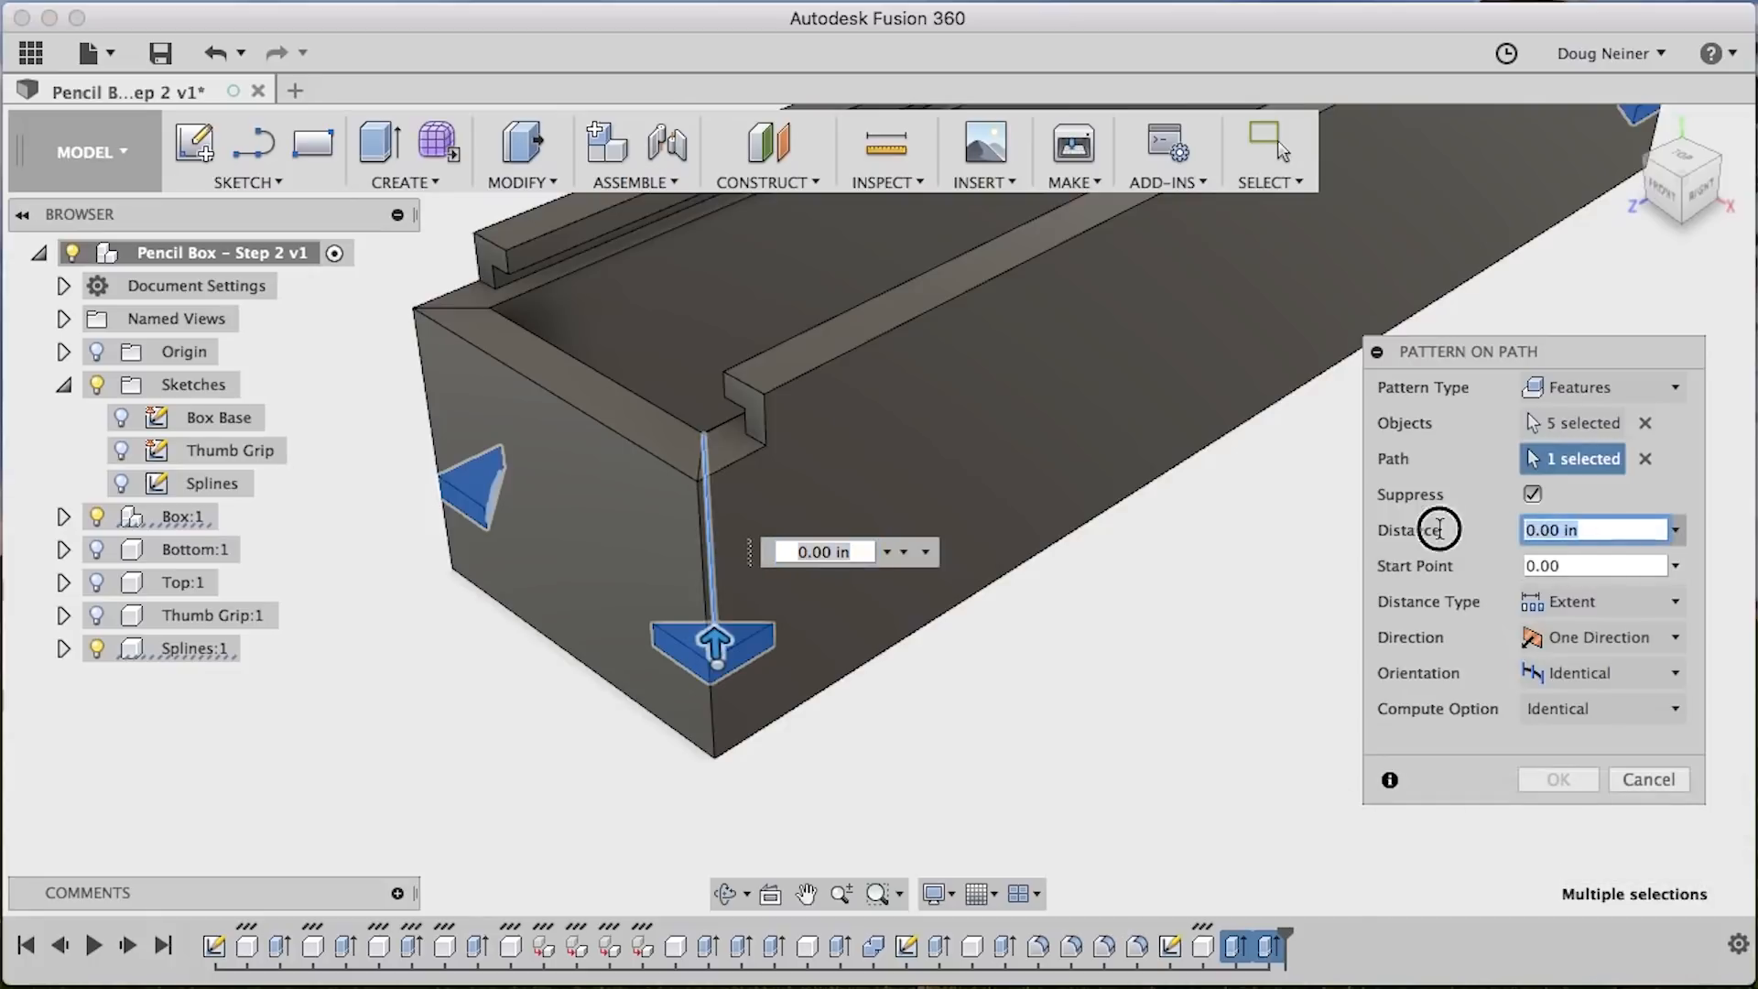
type("B")
left_click(1577, 575)
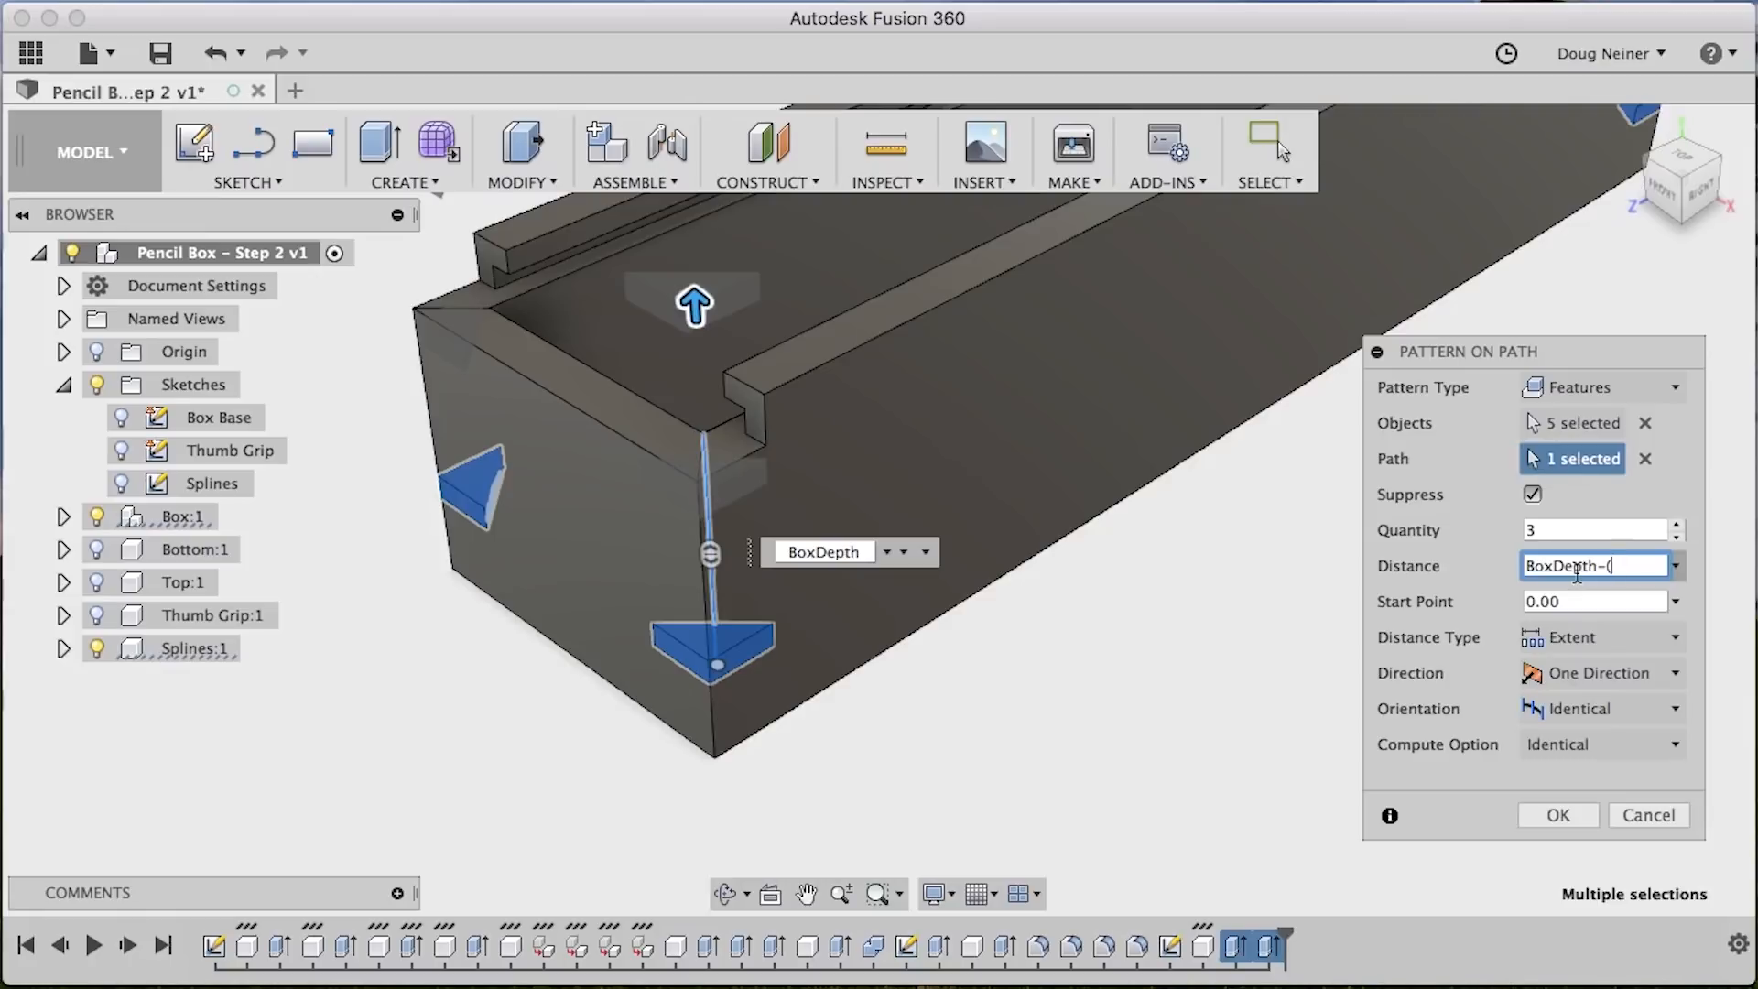
type("-(Spl")
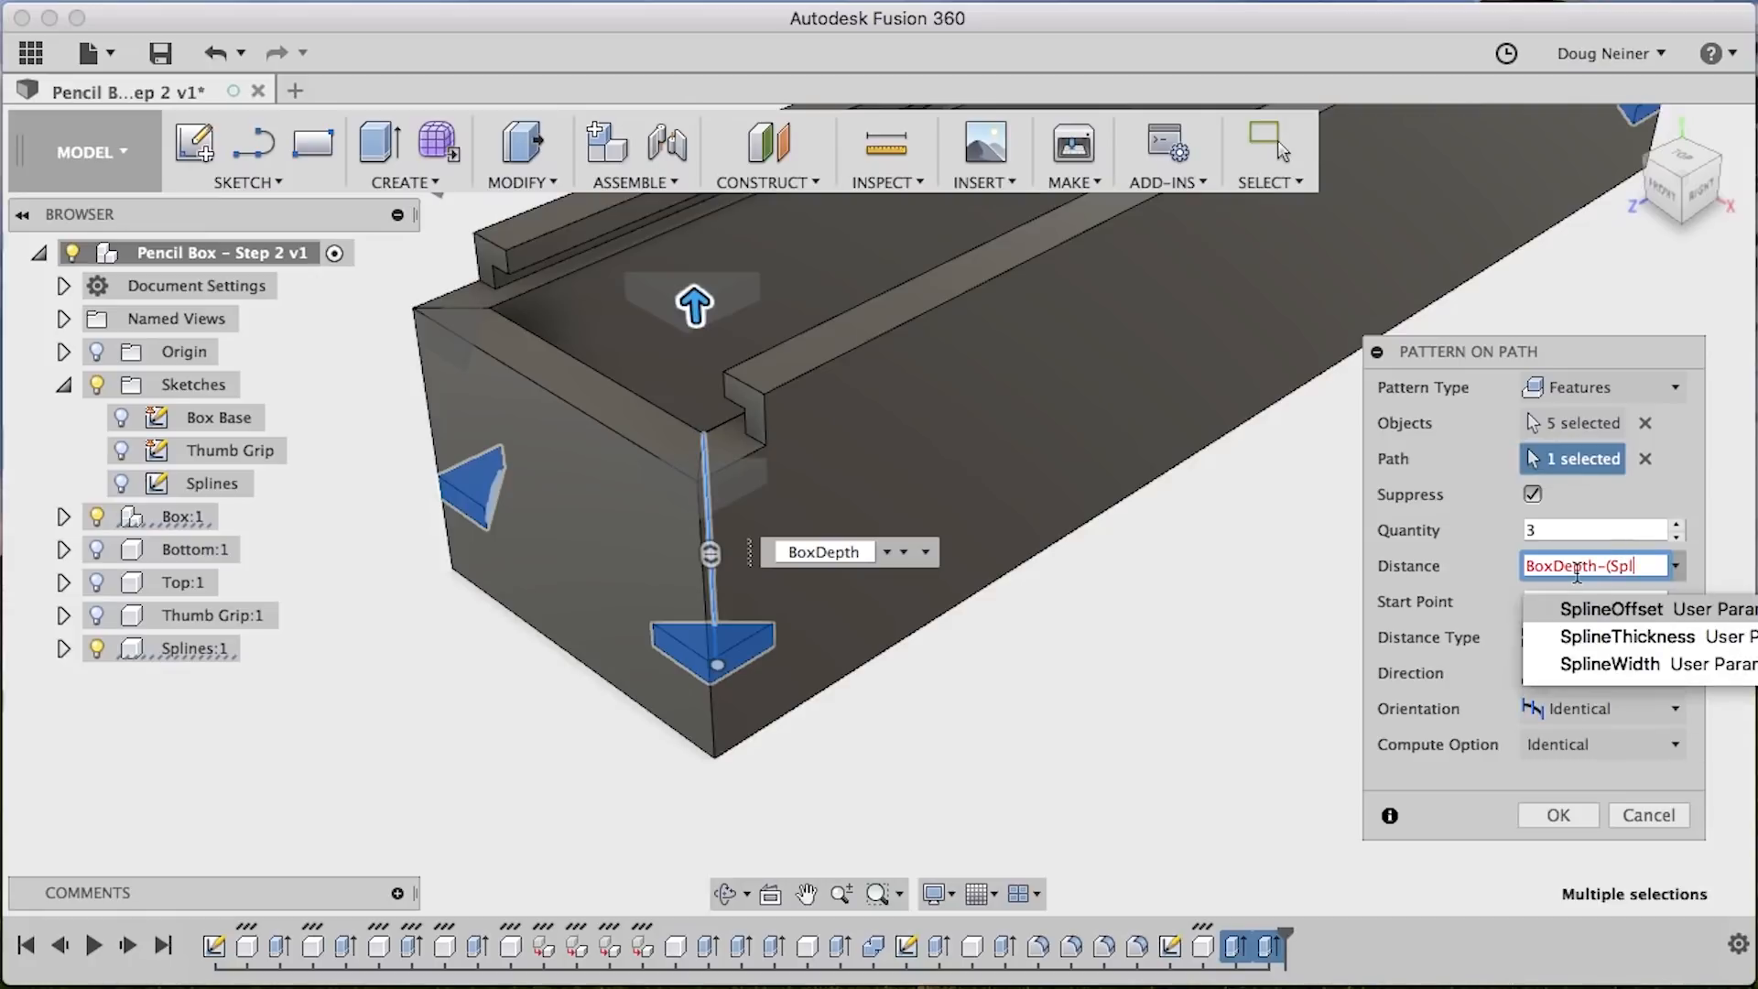
left_click(1632, 612)
type("*2)")
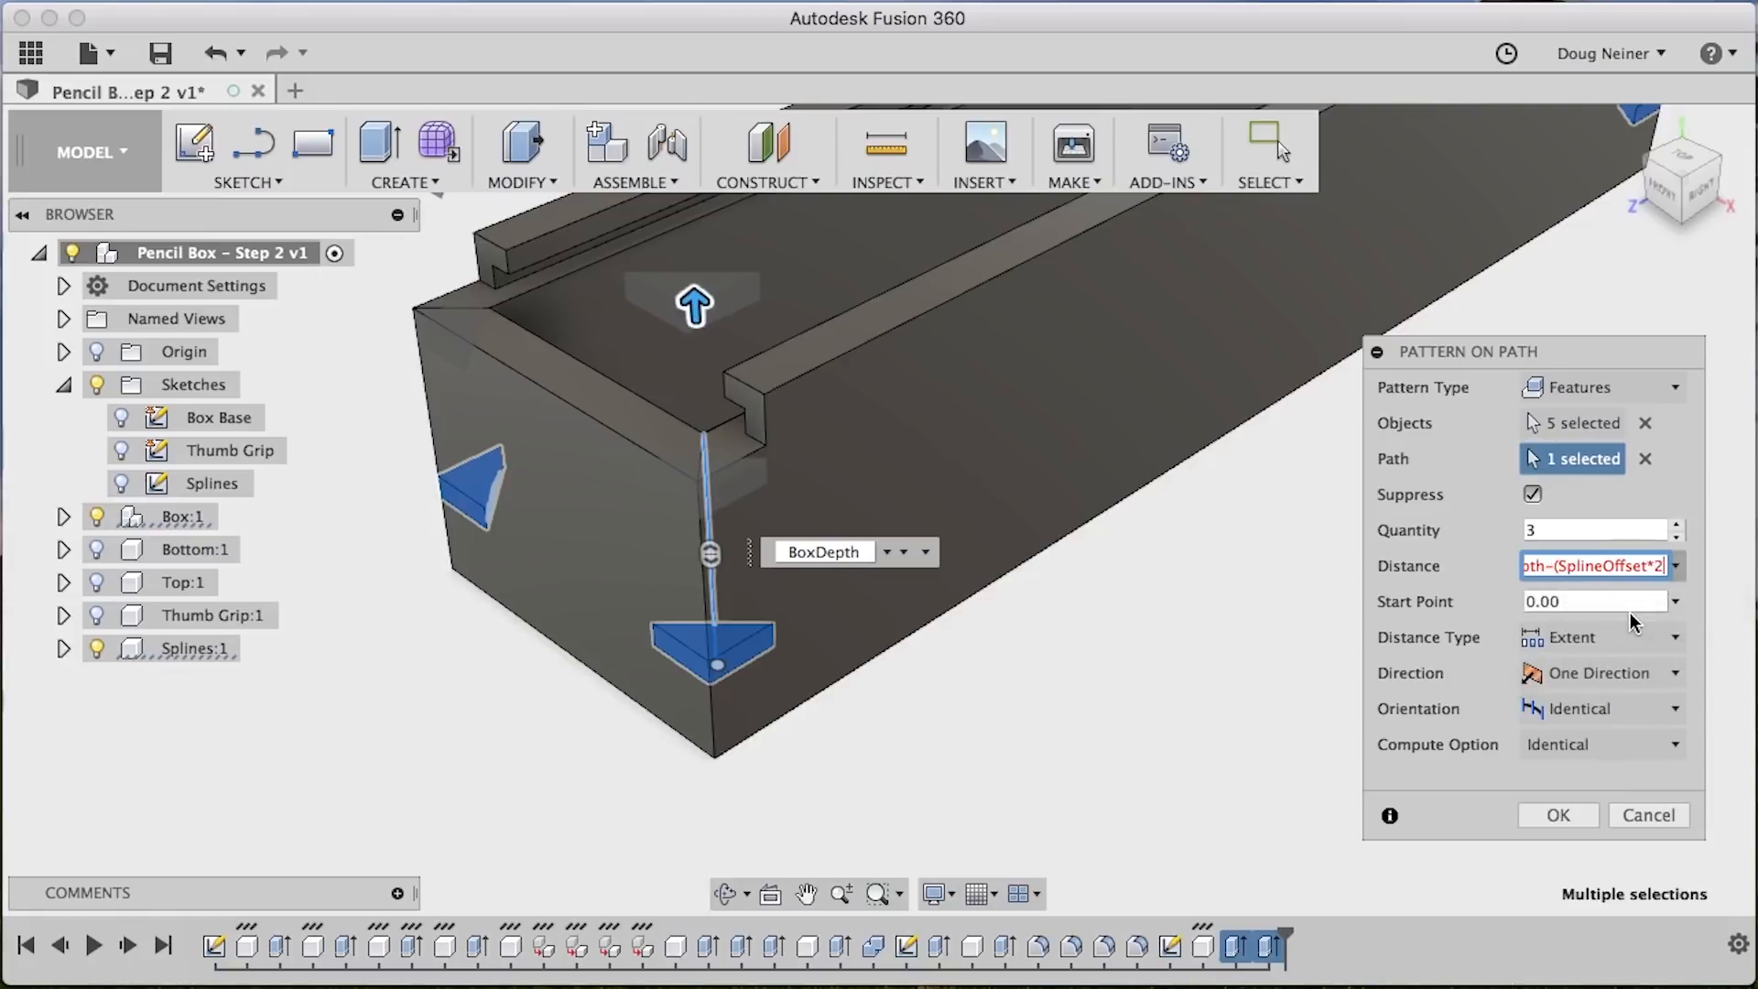
key("Tab")
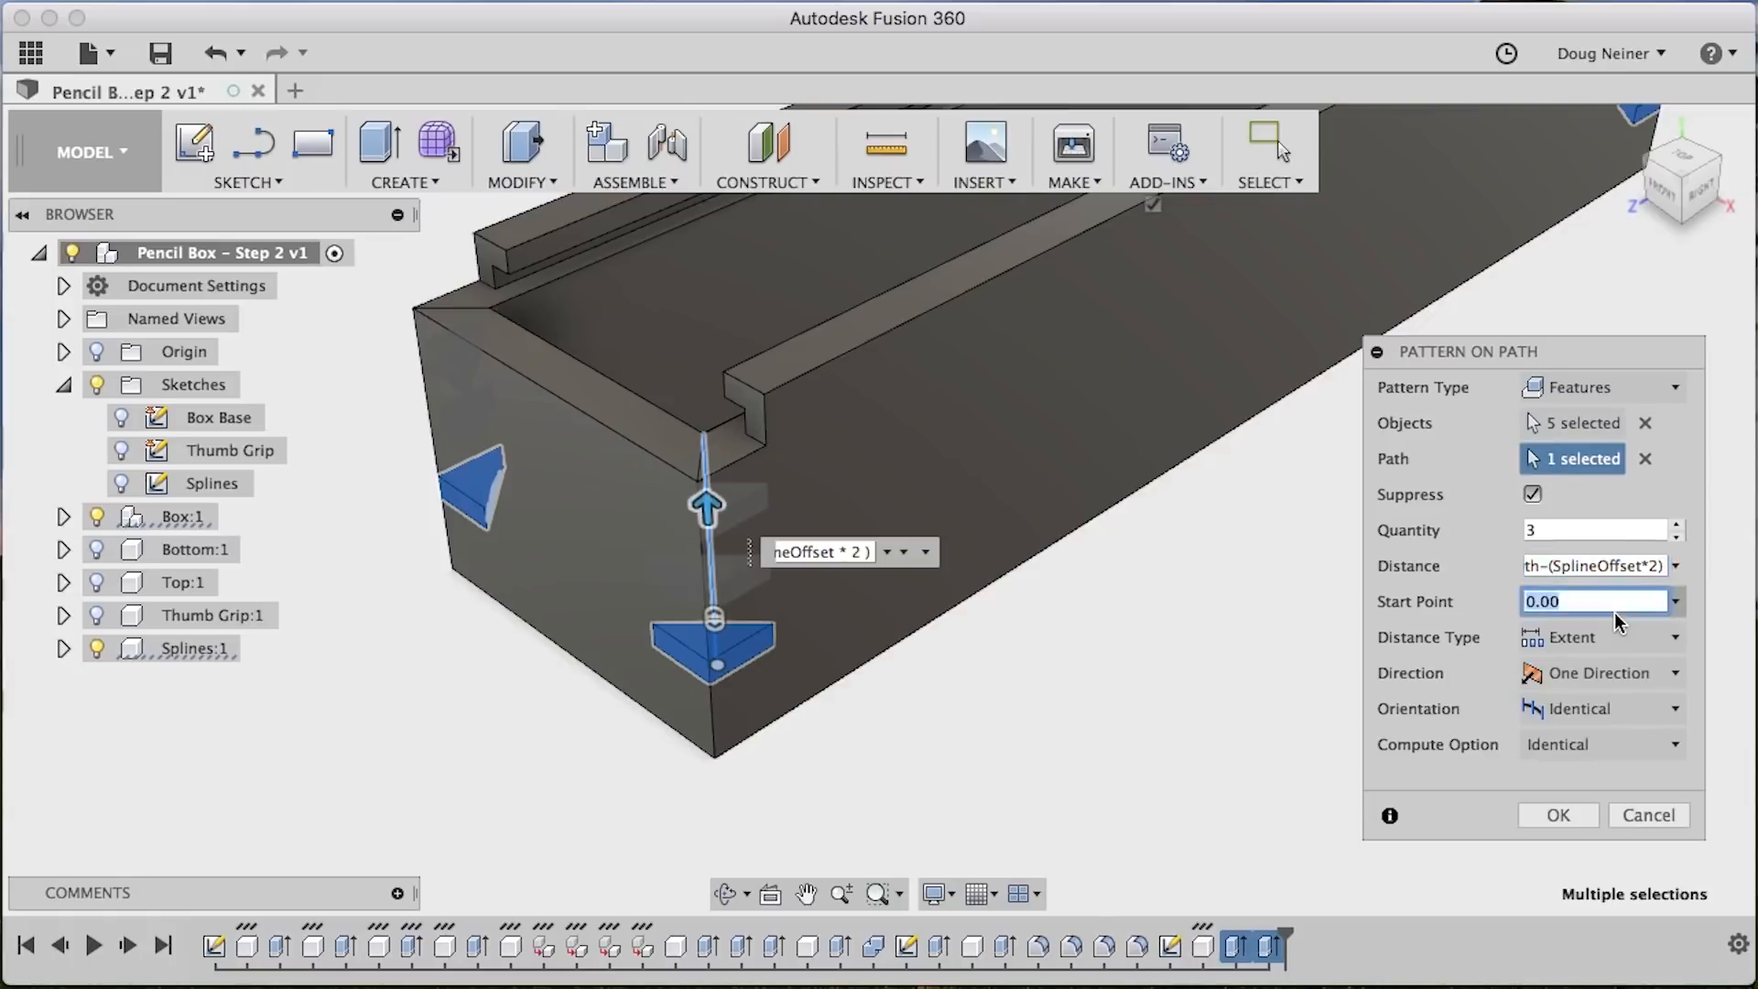
Complete the pattern with quantity 2 and Identical compute, and turn the Splines component off and back on to check the slots
left_click(1679, 549)
left_click(1582, 753)
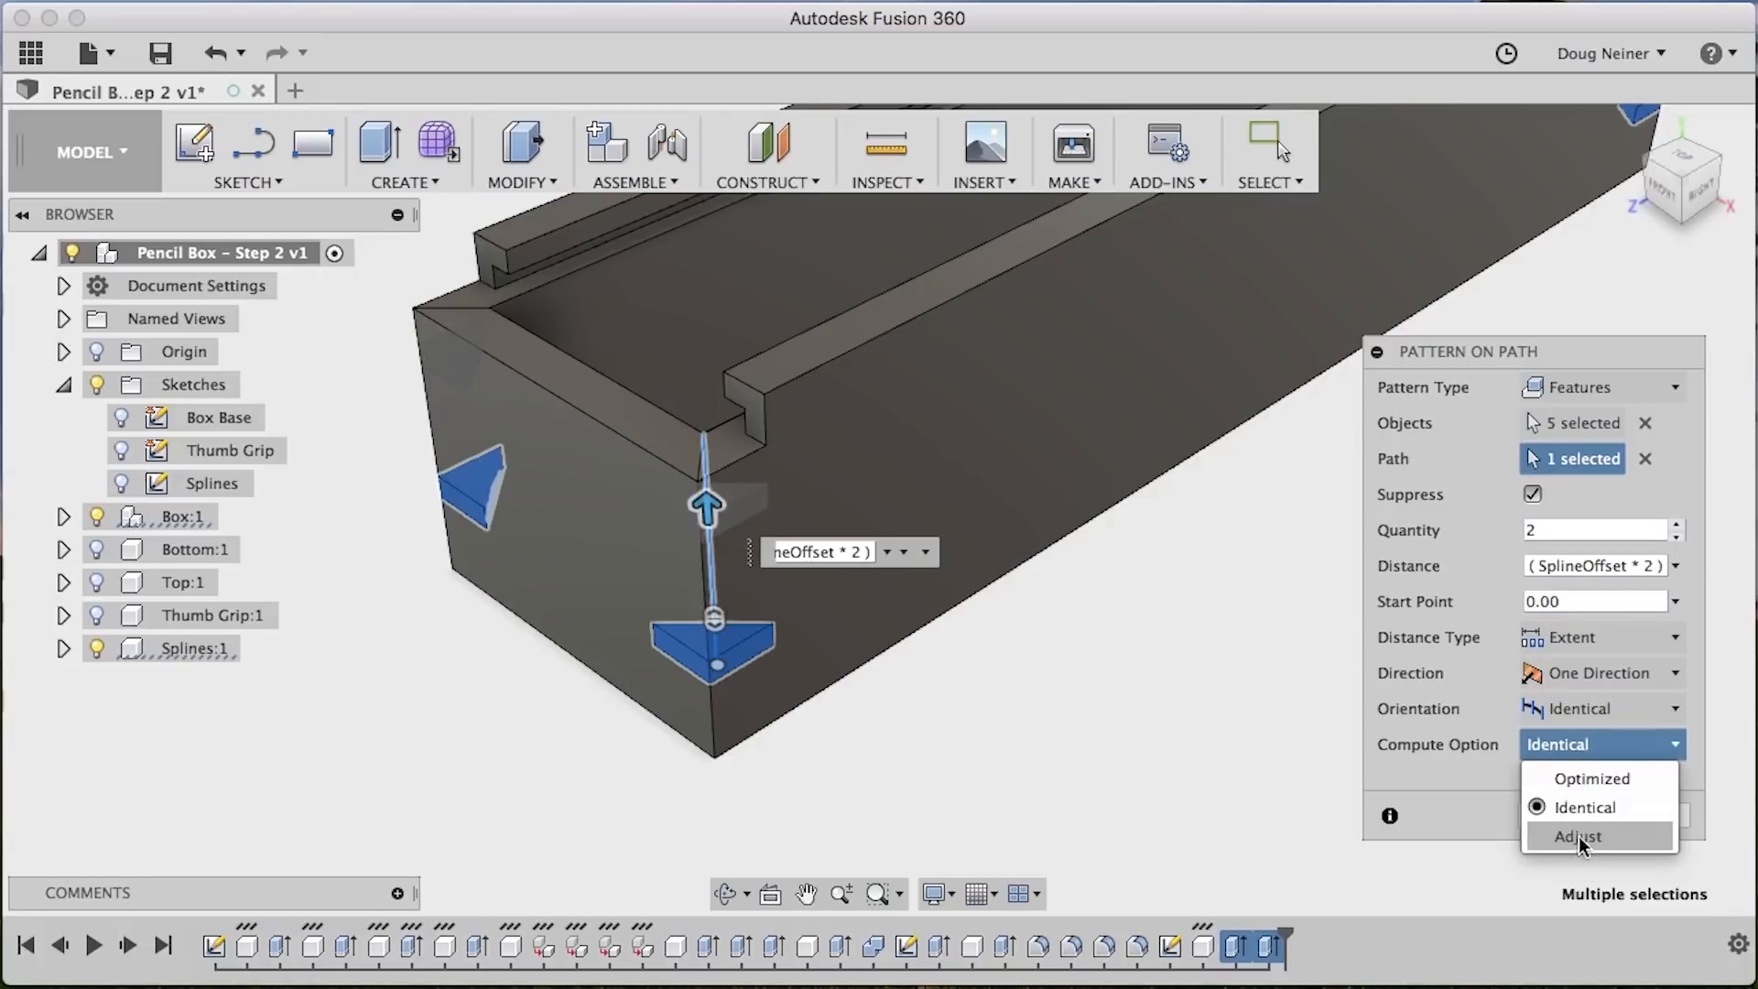
left_click(1568, 809)
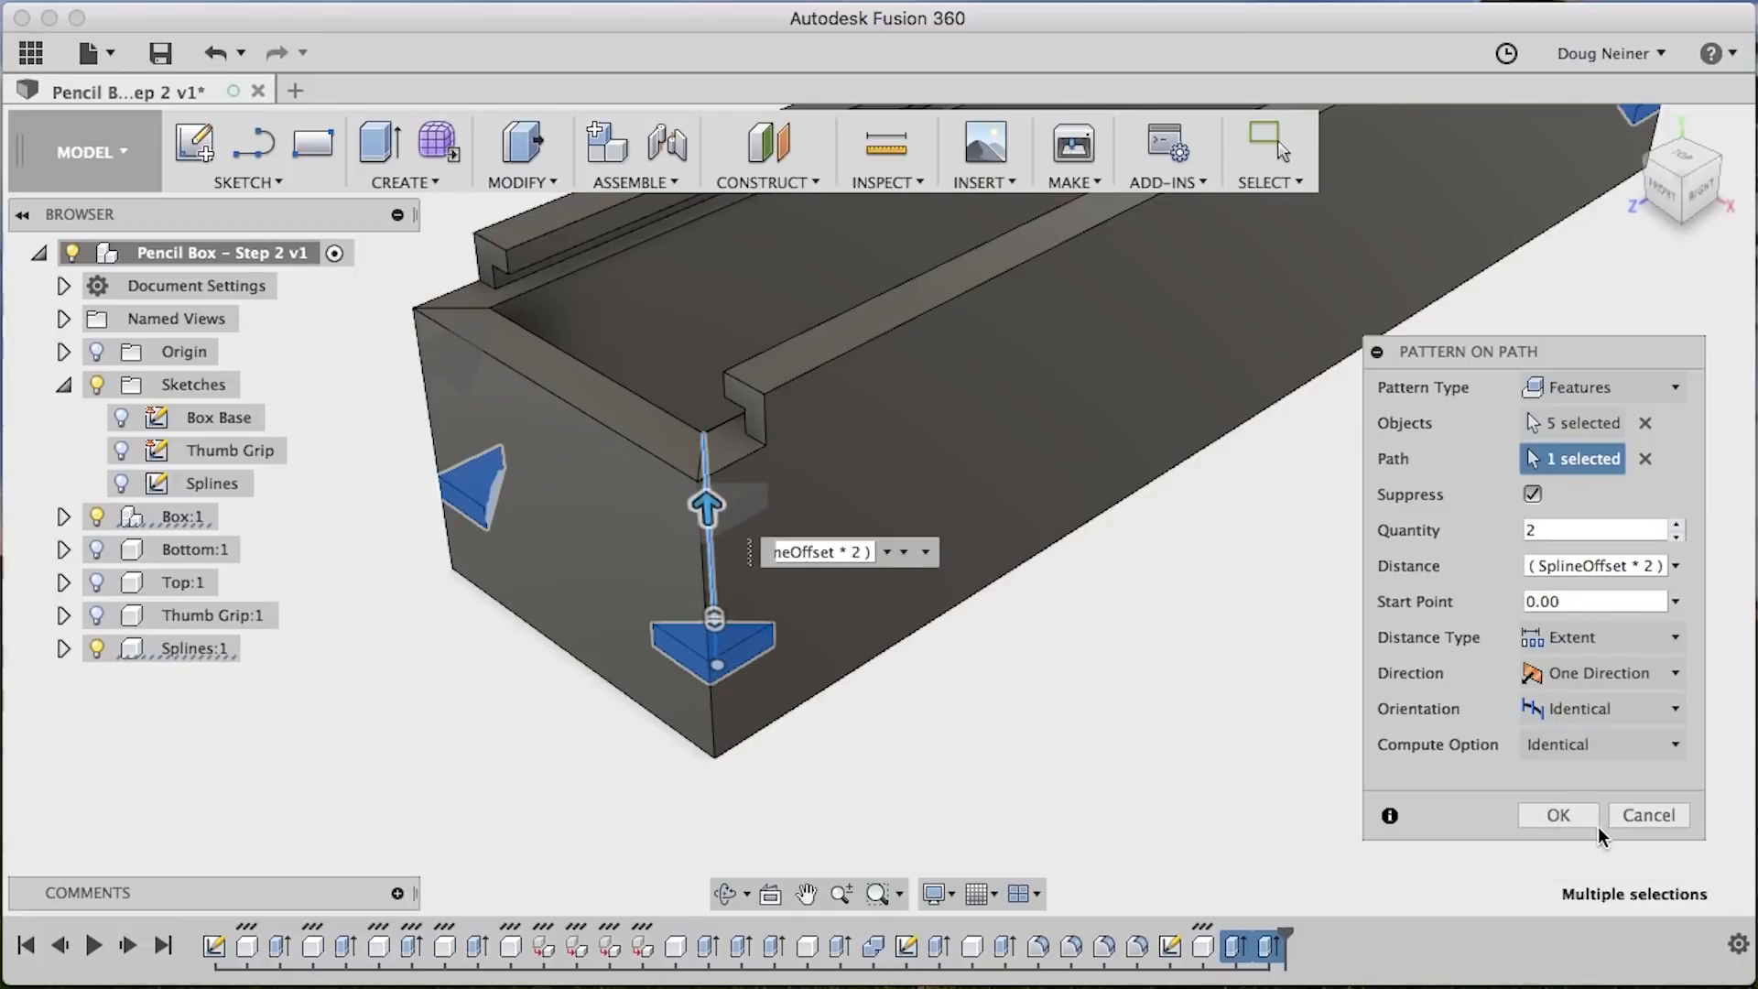
left_click(1568, 814)
left_click(96, 650)
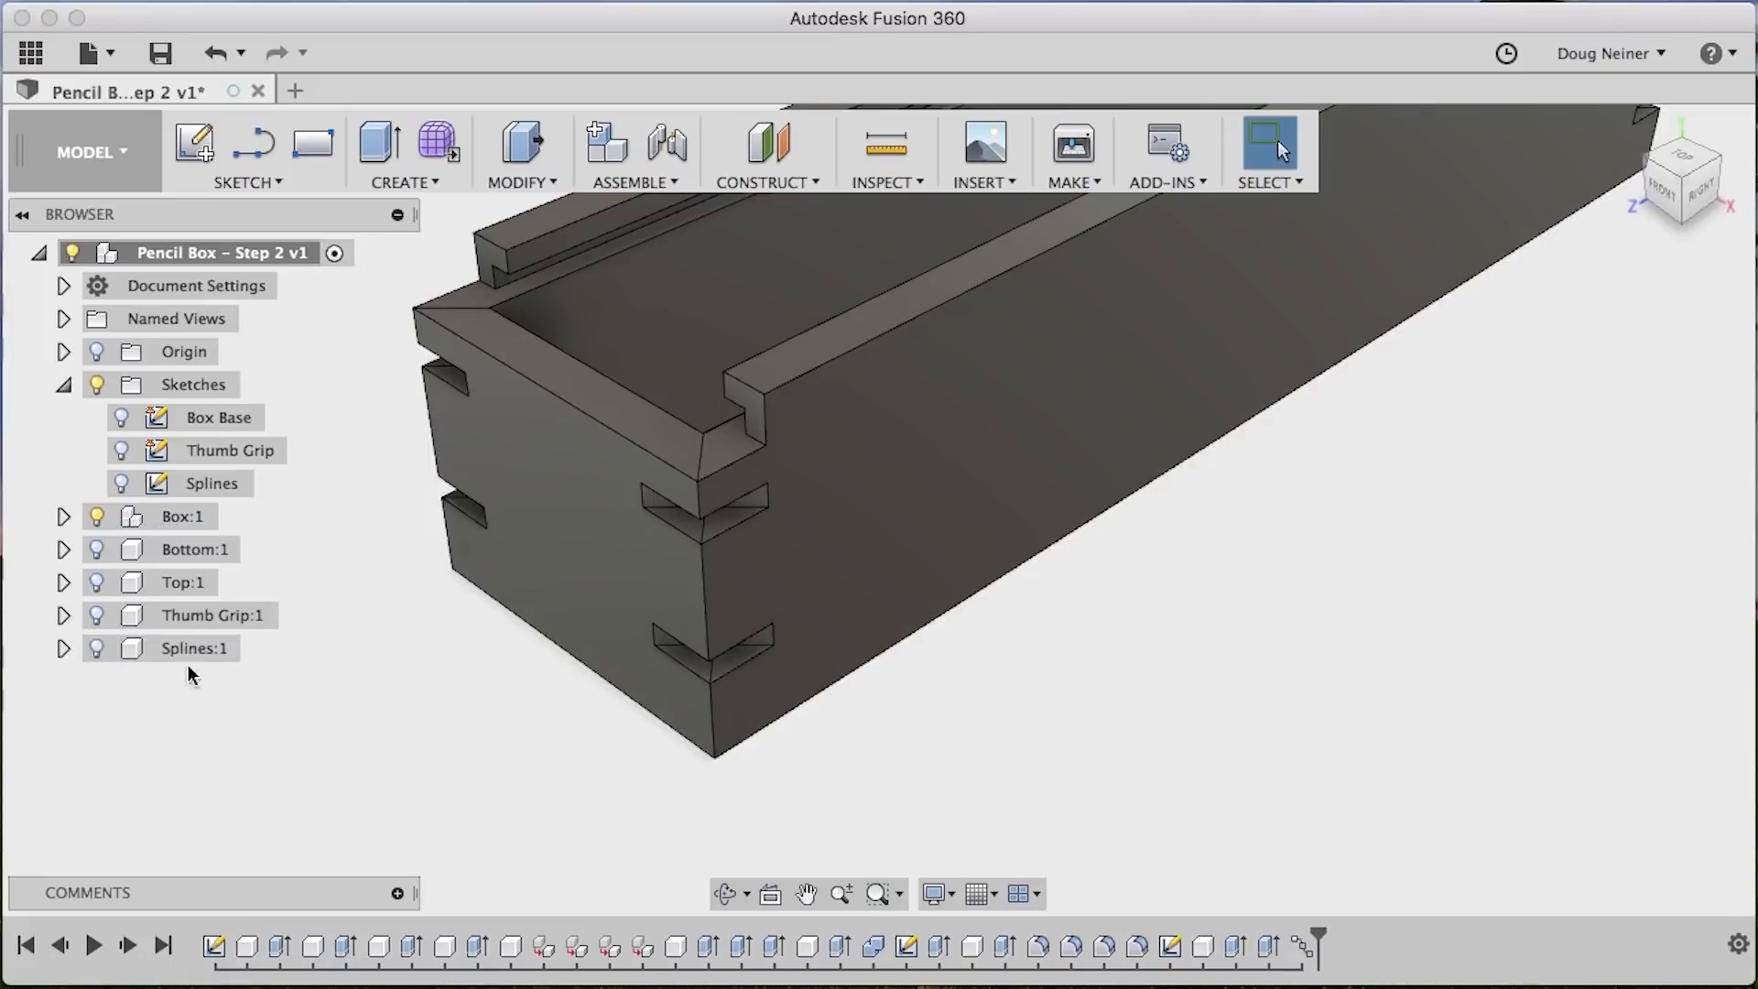
left_click(98, 649)
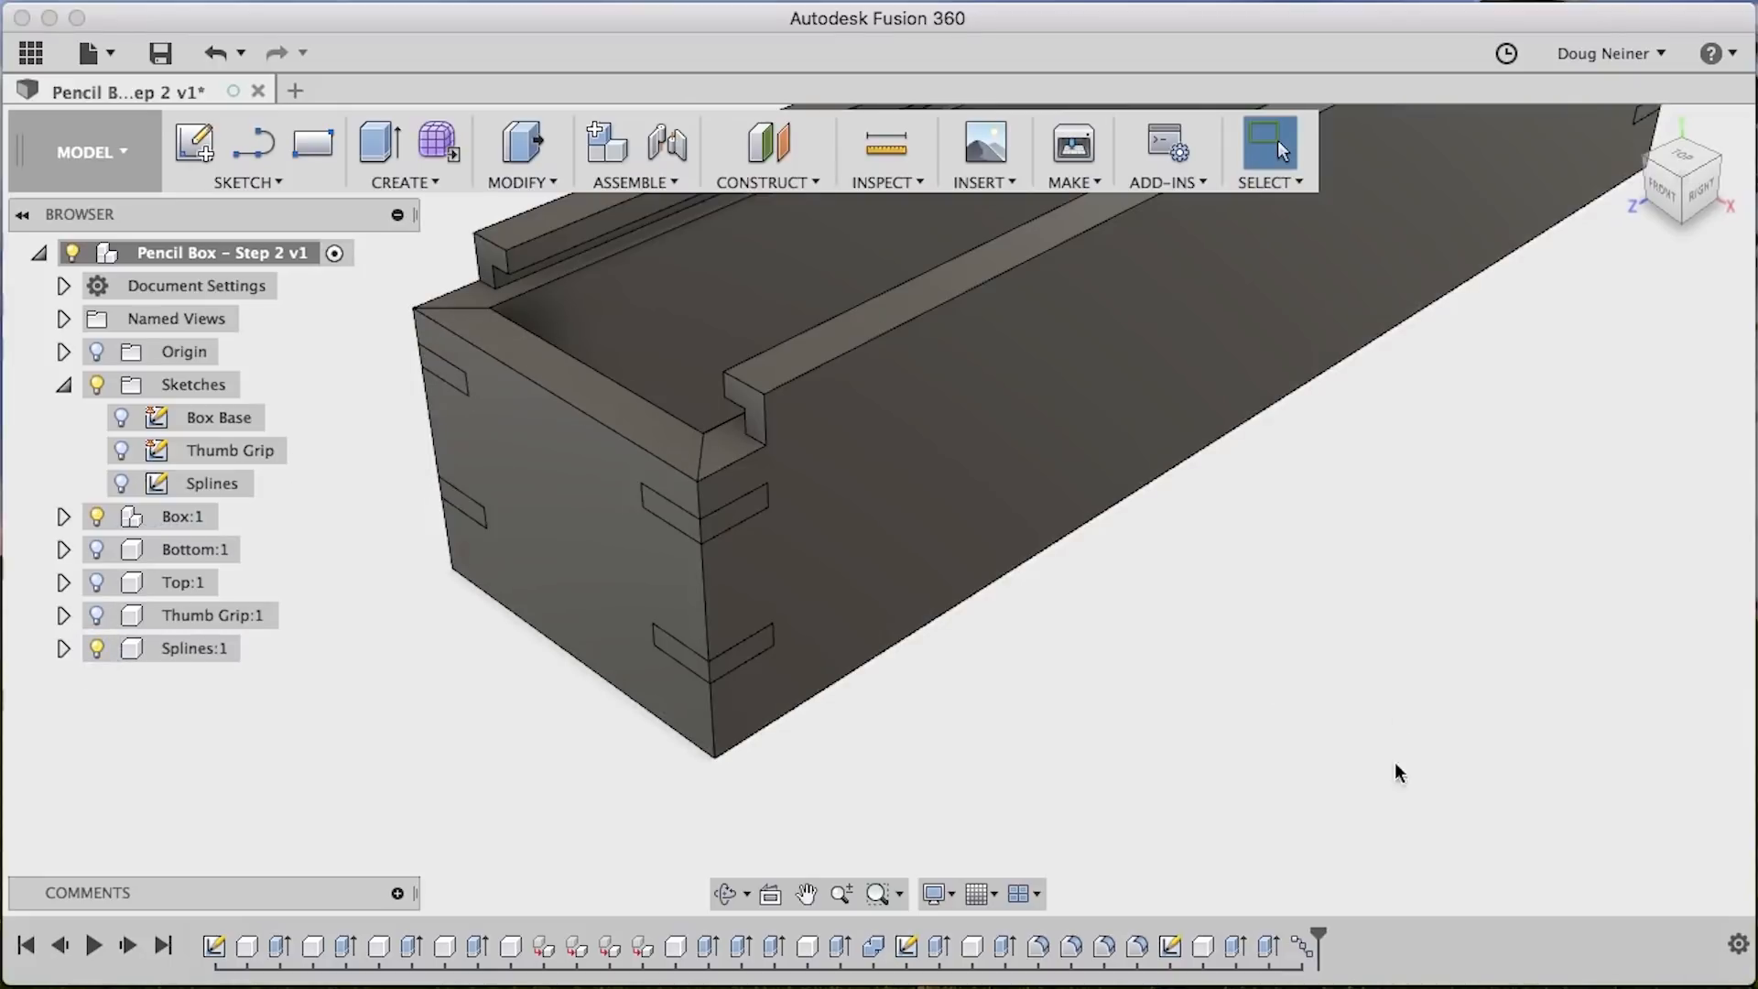
Try a quantity of 3 in the spline path pattern
double_click(1304, 954)
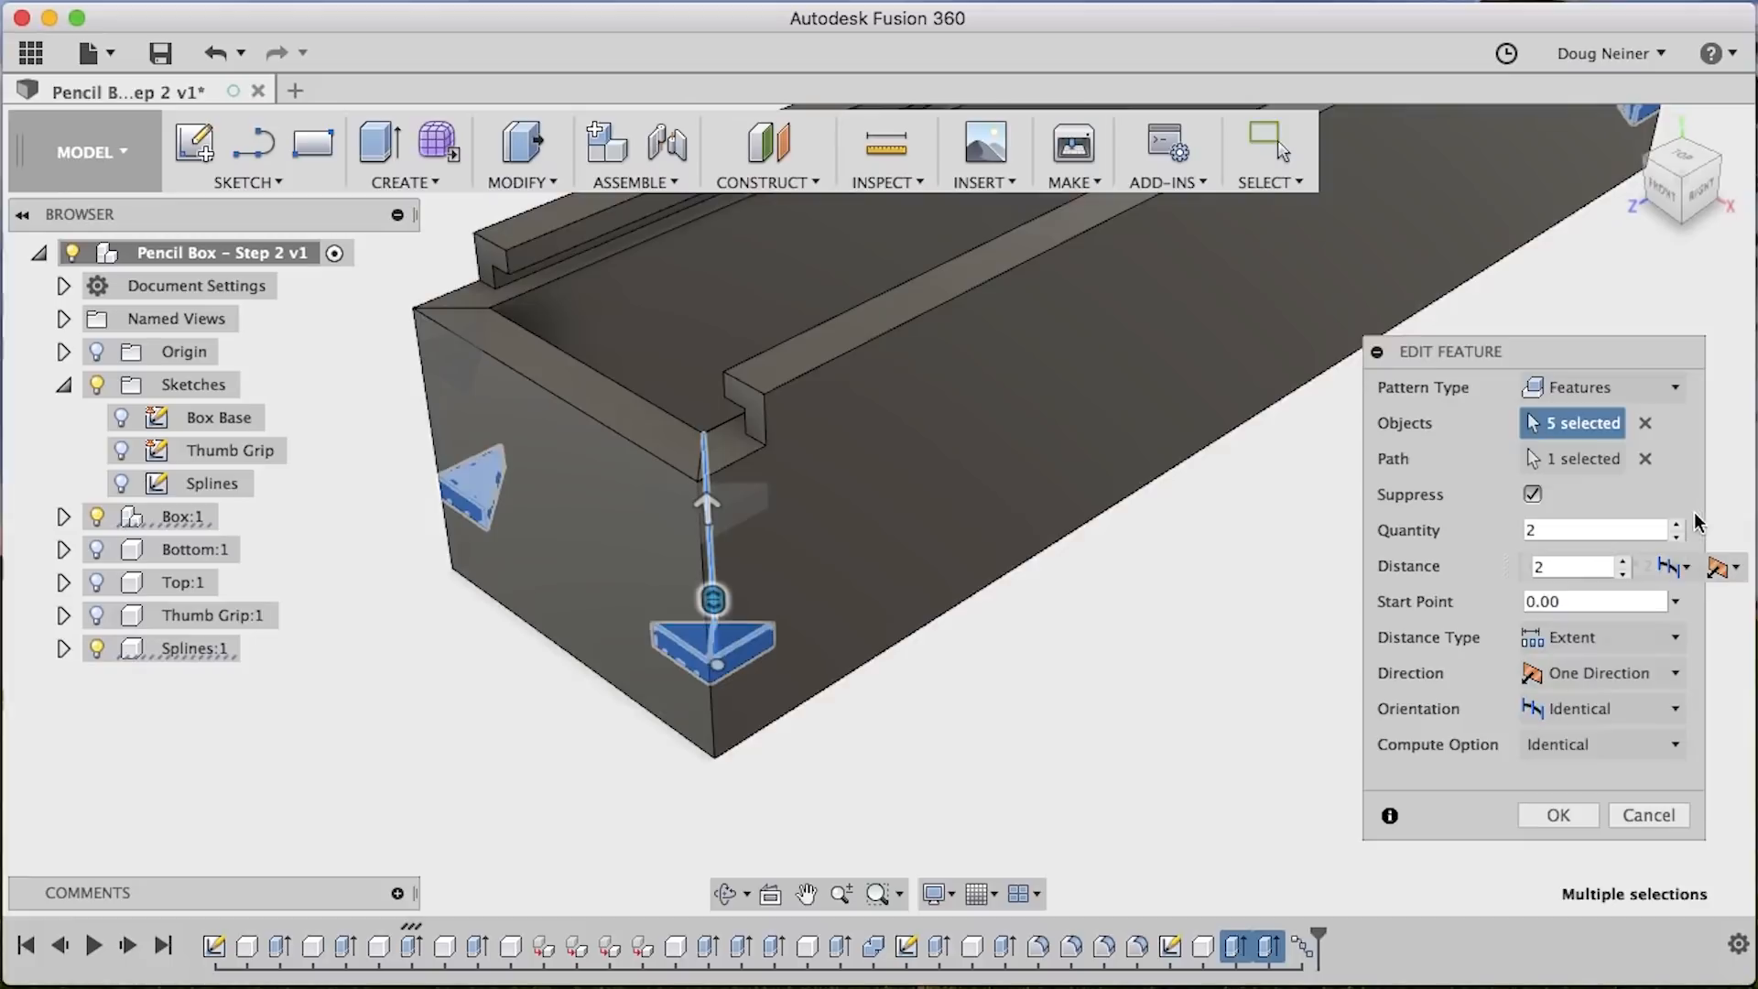
left_click(1677, 525)
left_click(1558, 815)
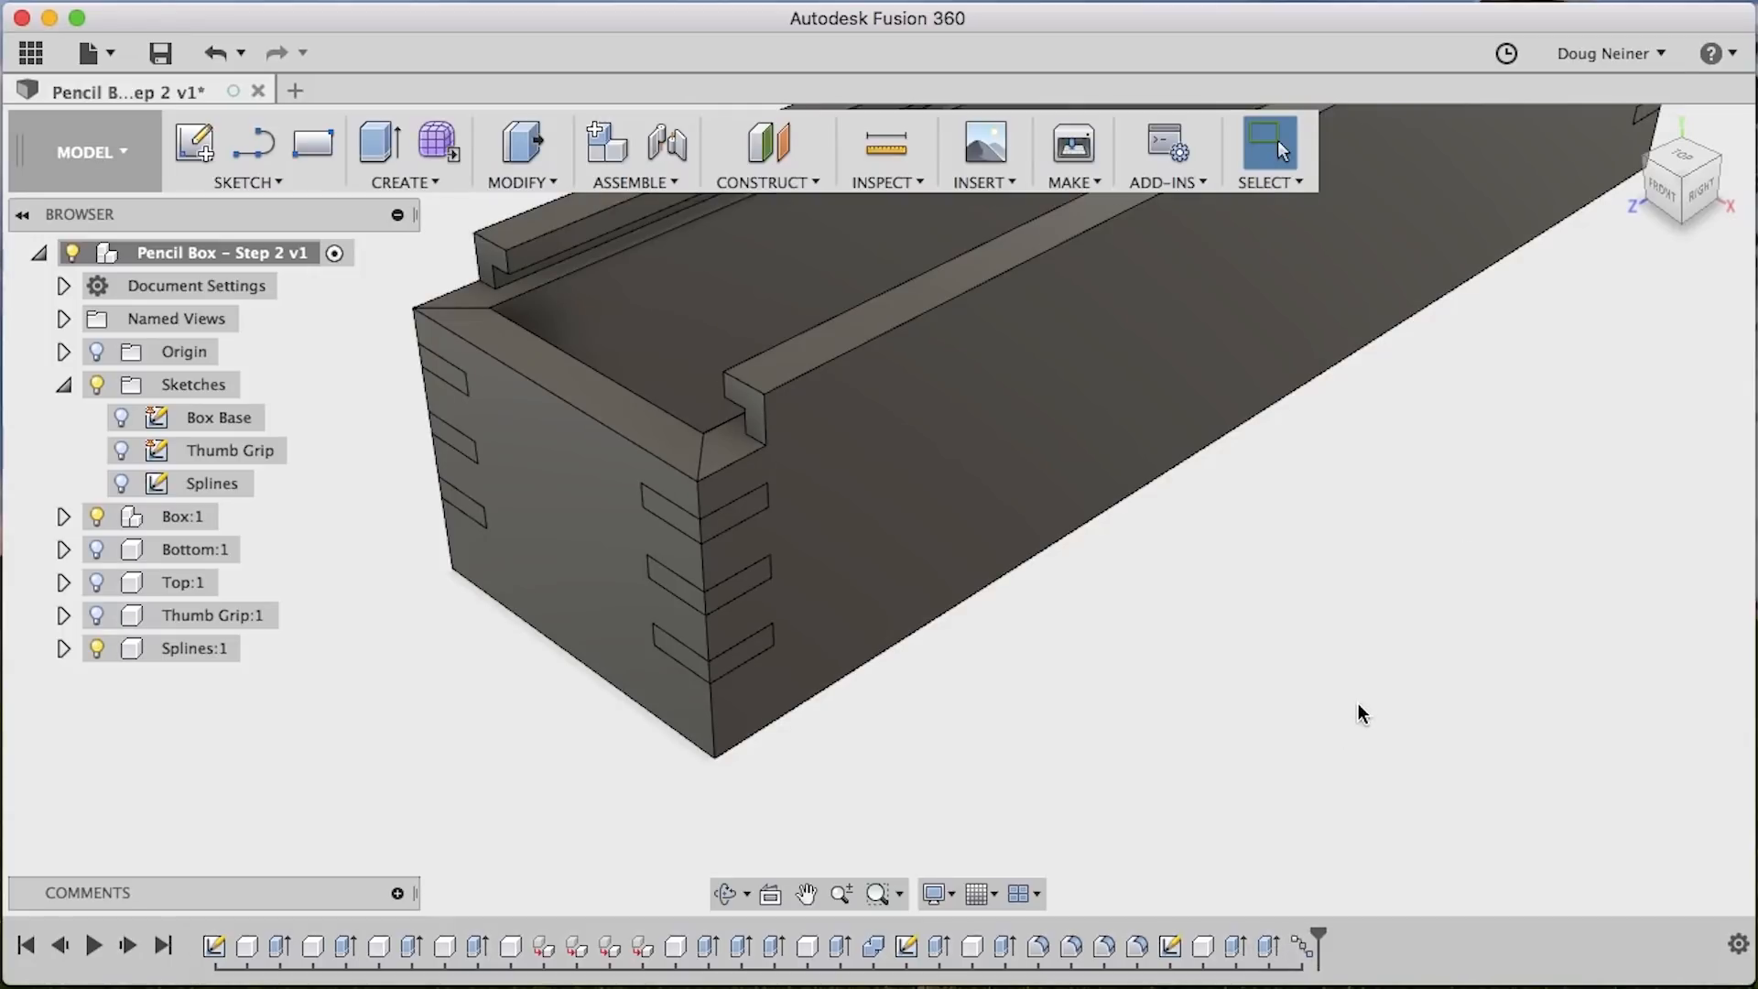
Show the Thumb Grip, Top and Bottom components with the whole pencil box in view
key("F6")
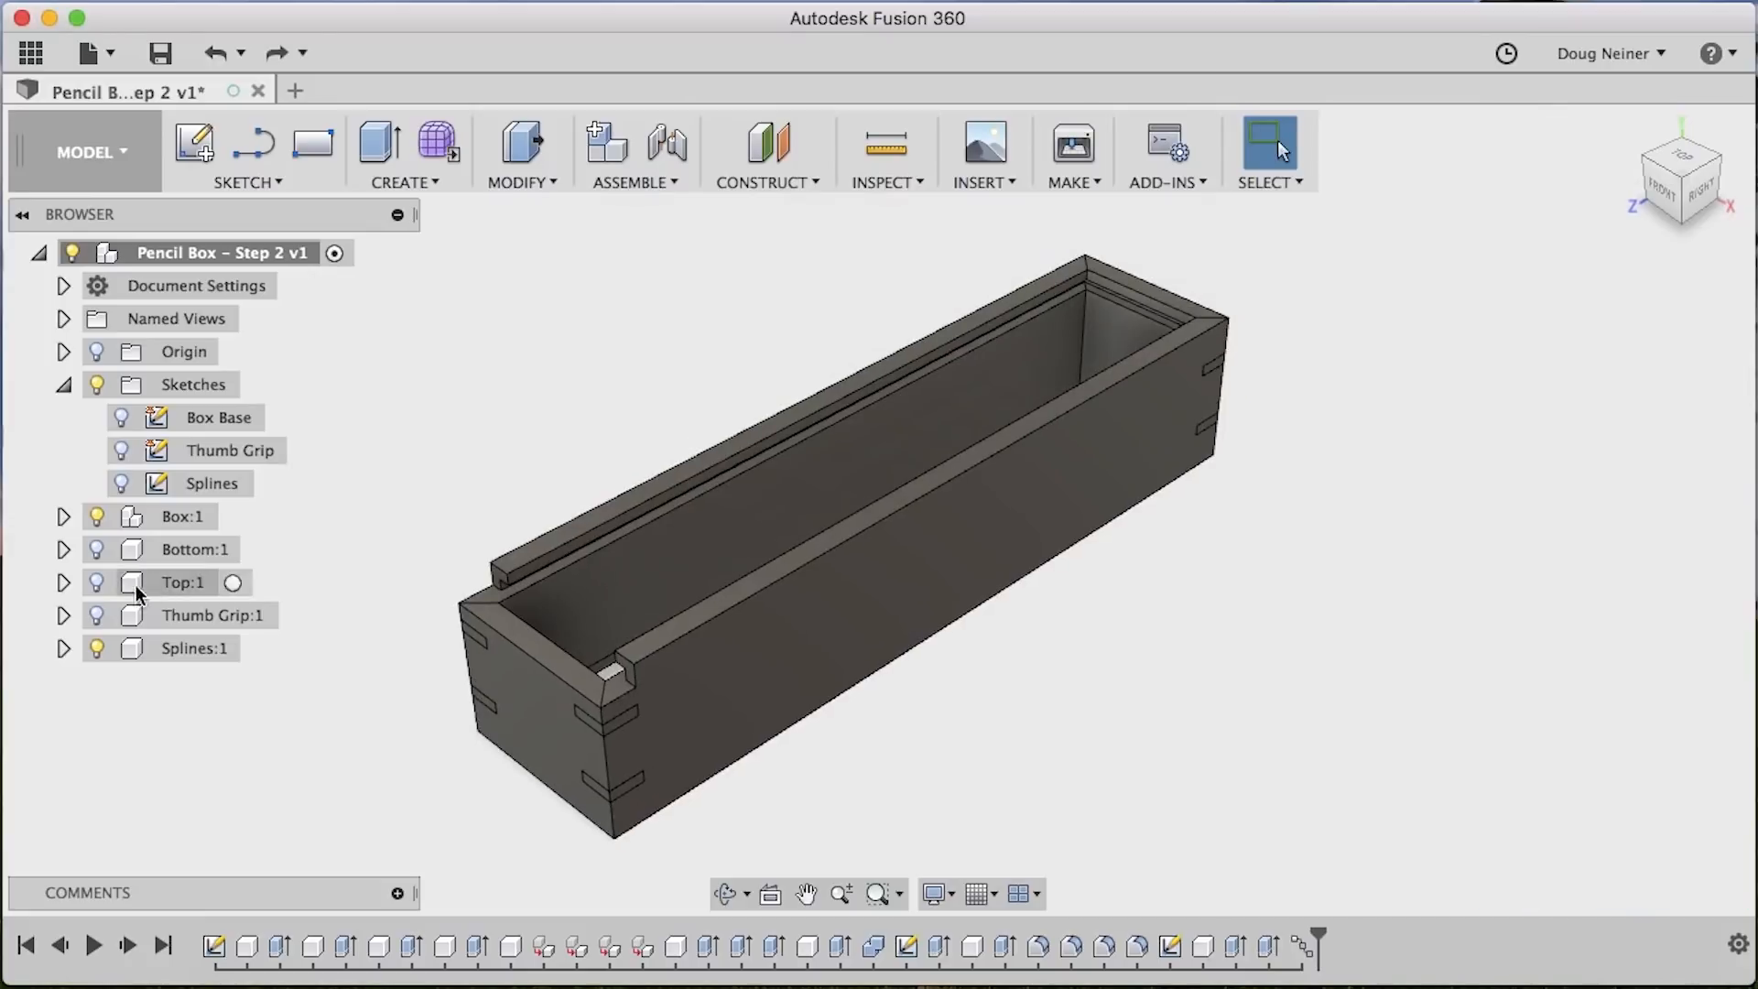
left_click(96, 616)
left_click(96, 583)
left_click(96, 549)
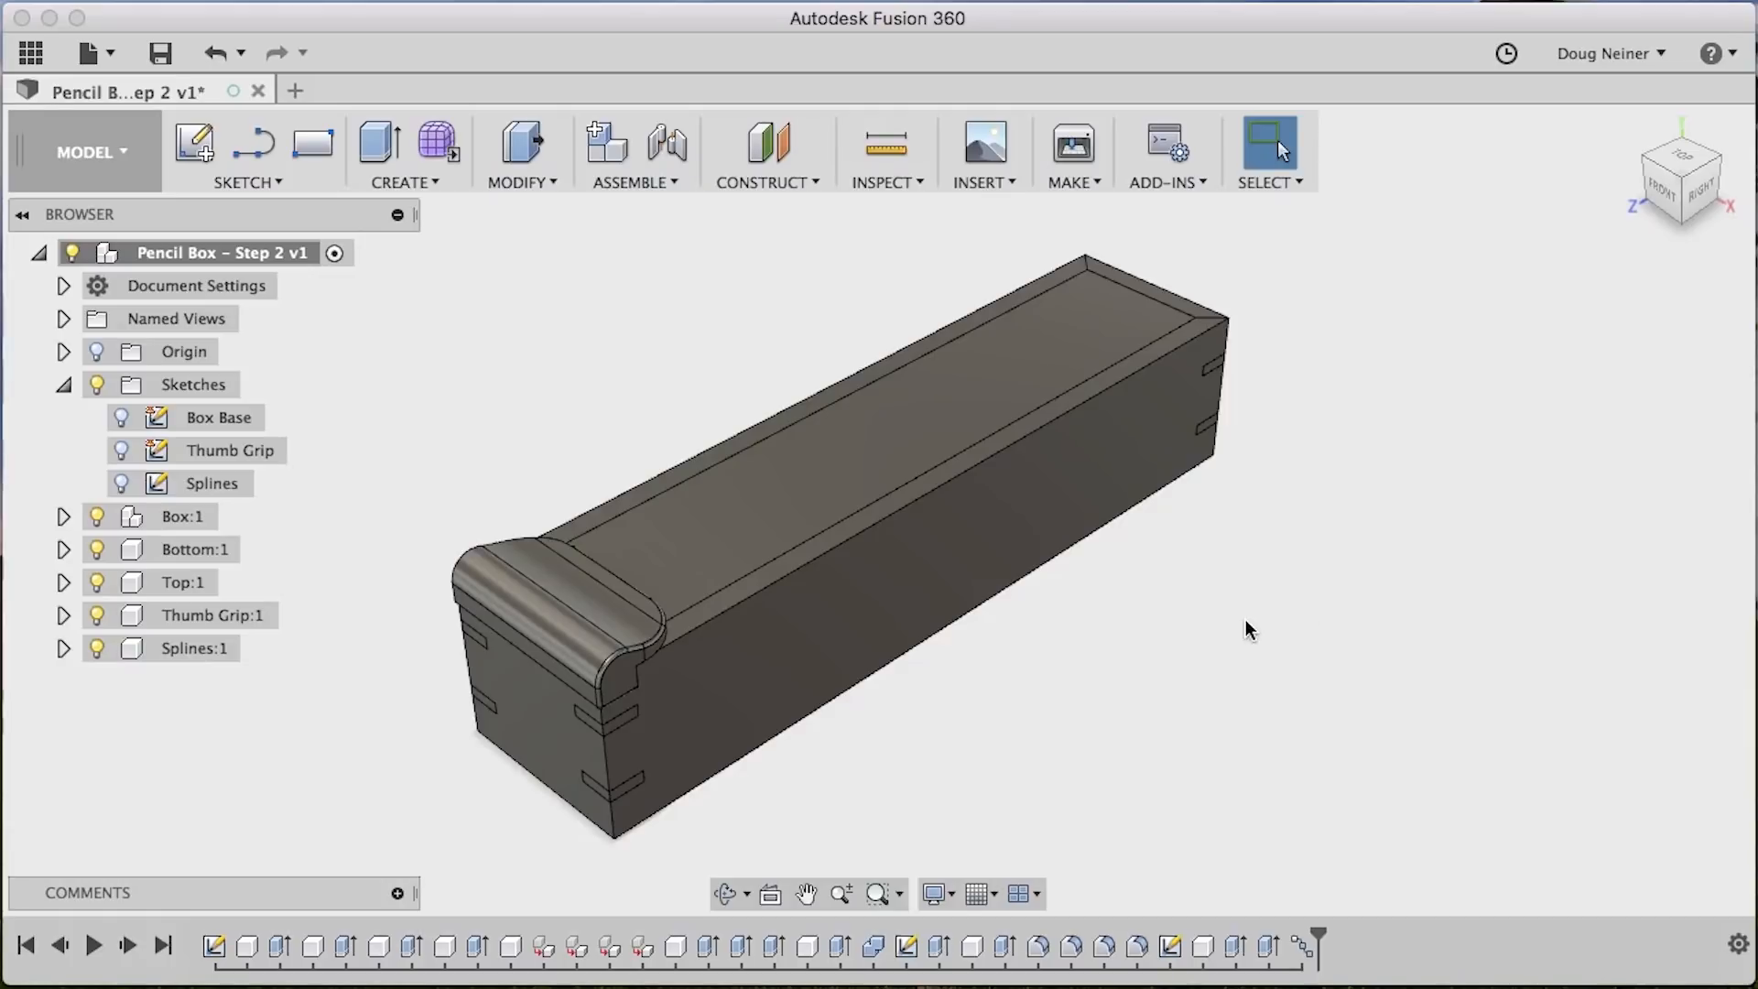
Start the Appearance command and search the appearance library for 3d
key("a")
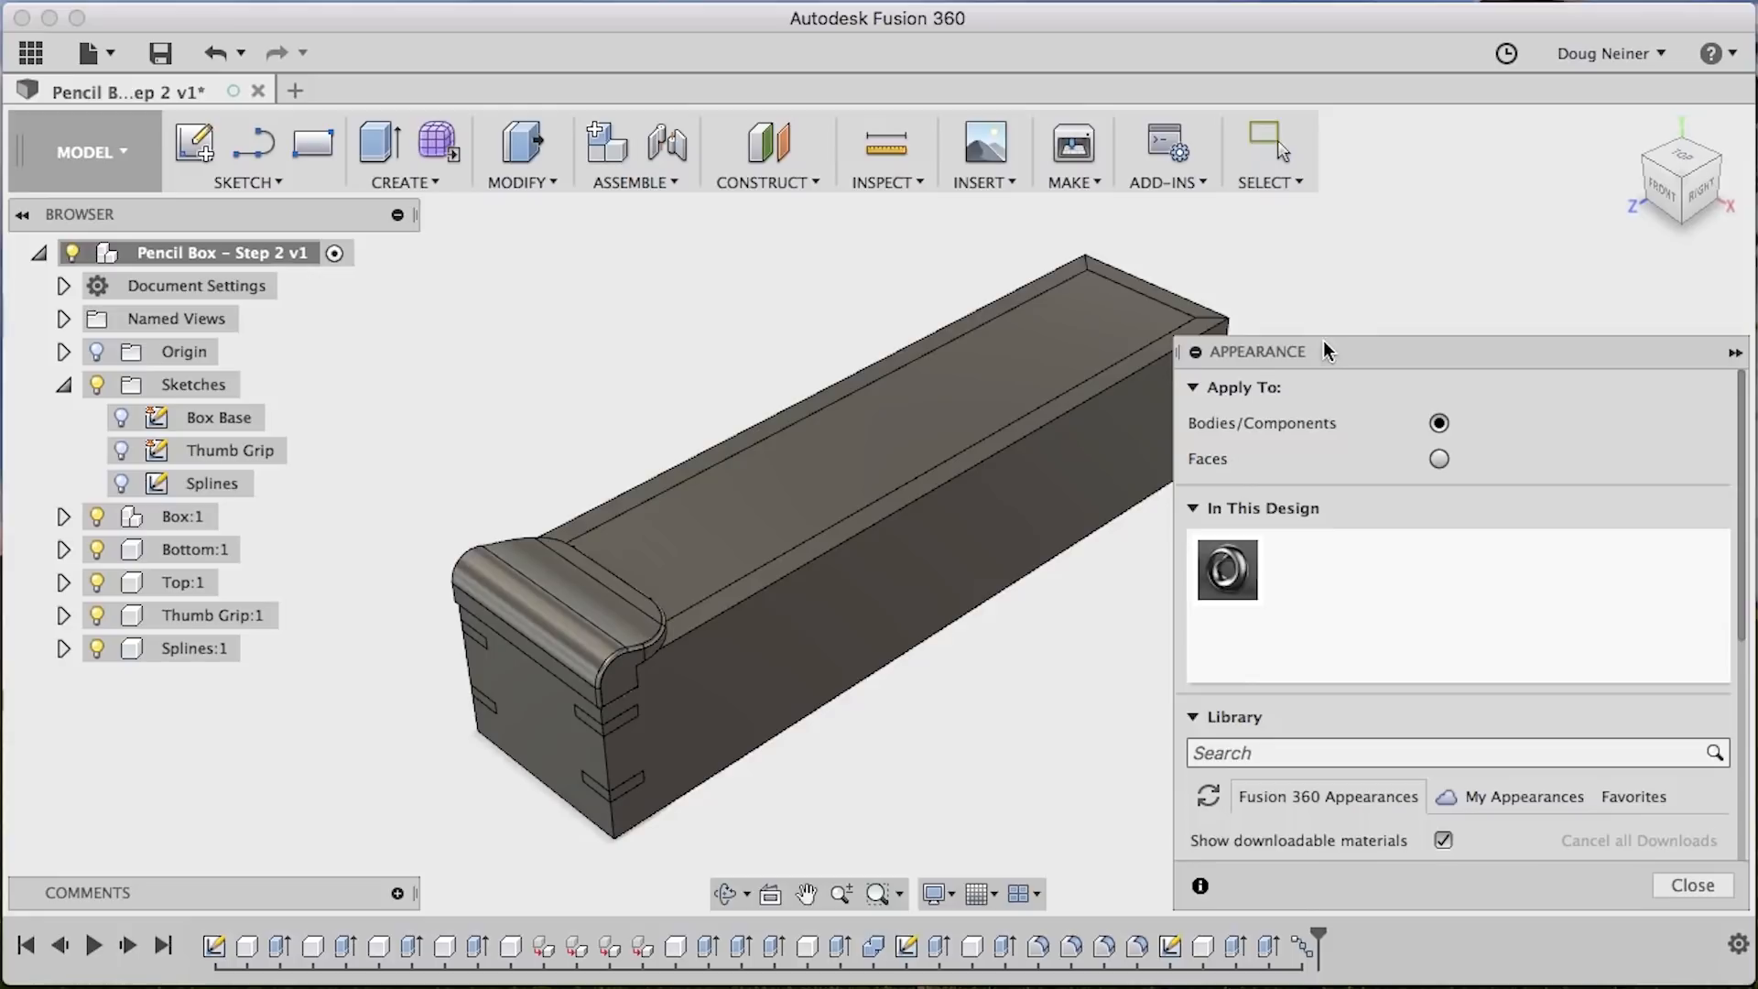
scroll(1181, 666, "down", 5)
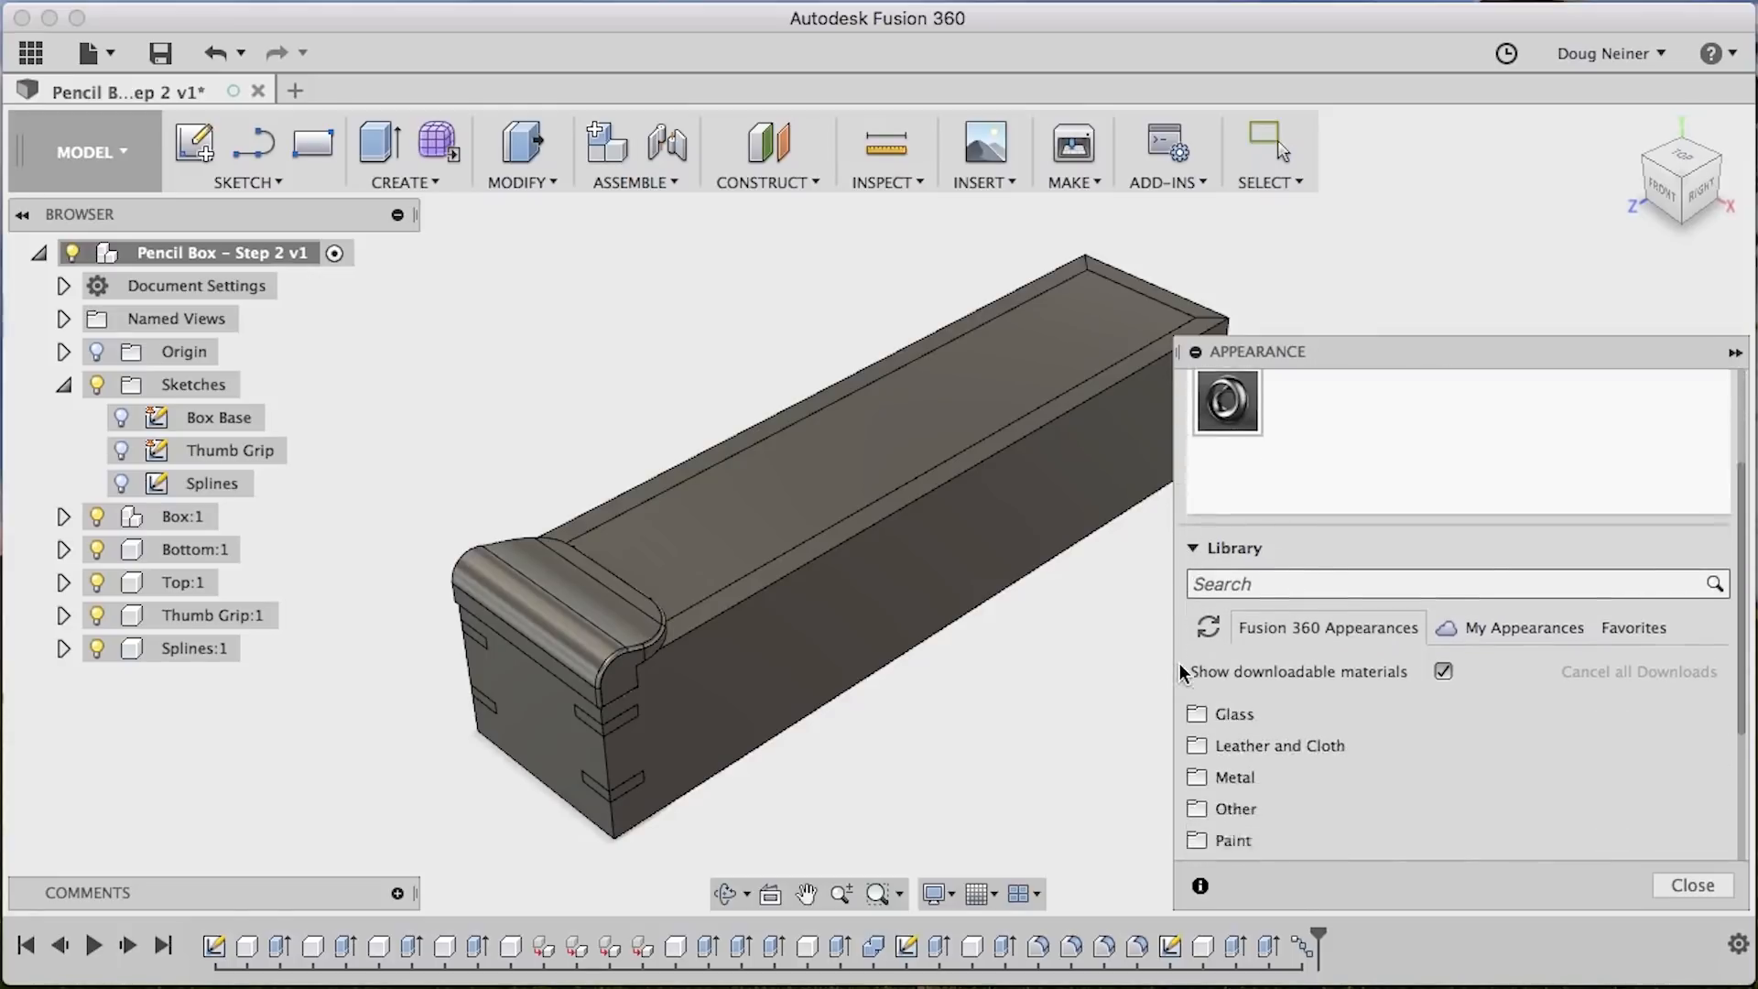
left_click(1234, 449)
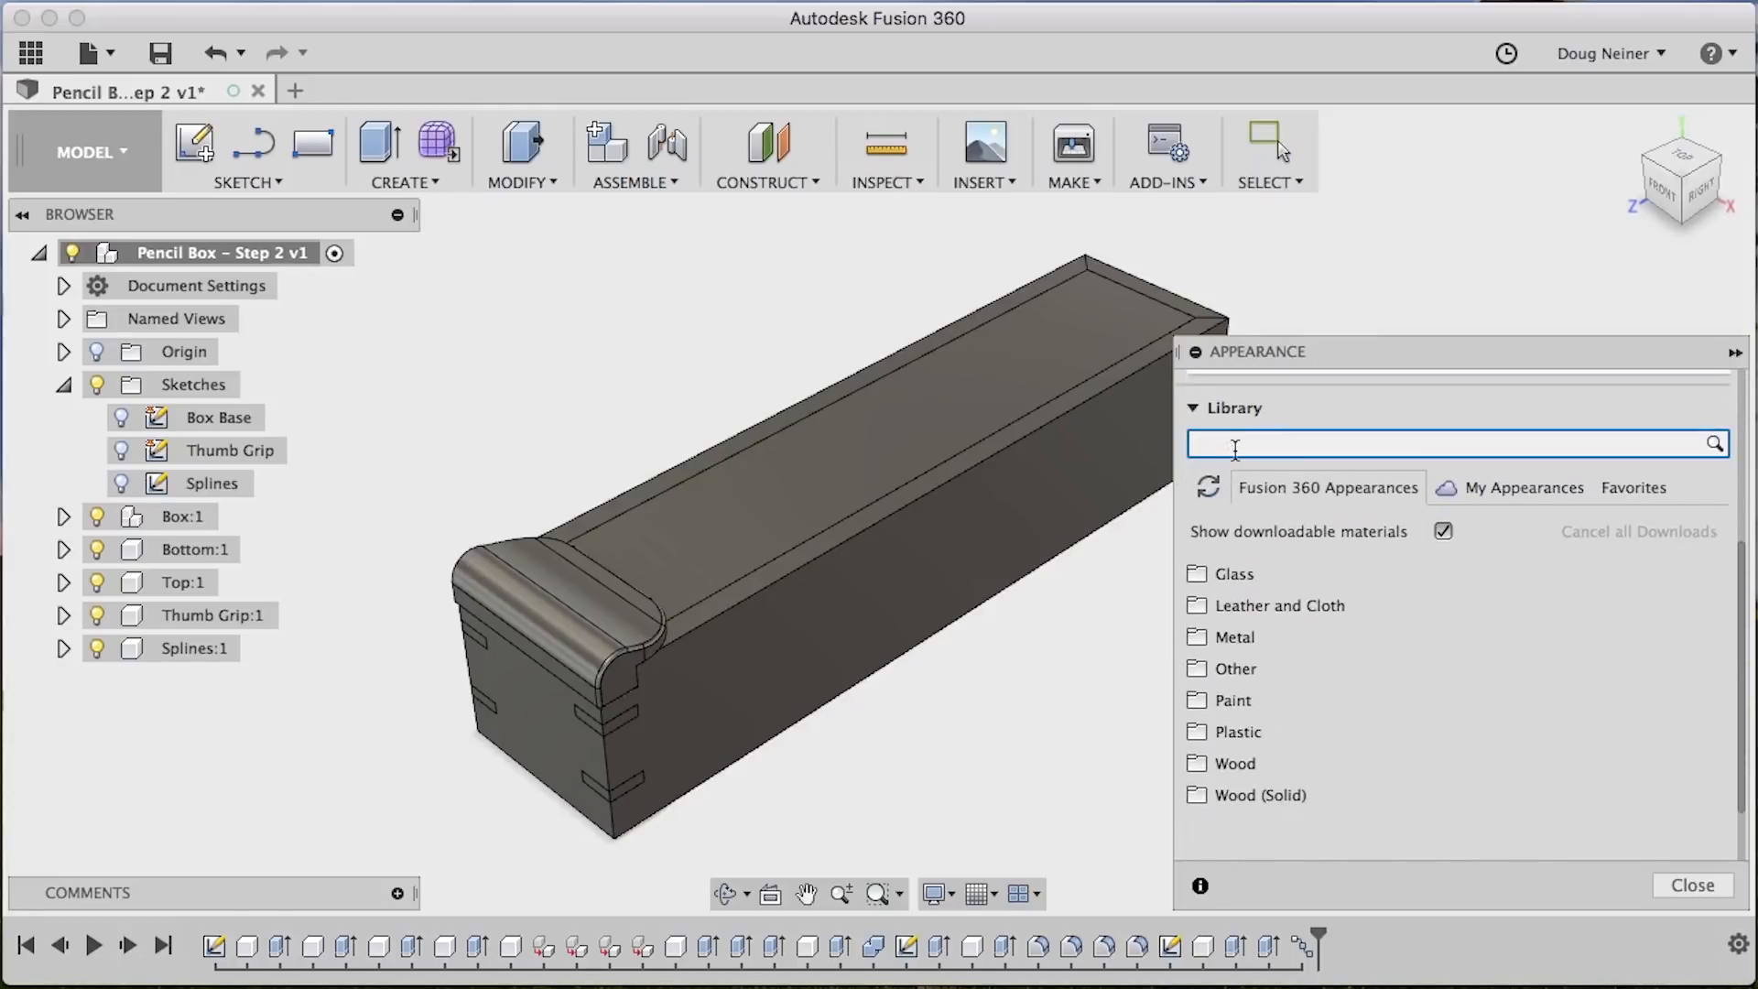
type("3d")
key("Return")
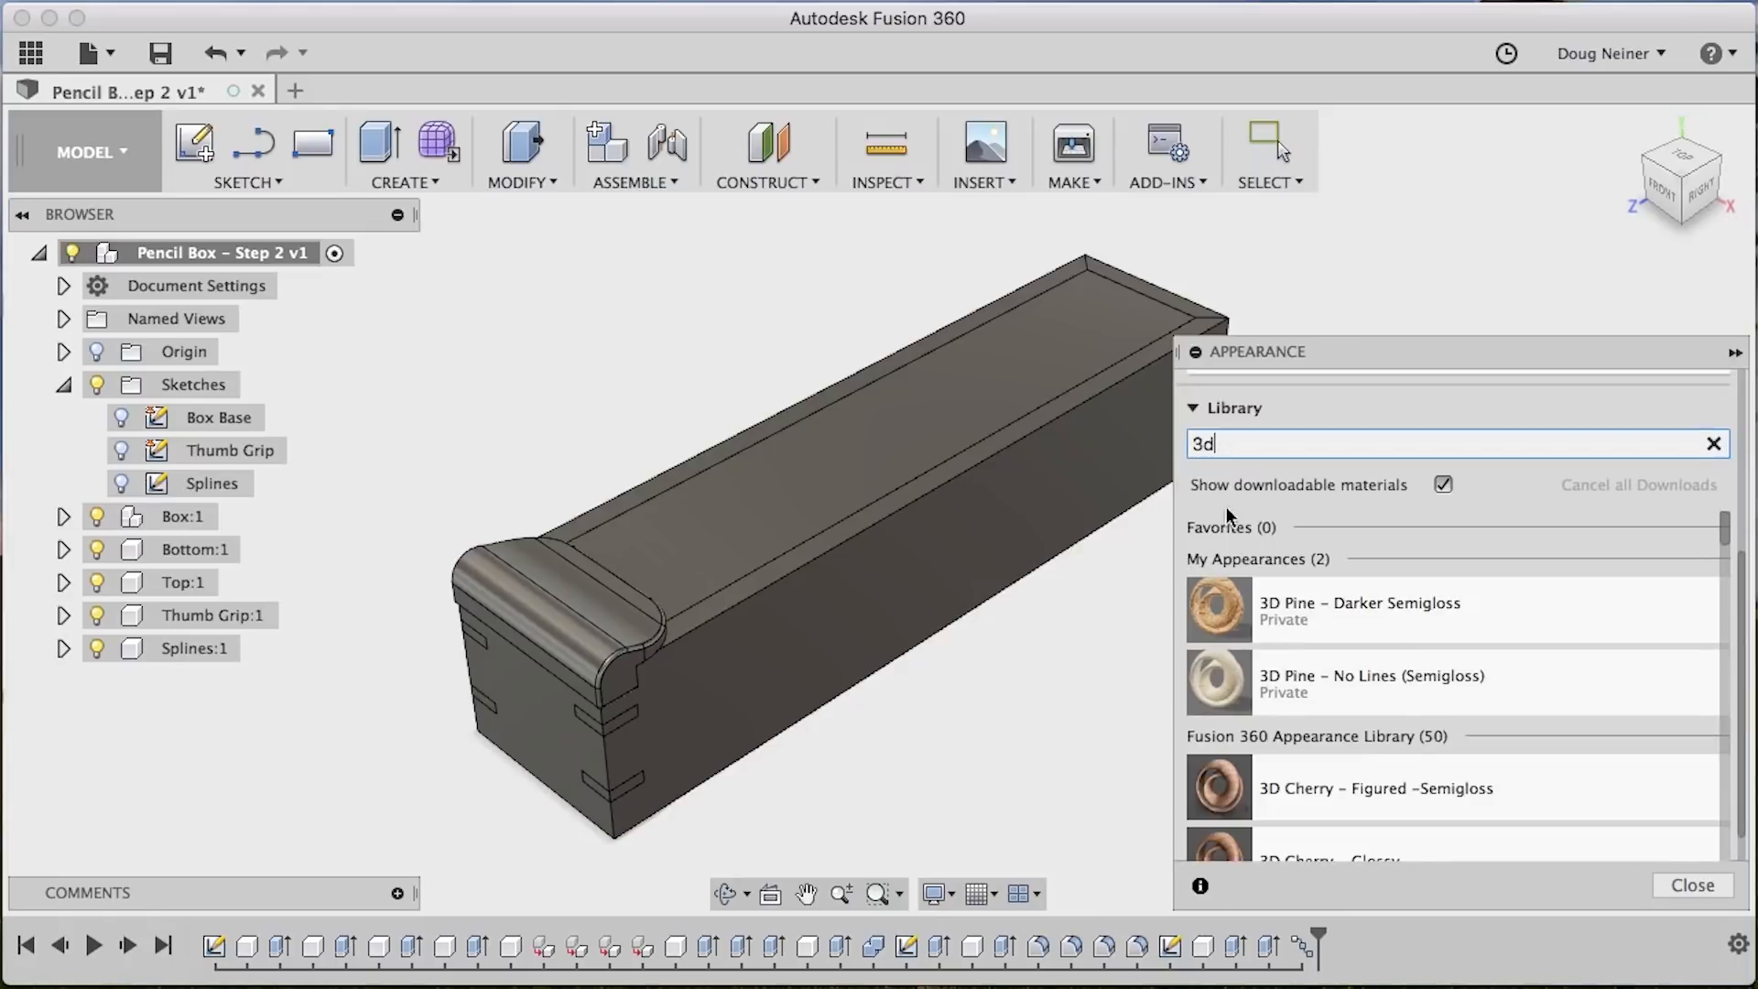
Look through the 3D wood appearances and apply 3D Cherry - Semigloss to the Thumb Grip component
scroll(1211, 688, "down", 10)
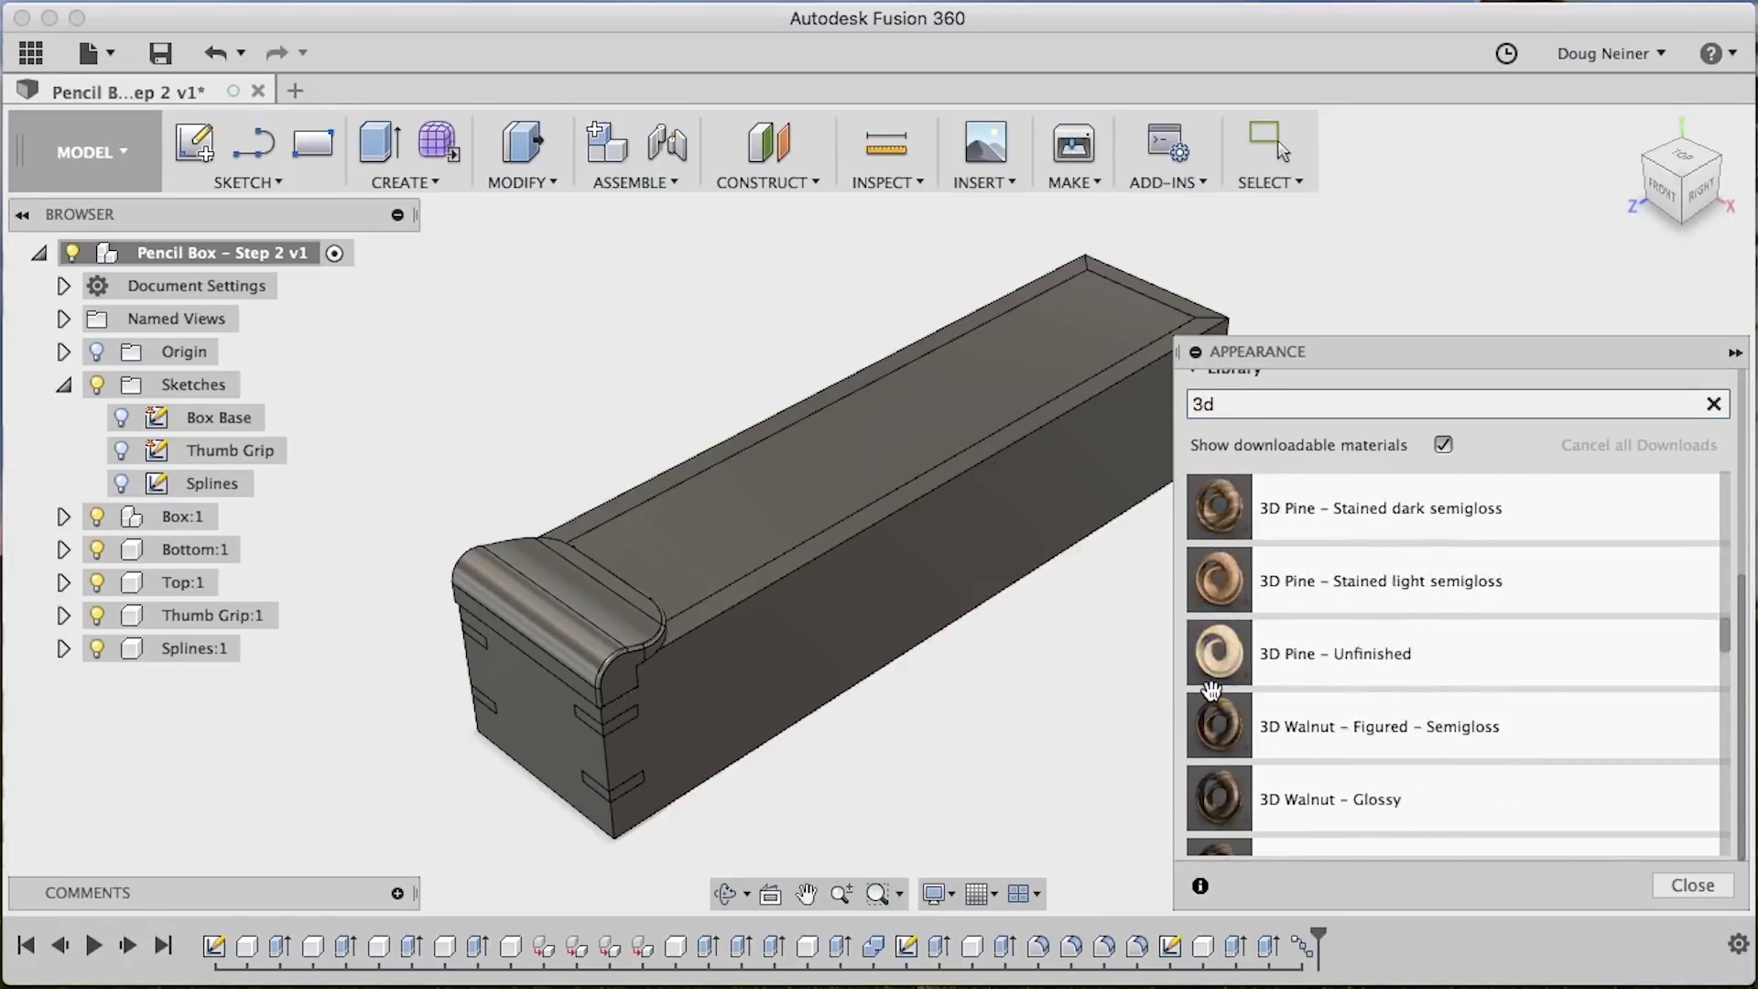
scroll(1212, 689, "down", 8)
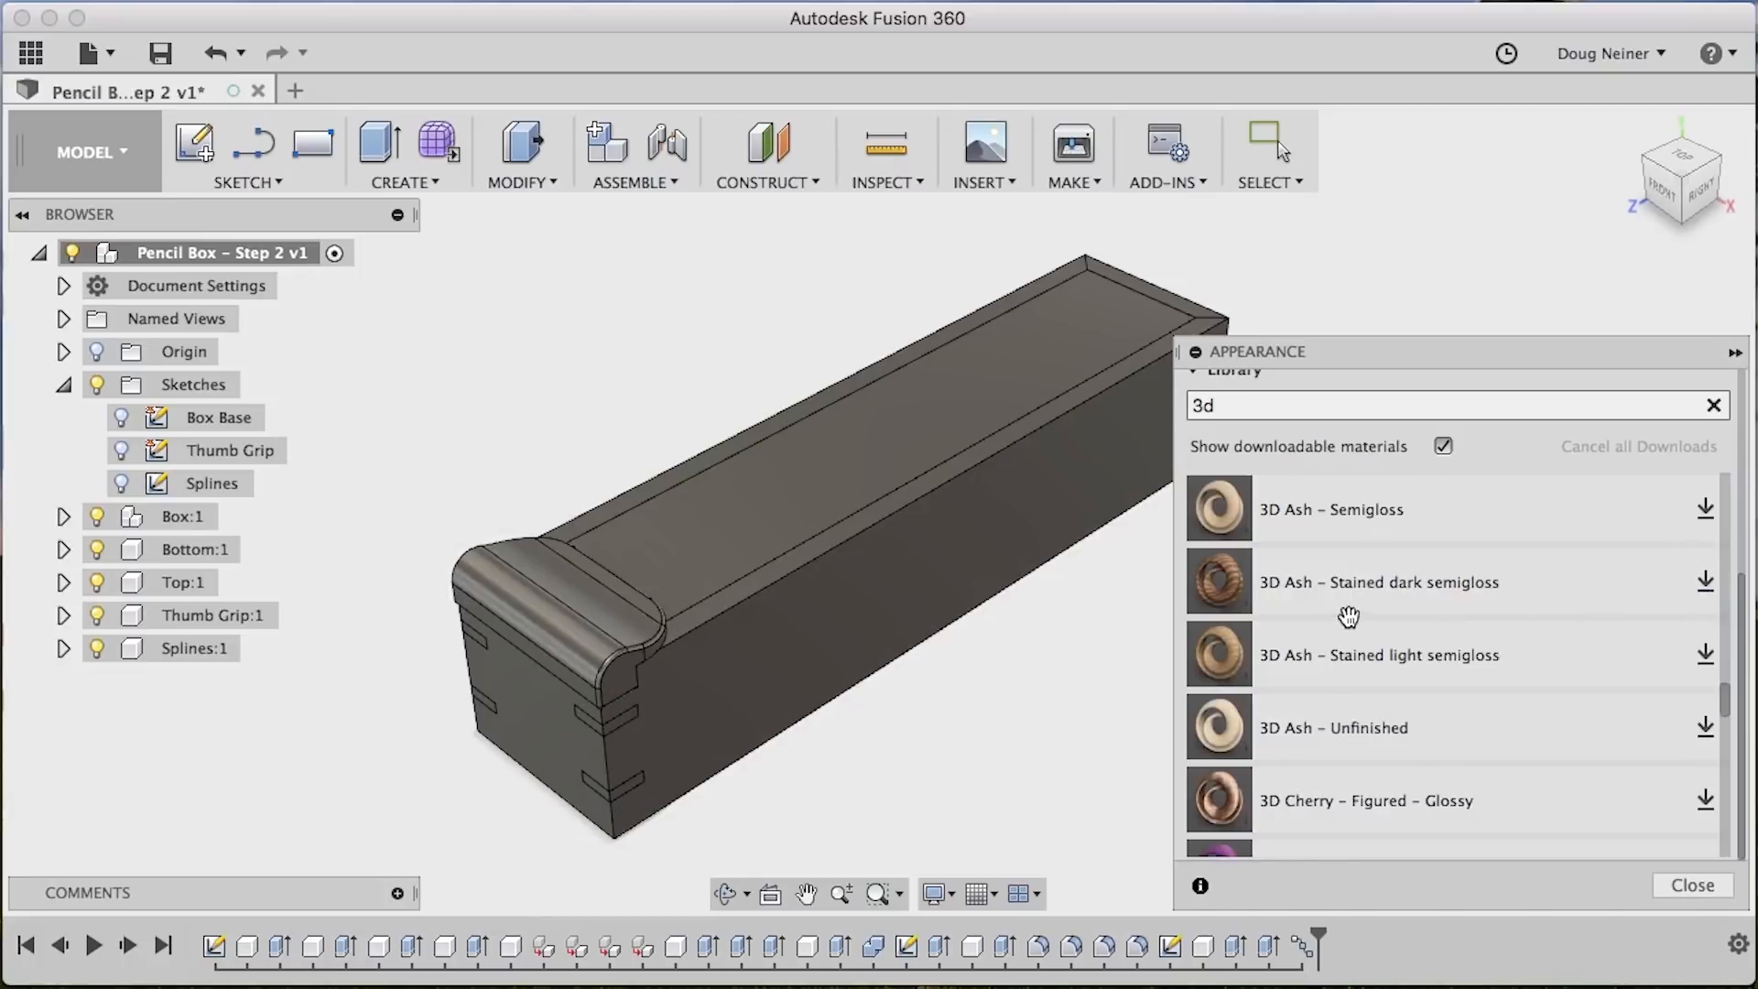
scroll(1349, 616, "up", 10)
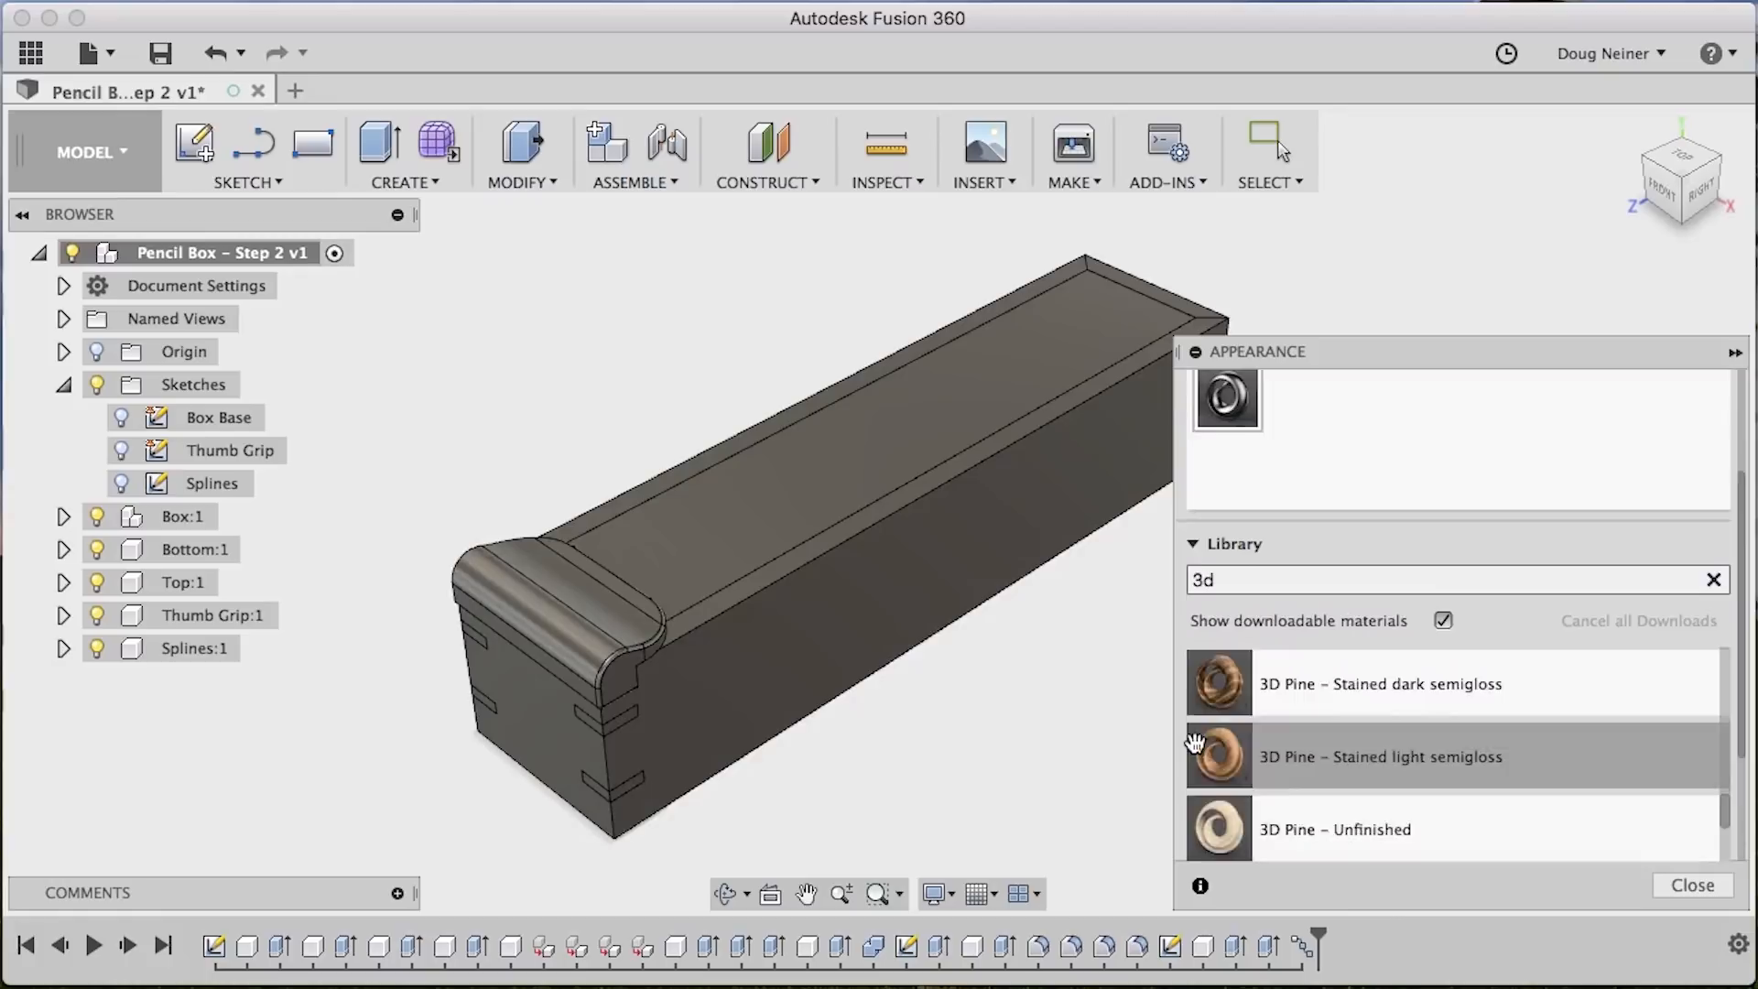
scroll(1185, 734, "up", 4)
scroll(1181, 731, "down", 3)
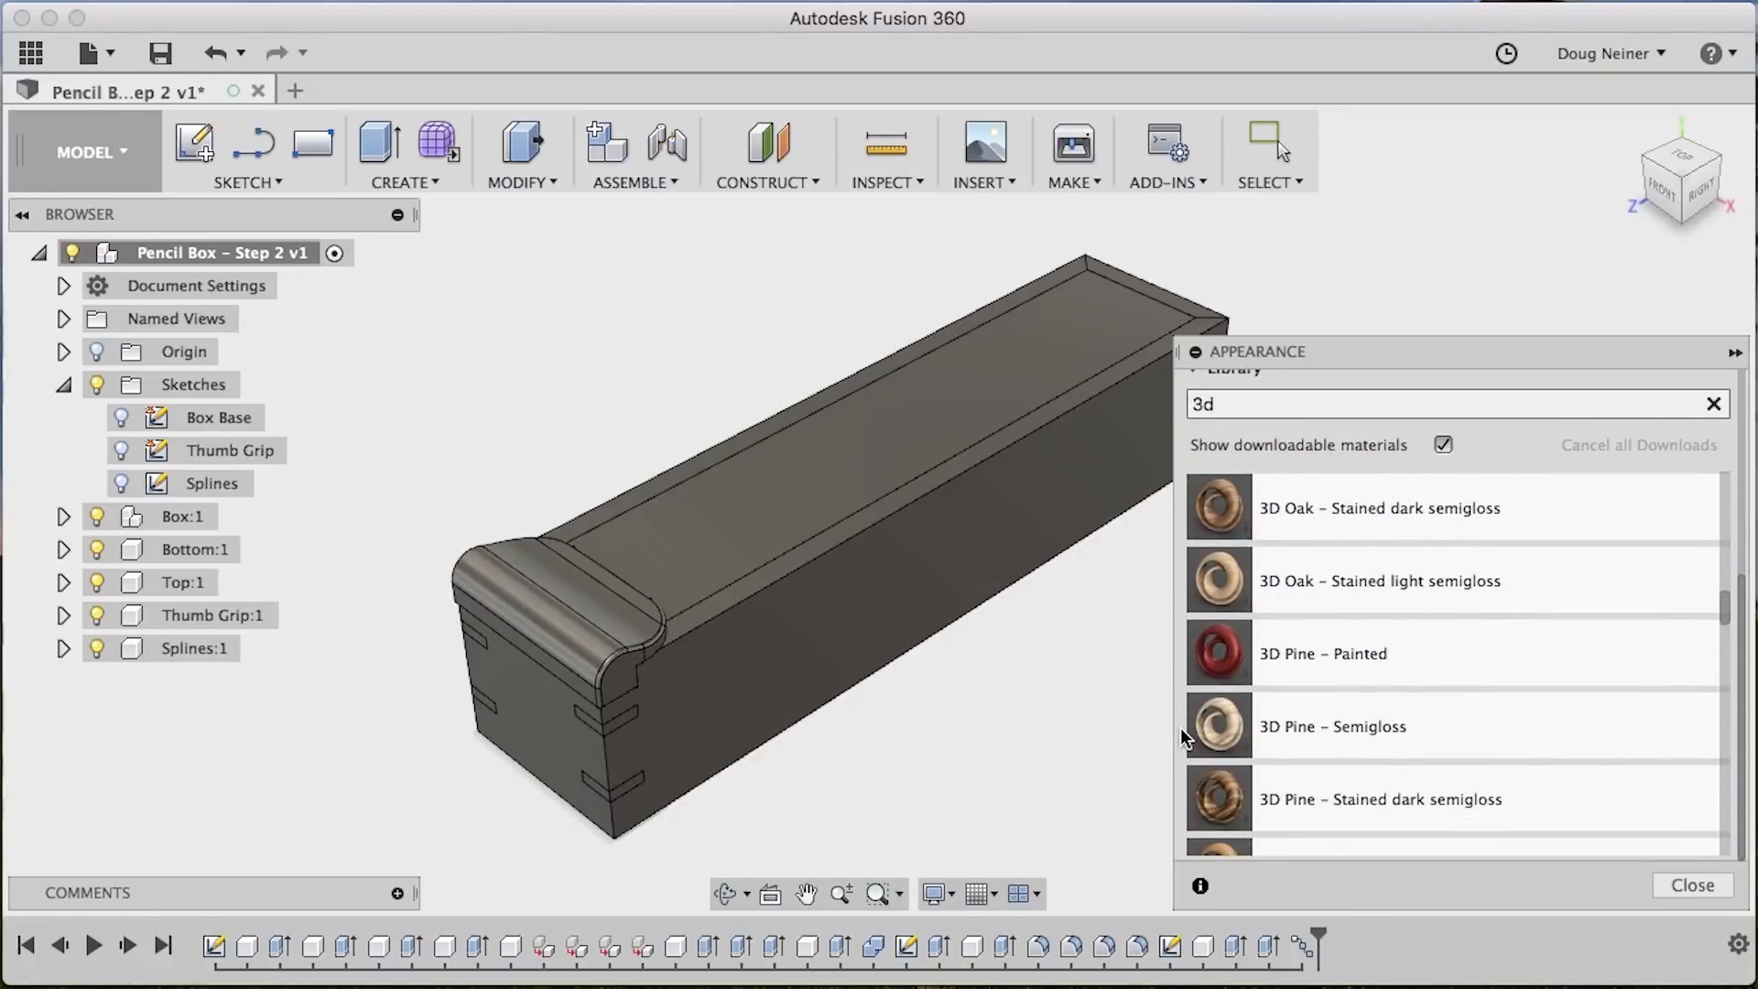
scroll(1310, 716, "up", 5)
scroll(1309, 716, "up", 5)
scroll(1299, 583, "down", 3)
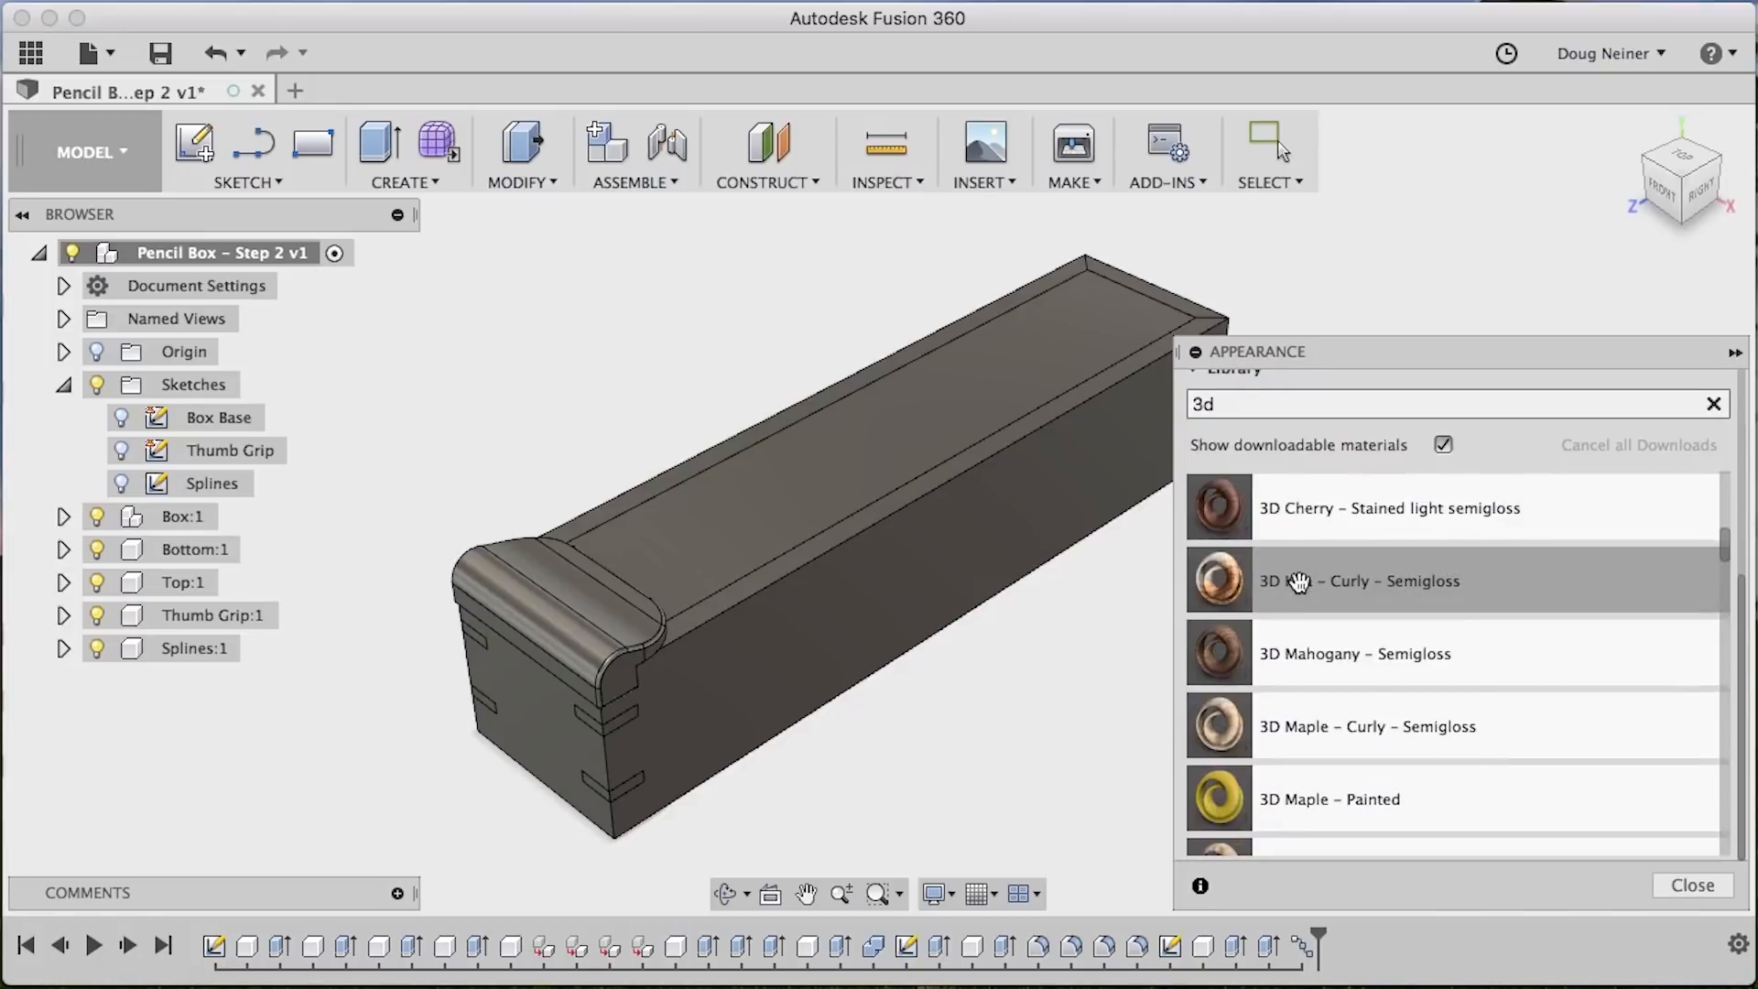
scroll(1298, 582, "up", 2)
left_click_drag(1303, 632, 196, 615)
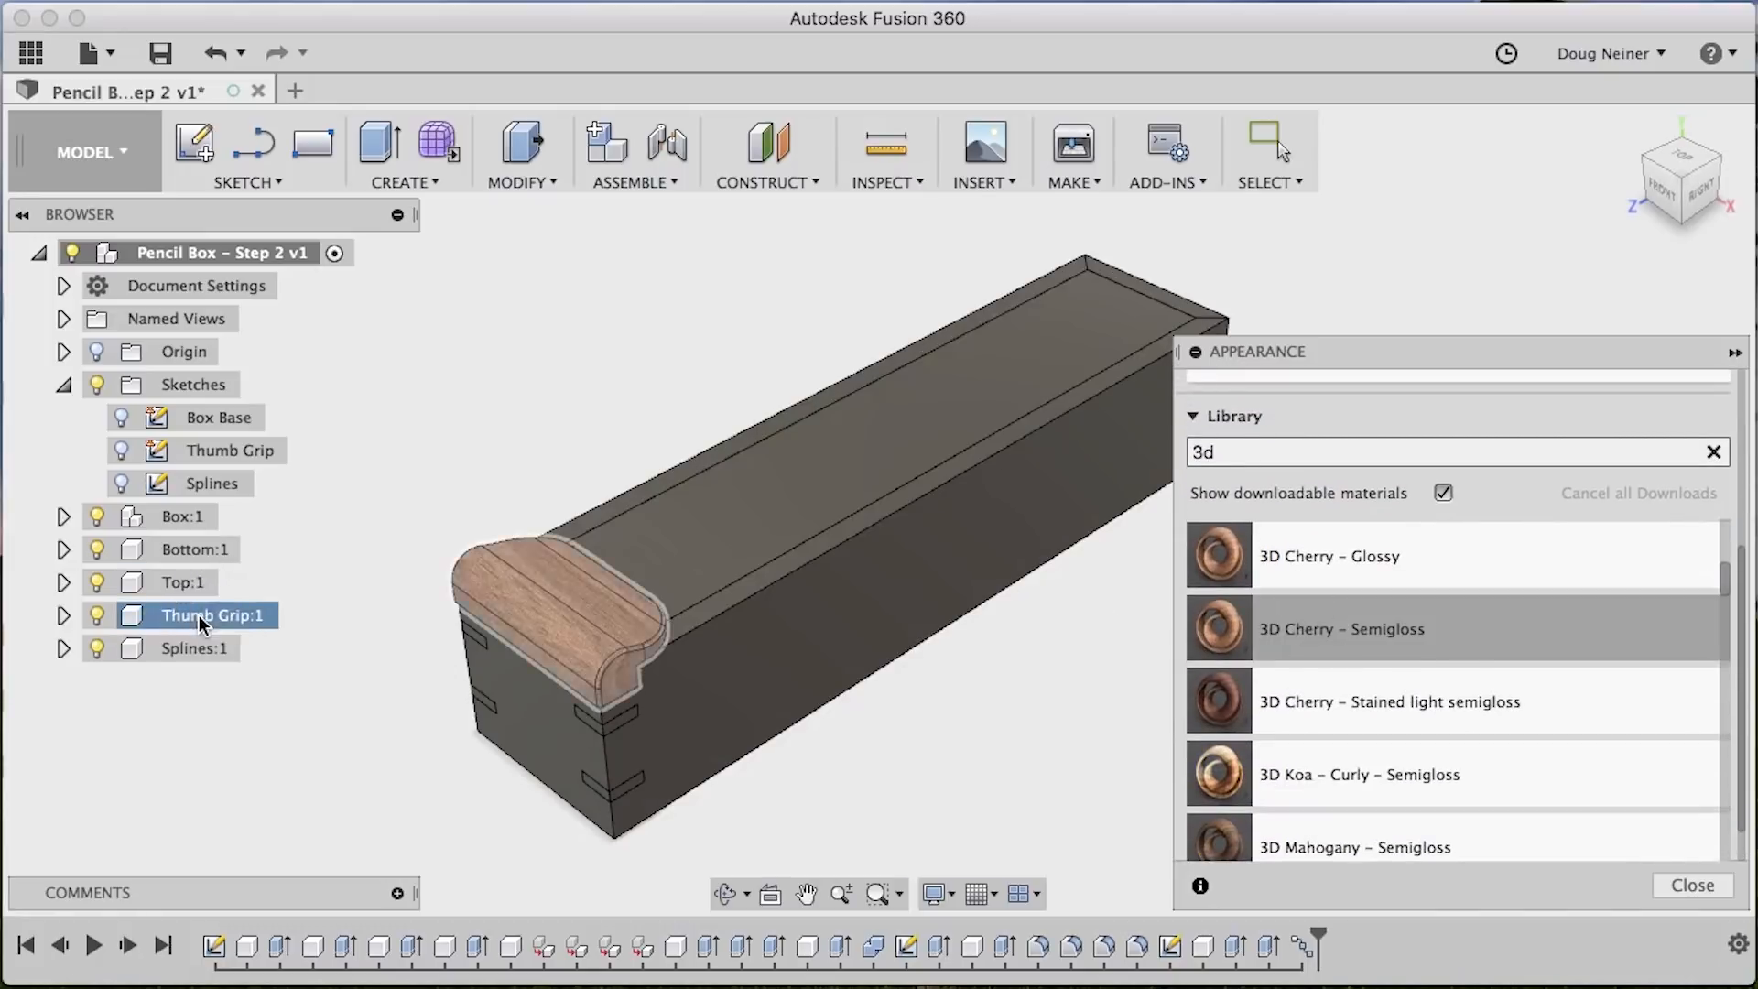
left_click(1296, 554)
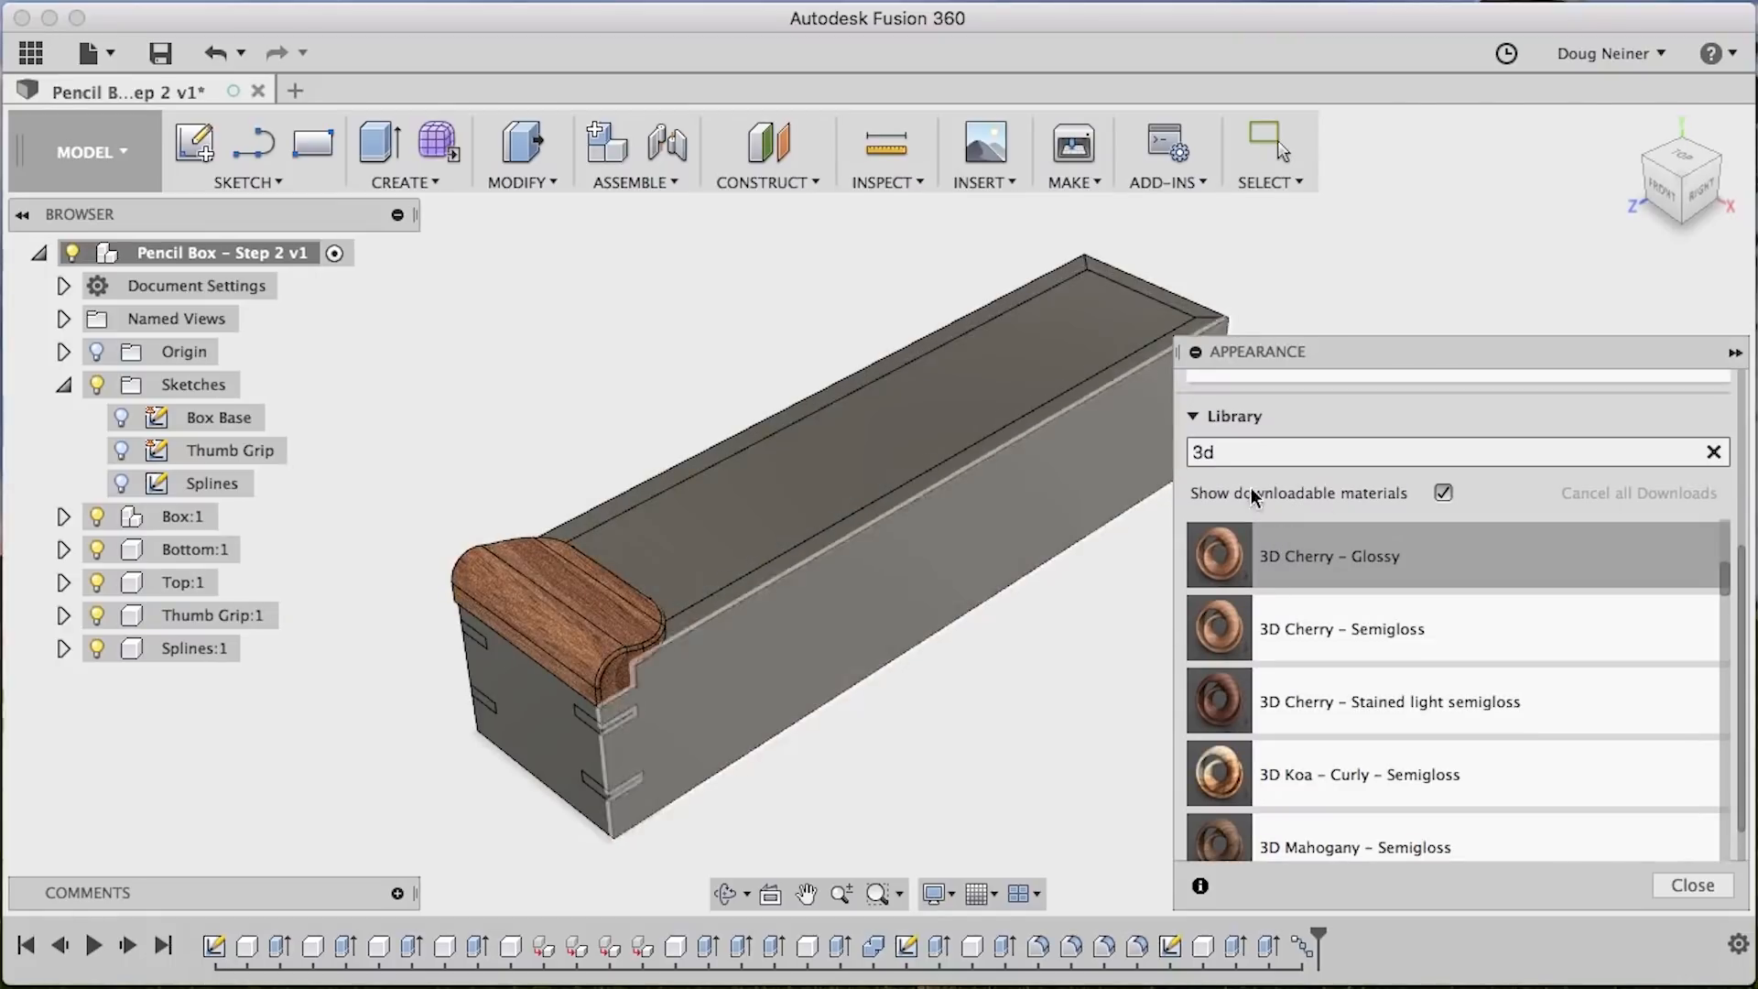
Search the library for maple and apply 3D Maple - Quilted - Semigloss to the lid, the Splines component and the Bottom component
double_click(1290, 452)
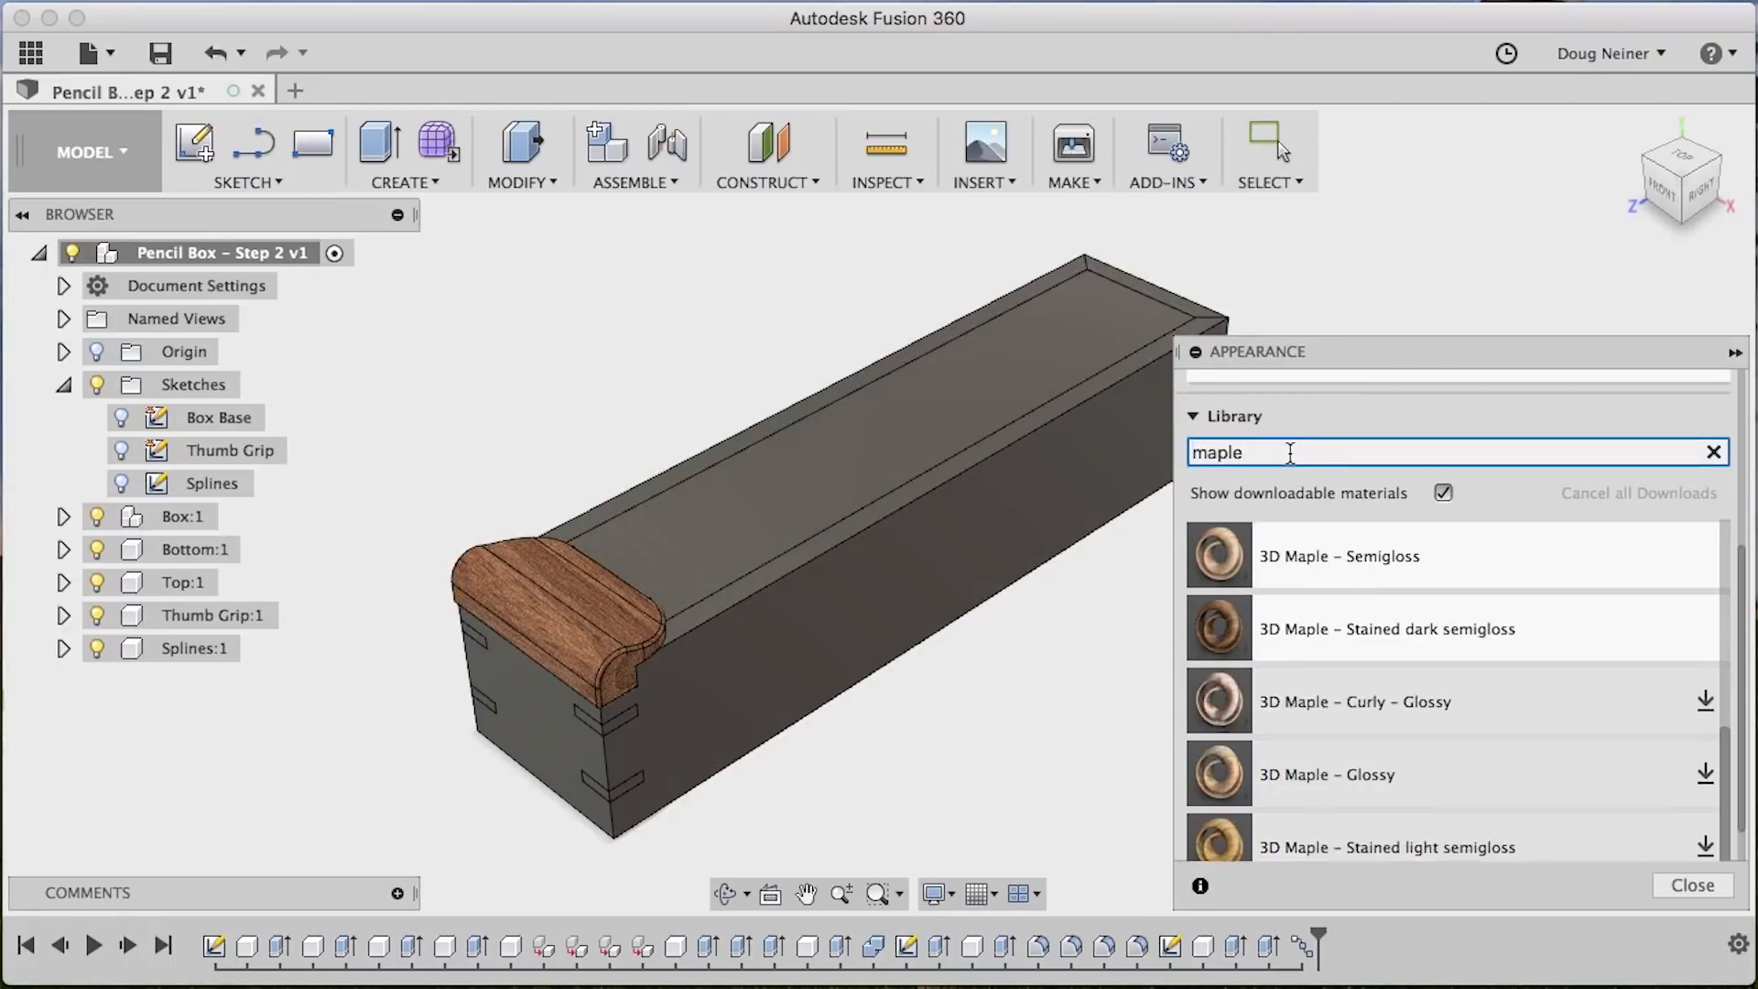
scroll(1291, 657, "down", 2)
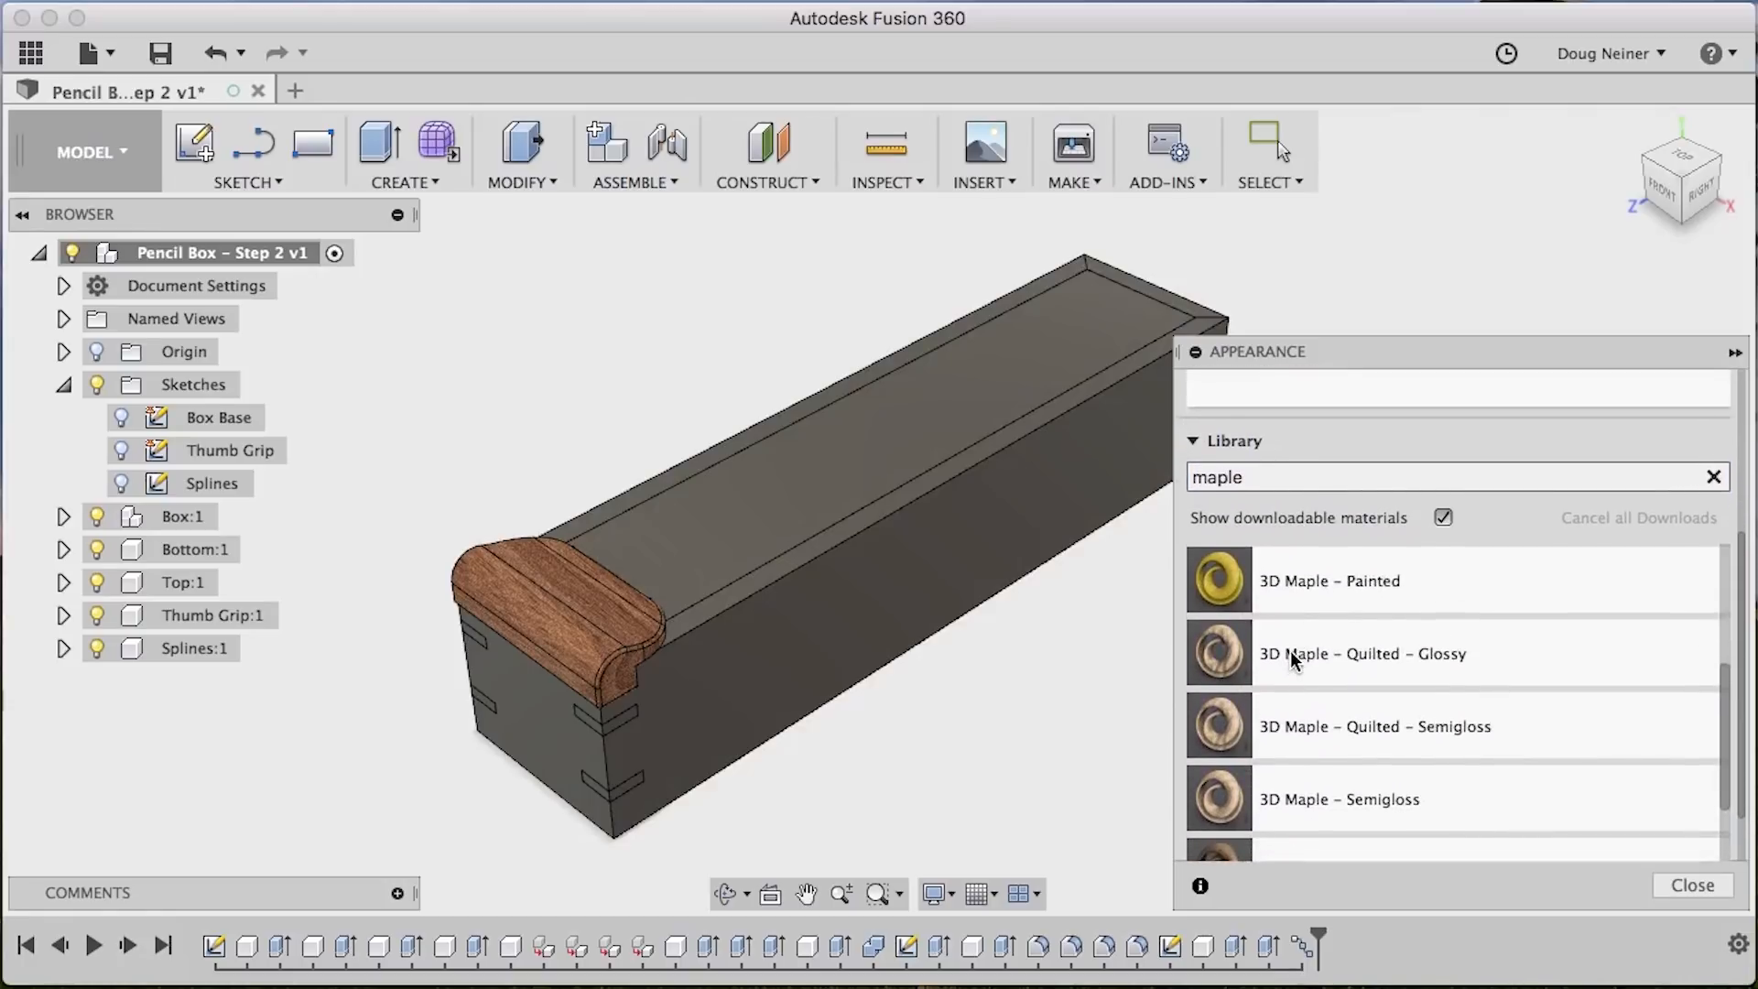
left_click_drag(1359, 730, 815, 491)
left_click_drag(1342, 726, 196, 648)
left_click_drag(1295, 727, 195, 560)
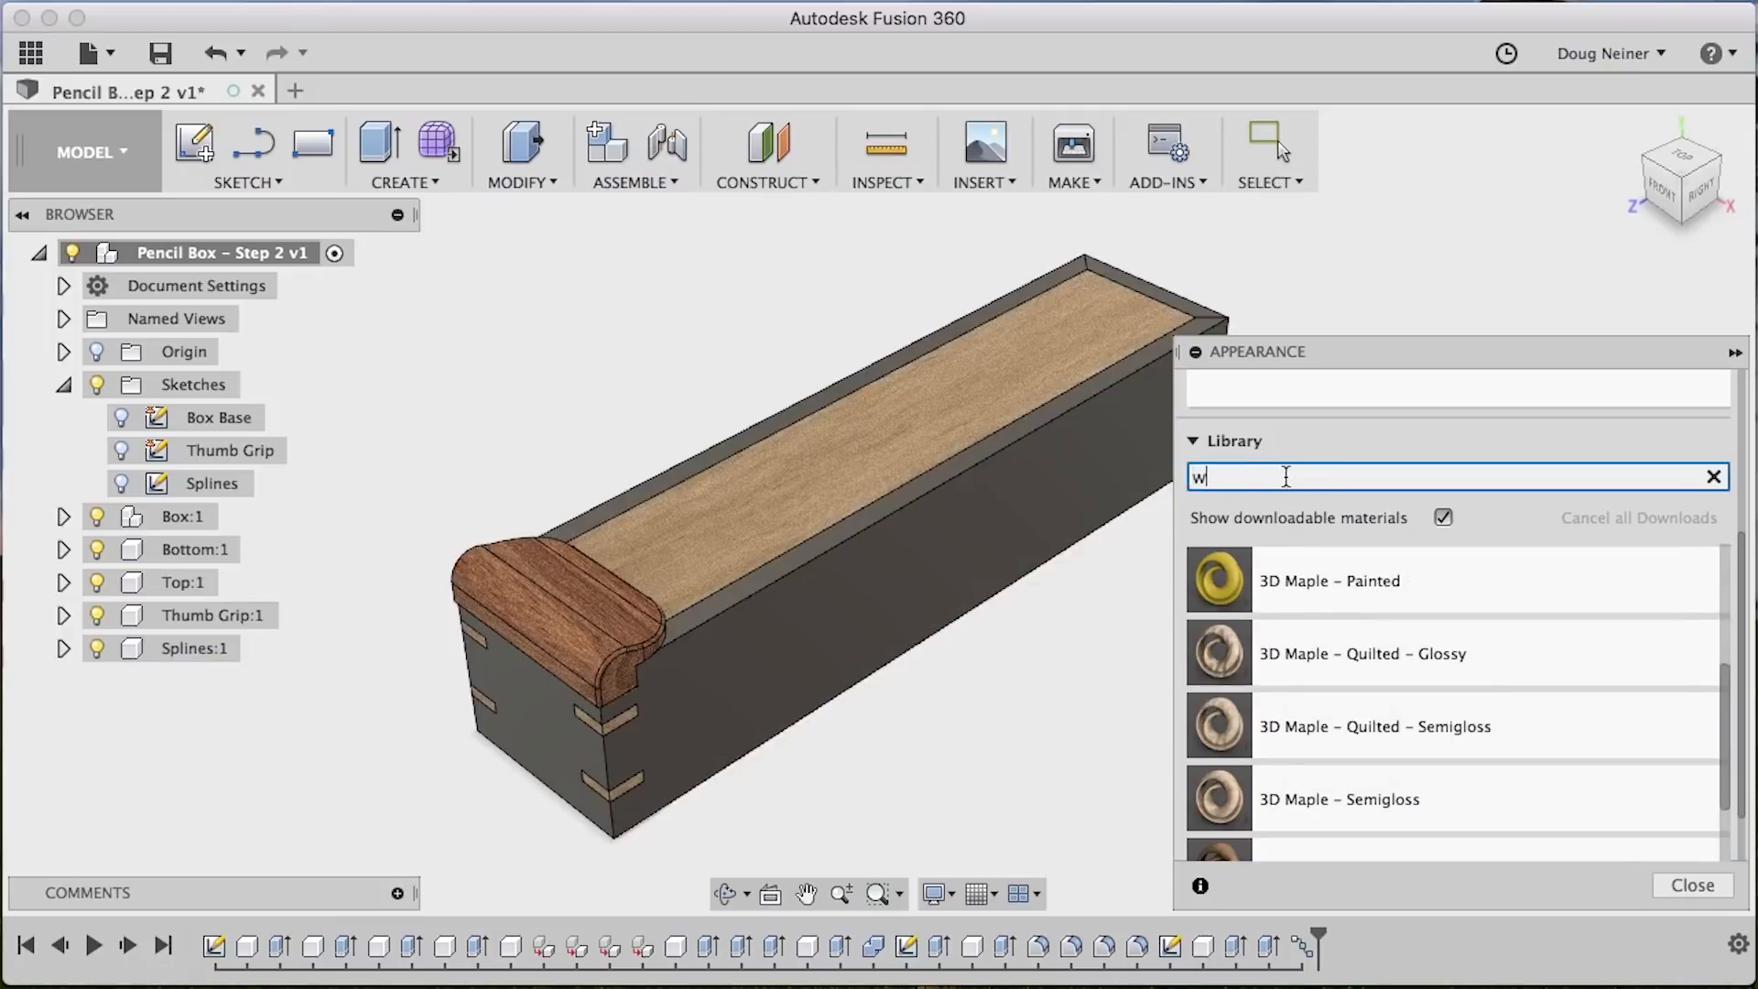
Search the library for wal and apply 3D Walnut - Semigloss to the Box component
left_click_drag(1322, 644, 169, 516)
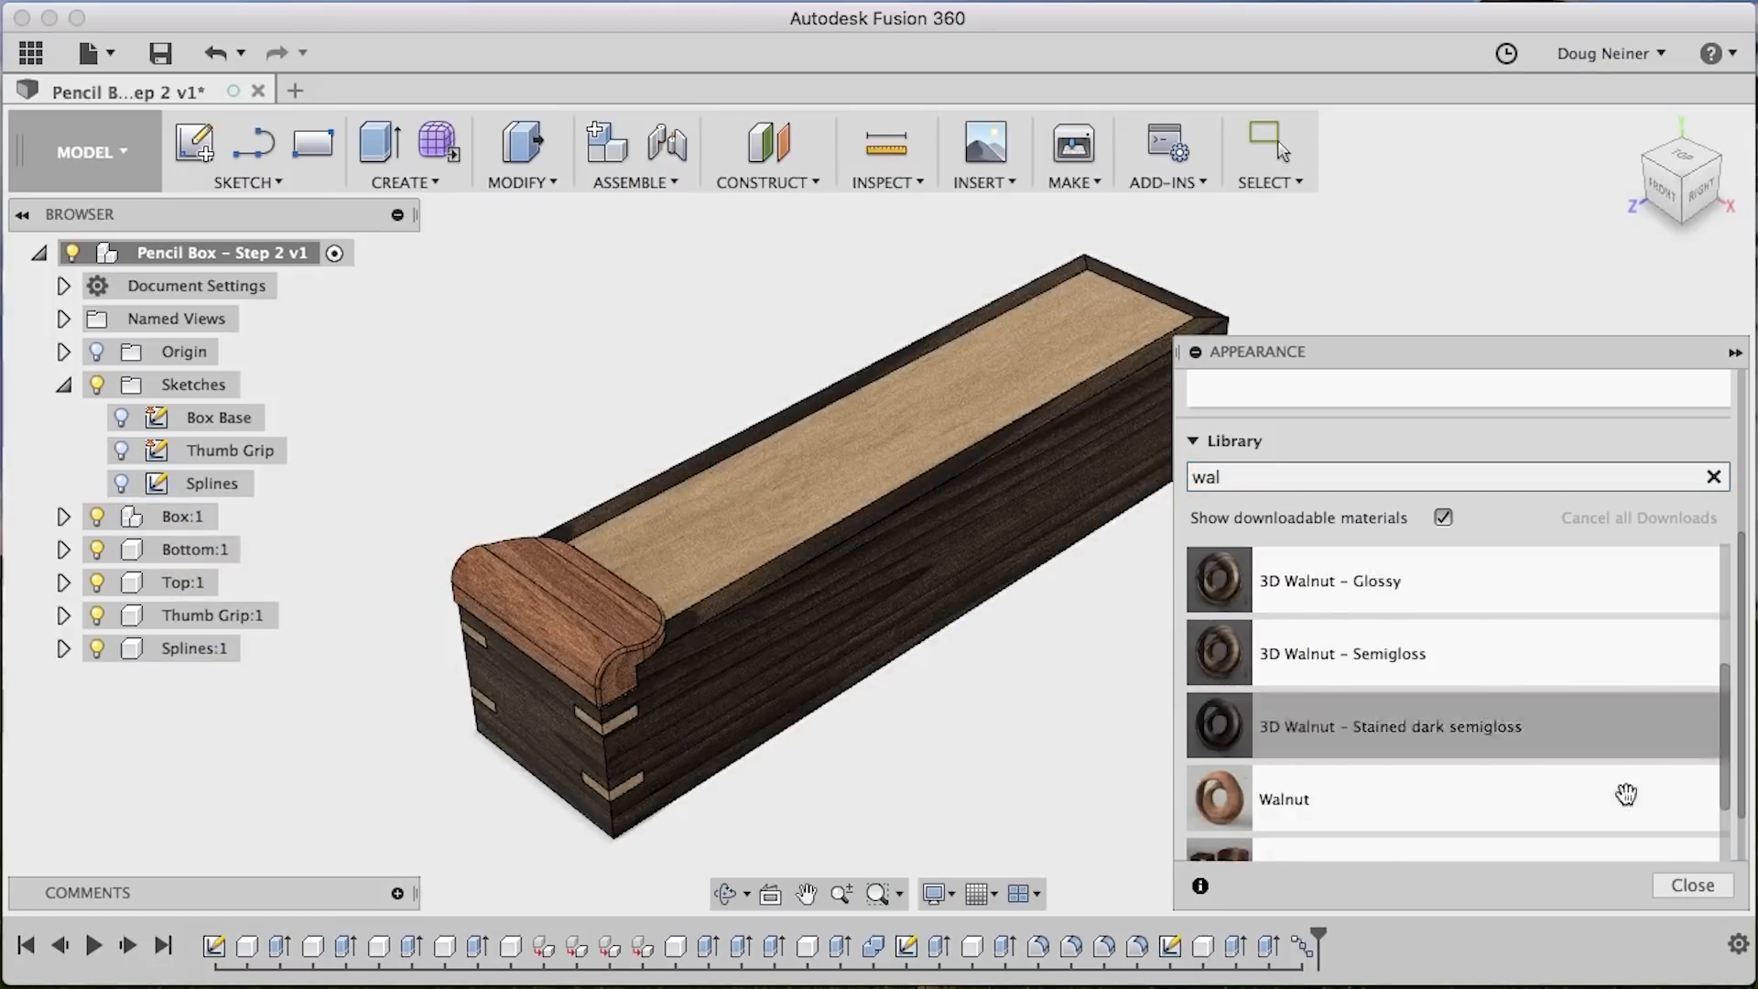
Create a rigid group of the Box, Bottom and Splines components including child components, and test-move the group before undoing the move
left_click(1672, 884)
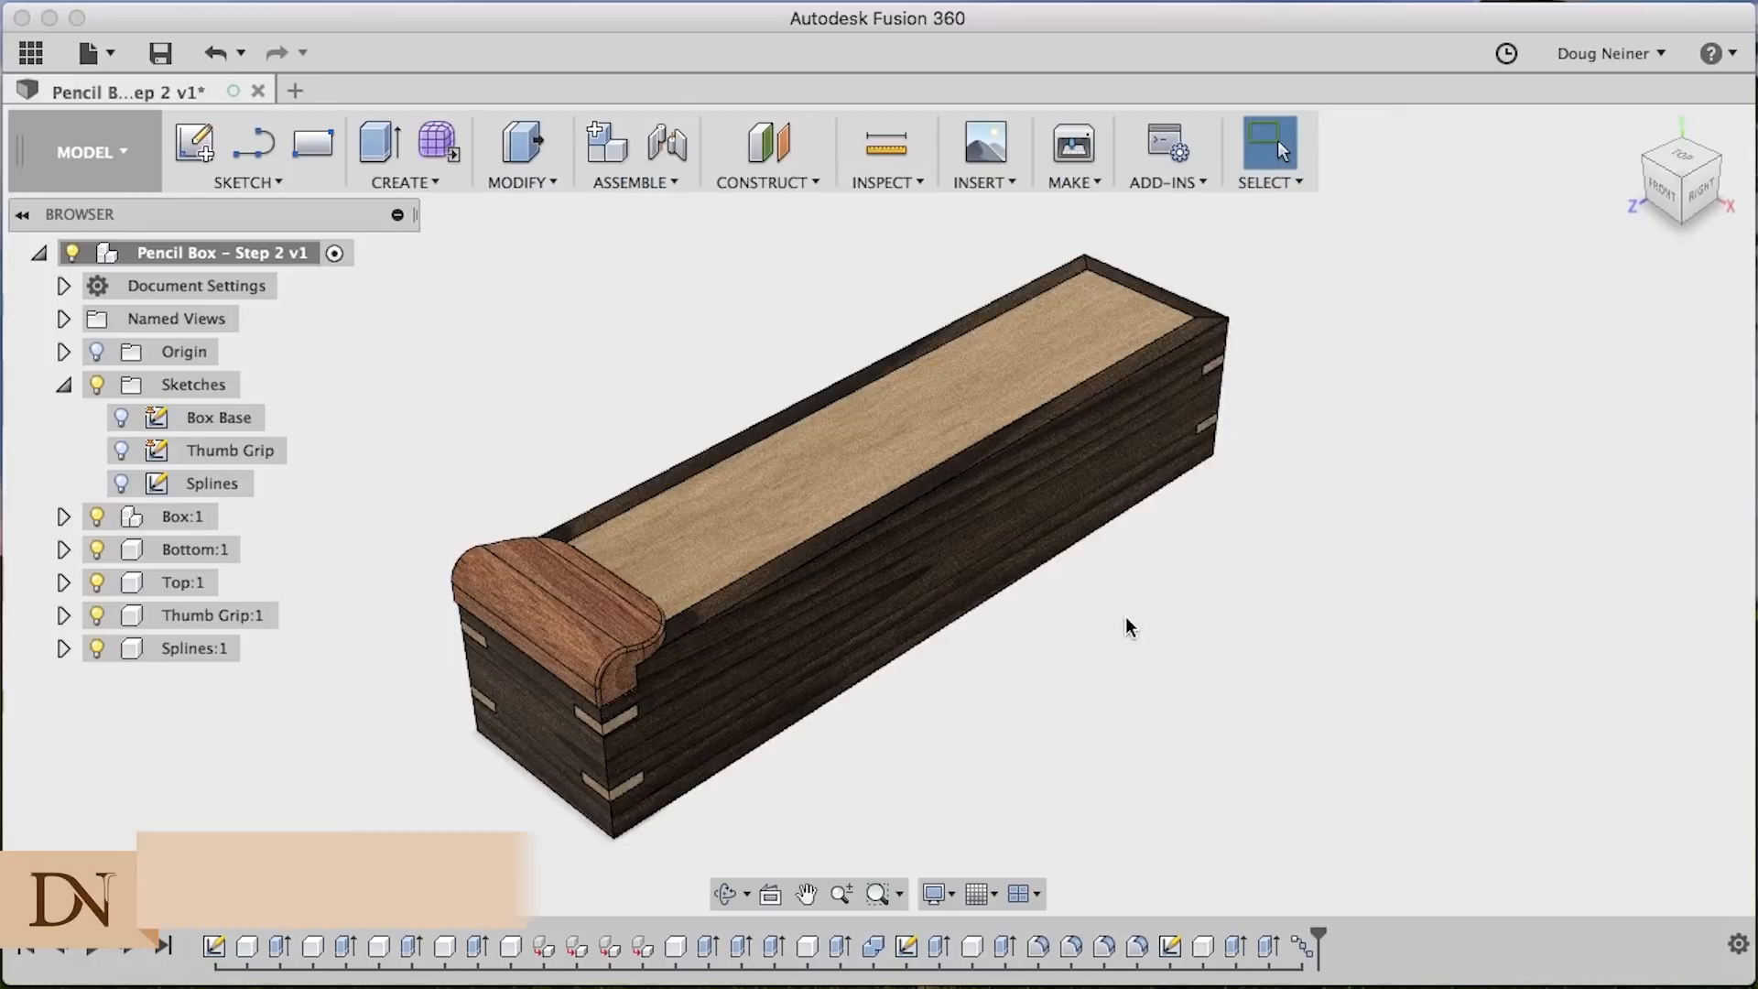
left_click(607, 182)
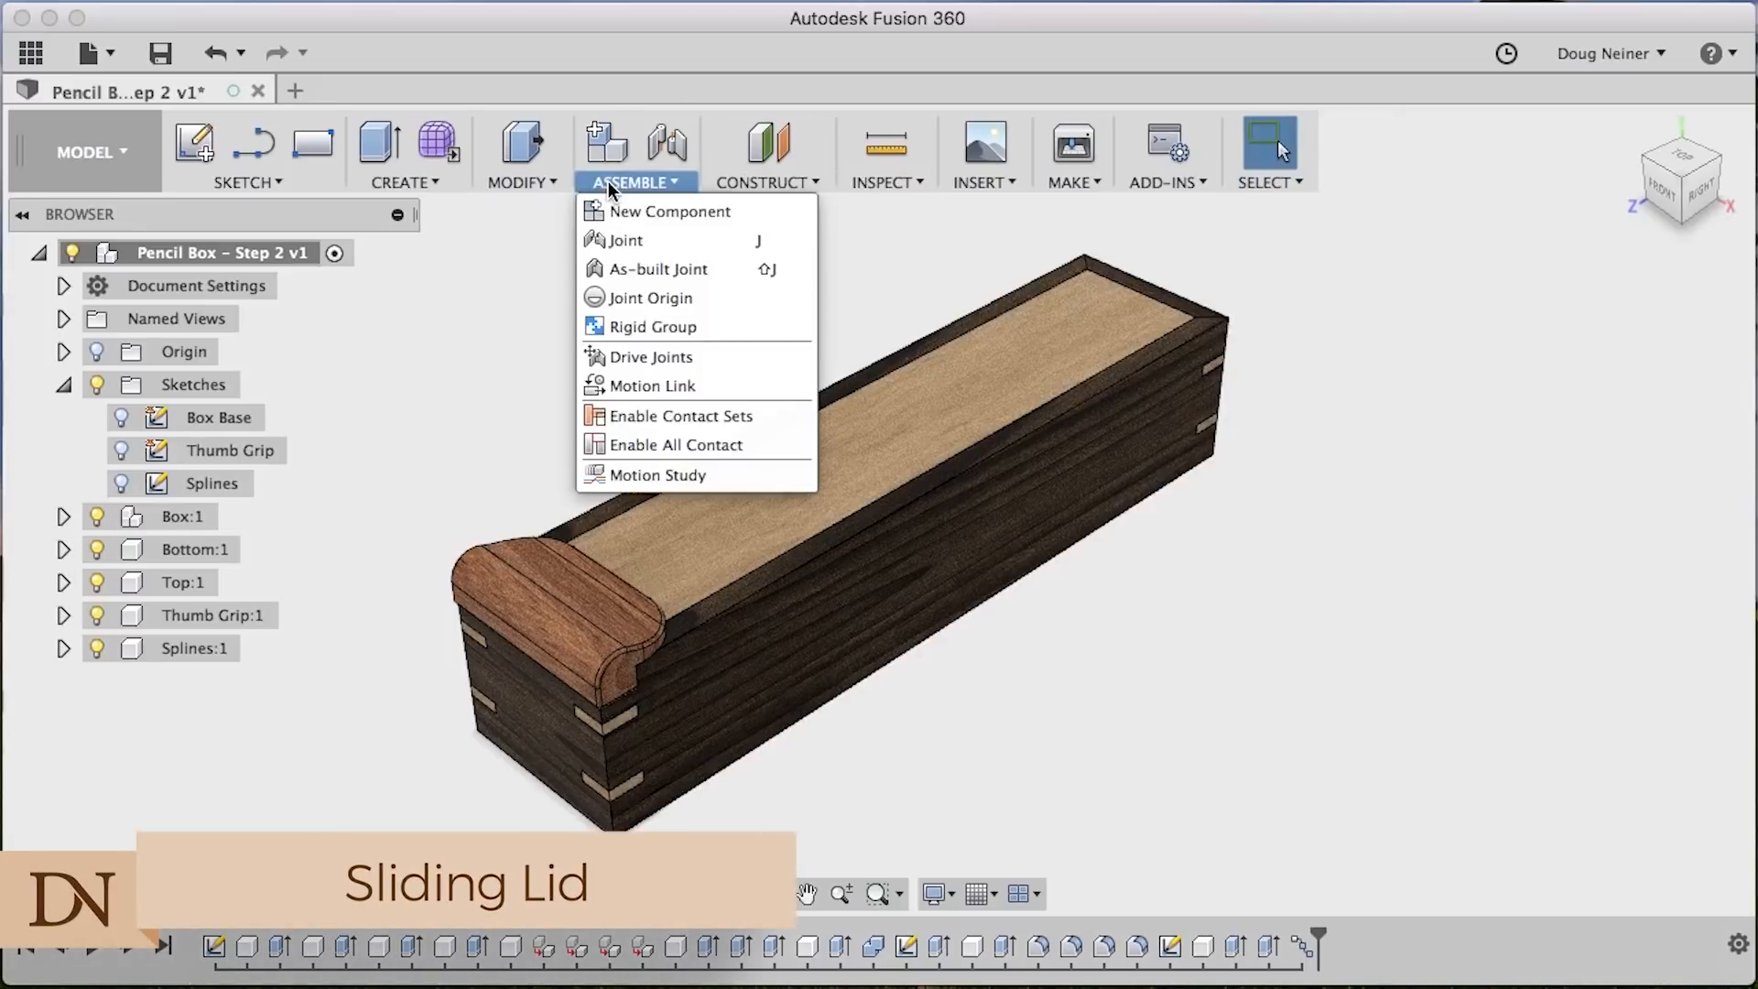
left_click(628, 324)
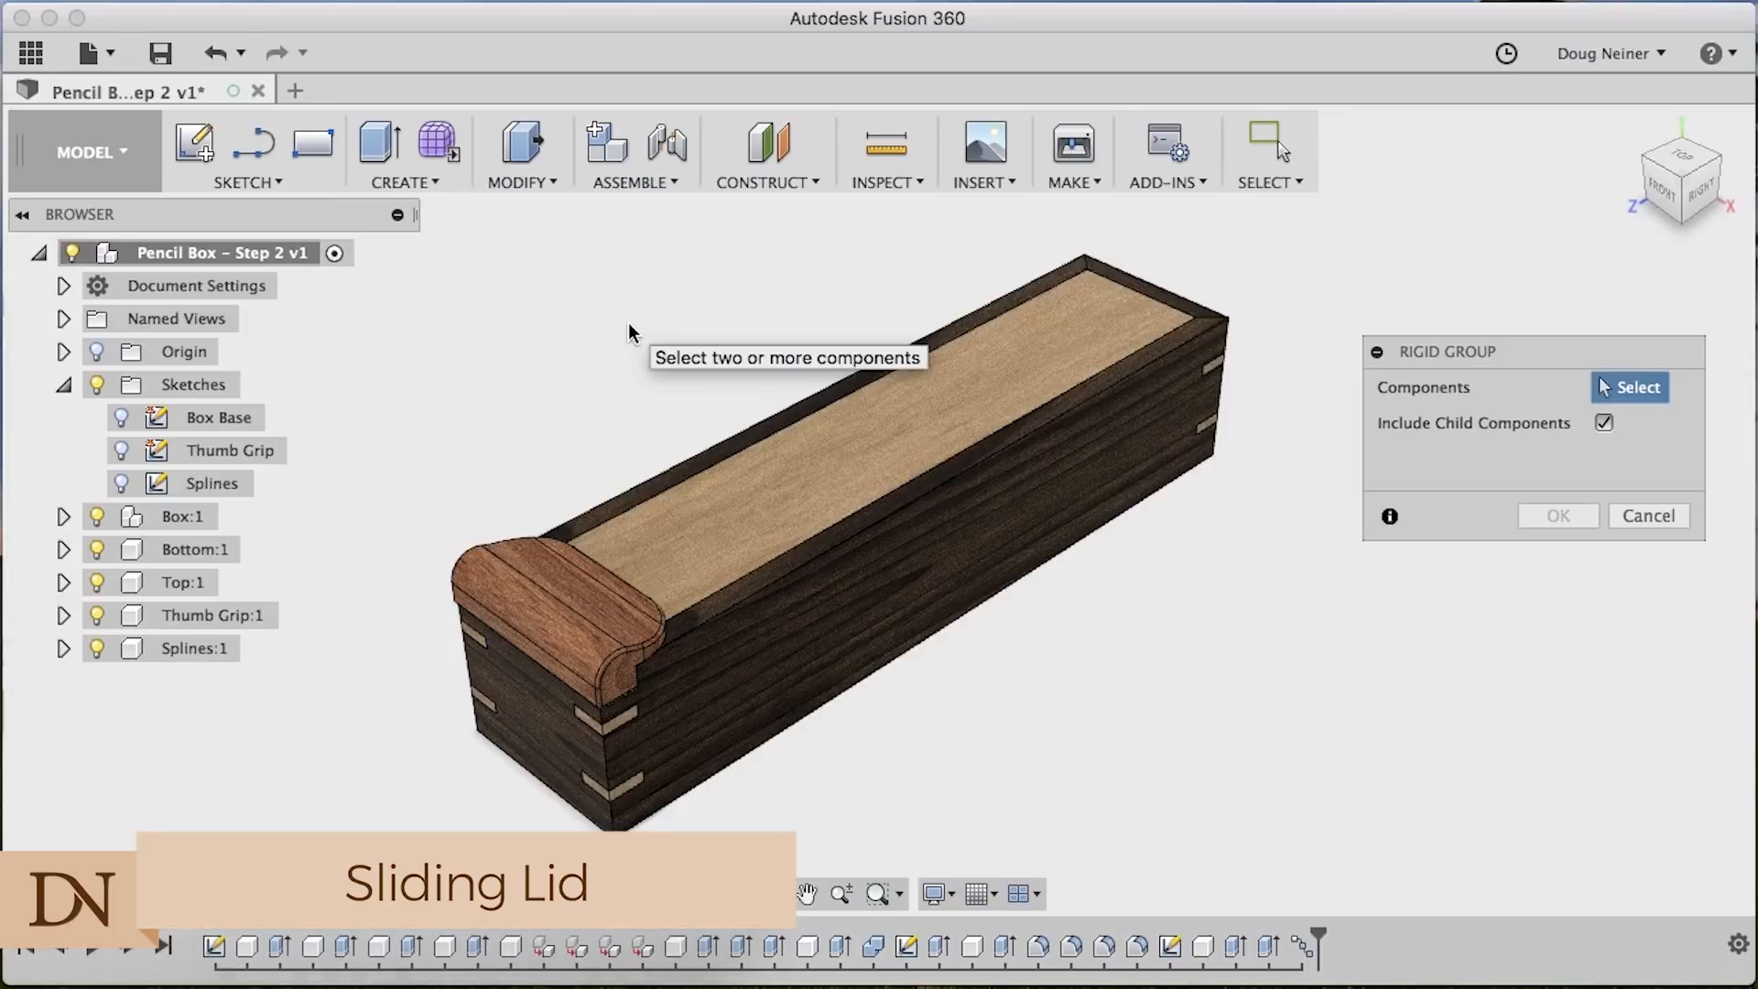
left_click(179, 518)
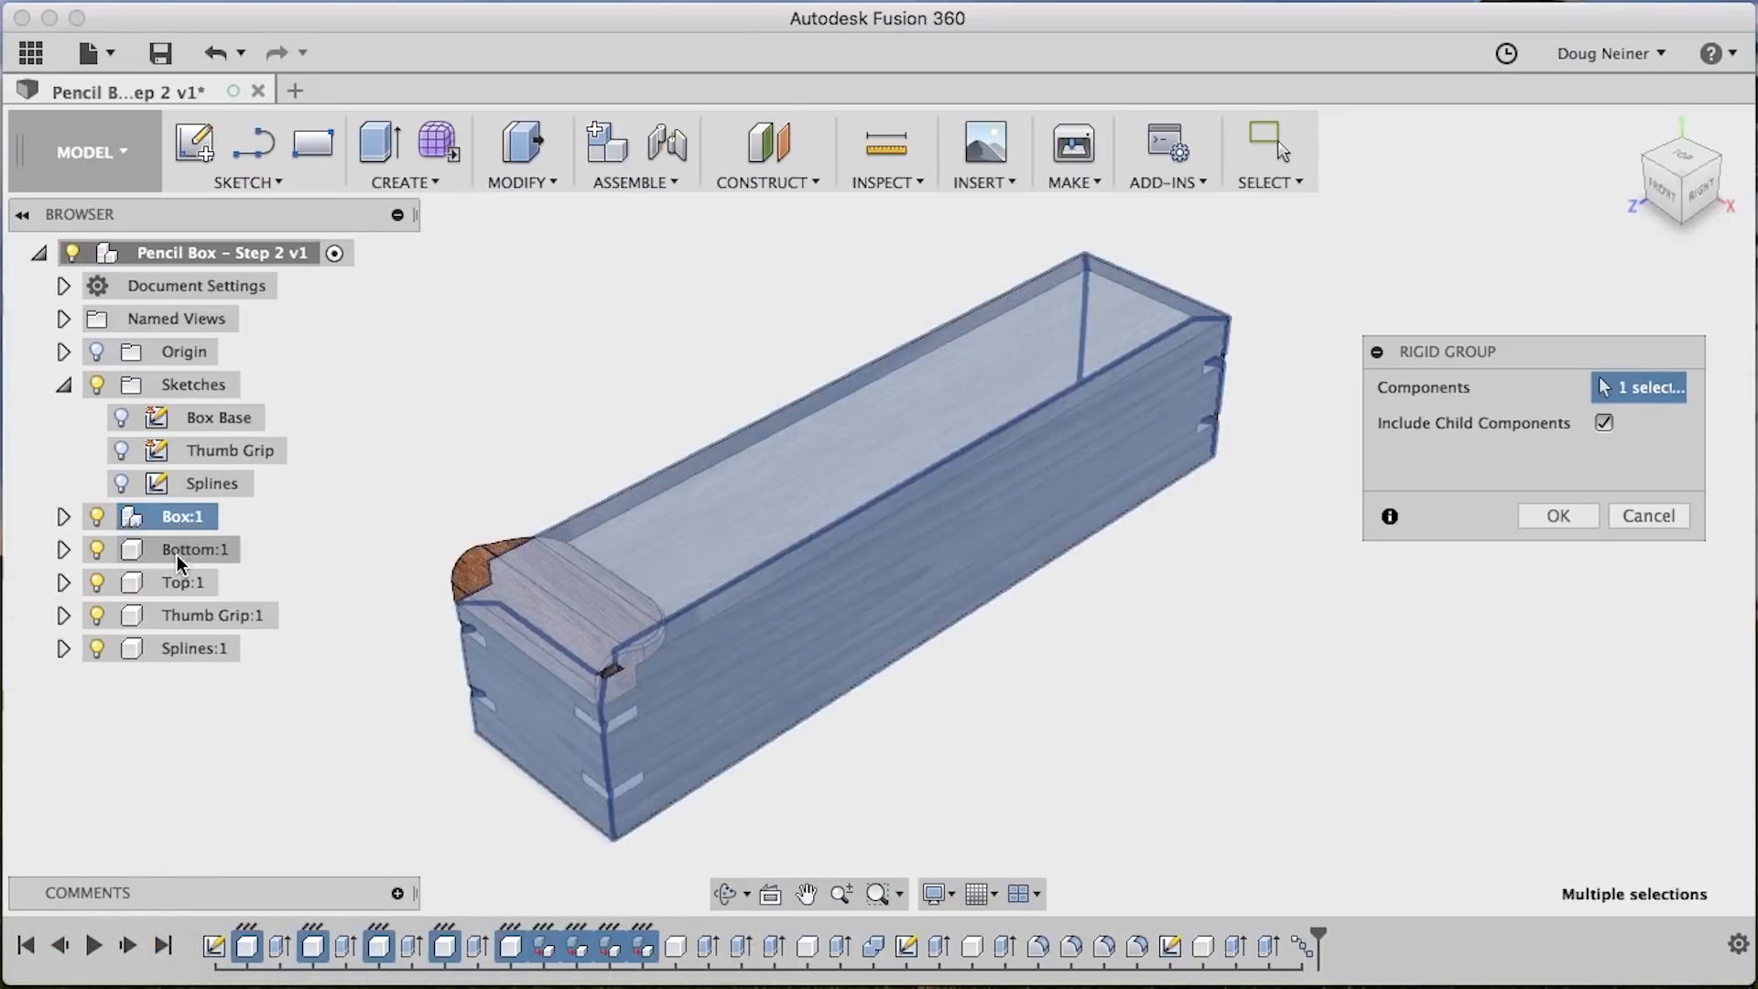
left_click(177, 552)
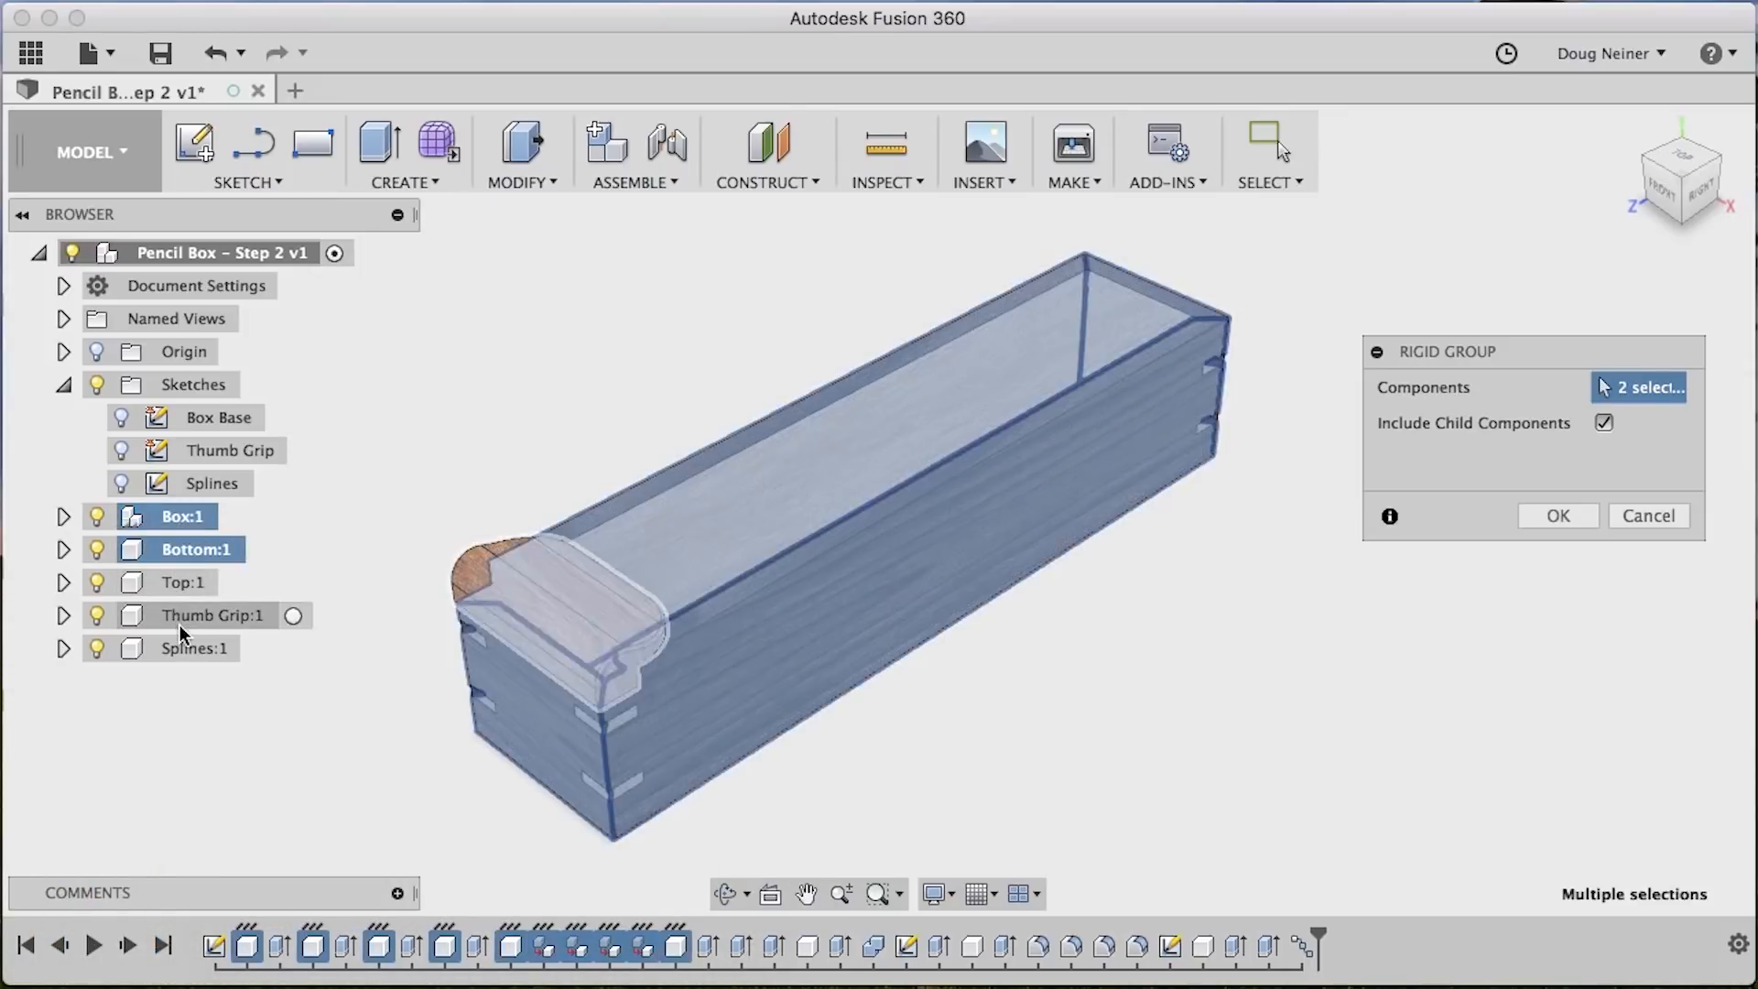
left_click(183, 647)
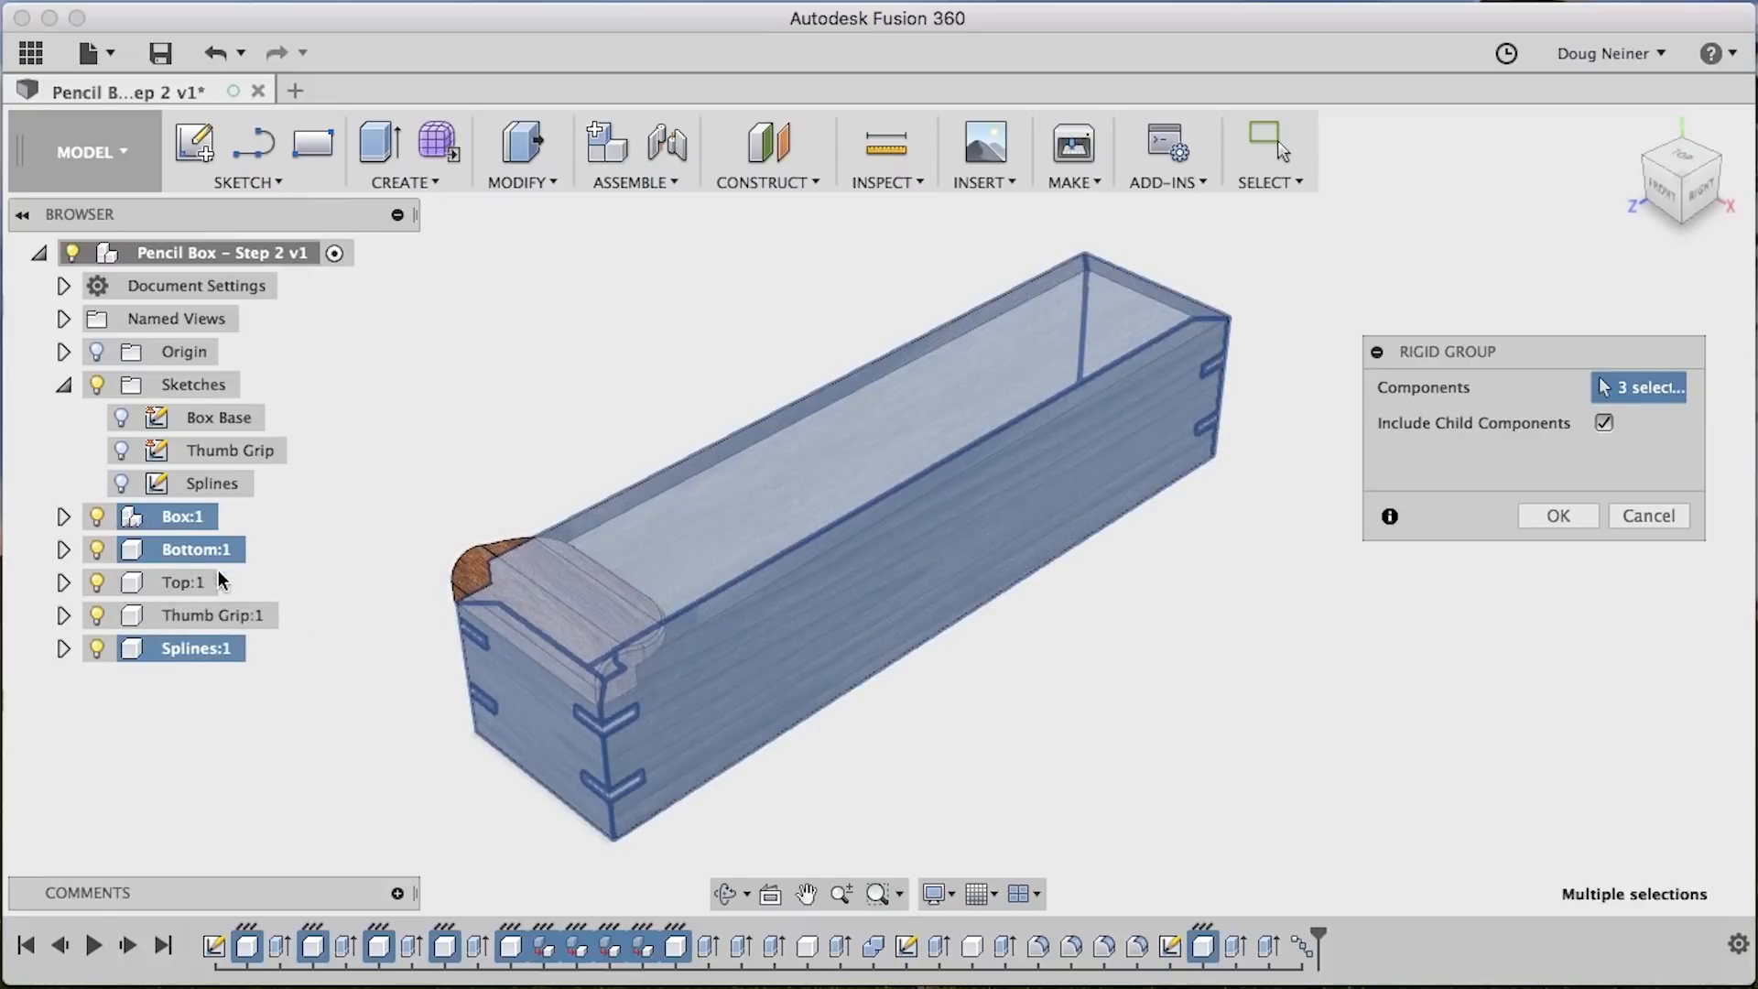
left_click(1561, 516)
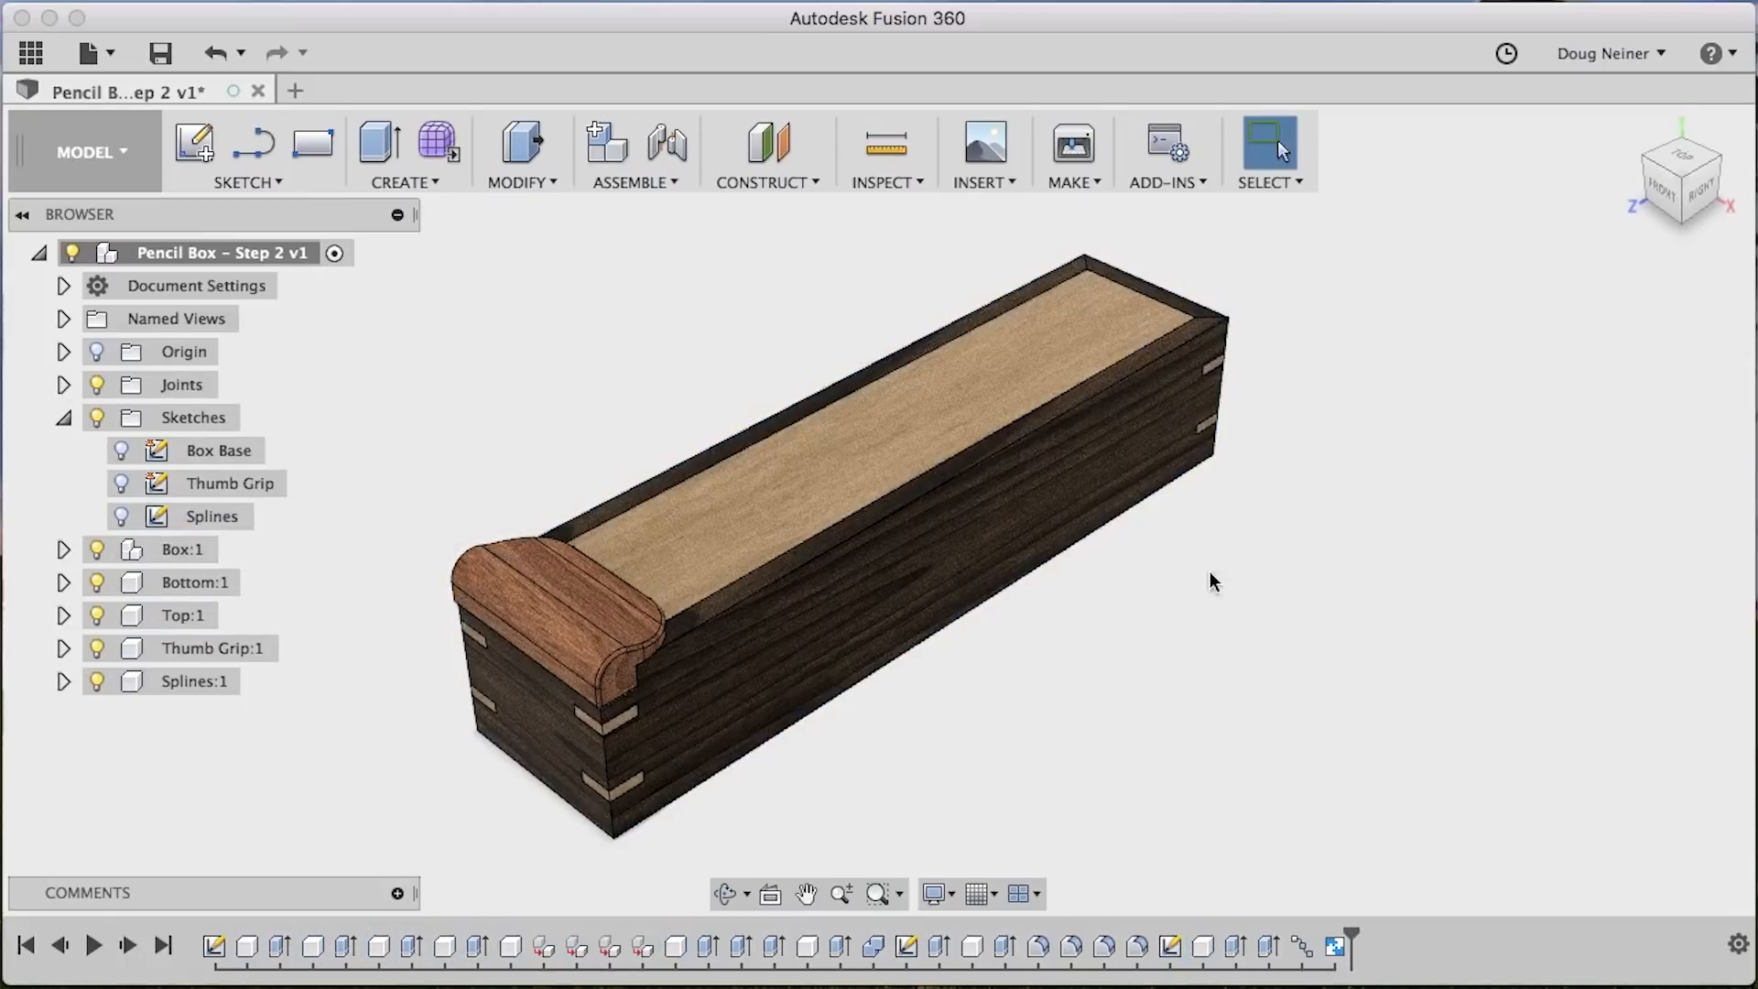
left_click_drag(855, 616, 1382, 573)
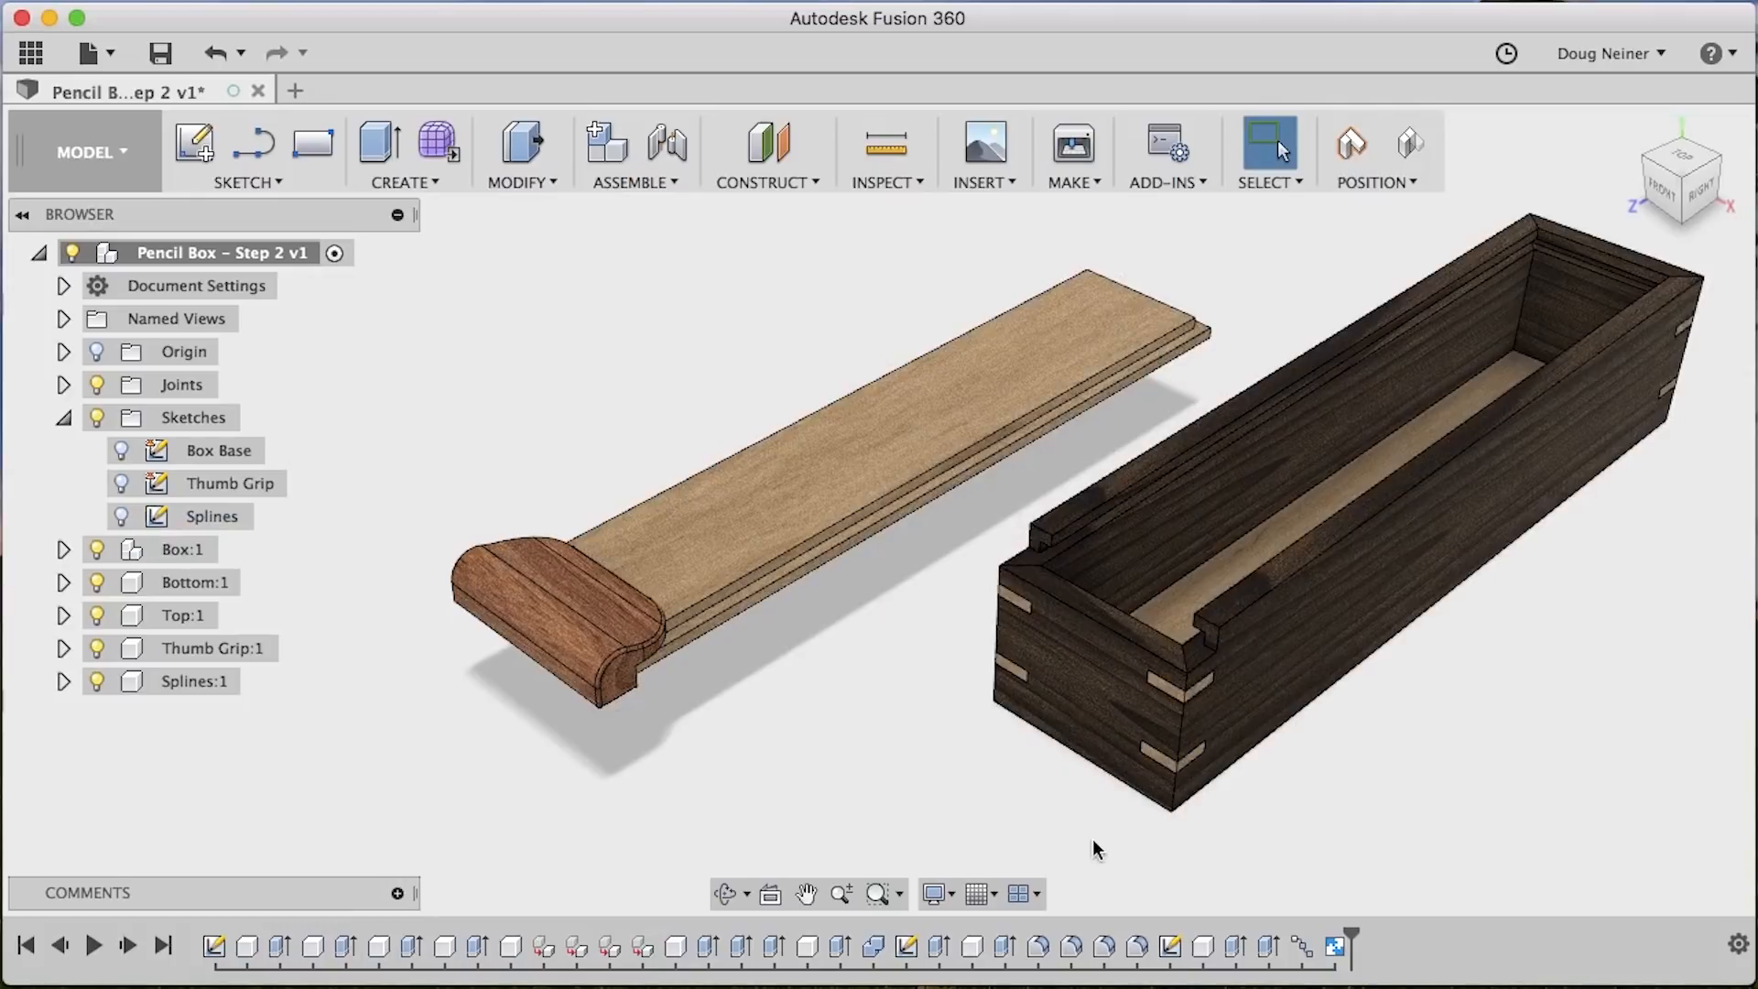
key("super+z")
Create a rigid group of the Top and Thumb Grip components, and test-move the lid before undoing the move
left_click(606, 183)
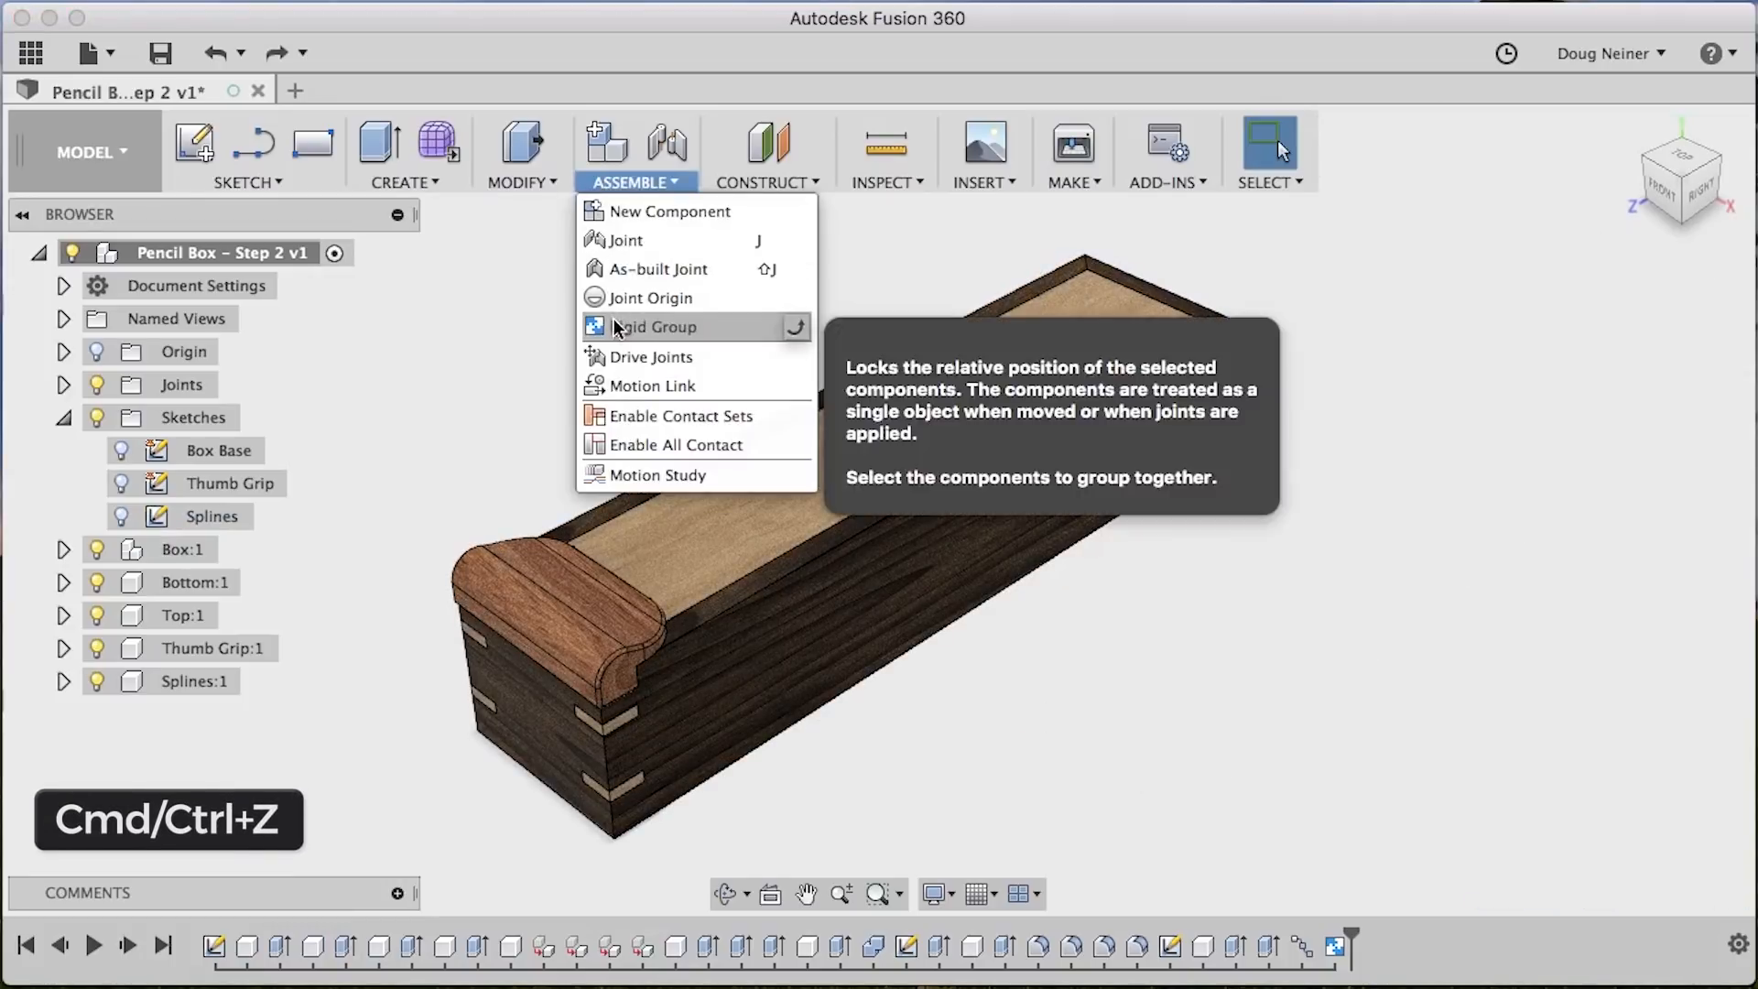
left_click(652, 327)
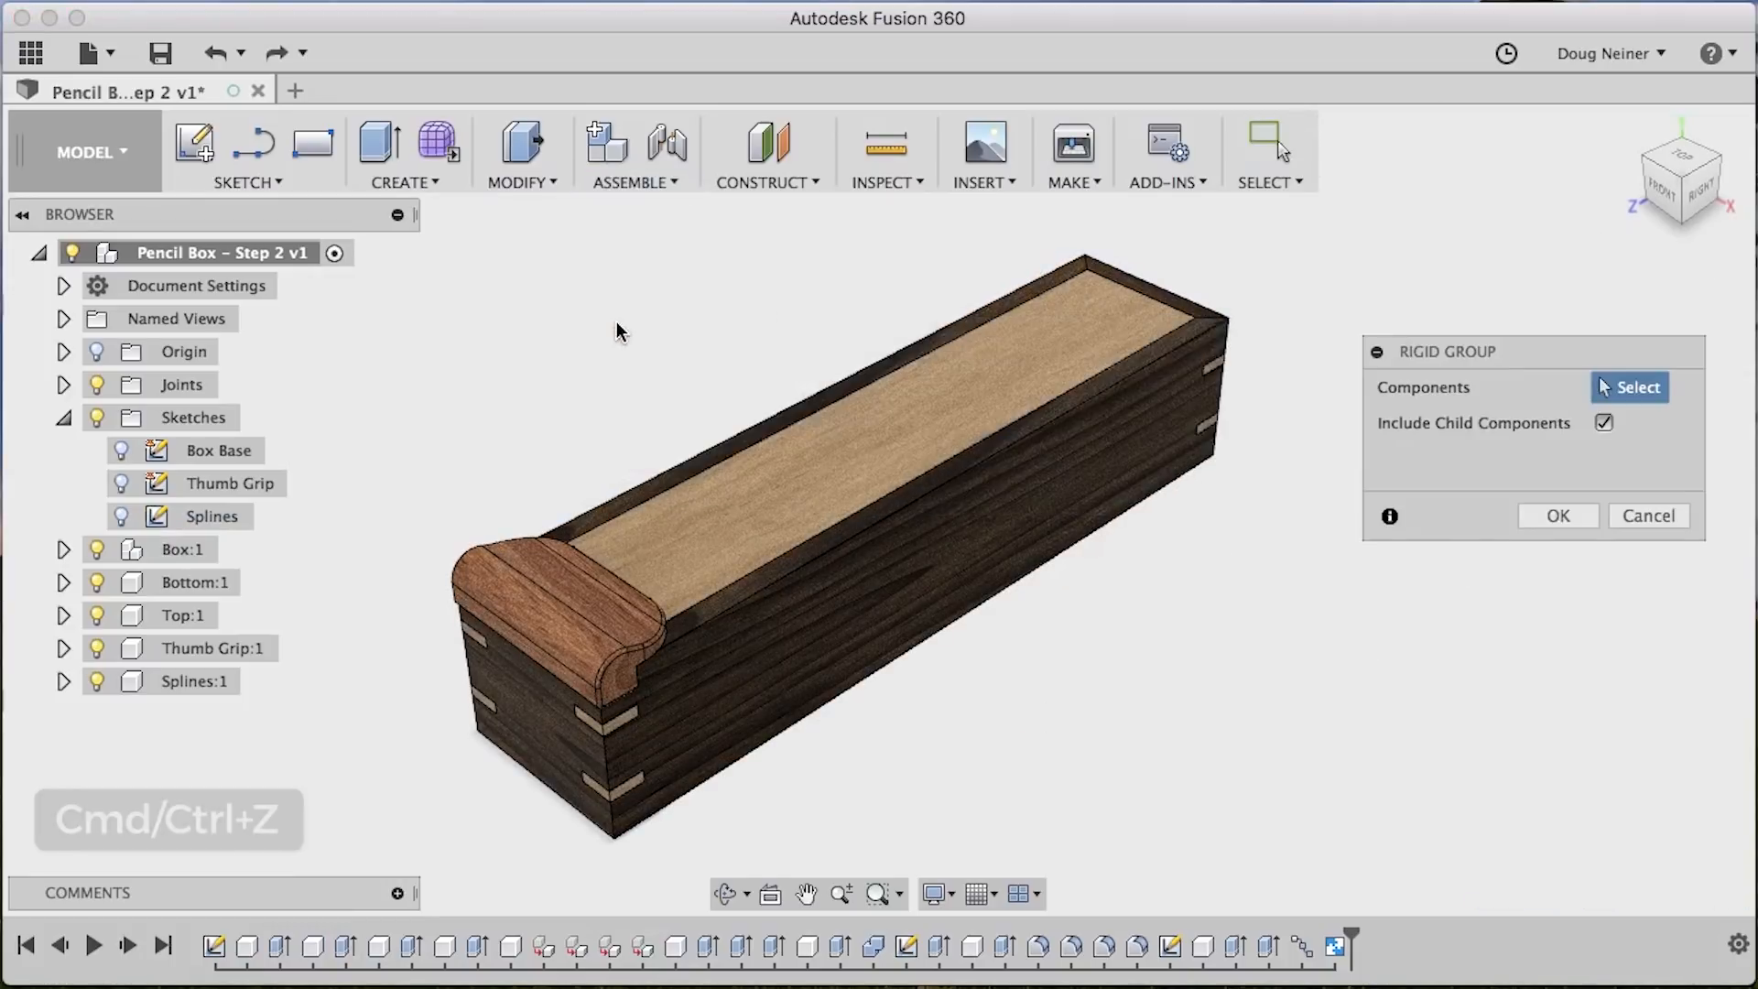
left_click(183, 615)
left_click(212, 648)
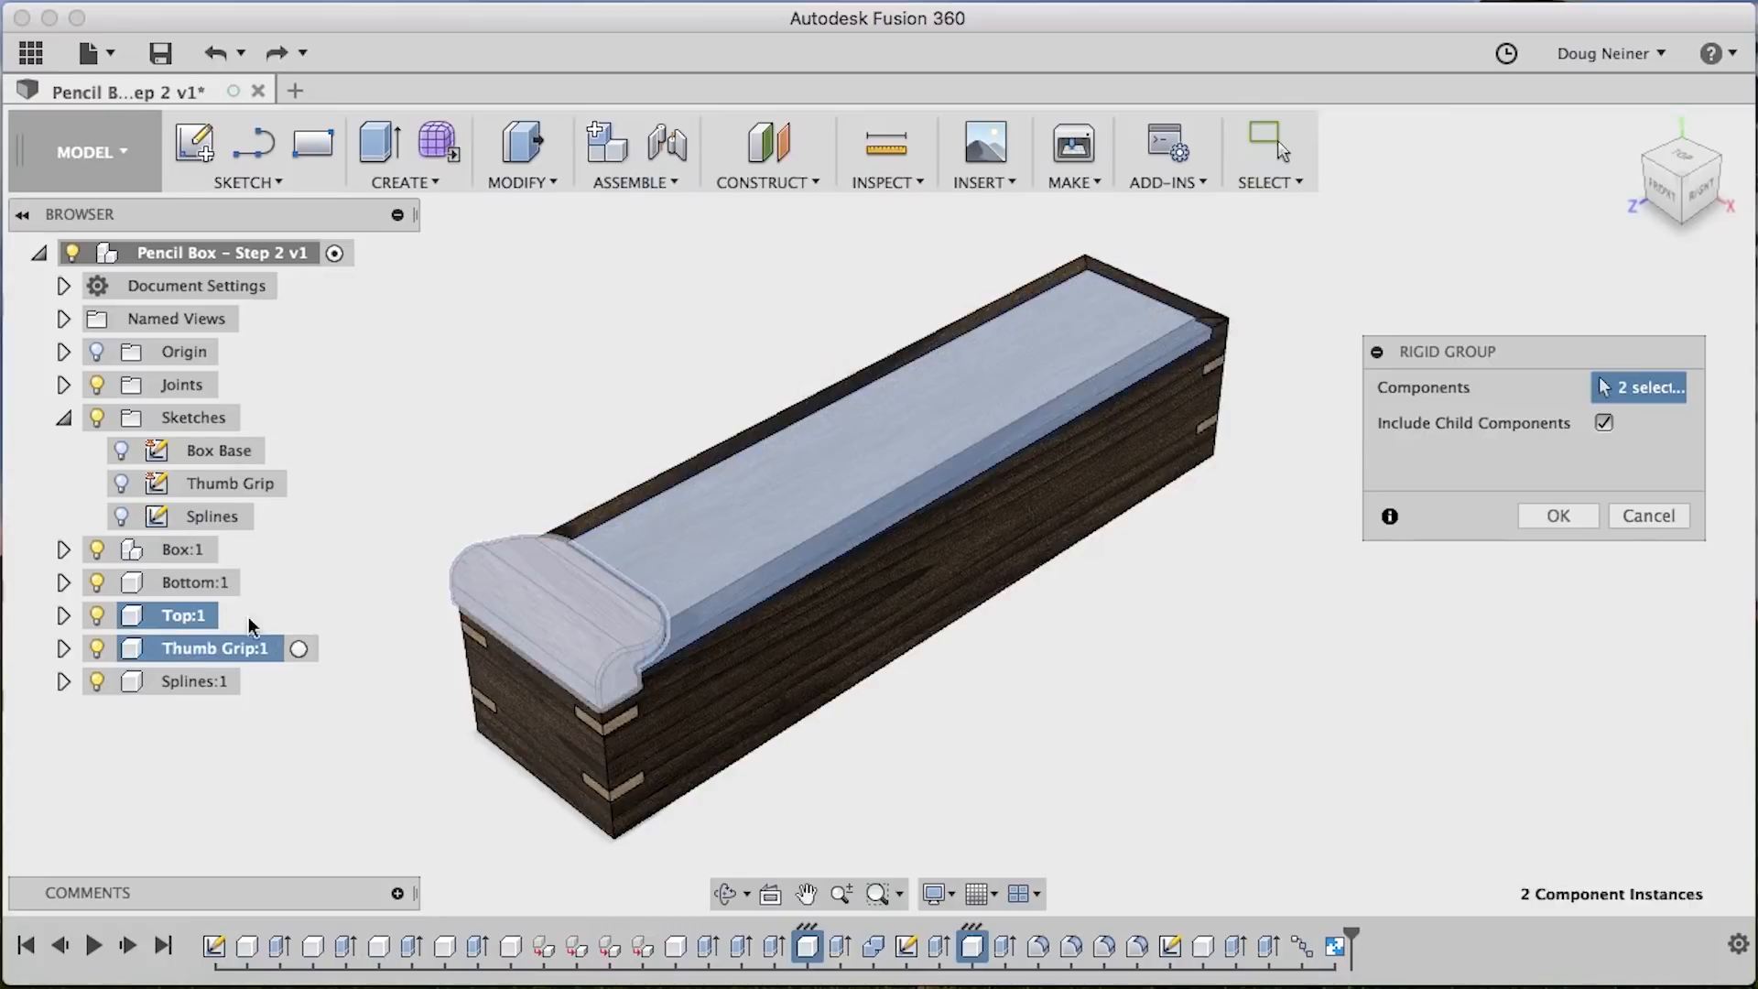
left_click(1557, 513)
mouse_move(805, 491)
left_mouse_down()
mouse_move(550, 495)
mouse_move(829, 511)
left_mouse_up()
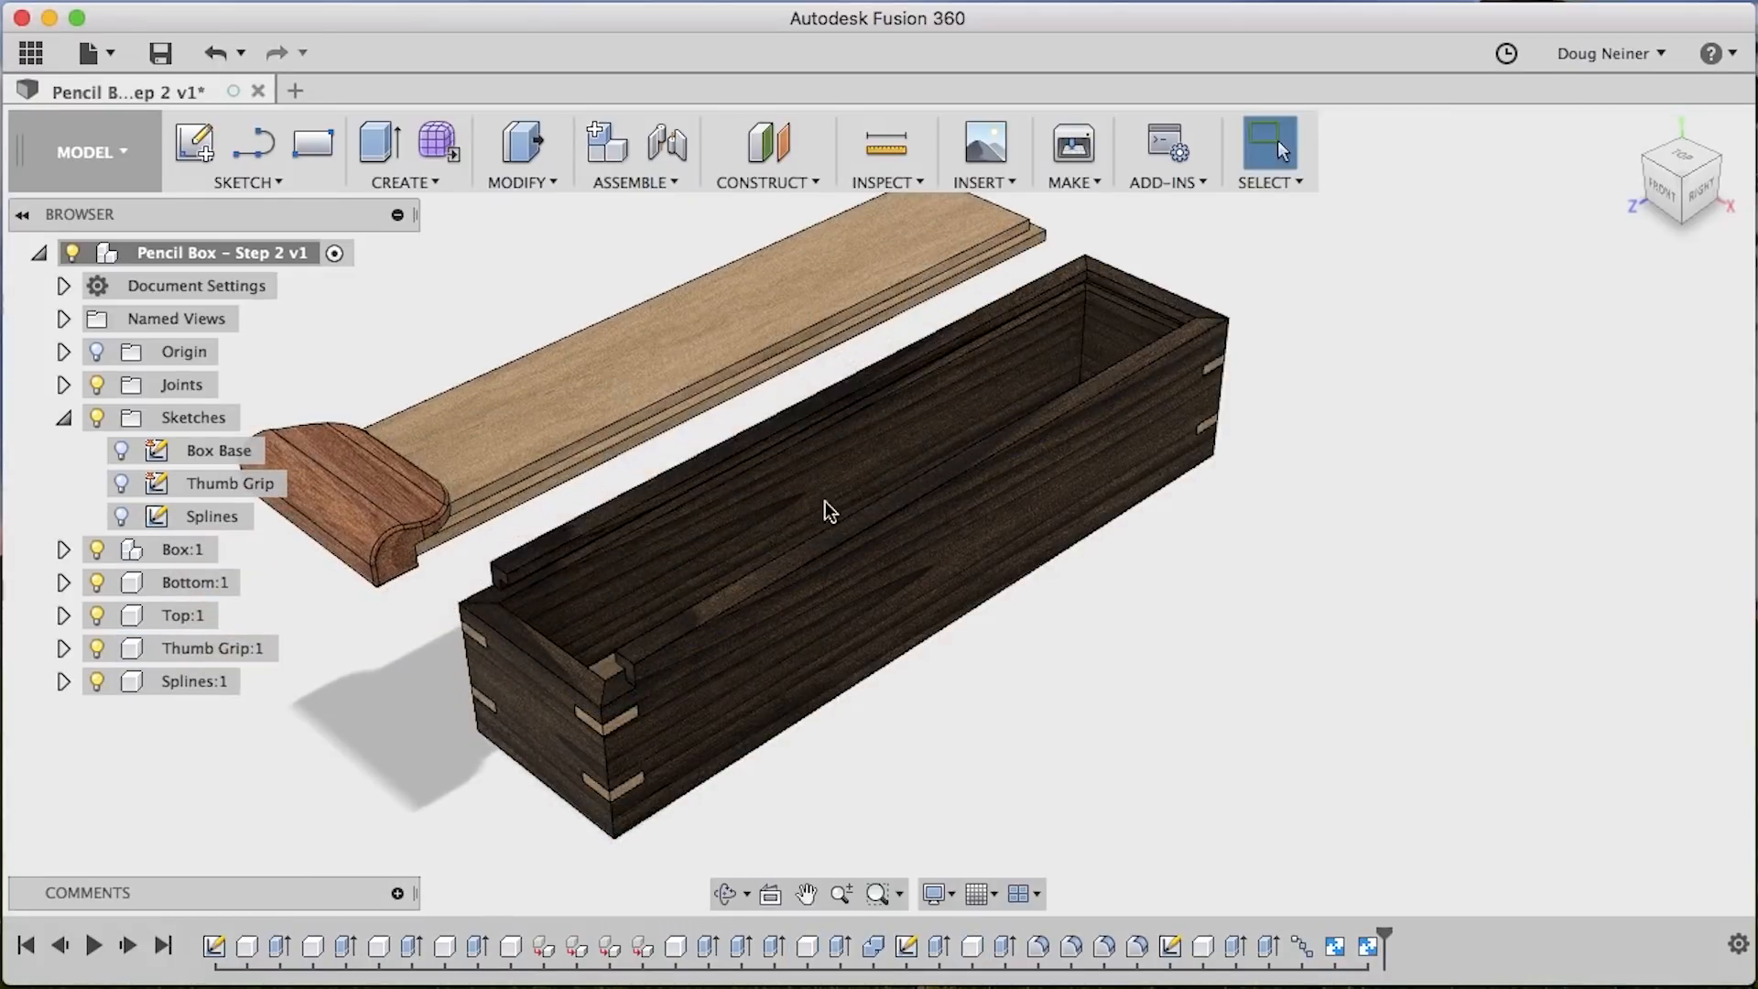
key("super+z")
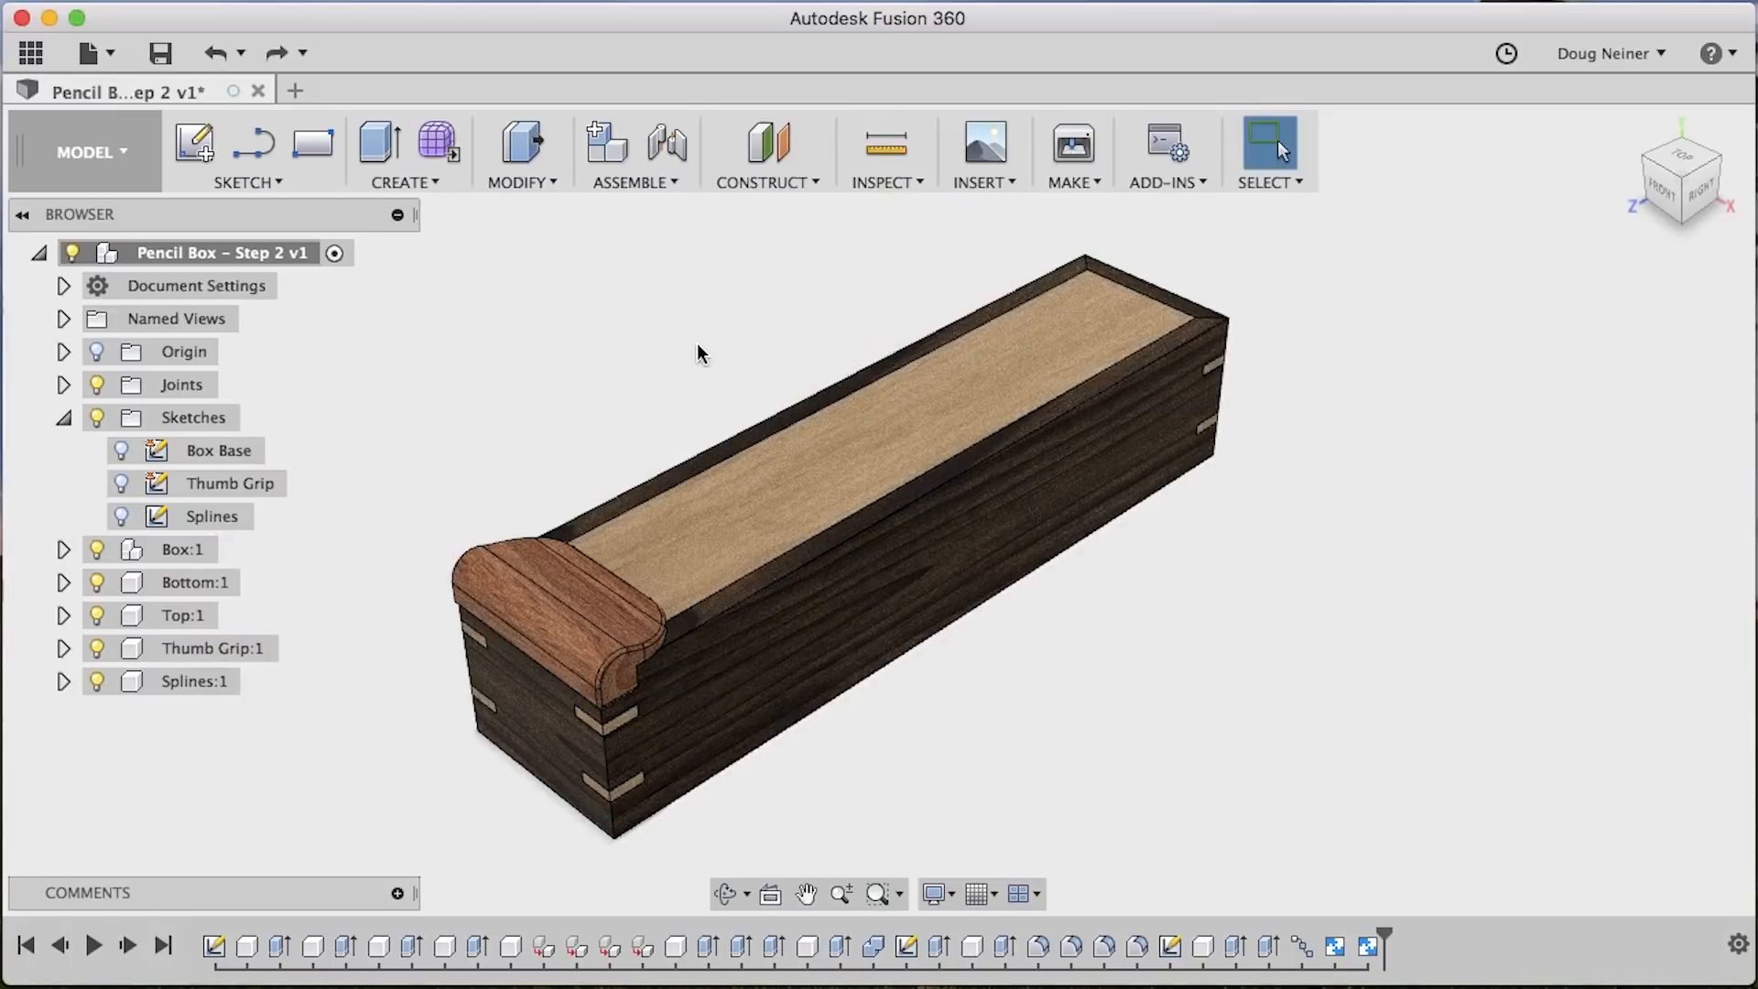
Add an as-built Slider joint between lid and box, positioned at the thumb-grip end of the box's long upper edge, sliding along the Z axis
left_click(636, 183)
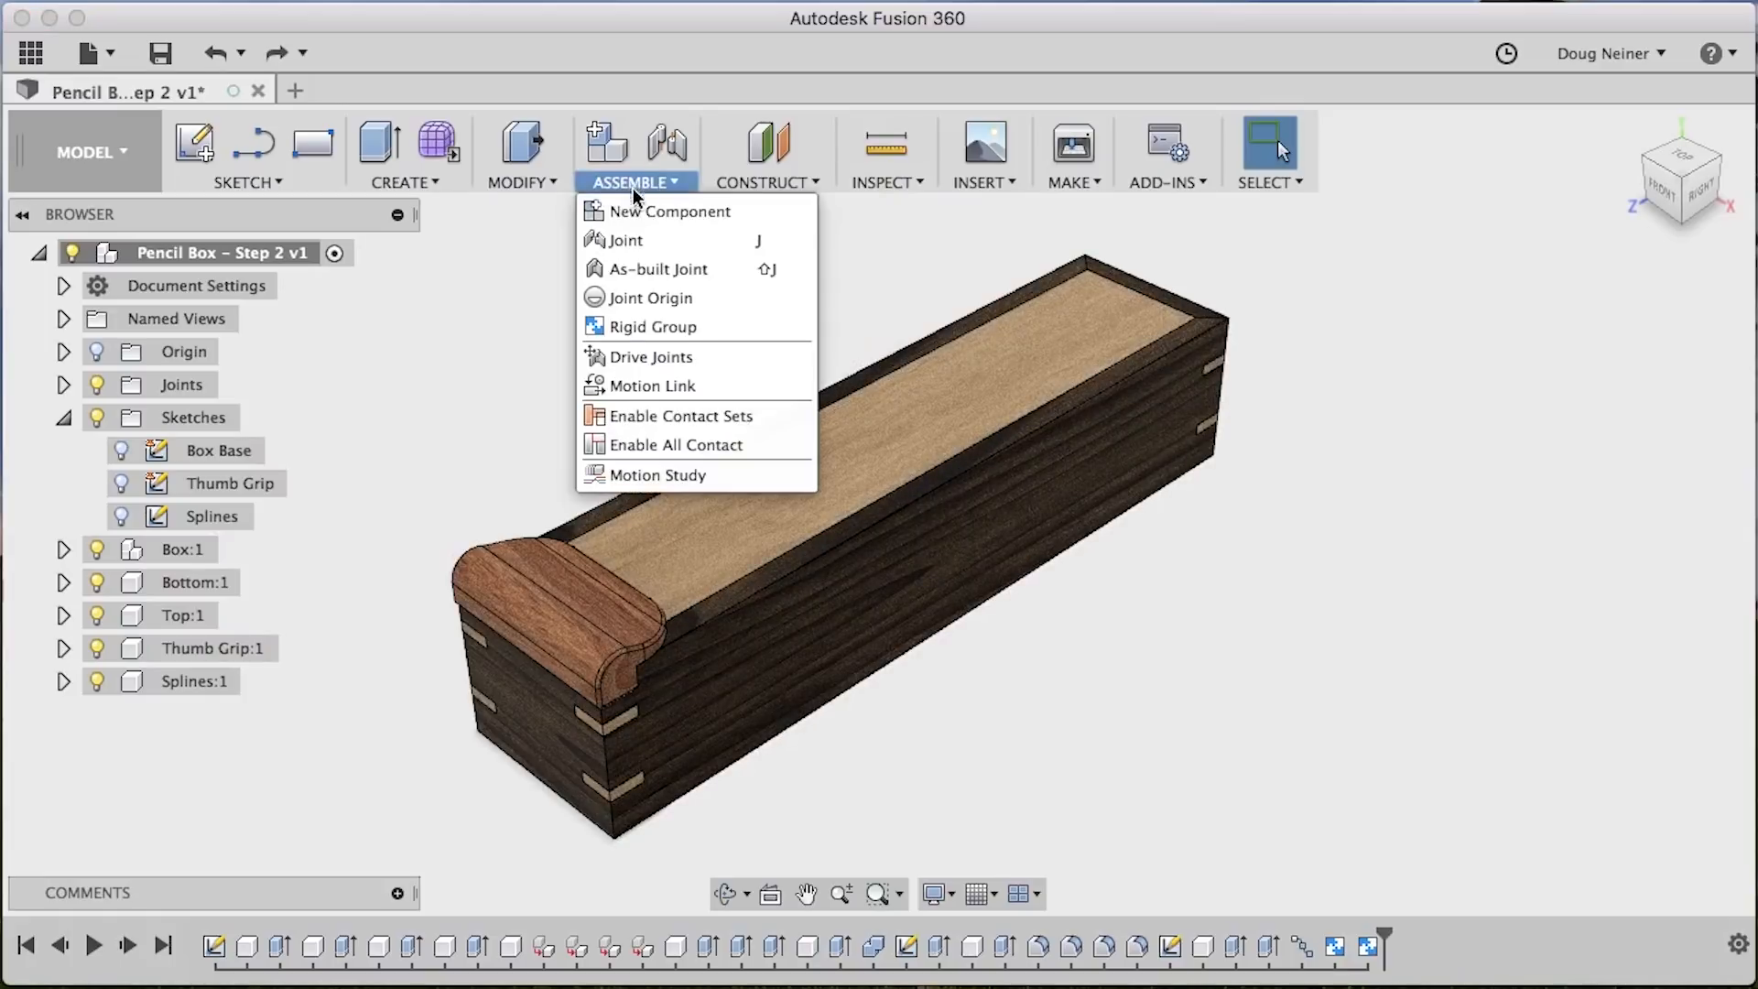
left_click(645, 269)
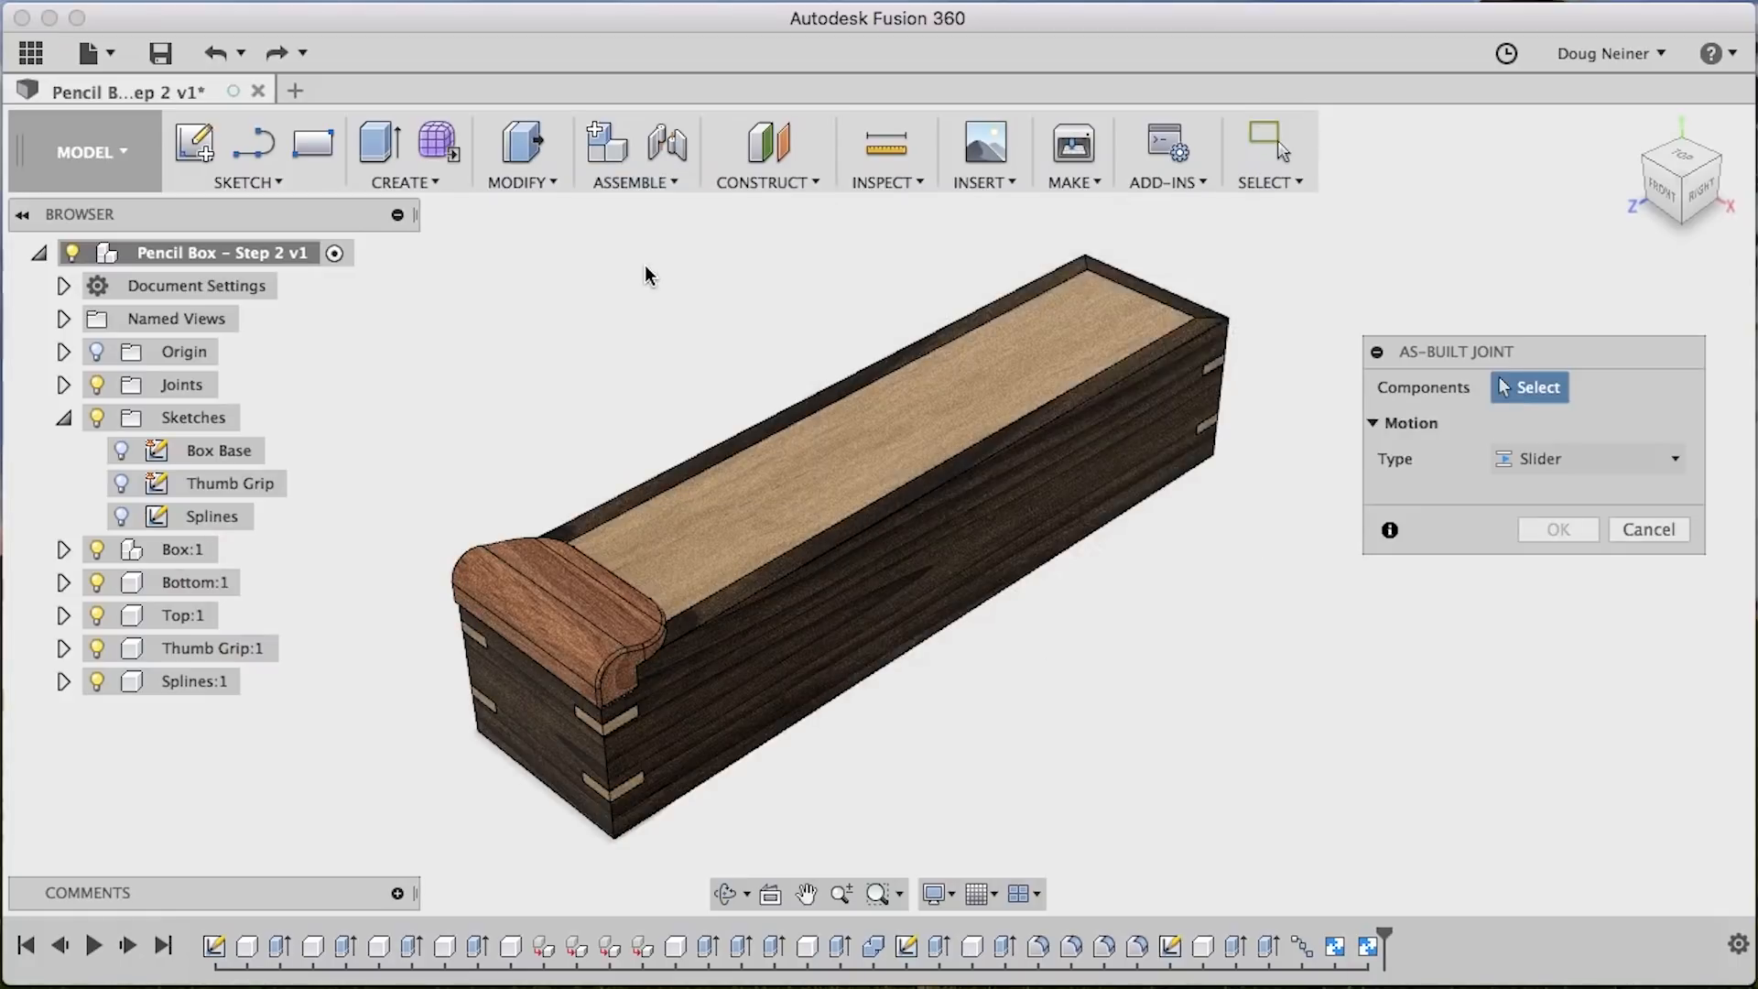
left_click(818, 493)
left_click(893, 577)
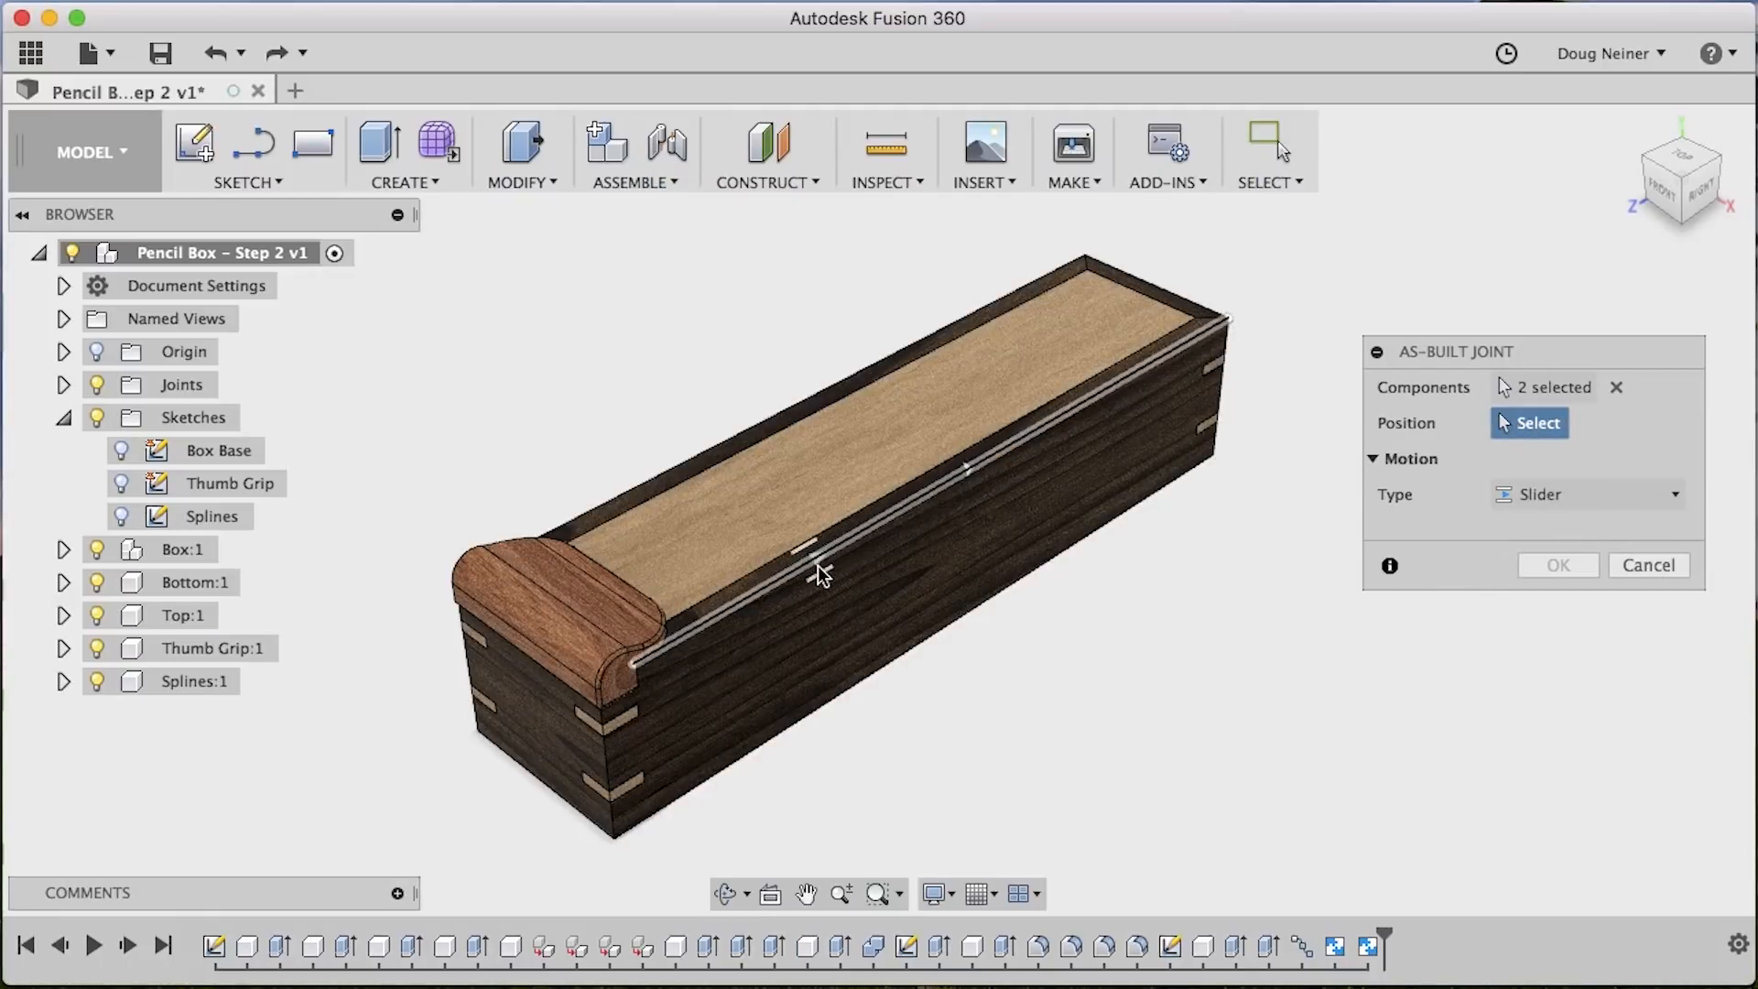
left_click(863, 548)
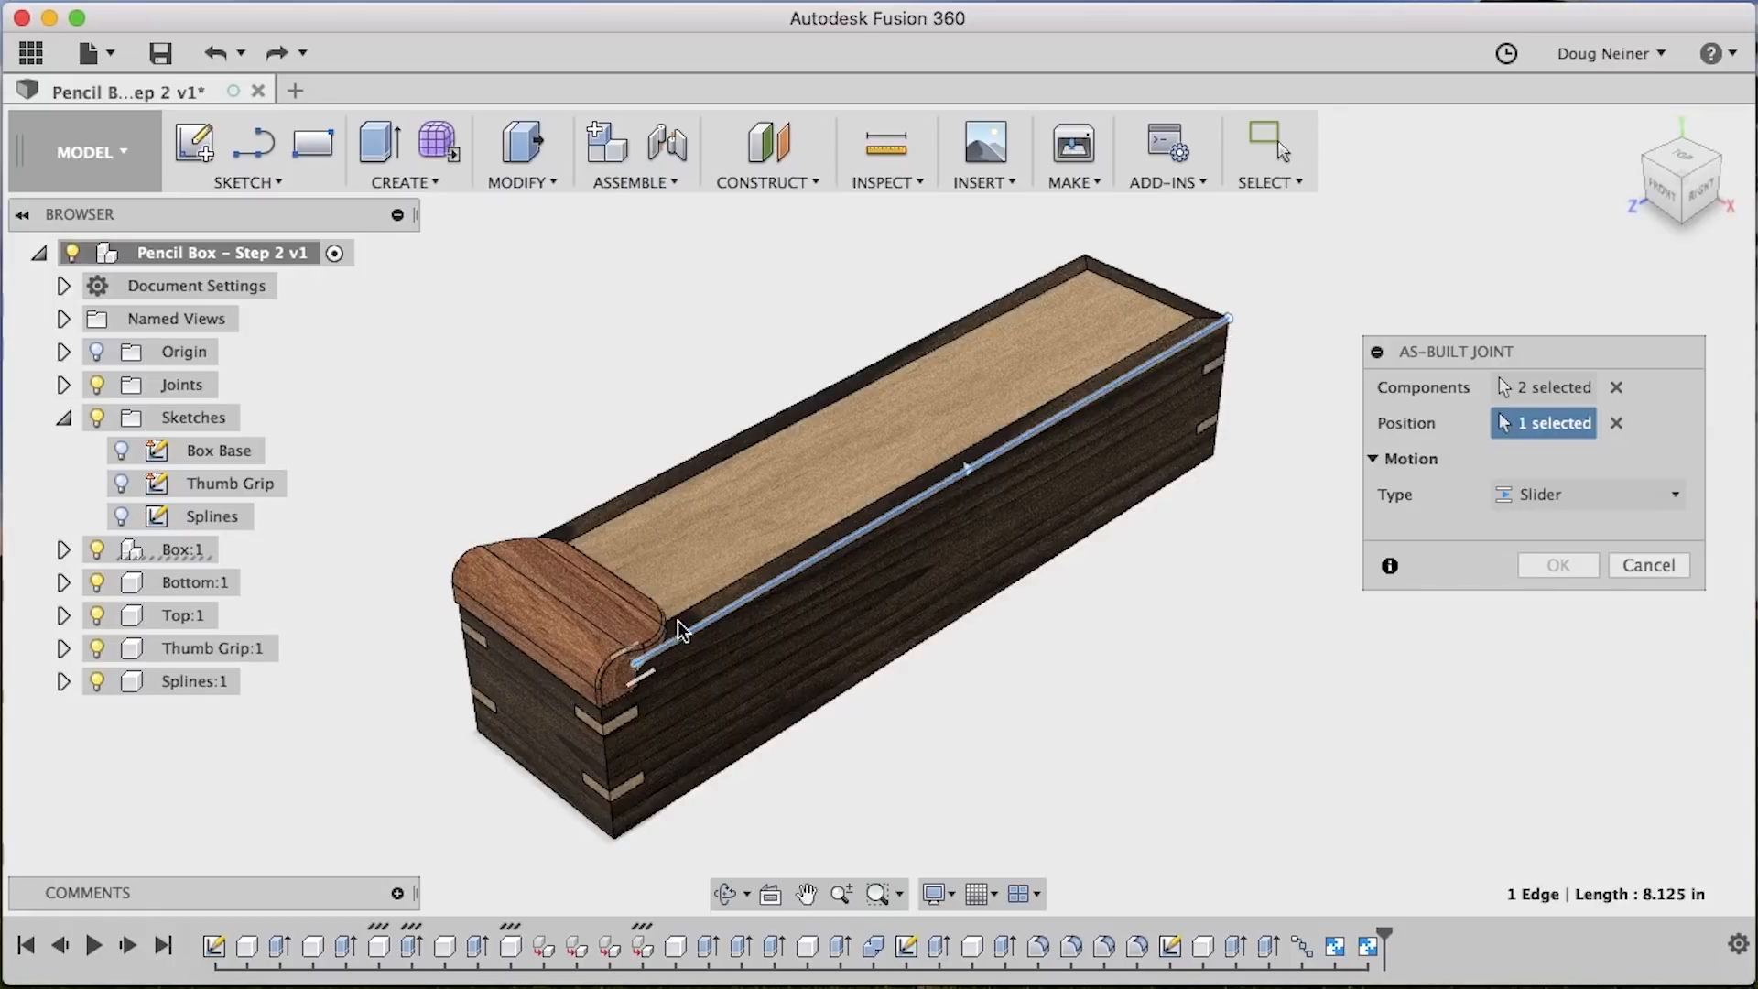
left_click(638, 673)
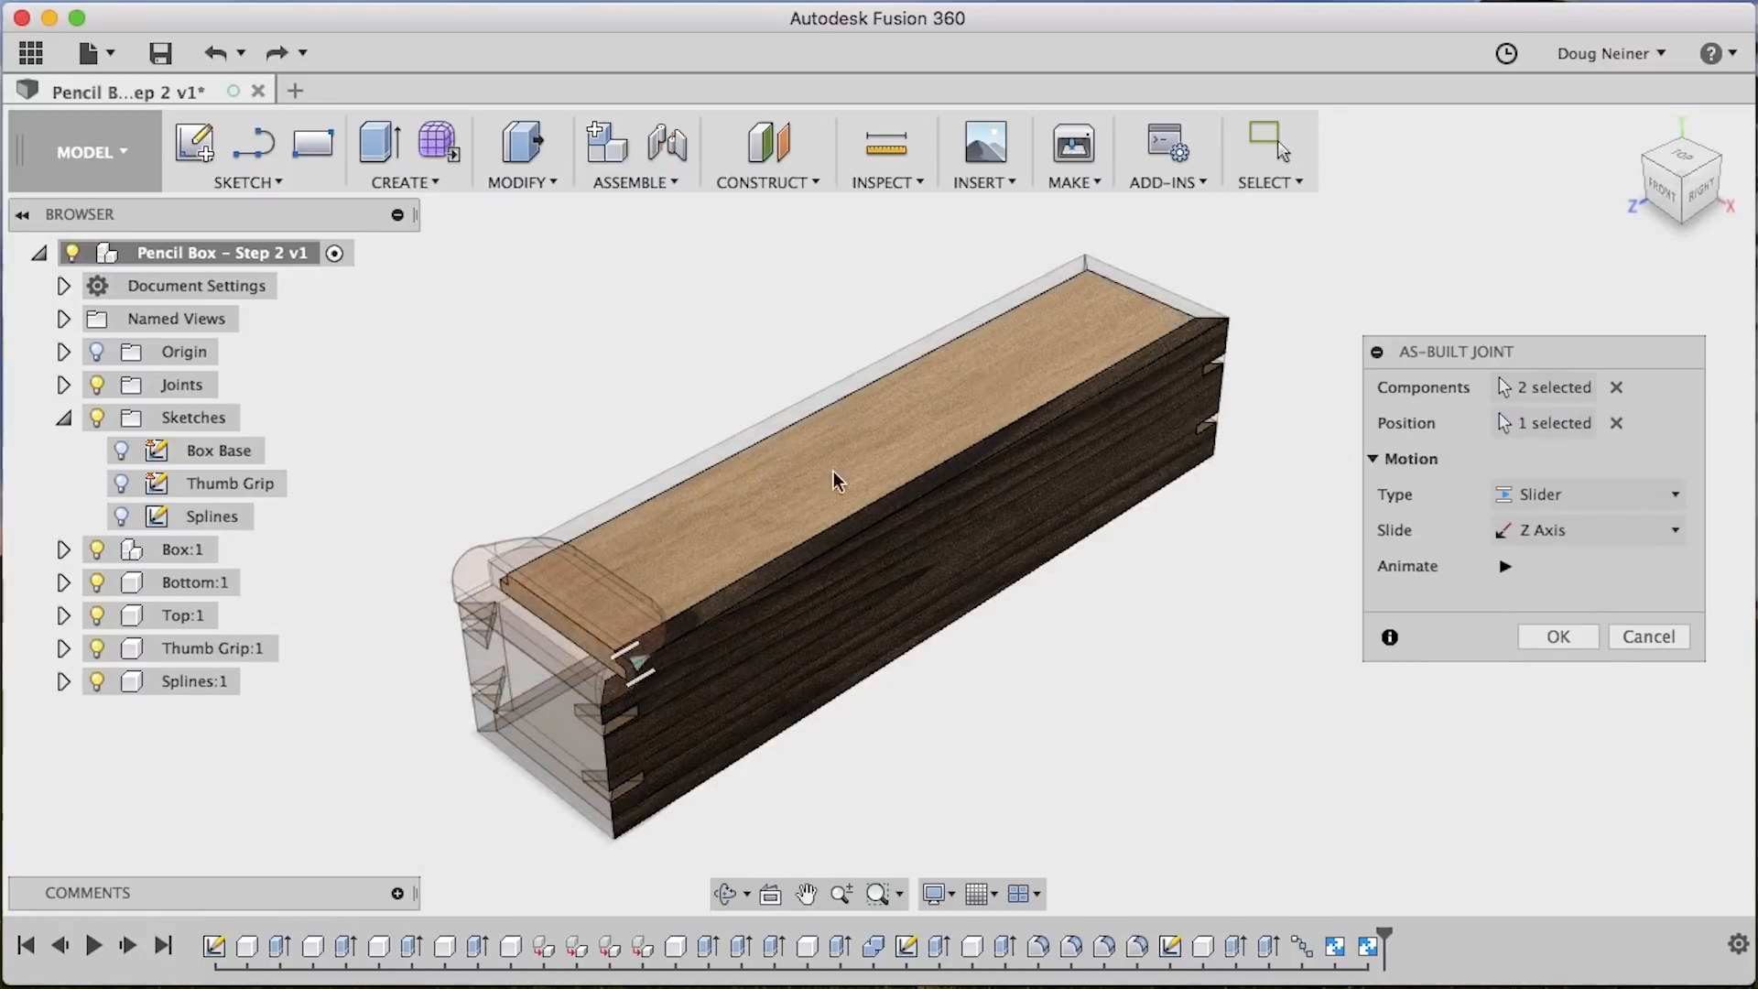
left_click(1558, 636)
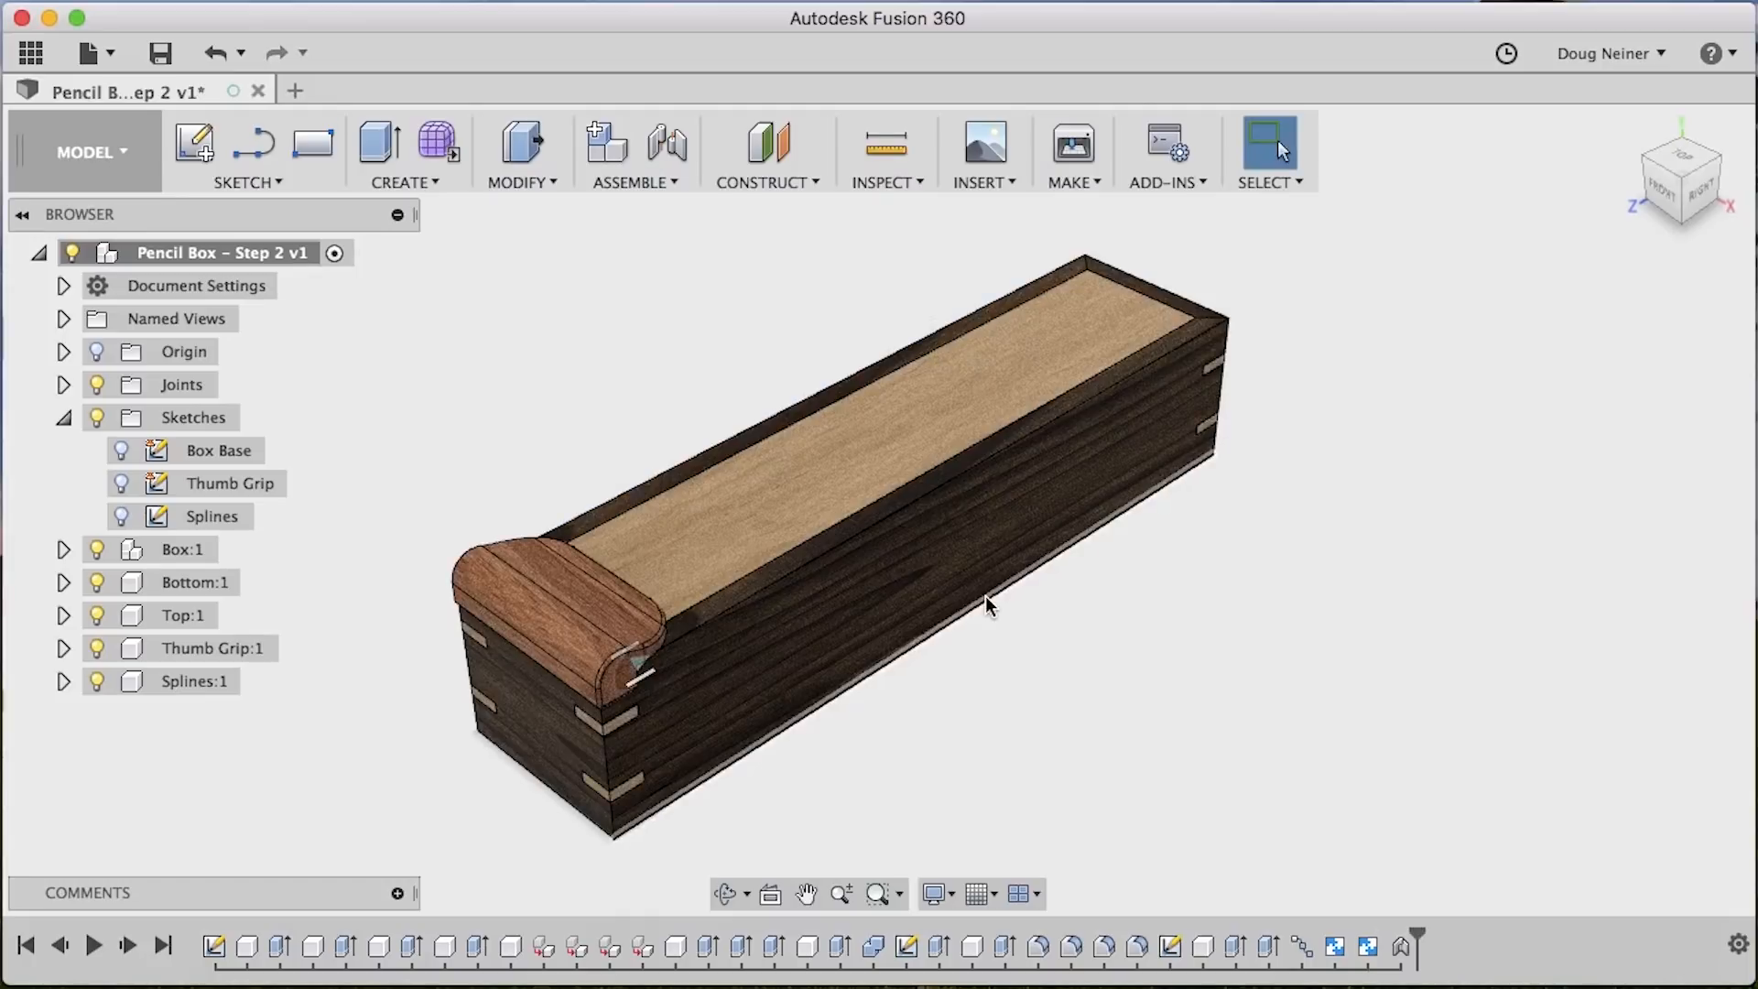
Test the slider joint by moving the lid about 1.9 in along the box, and cancel the move
double_click(644, 661)
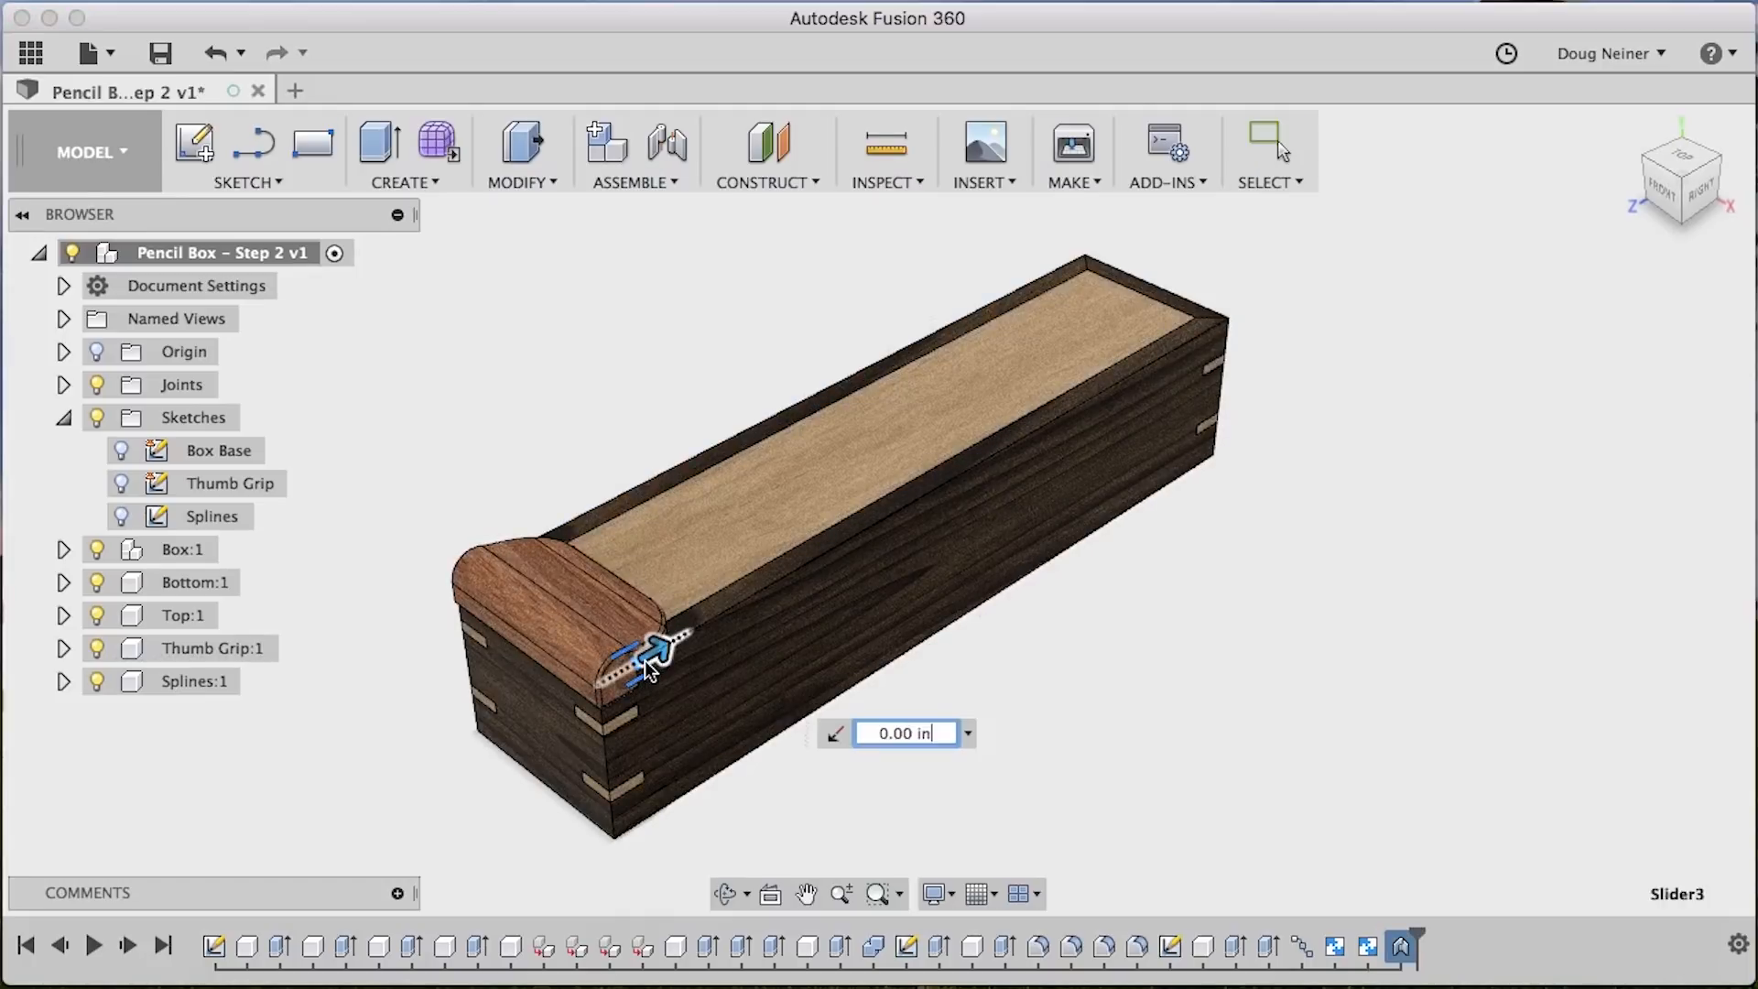
left_click_drag(654, 652, 804, 510)
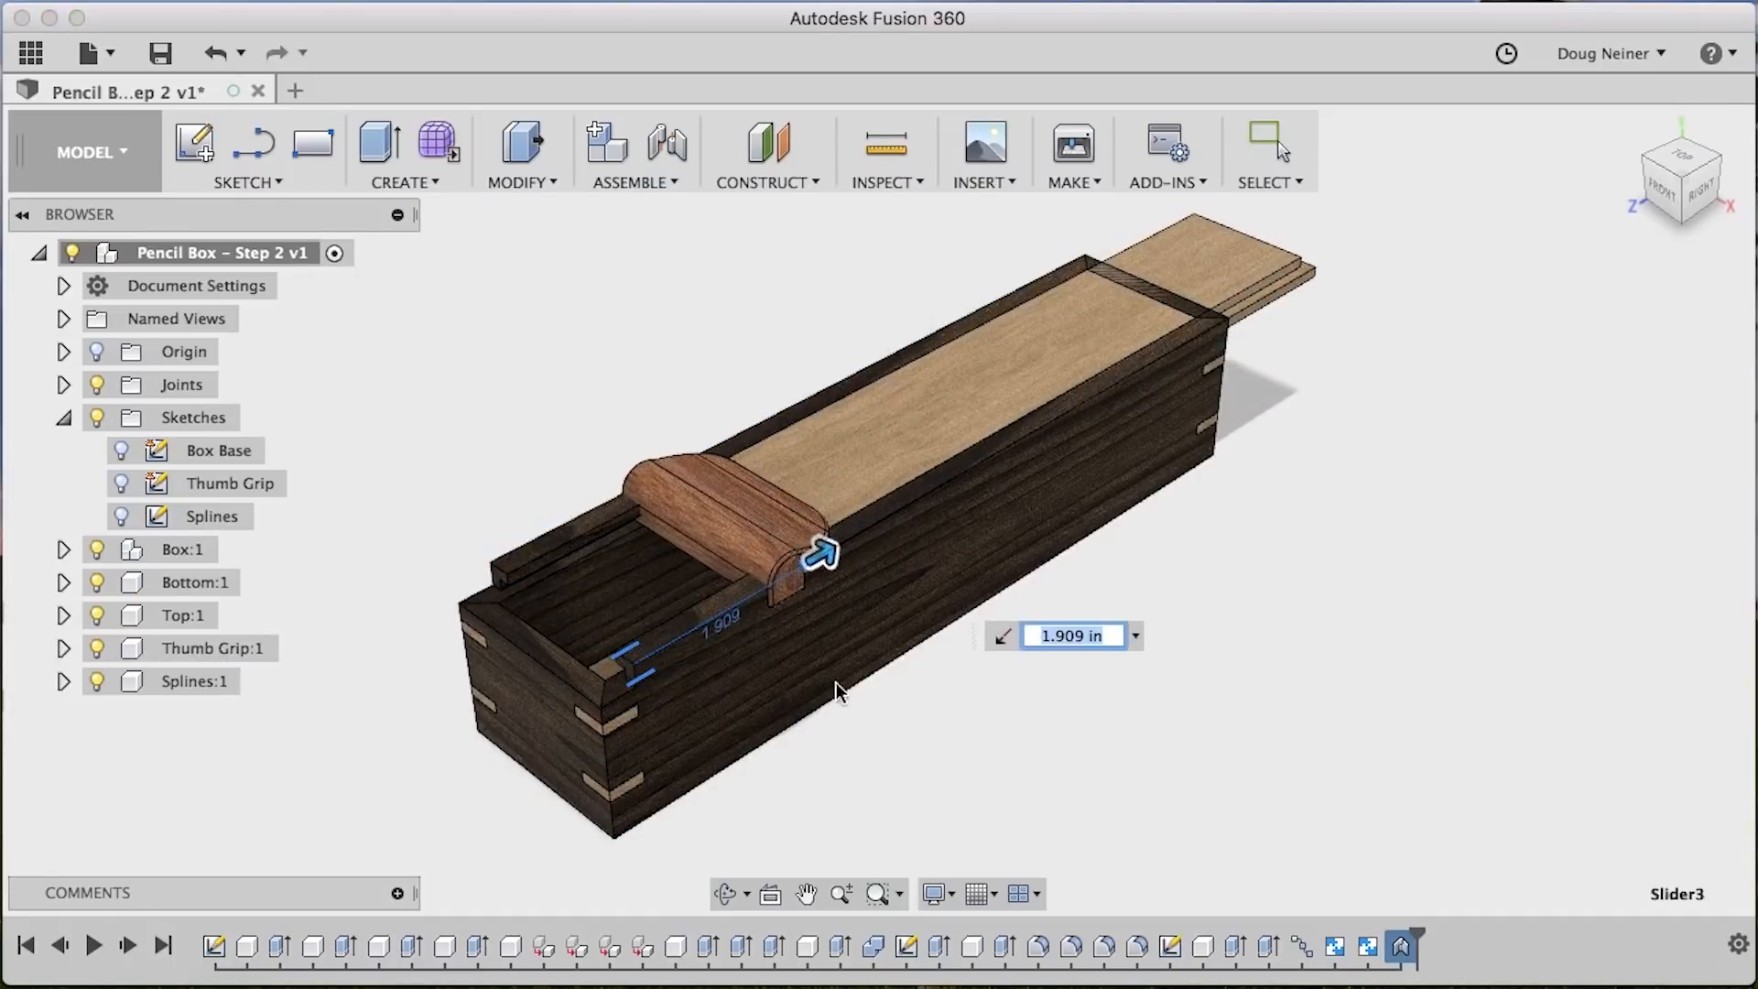
key("Escape")
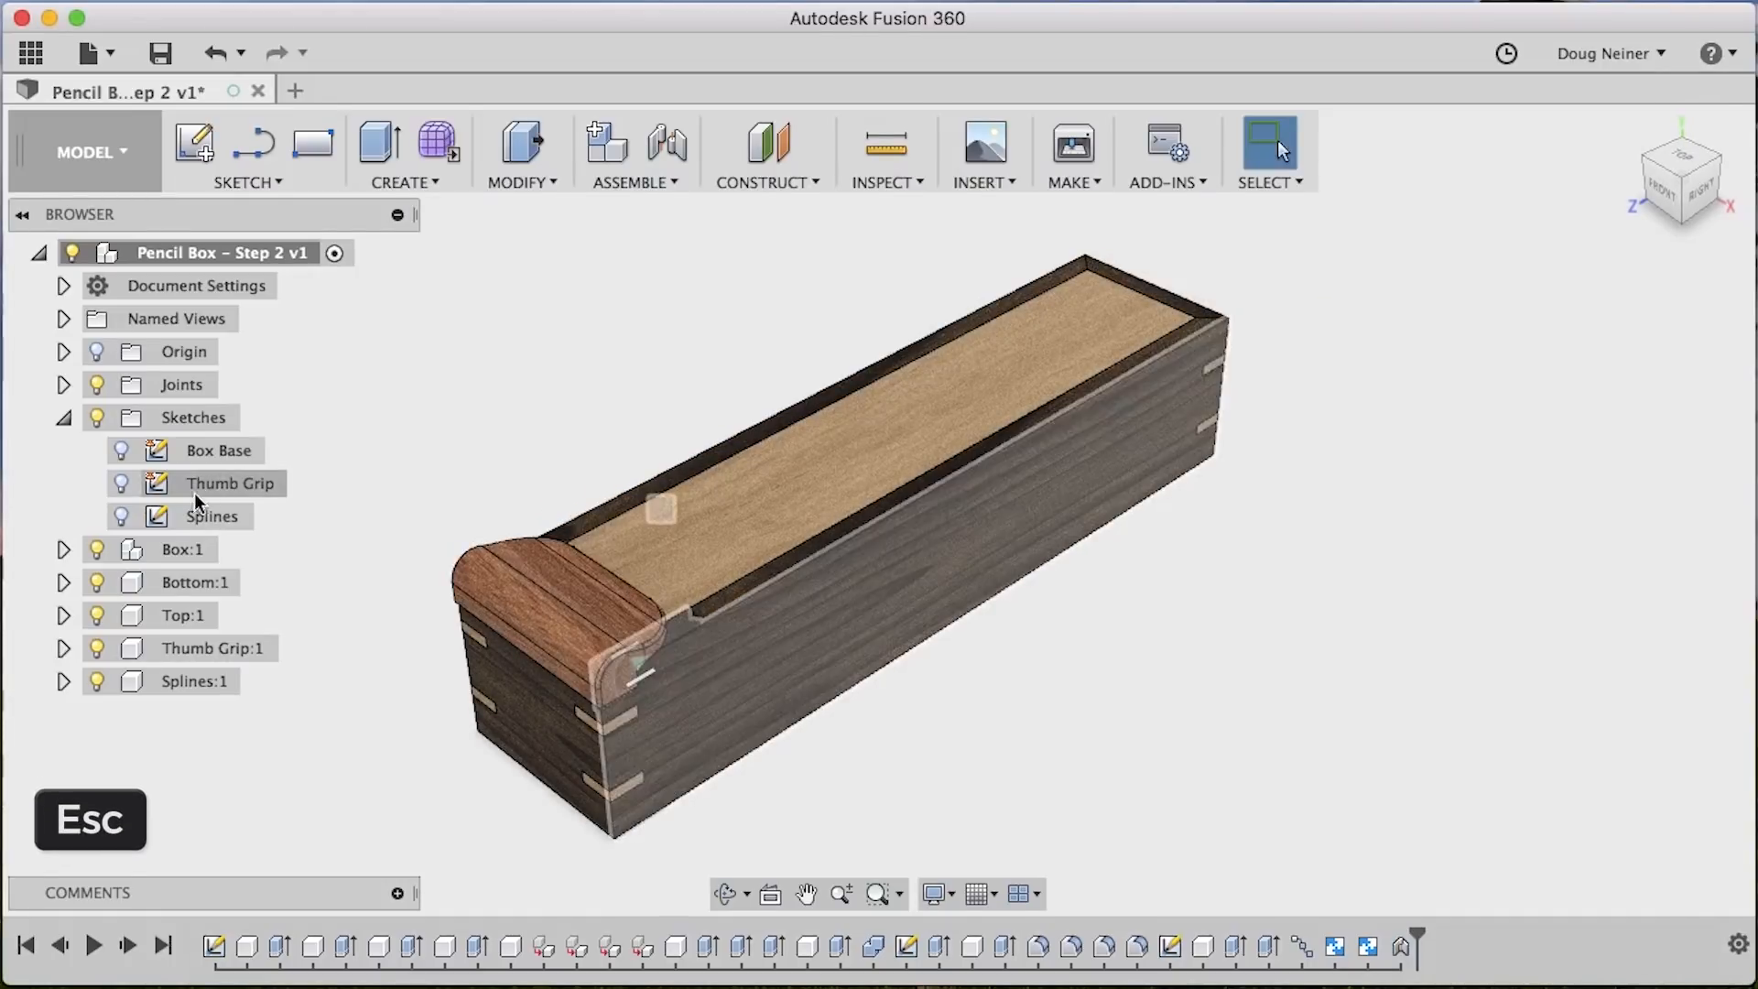
Edit the lid slider's joint limits, animate the motion, and enable a maximum slide of 0.00 in
left_click(64, 384)
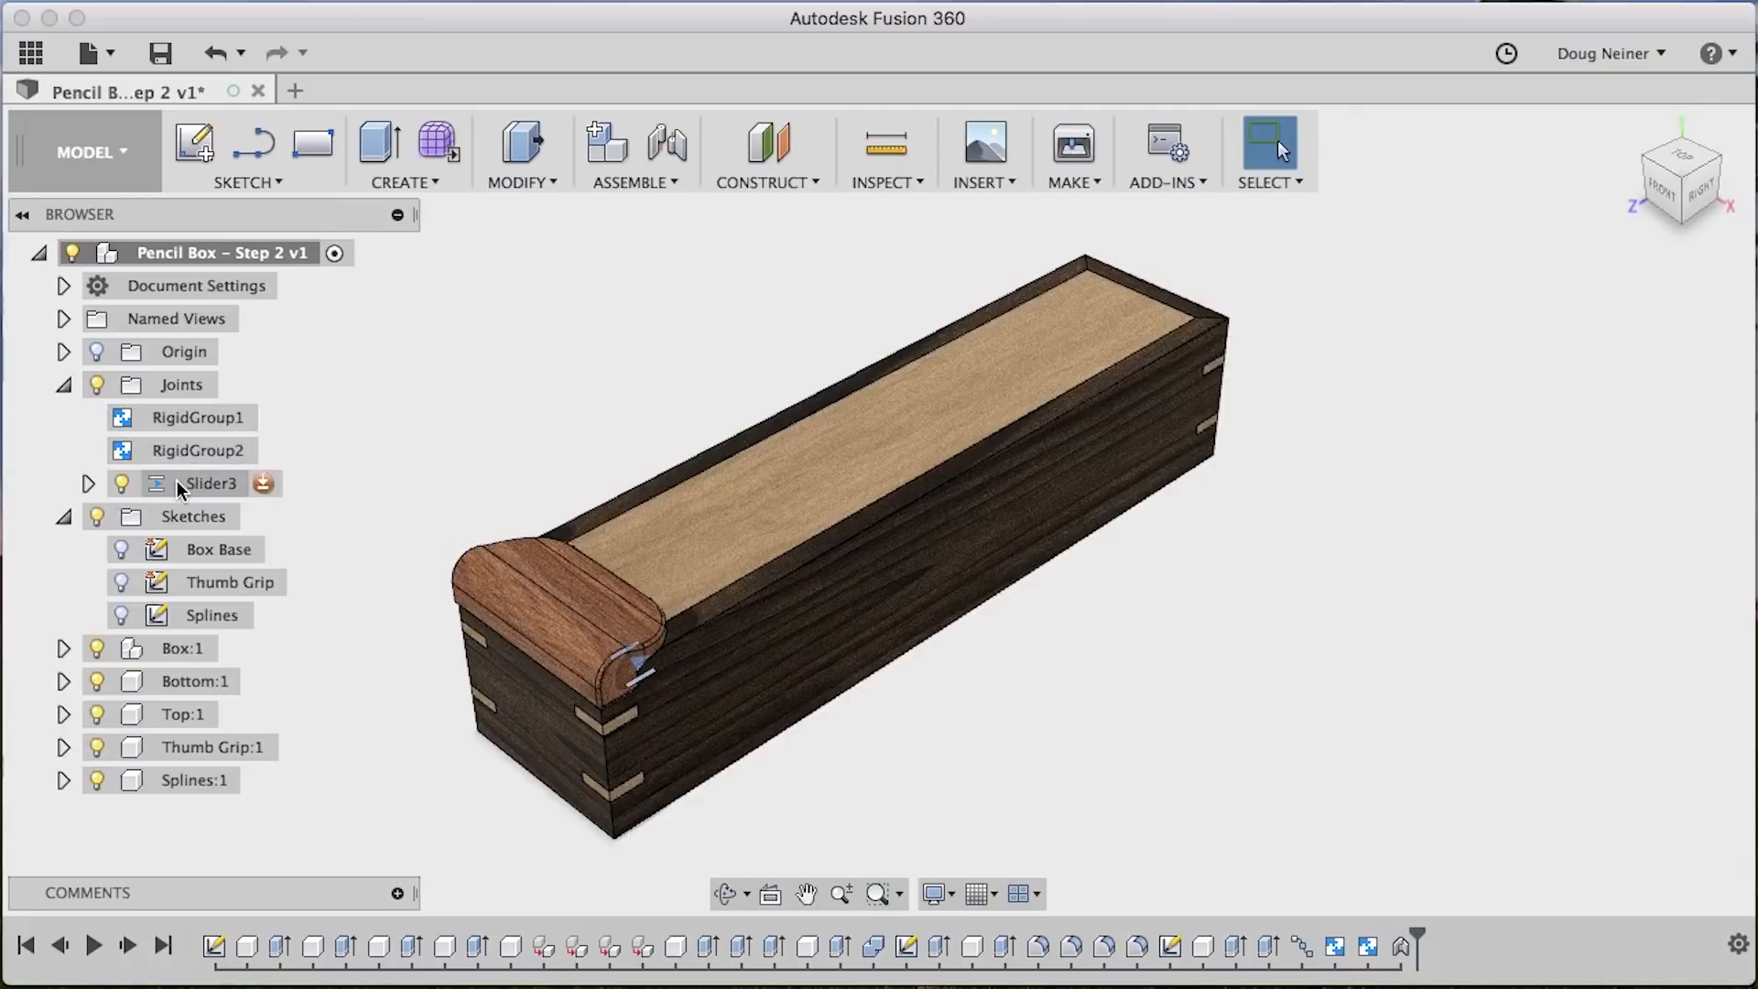
left_click(264, 488)
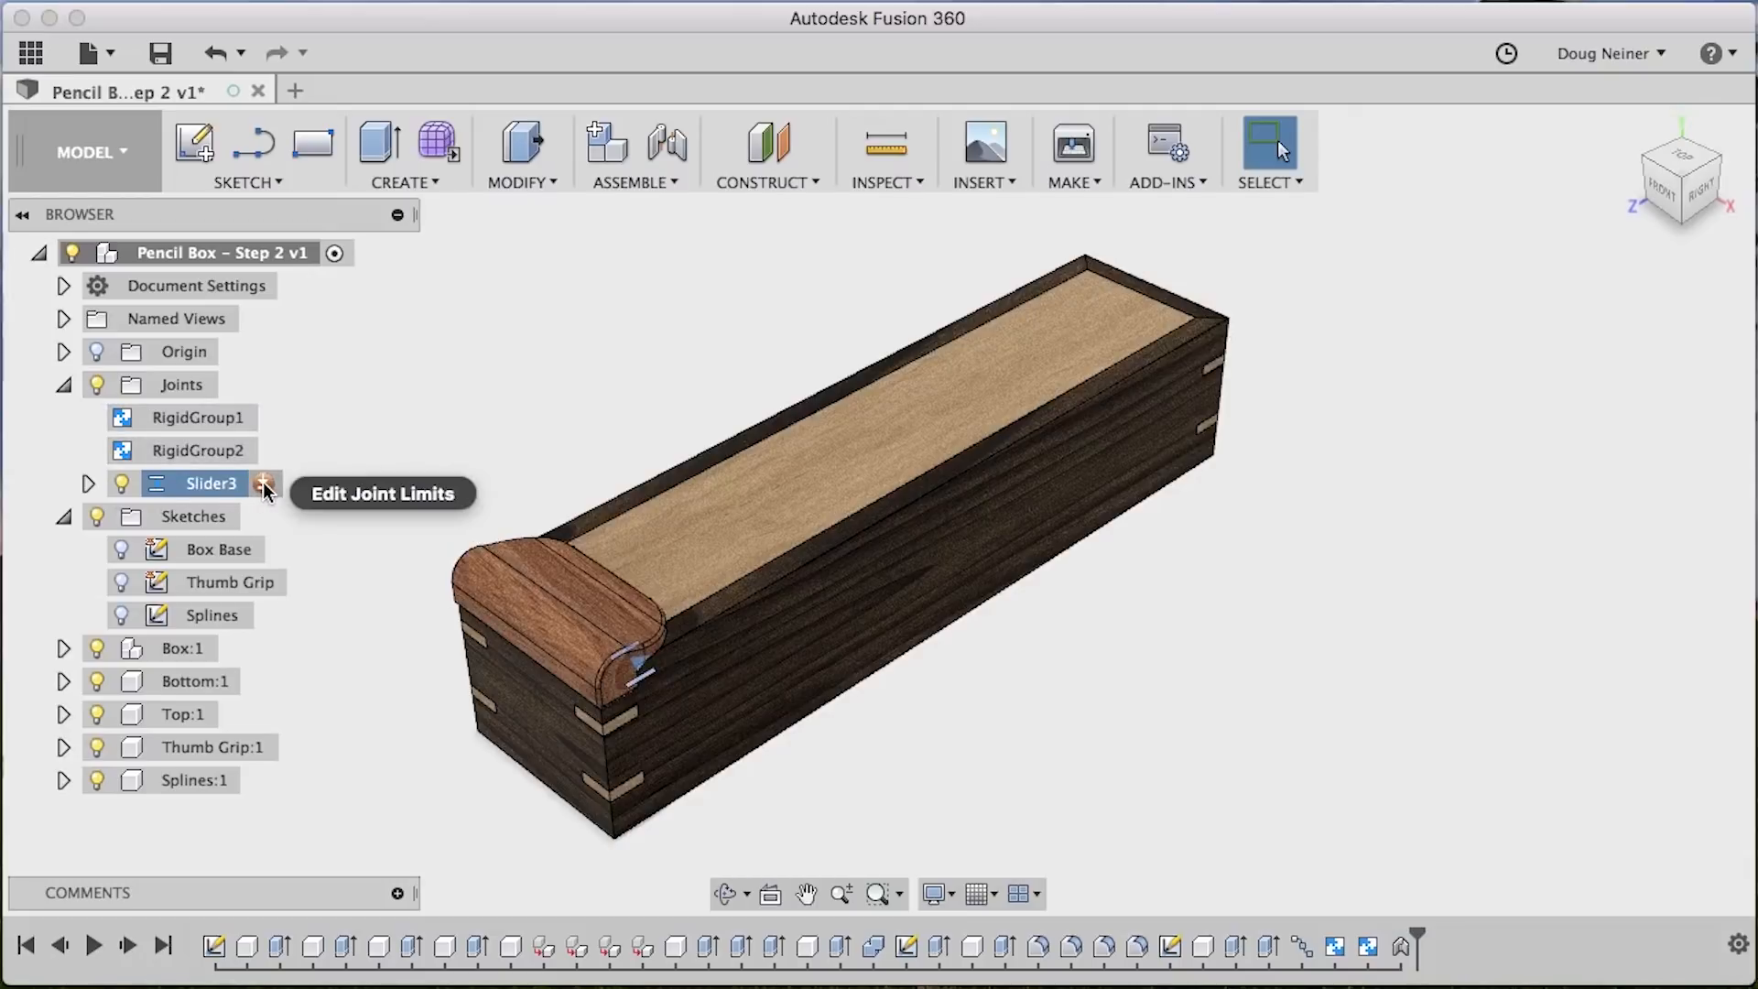
left_click(264, 486)
left_click(1483, 531)
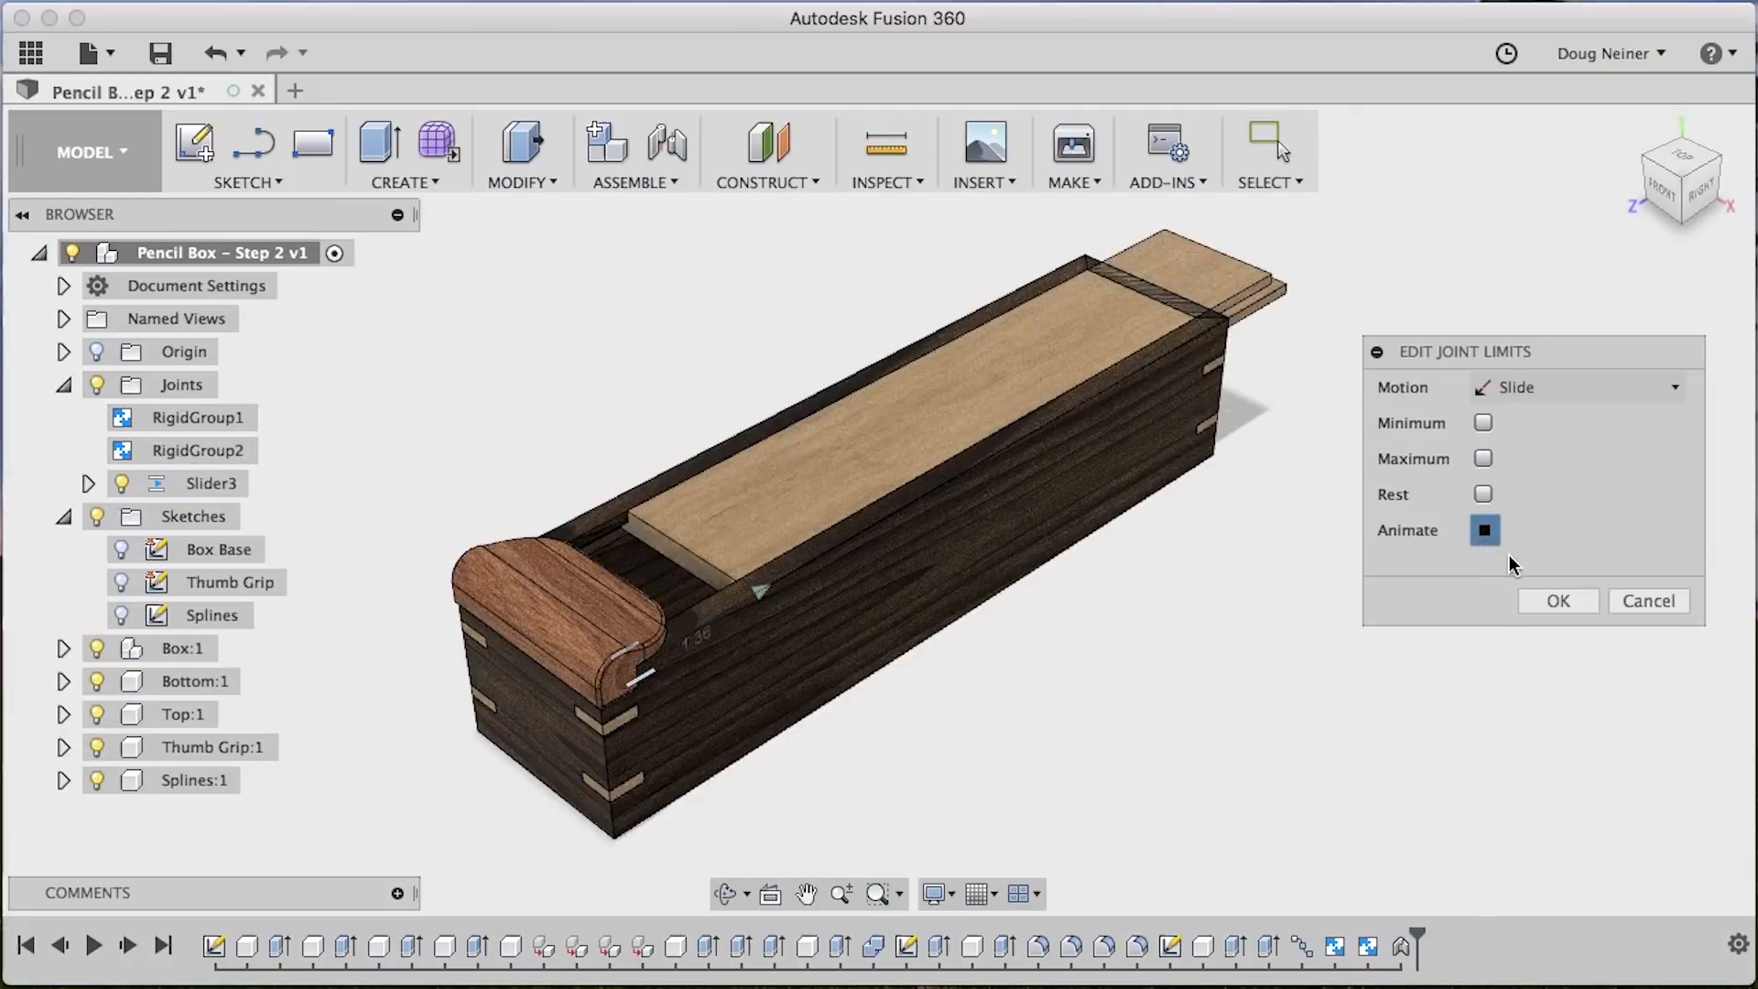
left_click(1484, 458)
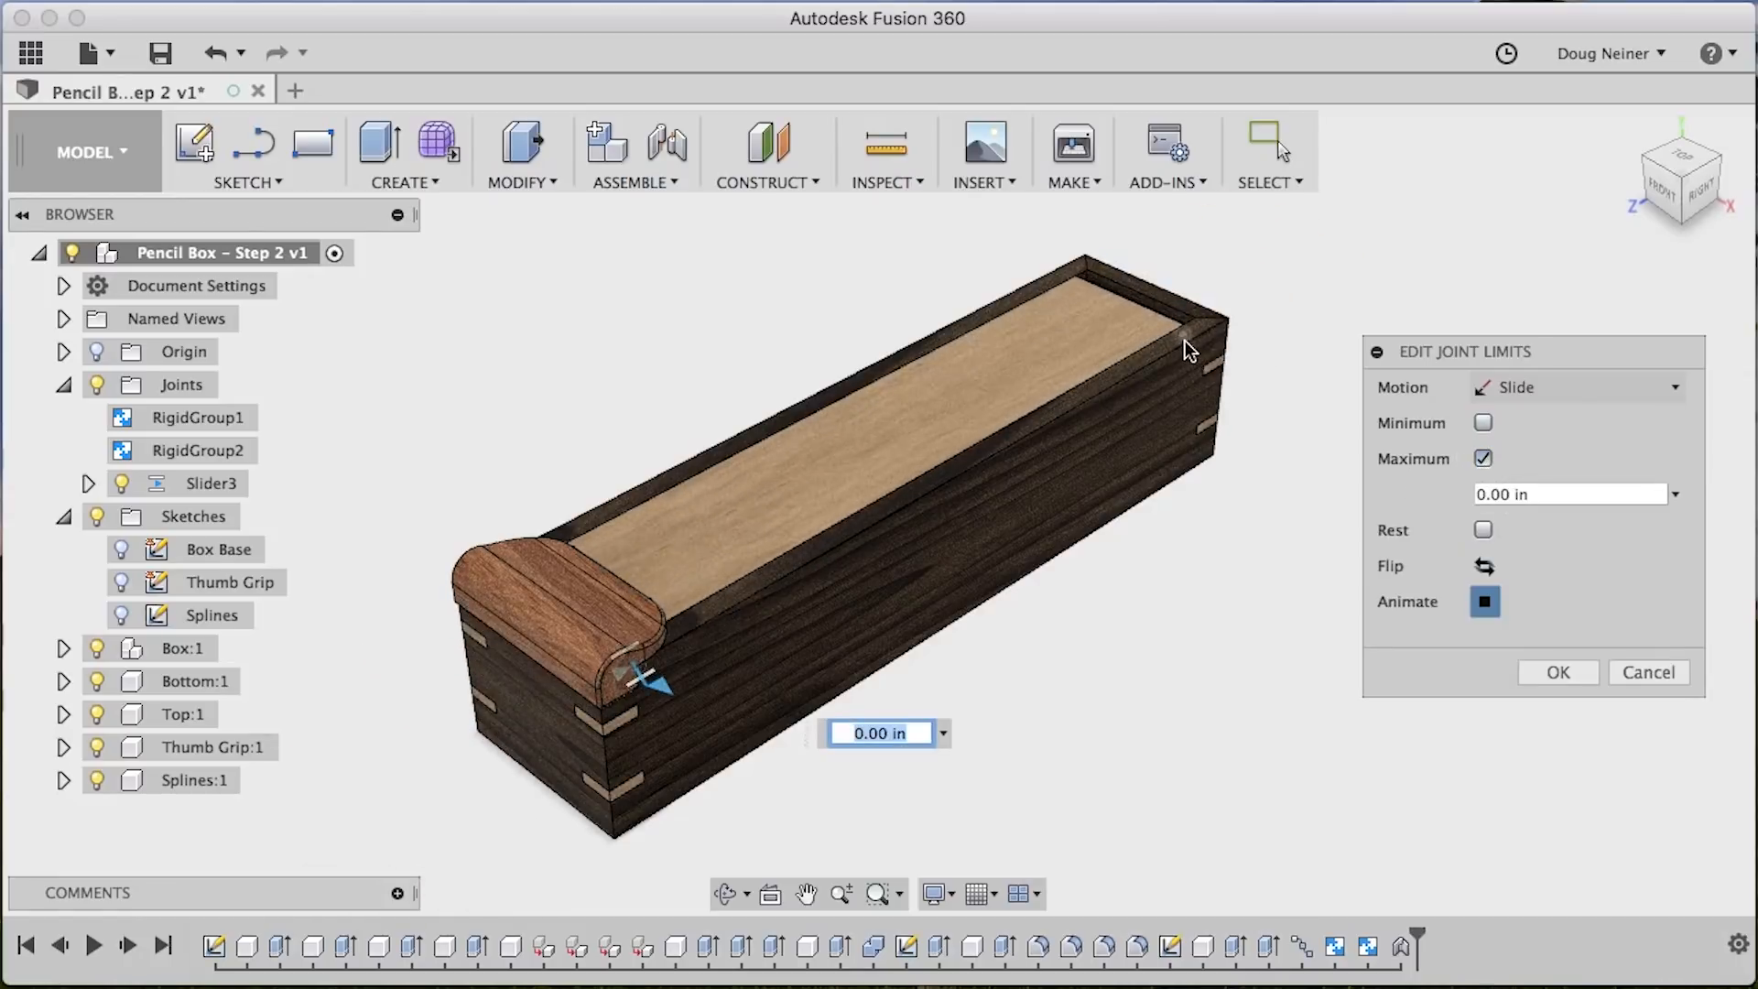
left_click(1554, 674)
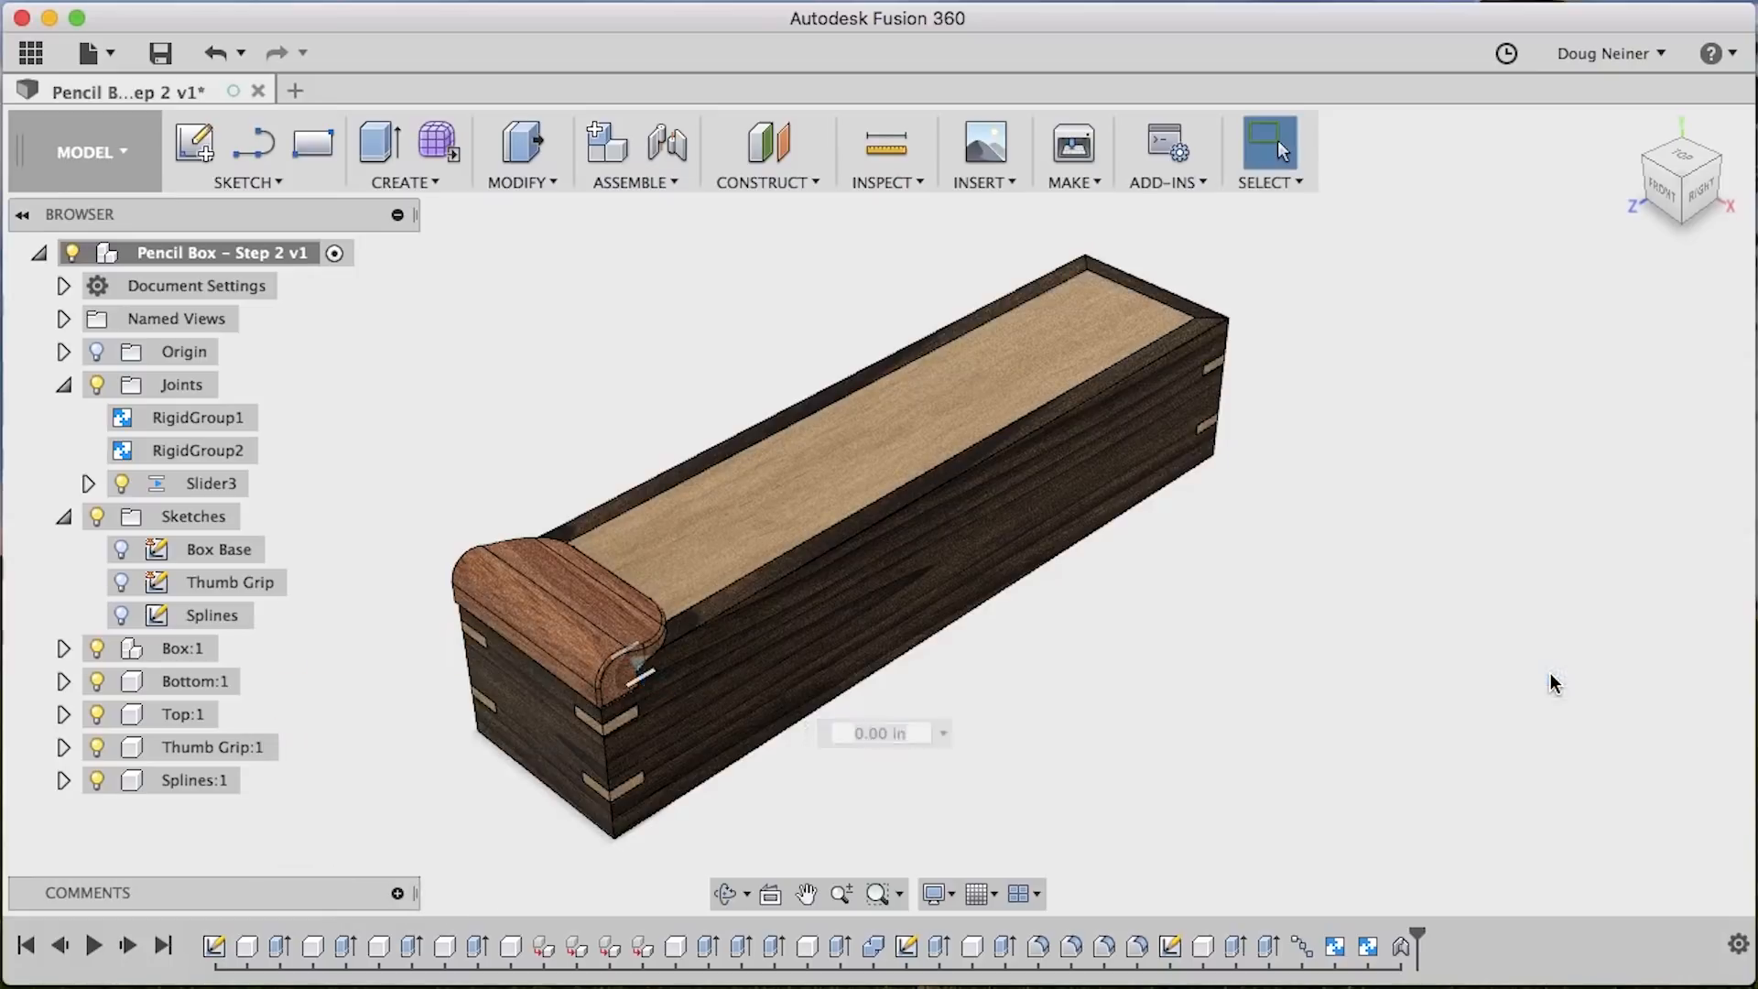
Test the slider joint's maximum limit by trying to push the lid past its closed position
left_click(644, 679)
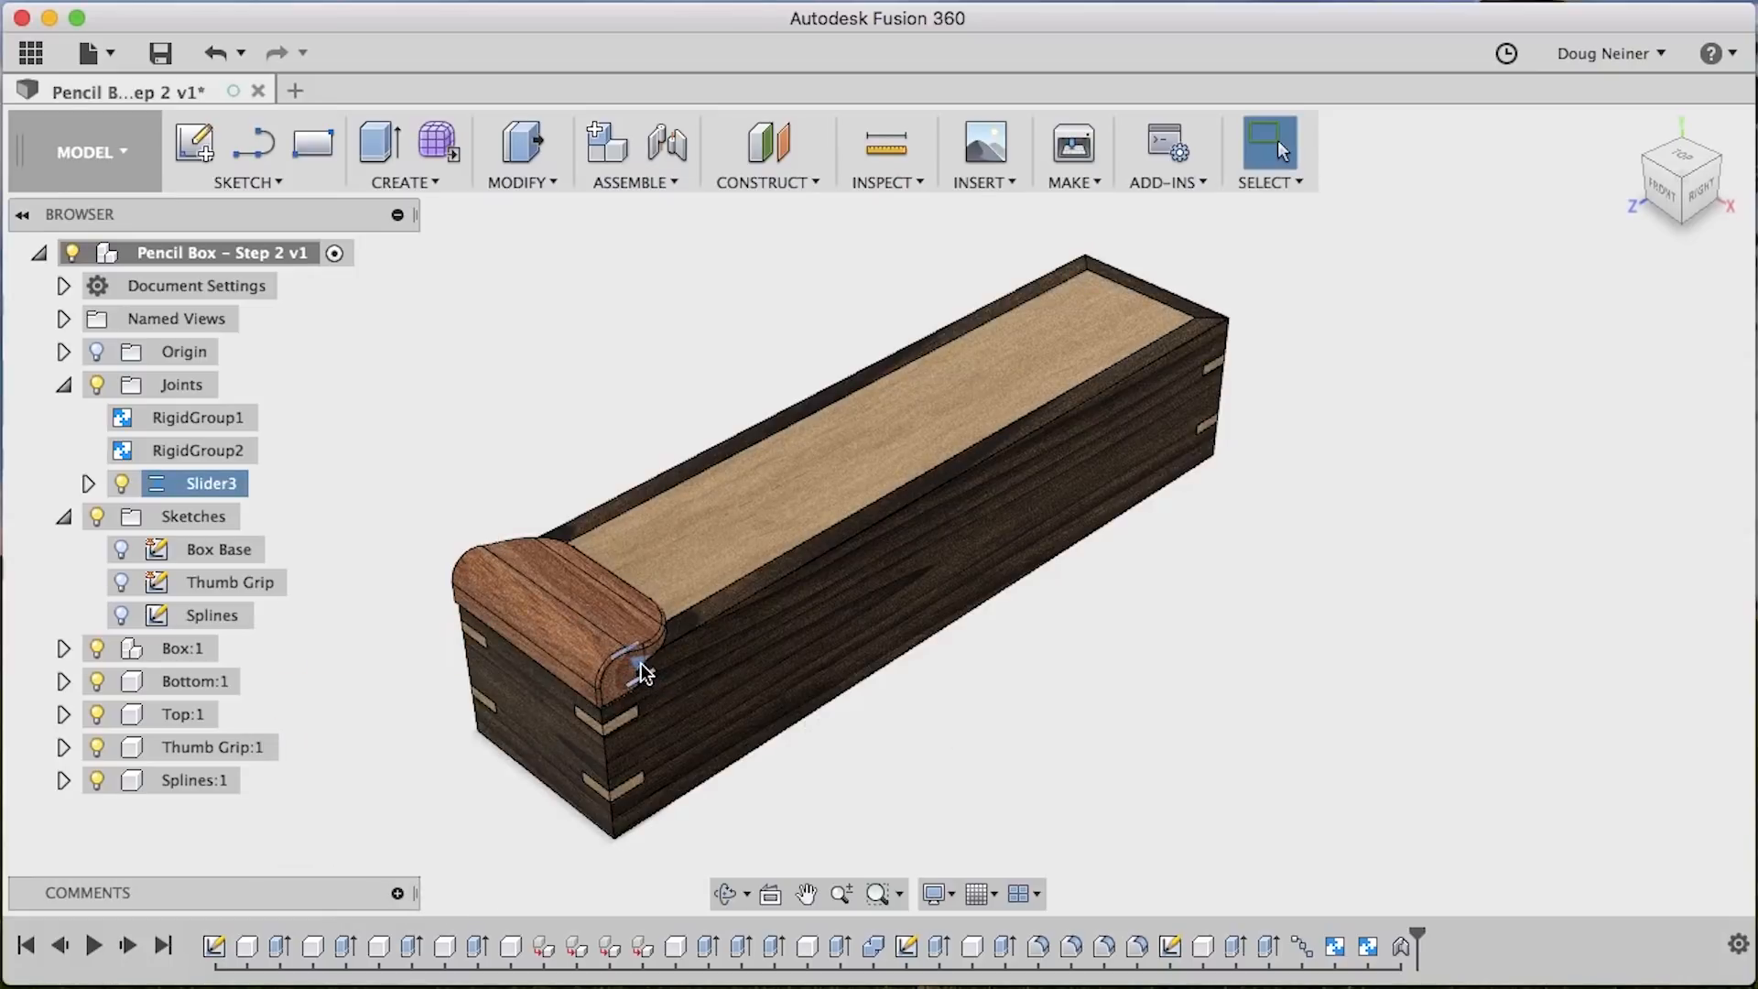
left_click_drag(641, 663, 740, 577)
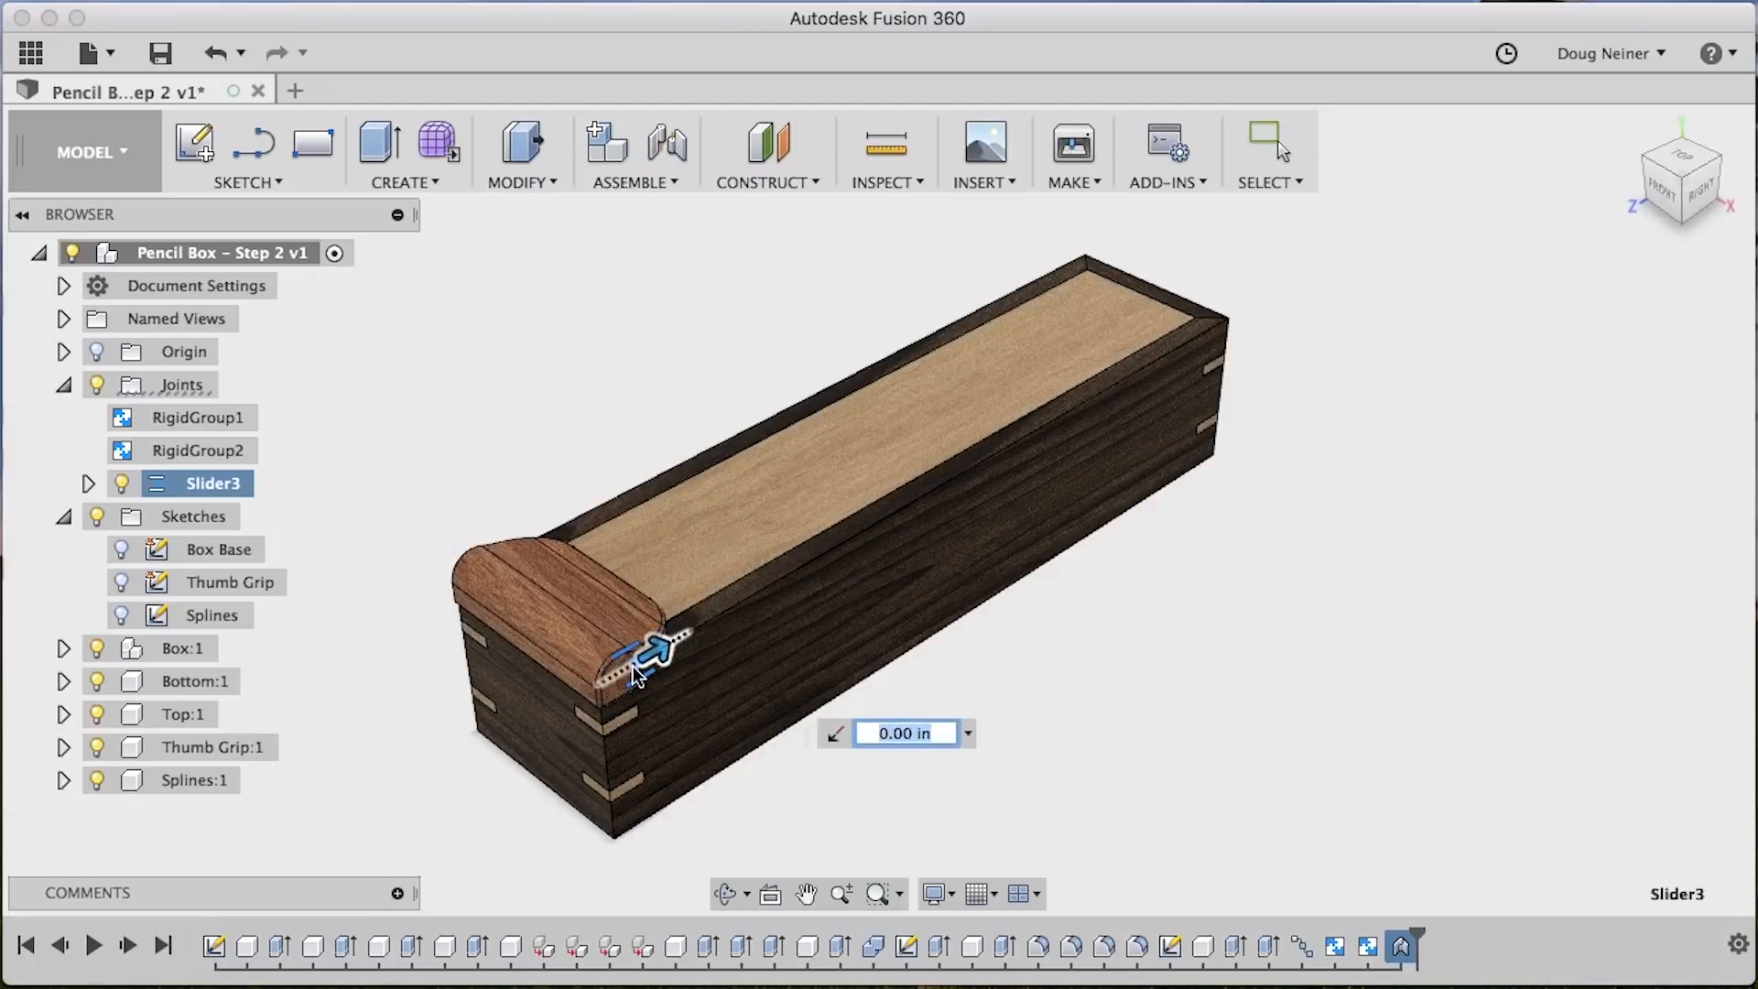
key("Escape")
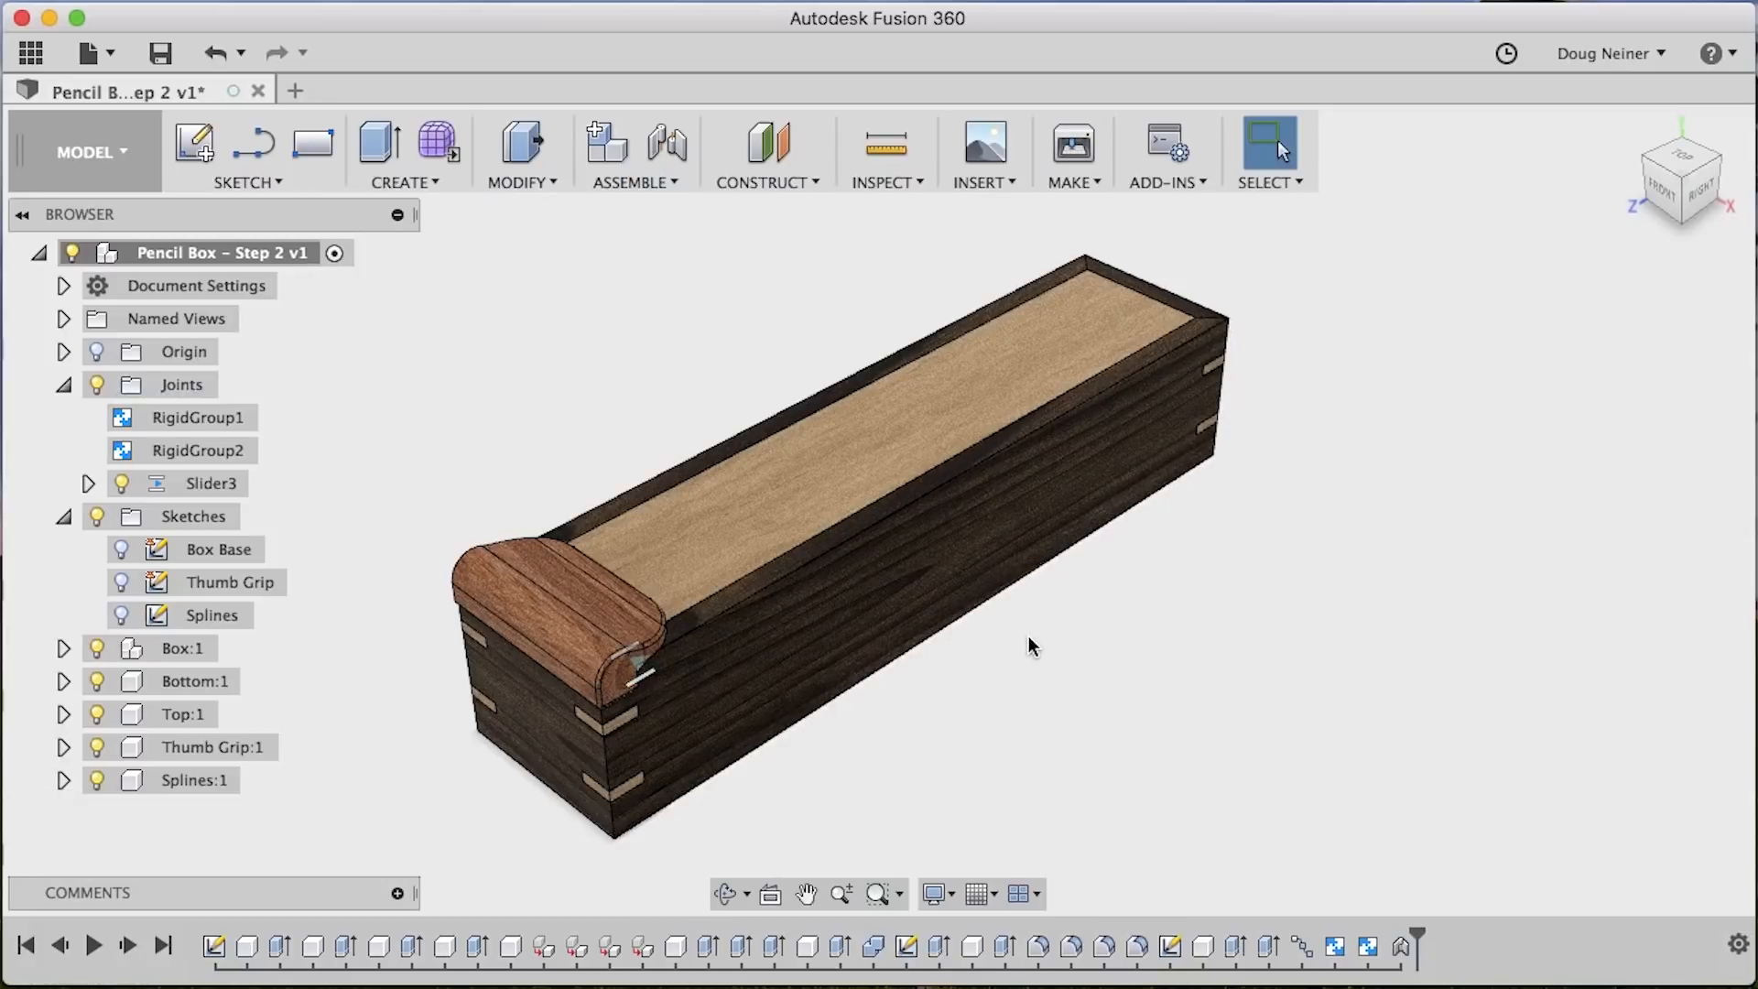
Ground the Box component and test sliding the lid directly in the model
right_click(178, 664)
left_click(261, 22)
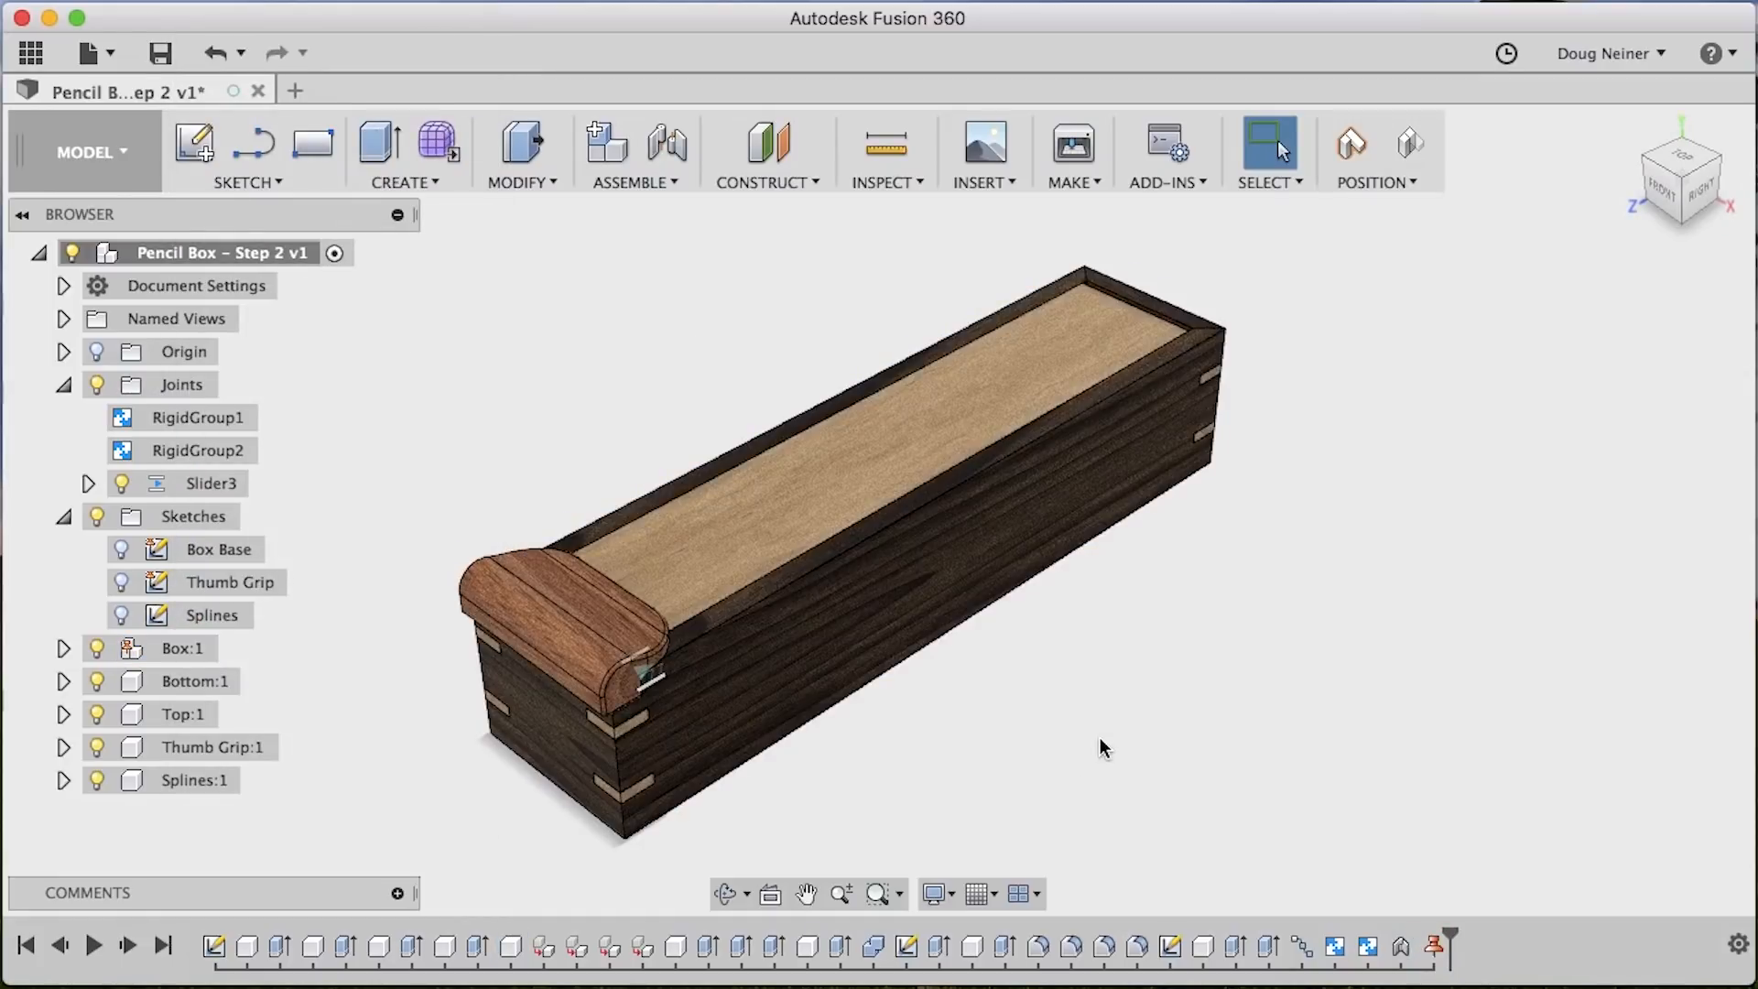
left_click_drag(576, 636, 719, 544)
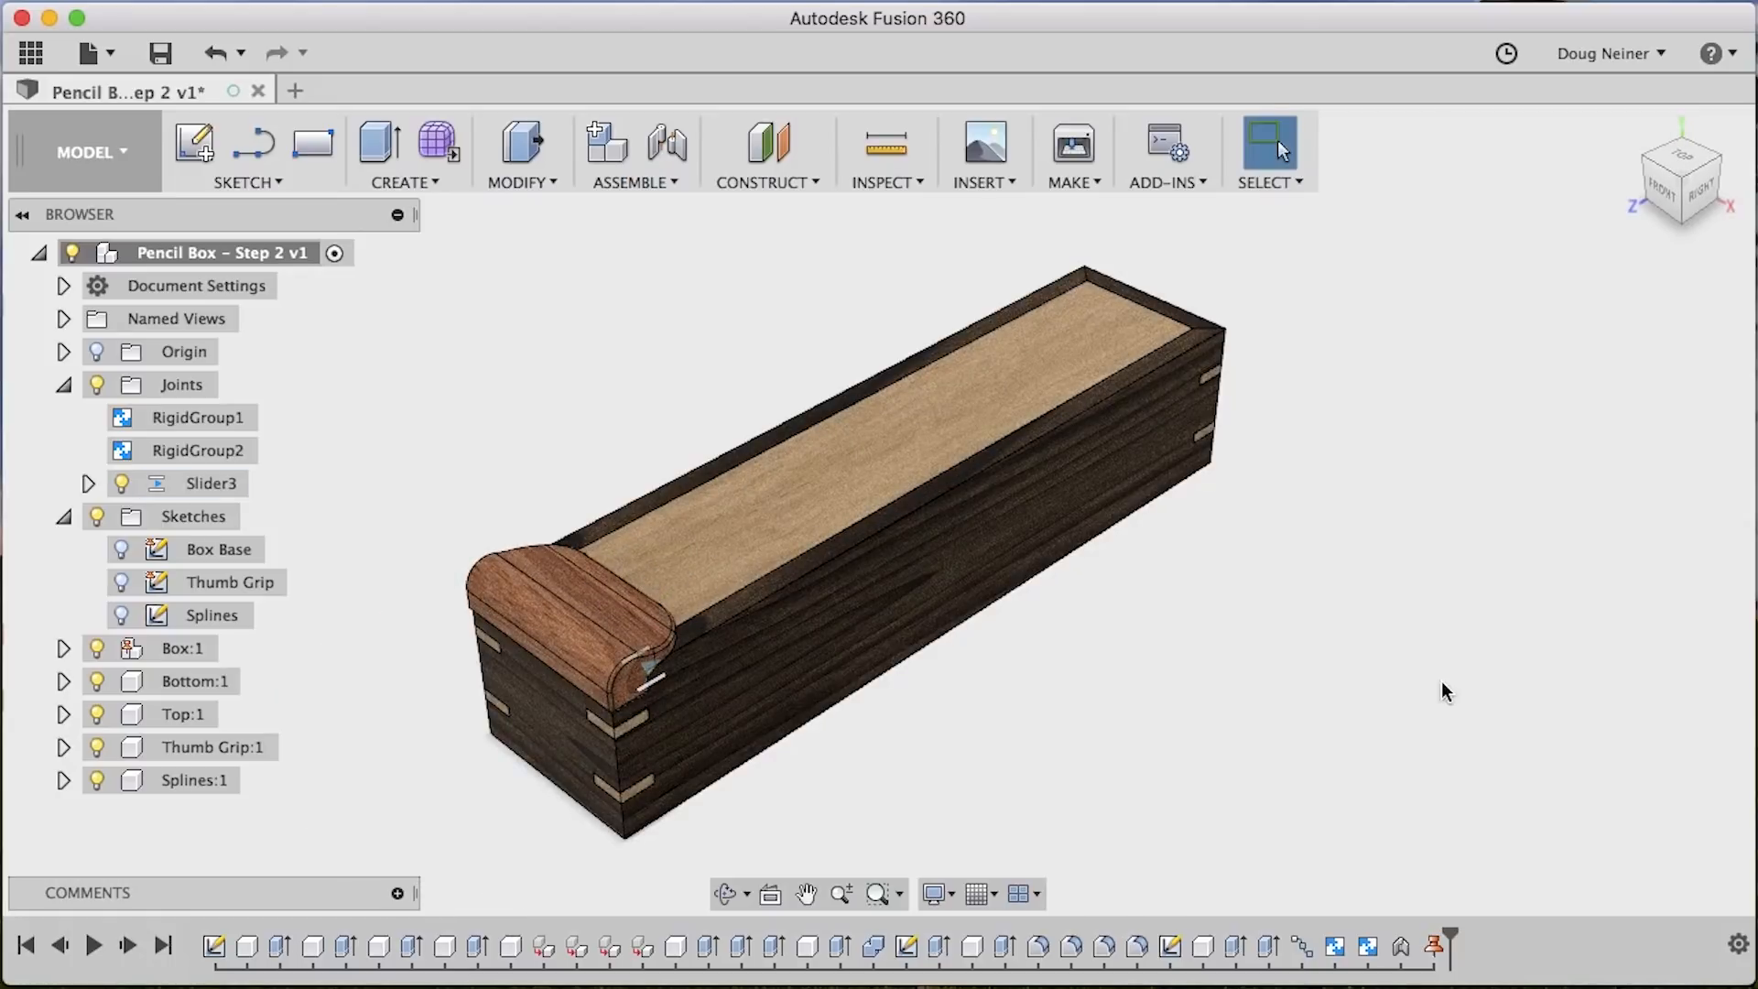